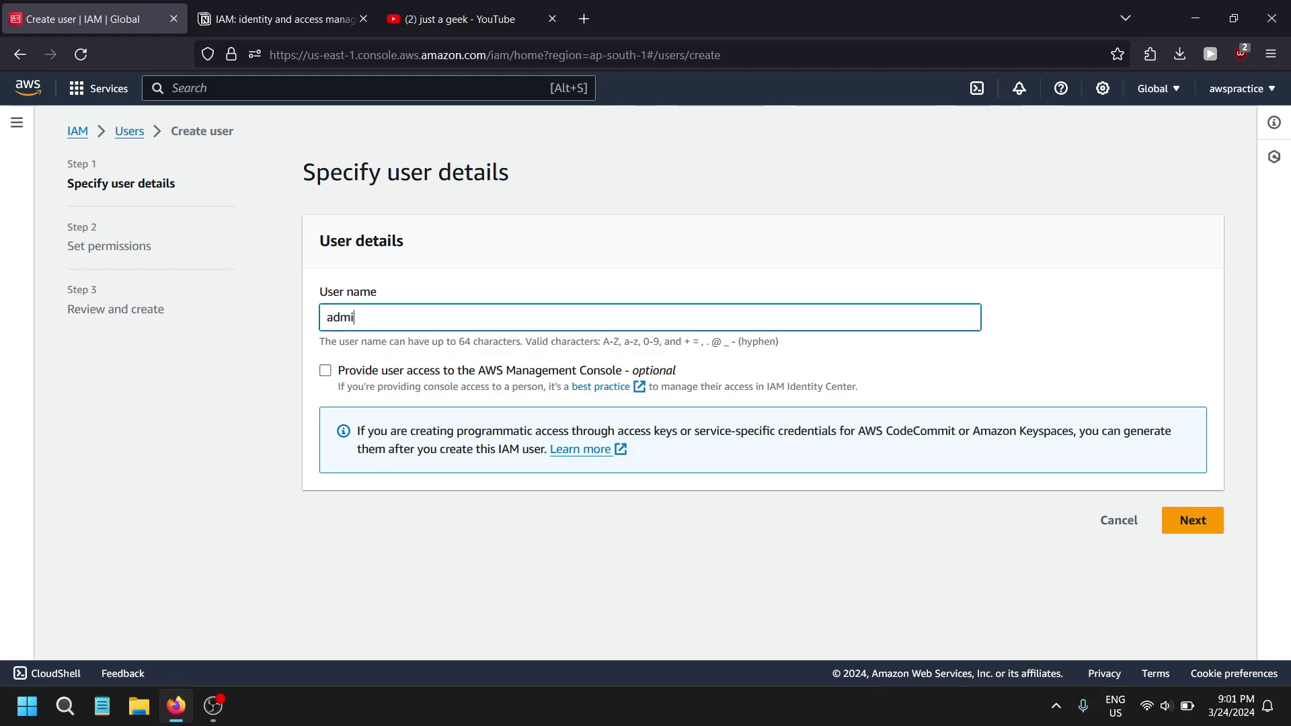
# - Enter admin-v2 as the new IAM user name and continue to Set permissions
pyautogui.write('-v2')
pyautogui.click(1194, 520)
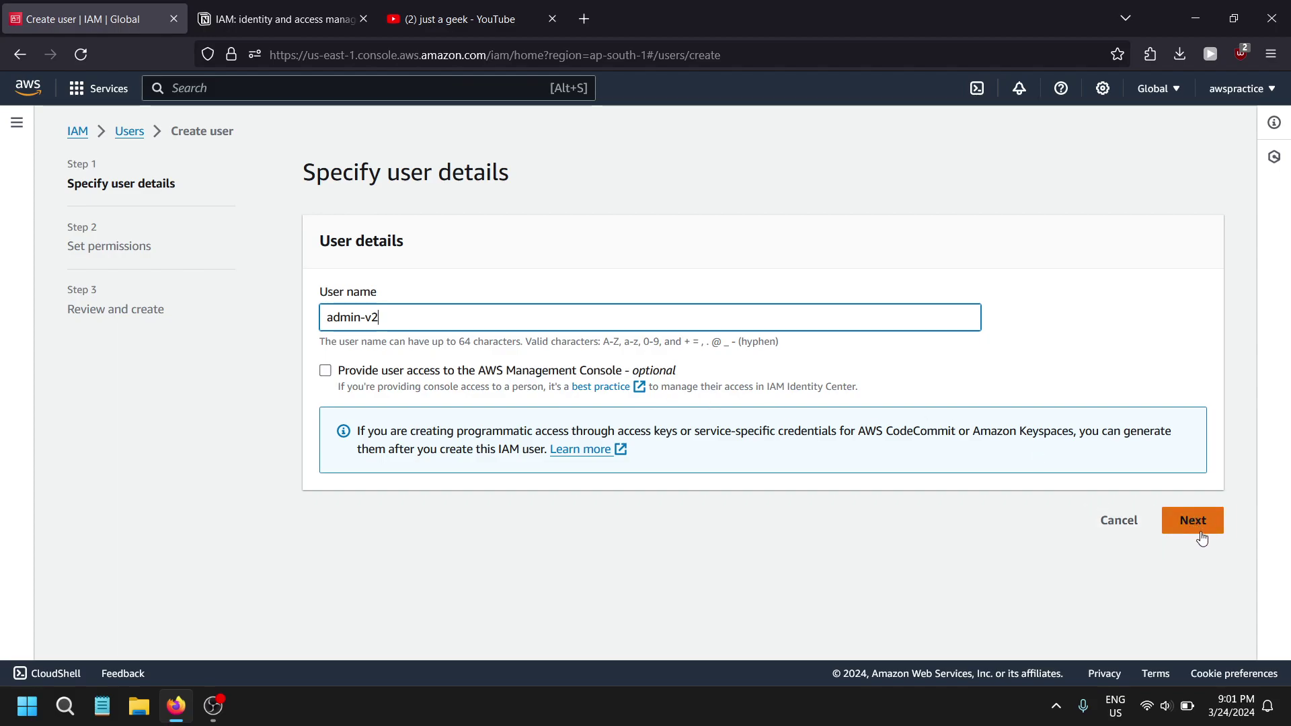
pyautogui.click(1204, 538)
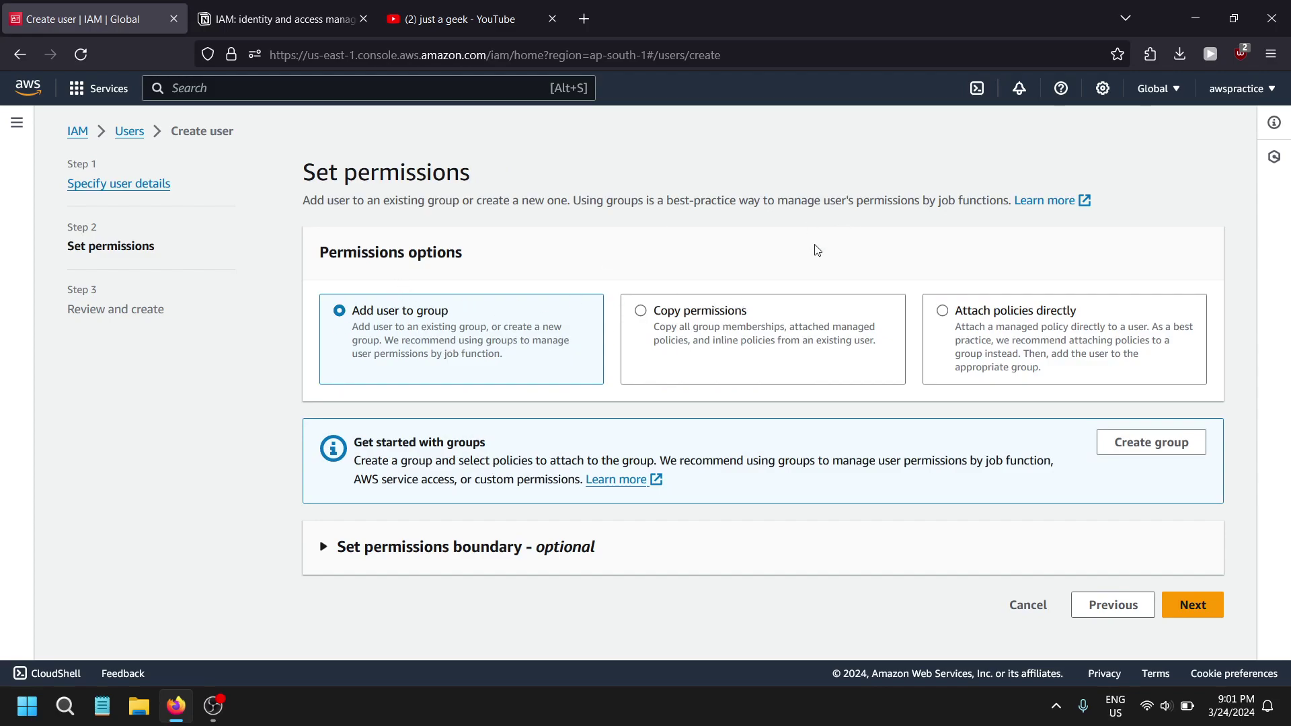
# - Compare the permission options, then choose Add user to group and start a new user group
pyautogui.moveTo(485, 355); pyautogui.dragTo(400, 315)
pyautogui.click(400, 315)
pyautogui.moveTo(814, 343); pyautogui.dragTo(704, 324)
pyautogui.click(704, 324)
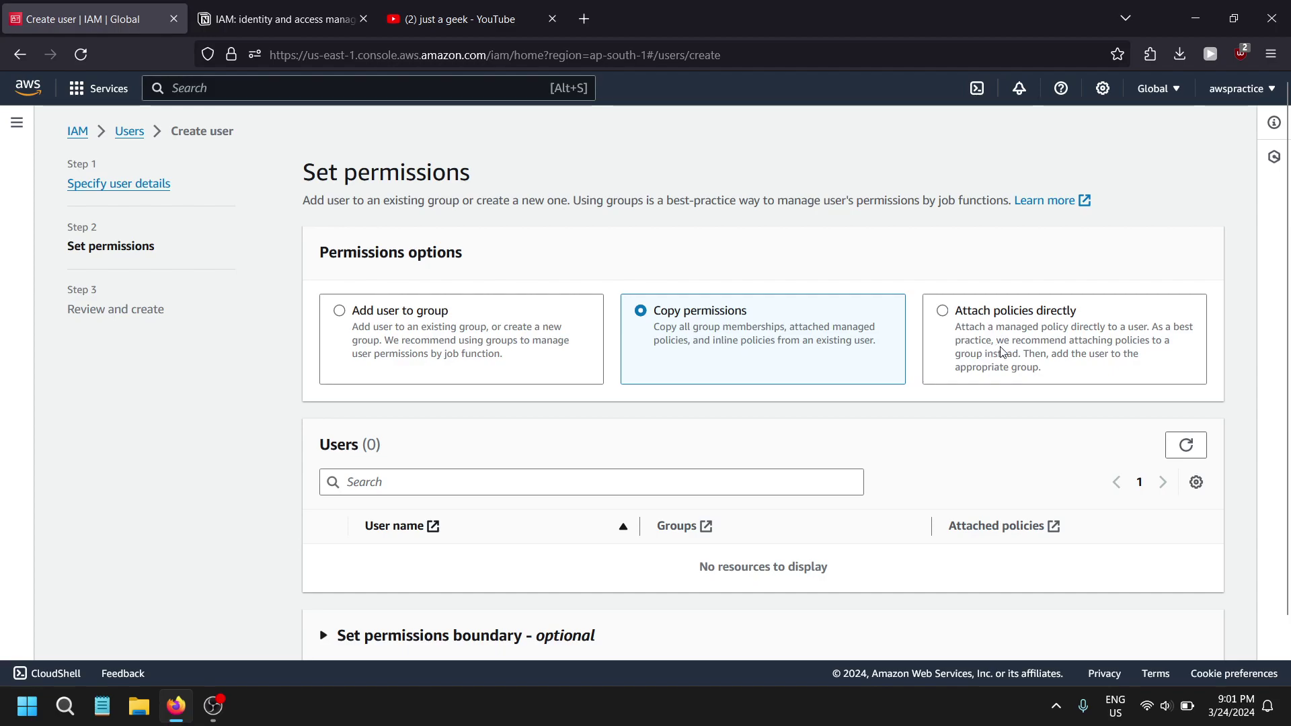
pyautogui.click(1033, 366)
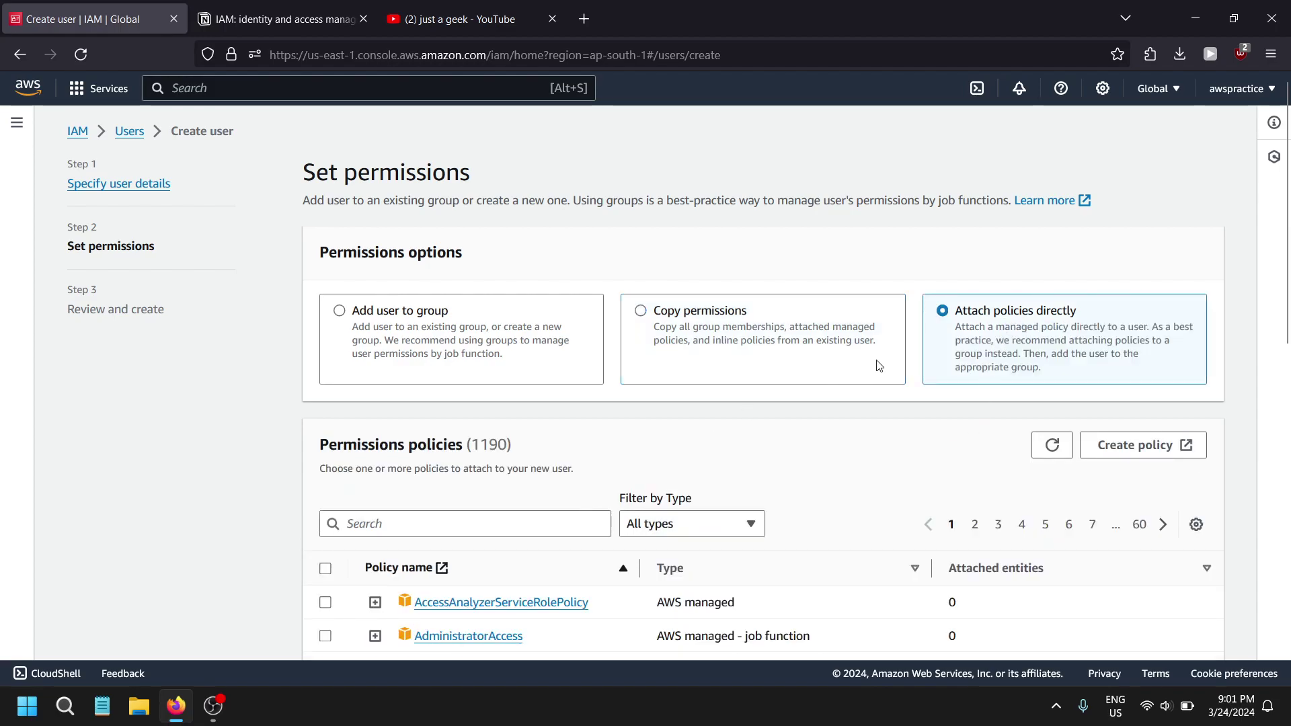
pyautogui.scroll(-3, 994, 345)
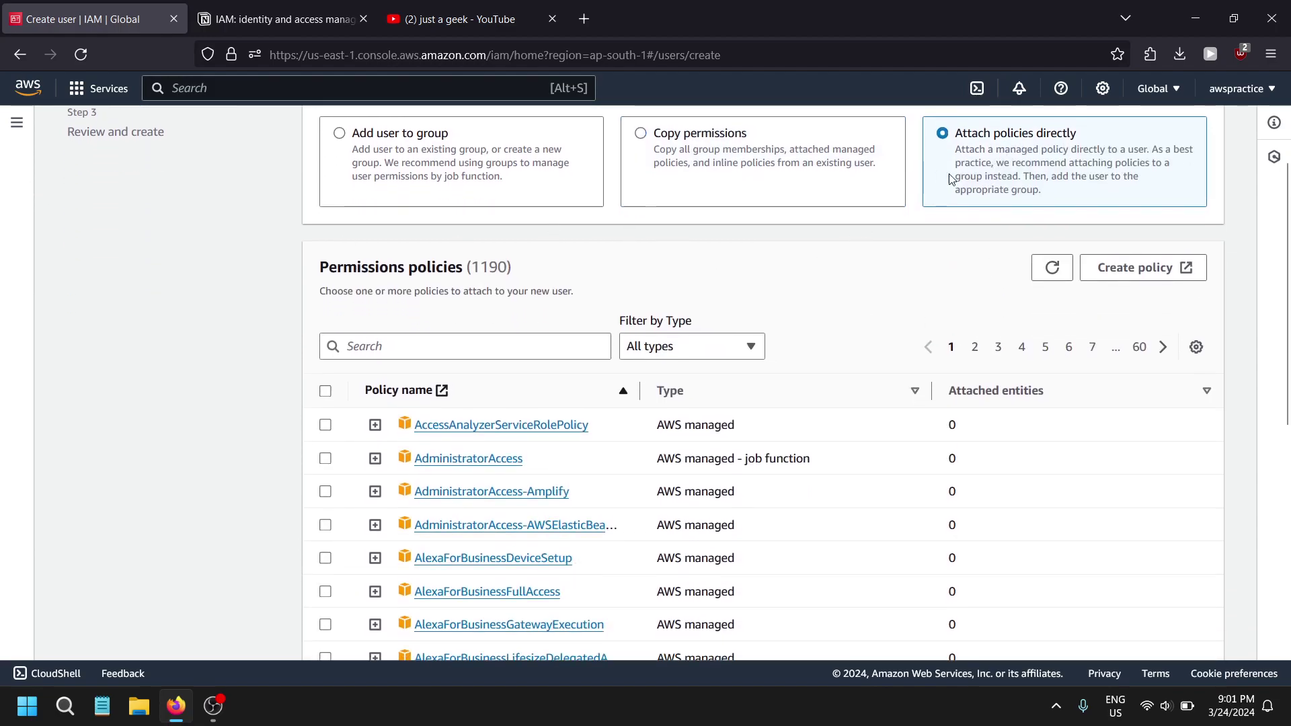
pyautogui.click(455, 179)
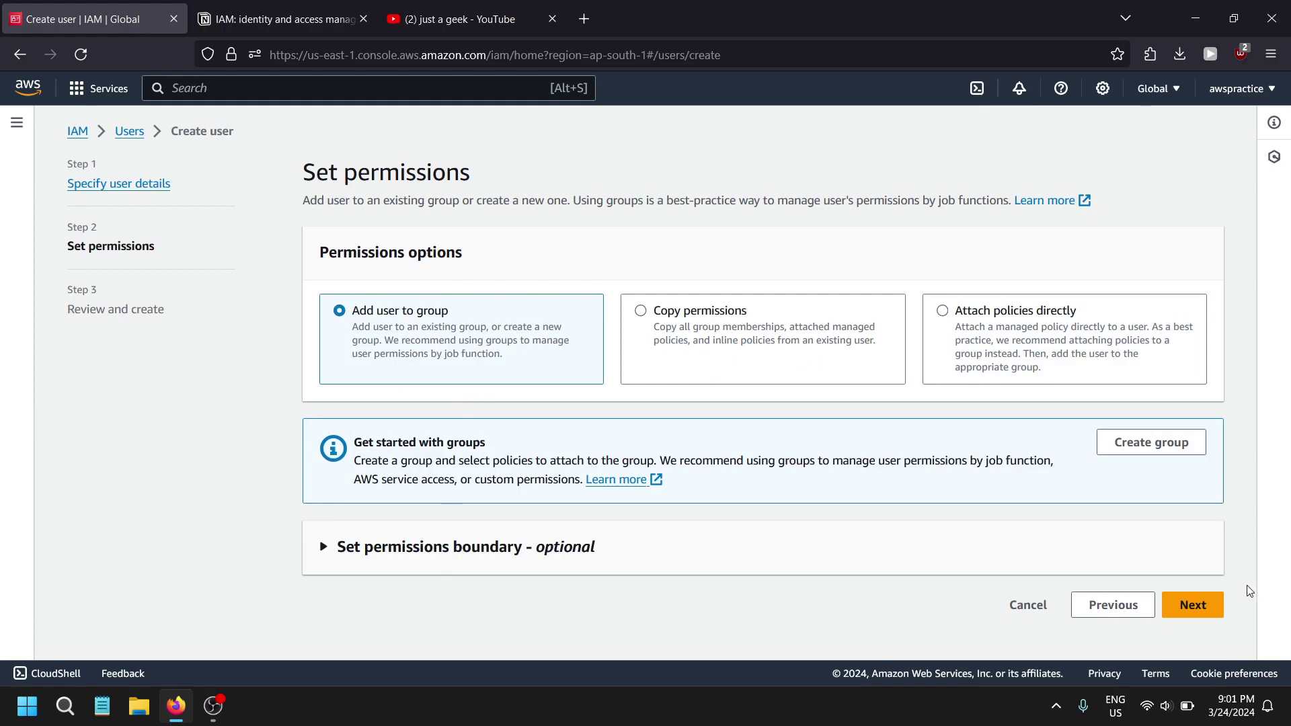
pyautogui.click(1146, 444)
# - Create the Administrators group with the AdministratorAccess policy
pyautogui.click(455, 165)
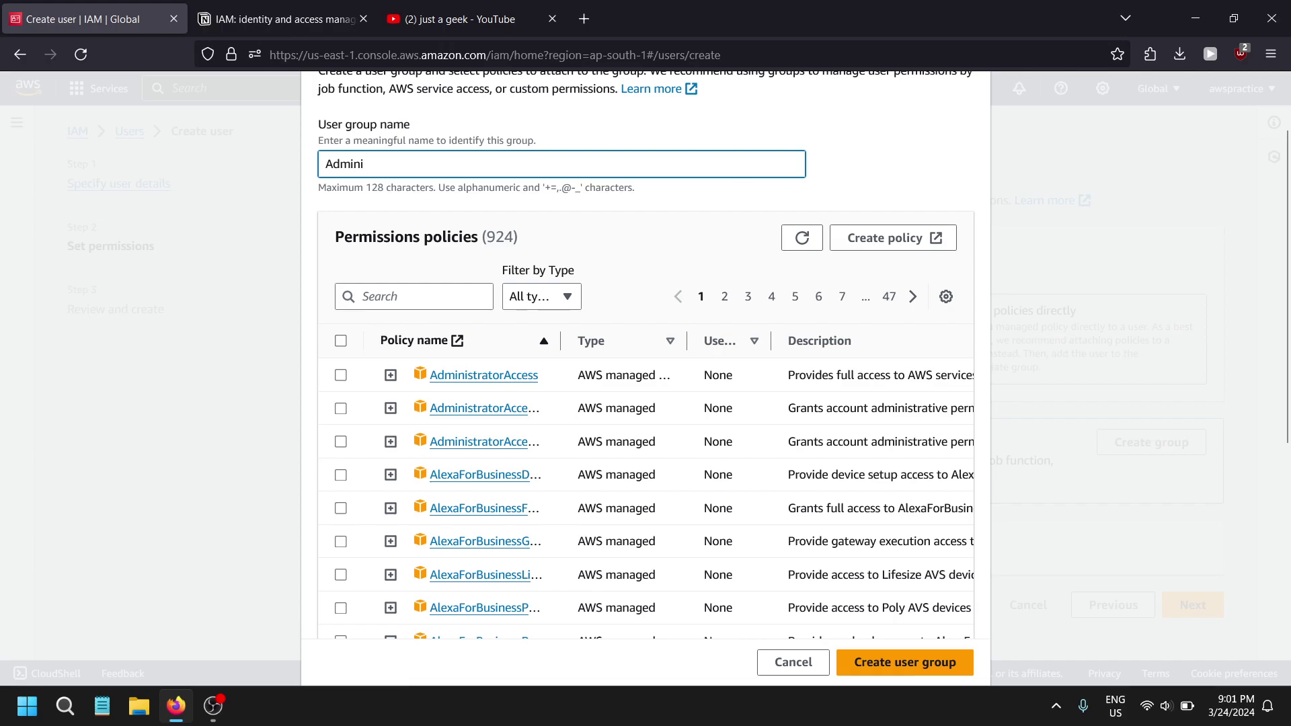
pyautogui.write('Administrators')
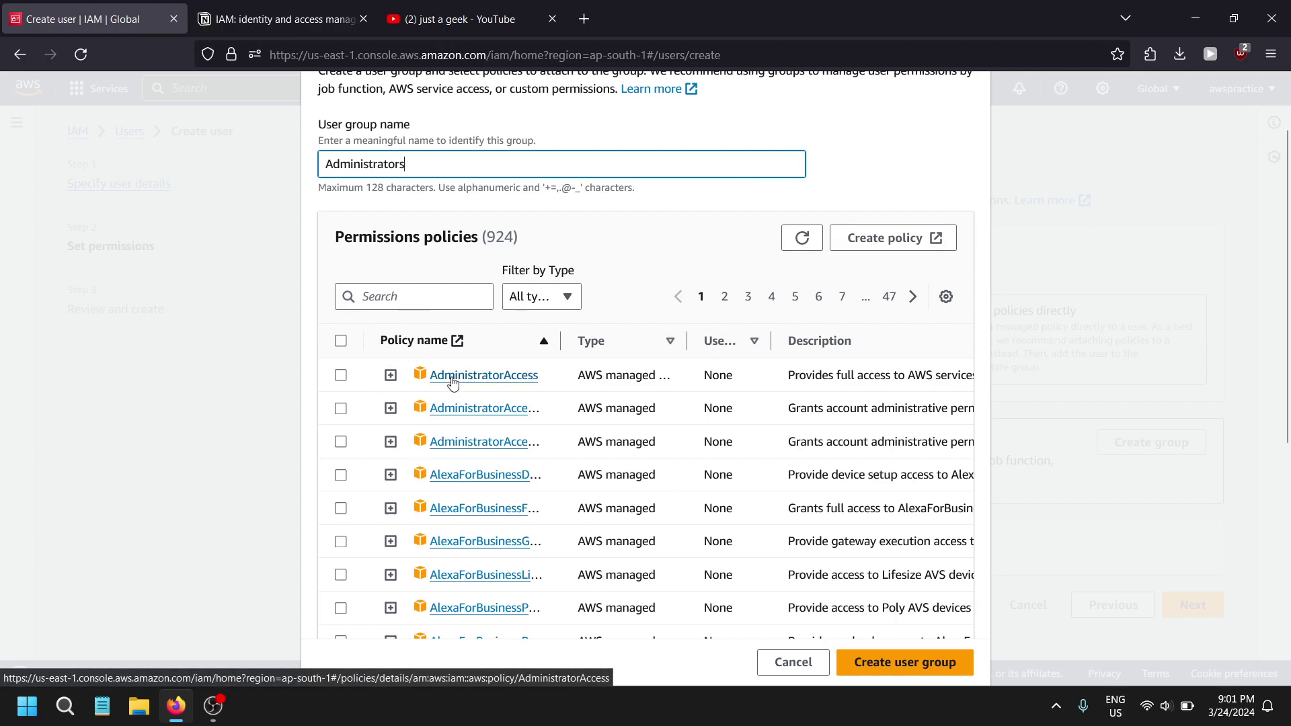
pyautogui.click(341, 375)
pyautogui.scroll(1, 707, 494)
pyautogui.click(934, 664)
# - Create user admin-v2 without adding it to the zero-member Administrators group
pyautogui.scroll(-2, 484, 405)
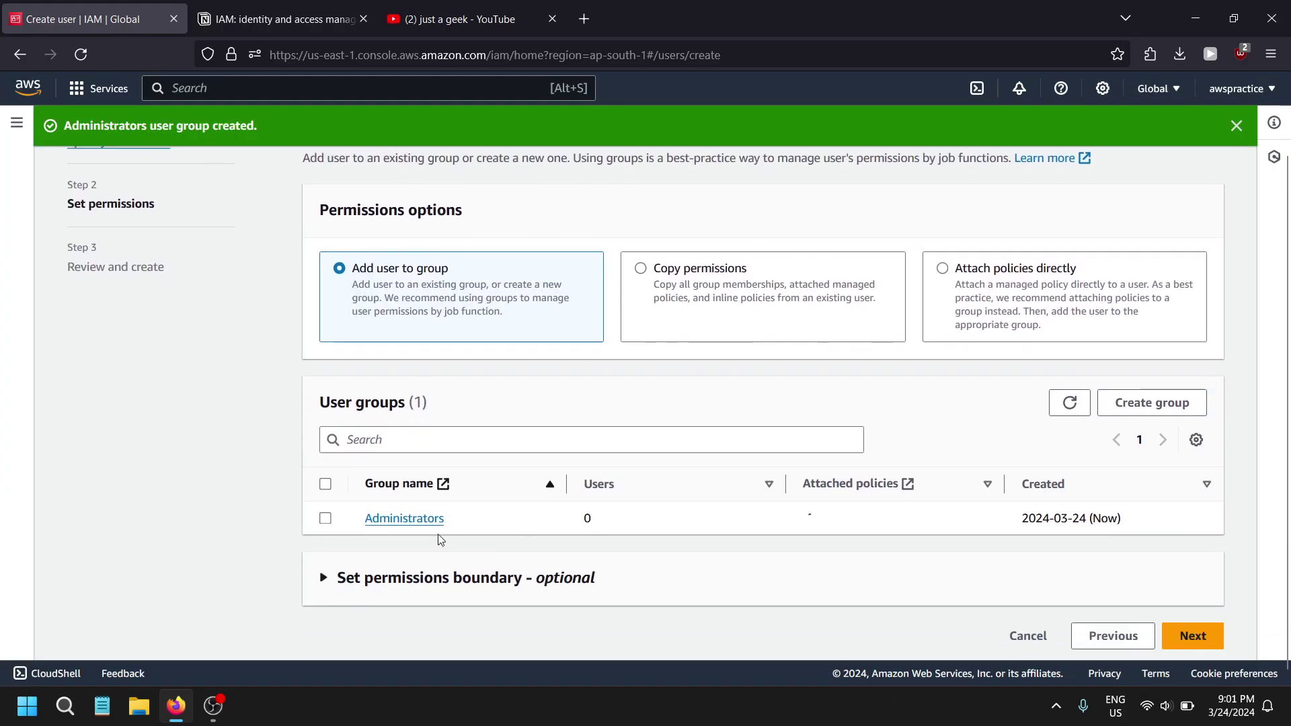
pyautogui.doubleClick(587, 512)
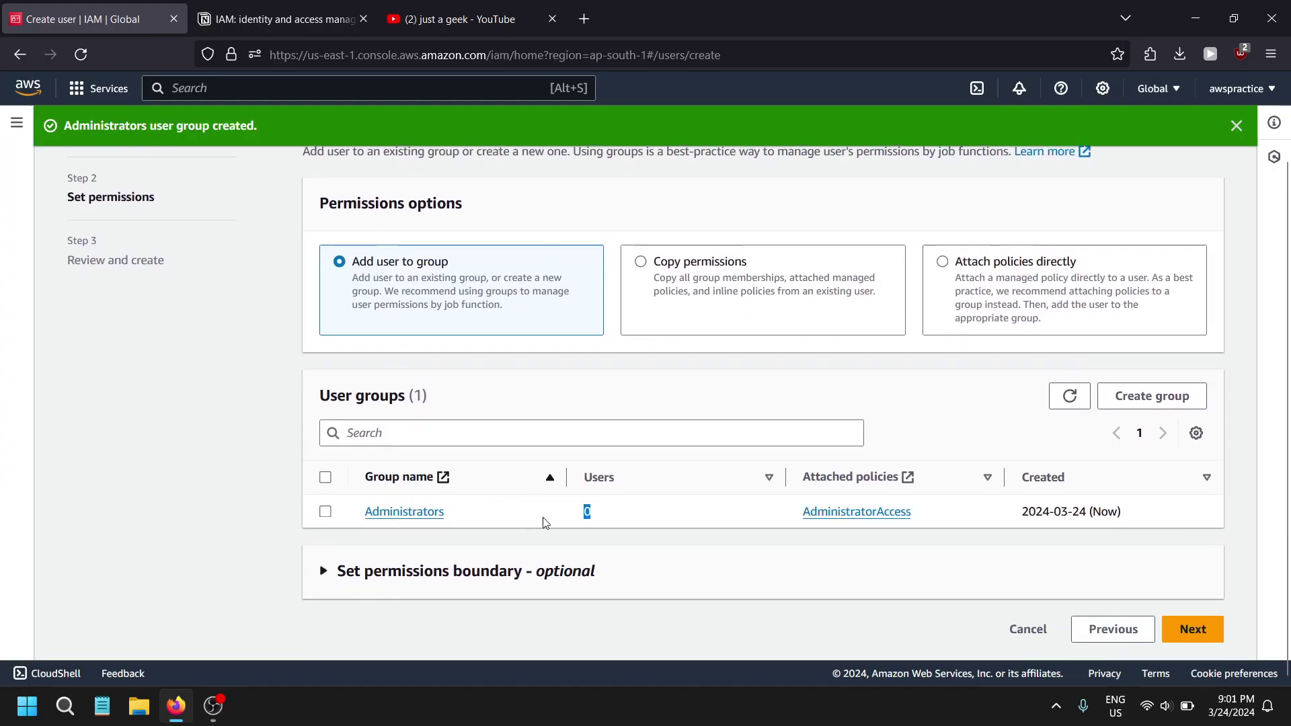
pyautogui.scroll(2, 556, 464)
pyautogui.scroll(-2, 645, 498)
pyautogui.click(1195, 628)
pyautogui.scroll(-1, 882, 531)
pyautogui.scroll(3, 807, 517)
pyautogui.scroll(-3, 779, 484)
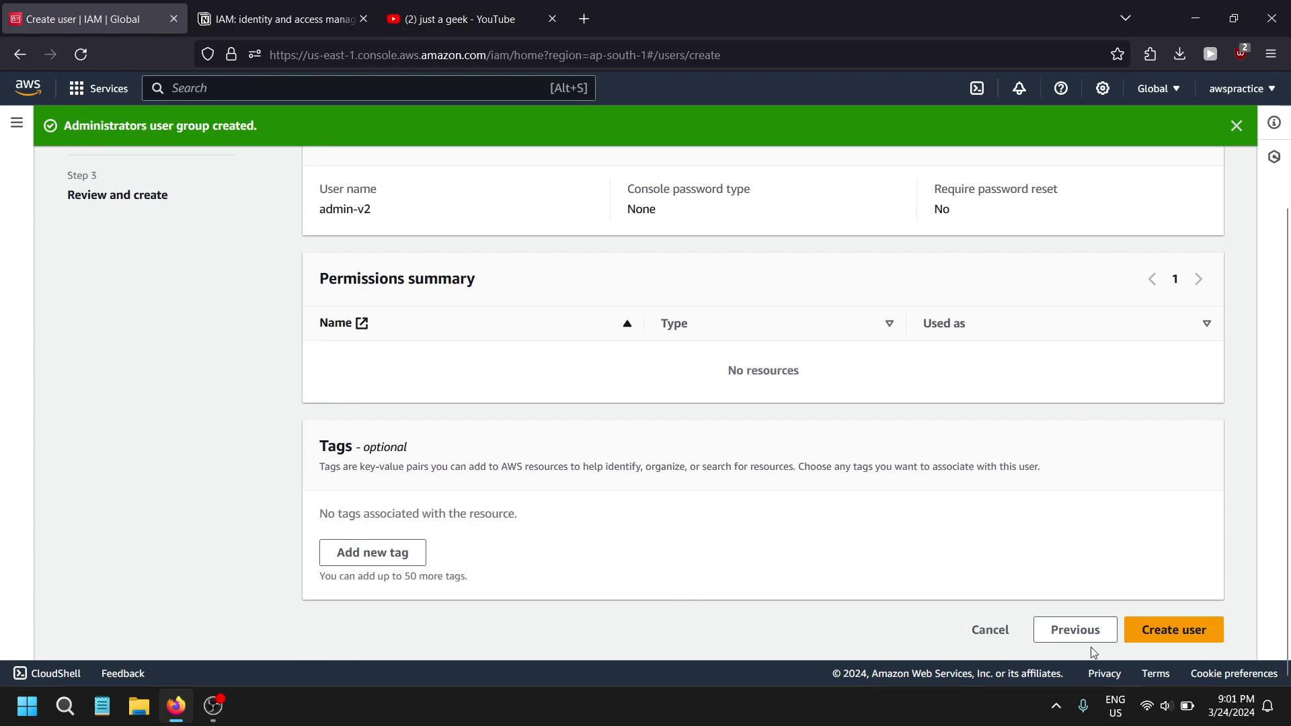
pyautogui.click(1170, 628)
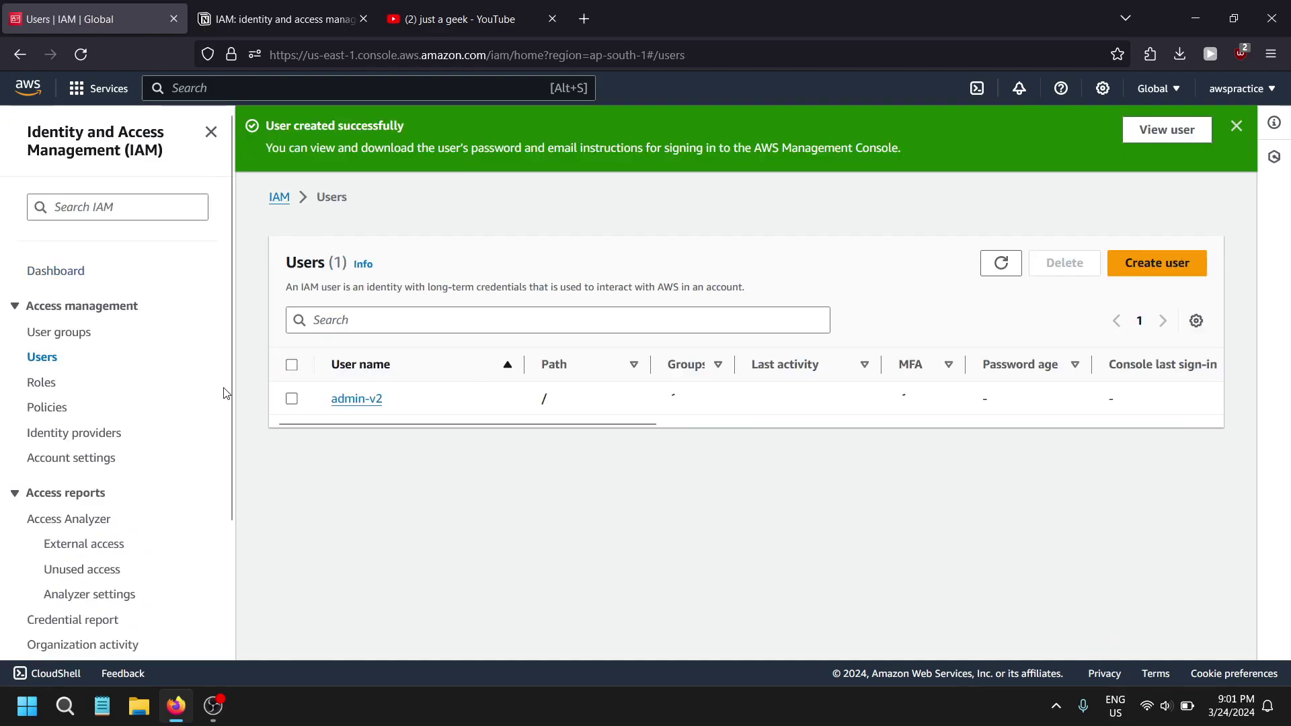
# - Check the Administrators group's attached policies under User groups
pyautogui.click(361, 410)
pyautogui.scroll(-2, 424, 424)
pyautogui.click(60, 332)
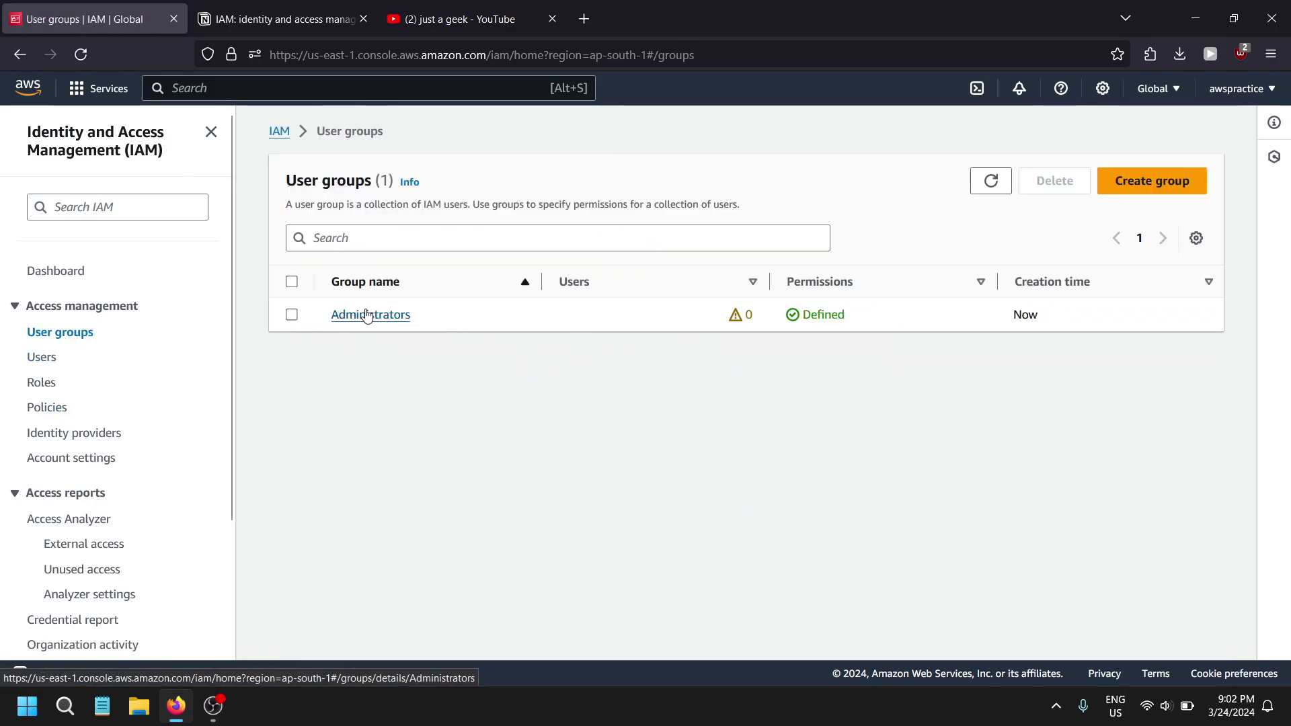
pyautogui.click(366, 316)
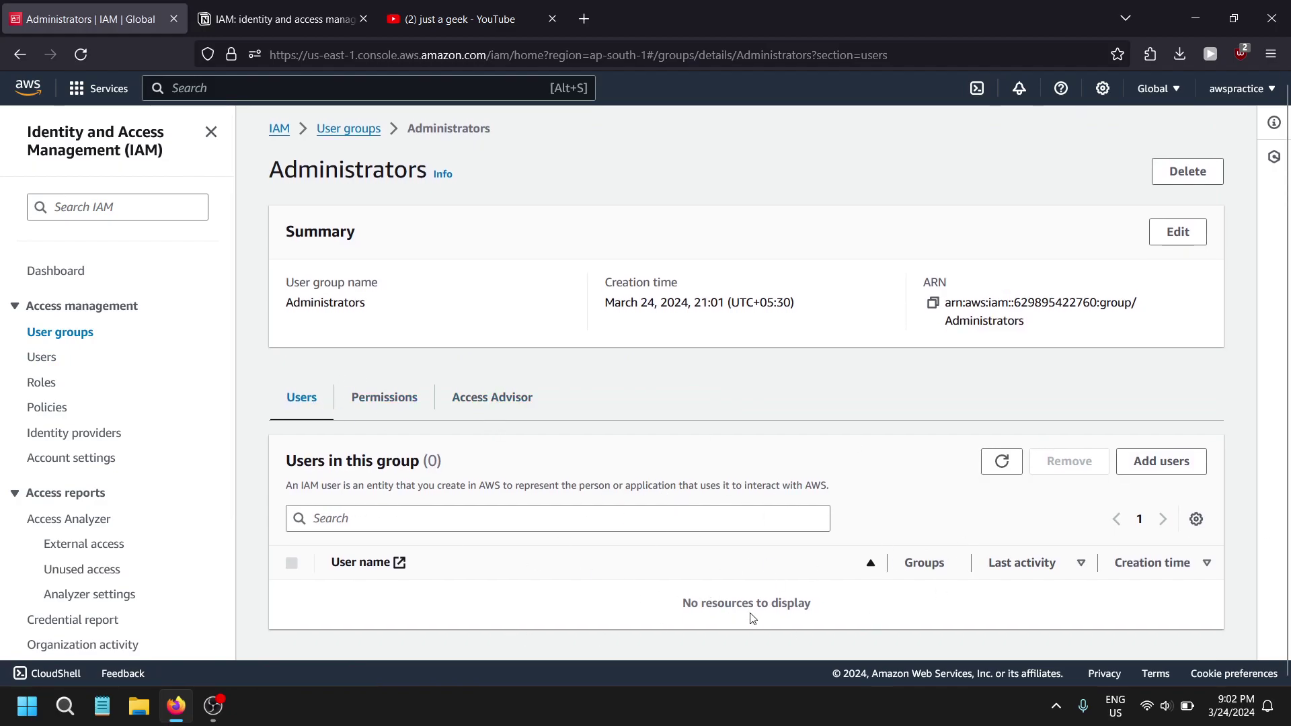
pyautogui.click(388, 416)
pyautogui.scroll(-1, 672, 572)
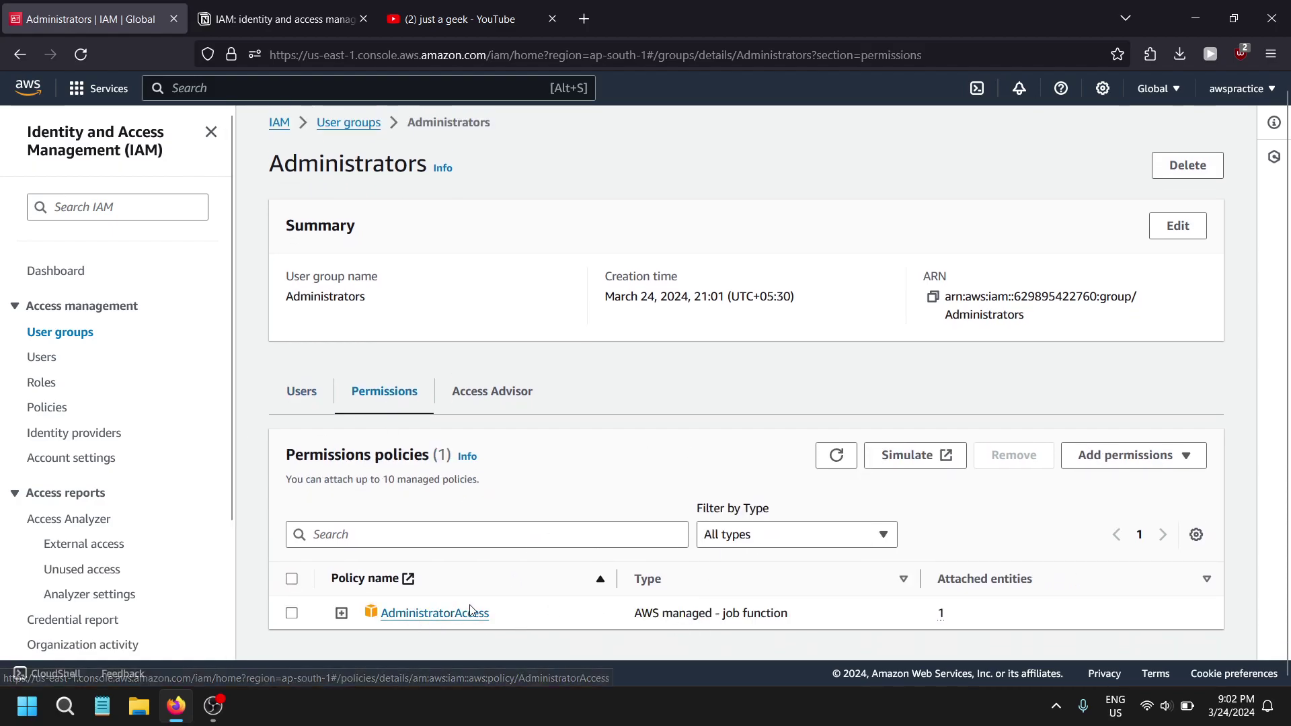
# - Open admin-v2's permissions and confirm no policies are attached
pyautogui.click(34, 364)
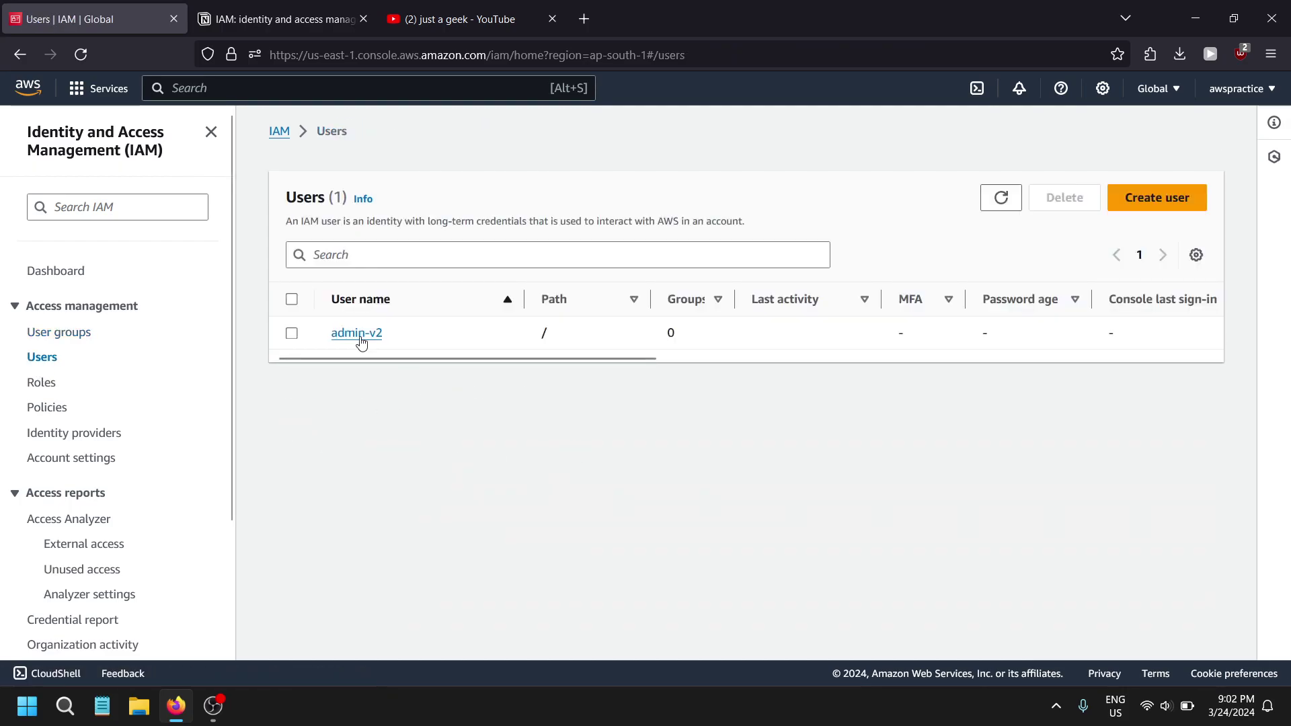
pyautogui.click(360, 331)
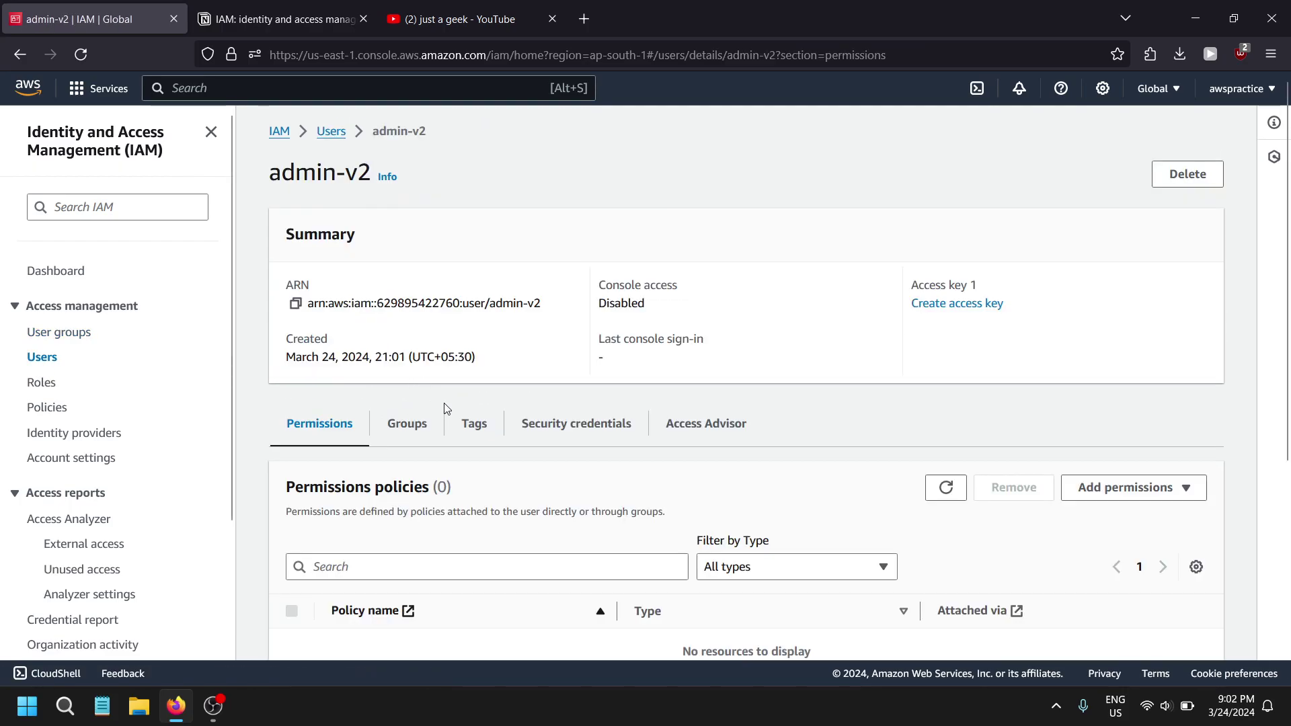
pyautogui.scroll(-5, 437, 432)
pyautogui.scroll(1, 365, 321)
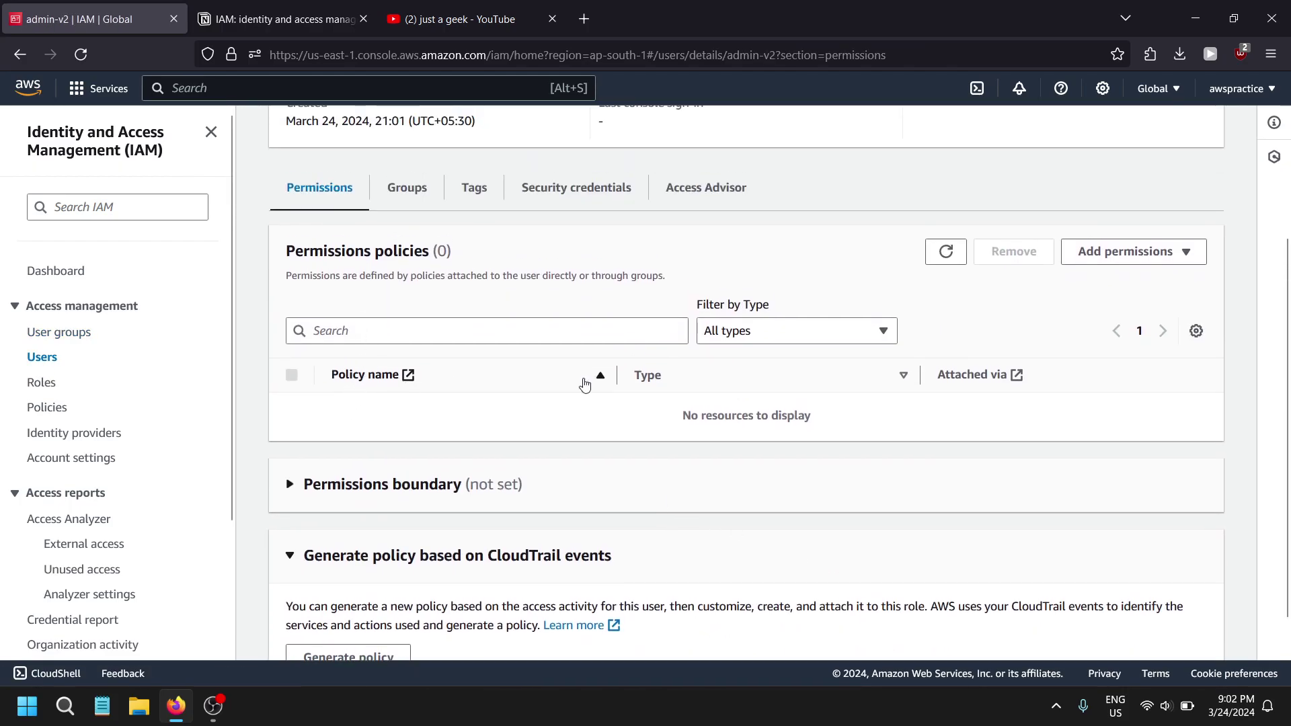
pyautogui.moveTo(679, 415); pyautogui.dragTo(819, 415)
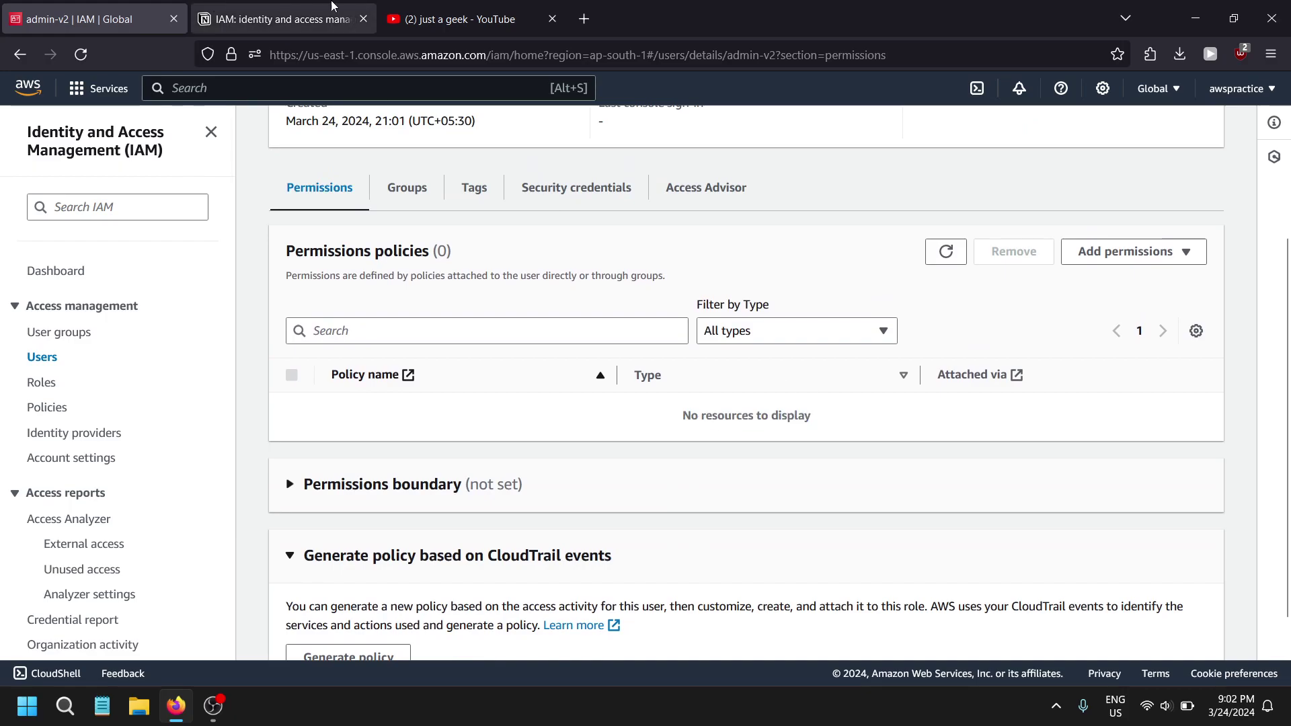
pyautogui.click(282, 19)
pyautogui.scroll(-2, 507, 351)
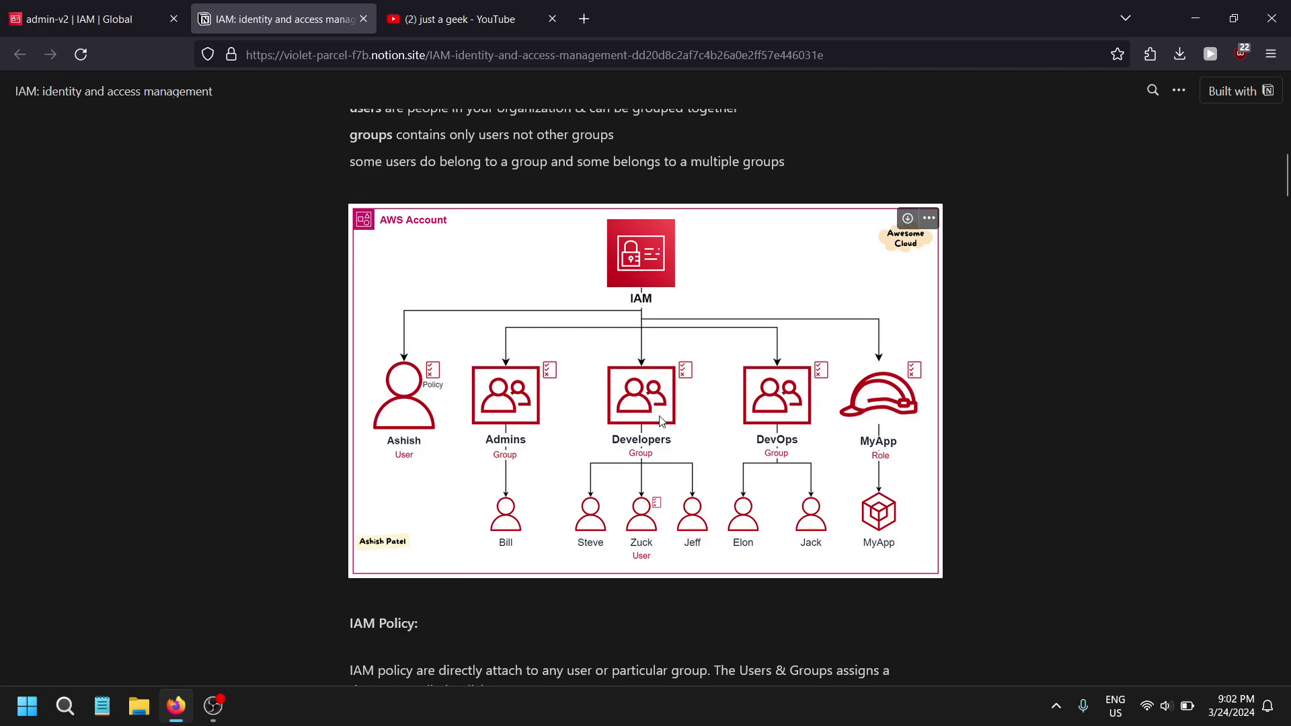
pyautogui.click(87, 19)
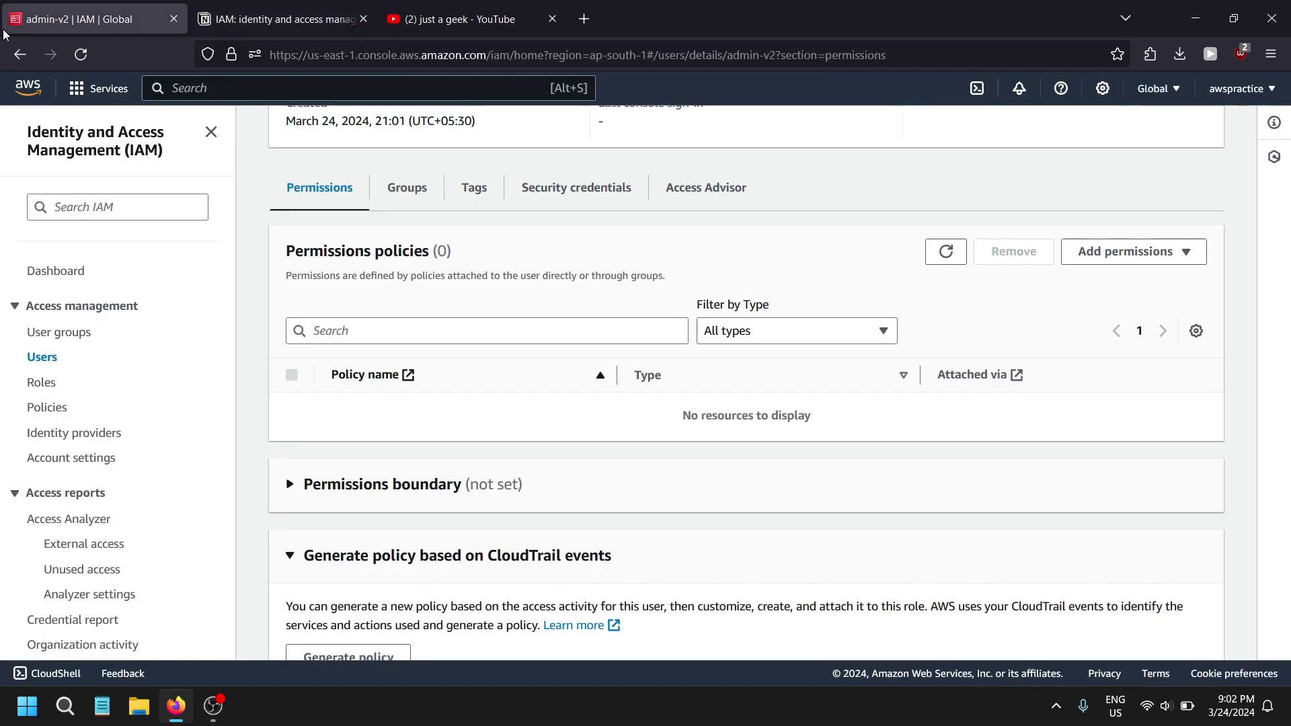
# - Add admin-v2 to the Administrators group, then check its group count of 1 and the group ARN
pyautogui.click(35, 335)
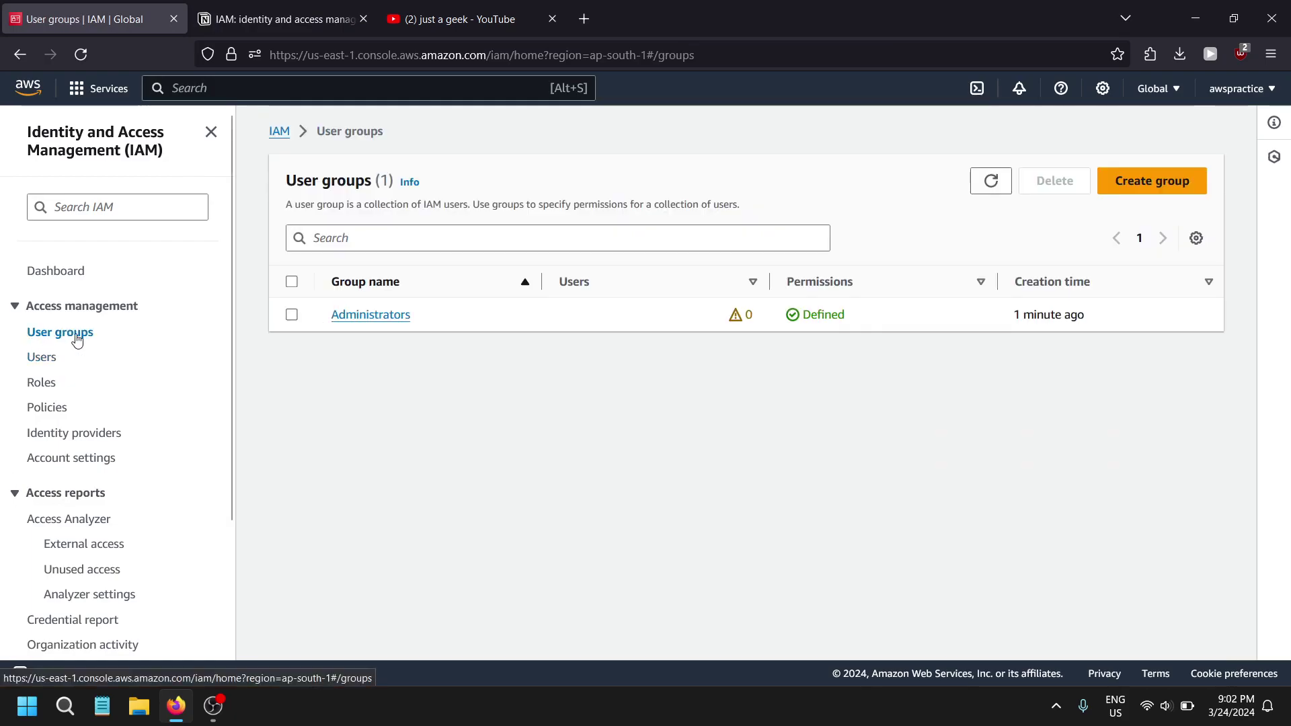
pyautogui.click(378, 321)
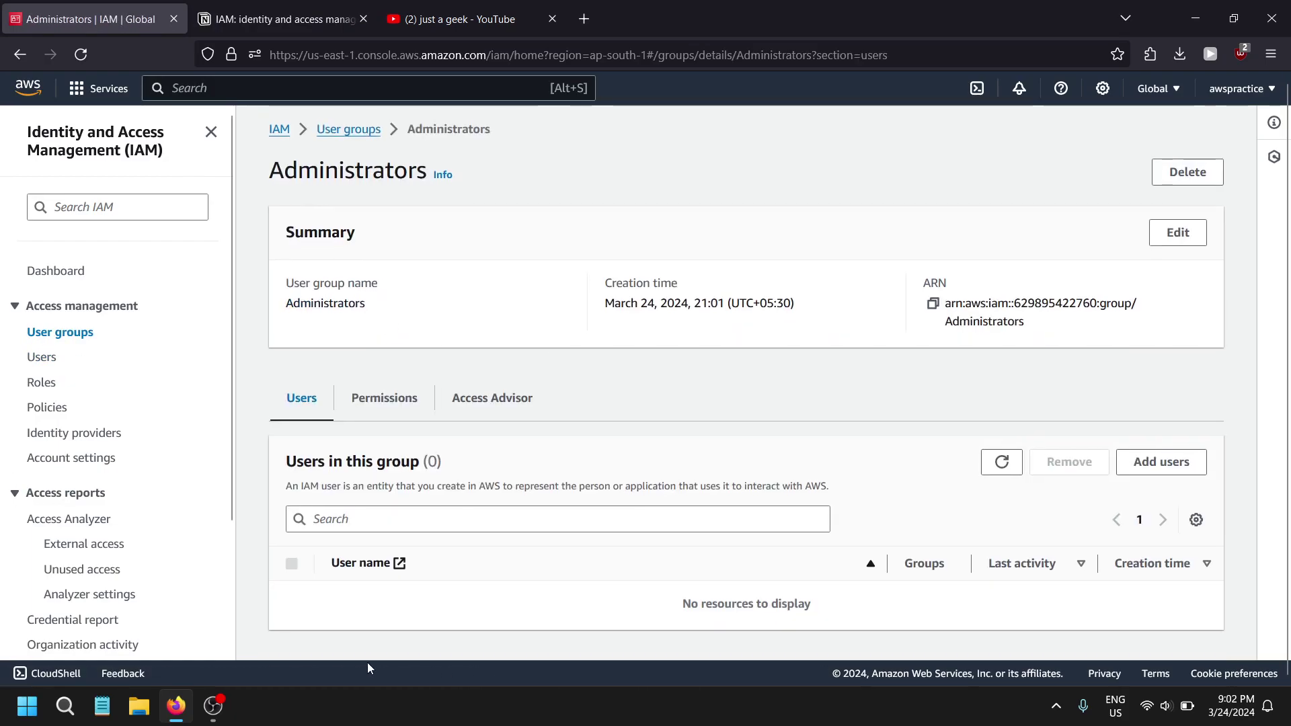
pyautogui.click(1161, 461)
pyautogui.click(81, 338)
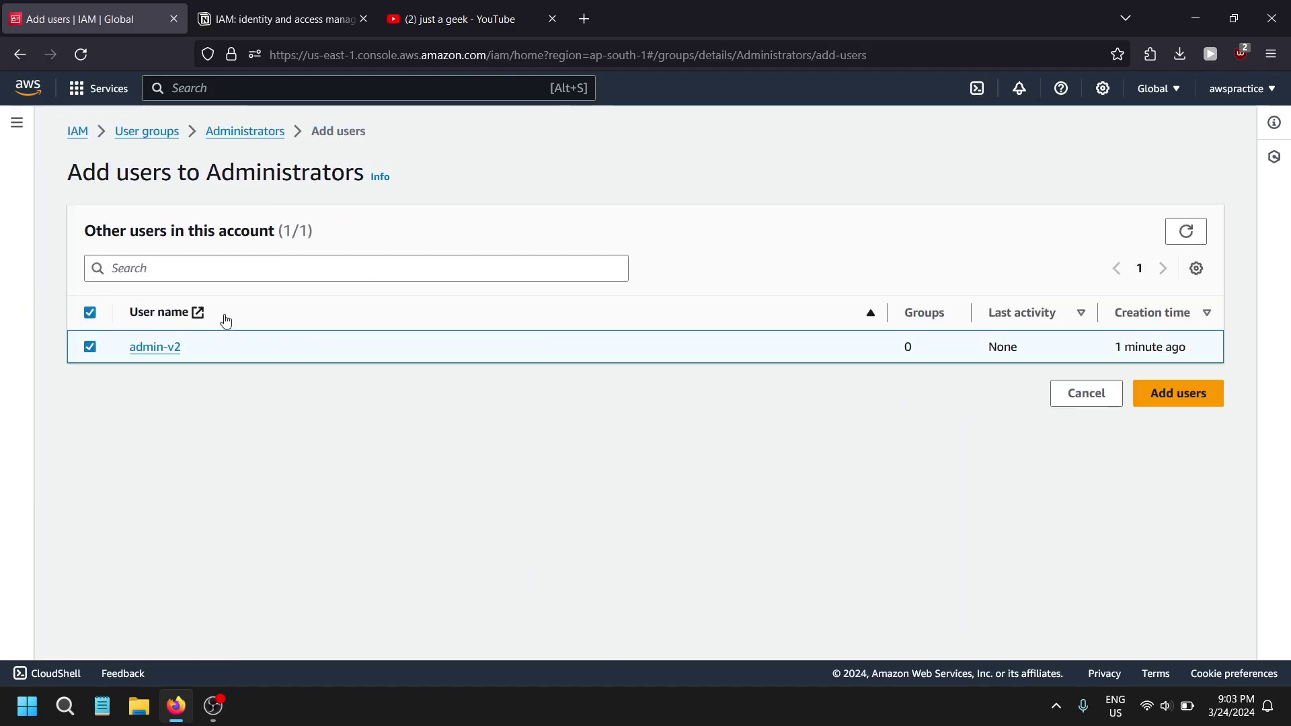
pyautogui.click(1202, 386)
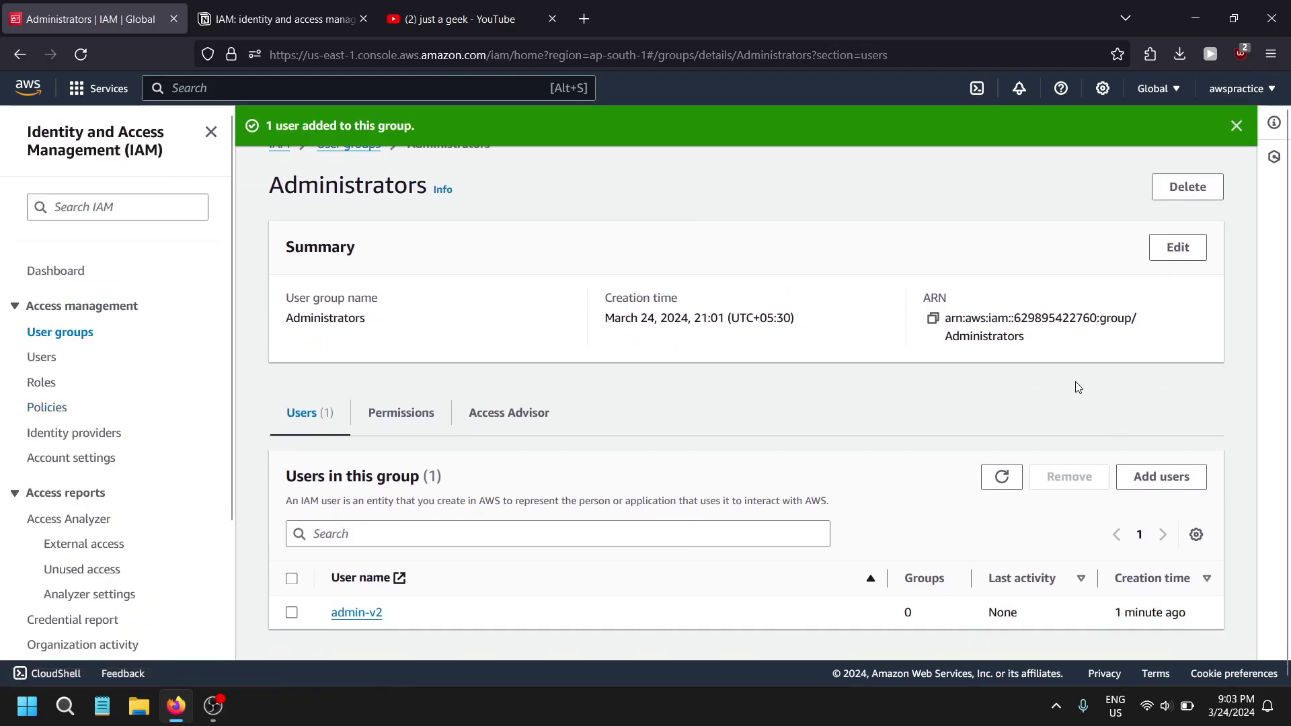
pyautogui.doubleClick(924, 612)
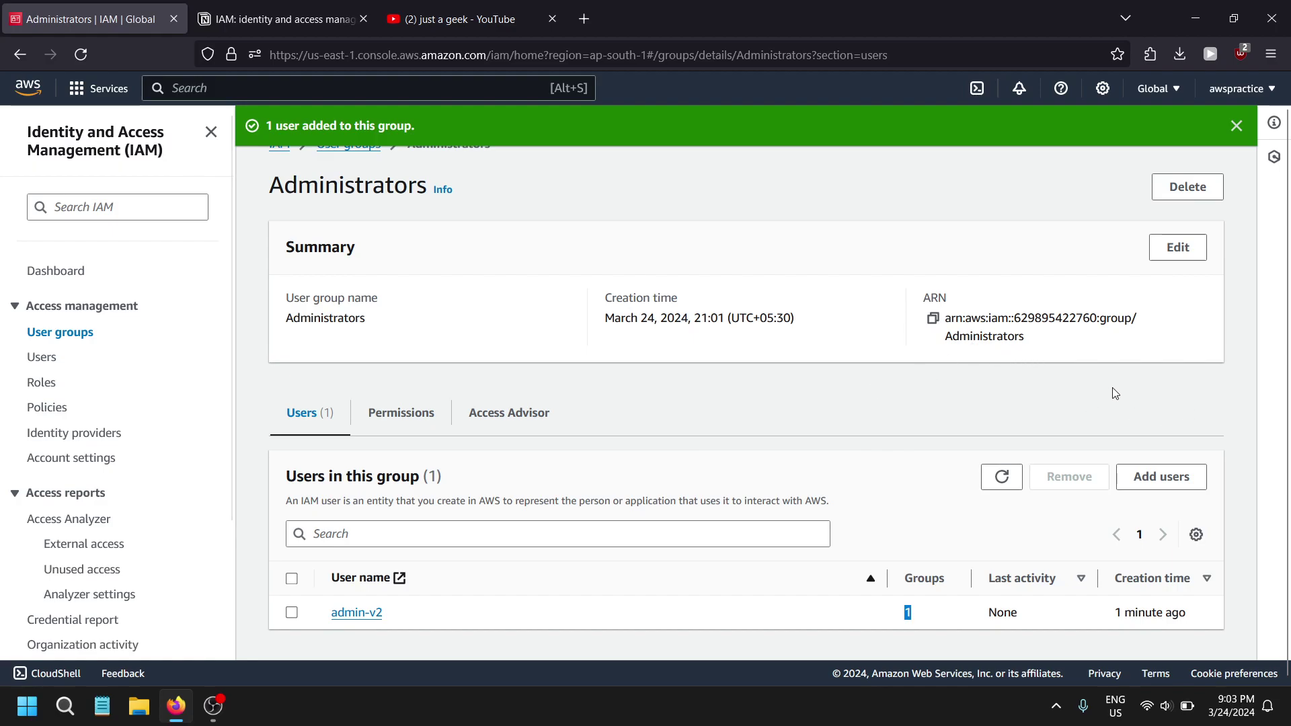
pyautogui.moveTo(1042, 344)
pyautogui.mouseDown()
pyautogui.moveTo(923, 314)
pyautogui.moveTo(1055, 318)
pyautogui.moveTo(1059, 345)
pyautogui.mouseUp()
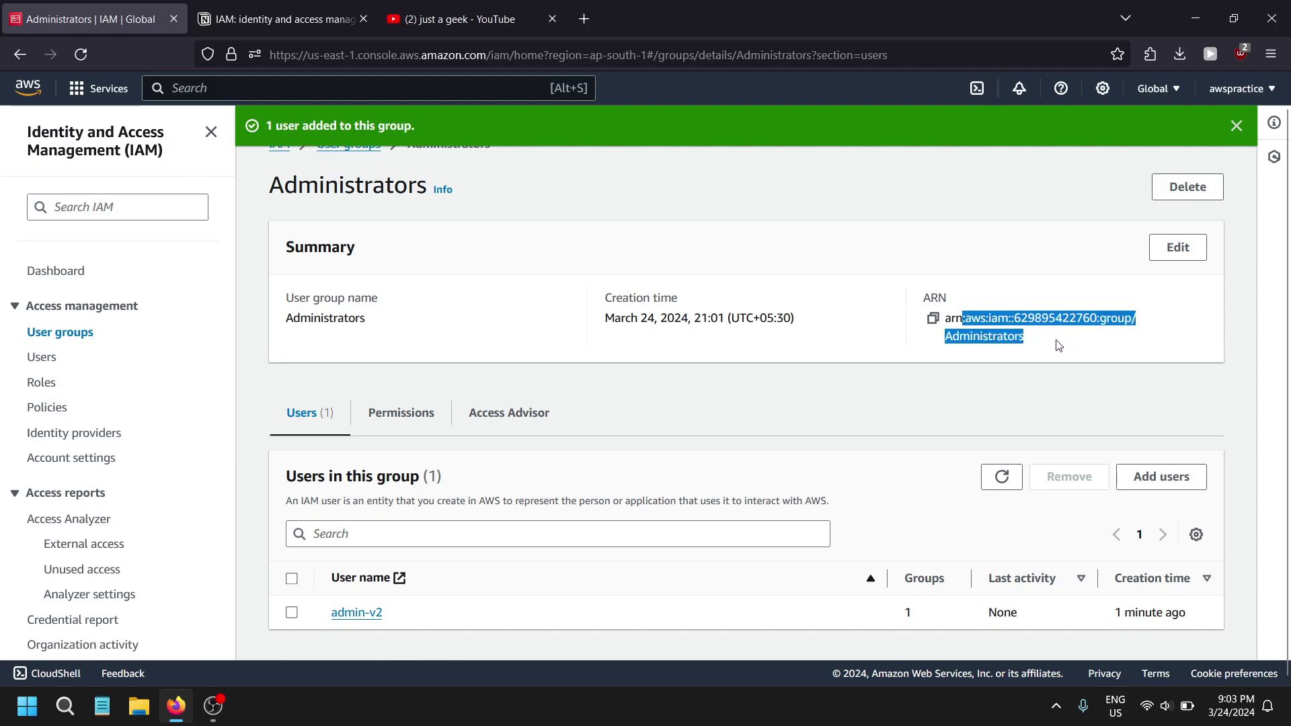
pyautogui.click(1058, 346)
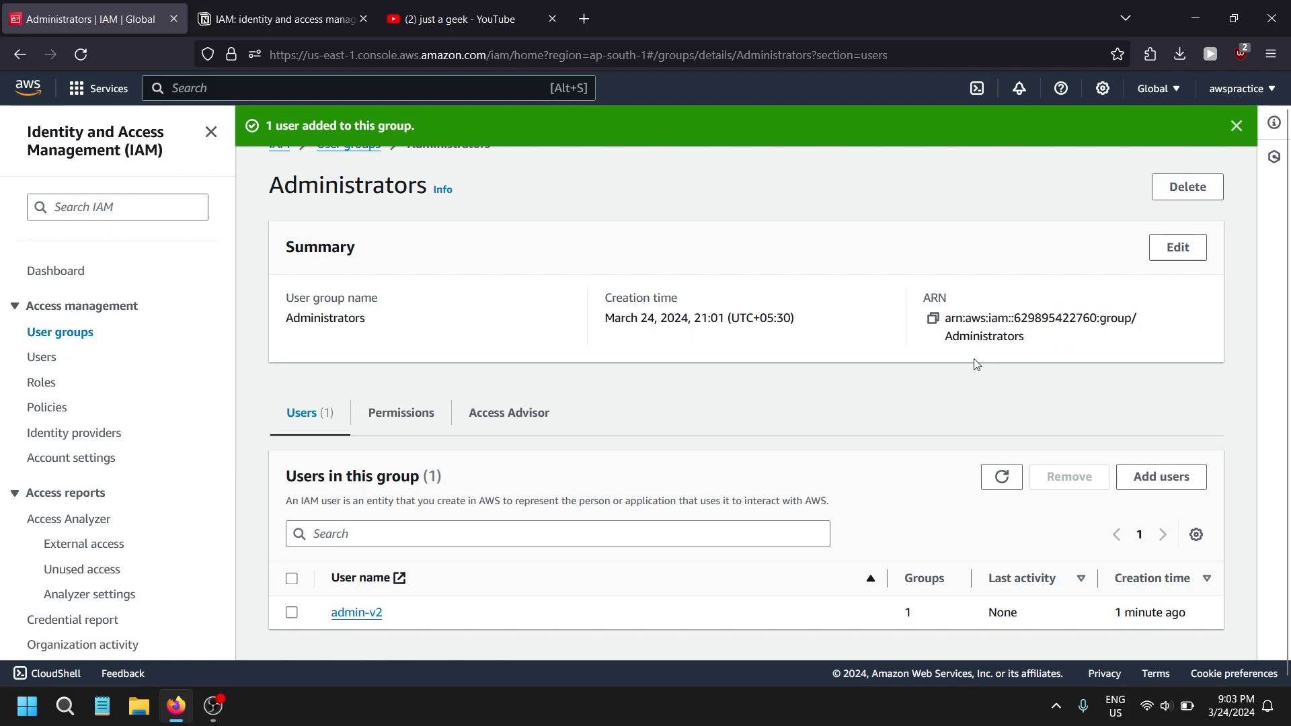
# - Open a Firefox private window and place it beside the IAM console window
pyautogui.click(43, 363)
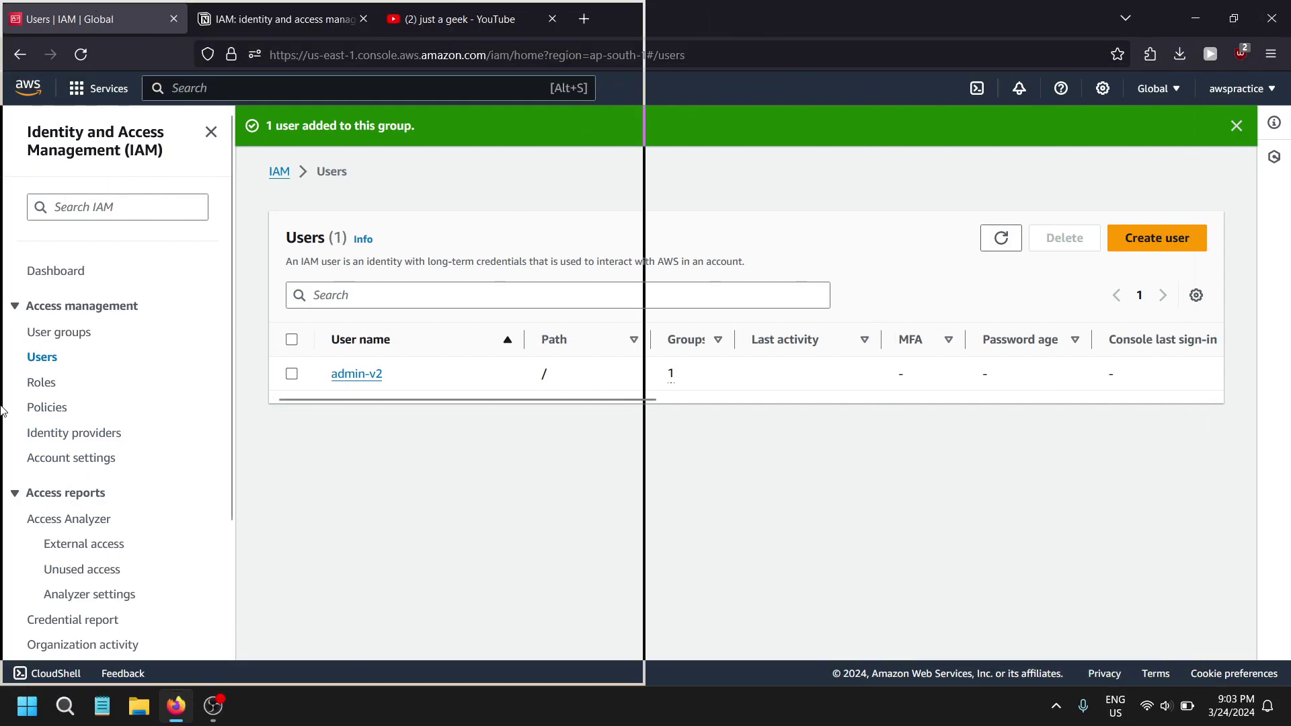
pyautogui.moveTo(2, 393); pyautogui.dragTo(2, 393)
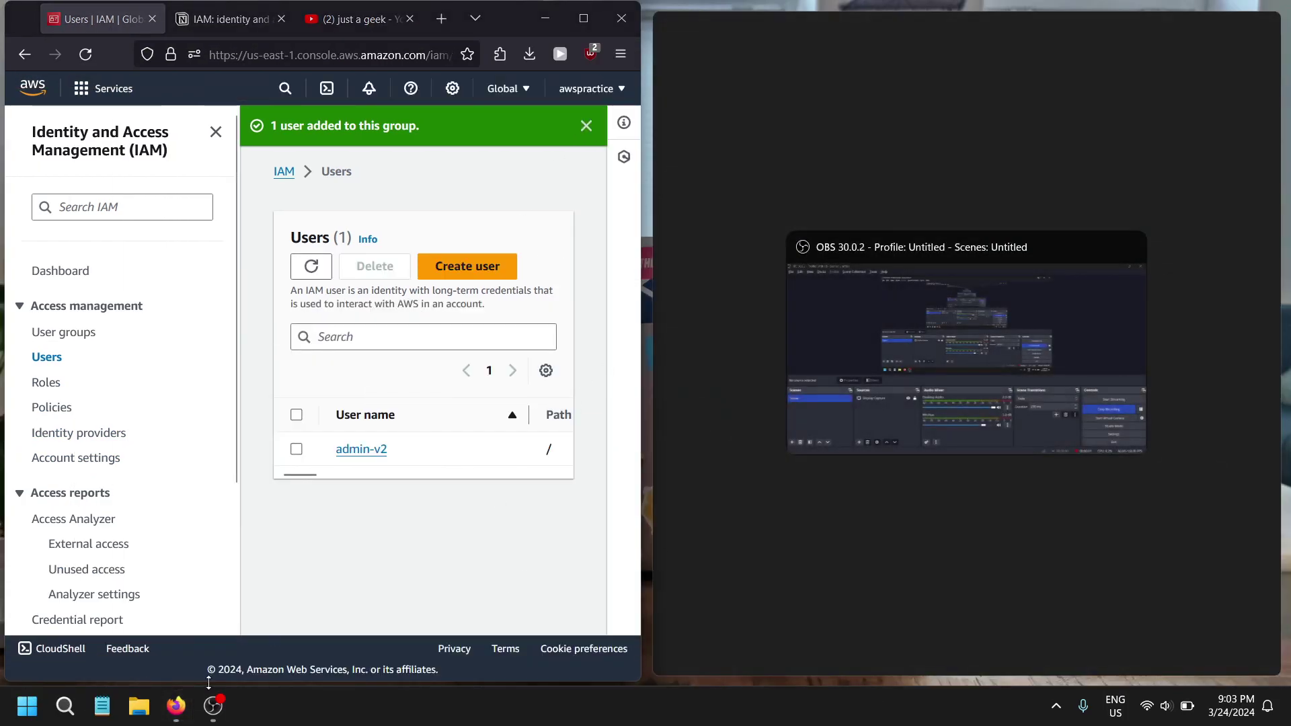
pyautogui.click(620, 54)
pyautogui.click(592, 177)
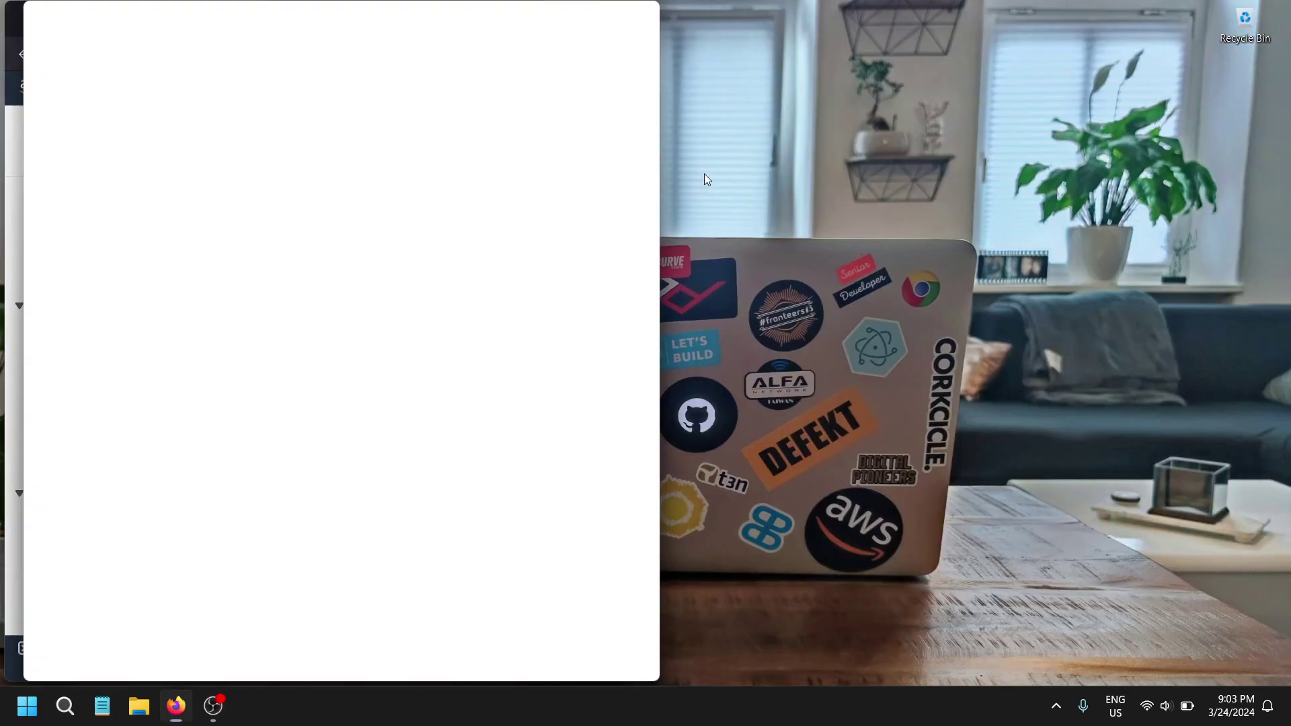
pyautogui.press('super+Left')
pyautogui.press('super+Right')
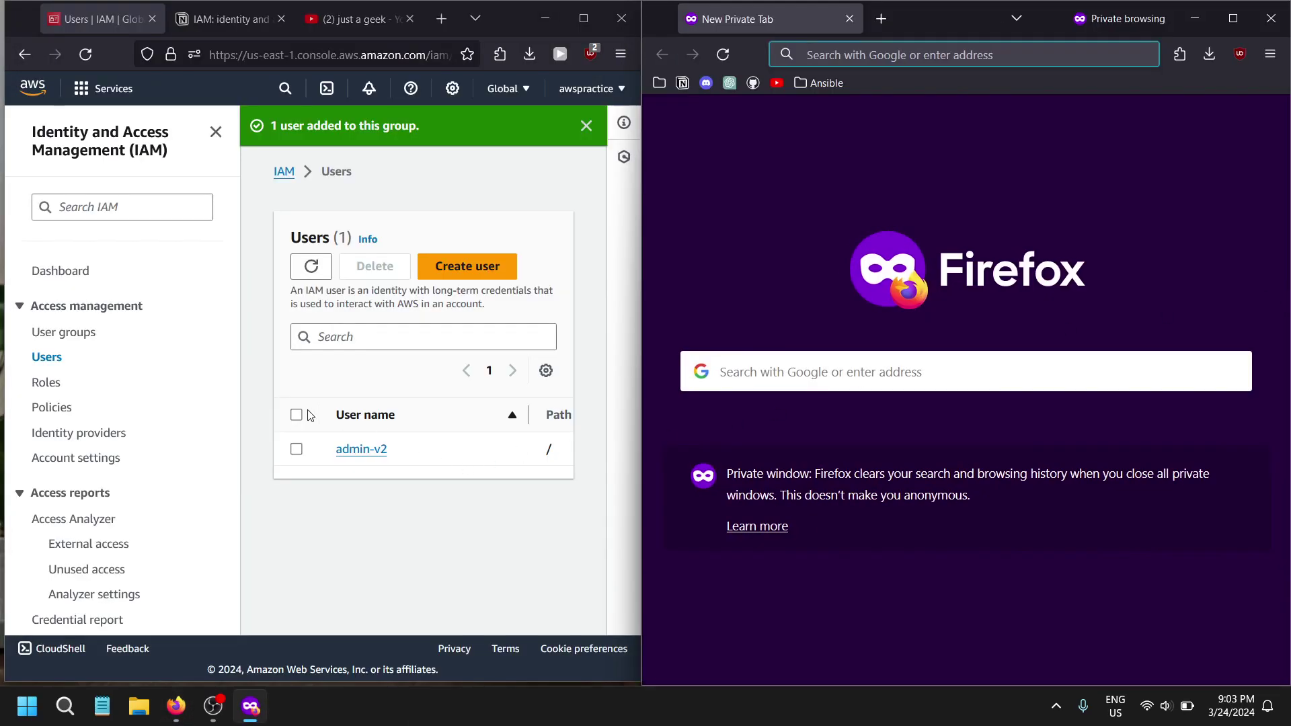
# - Review admin-v2's permissions showing AdministratorAccess inherited from Administrators
pyautogui.click(343, 449)
pyautogui.scroll(-5, 480, 430)
pyautogui.scroll(-4, 480, 431)
pyautogui.scroll(6, 311, 308)
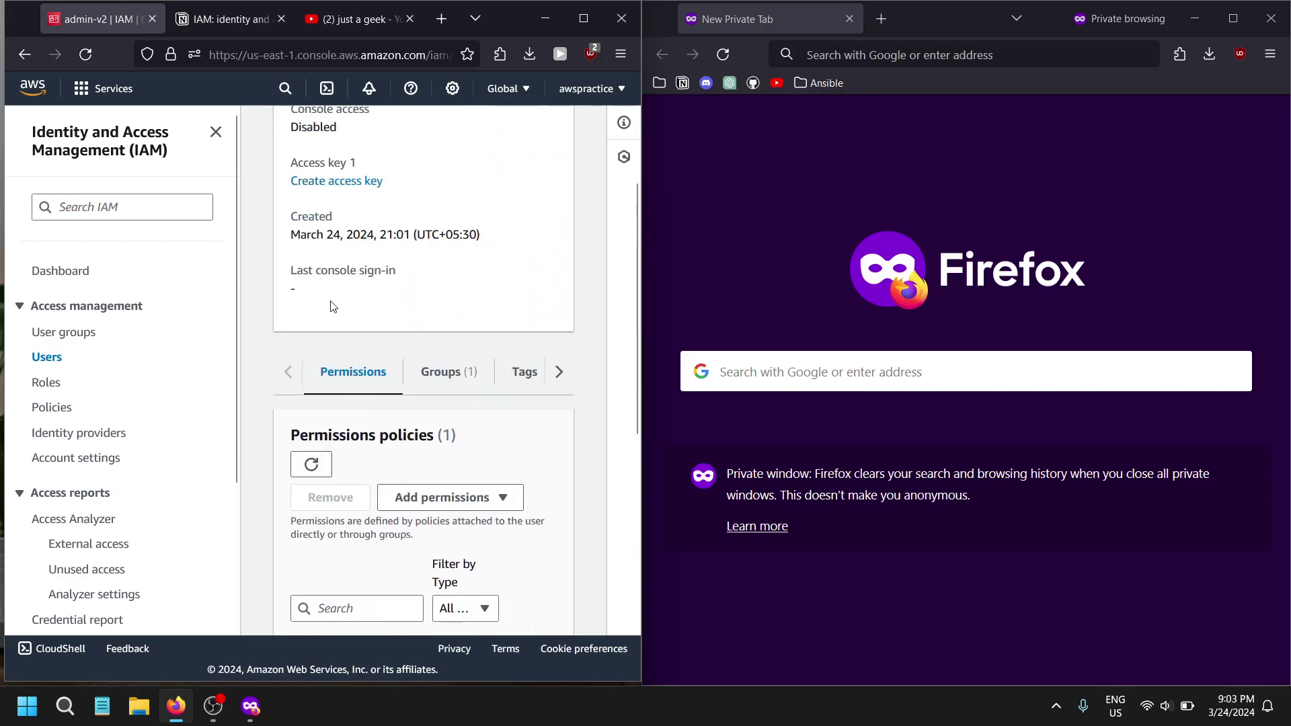
pyautogui.scroll(1, 350, 354)
pyautogui.scroll(-2, 349, 355)
pyautogui.press('super+Up')
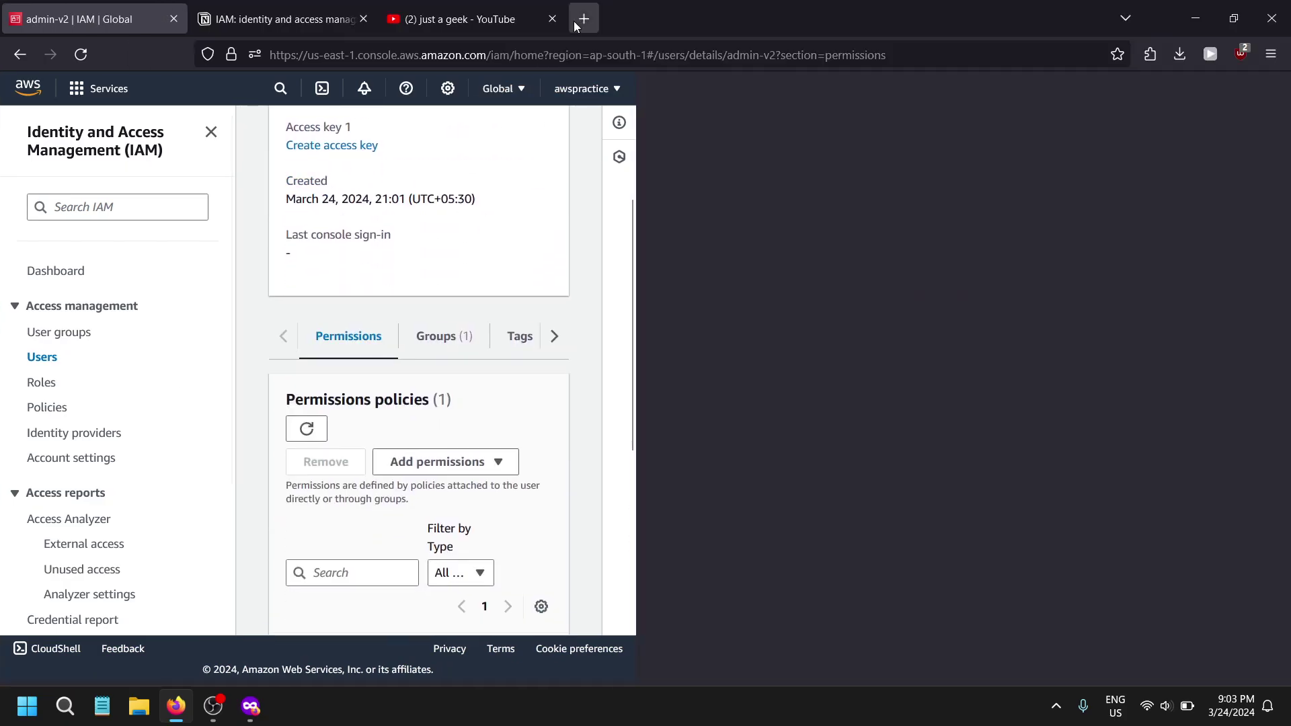
pyautogui.click(40, 357)
pyautogui.click(376, 334)
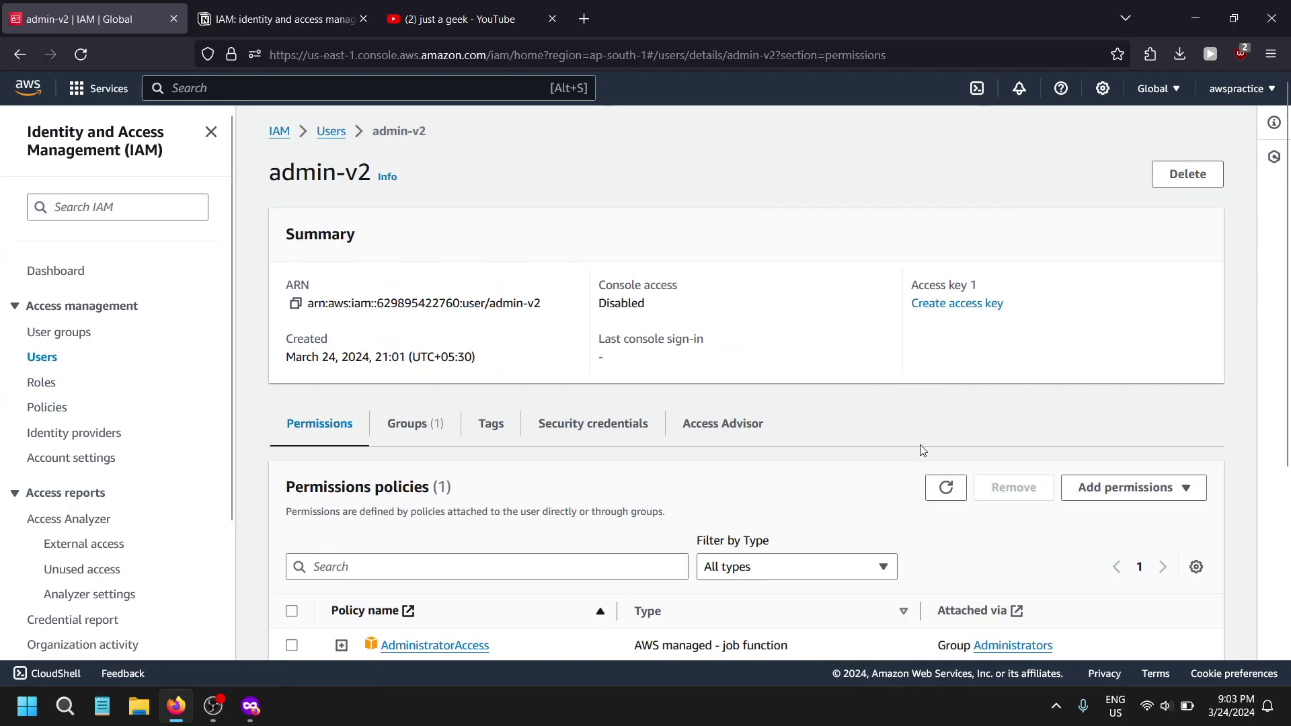
pyautogui.scroll(-2, 1109, 463)
pyautogui.scroll(2, 1076, 464)
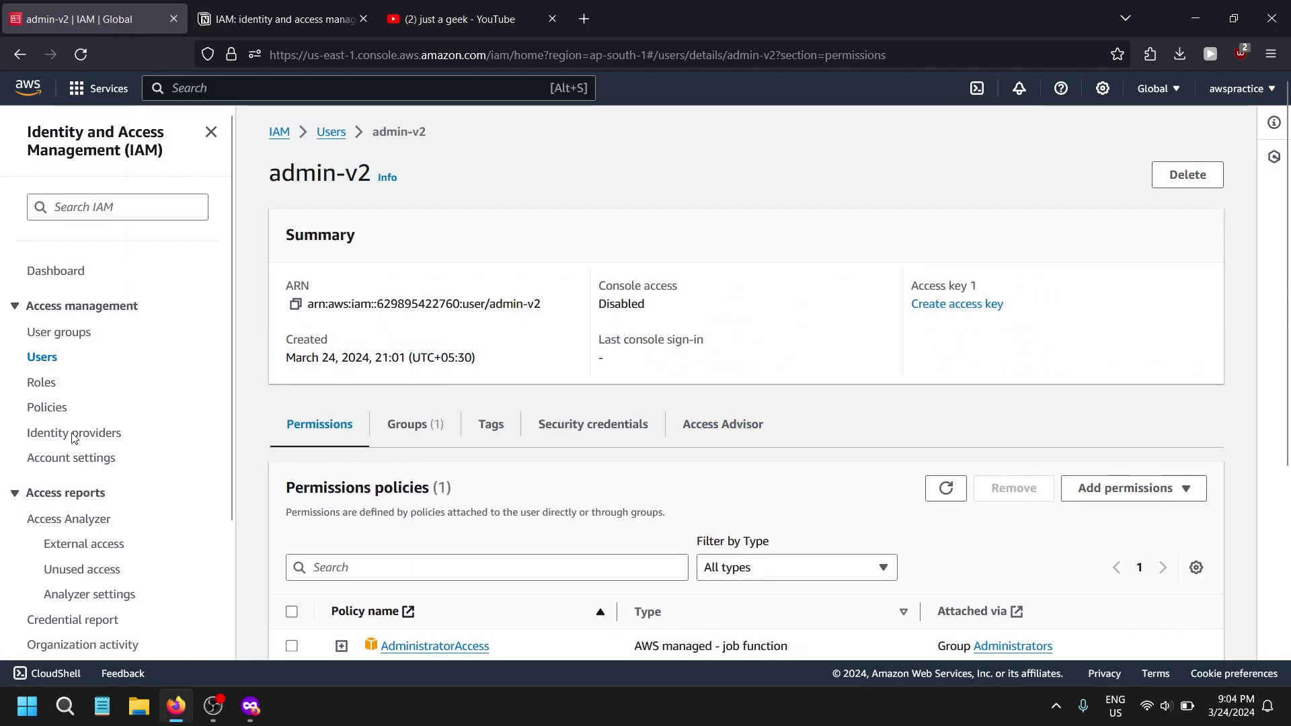
# - Reopen admin-v2 from the IAM dashboard and select the account ID in its ARN
pyautogui.click(57, 270)
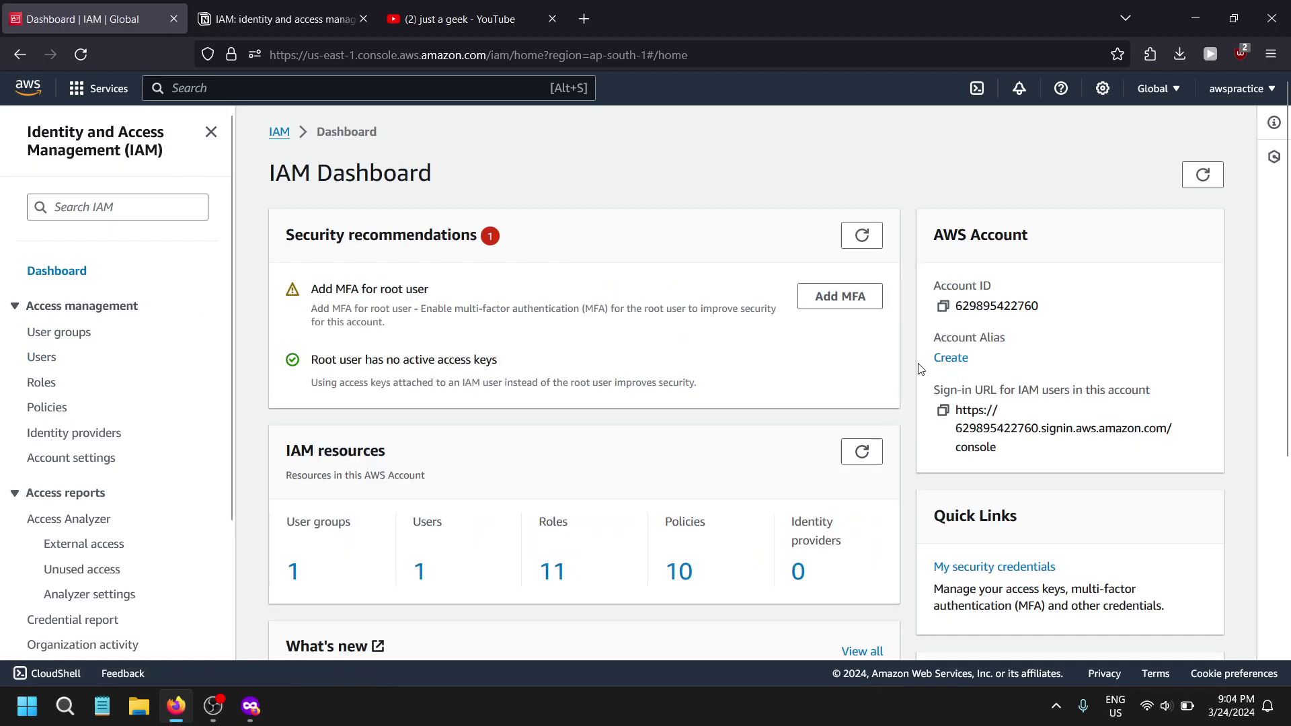
pyautogui.click(33, 360)
pyautogui.click(362, 334)
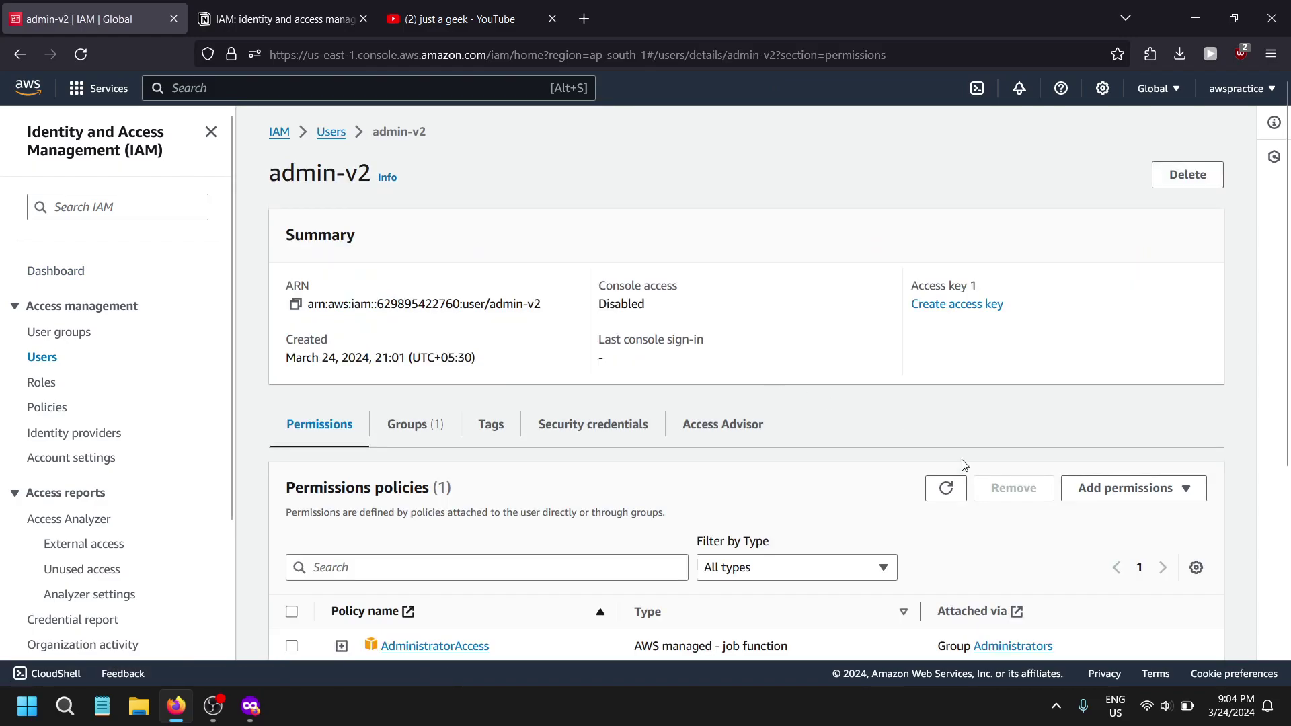
pyautogui.scroll(-3, 662, 454)
pyautogui.scroll(2, 657, 452)
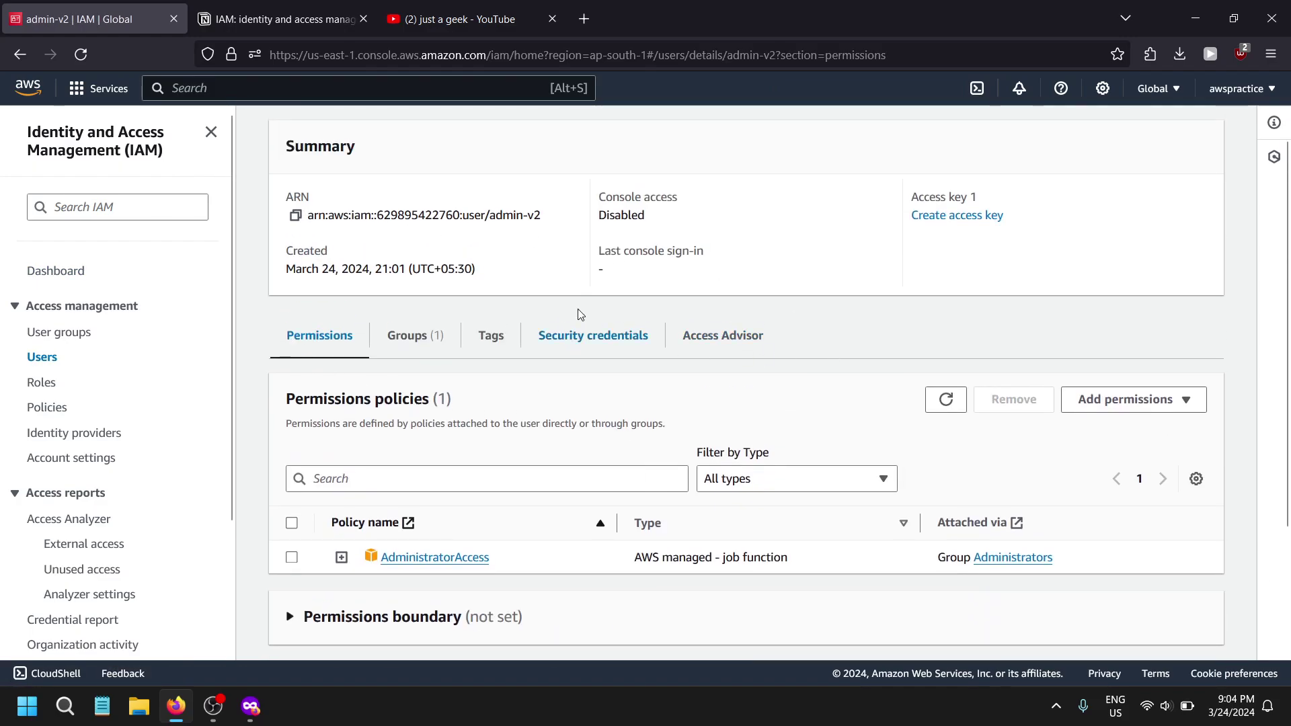
pyautogui.moveTo(377, 215); pyautogui.dragTo(460, 216)
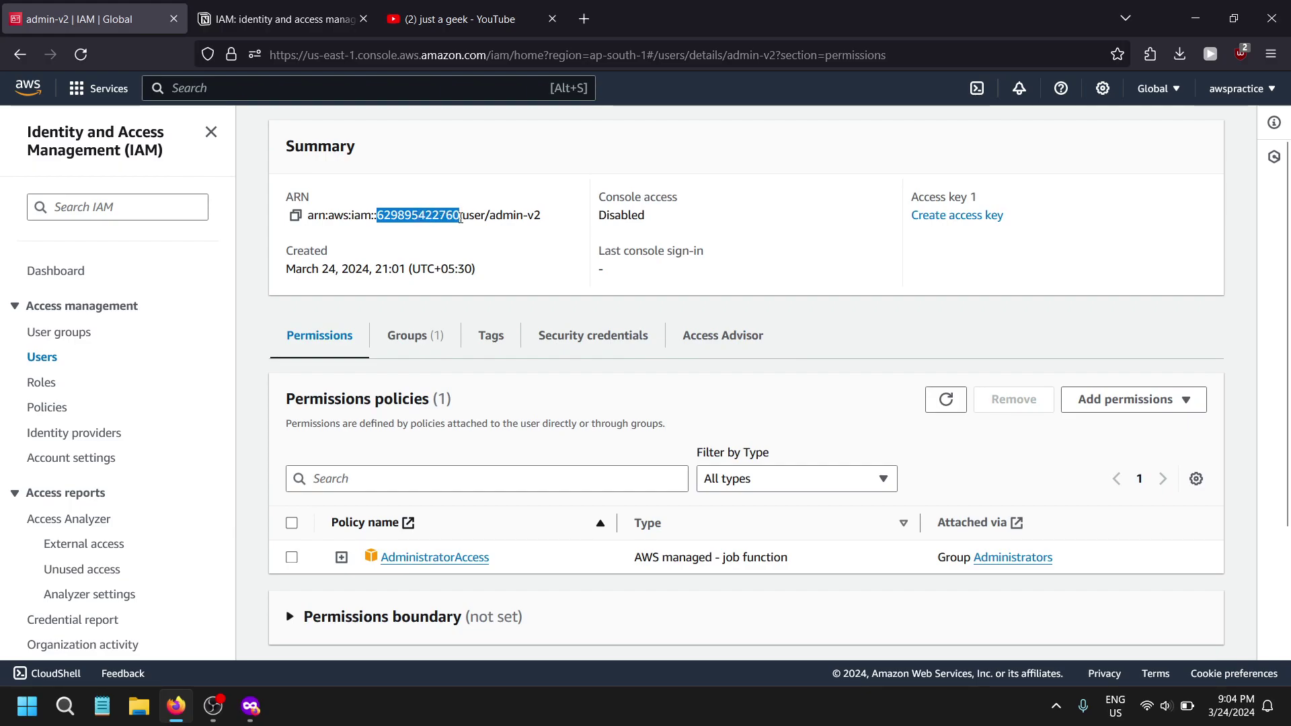
# - In the private window, search 'aws console login' and follow My Account to the AWS Management Console sign-in
pyautogui.press('super+Left')
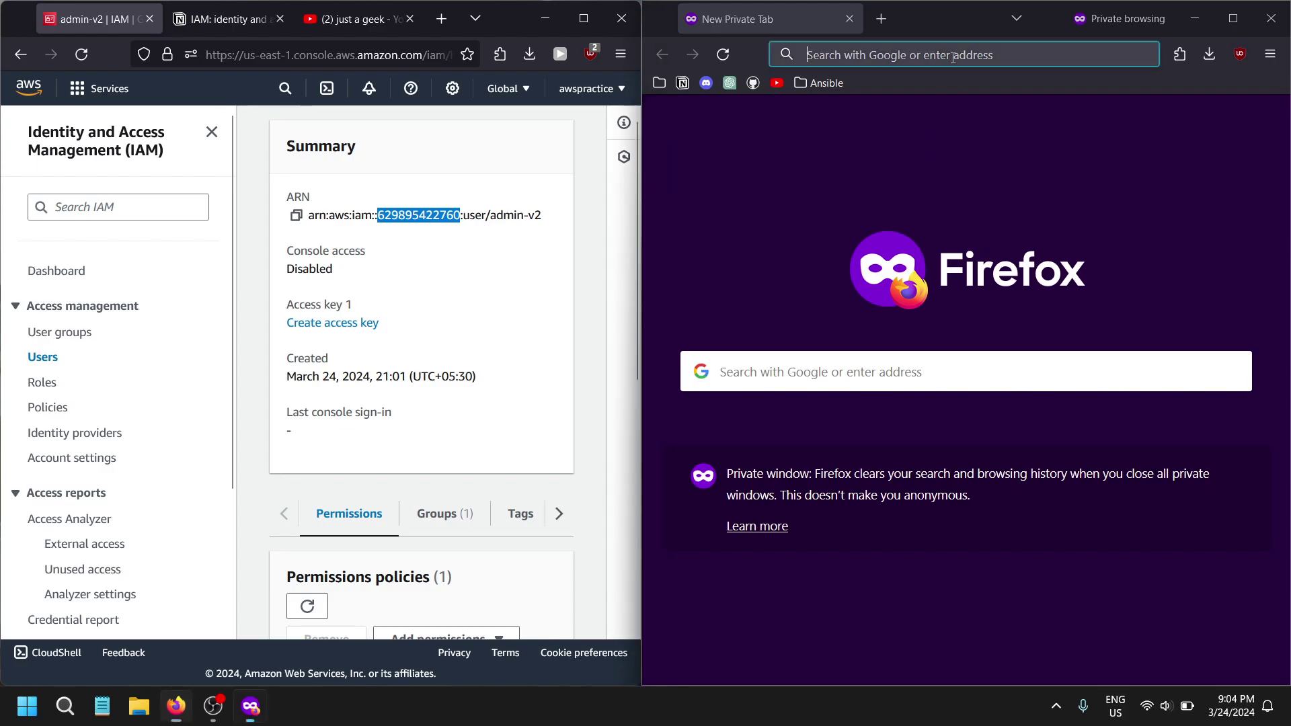
pyautogui.click(954, 58)
pyautogui.write('aws ')
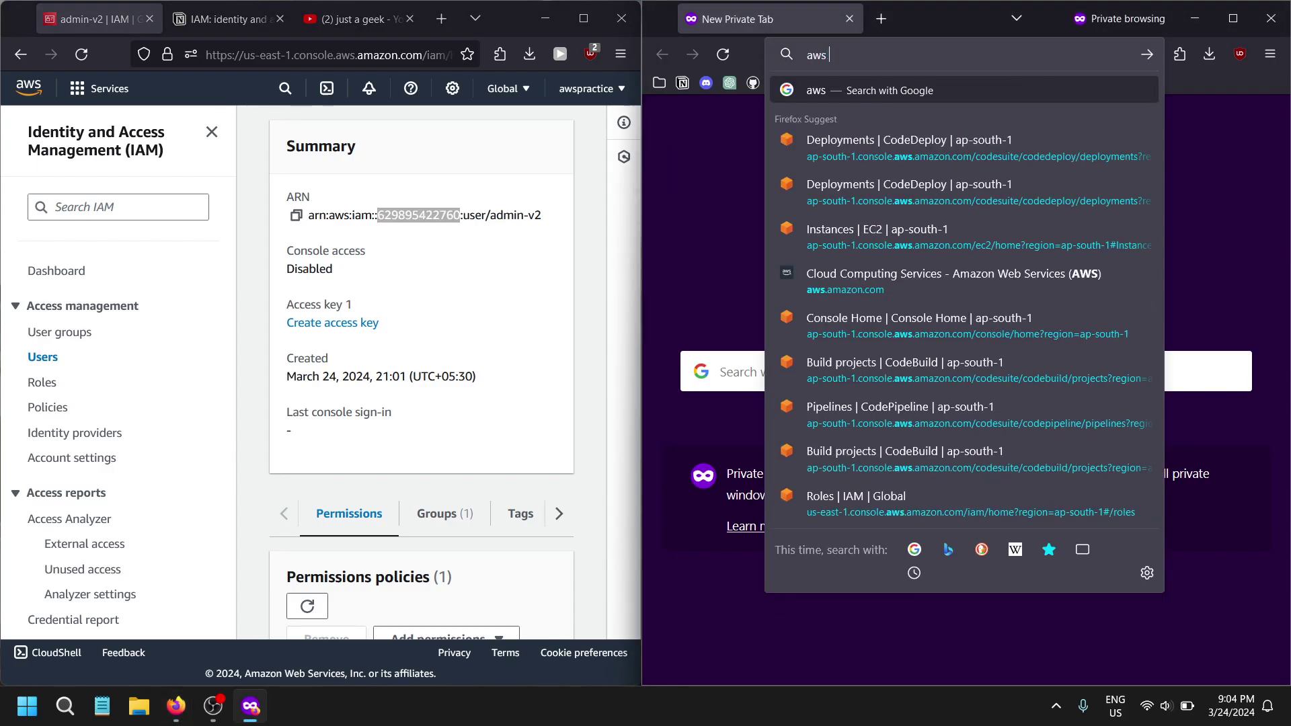
pyautogui.write('console login')
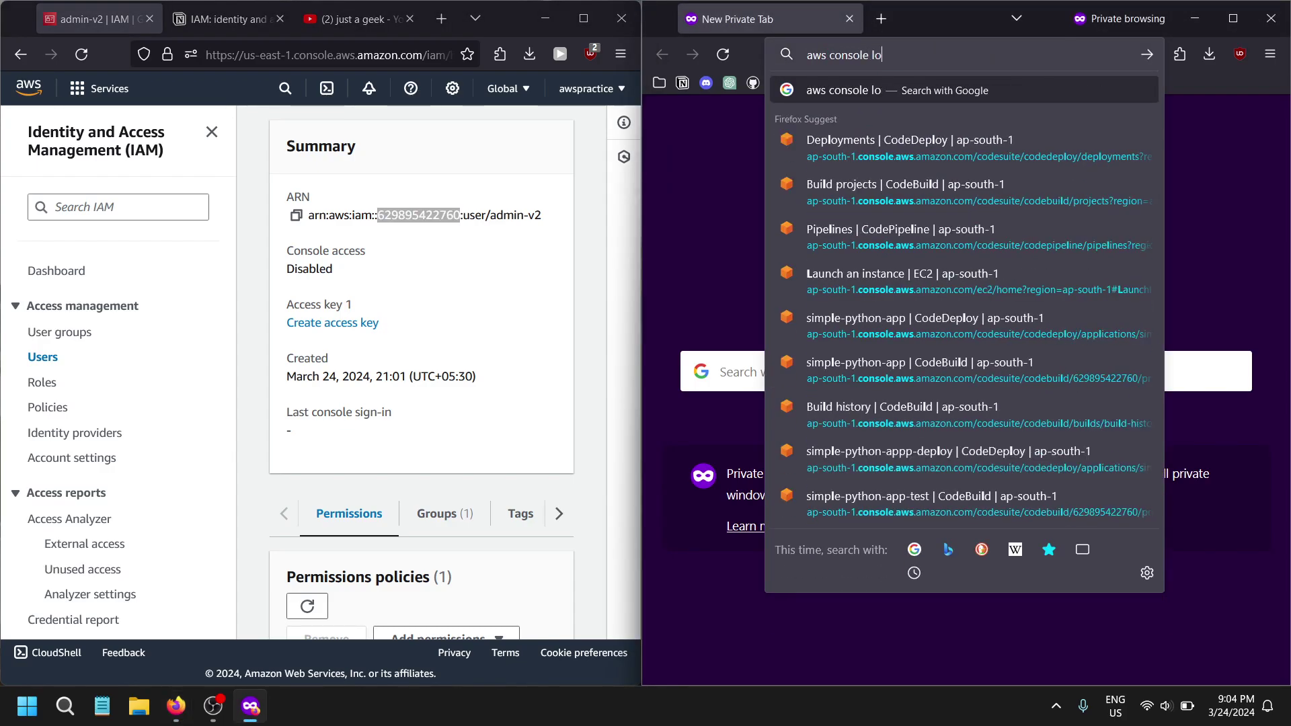
pyautogui.press('Return')
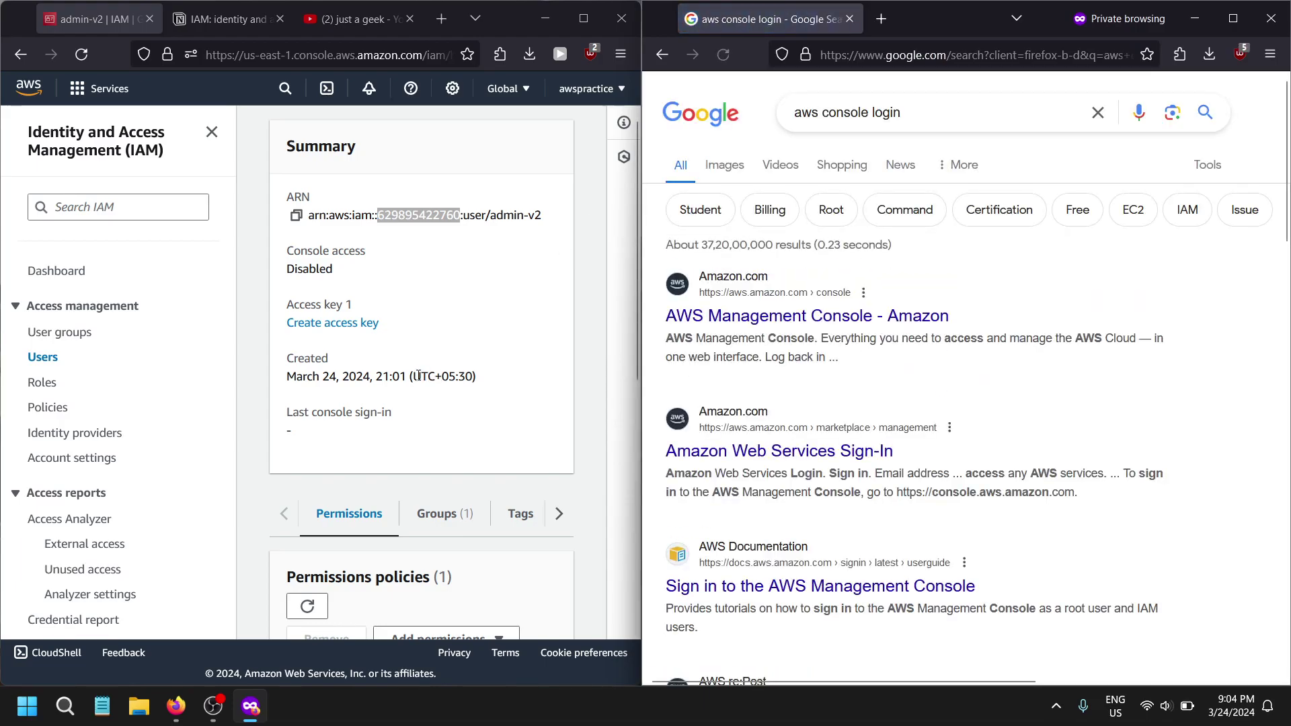
pyautogui.click(807, 316)
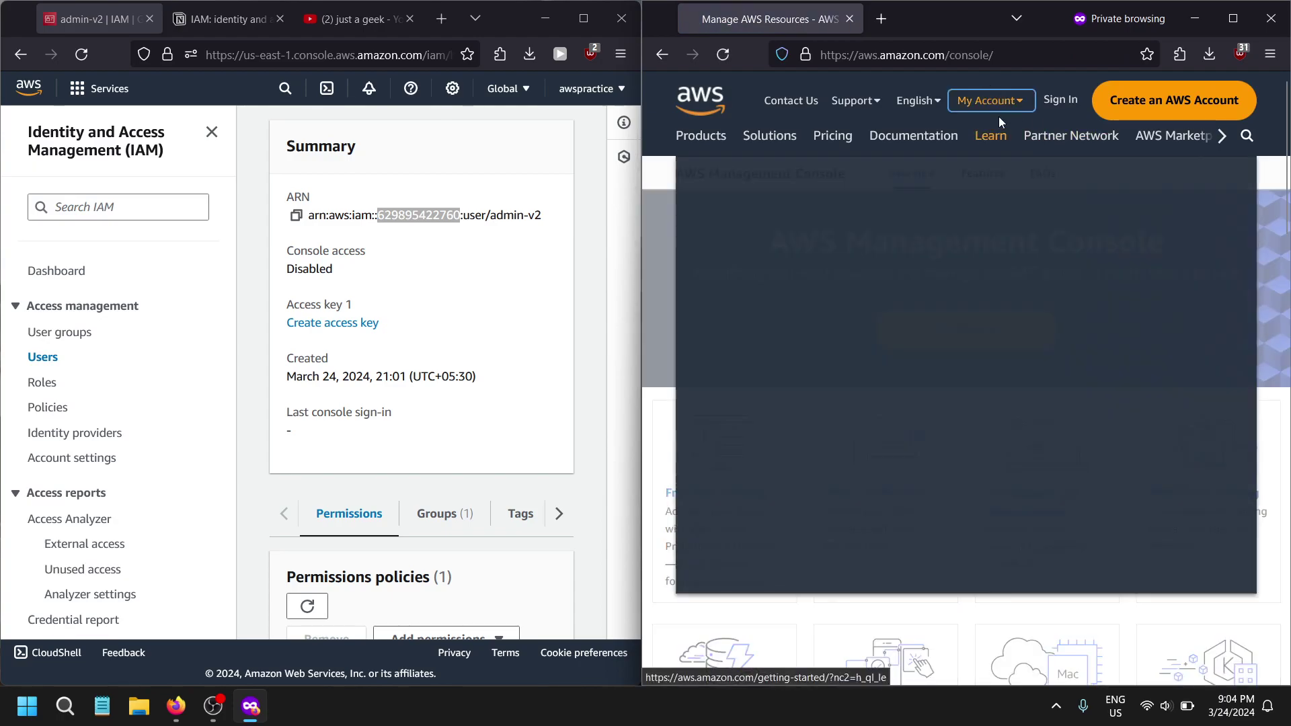
pyautogui.click(995, 99)
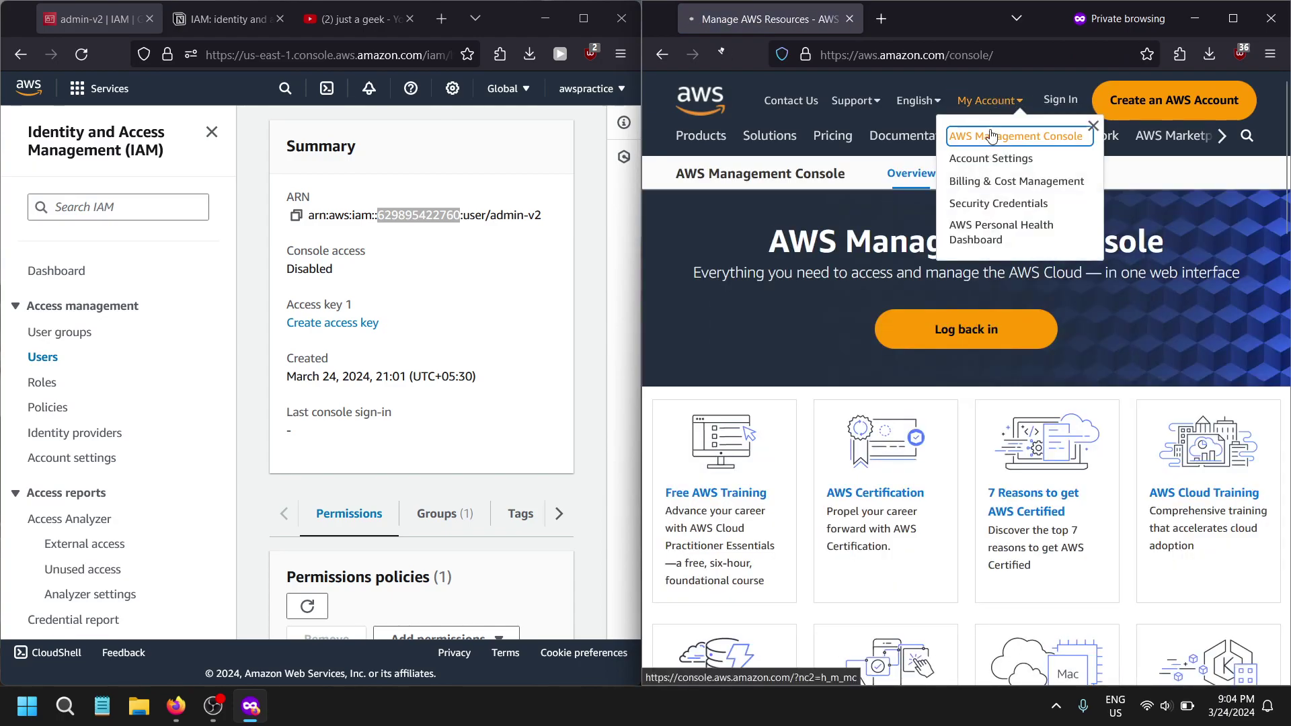
pyautogui.click(983, 136)
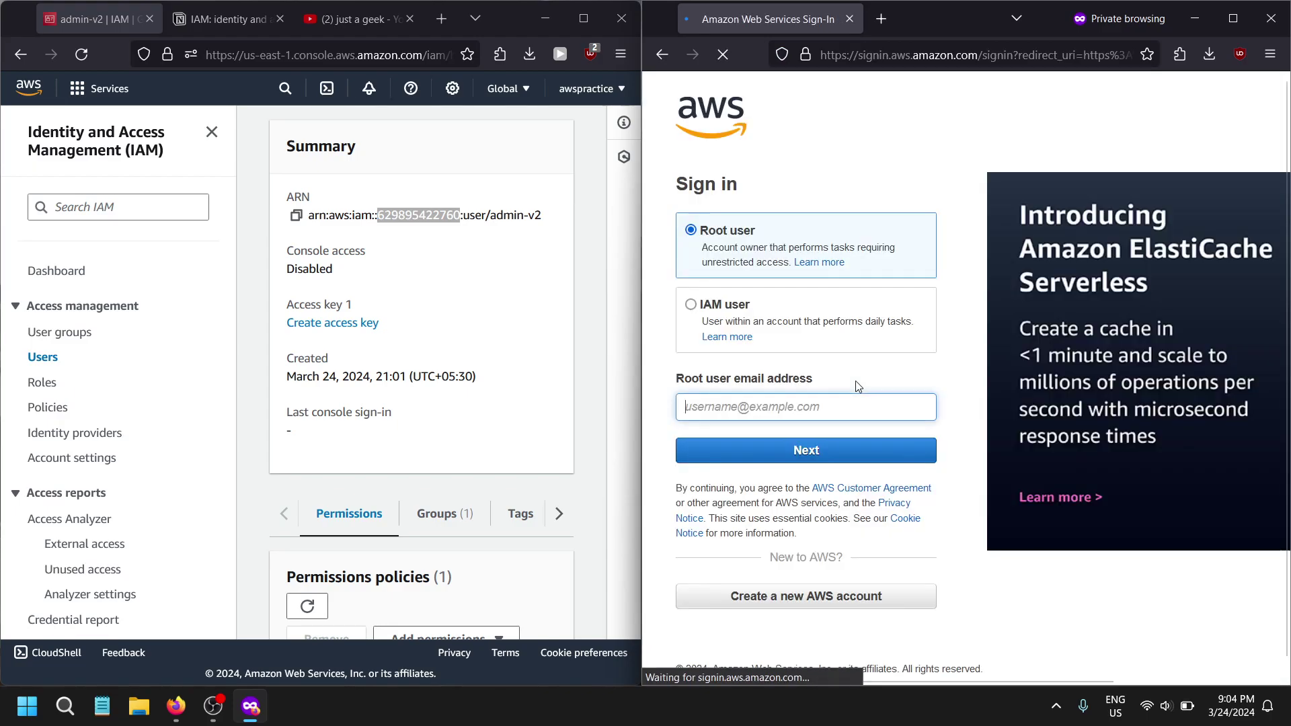
# - Try signing in as IAM user admin-v2 with the account ID and saved login; it is rejected
pyautogui.click(871, 328)
pyautogui.click(824, 414)
pyautogui.write('62989542')
pyautogui.moveTo(745, 535); pyautogui.dragTo(889, 437)
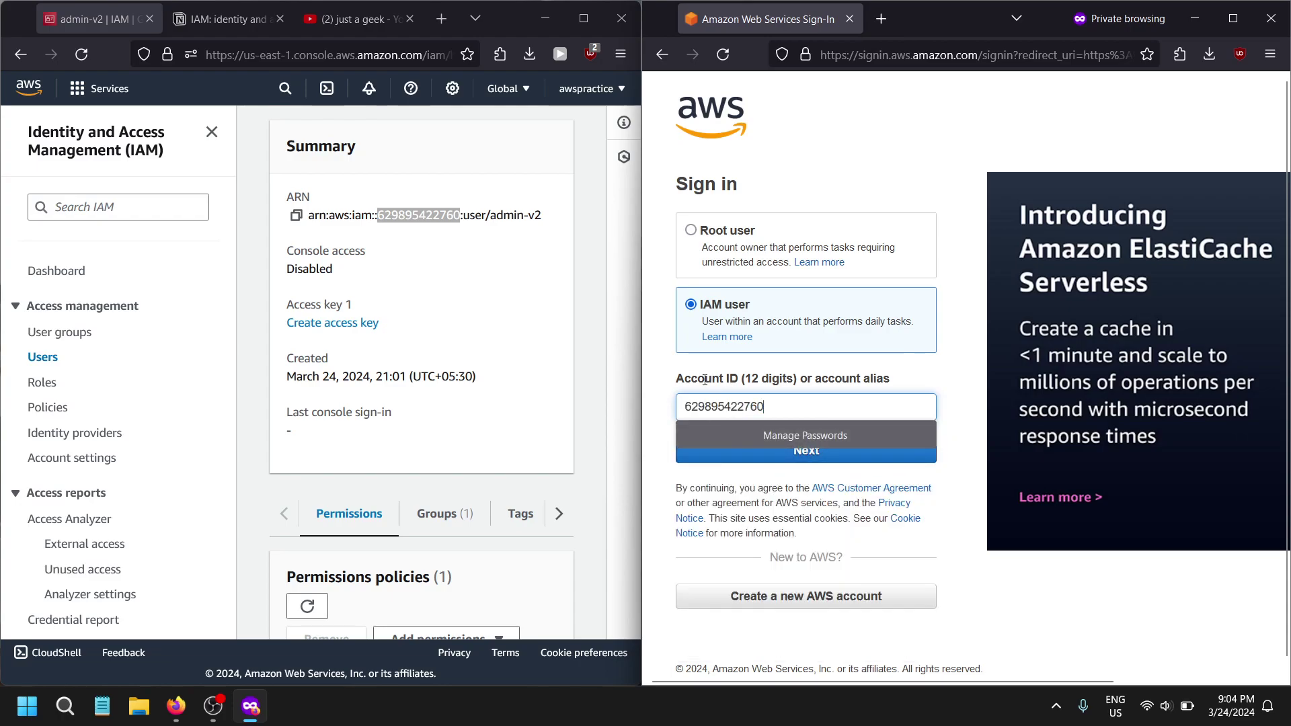
pyautogui.moveTo(706, 380); pyautogui.dragTo(784, 376)
pyautogui.click(777, 458)
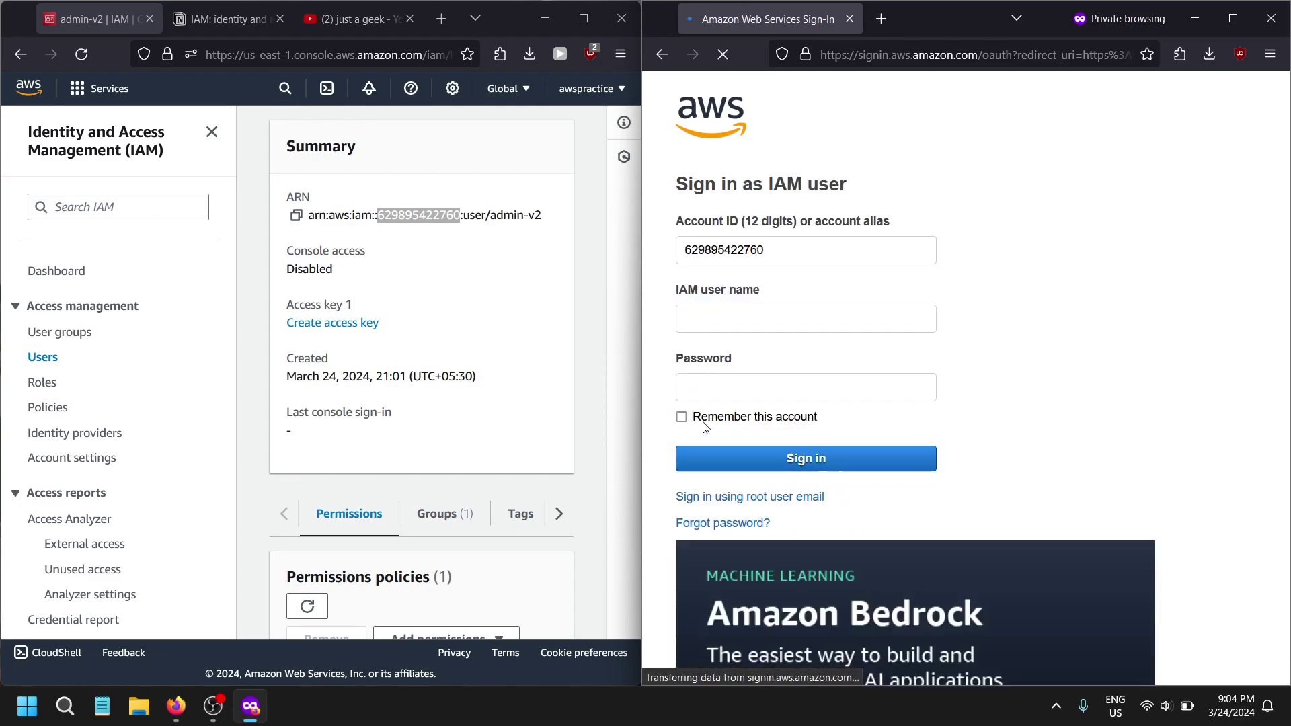
pyautogui.click(752, 320)
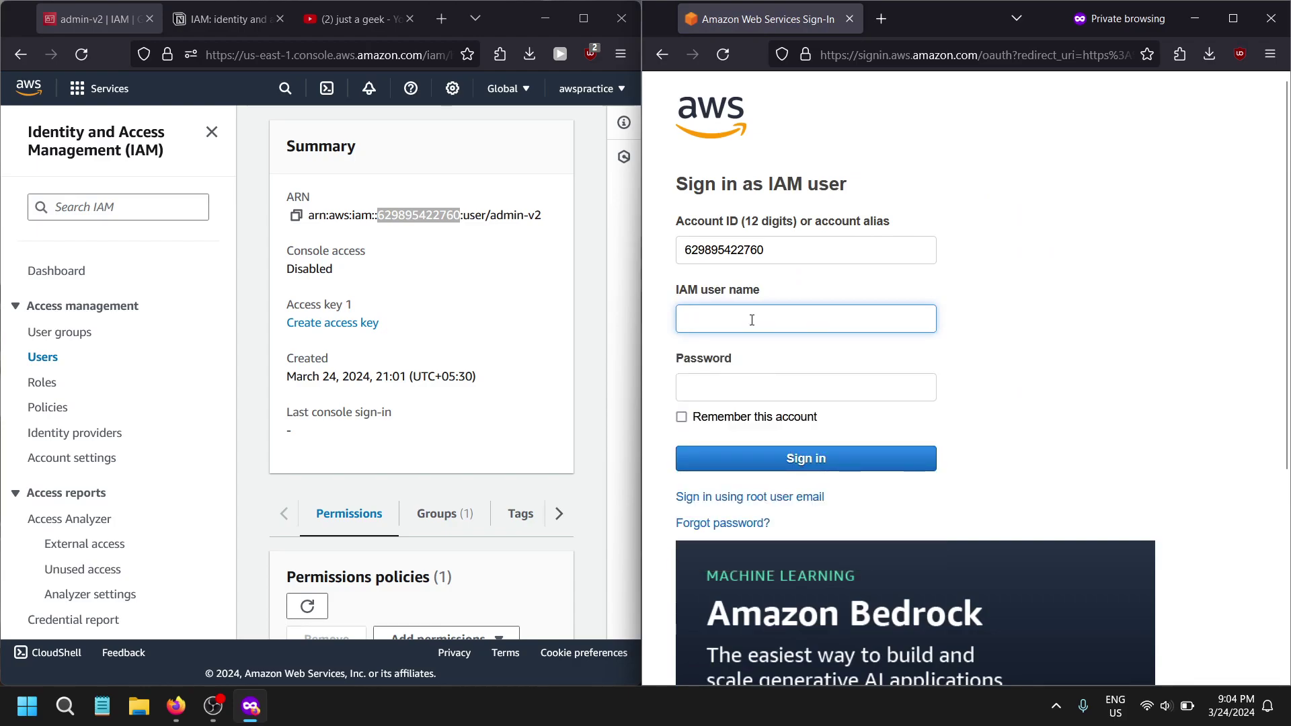
pyautogui.write('adm')
pyautogui.press('Down')
pyautogui.press('Down')
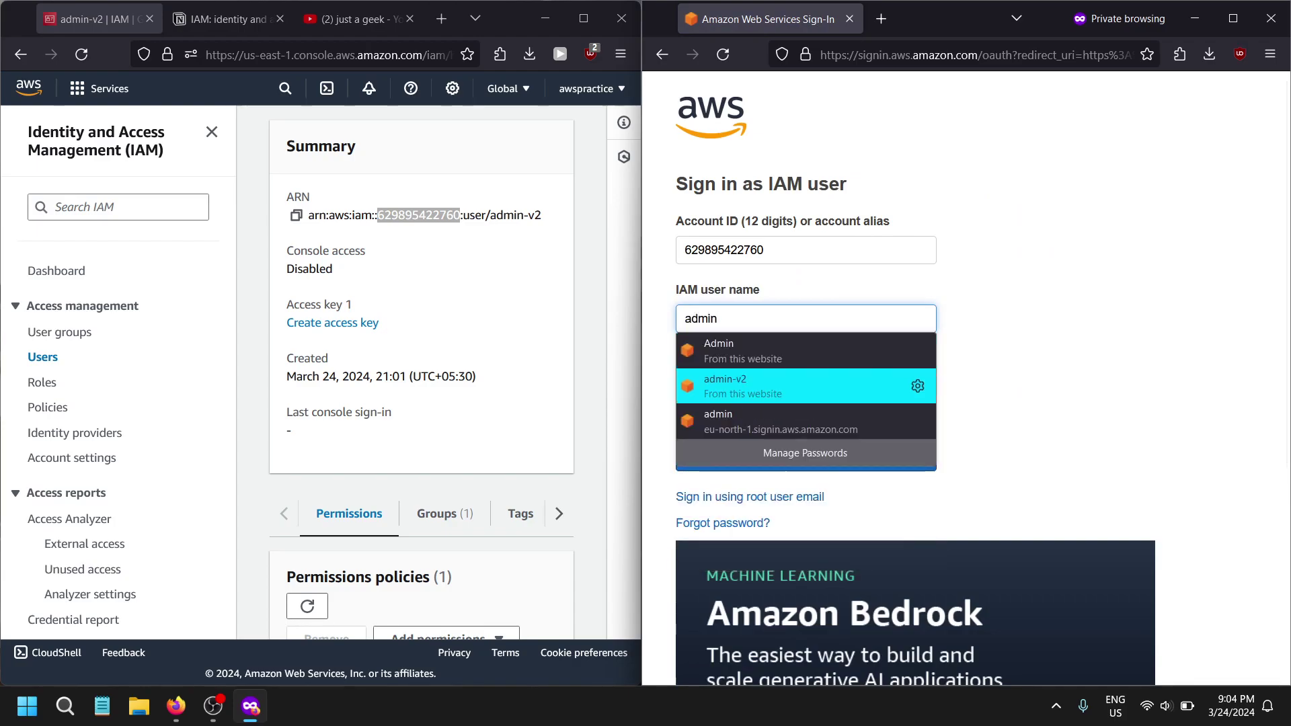
pyautogui.press('Return')
pyautogui.press('Return')
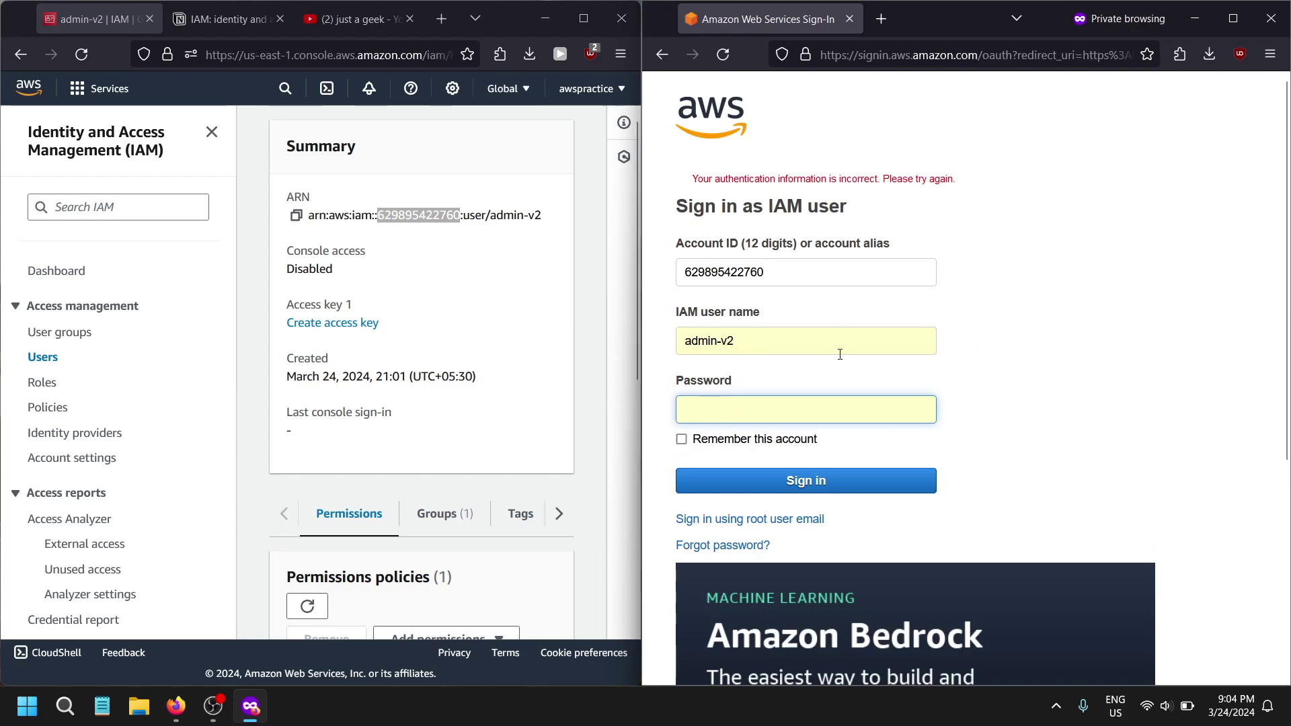
pyautogui.moveTo(692, 178); pyautogui.dragTo(898, 179)
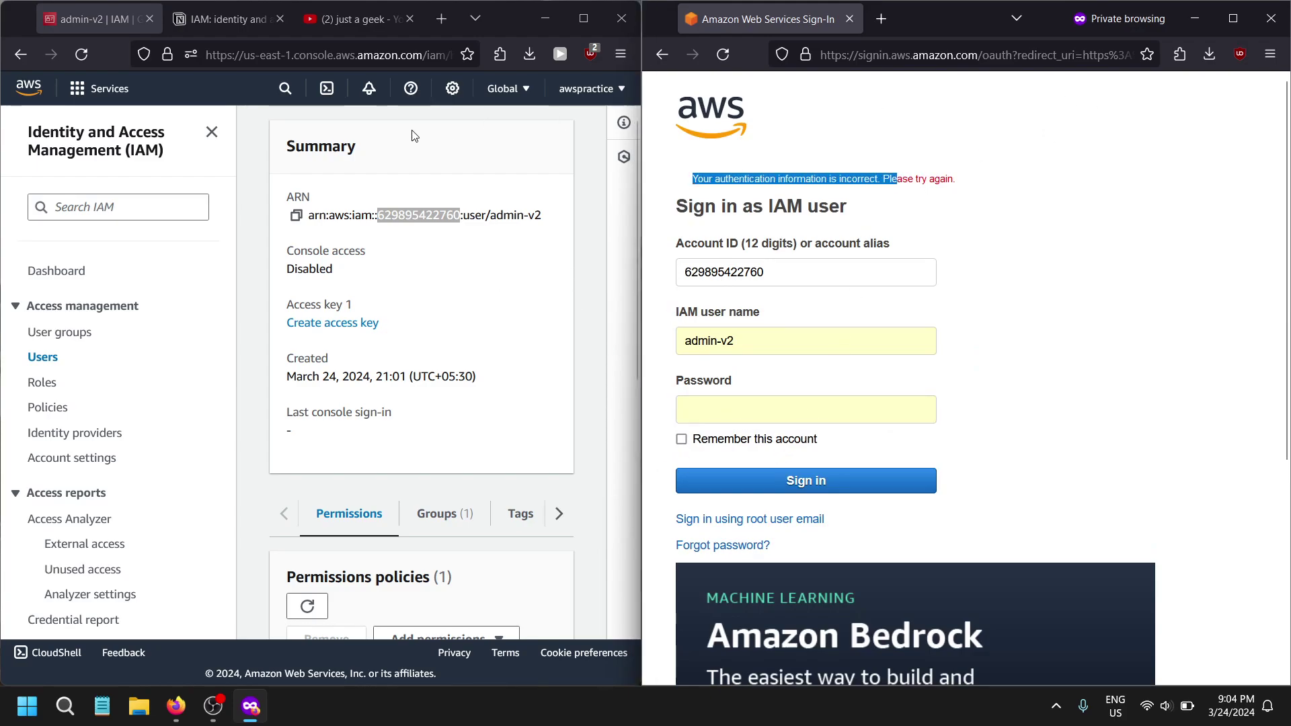
# - Return to the maximized IAM console and view admin-v2's security credentials
pyautogui.click(537, 13)
pyautogui.click(584, 18)
pyautogui.scroll(-2, 759, 431)
pyautogui.scroll(-2, 758, 431)
pyautogui.scroll(3, 430, 474)
pyautogui.click(617, 302)
pyautogui.scroll(-2, 660, 392)
pyautogui.scroll(1, 569, 380)
# - Enable console access for admin-v2 with a custom password filled from saved logins
pyautogui.click(1083, 177)
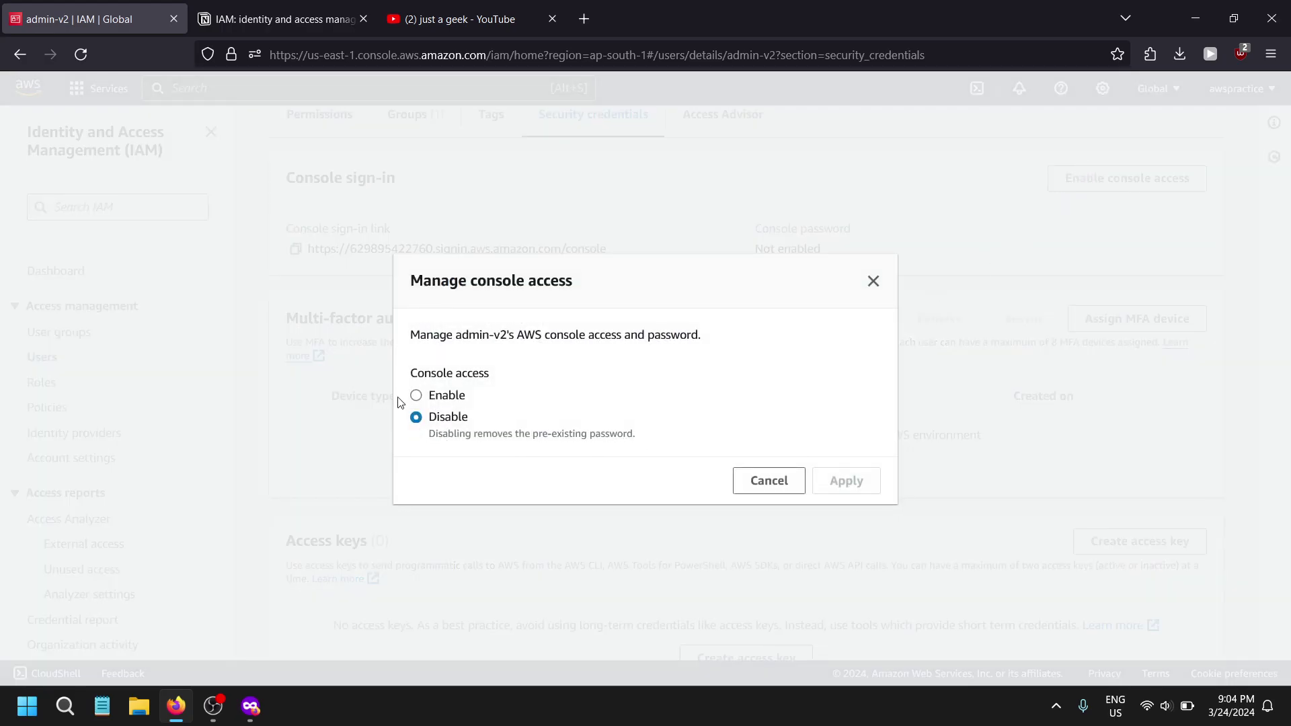
pyautogui.moveTo(411, 372); pyautogui.dragTo(496, 371)
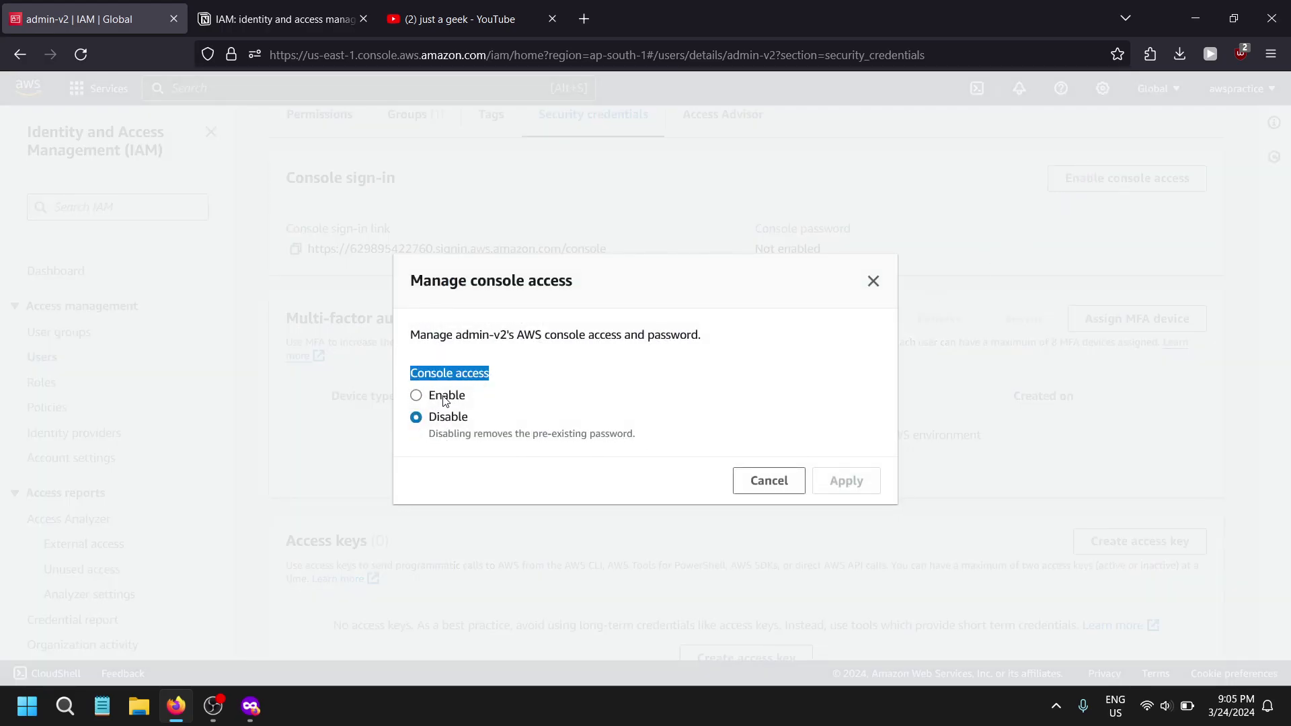
pyautogui.click(444, 398)
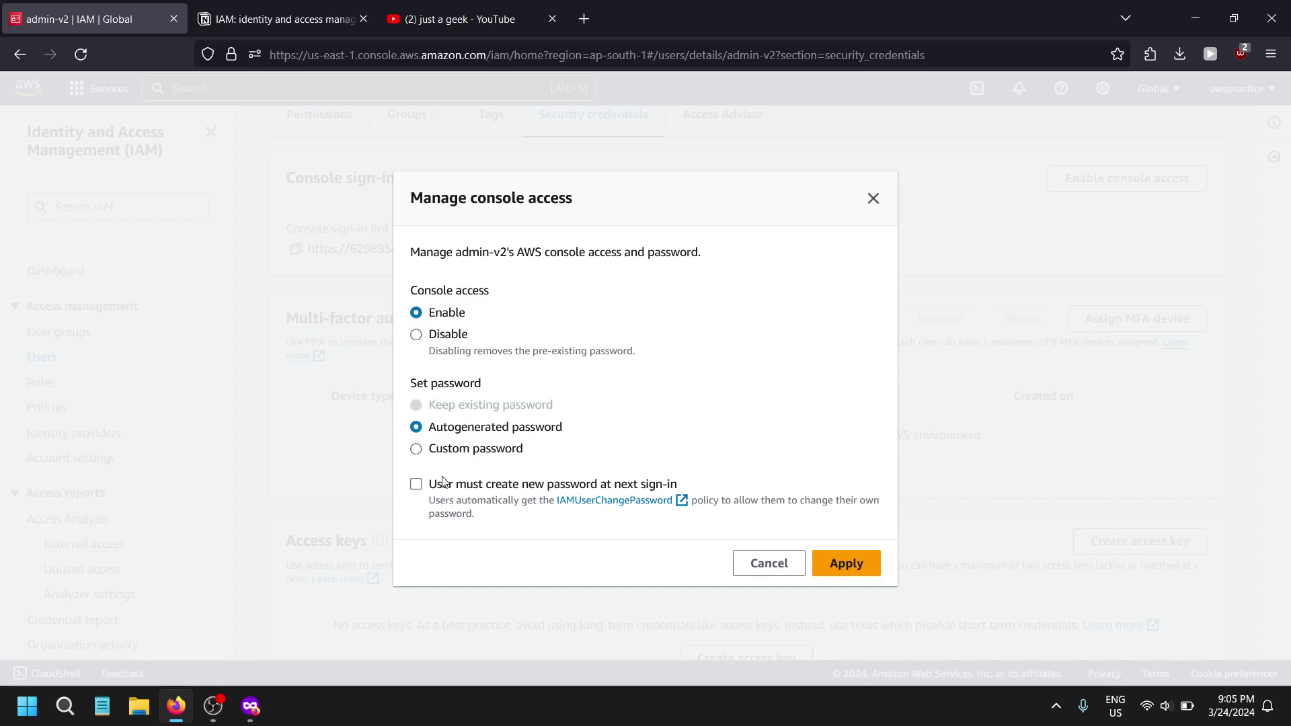
pyautogui.moveTo(451, 433); pyautogui.dragTo(543, 436)
pyautogui.moveTo(431, 431); pyautogui.dragTo(583, 428)
pyautogui.click(585, 434)
pyautogui.click(494, 450)
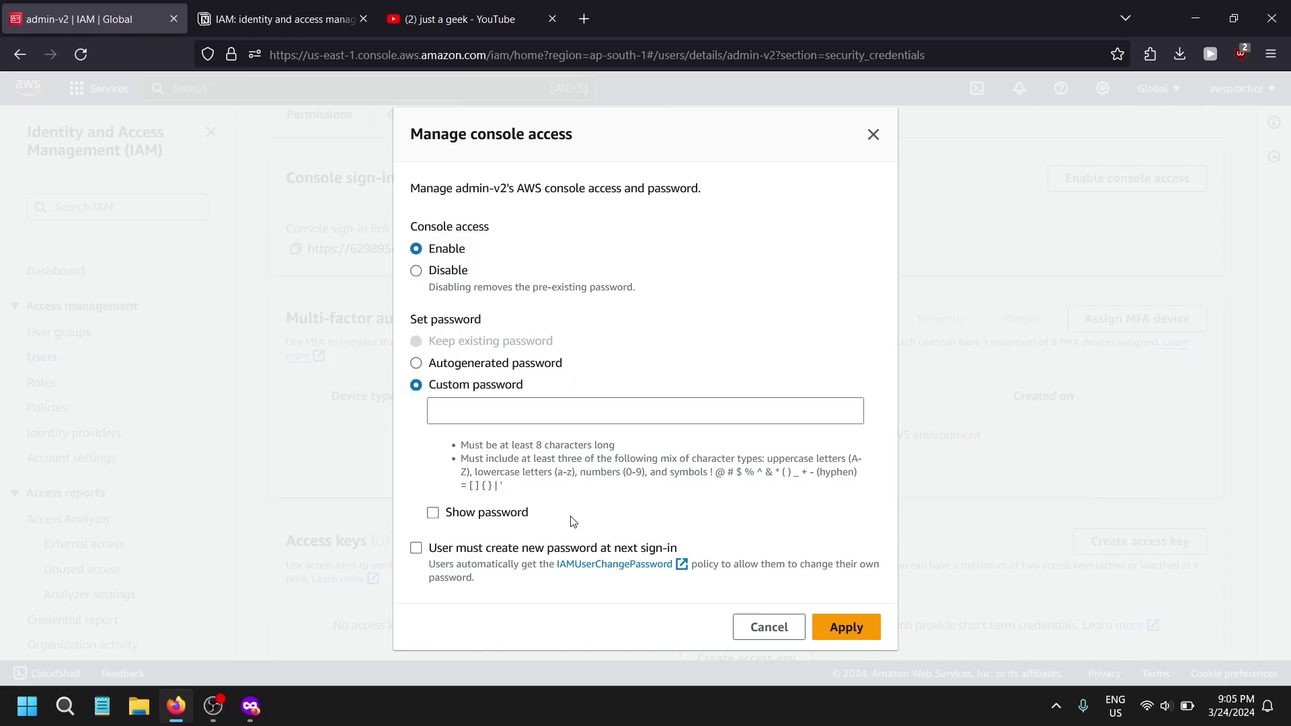
pyautogui.click(549, 417)
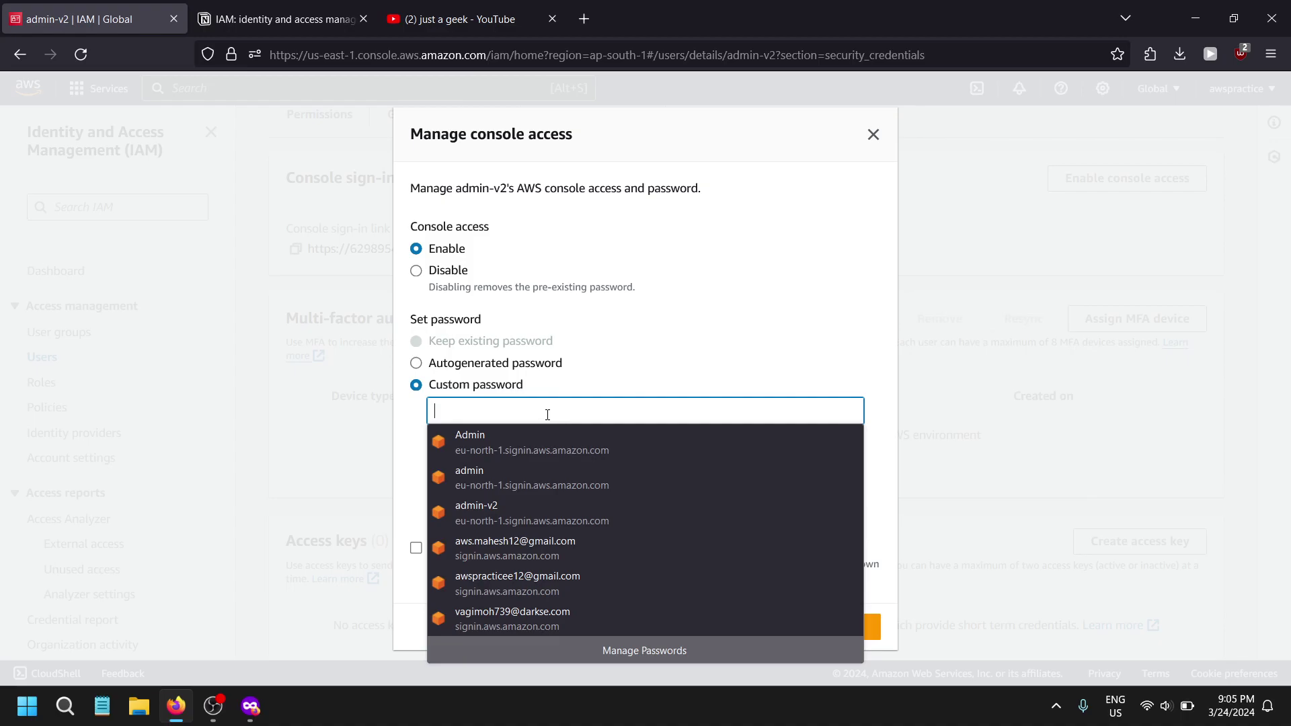
pyautogui.press('Down')
pyautogui.press('Return')
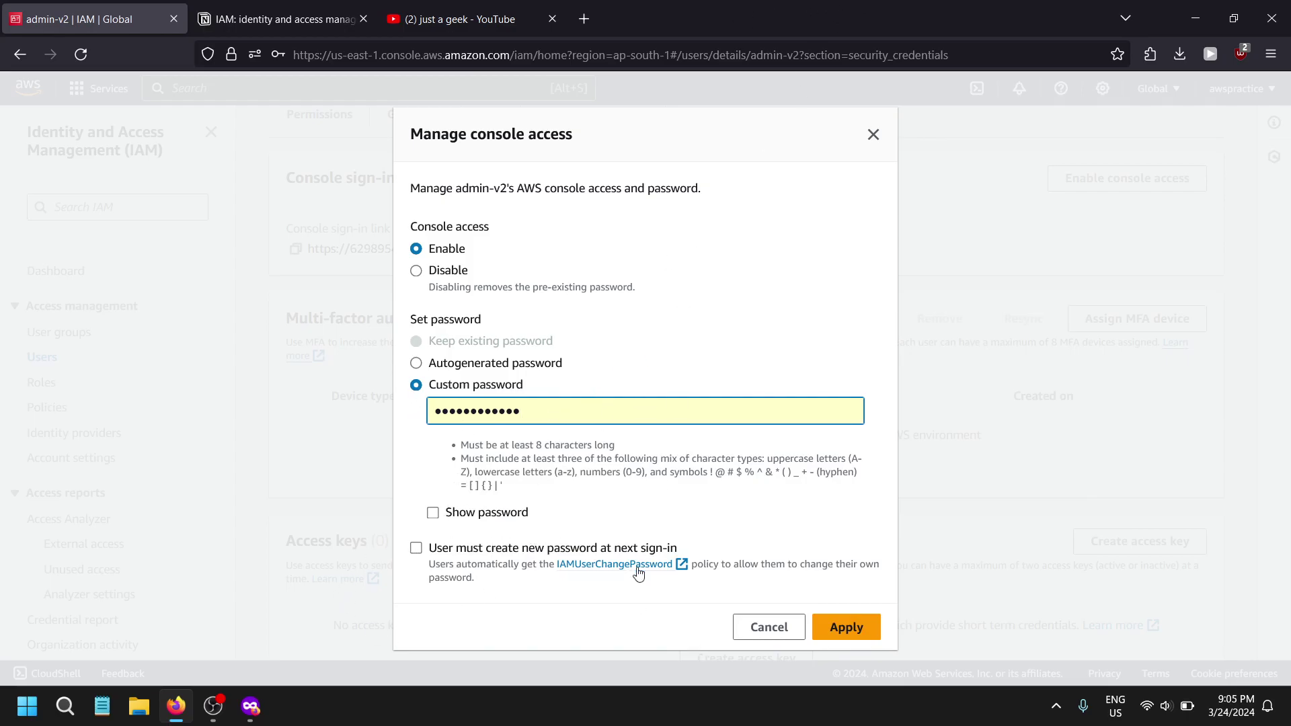
pyautogui.moveTo(438, 550); pyautogui.dragTo(677, 549)
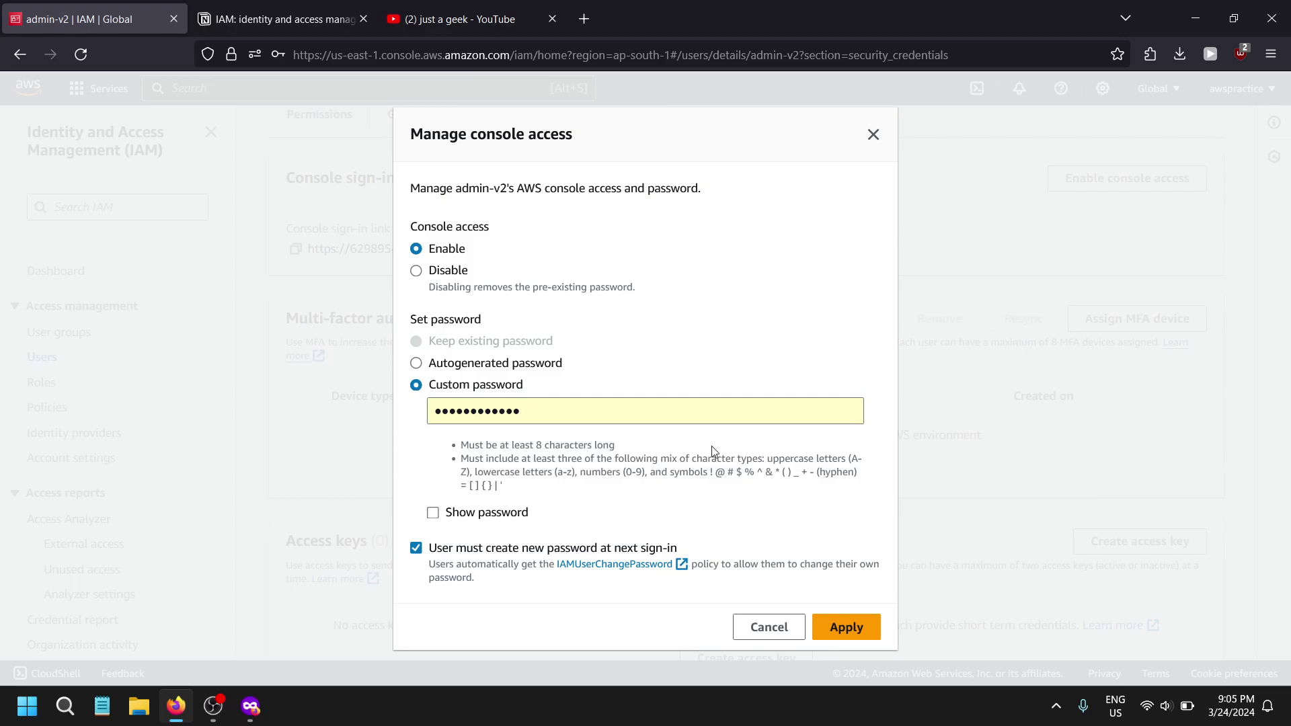
pyautogui.click(857, 631)
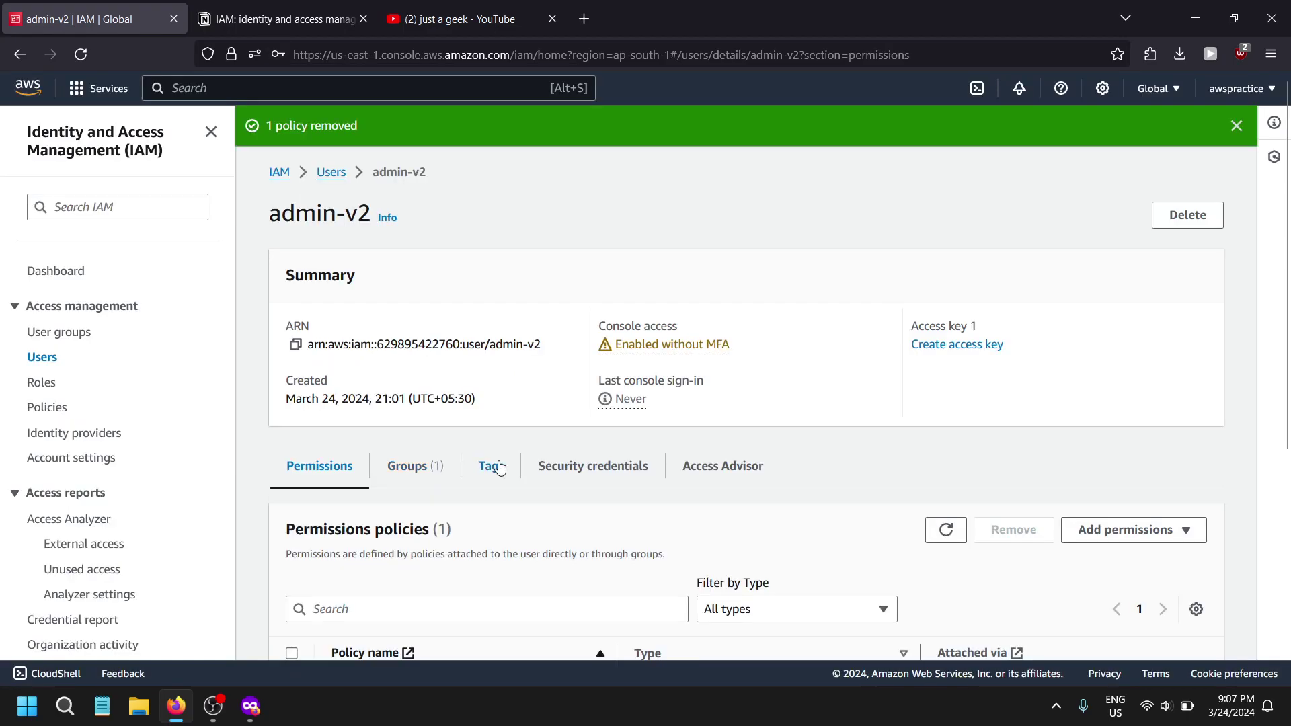
# - Set the saved custom password again, apply it without saving in the browser, and close the confirmation
pyautogui.click(569, 467)
pyautogui.click(1136, 530)
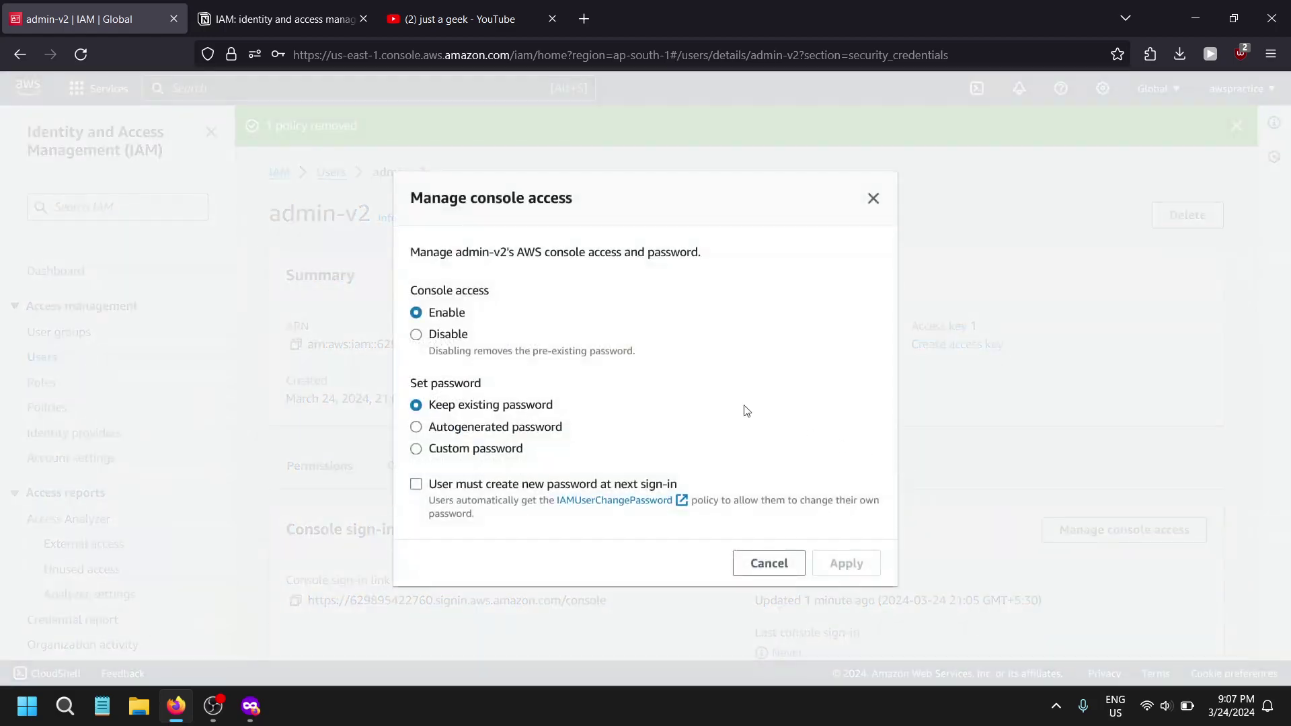
pyautogui.moveTo(430, 405); pyautogui.dragTo(591, 412)
pyautogui.click(470, 430)
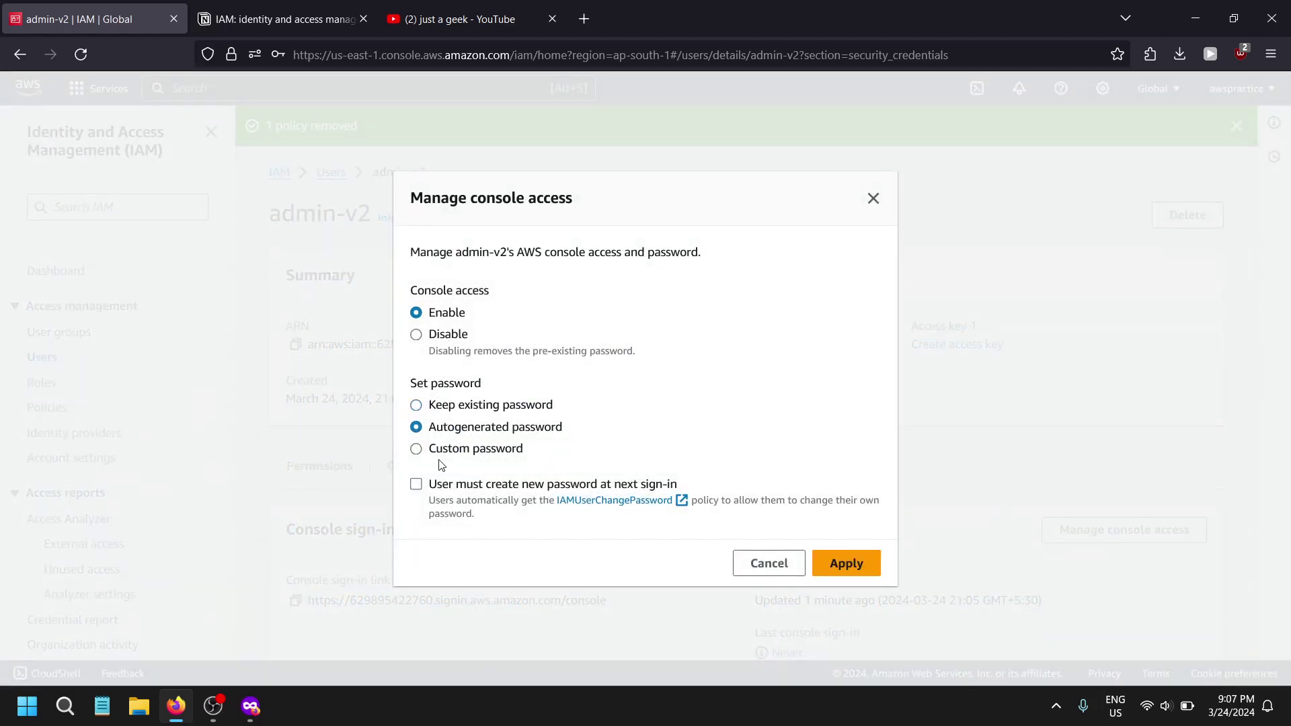
pyautogui.click(456, 448)
pyautogui.click(470, 411)
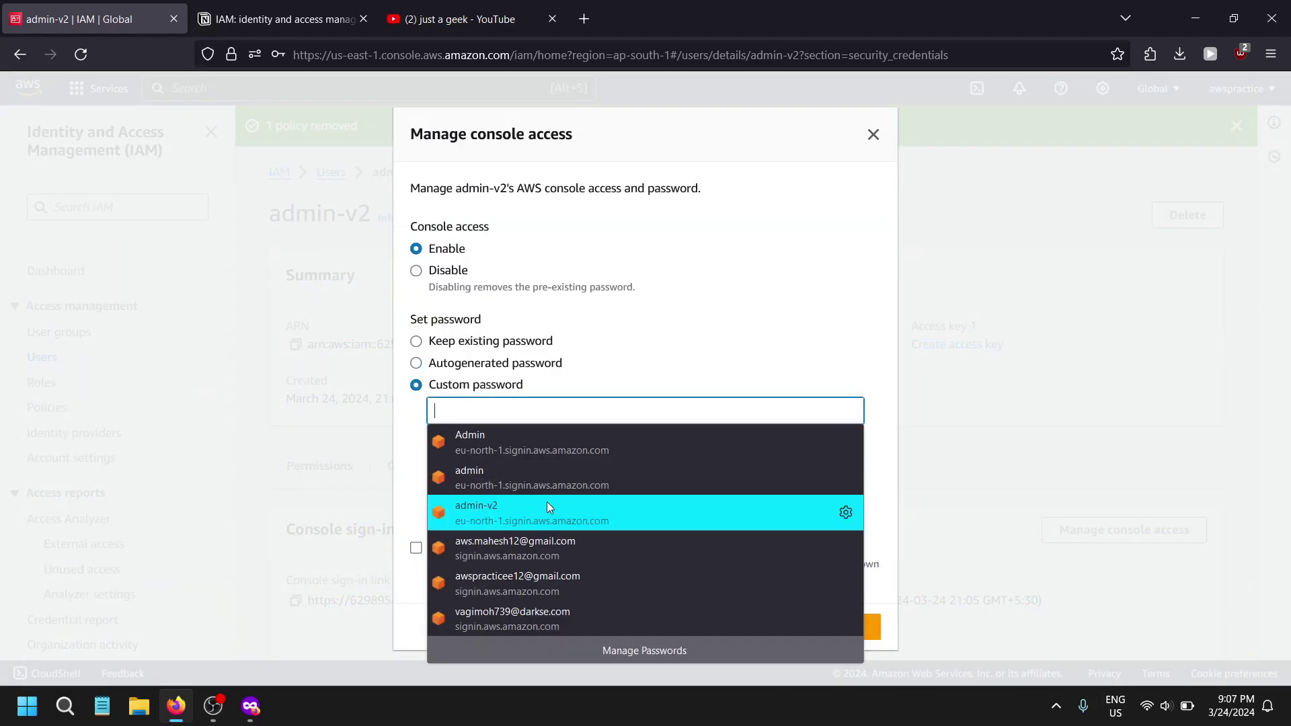
pyautogui.click(548, 511)
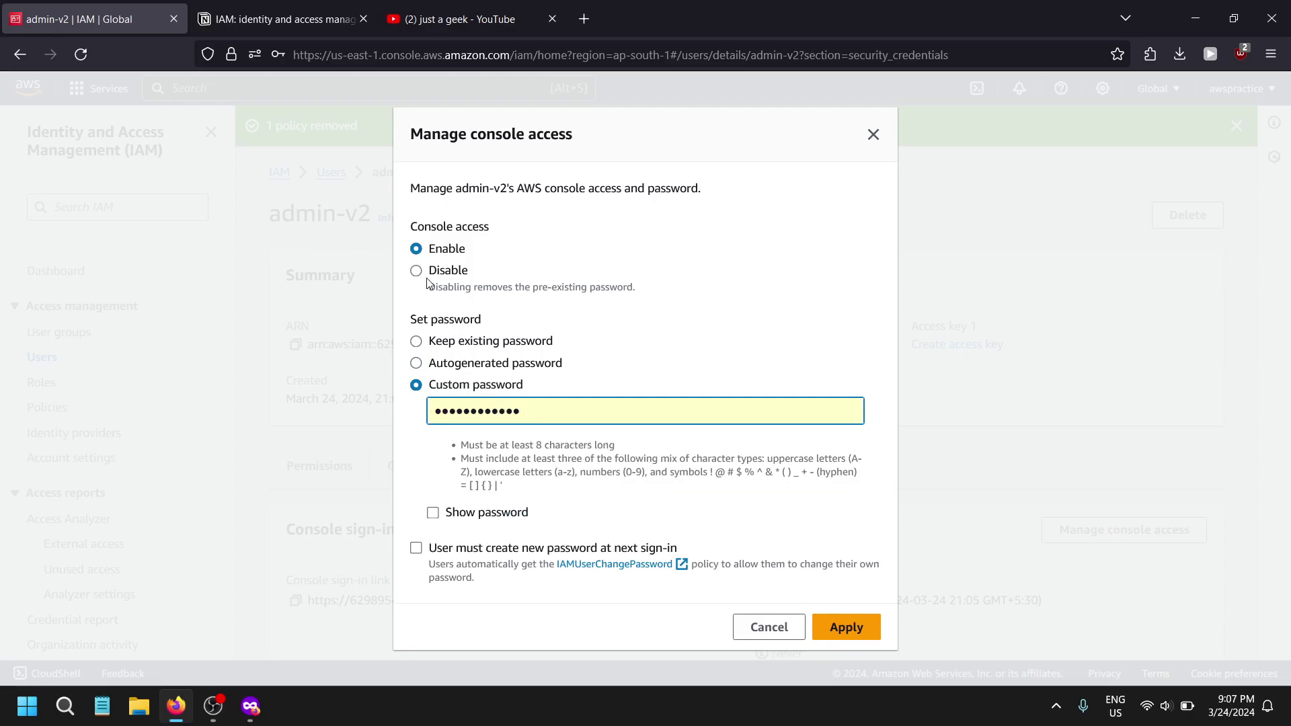
pyautogui.click(848, 625)
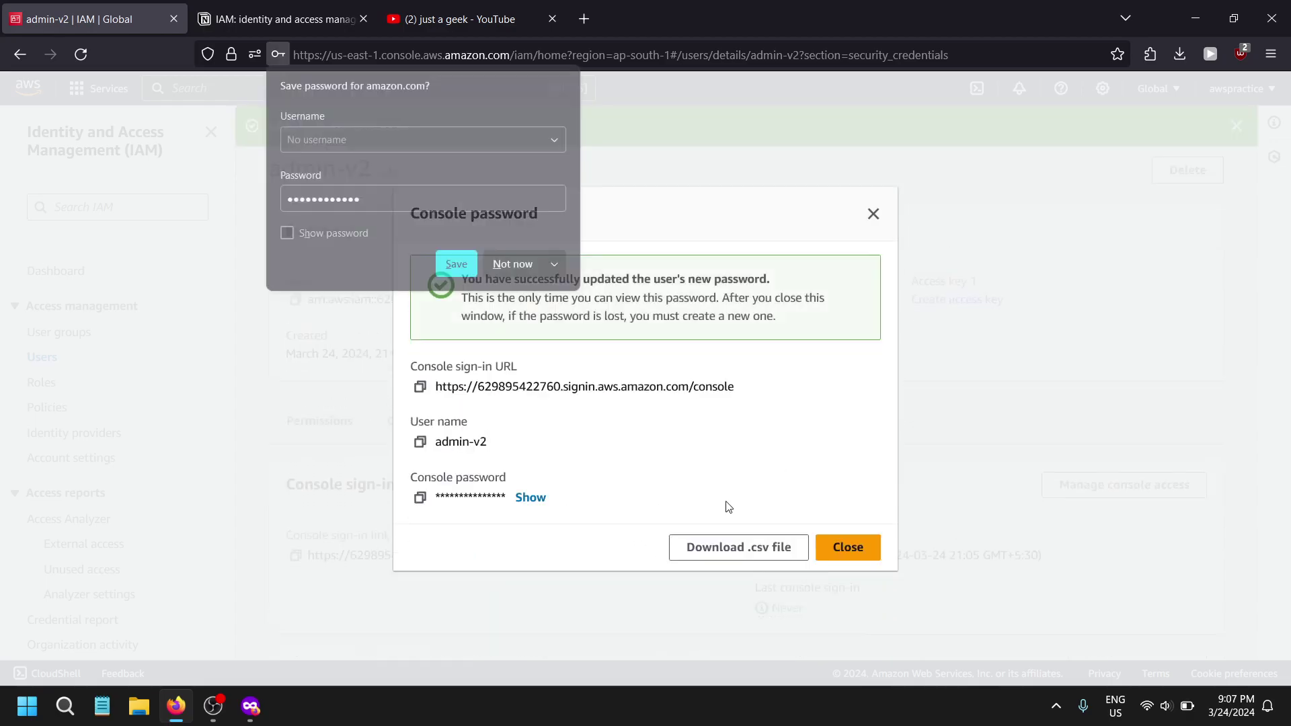
pyautogui.click(779, 509)
pyautogui.click(848, 546)
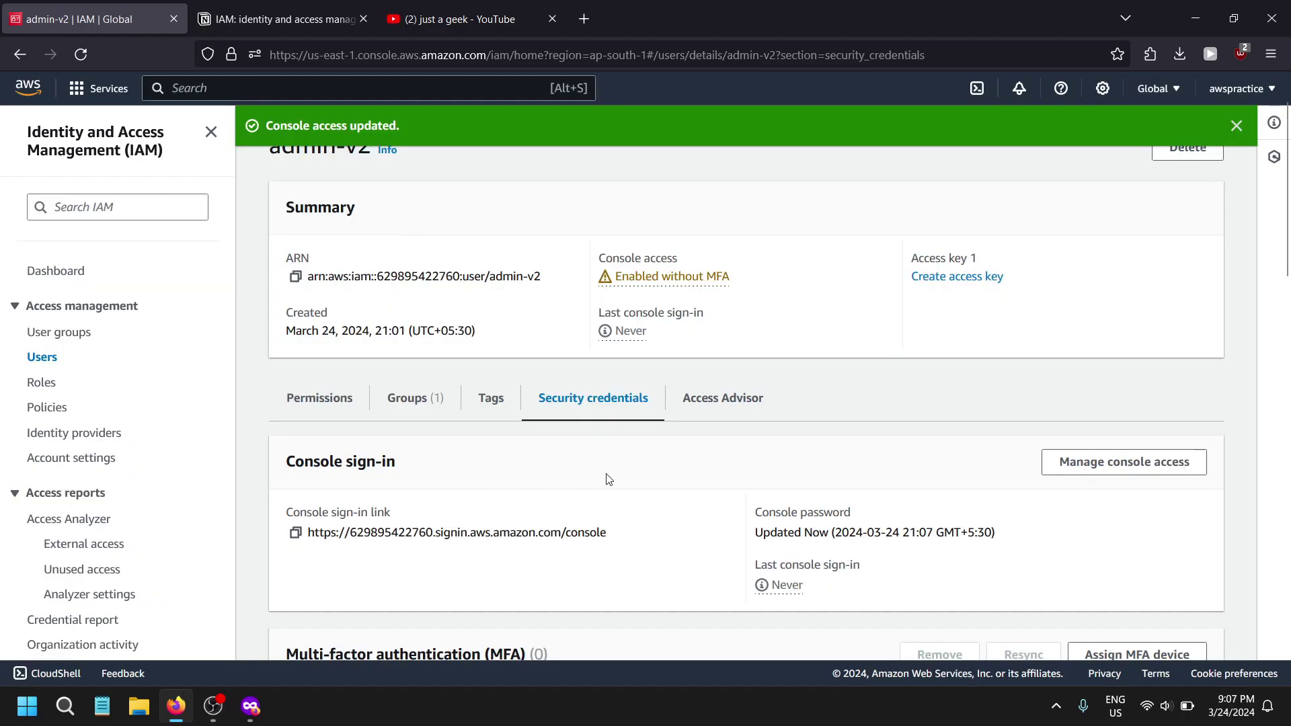
pyautogui.hotkey('alt', 'Tab')
# - Copy the account ID from admin-v2's ARN into the private sign-in form and sign in as admin-v2
pyautogui.hotkey('alt', 'Tab')
pyautogui.scroll(2, 599, 370)
pyautogui.hotkey('alt', 'Tab')
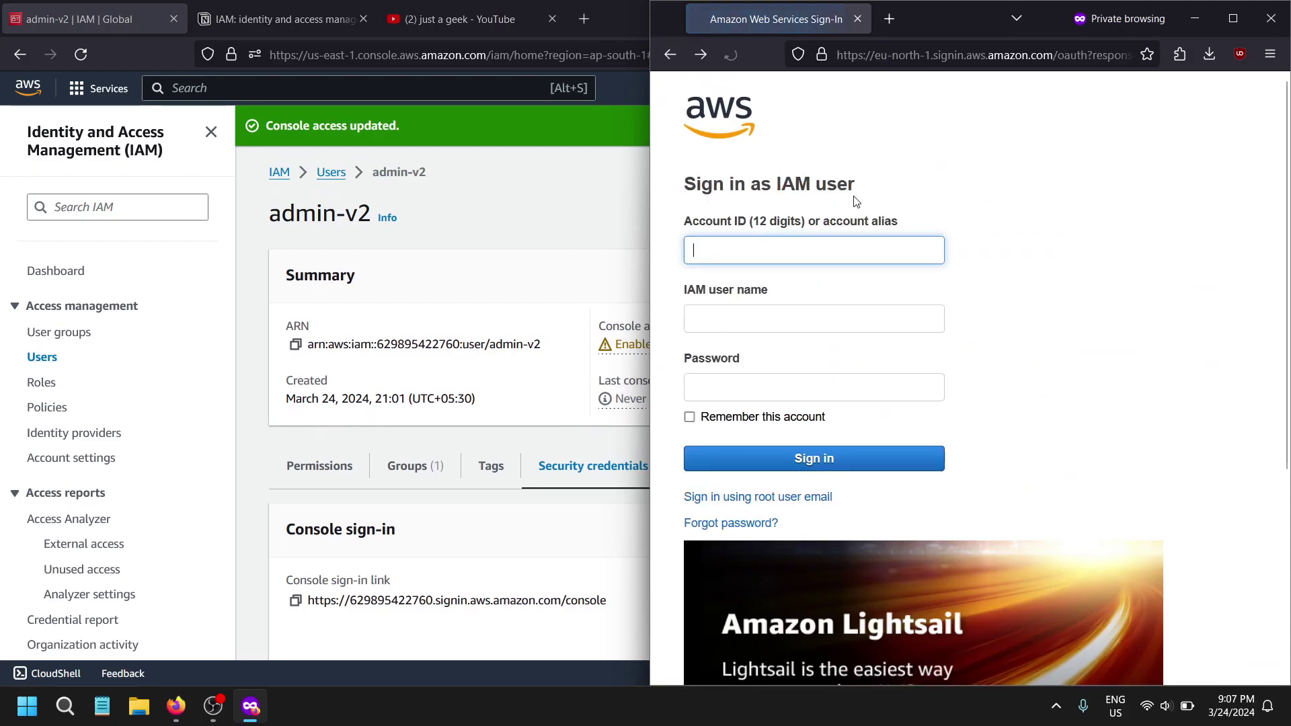
pyautogui.click(793, 259)
pyautogui.hotkey('alt', 'Tab')
pyautogui.doubleClick(418, 344)
pyautogui.hotkey('ctrl', 'c')
pyautogui.hotkey('alt', 'Tab')
pyautogui.hotkey('ctrl', 'v')
pyautogui.click(820, 339)
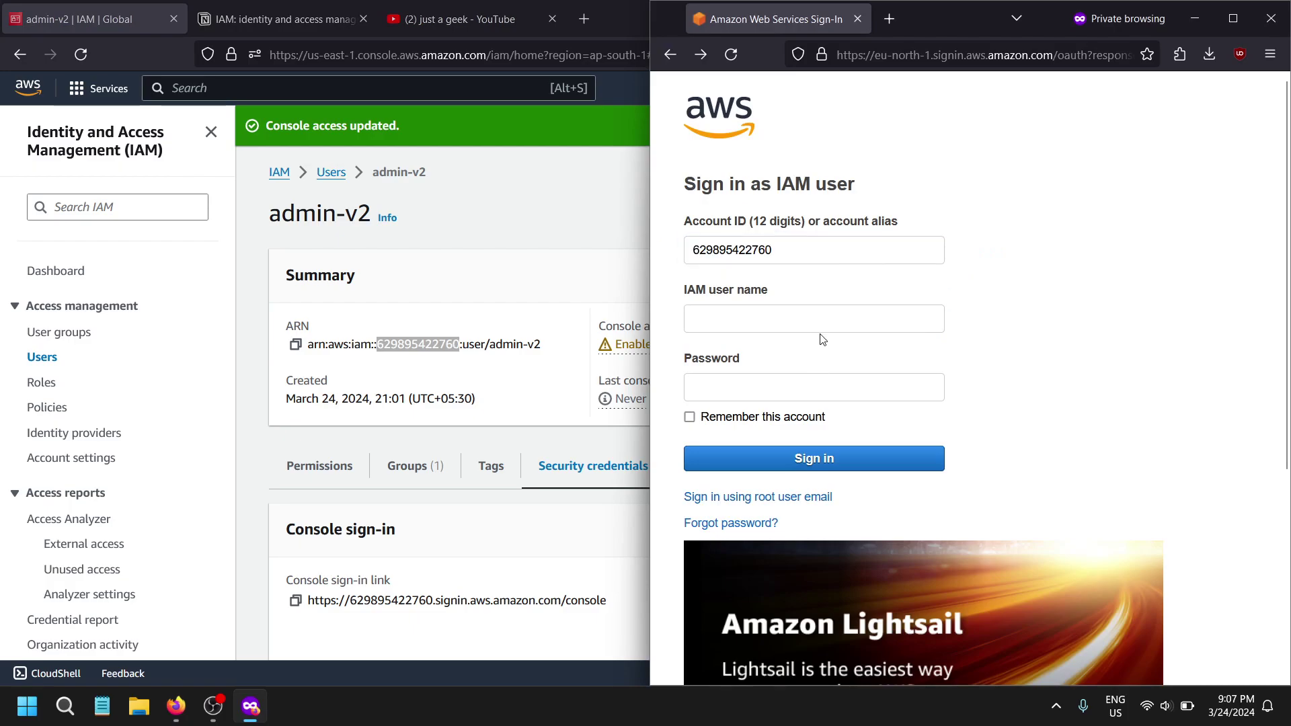
pyautogui.click(815, 307)
pyautogui.click(827, 416)
pyautogui.press('Return')
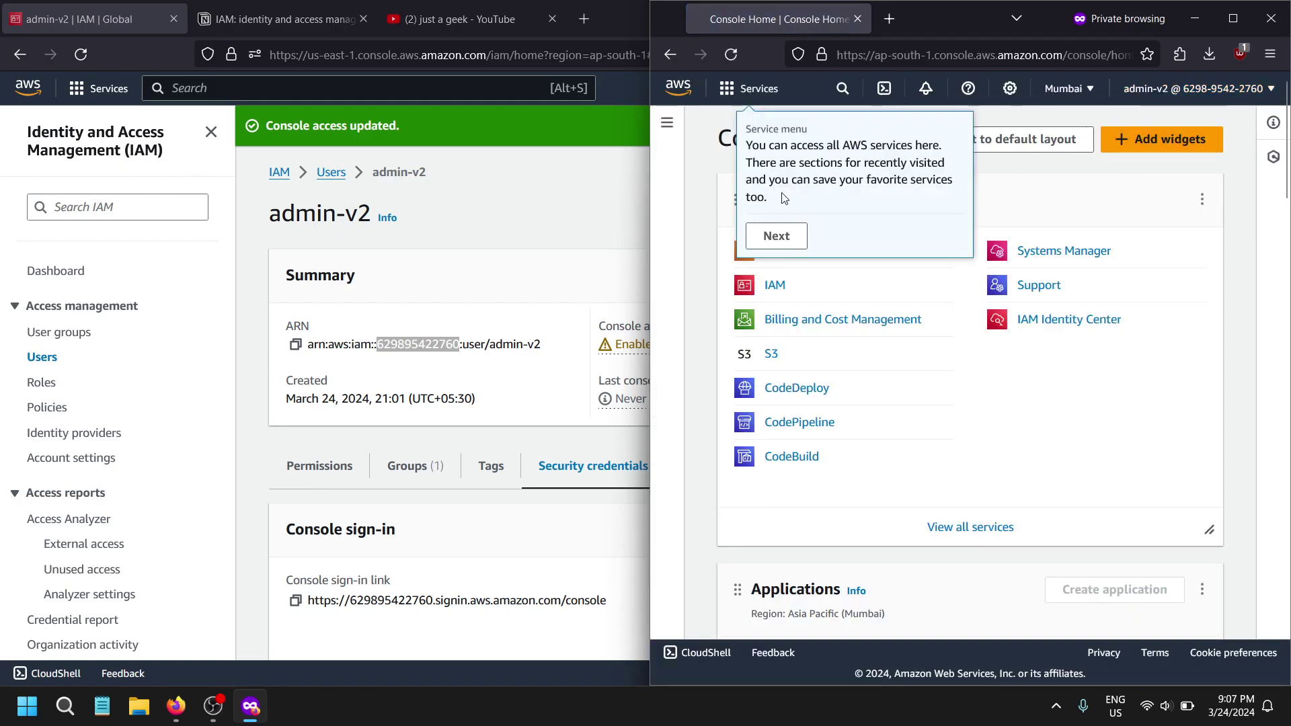
# - Snap the IAM window left and compare both account menus, confirming the admin-v2 sign-in
pyautogui.click(791, 246)
pyautogui.click(429, 220)
pyautogui.moveTo(776, 4); pyautogui.dragTo(1, 73)
pyautogui.moveTo(534, 25); pyautogui.dragTo(1, 378)
pyautogui.click(598, 88)
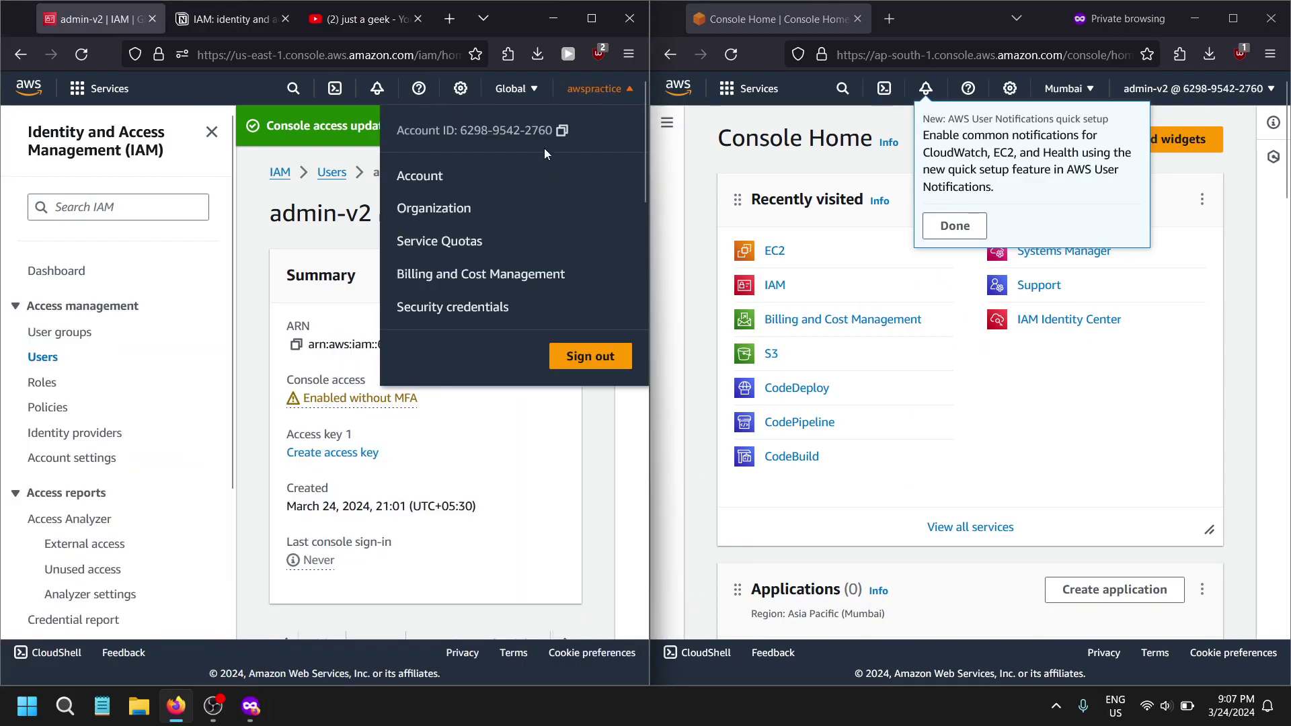
pyautogui.doubleClick(480, 135)
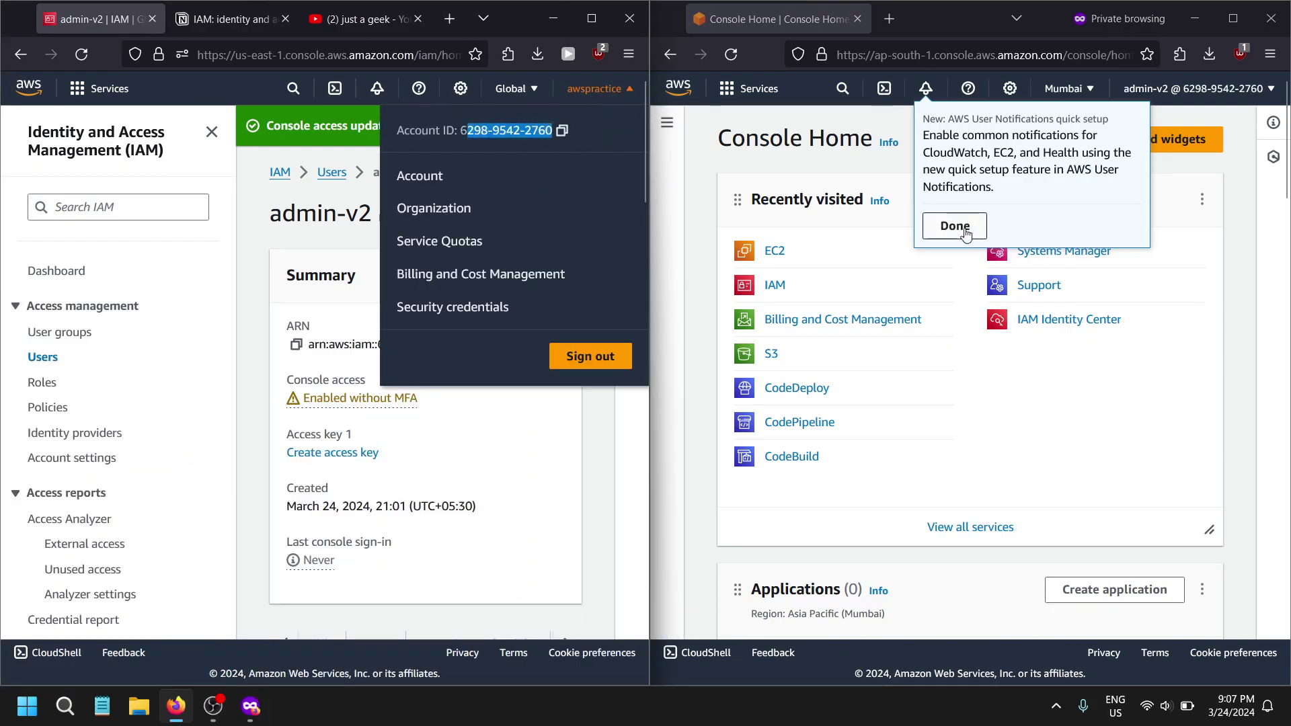
pyautogui.click(955, 225)
pyautogui.click(1203, 88)
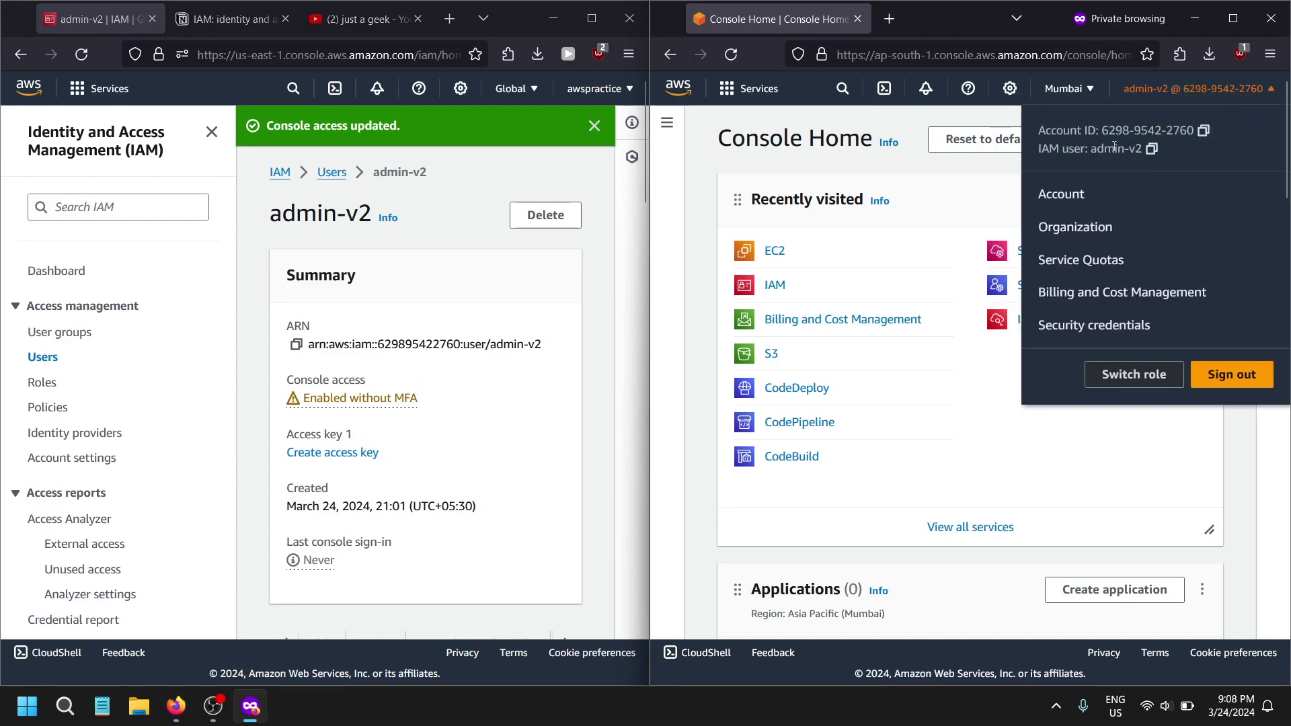
pyautogui.moveTo(1047, 148); pyautogui.dragTo(1117, 146)
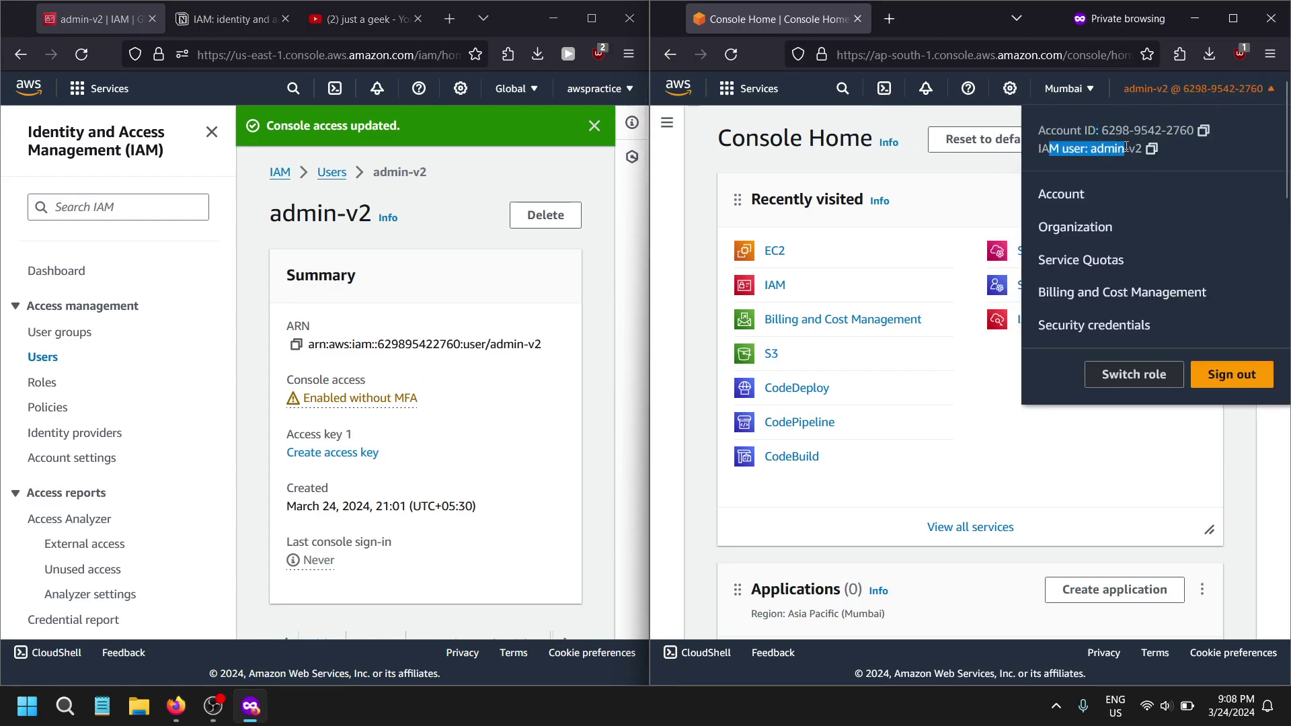
pyautogui.click(1116, 161)
pyautogui.click(828, 416)
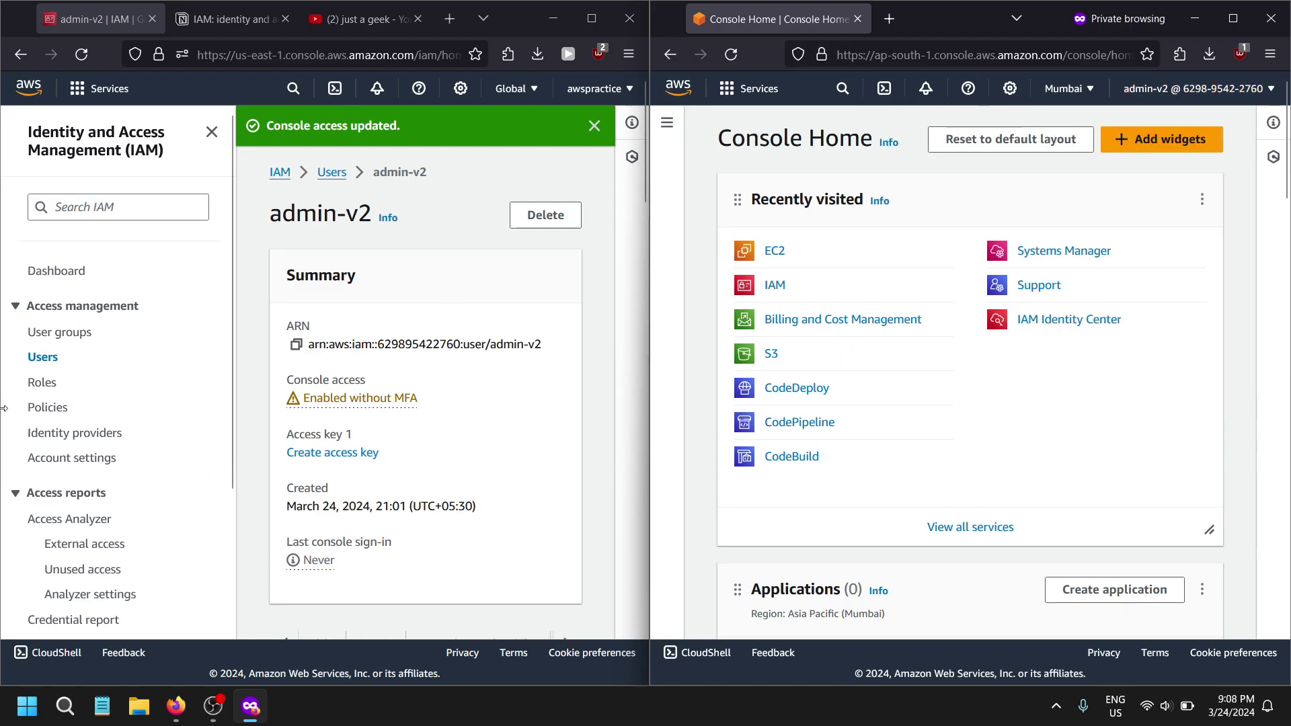
# - Review admin-v2's group memberships, then return to the users list
pyautogui.scroll(-8, 385, 508)
pyautogui.scroll(6, 321, 393)
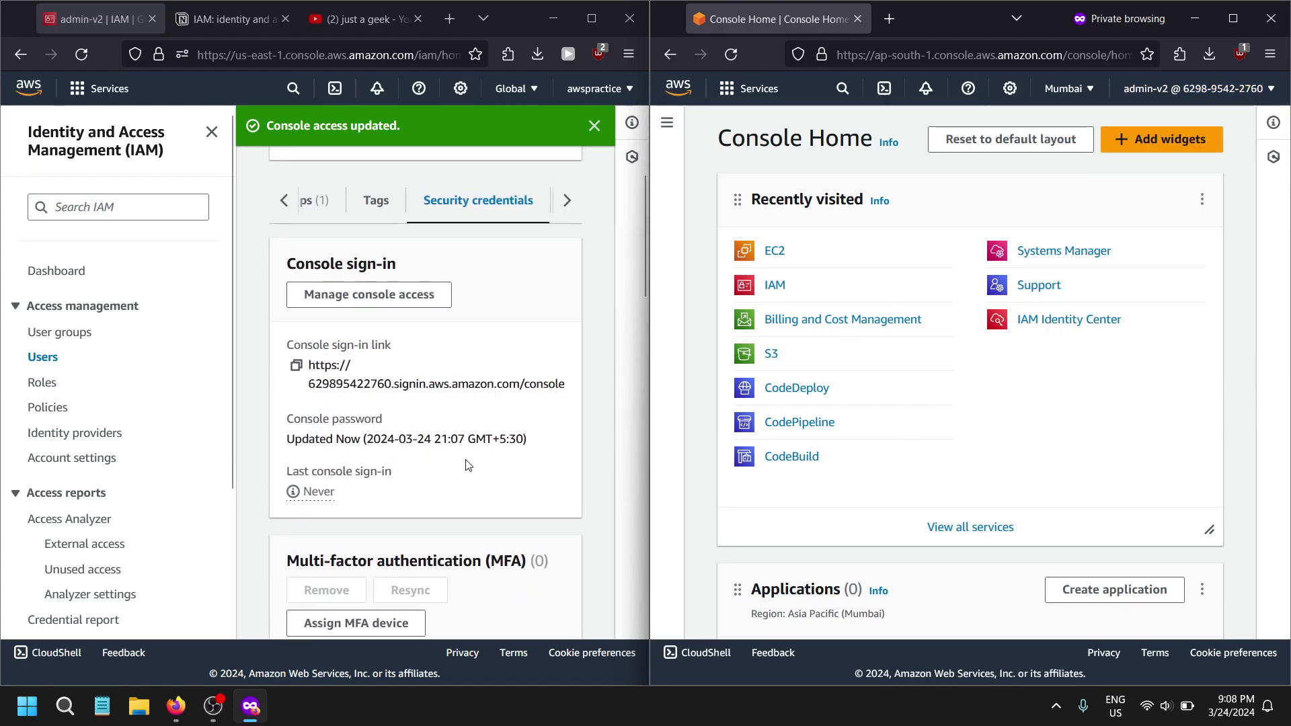
pyautogui.click(311, 467)
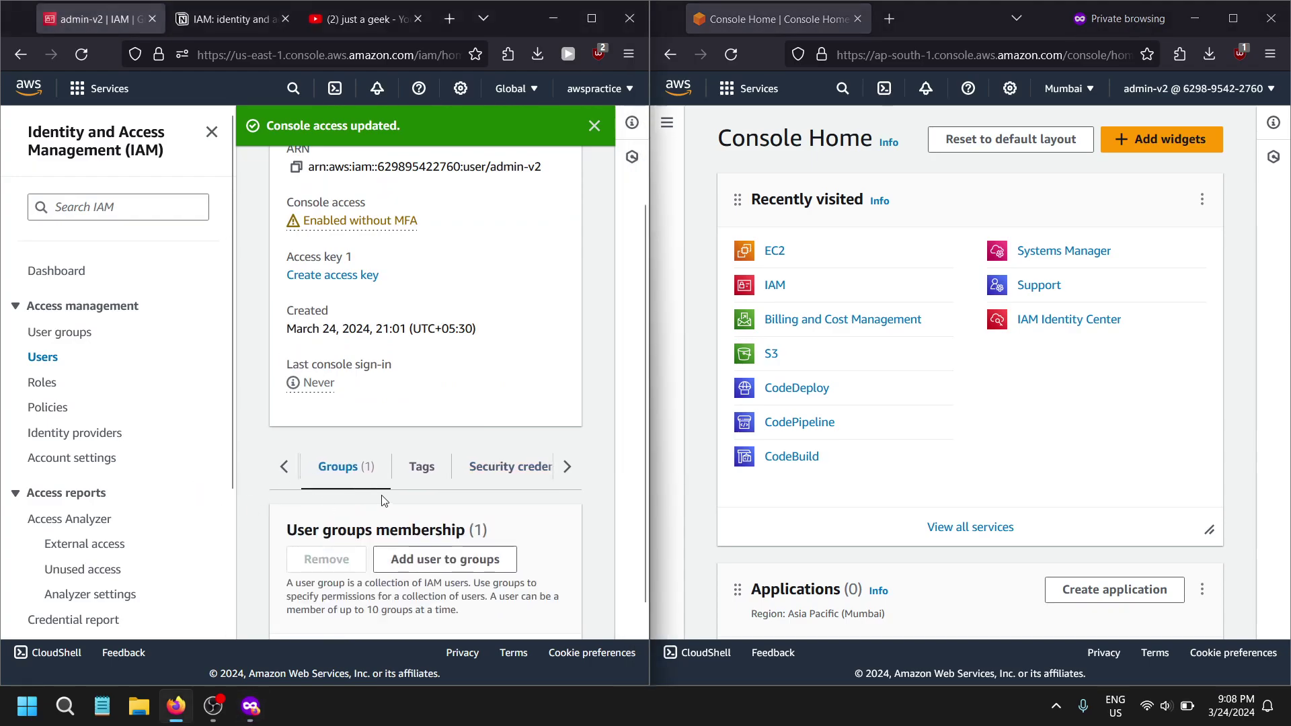
pyautogui.scroll(-3, 411, 460)
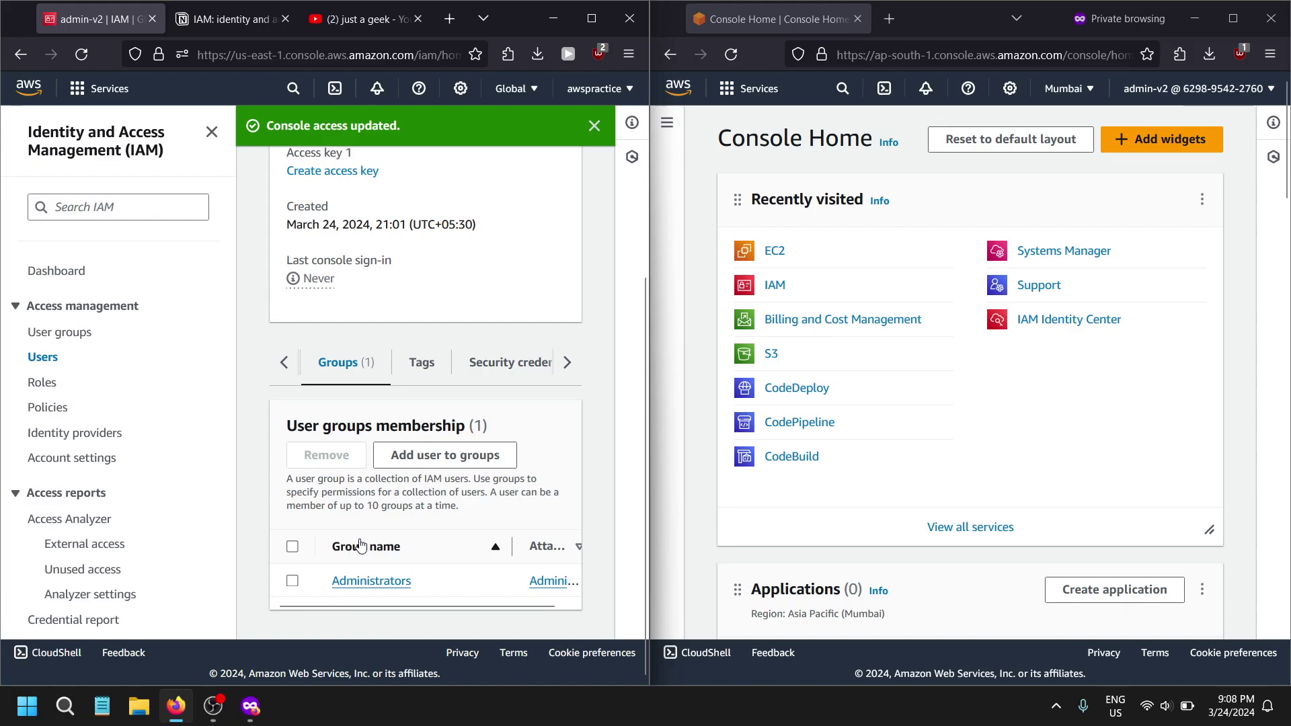
pyautogui.scroll(5, 242, 423)
pyautogui.click(331, 176)
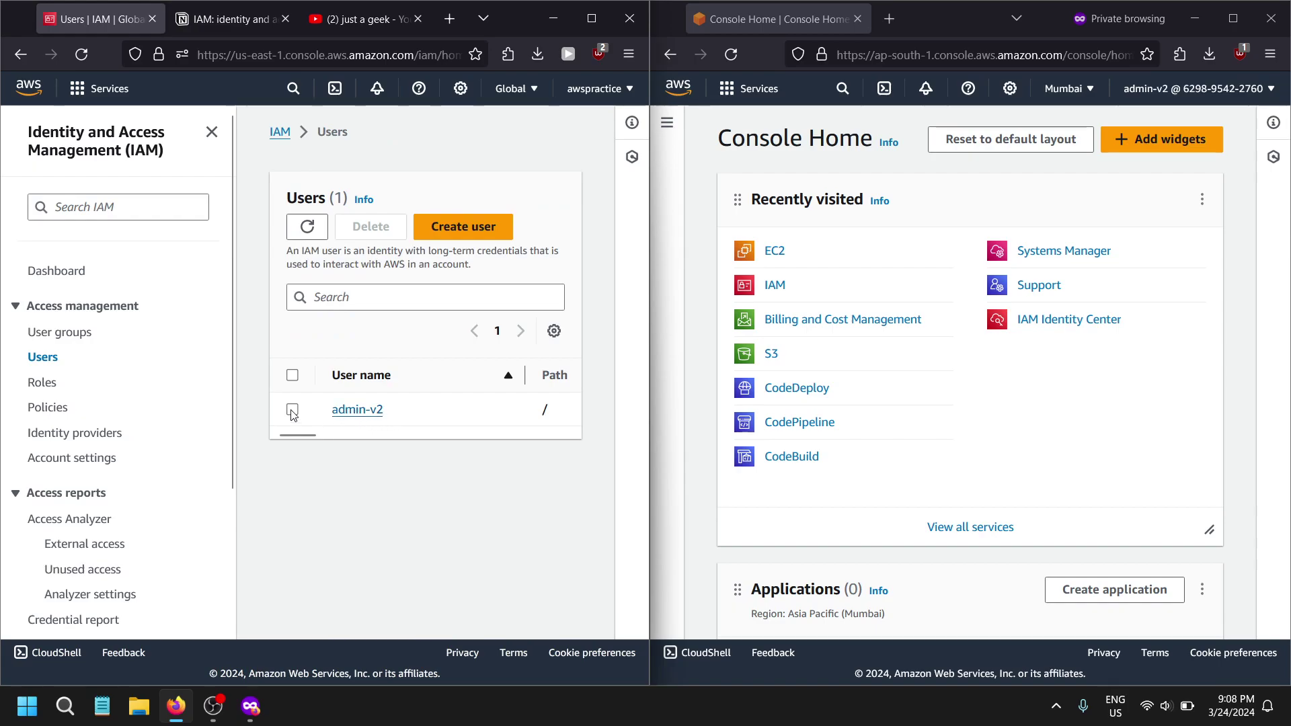
# - Remove admin-v2 from the Administrators group's users
pyautogui.click(71, 333)
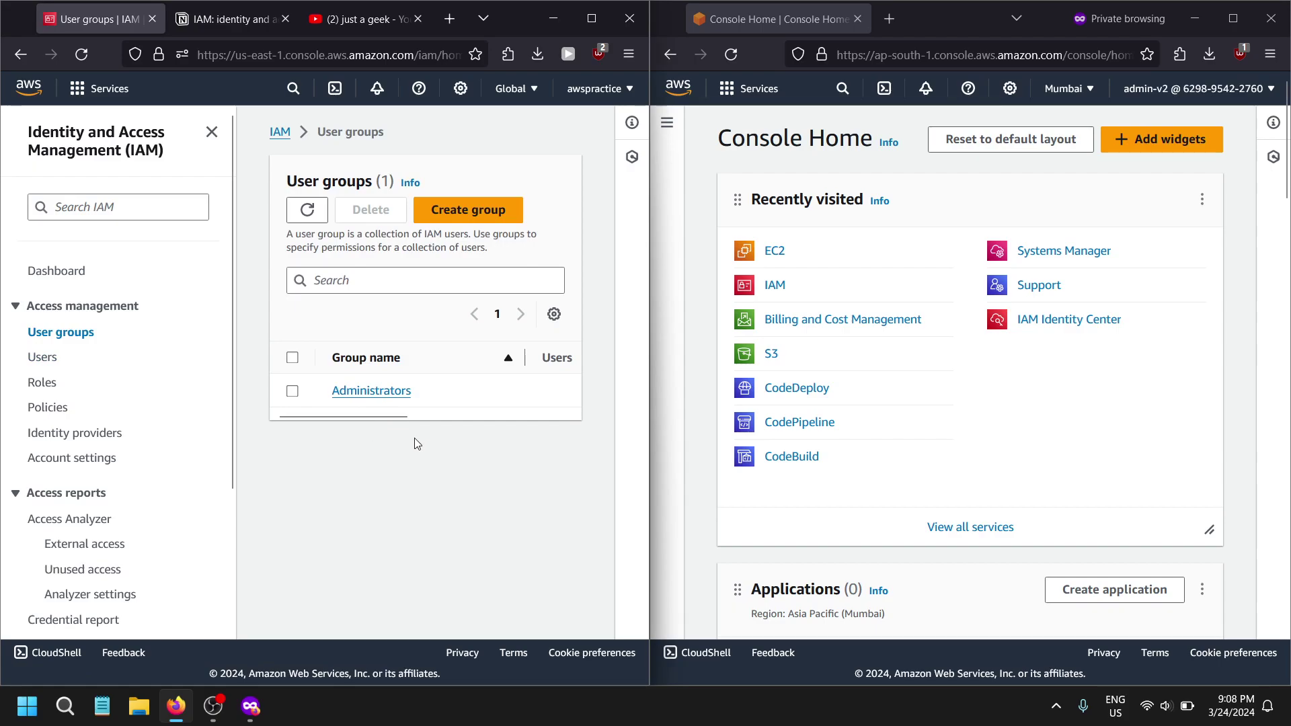
pyautogui.click(351, 395)
pyautogui.scroll(-5, 345, 544)
pyautogui.click(292, 547)
pyautogui.click(374, 398)
pyautogui.click(482, 434)
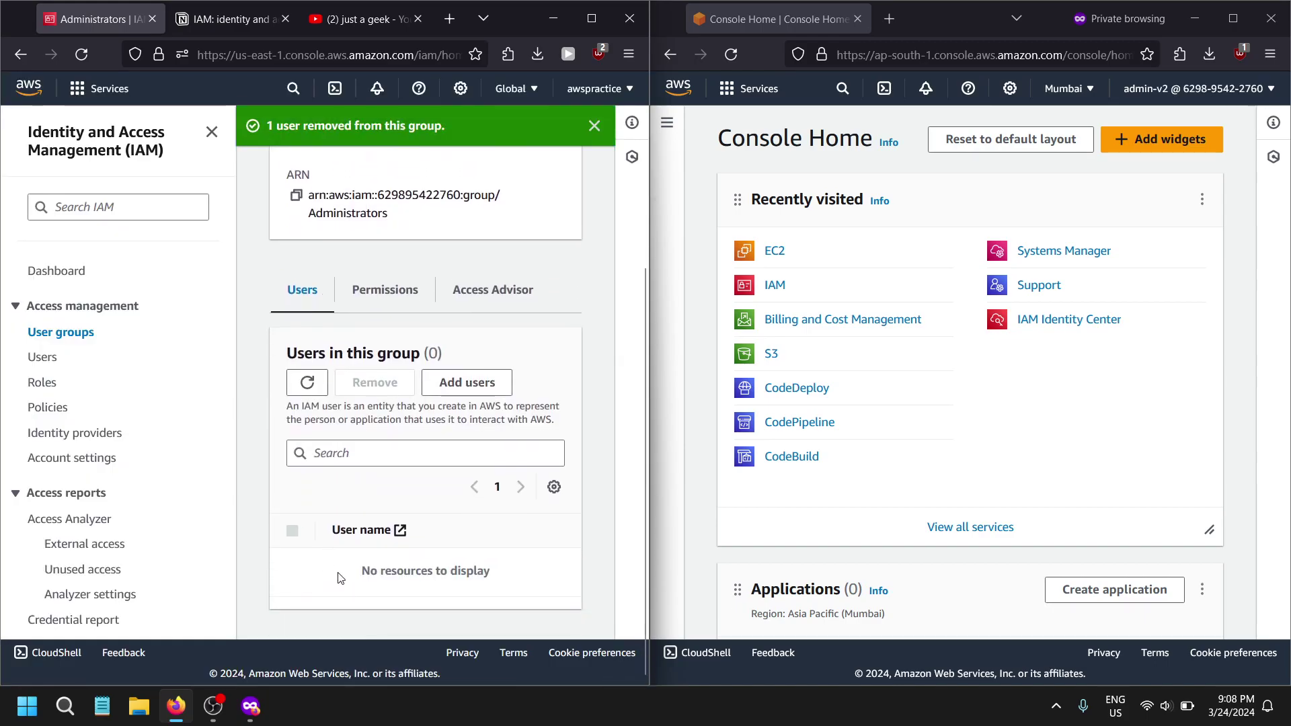
# - Open admin-v2's user details page
pyautogui.click(51, 363)
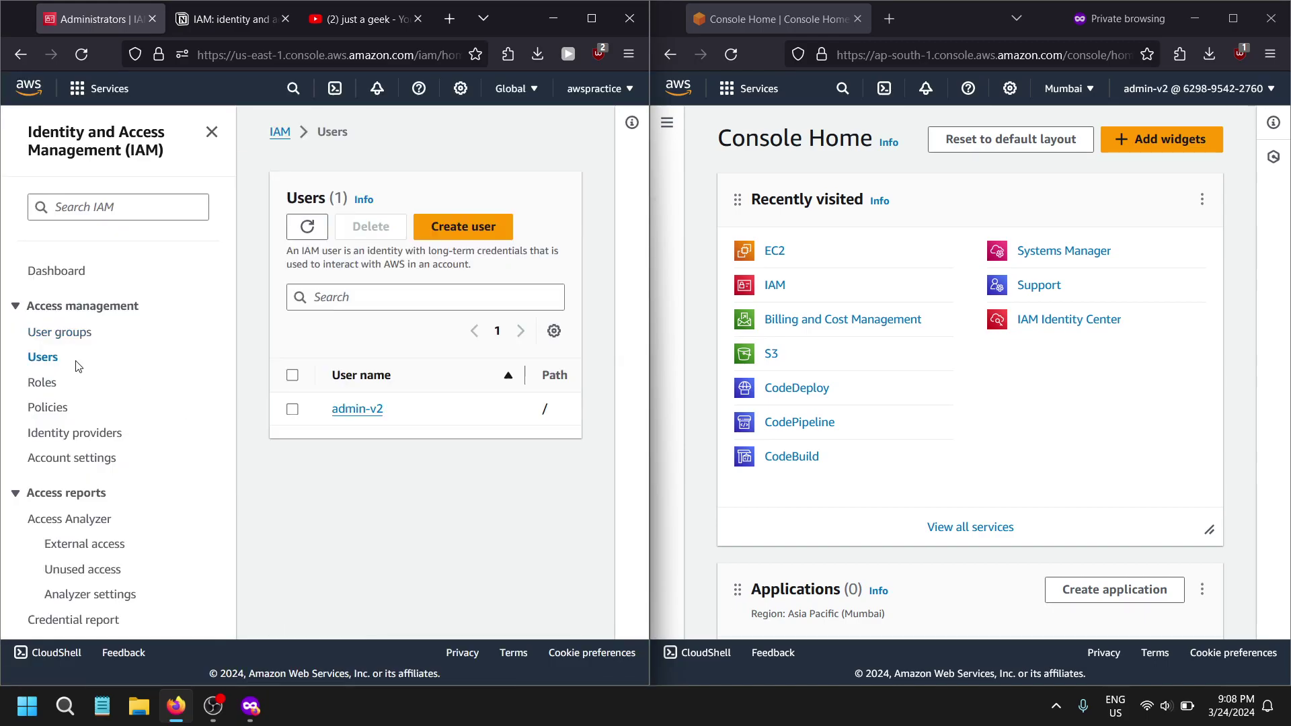
pyautogui.click(357, 411)
pyautogui.scroll(-5, 637, 496)
# - As admin-v2, view the EC2 instances page, then search 'i' and open IAM
pyautogui.click(747, 248)
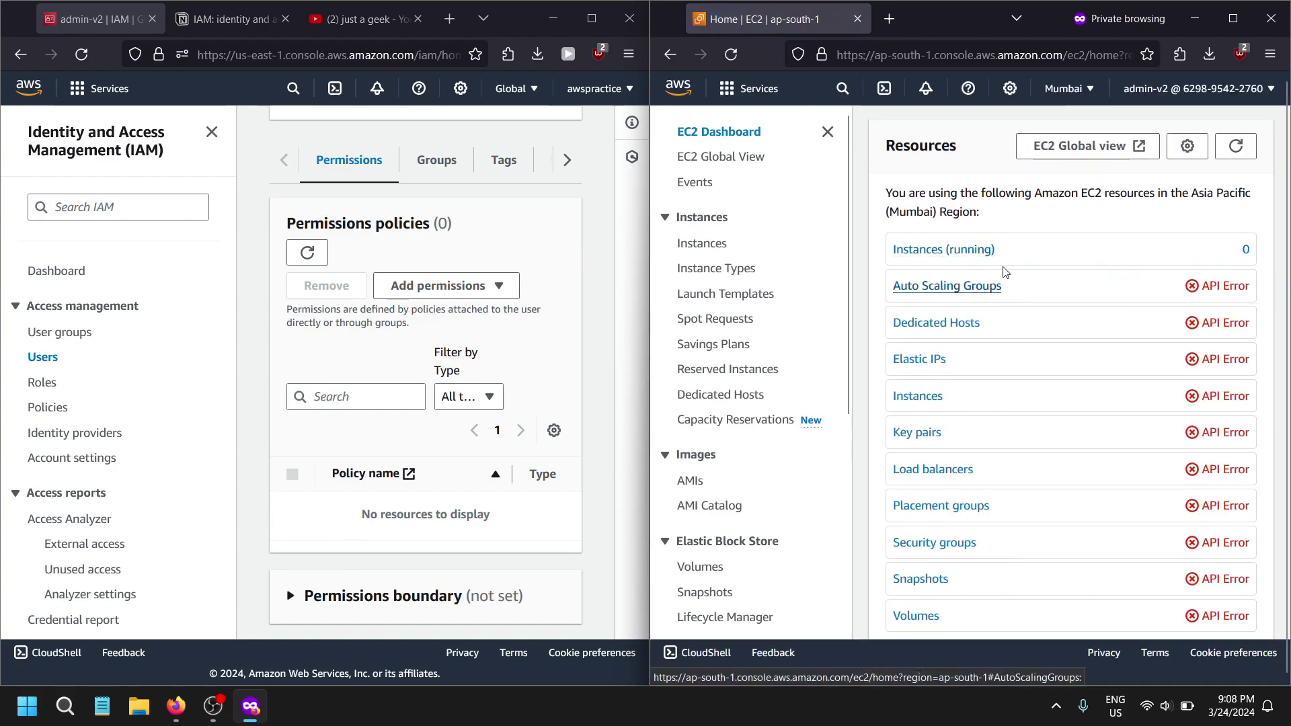
pyautogui.click(981, 250)
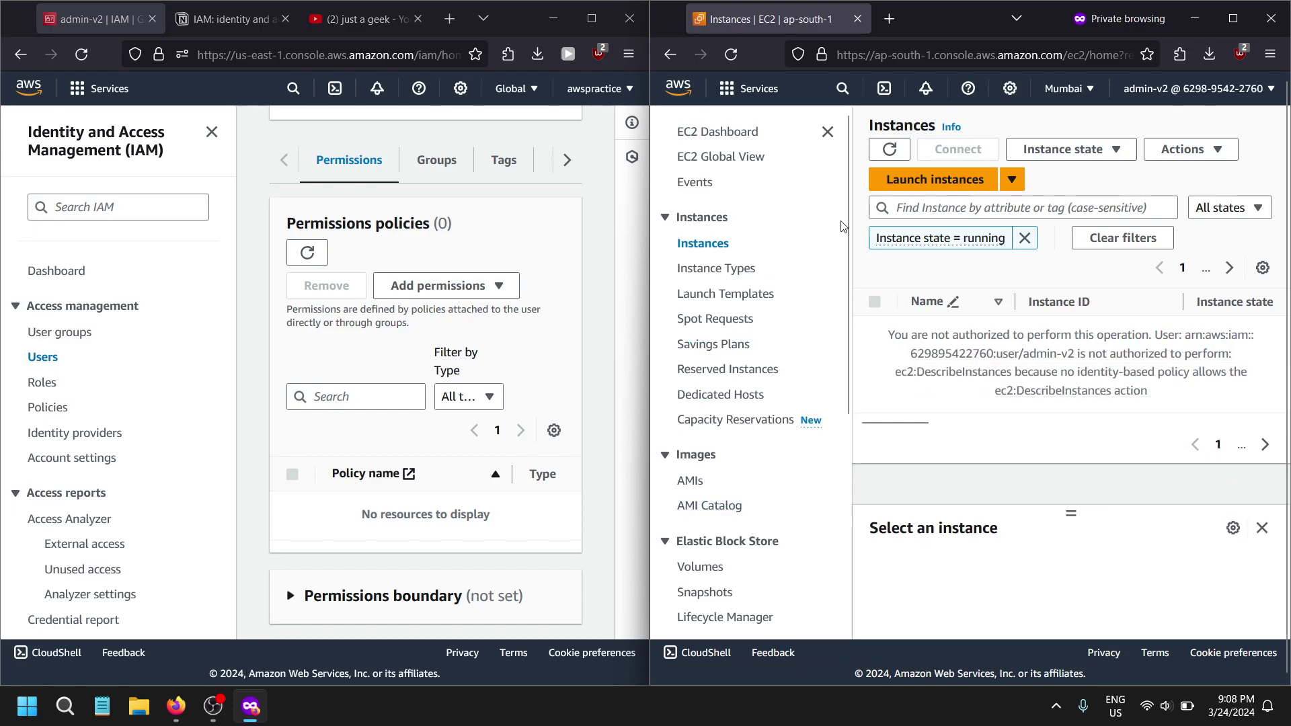
pyautogui.hotkey('alt', 's')
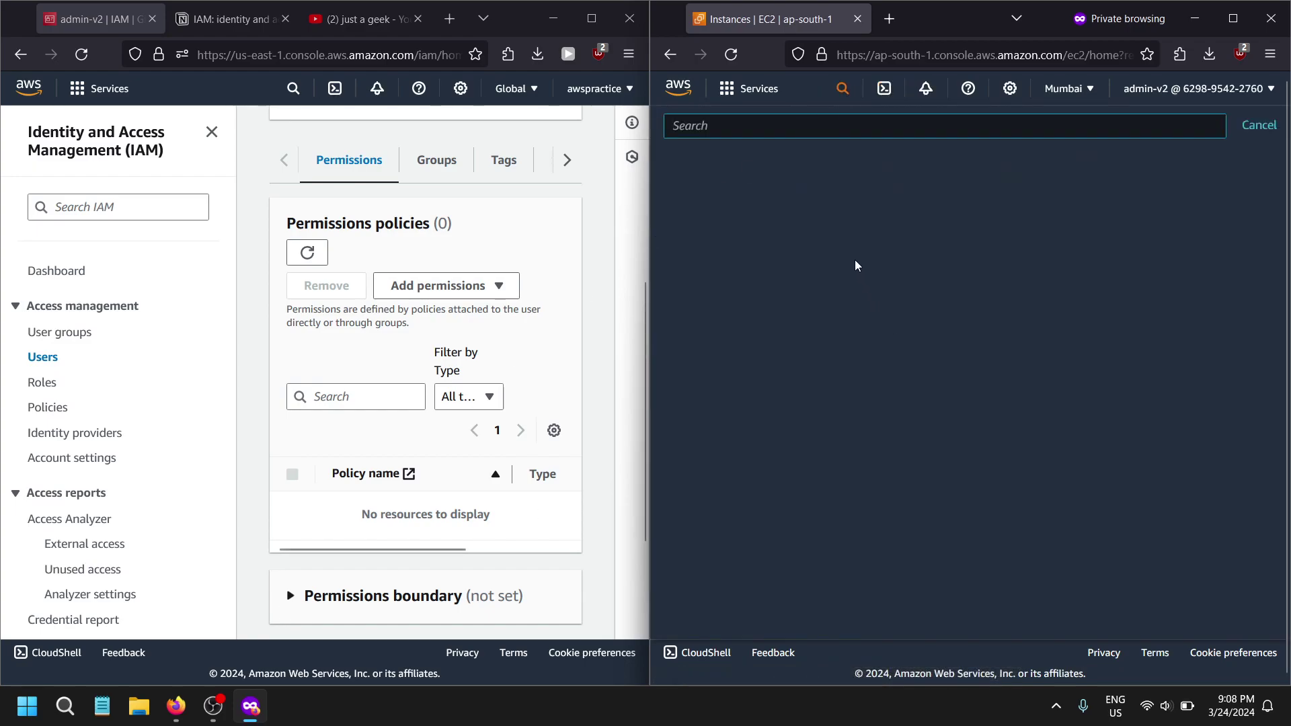
pyautogui.write('iam')
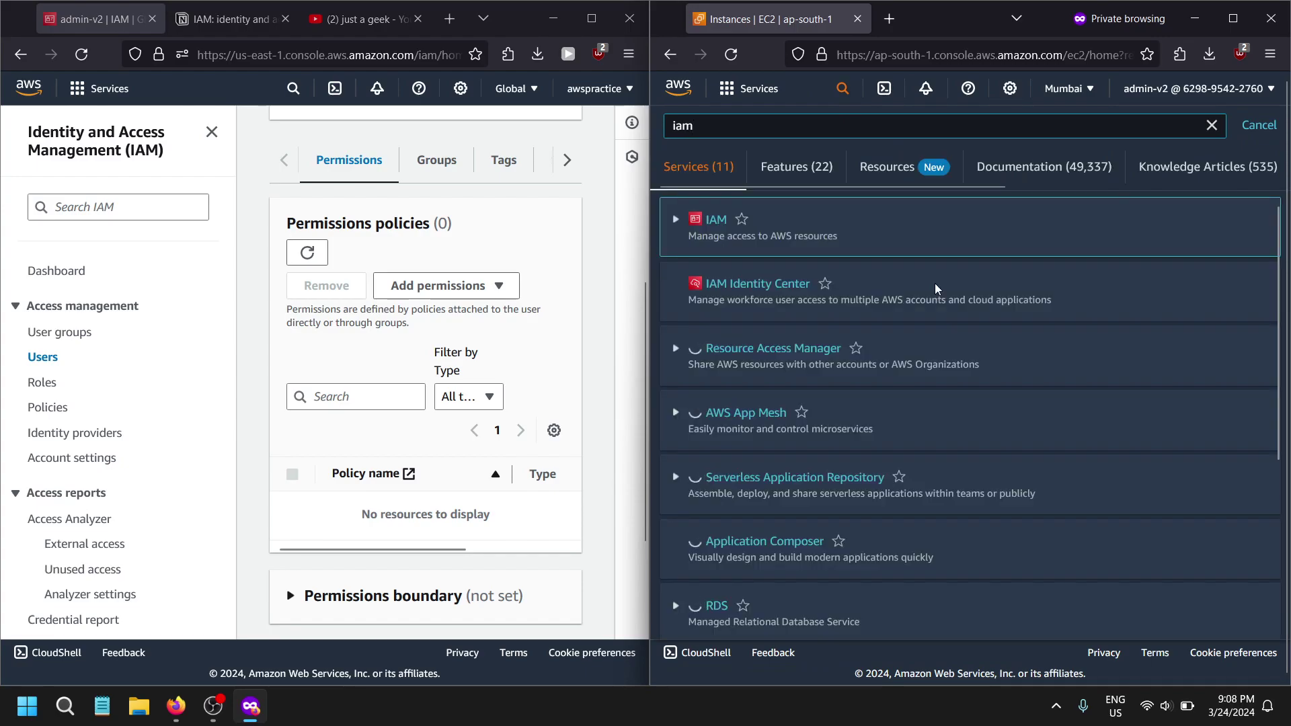
pyautogui.click(710, 221)
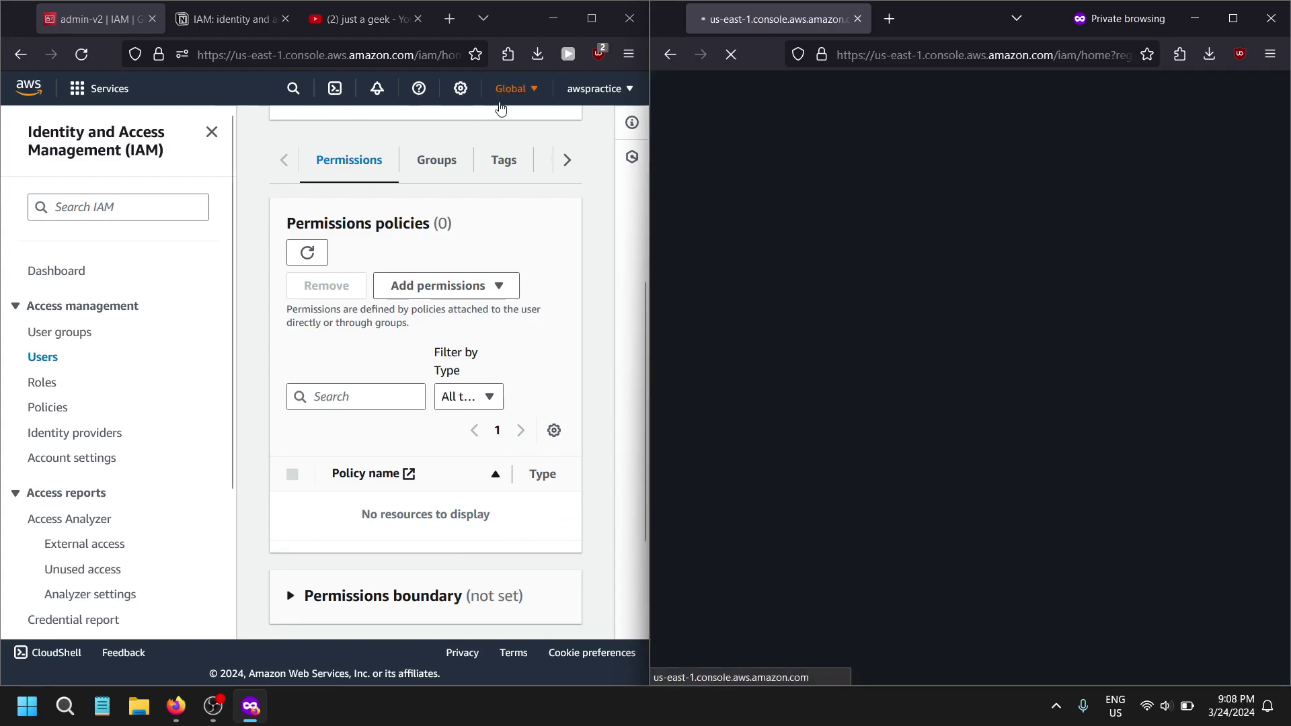
# - Check the signed-in account details, switching between the admin-v2 and admin windows
pyautogui.click(617, 88)
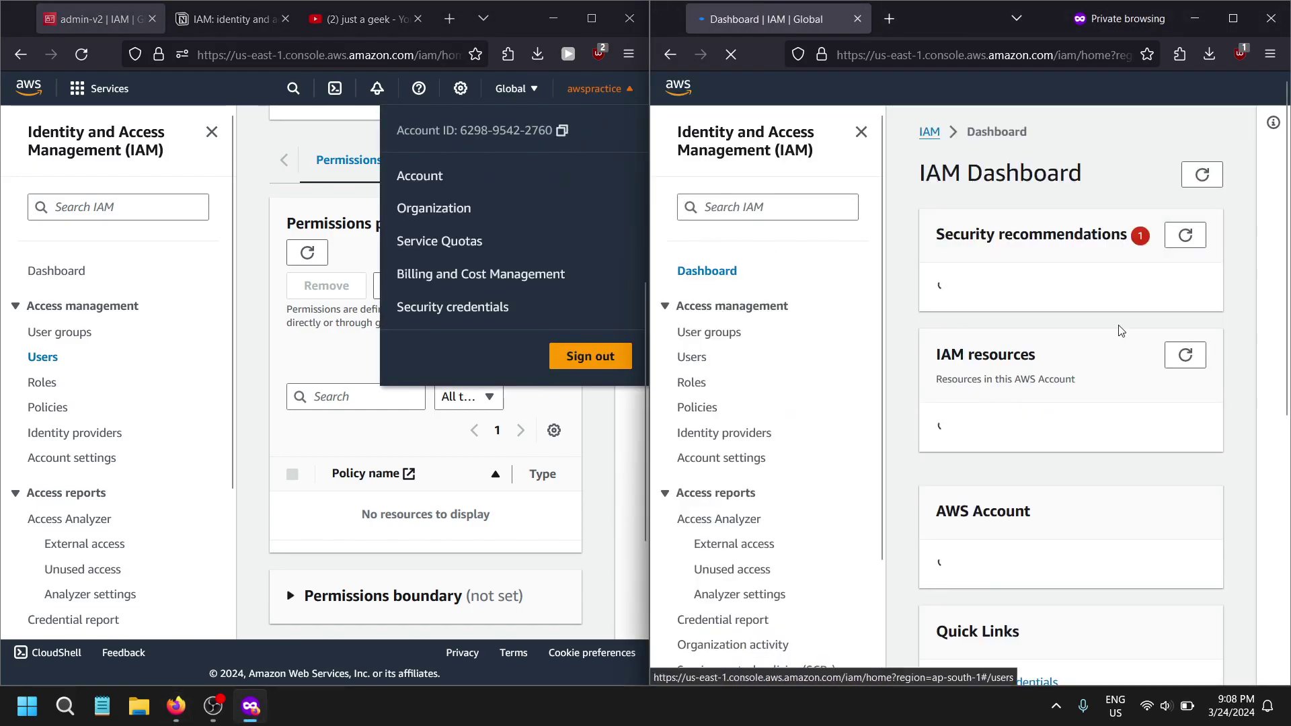
pyautogui.click(1063, 464)
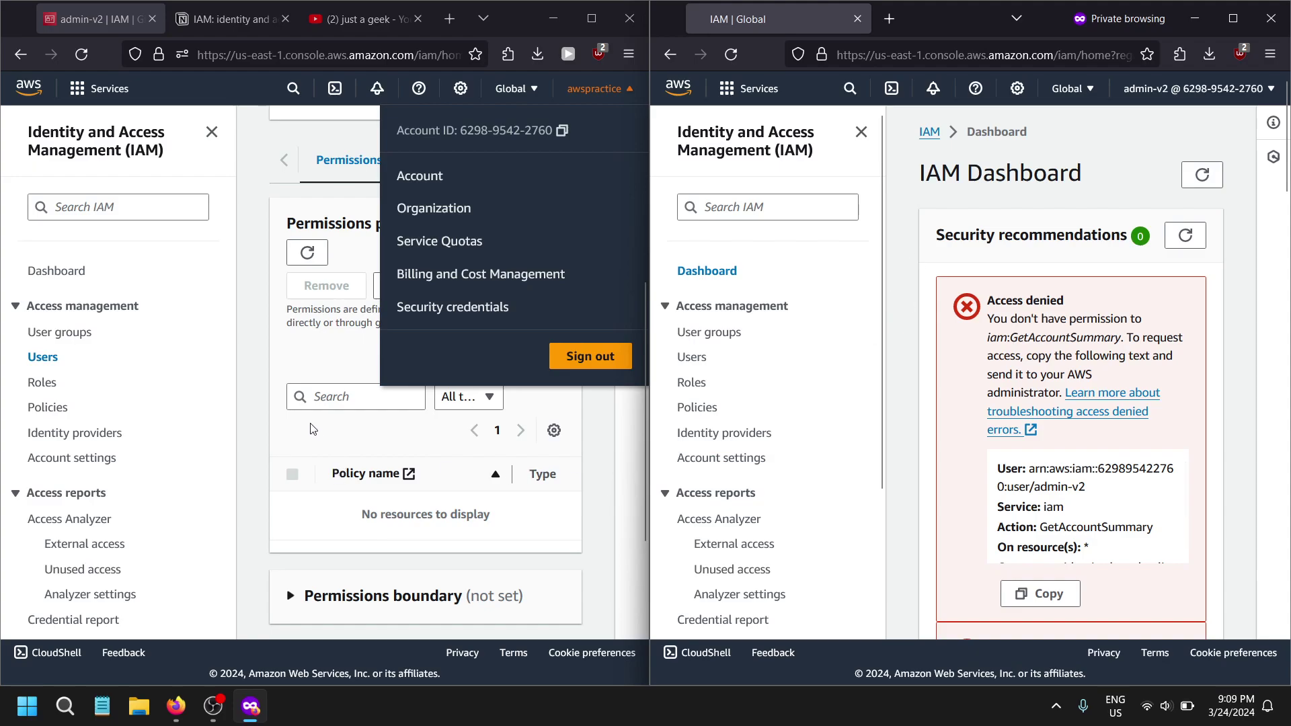
pyautogui.click(293, 382)
pyautogui.scroll(3, 294, 381)
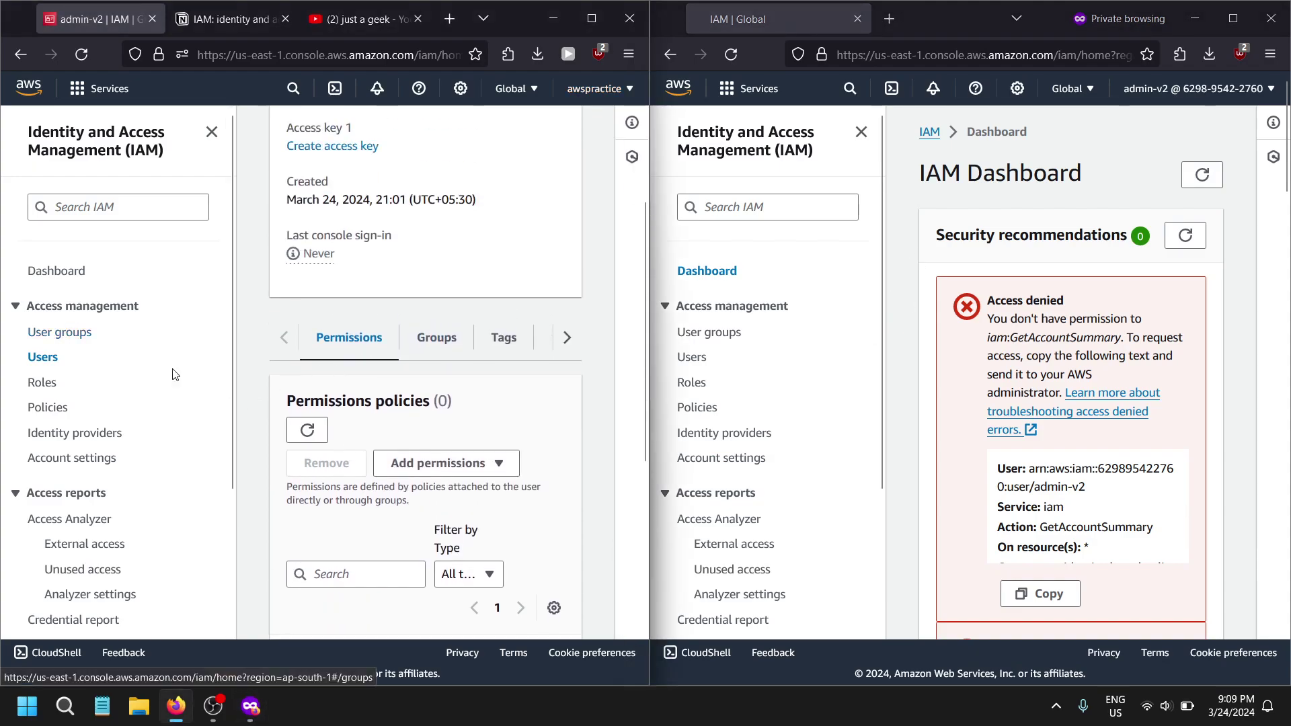
# - Open the Administrators group, abandon Add users, and view its permission policies
pyautogui.click(74, 333)
pyautogui.click(371, 390)
pyautogui.scroll(-2, 601, 414)
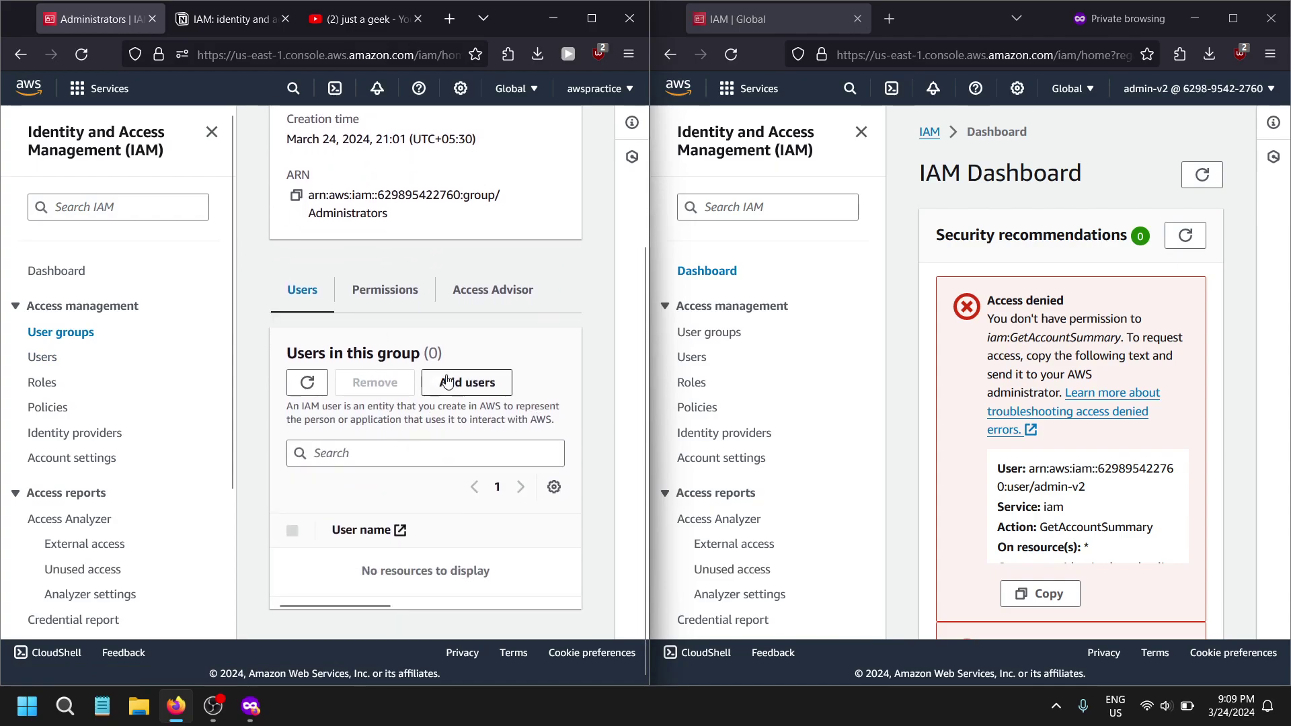
pyautogui.click(467, 381)
pyautogui.click(444, 439)
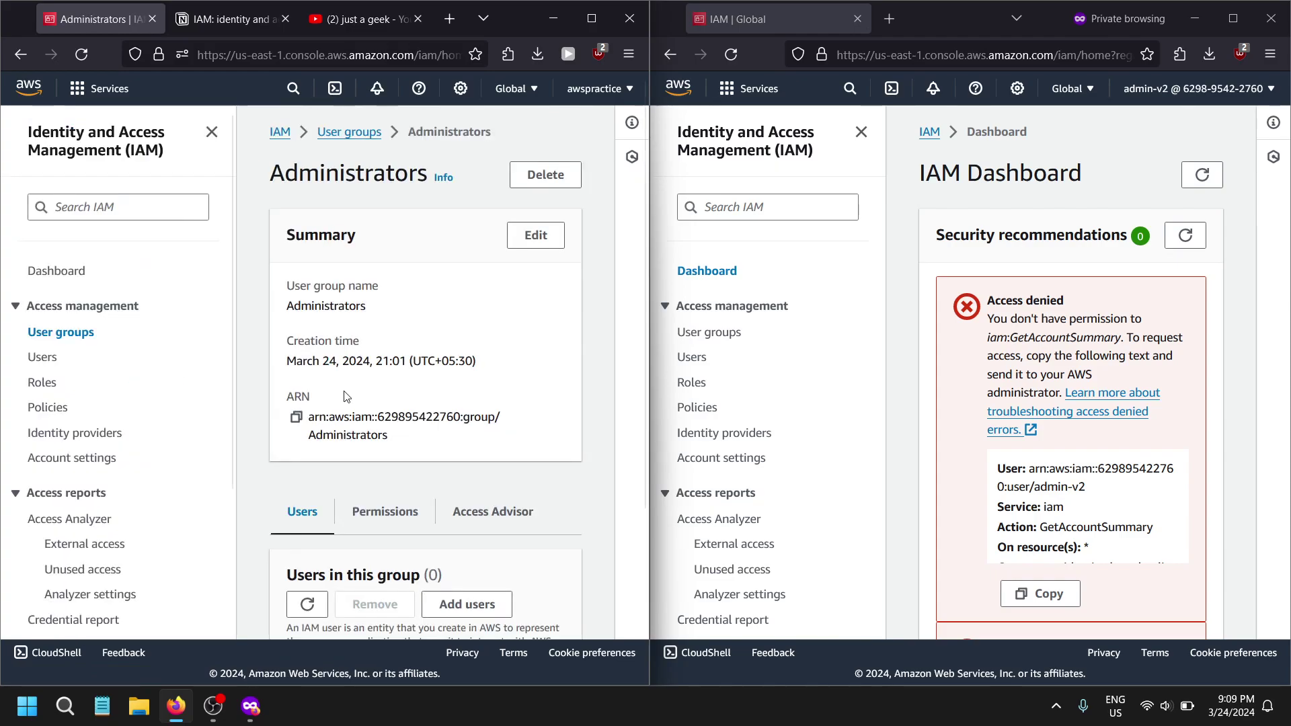
pyautogui.scroll(-3, 467, 441)
pyautogui.click(383, 290)
pyautogui.scroll(-2, 384, 290)
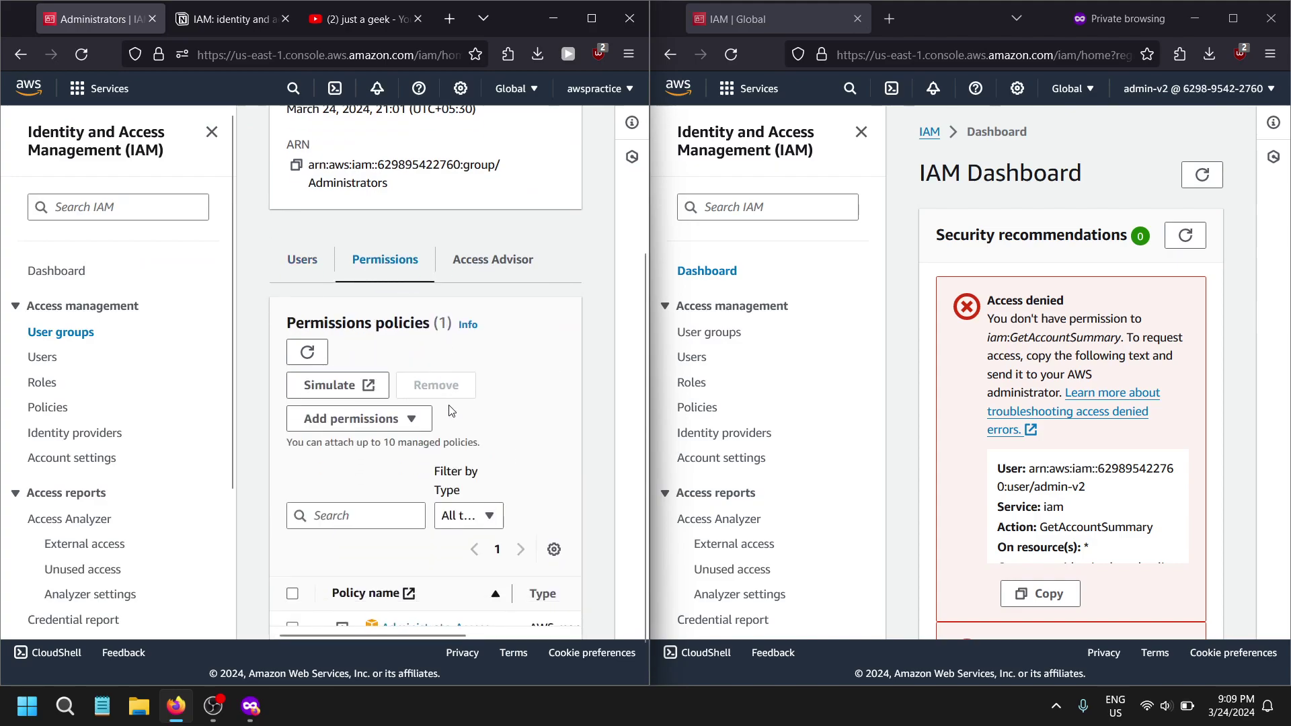
# - Attach IAMReadOnlyAccess to the Administrators group, found by searching 'iam'
pyautogui.click(592, 18)
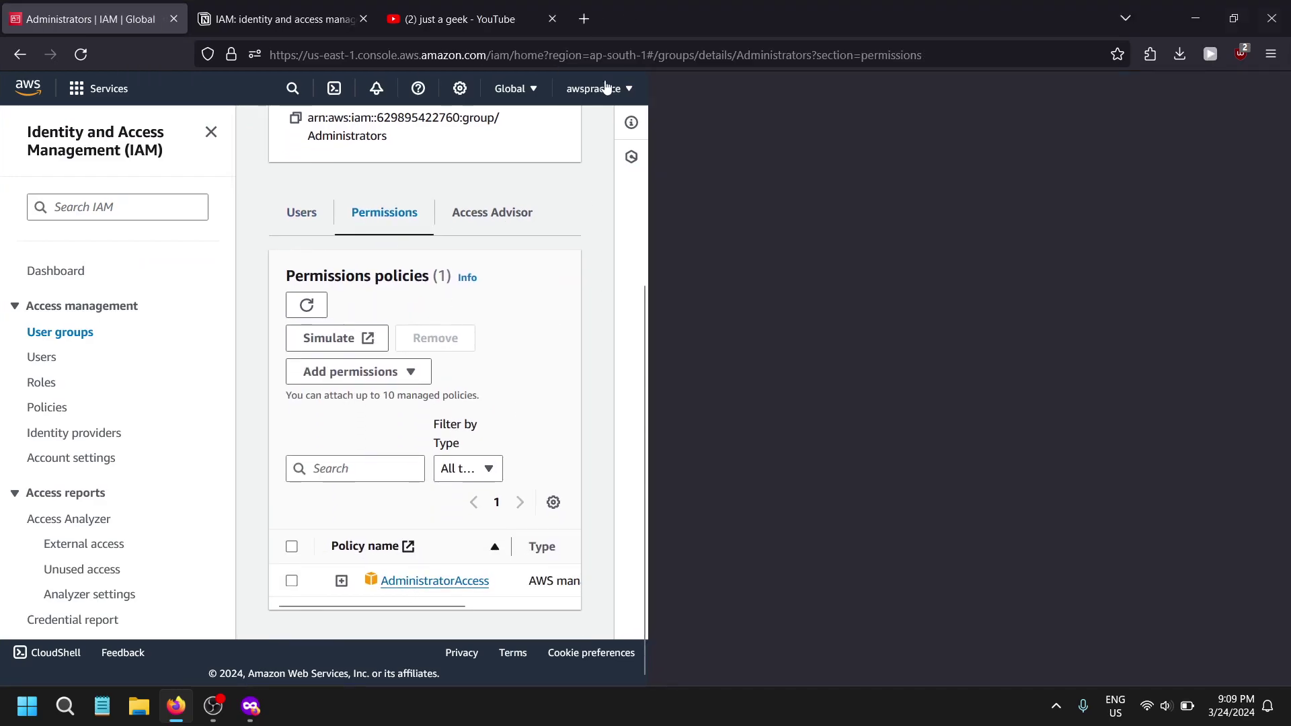
pyautogui.click(1083, 456)
pyautogui.click(1130, 483)
pyautogui.click(265, 377)
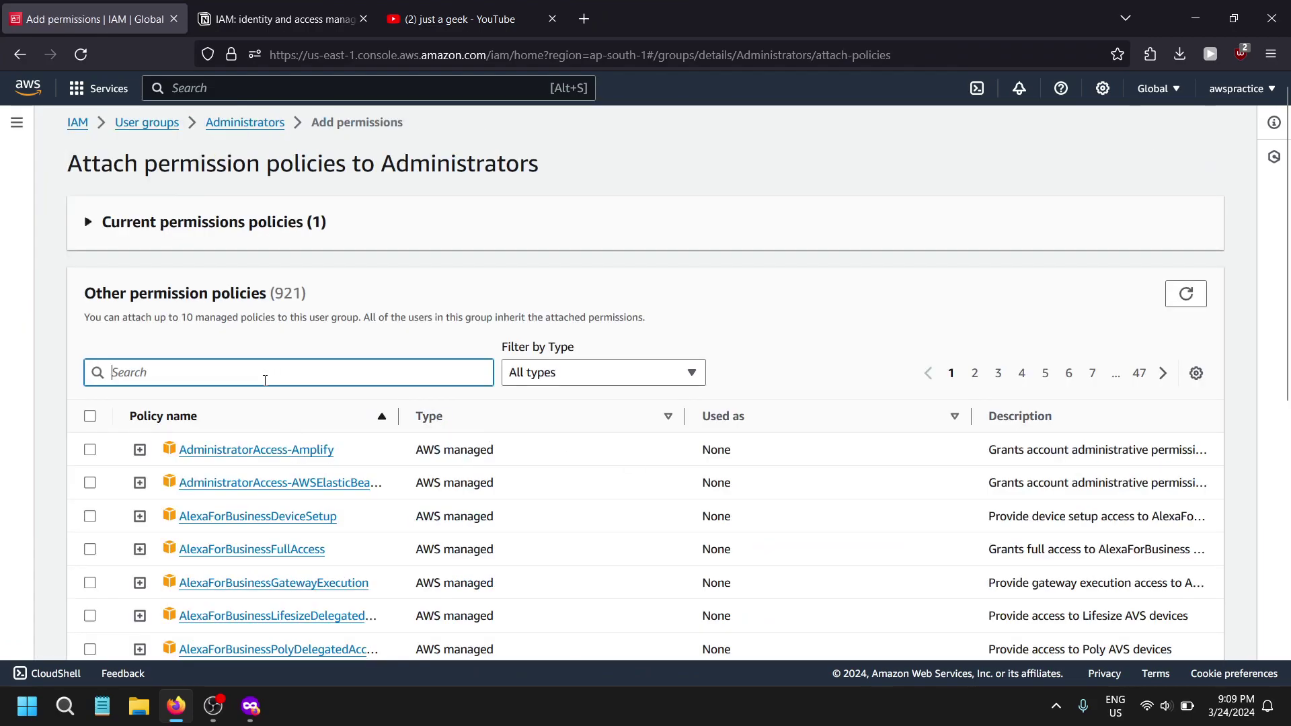
pyautogui.write('geti')
pyautogui.press('BackSpace')
pyautogui.press('BackSpace')
pyautogui.press('BackSpace')
pyautogui.press('BackSpace')
pyautogui.write('iam')
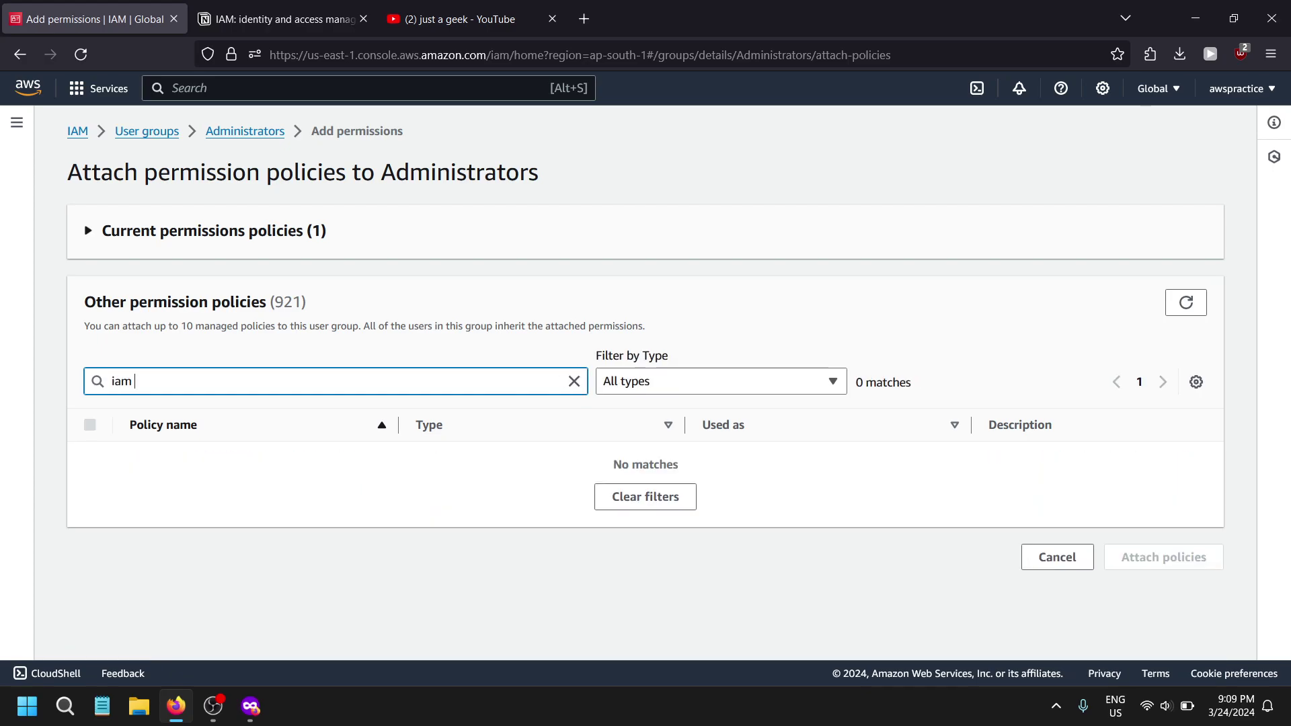
pyautogui.scroll(-3, 245, 370)
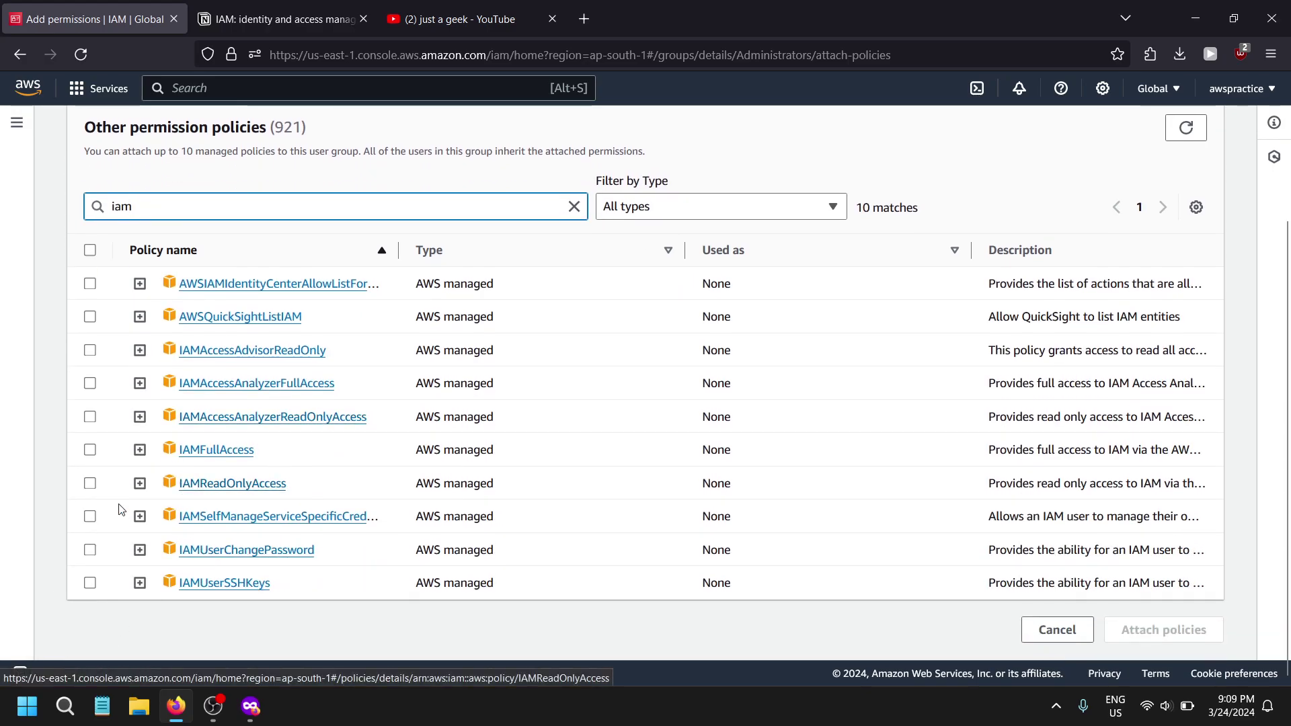
pyautogui.click(89, 483)
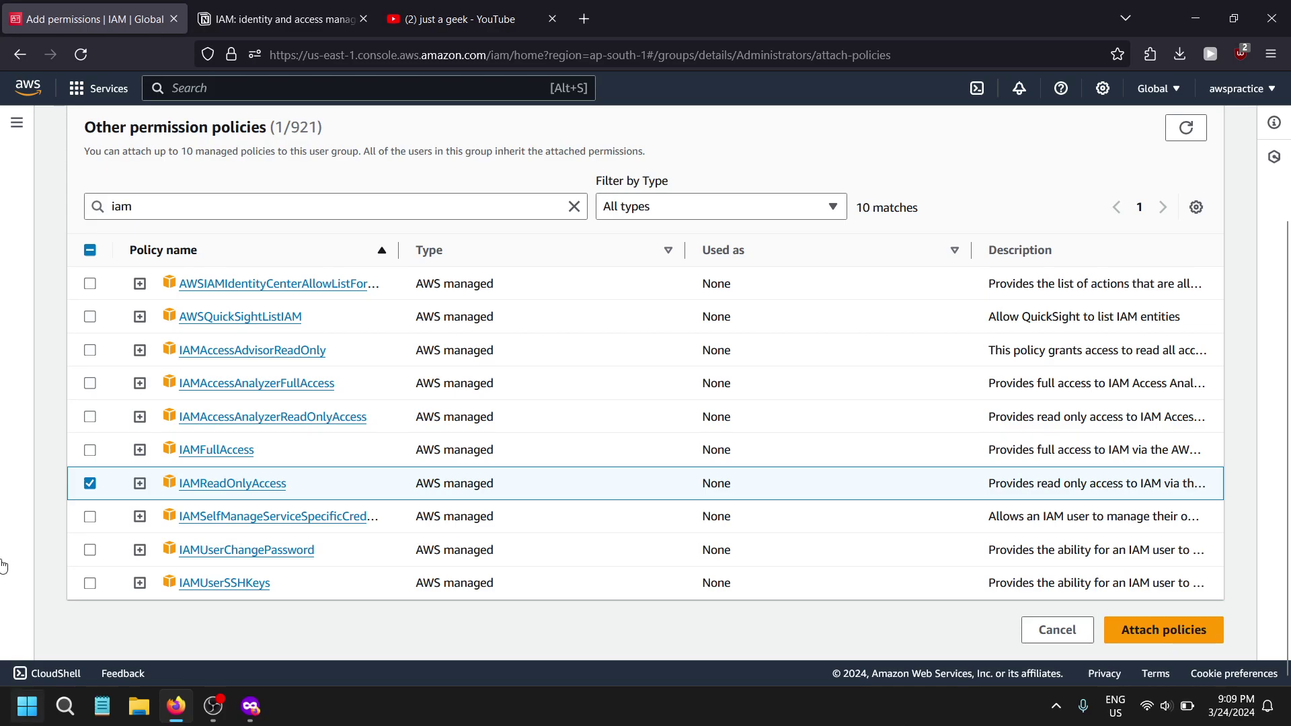
pyautogui.click(1152, 638)
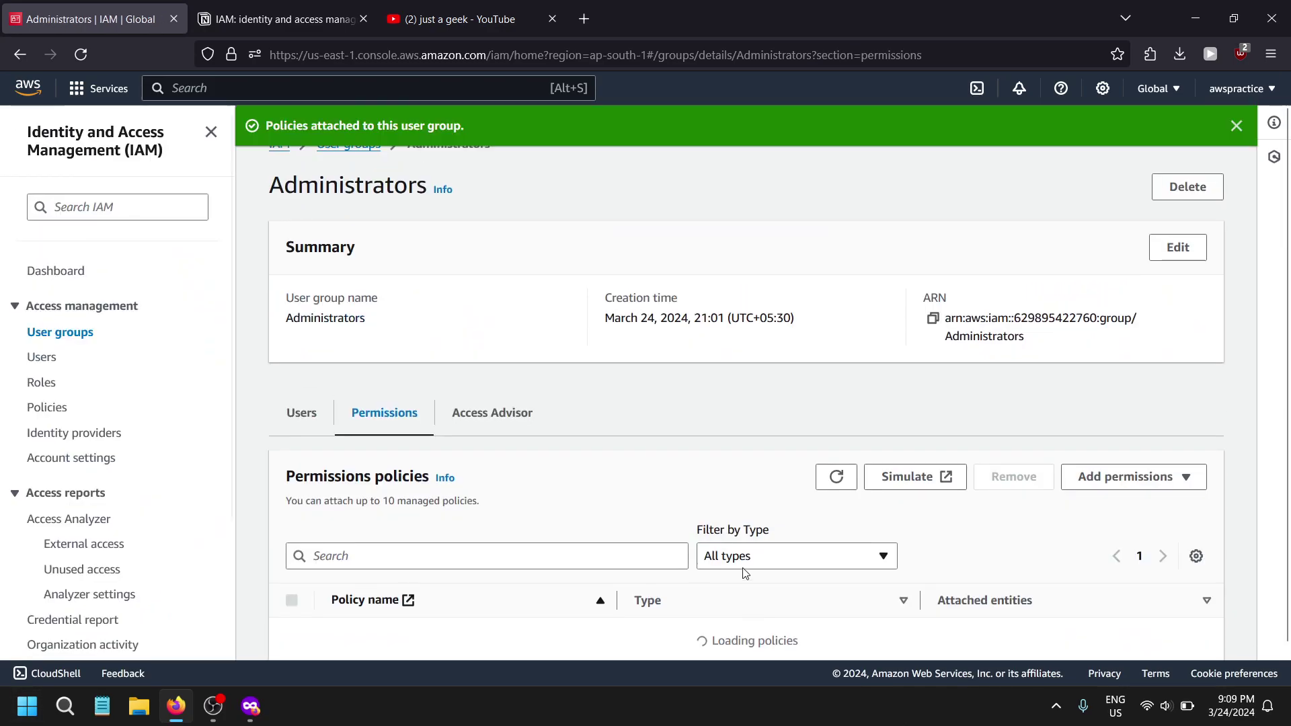
# - Review the Administrators group's Users and Permissions tabs
pyautogui.click(293, 397)
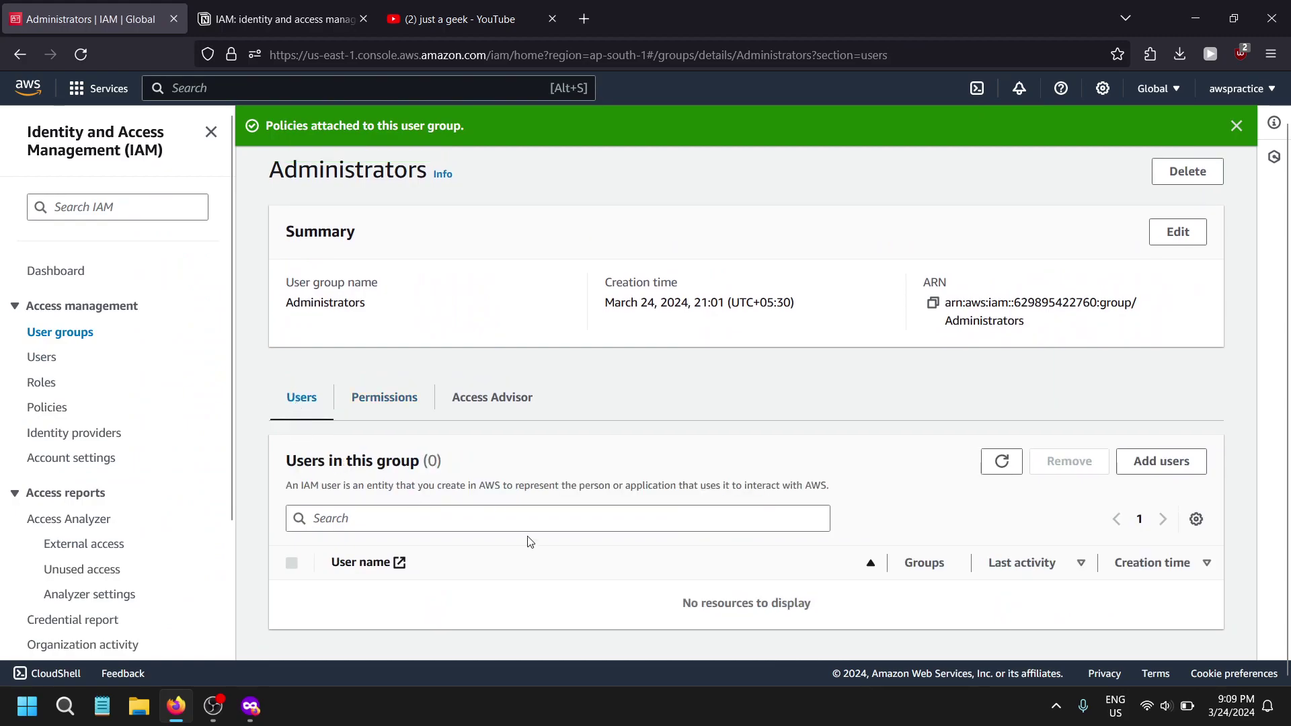
pyautogui.scroll(1, 251, 476)
pyautogui.scroll(-1, 376, 384)
pyautogui.scroll(1, 323, 399)
pyautogui.click(365, 439)
pyautogui.scroll(-1, 544, 515)
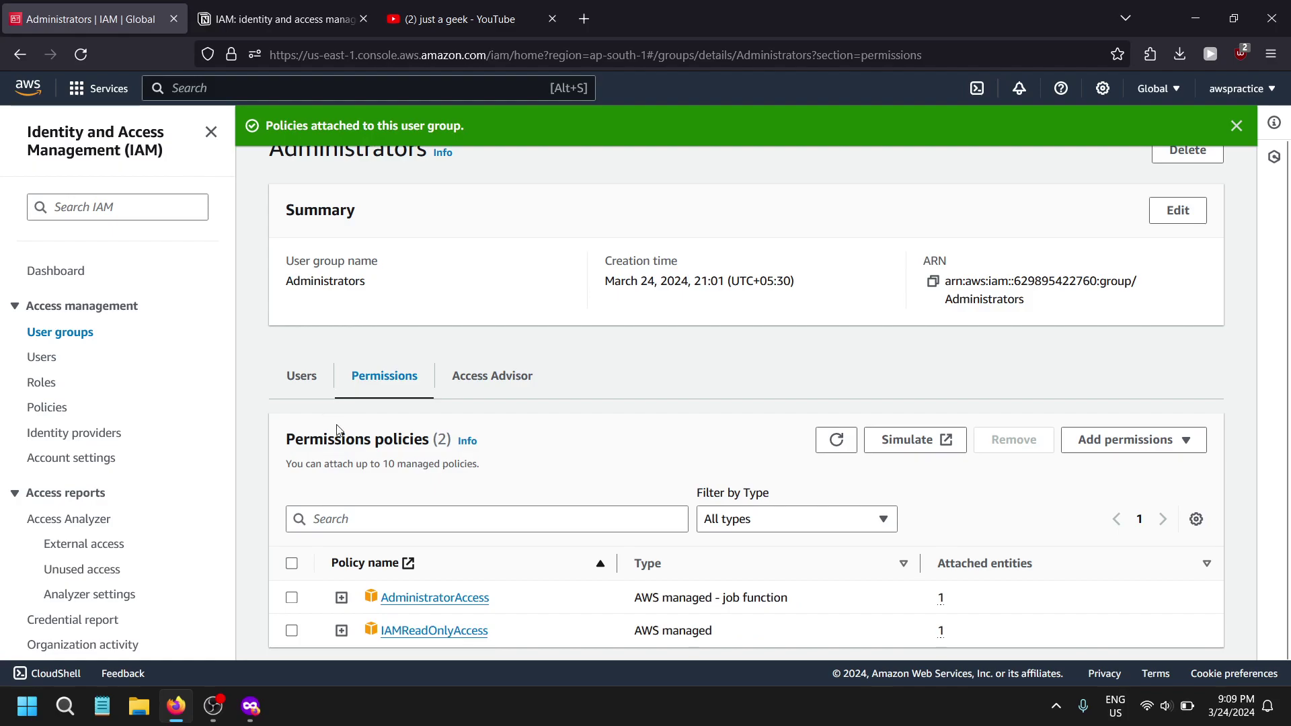
pyautogui.scroll(-1, 374, 624)
pyautogui.click(291, 363)
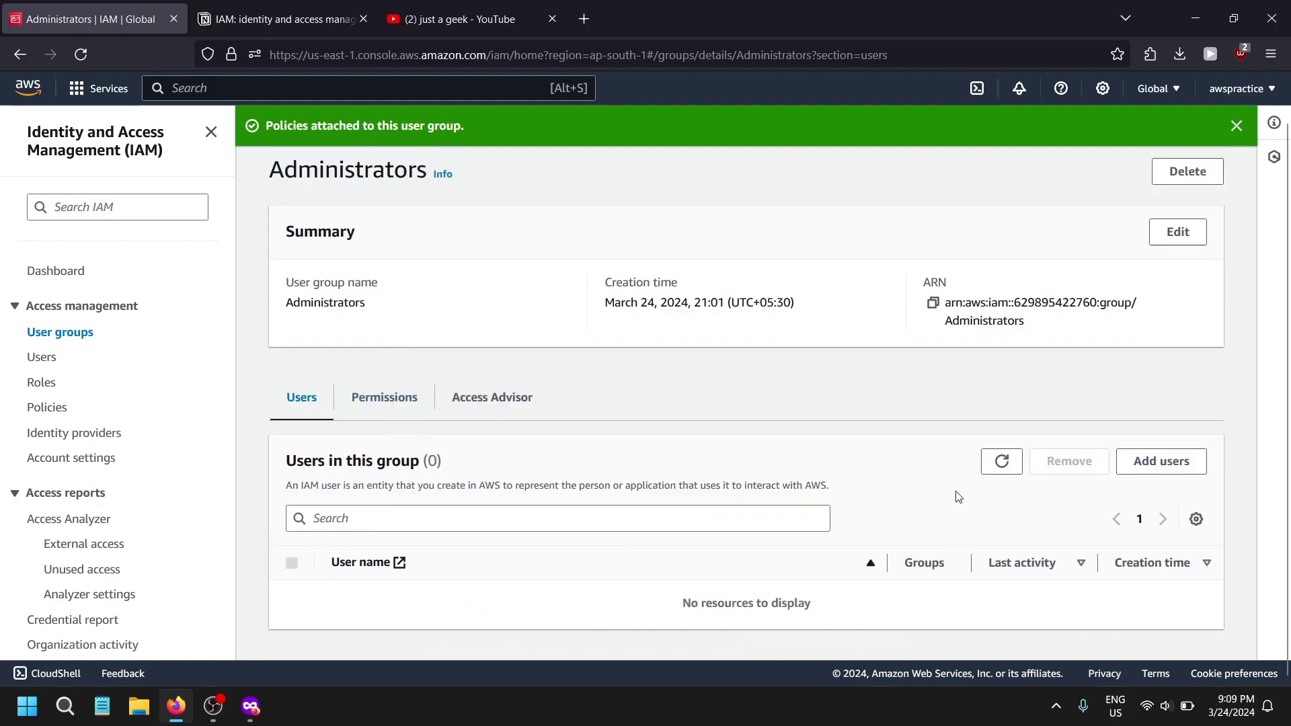
pyautogui.click(404, 441)
# - Toggle selection of the group's attached policies and highlight the Administrators group name
pyautogui.click(291, 611)
pyautogui.click(291, 579)
pyautogui.click(291, 612)
pyautogui.scroll(2, 313, 300)
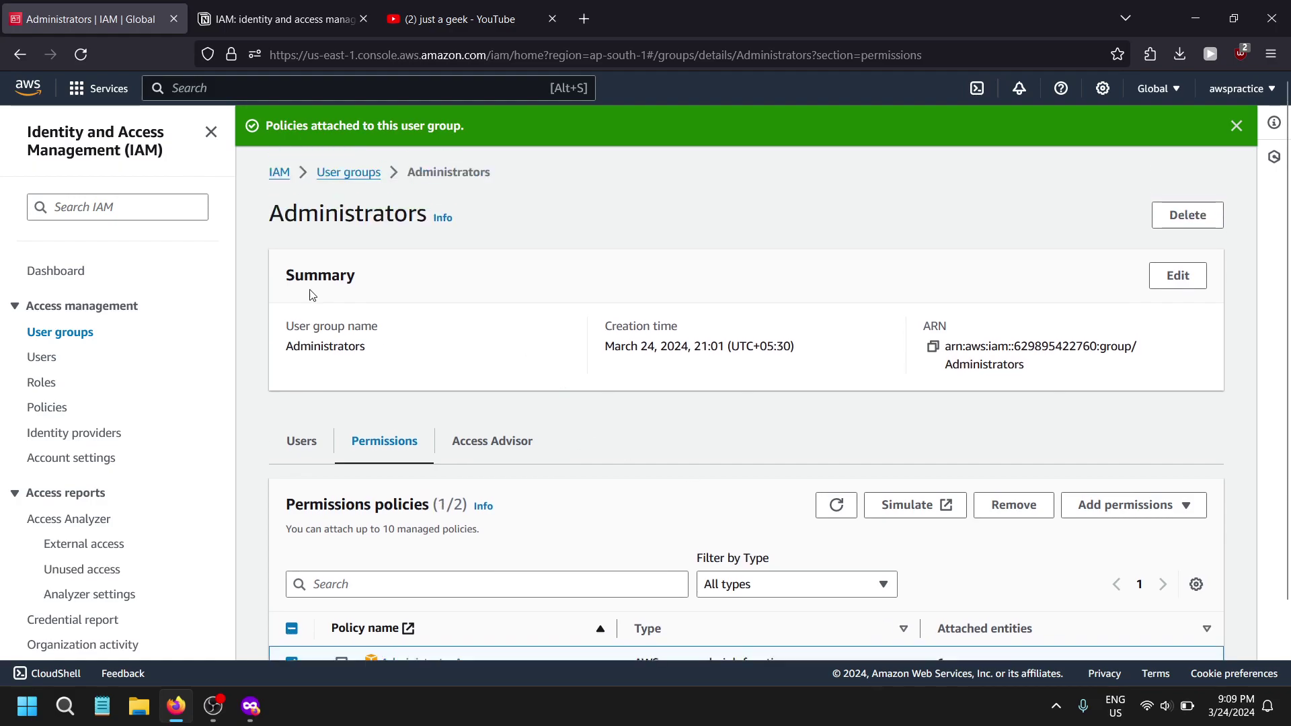
pyautogui.moveTo(262, 213); pyautogui.dragTo(444, 219)
# - Open user admin-v2's details page
pyautogui.click(490, 299)
pyautogui.click(39, 356)
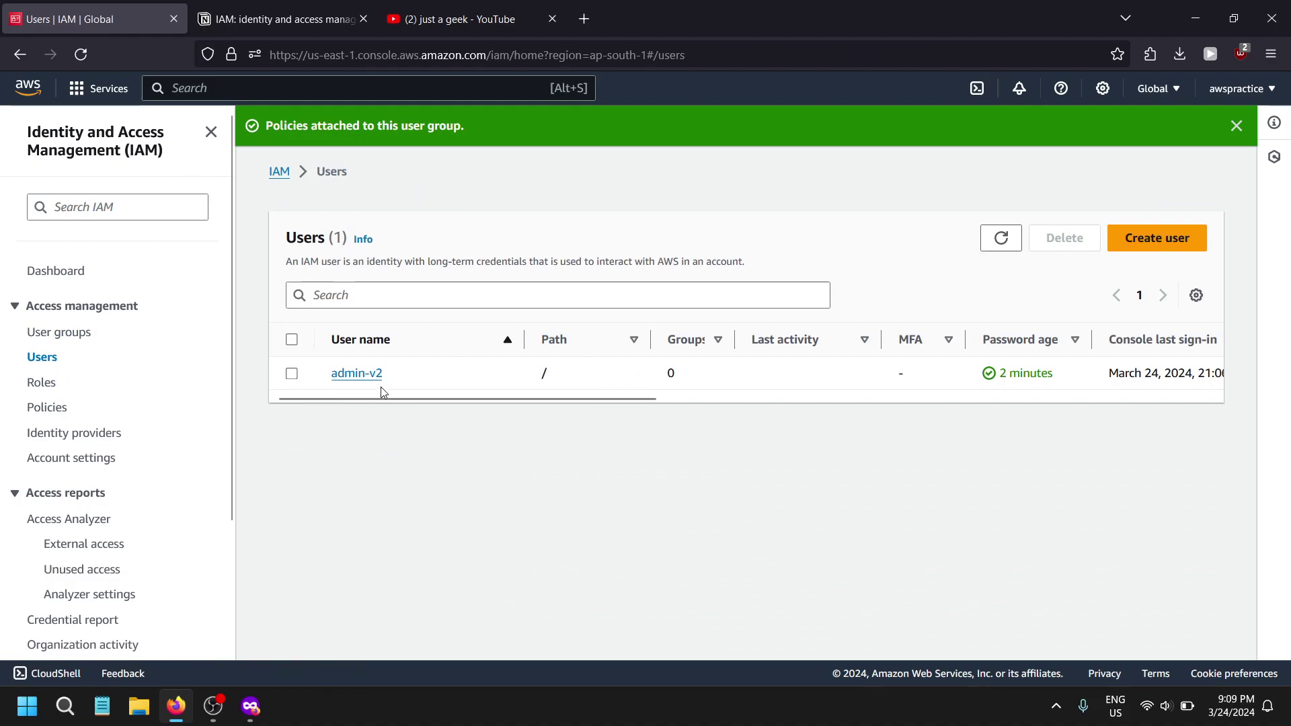
pyautogui.click(356, 373)
pyautogui.scroll(-3, 576, 509)
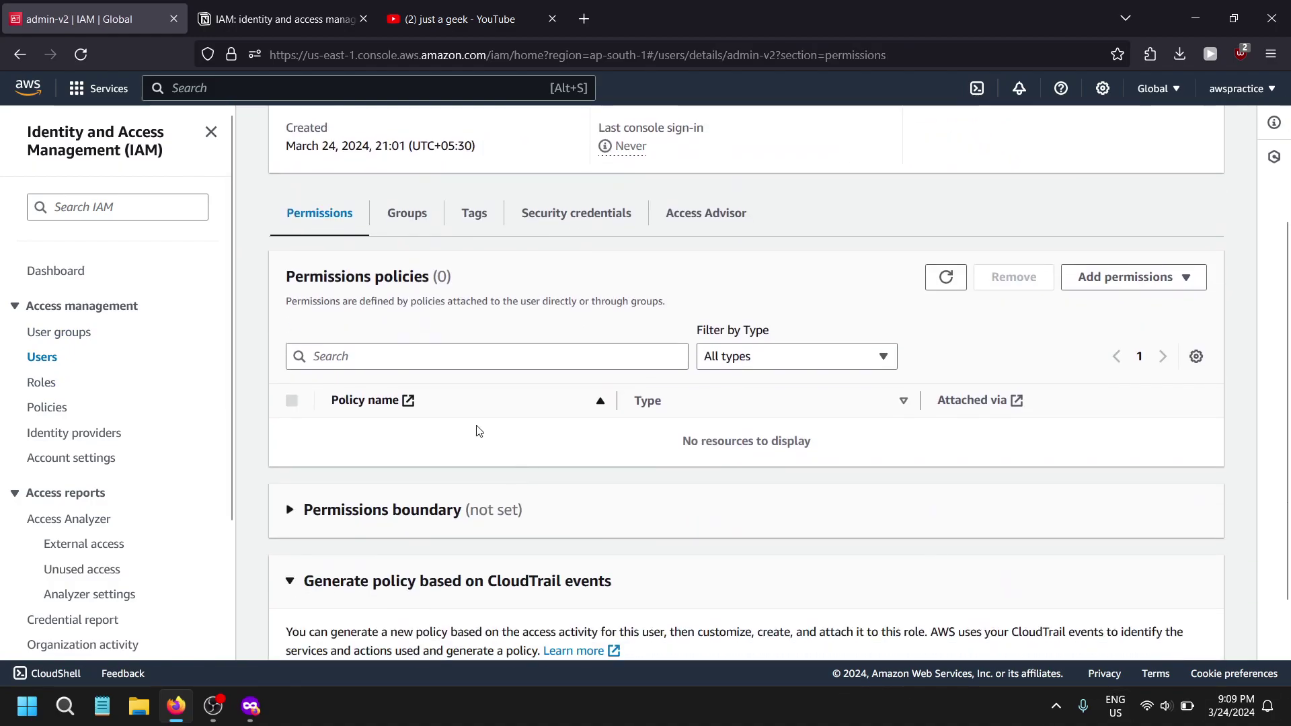
# - Attach IAMReadOnlyAccess directly to admin-v2 via search 'iamre', then snap the window left
pyautogui.click(1070, 281)
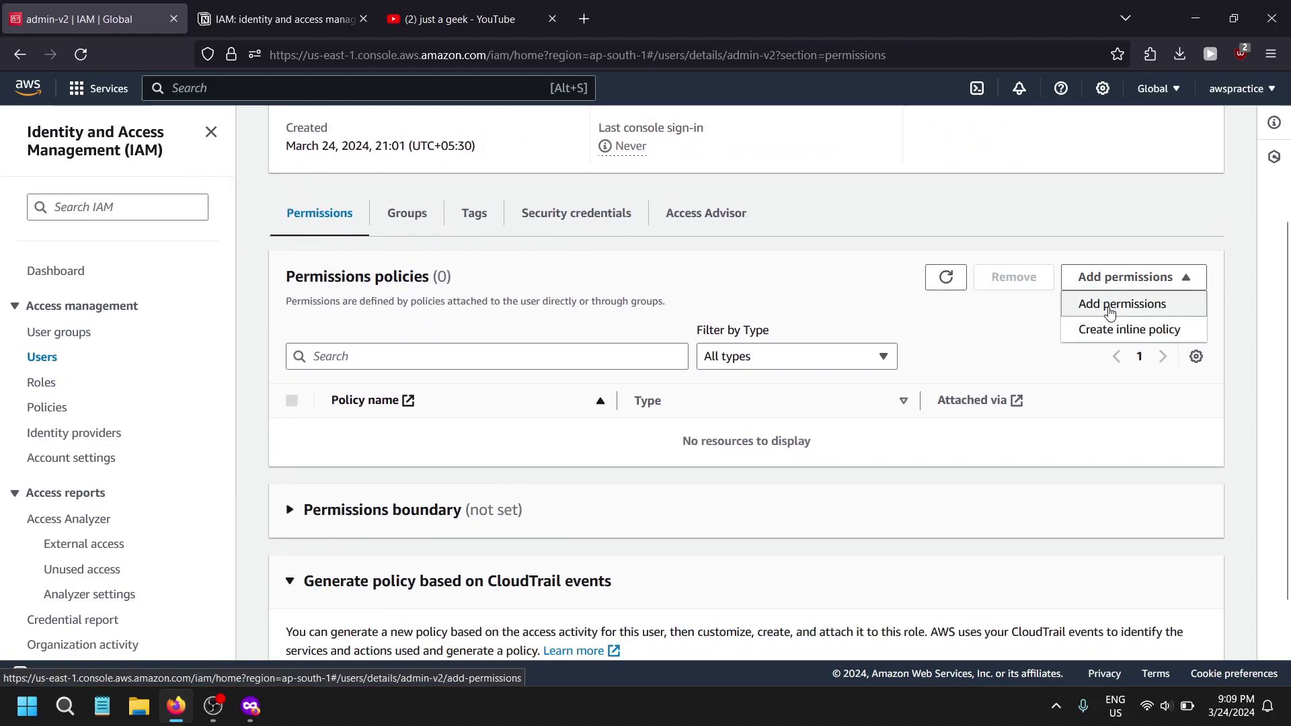
pyautogui.click(1099, 300)
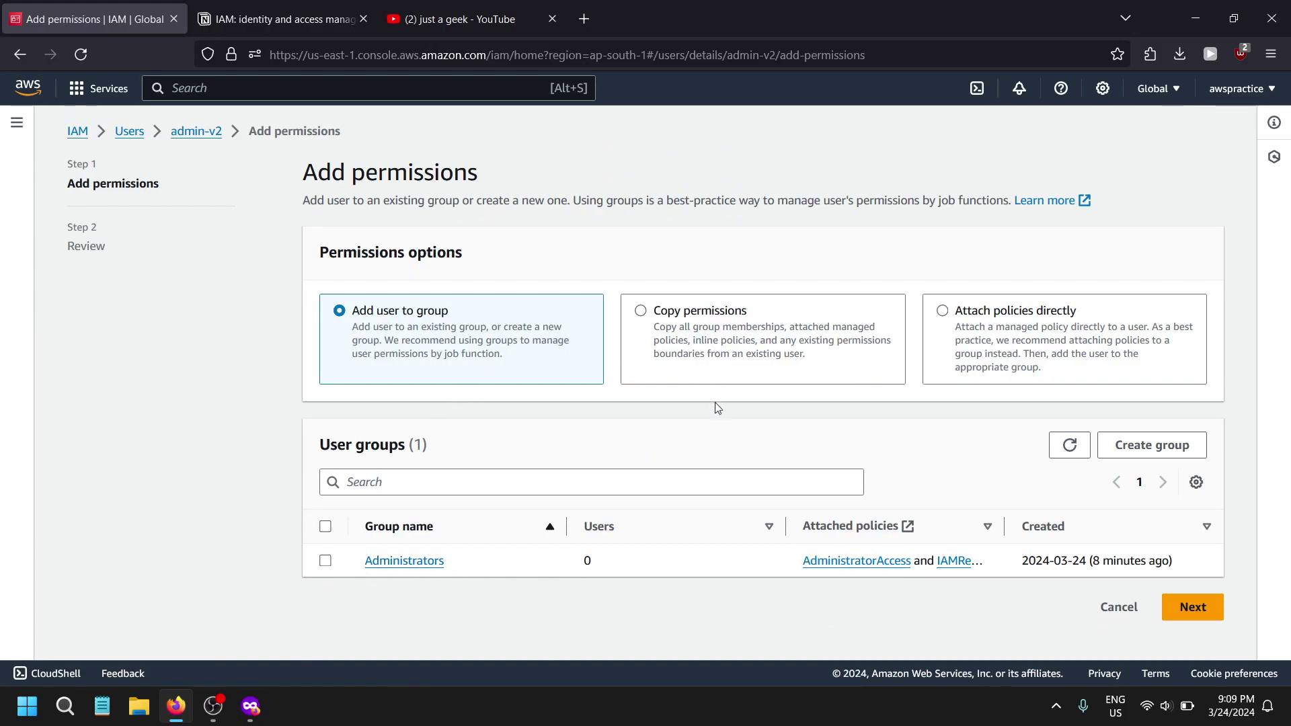
pyautogui.click(1034, 346)
pyautogui.scroll(-2, 470, 411)
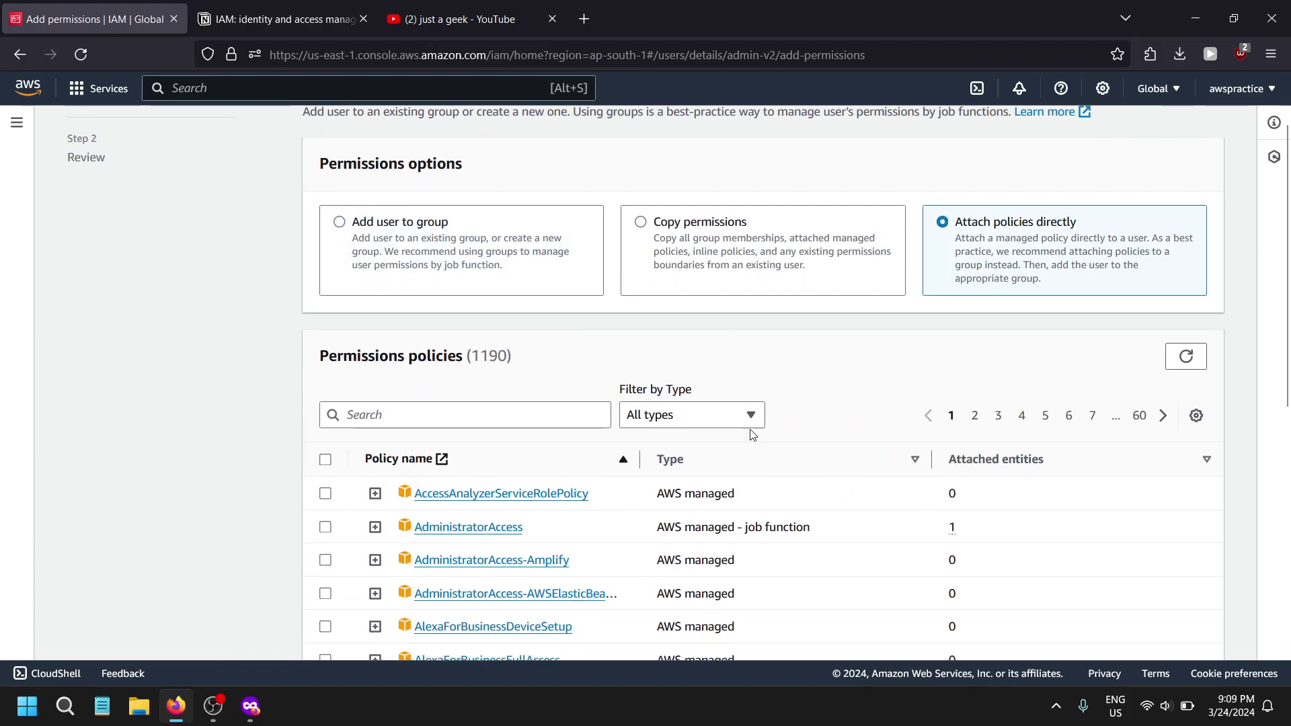
pyautogui.click(502, 412)
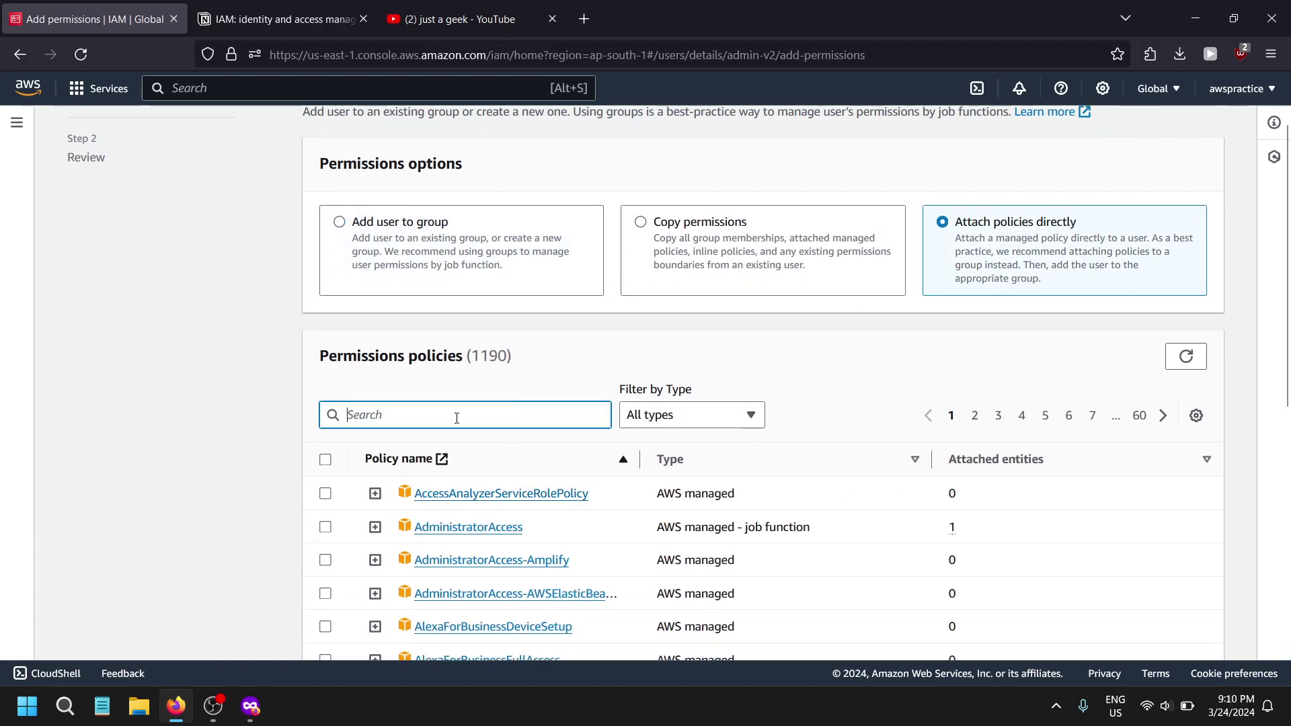
pyautogui.write('iamre')
pyautogui.click(325, 581)
pyautogui.click(1203, 630)
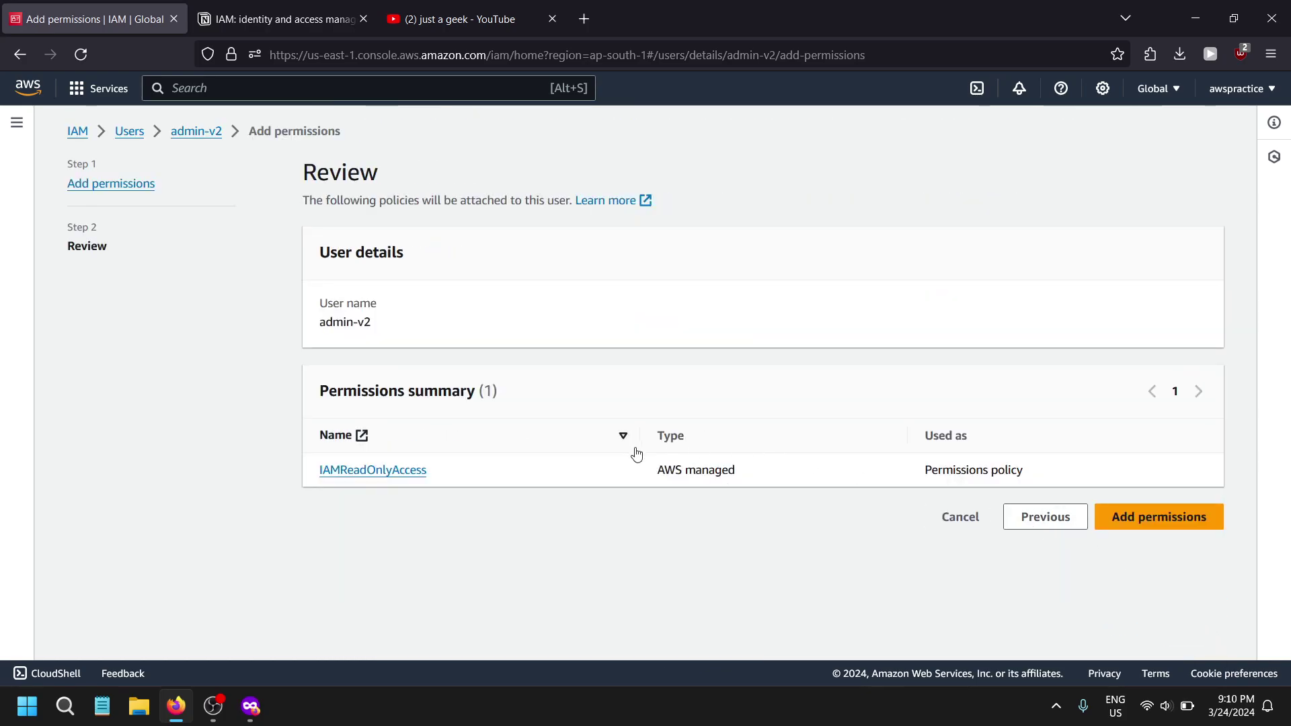
pyautogui.click(1168, 526)
pyautogui.moveTo(874, 16); pyautogui.dragTo(1, 199)
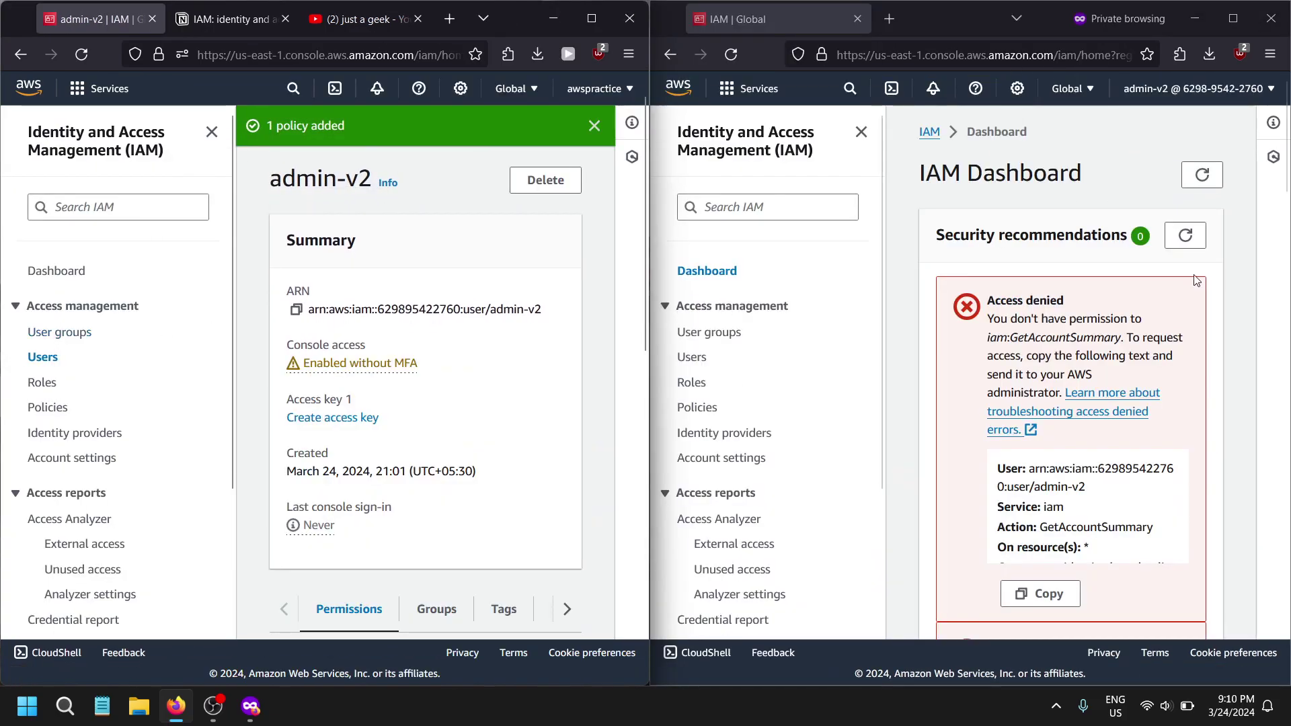
# - Reload the admin-v2 IAM dashboard and open its Users list
pyautogui.click(969, 205)
pyautogui.click(731, 54)
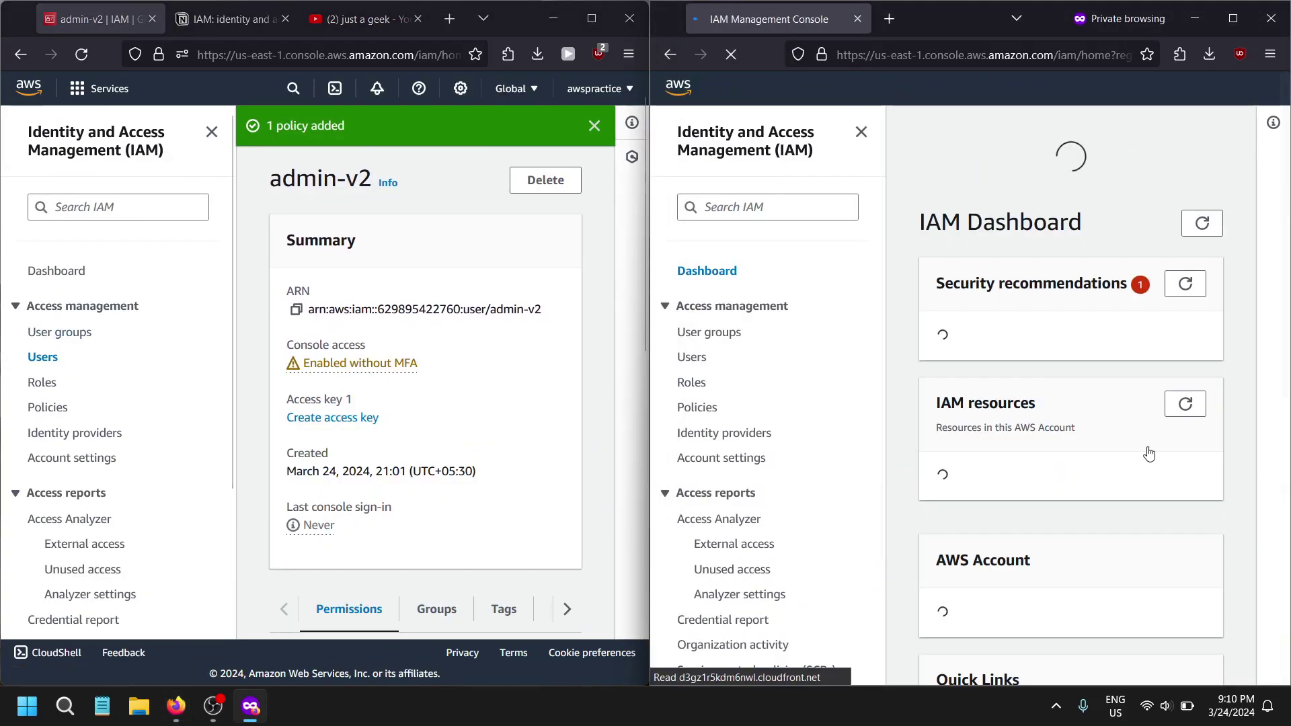
pyautogui.click(731, 55)
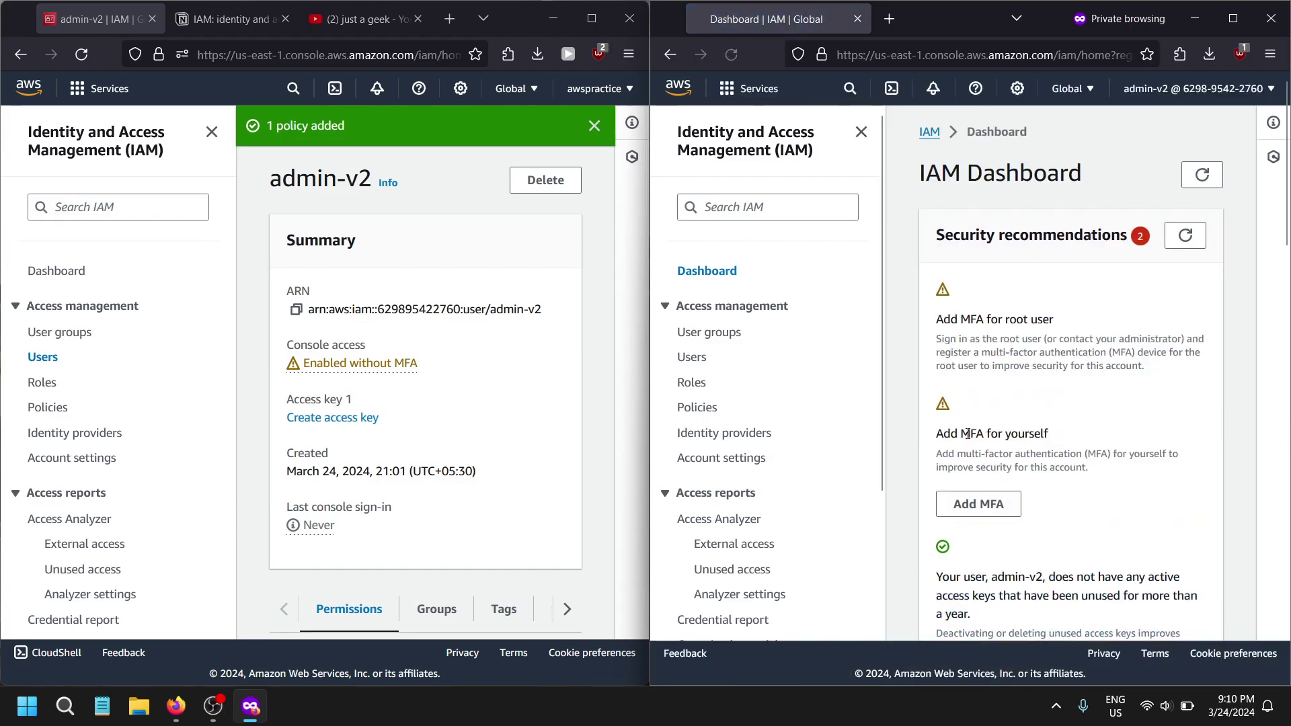
pyautogui.scroll(-3, 968, 438)
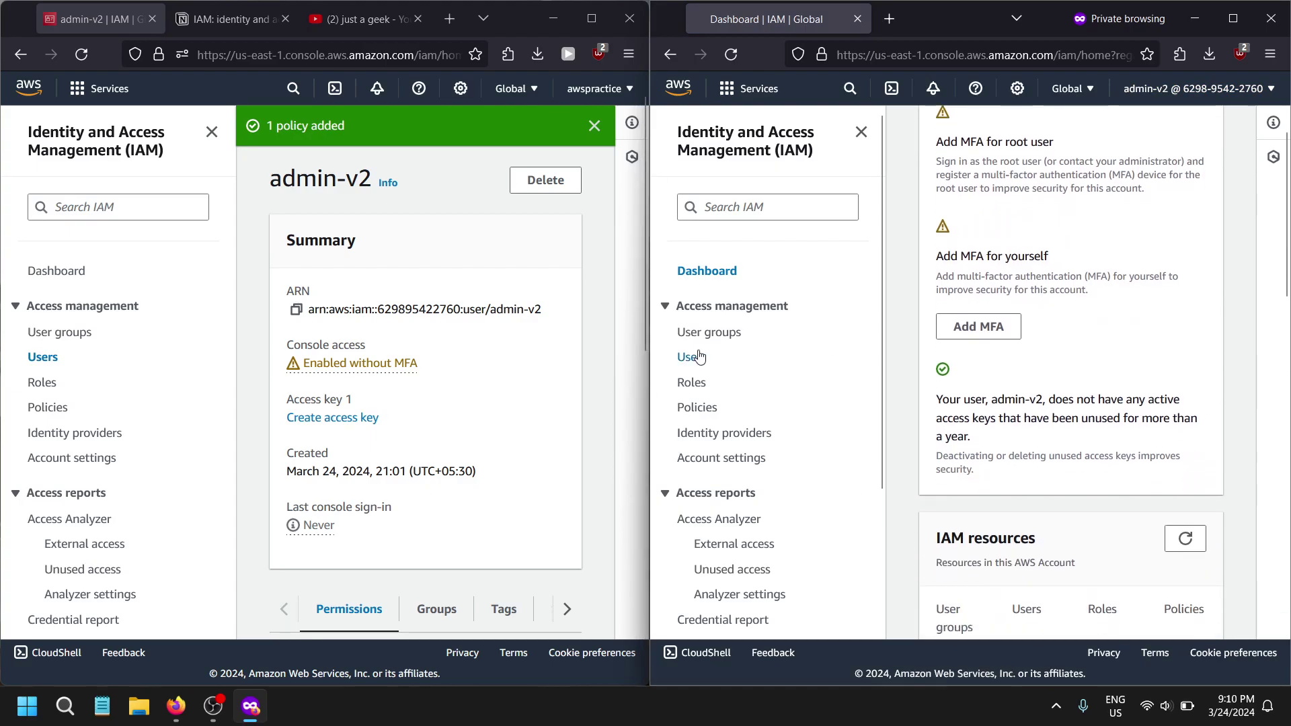
pyautogui.click(699, 357)
# - As admin-v2, try to create user 'test' in the Administrators group
pyautogui.click(1114, 233)
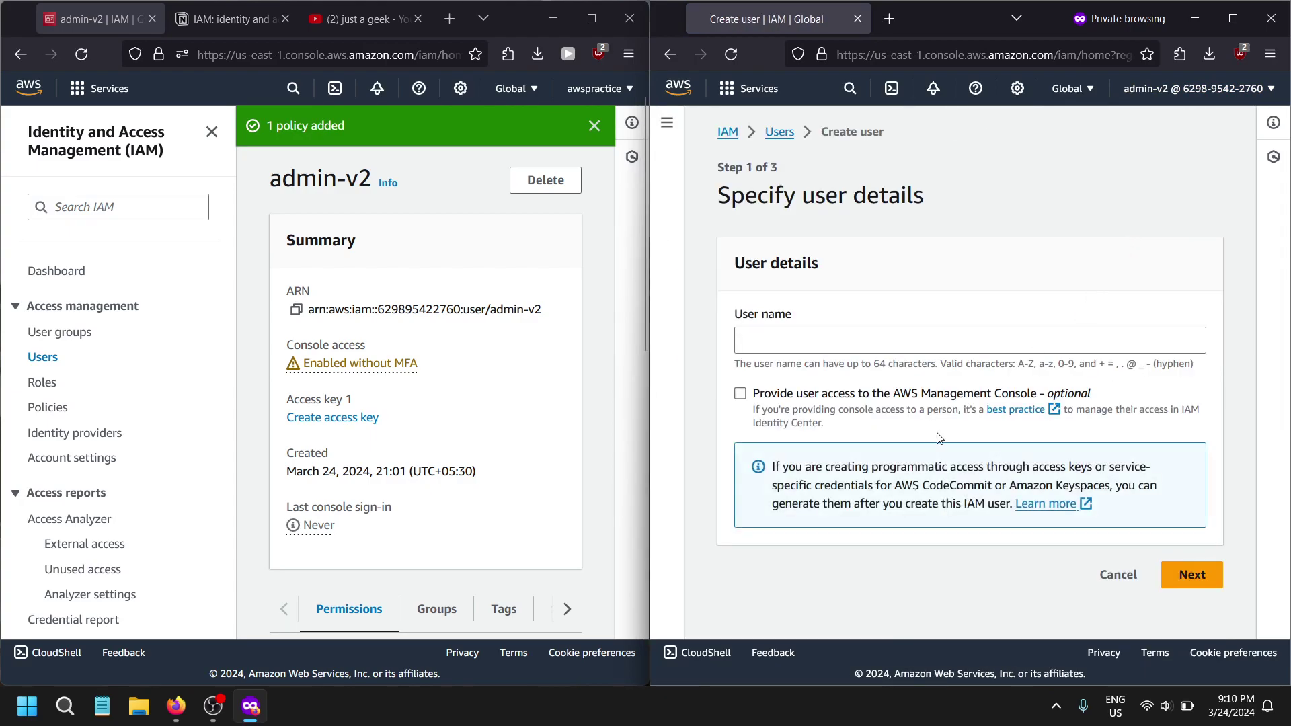
pyautogui.click(928, 348)
pyautogui.write('test')
pyautogui.click(1191, 574)
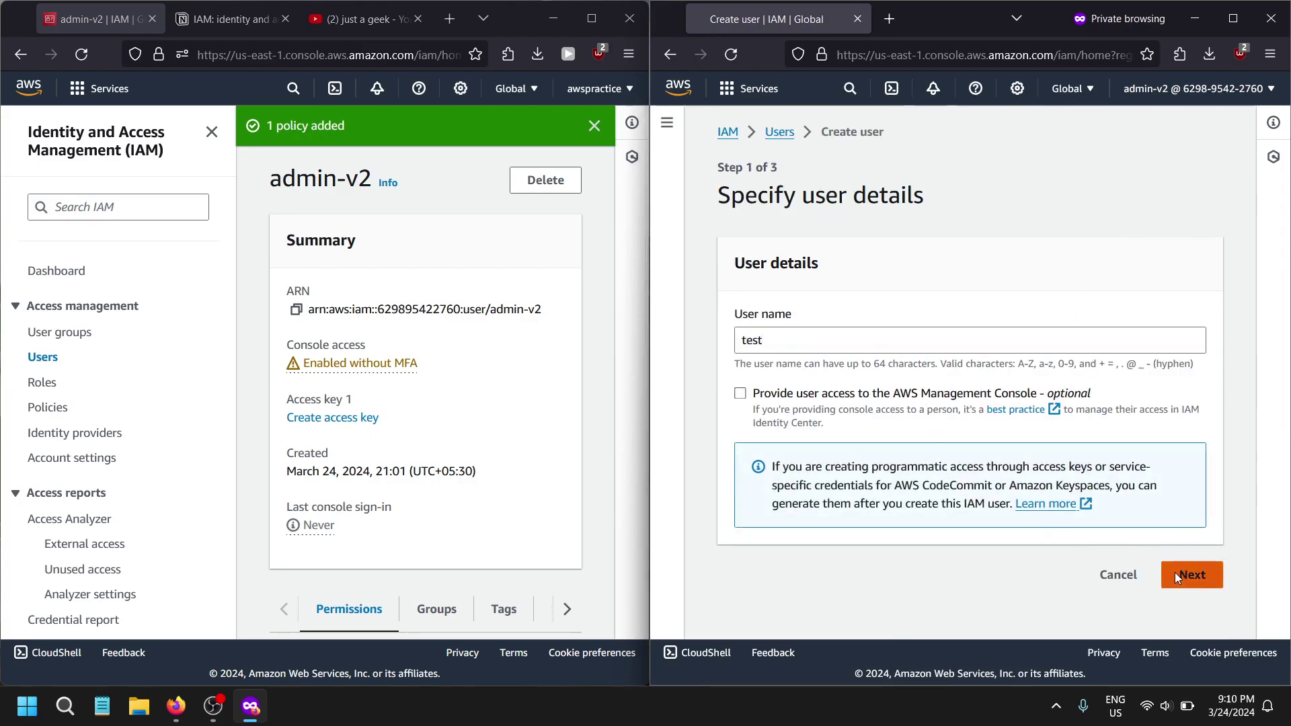
pyautogui.scroll(-2, 941, 471)
pyautogui.click(840, 313)
pyautogui.click(850, 292)
pyautogui.scroll(-3, 756, 516)
pyautogui.click(742, 448)
pyautogui.click(1192, 611)
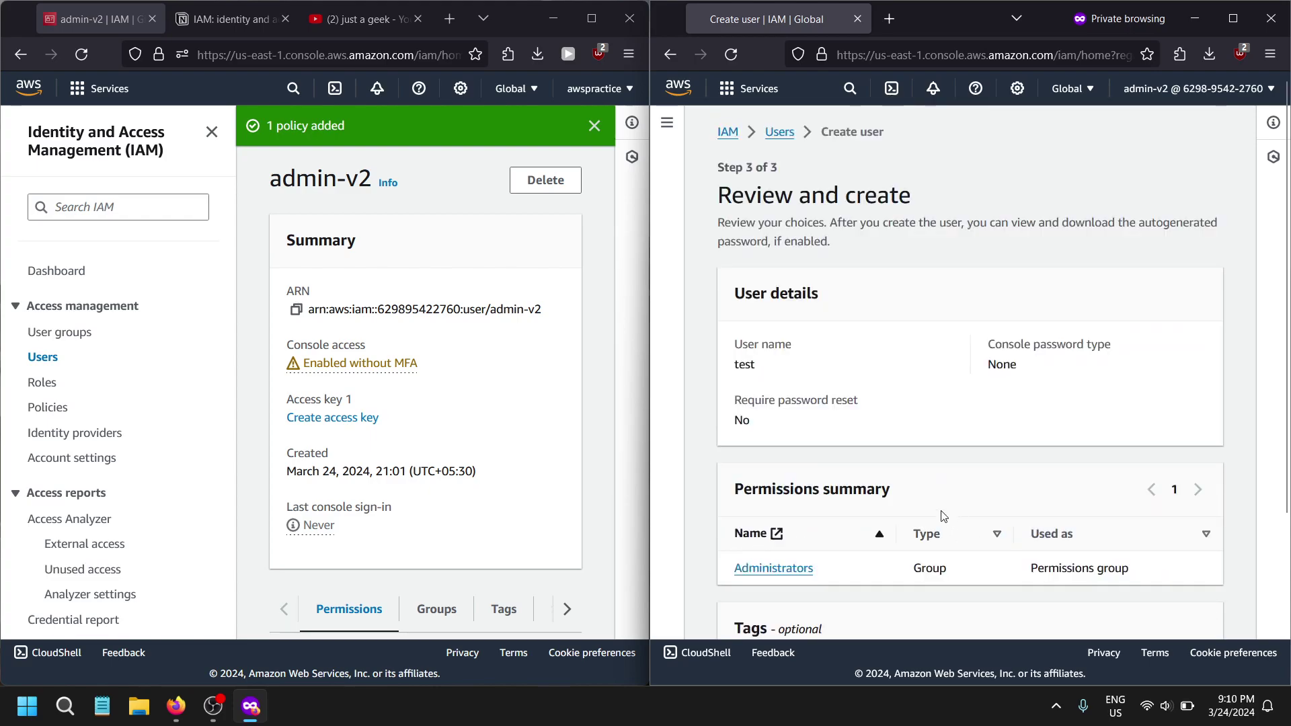
pyautogui.scroll(-5, 948, 520)
pyautogui.click(1173, 609)
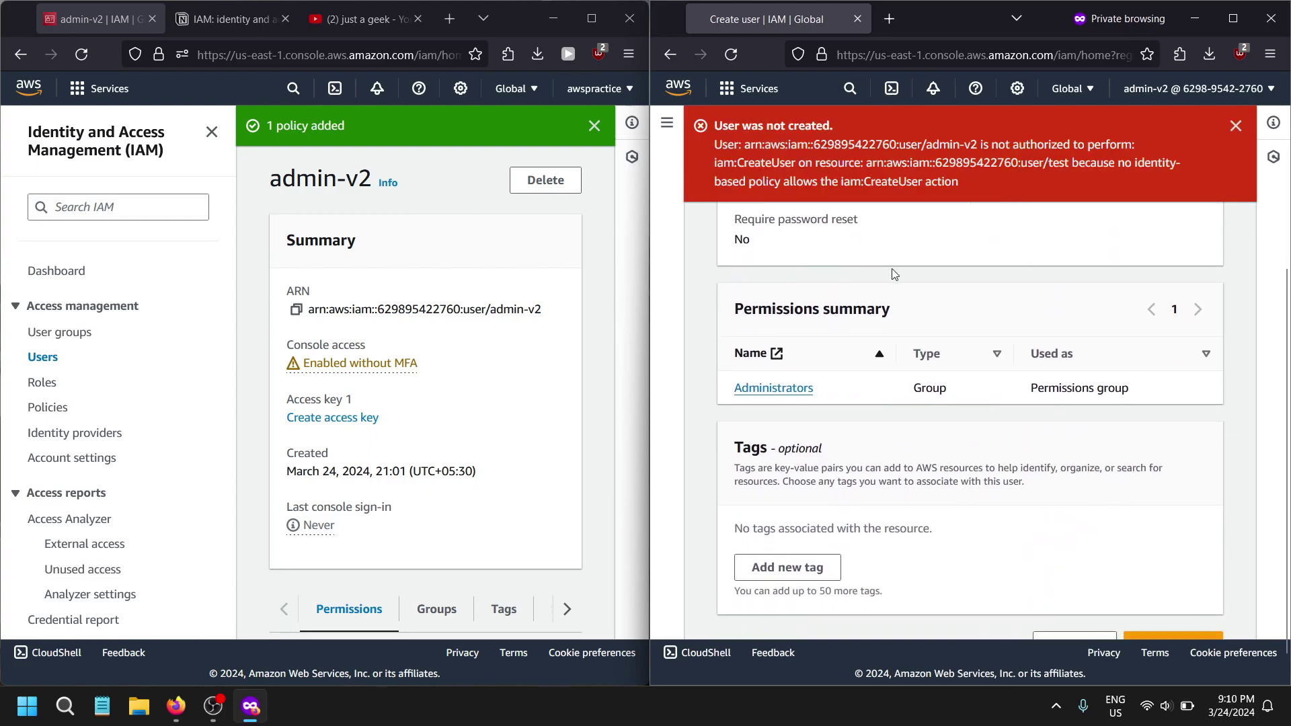
# - Read through the not-authorized CreateUser error, selecting parts of its text
pyautogui.moveTo(780, 160); pyautogui.dragTo(1105, 157)
pyautogui.click(1087, 193)
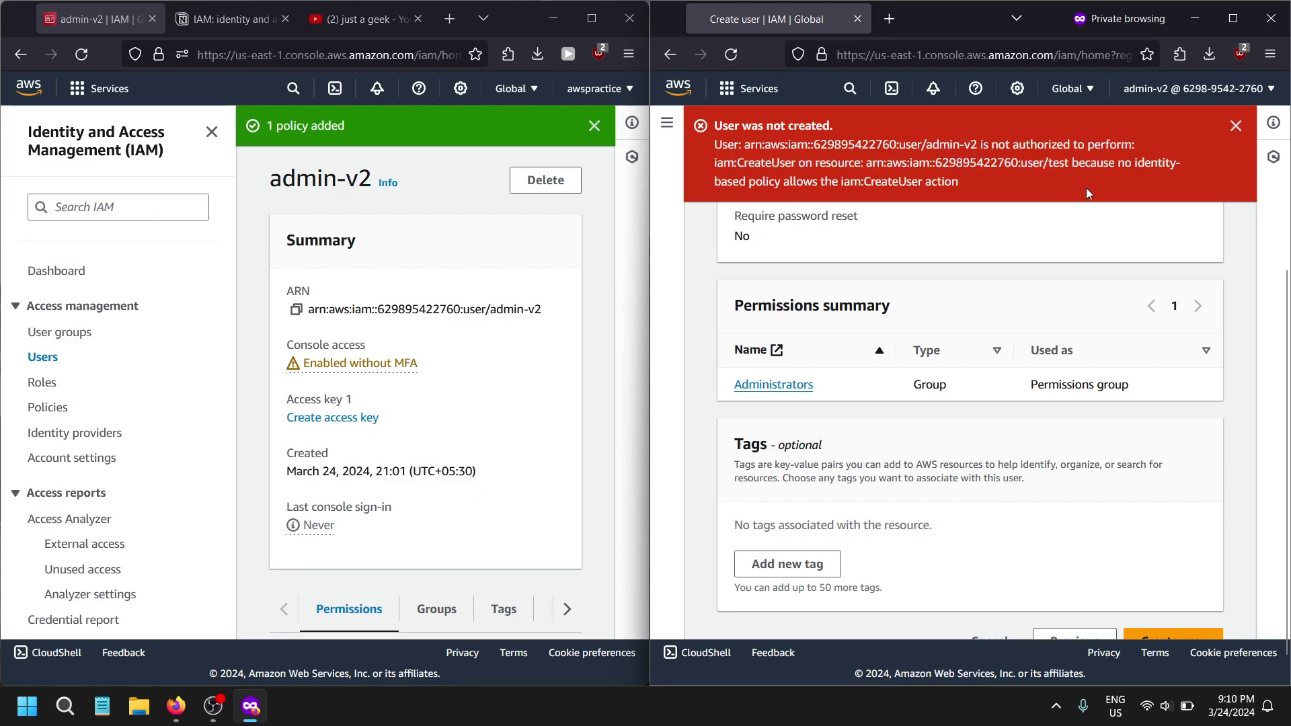
pyautogui.moveTo(826, 185); pyautogui.dragTo(1010, 188)
pyautogui.click(866, 182)
pyautogui.scroll(-5, 383, 510)
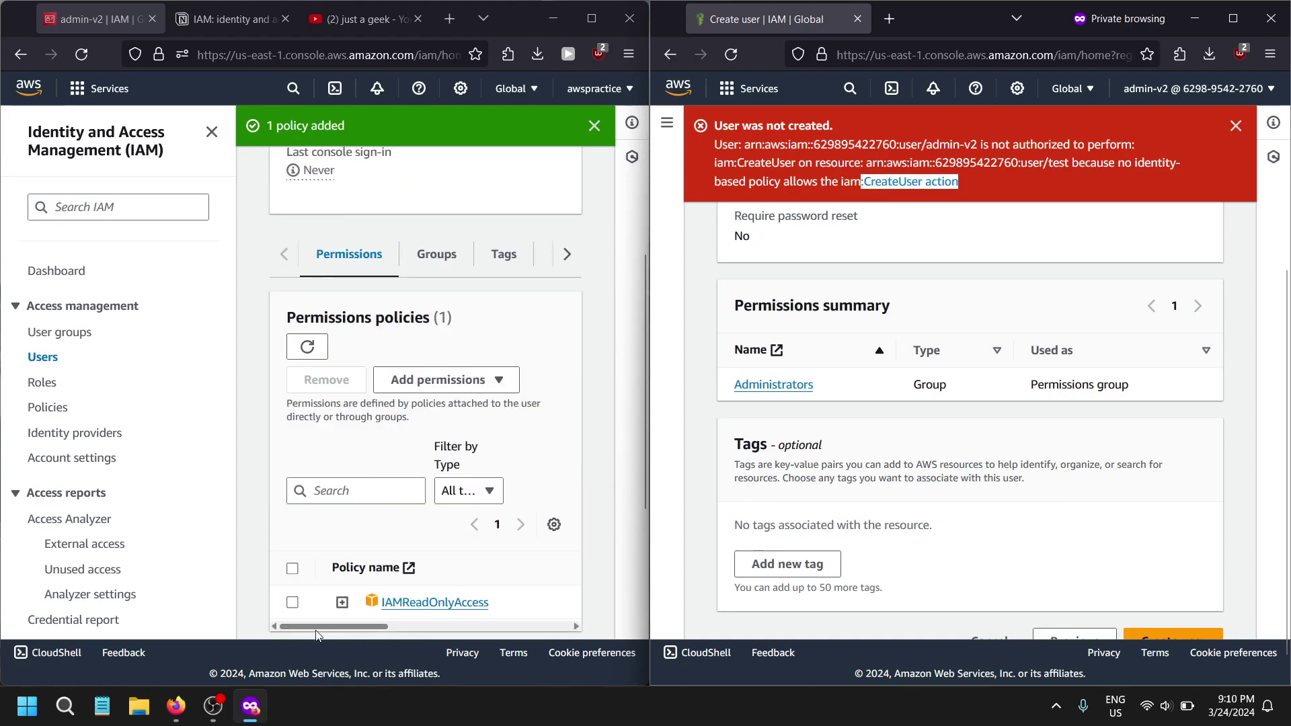
pyautogui.scroll(4, 501, 363)
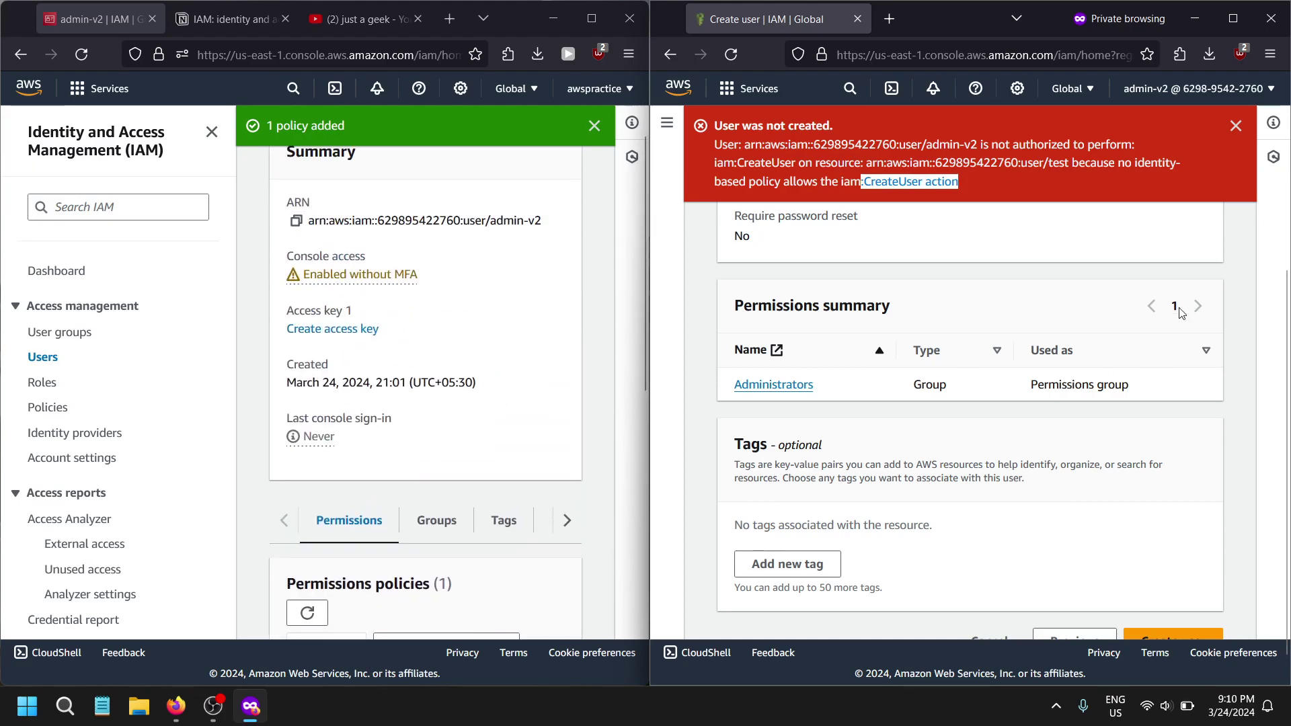
pyautogui.scroll(-1, 1110, 569)
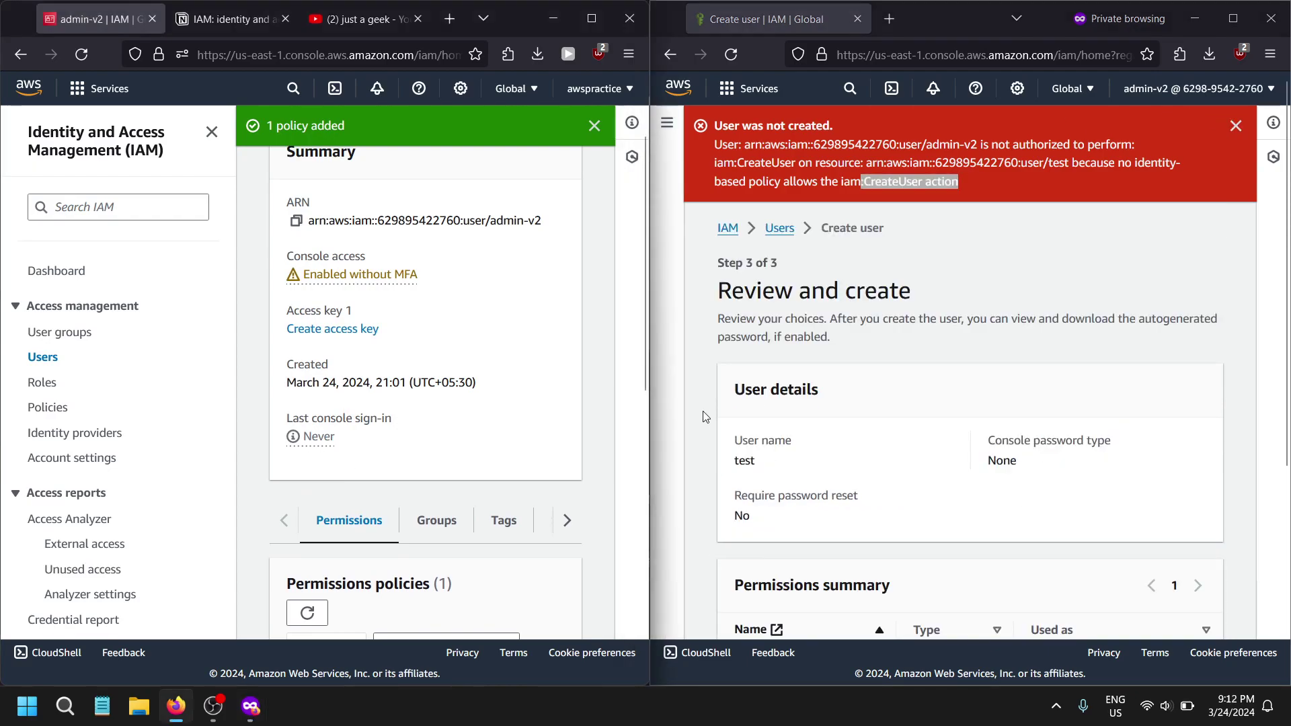
pyautogui.scroll(2, 540, 445)
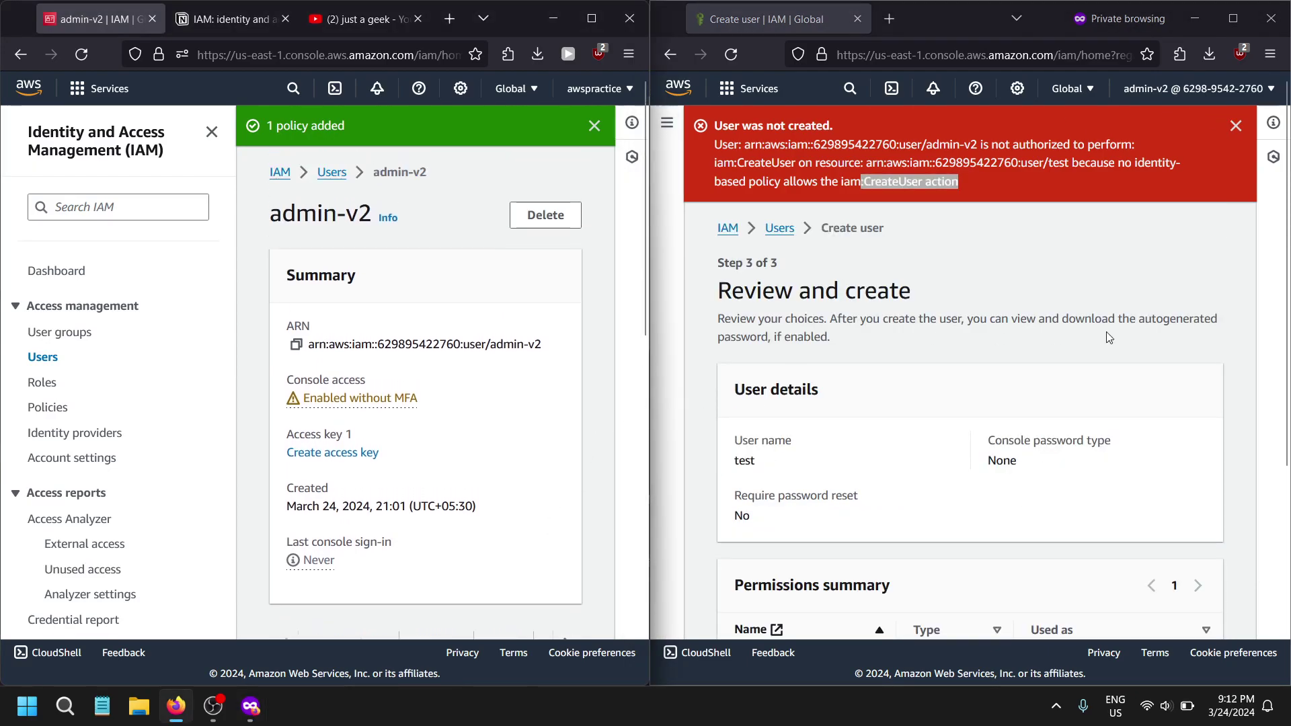
pyautogui.scroll(-10, 425, 282)
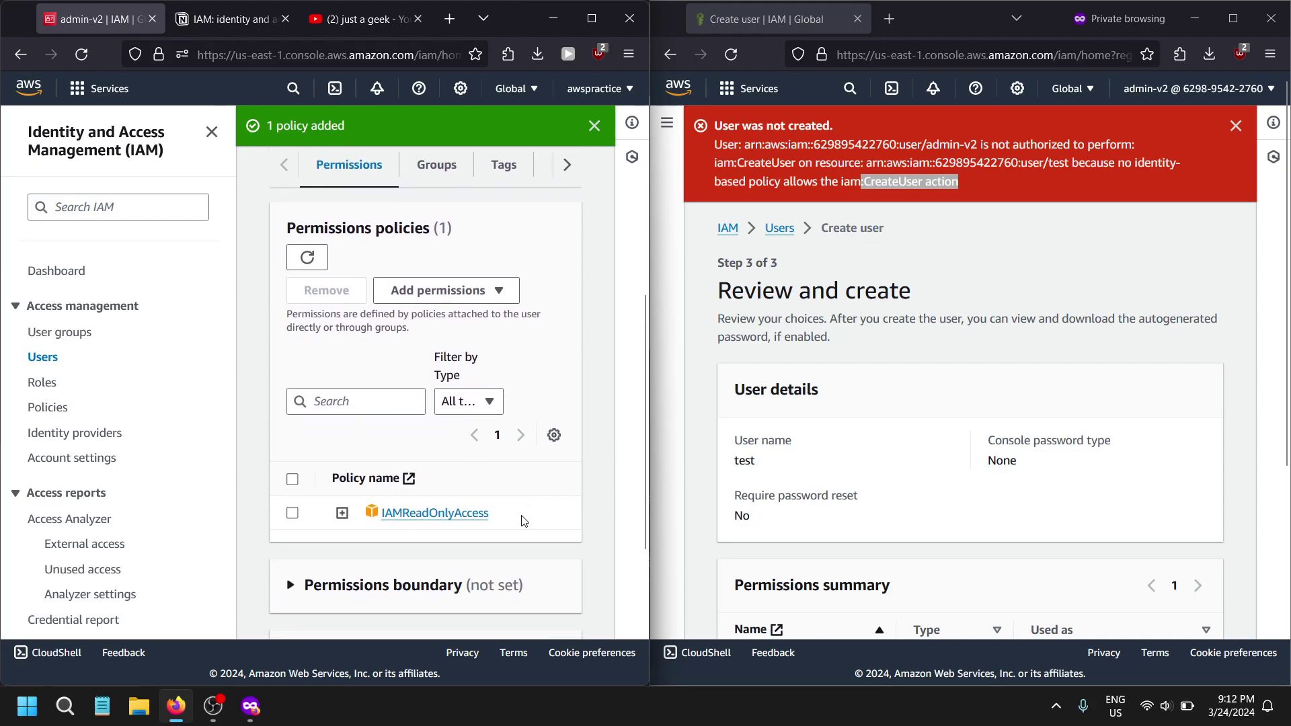
pyautogui.scroll(3, 424, 281)
# - Remove the IAMReadOnlyAccess policy from user admin-v2
pyautogui.click(591, 19)
pyautogui.click(41, 357)
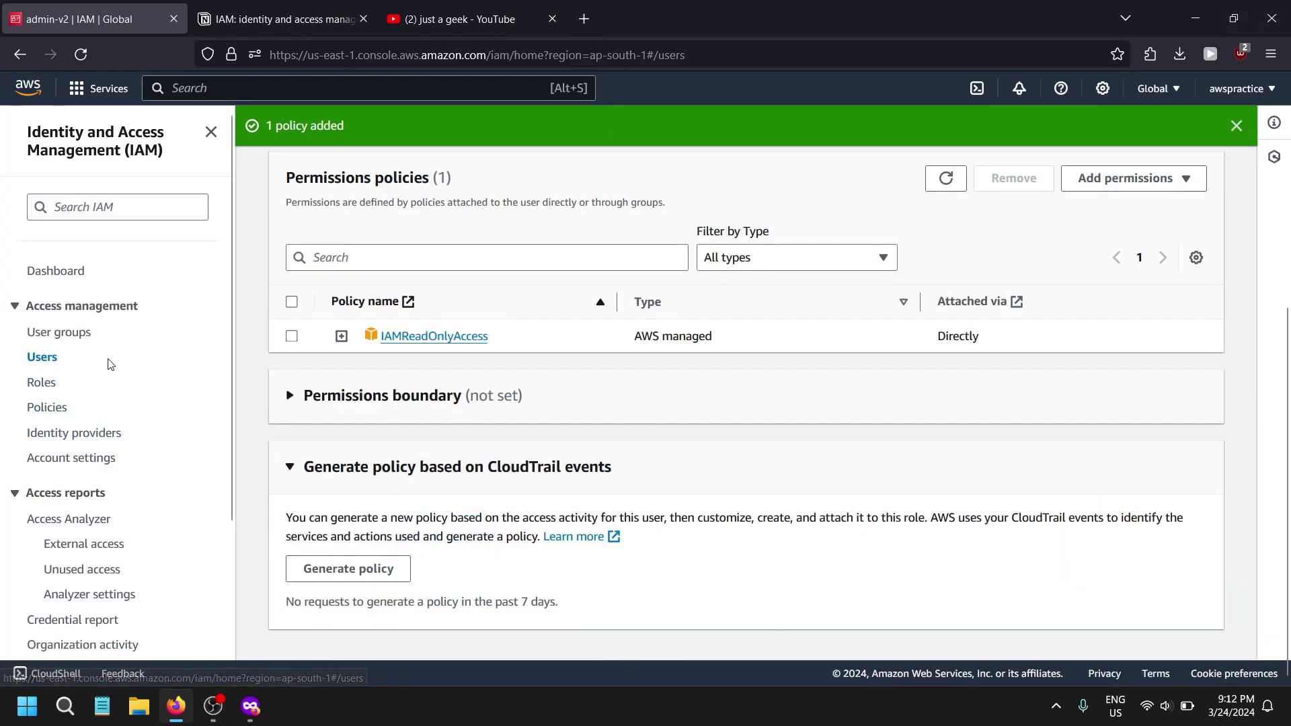
pyautogui.click(344, 369)
pyautogui.scroll(-2, 509, 481)
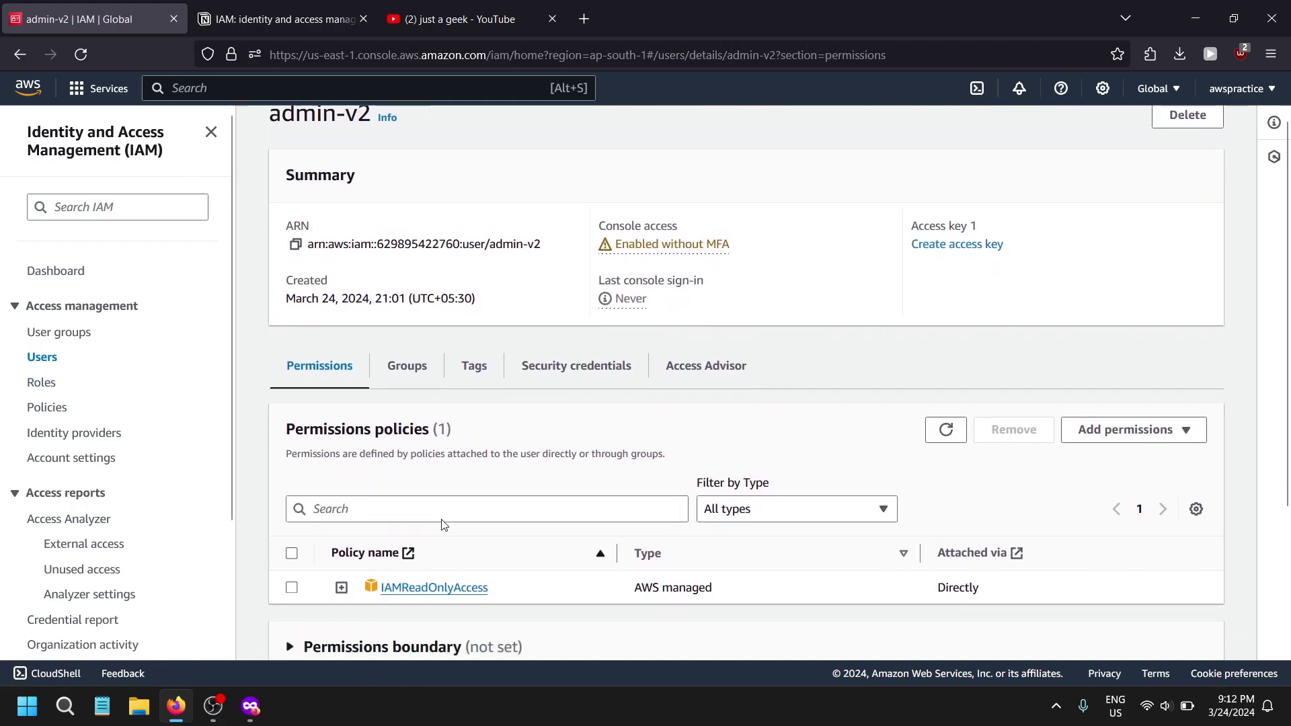
pyautogui.click(292, 490)
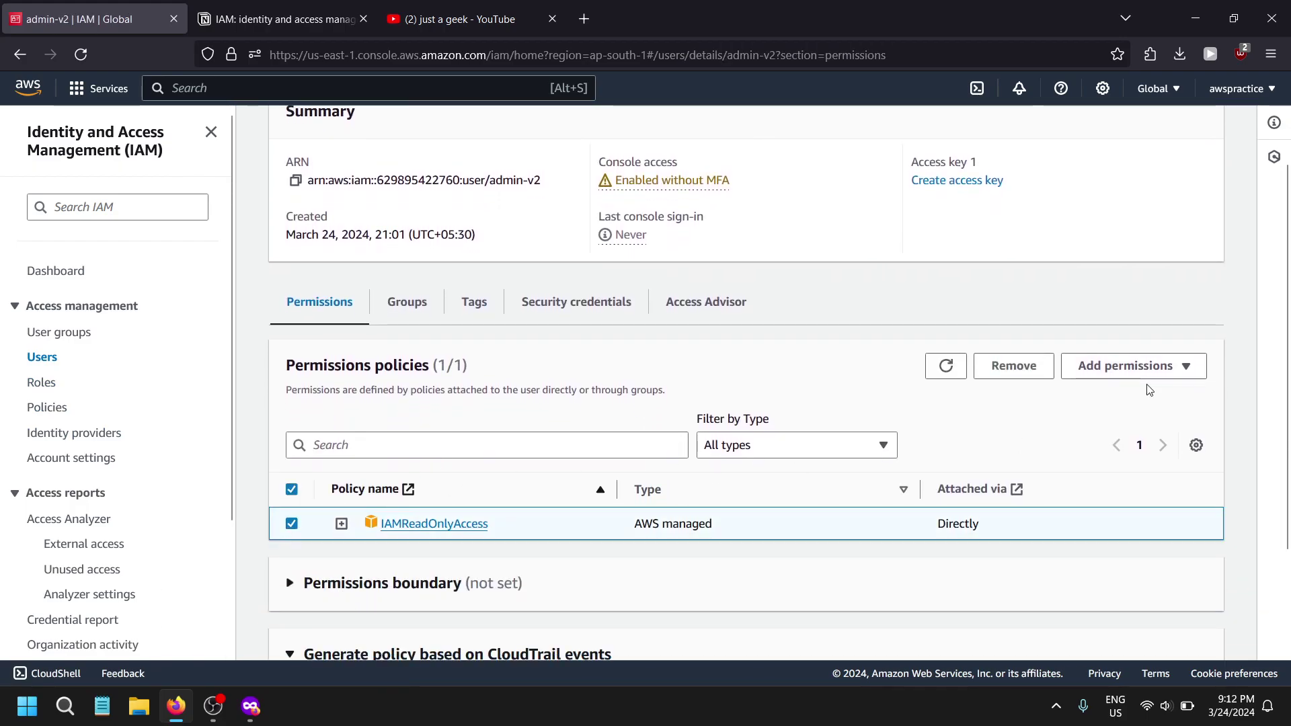
pyautogui.click(1012, 366)
pyautogui.click(818, 444)
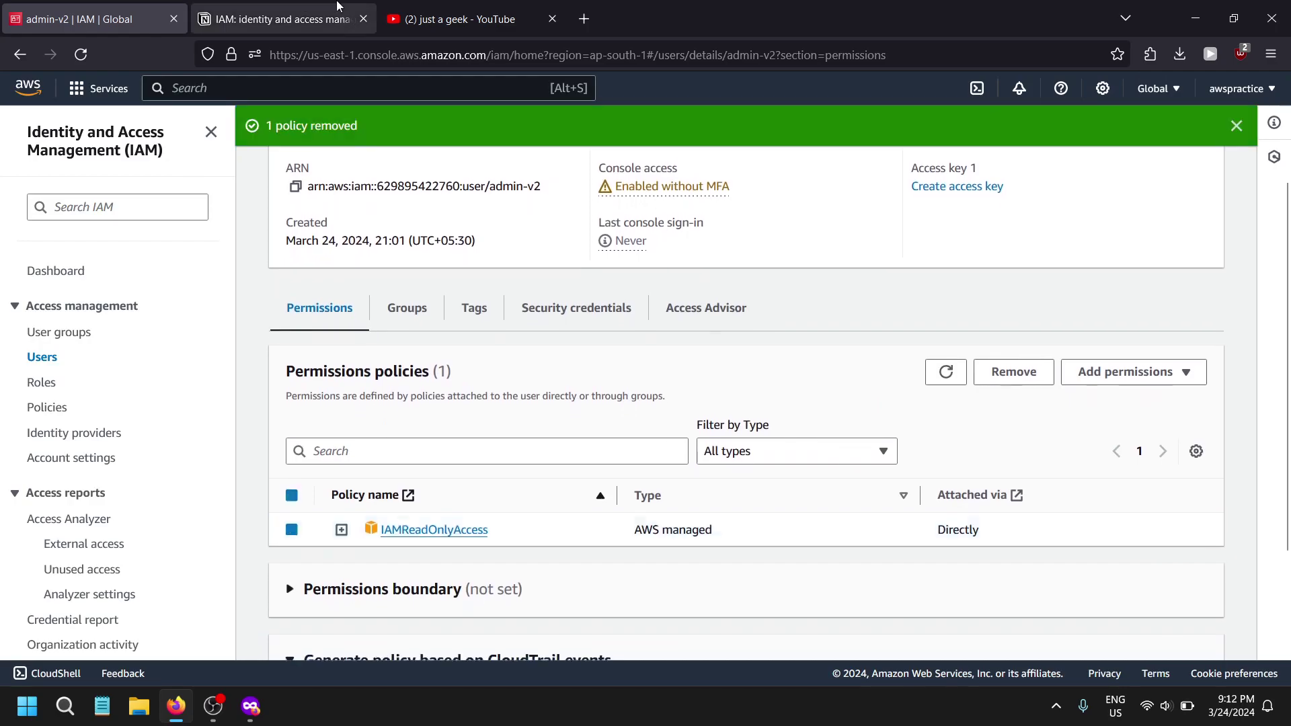
pyautogui.click(334, 9)
pyautogui.click(121, 19)
pyautogui.scroll(2, 377, 398)
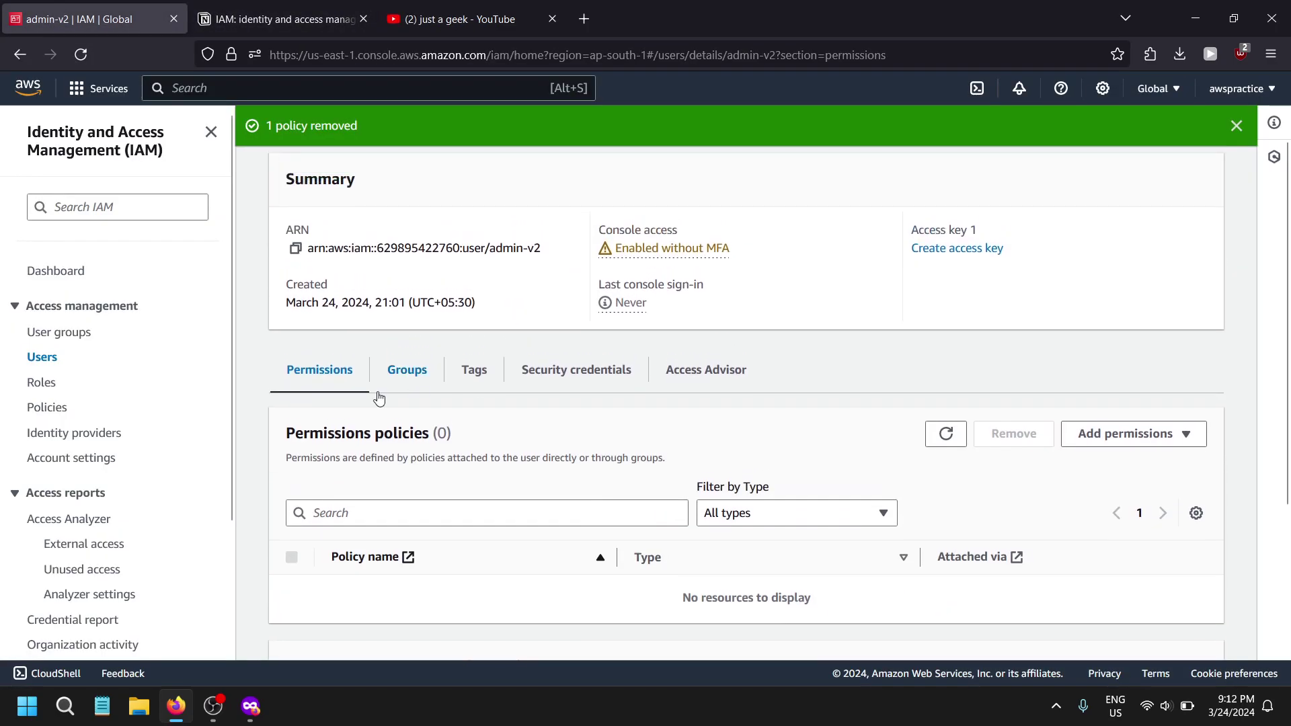
# - Remove IAMReadOnlyAccess from the Administrators group, keeping AdministratorAccess, then view its members
pyautogui.click(56, 333)
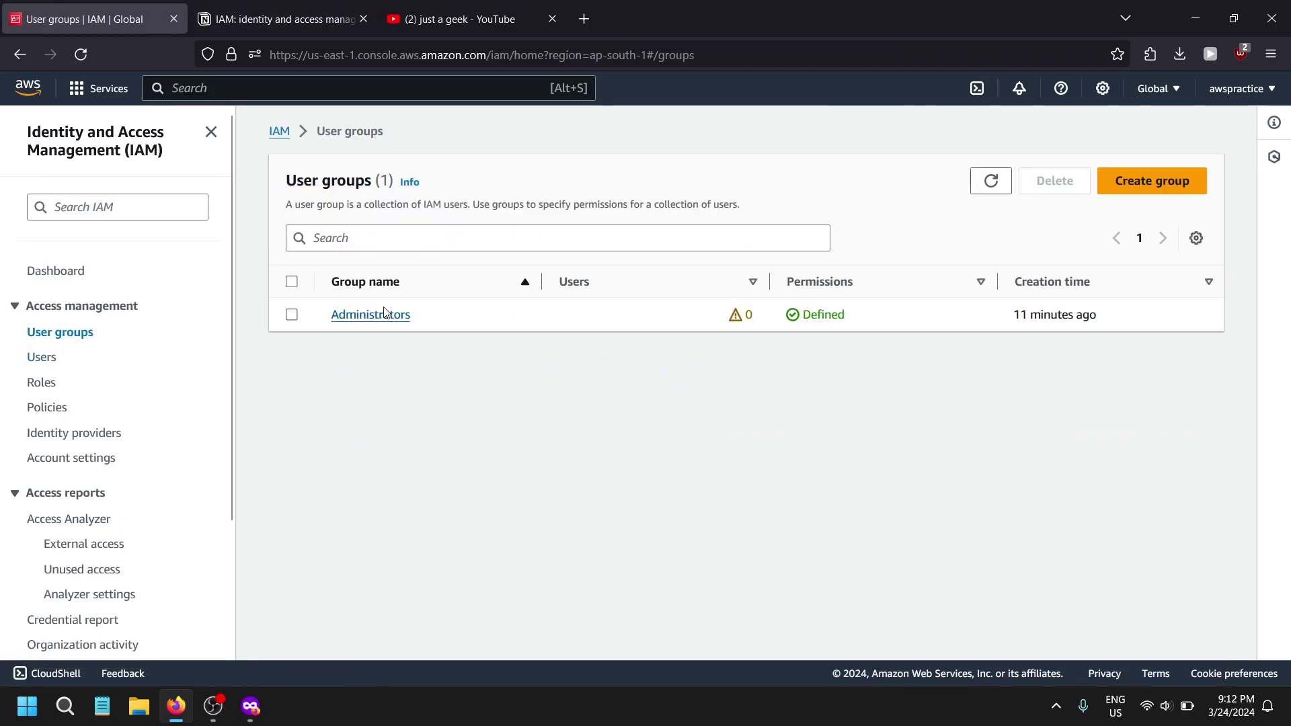
pyautogui.click(350, 316)
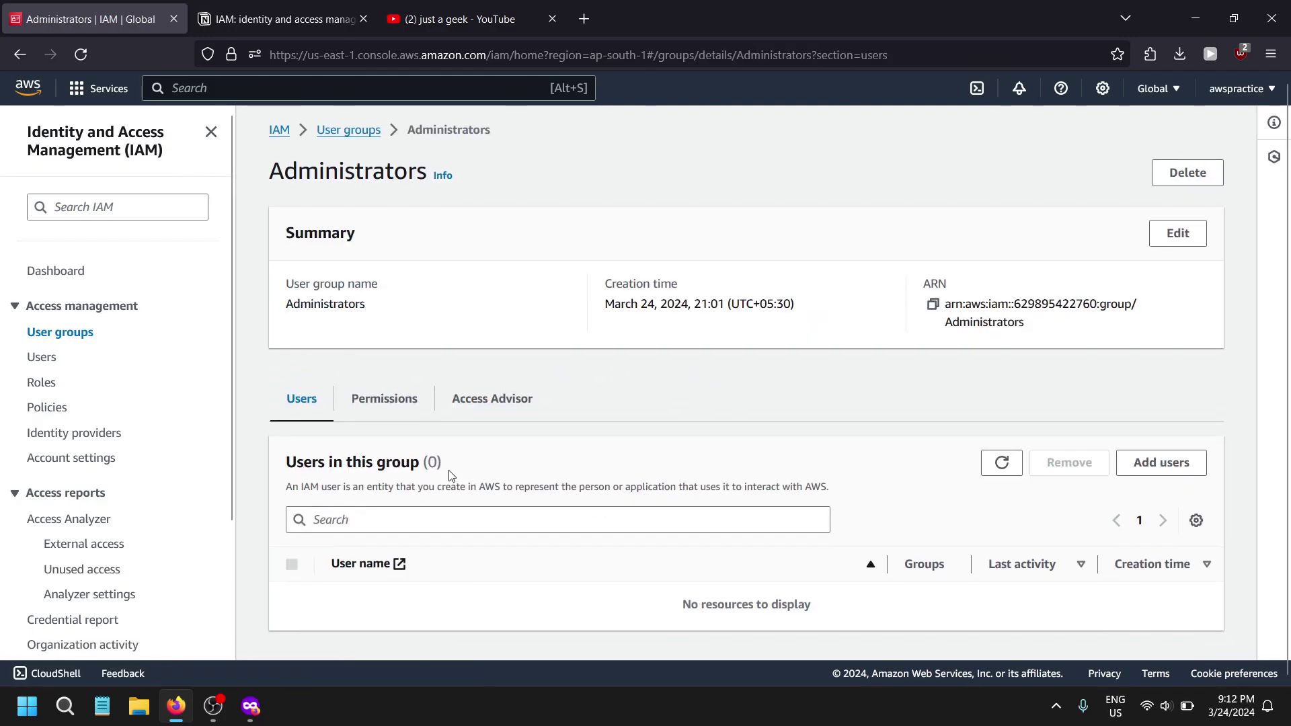
pyautogui.click(367, 399)
pyautogui.scroll(-1, 416, 494)
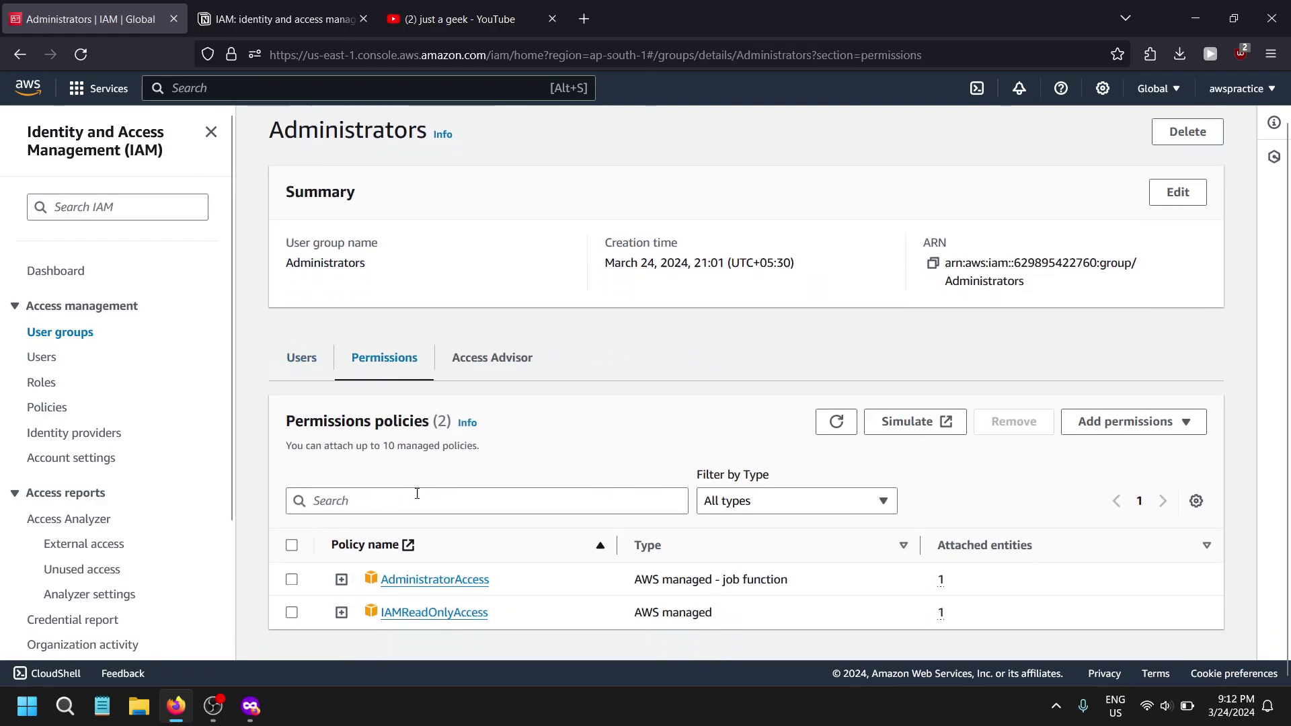
pyautogui.click(294, 579)
pyautogui.click(291, 613)
pyautogui.click(291, 579)
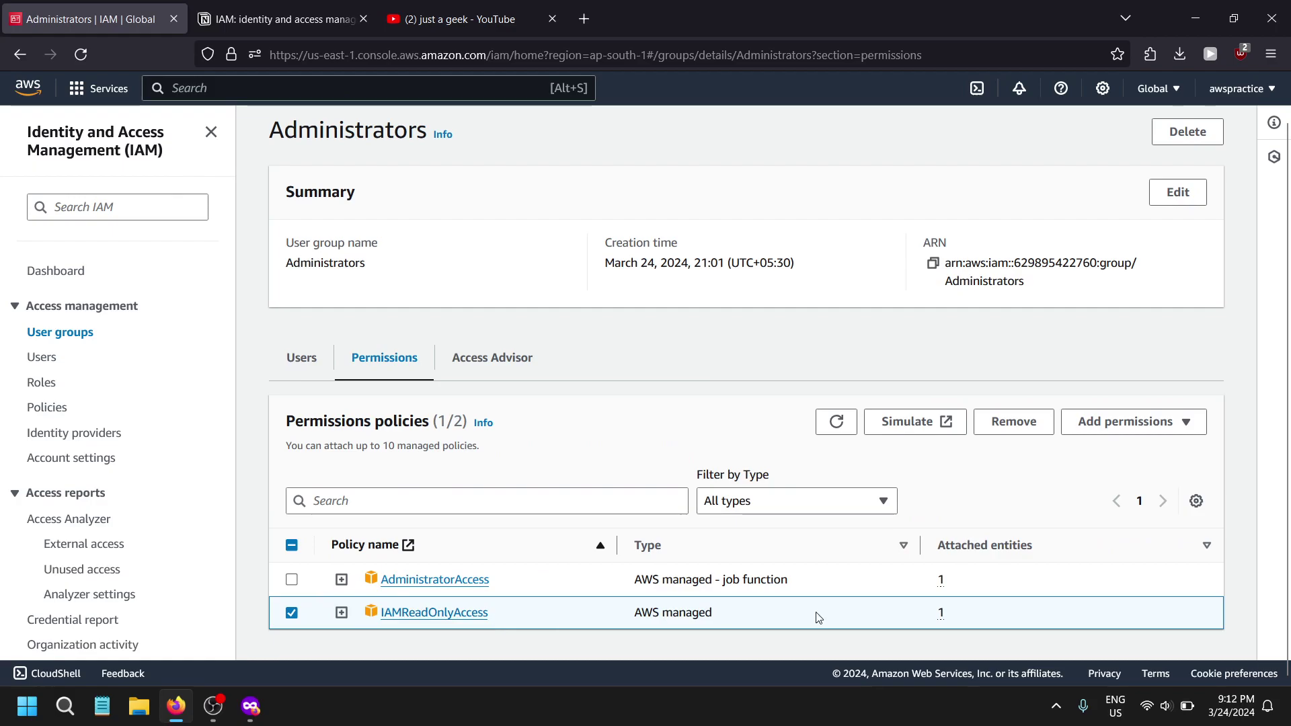
pyautogui.click(1048, 434)
pyautogui.click(840, 431)
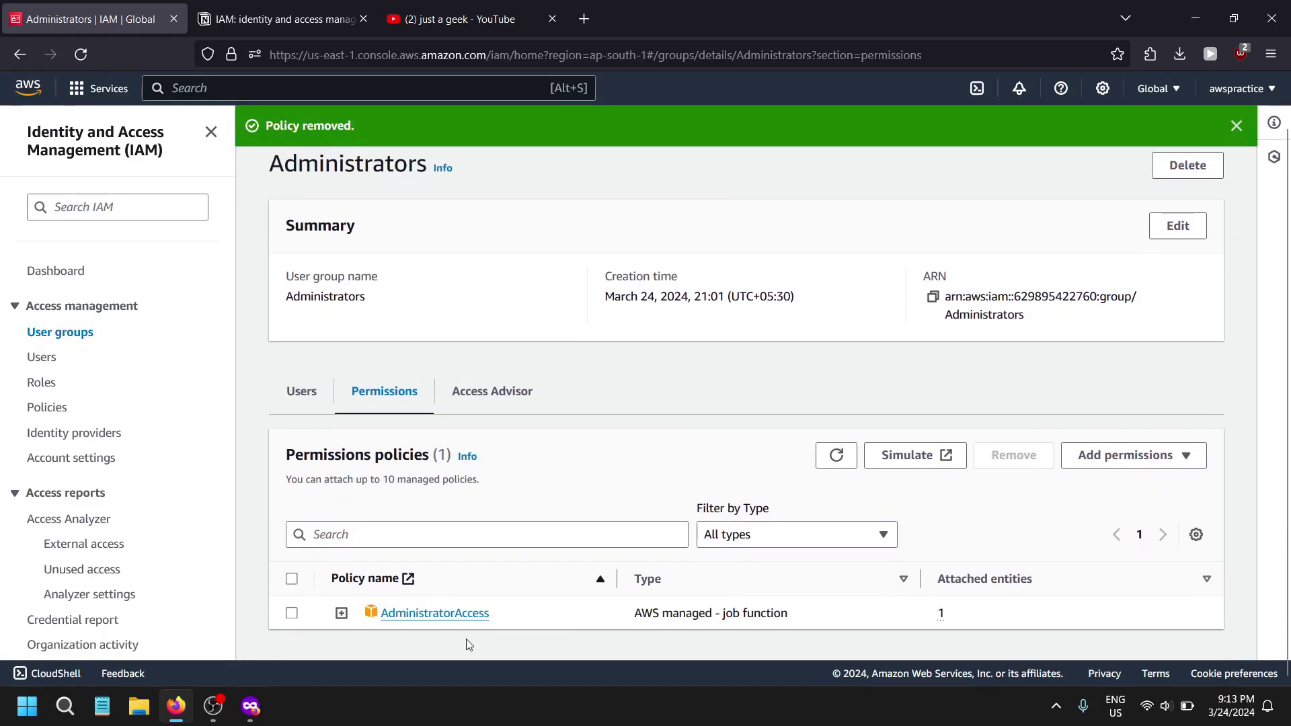
pyautogui.click(301, 391)
# - Add admin-v2 back to Administrators, then switch to the Notion IAM notes and zoom in
pyautogui.click(1161, 458)
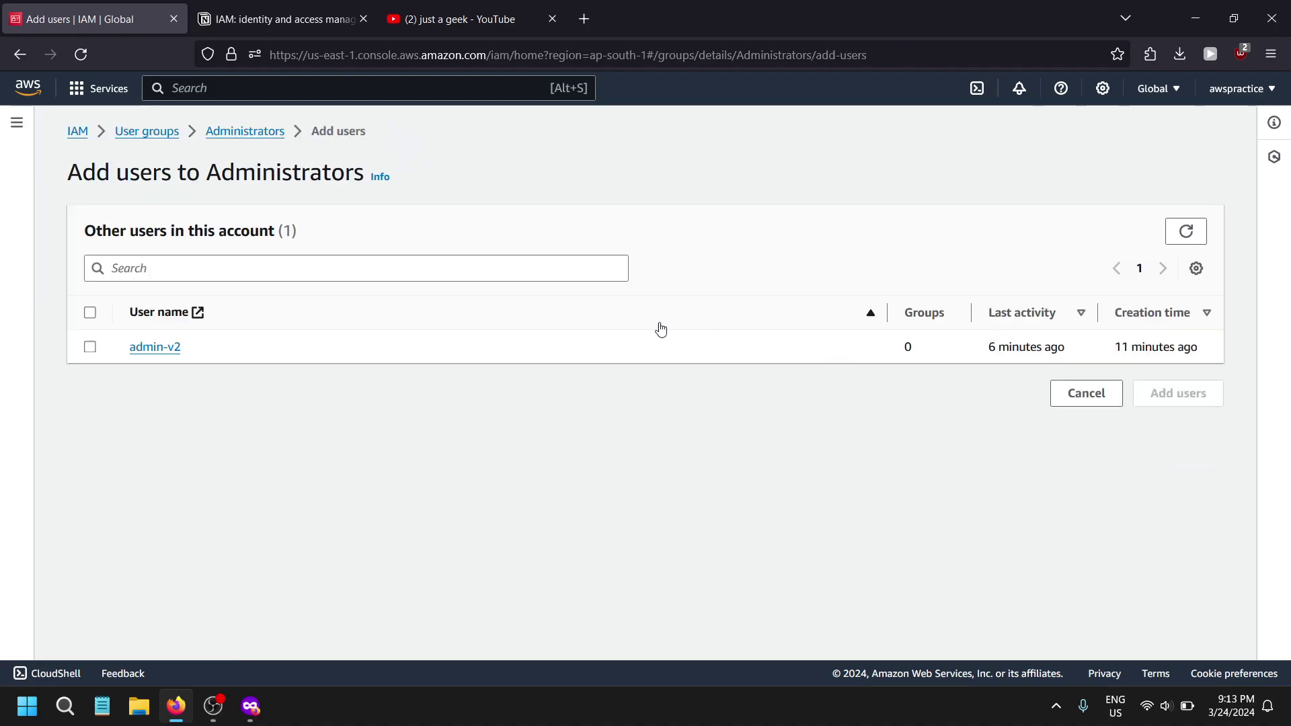
pyautogui.click(90, 346)
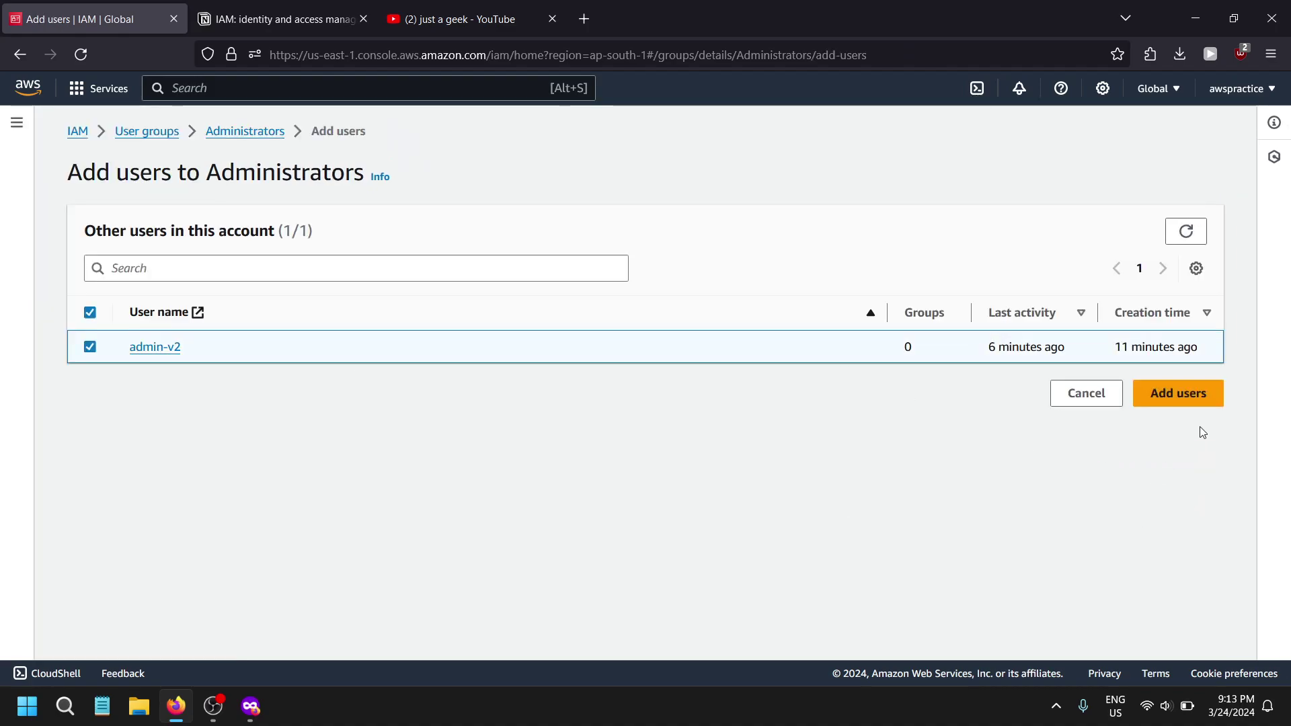
pyautogui.click(1180, 395)
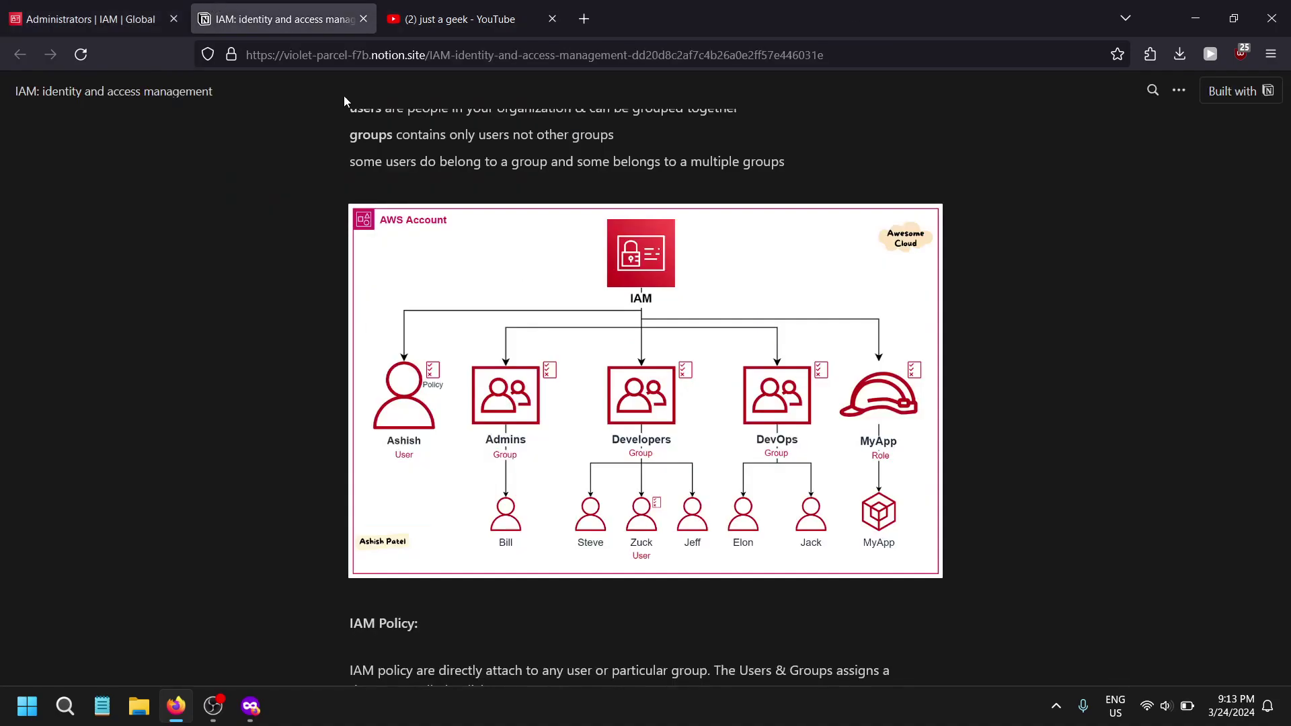
pyautogui.click(282, 15)
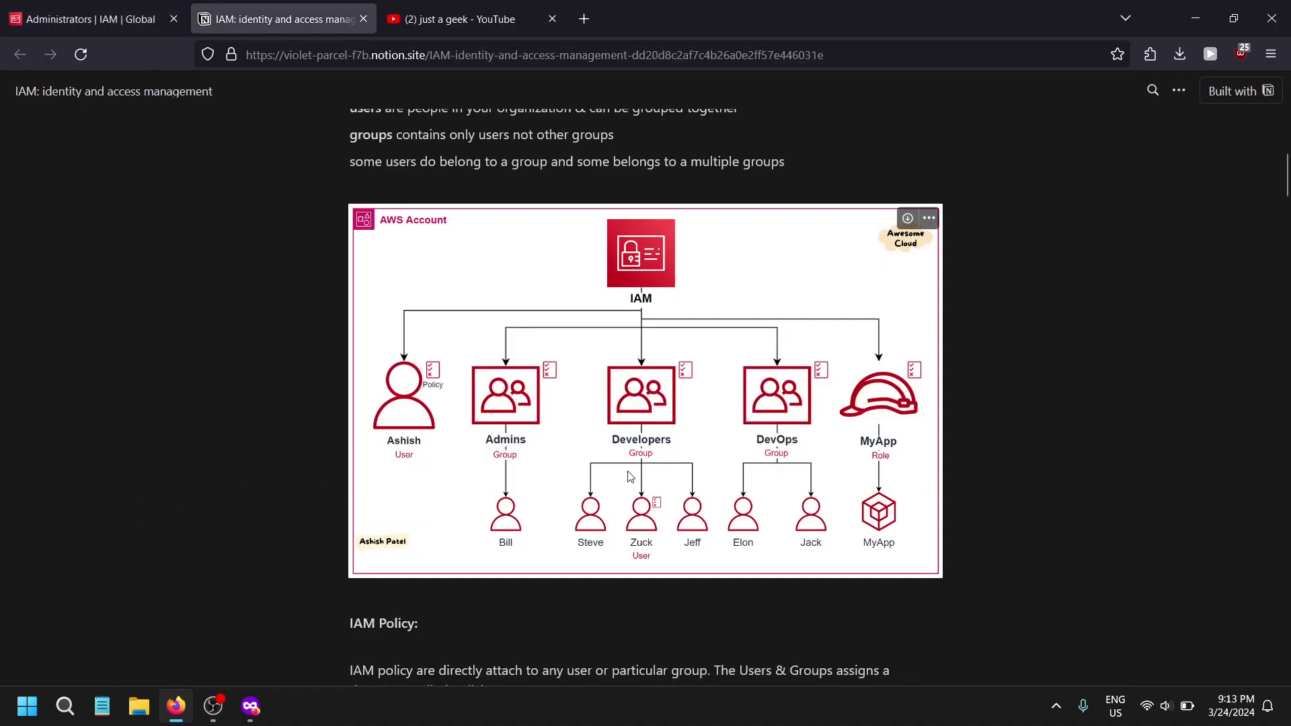
pyautogui.hotkey('ctrl', '+')
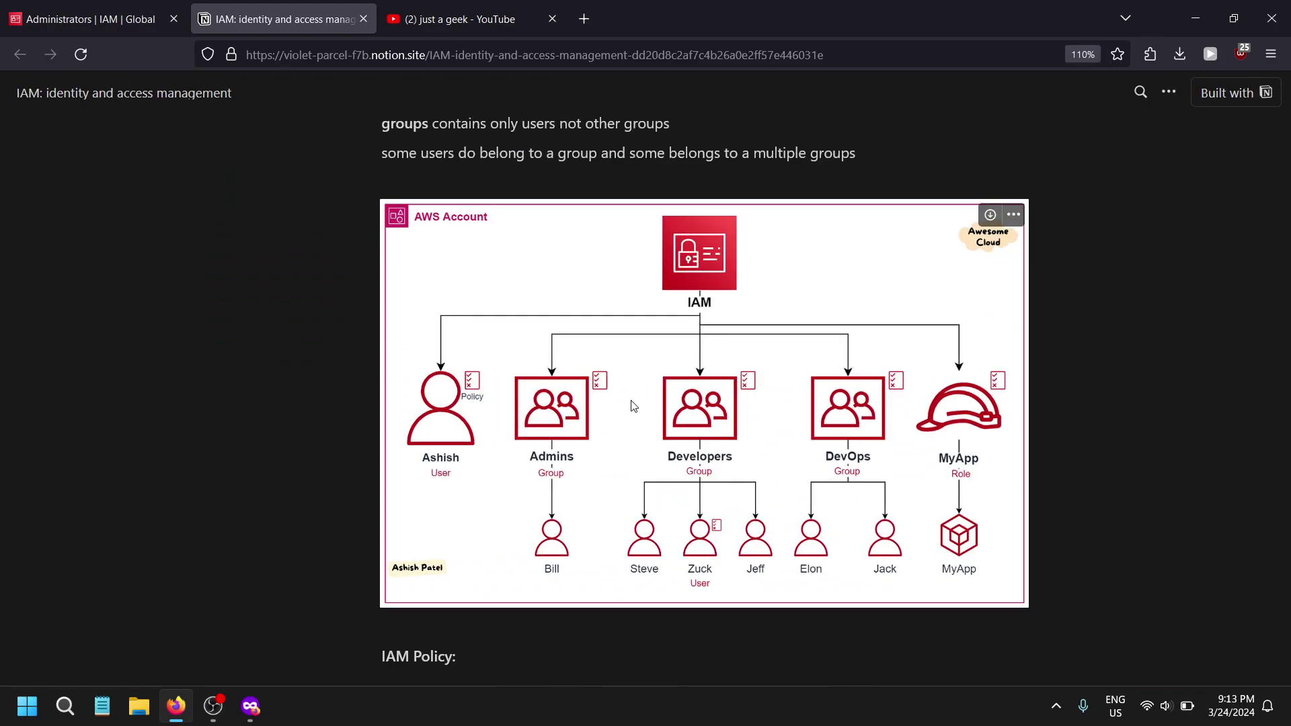
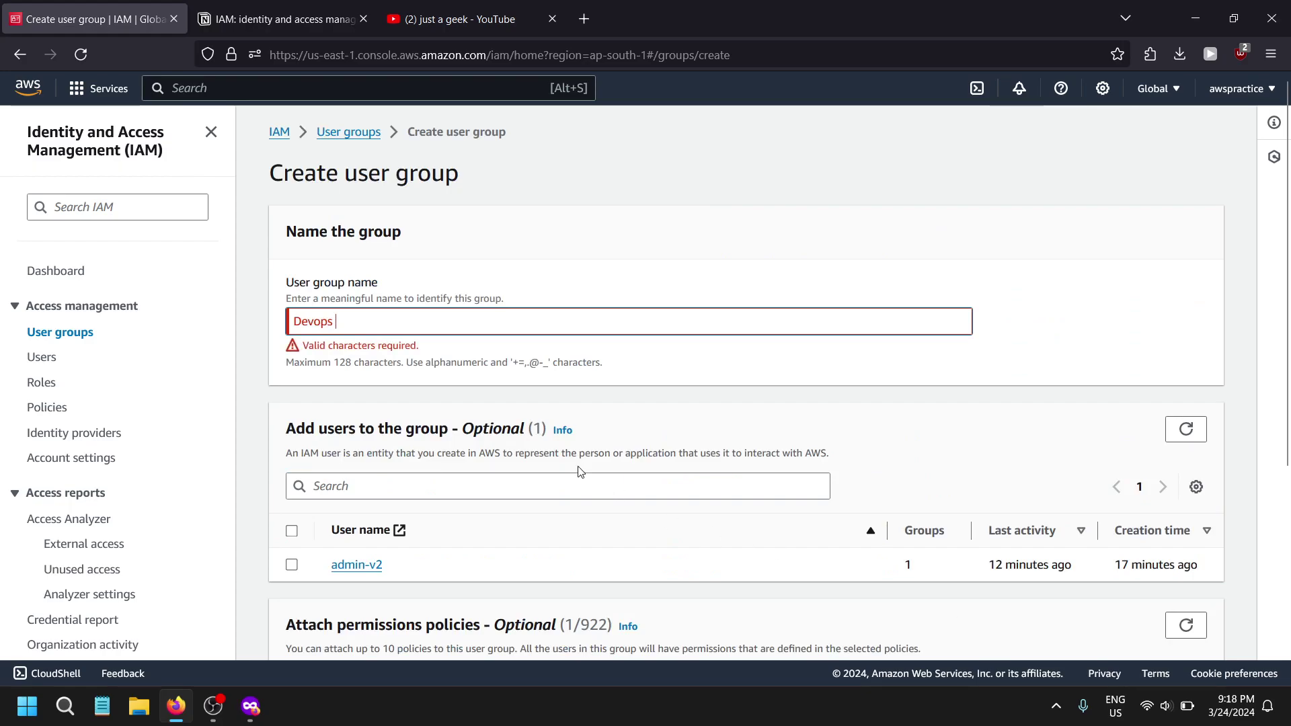
# - Create the Devops group with AmazonDevOpsGuruFullAccess and bring up the IAM Users list
pyautogui.scroll(-4, 431, 385)
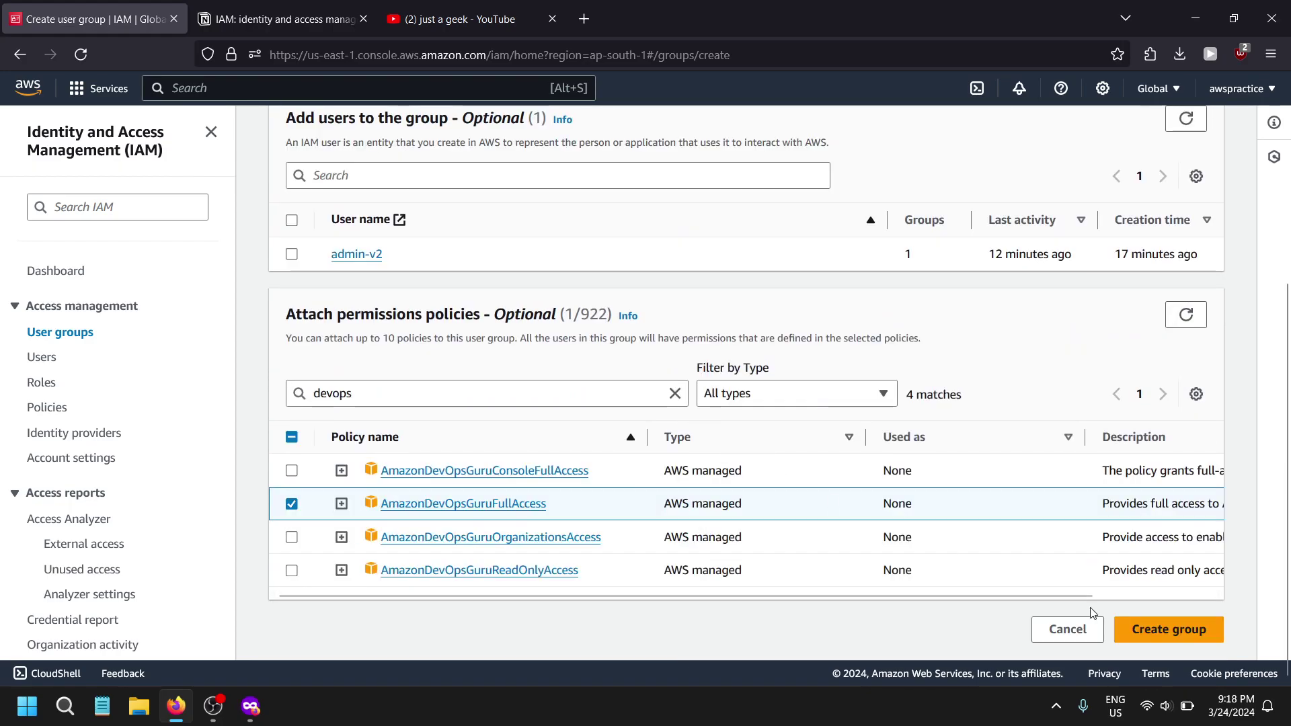
pyautogui.click(1165, 644)
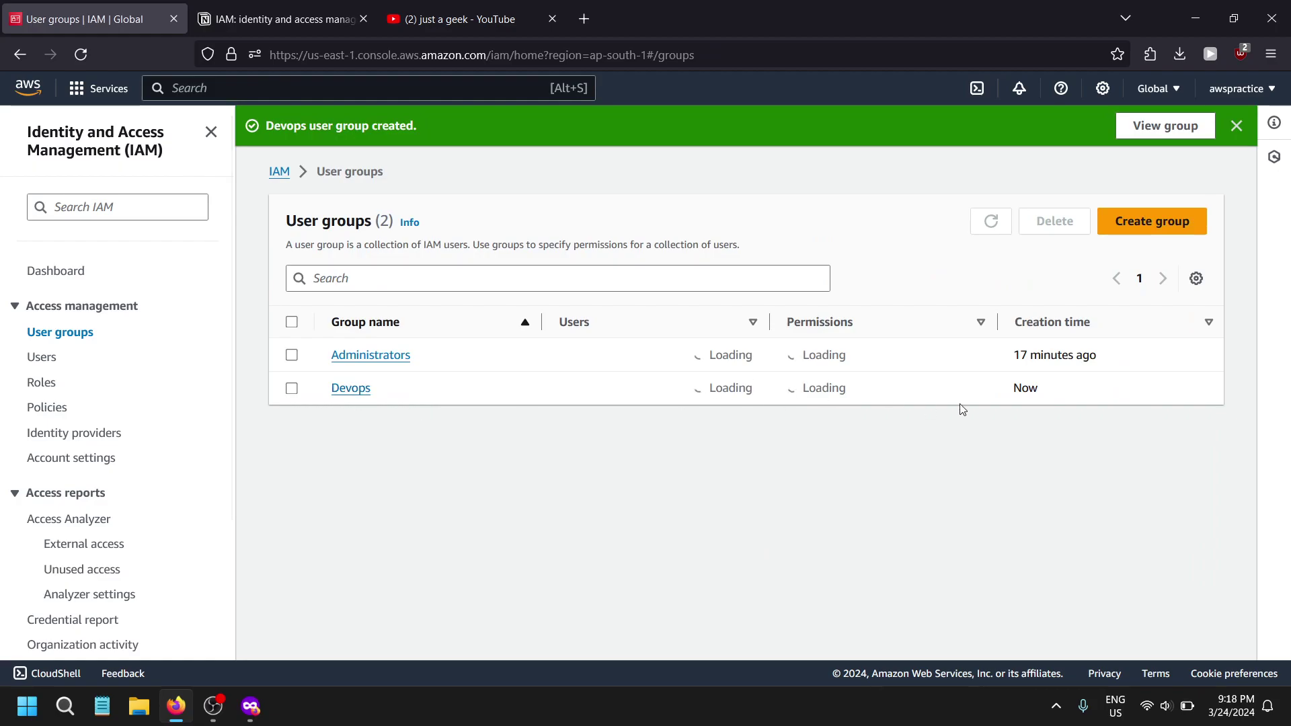
pyautogui.click(43, 361)
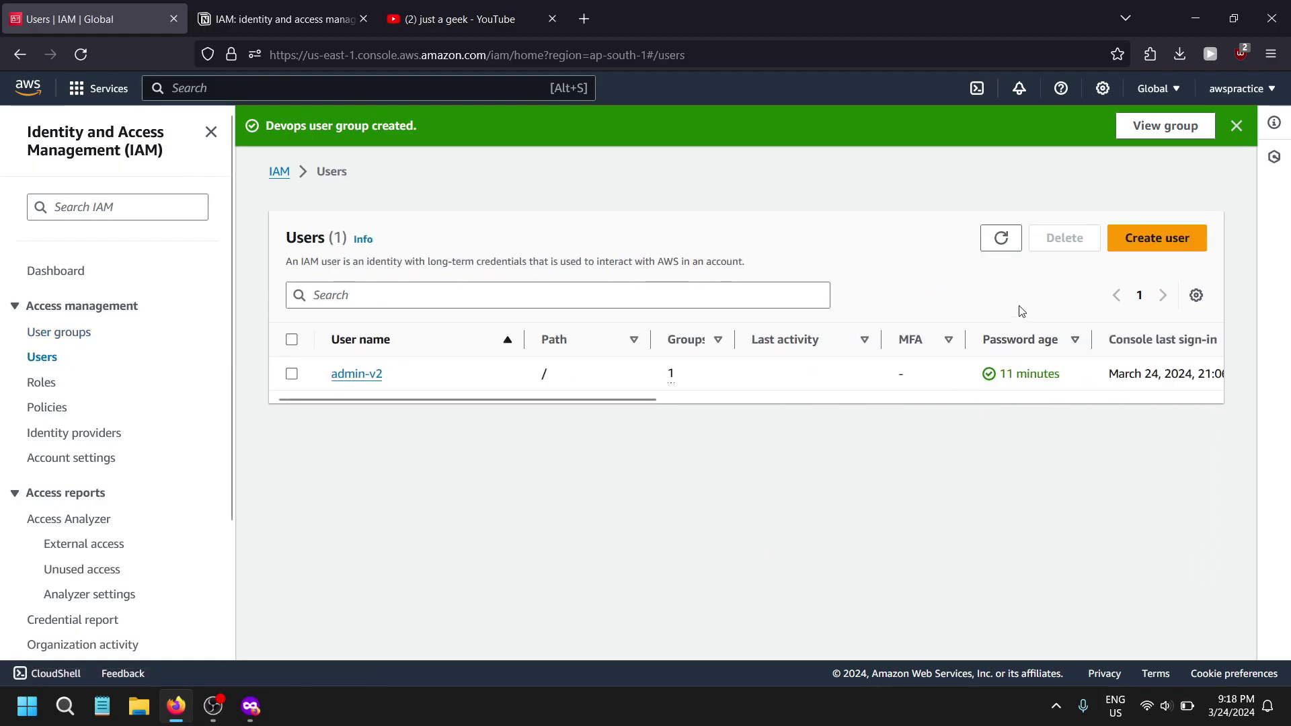
# - Start a new IAM user and name it bob after checking the Notion notes
pyautogui.click(1156, 240)
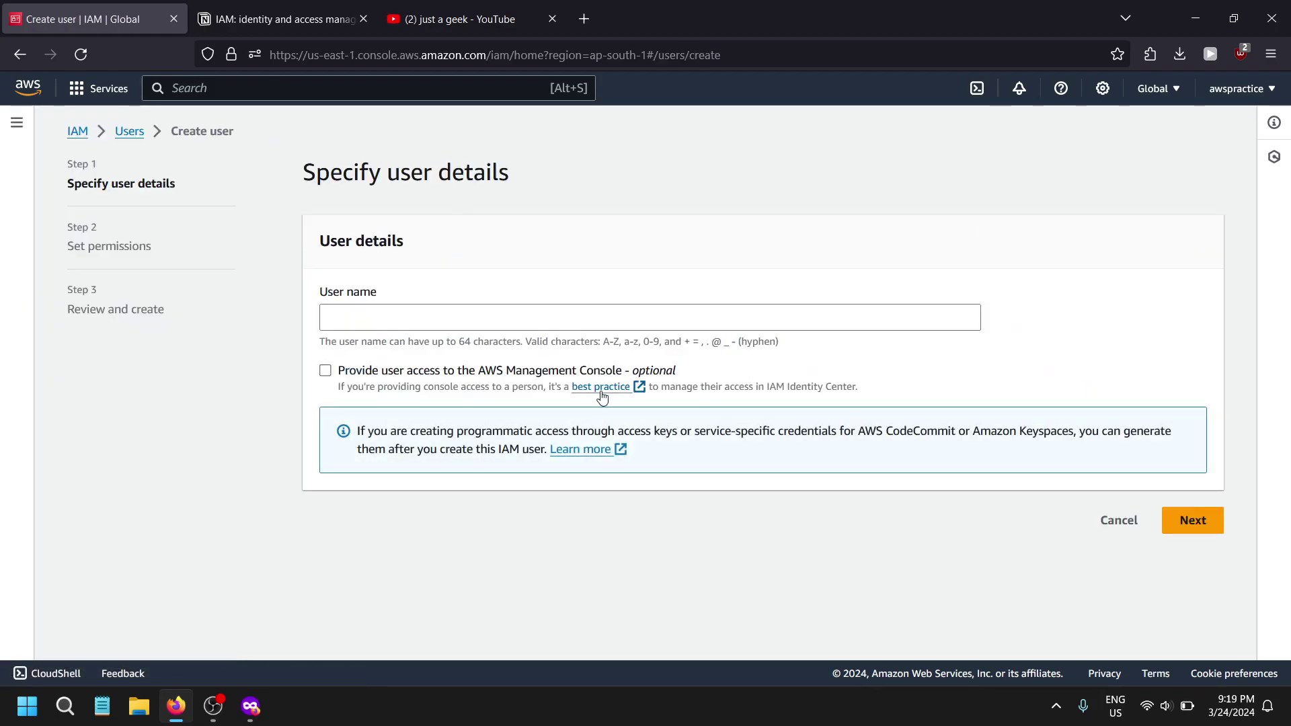
pyautogui.click(480, 314)
pyautogui.write('dev')
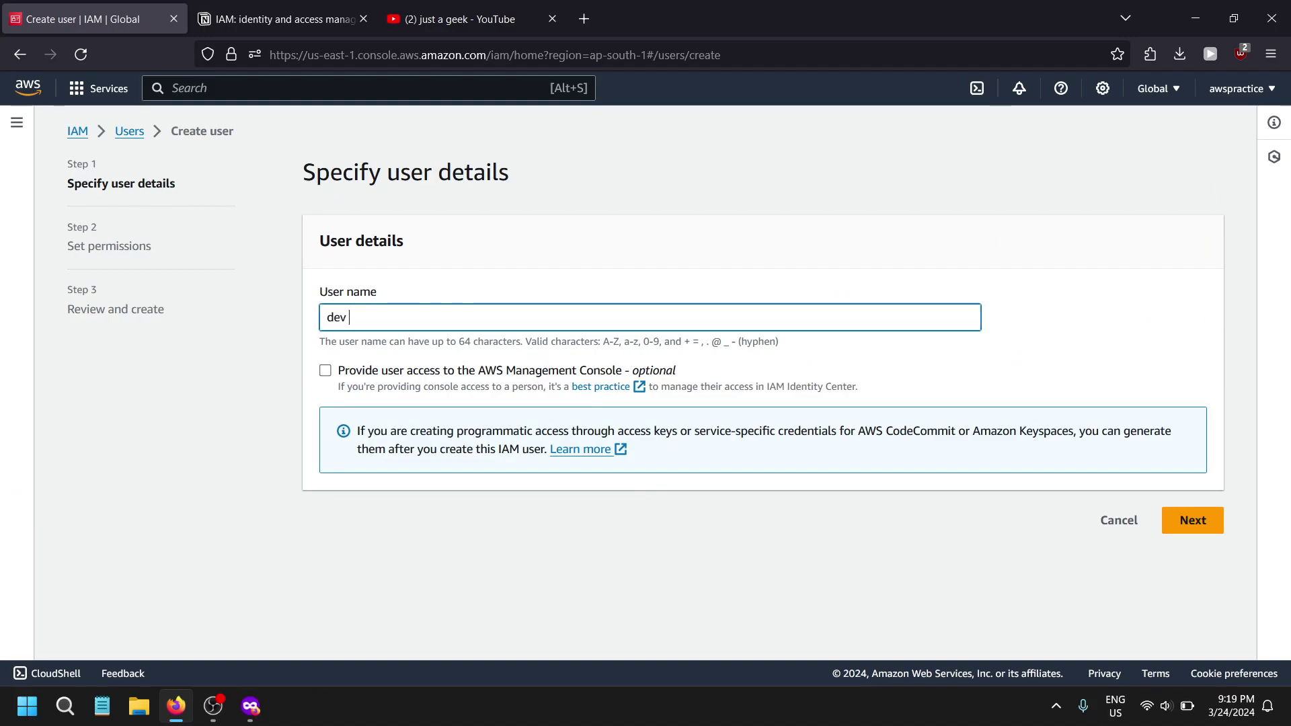
pyautogui.hotkey('alt', 'Tab')
pyautogui.hotkey('alt', 'Tab')
pyautogui.hotkey('ctrl', 'Tab')
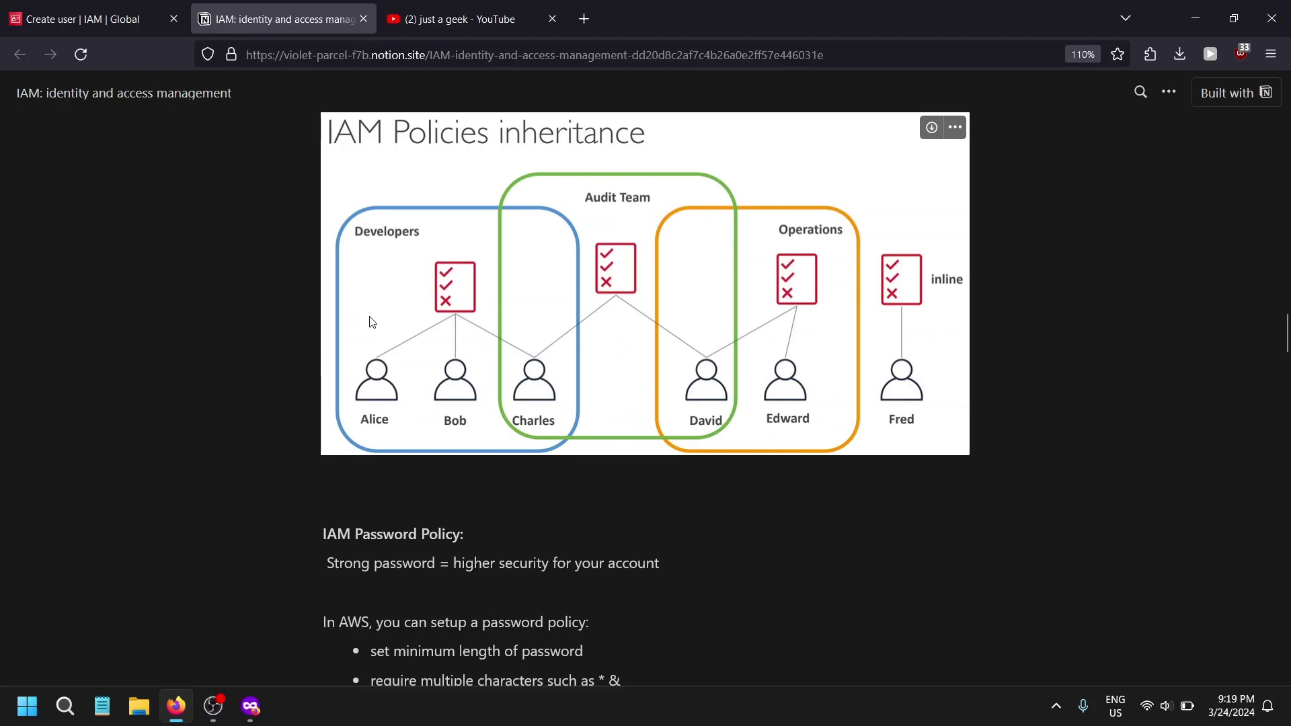
pyautogui.hotkey('ctrl', 'shift', 'Tab')
pyautogui.hotkey('ctrl', 'Tab')
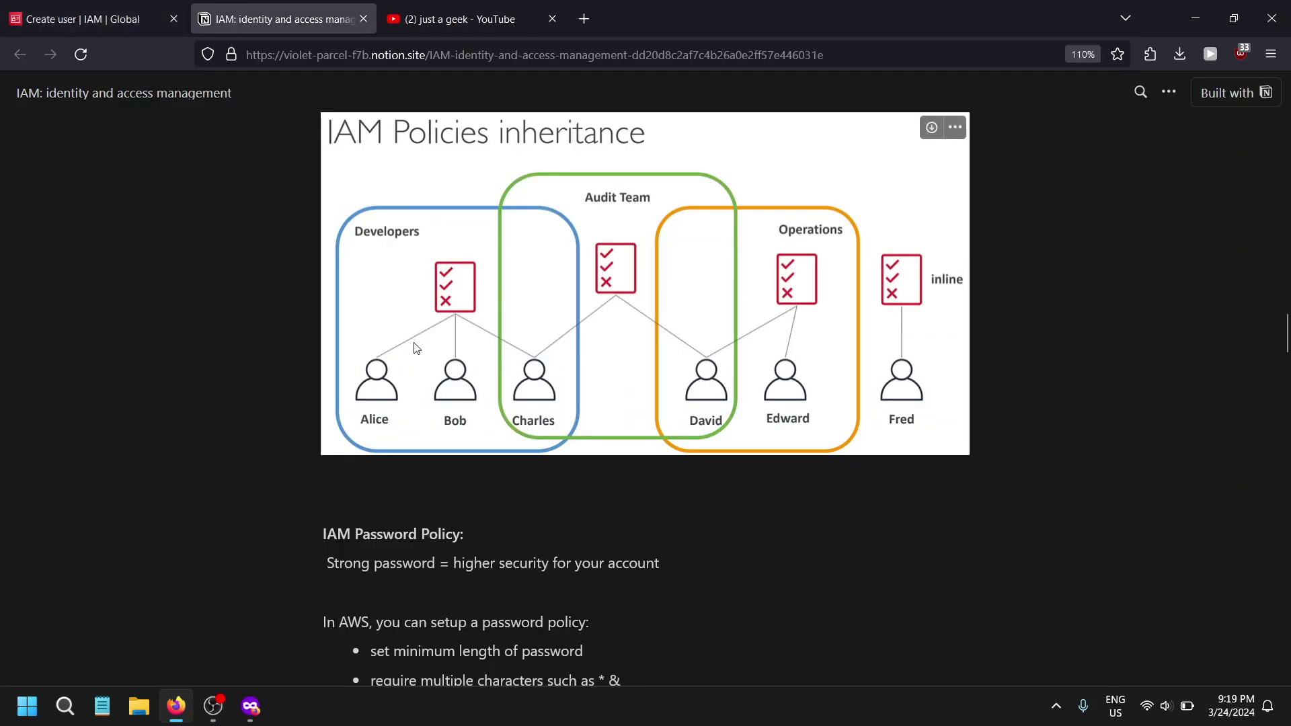
pyautogui.click(77, 7)
pyautogui.hotkey('ctrl', 'a')
pyautogui.write('bob')
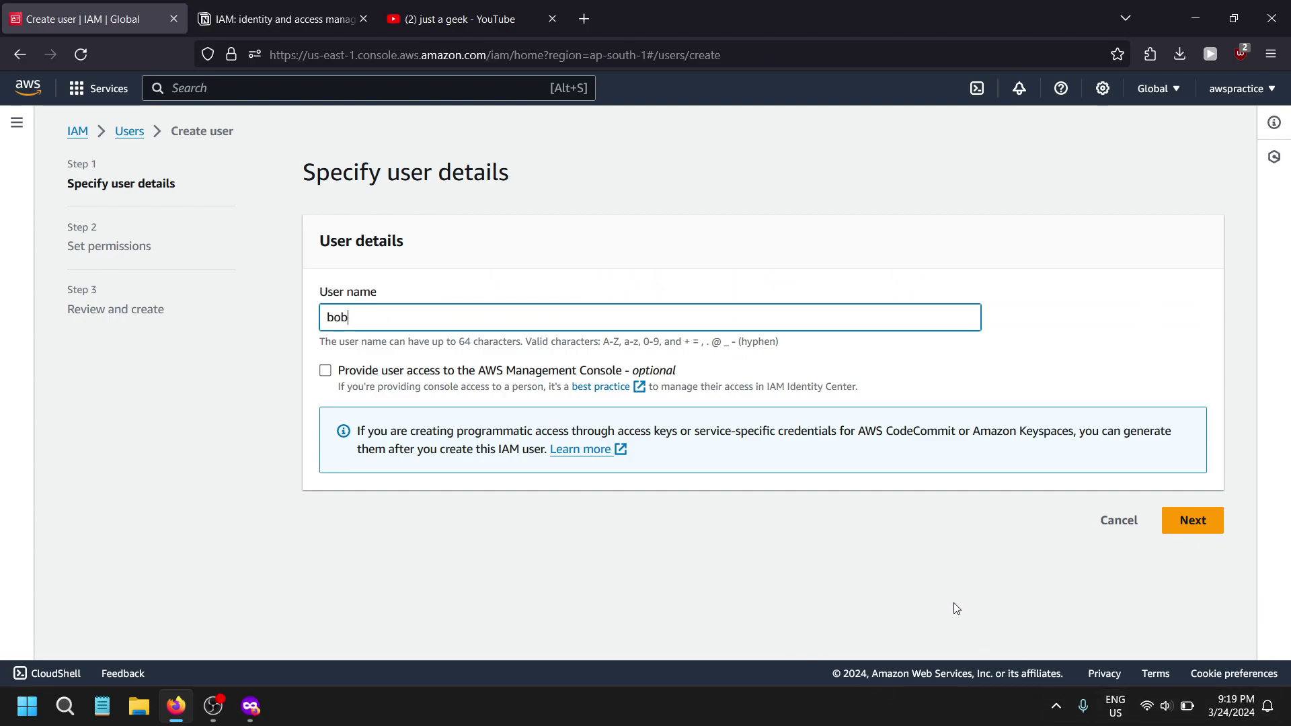
# - Add bob to the Devops group and create the user
pyautogui.click(1177, 519)
pyautogui.scroll(-2, 463, 593)
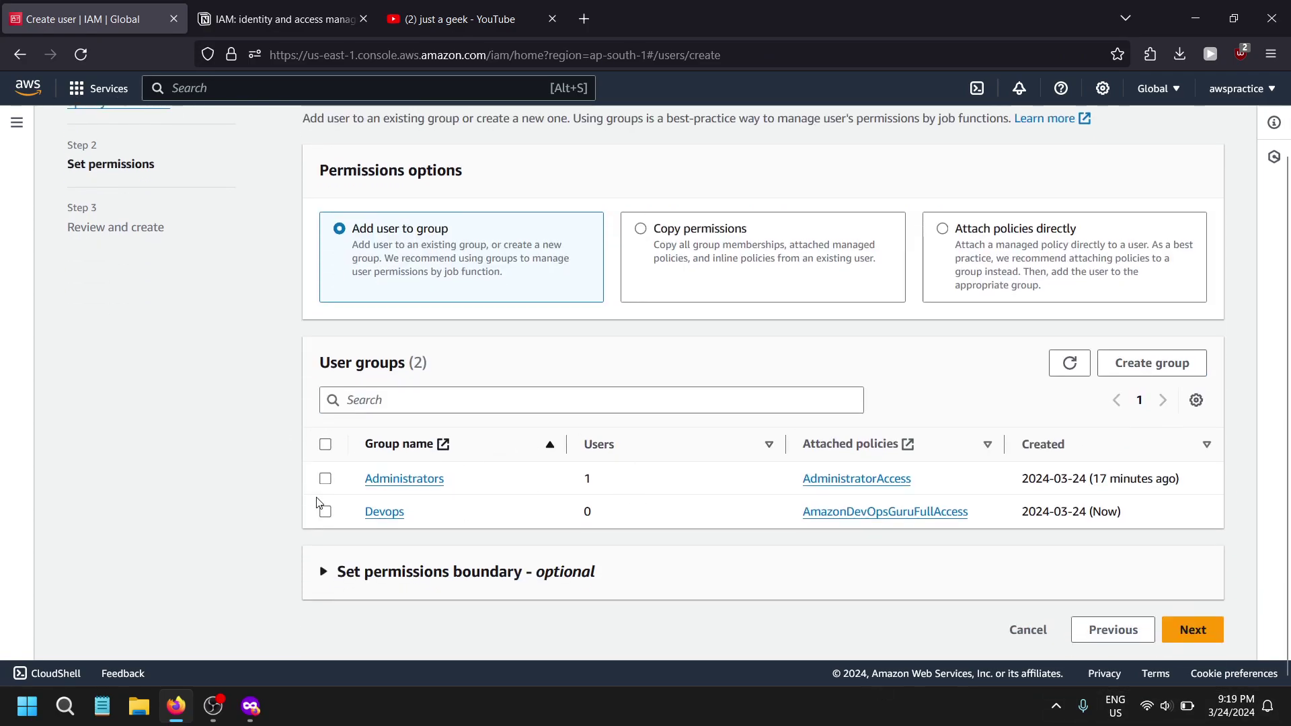
pyautogui.click(325, 513)
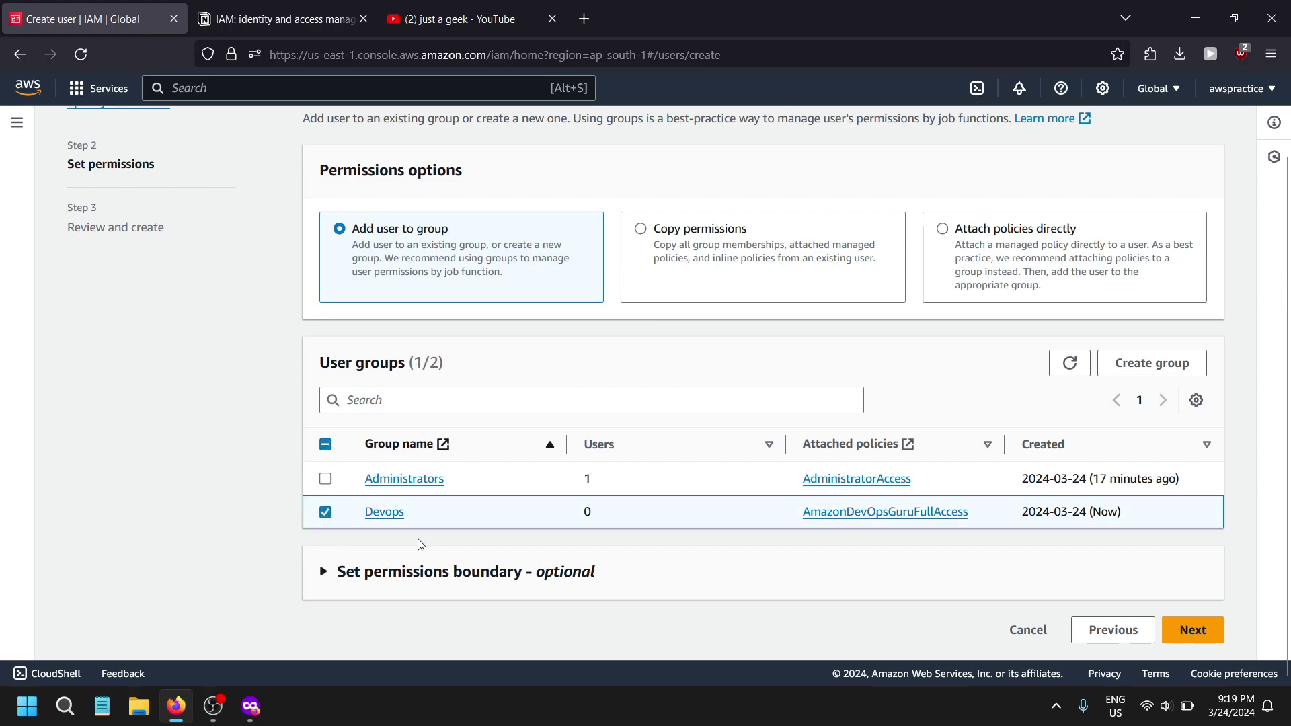
pyautogui.click(1185, 628)
pyautogui.scroll(-3, 402, 436)
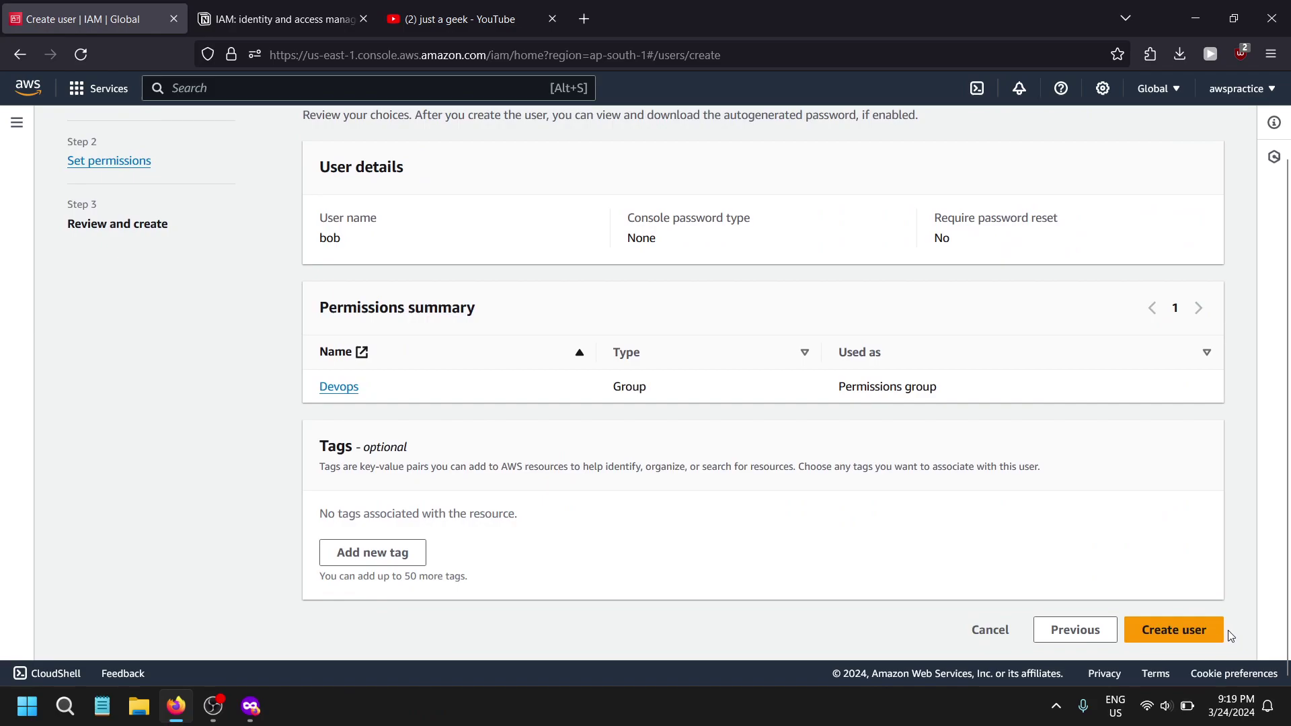
pyautogui.click(1190, 632)
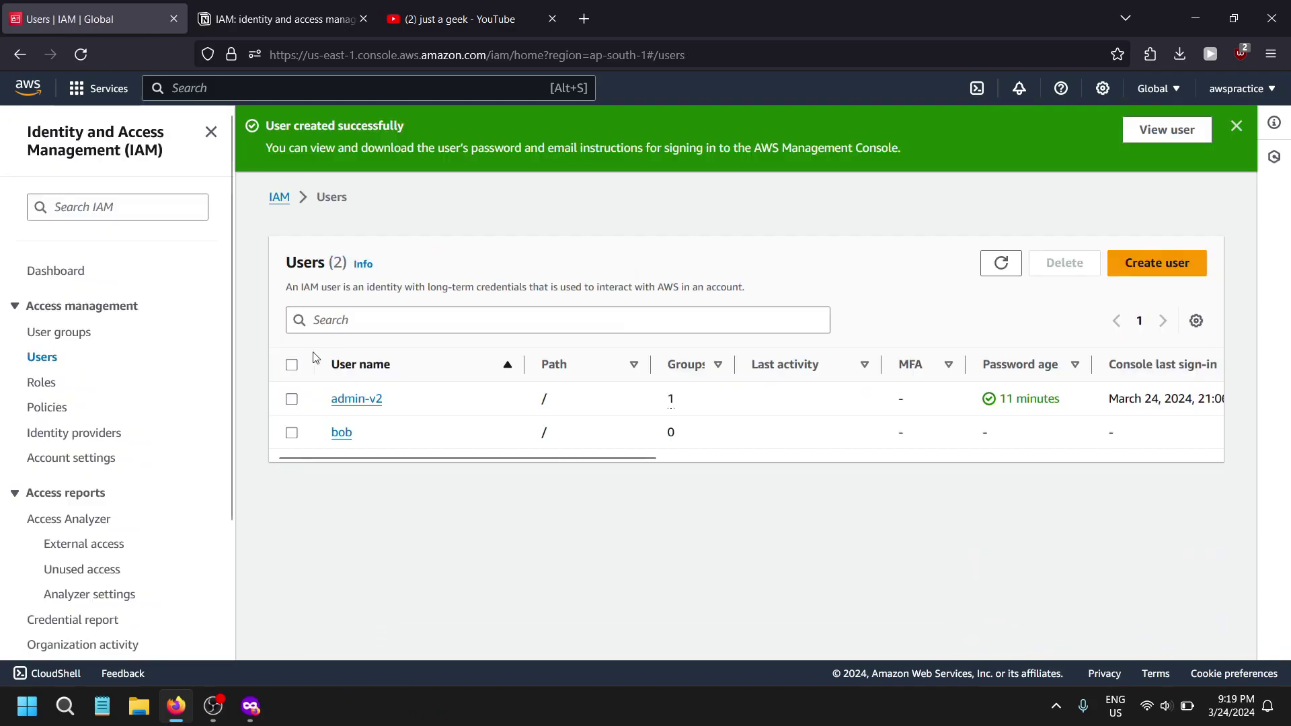
pyautogui.click(334, 432)
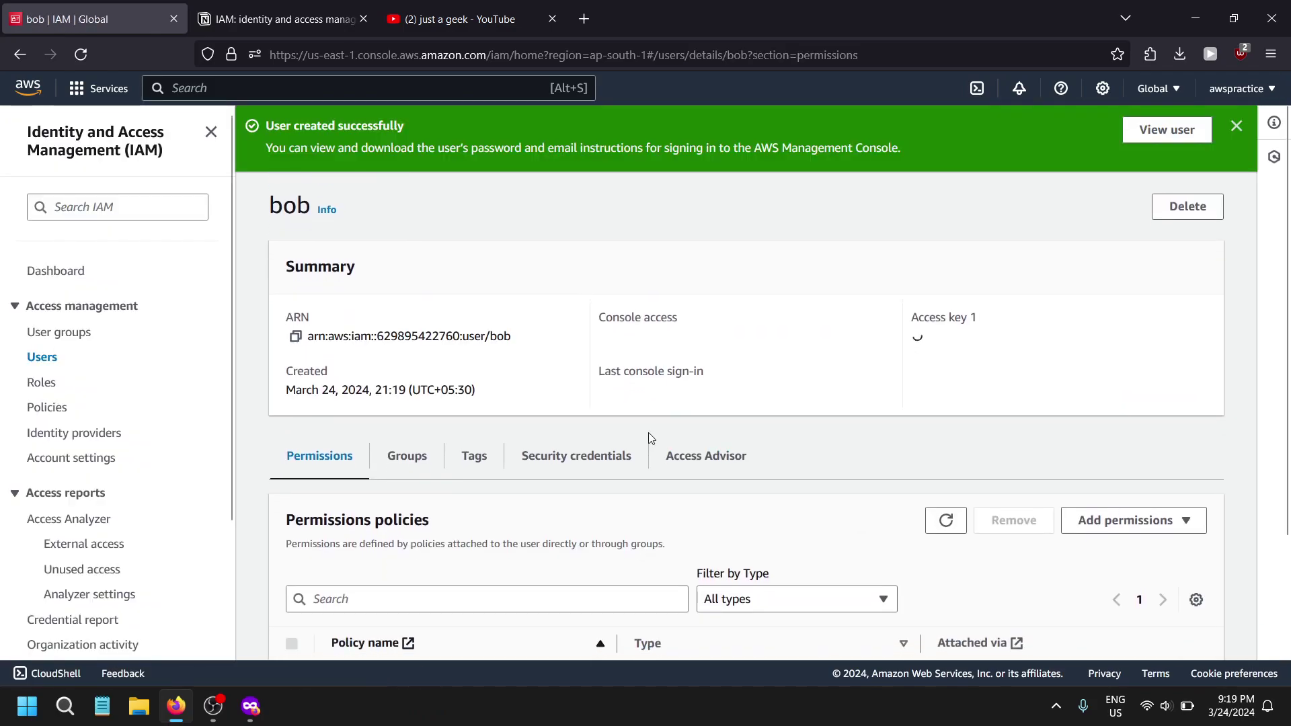
pyautogui.scroll(-5, 470, 502)
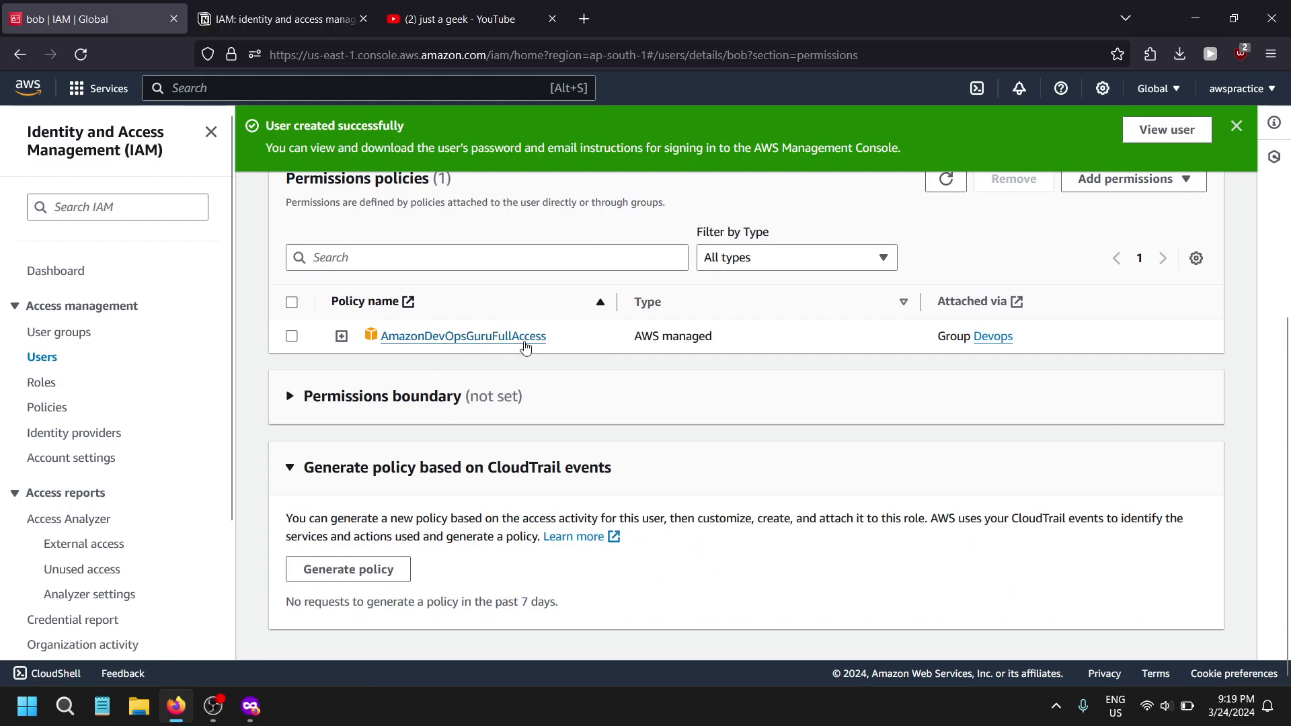
pyautogui.scroll(3, 504, 351)
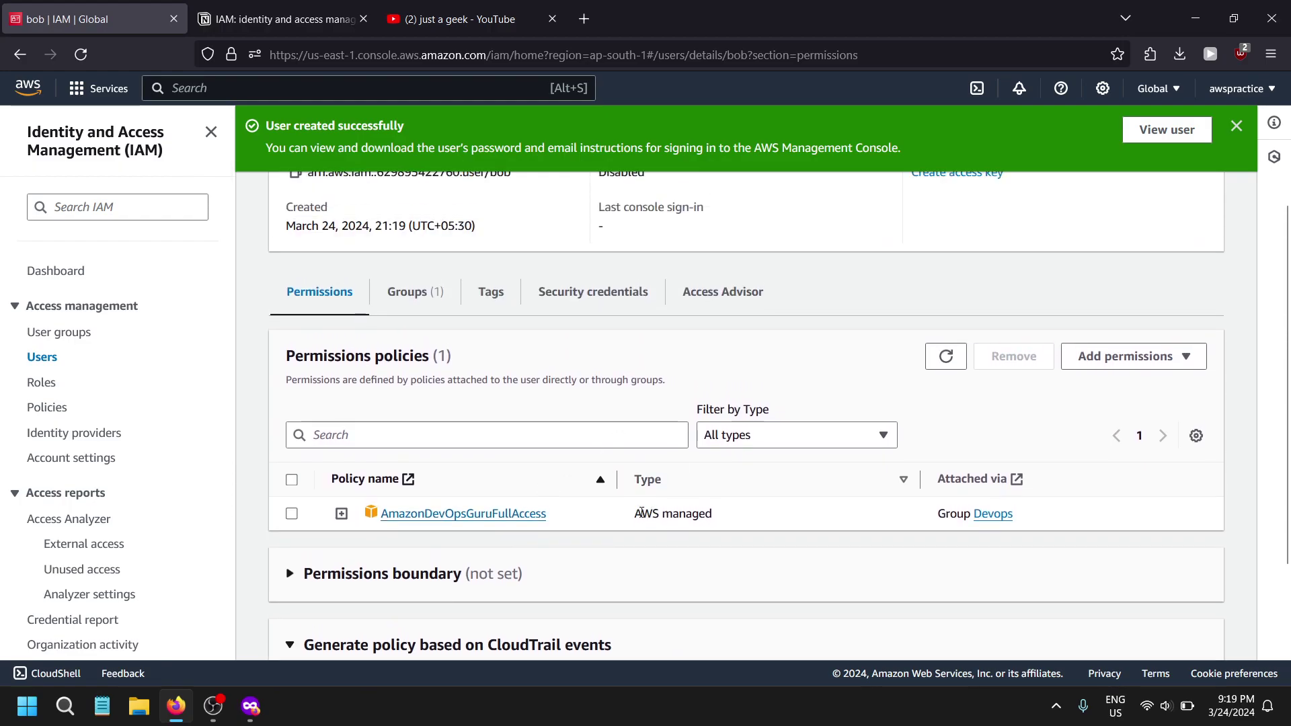
pyautogui.moveTo(636, 513); pyautogui.dragTo(832, 516)
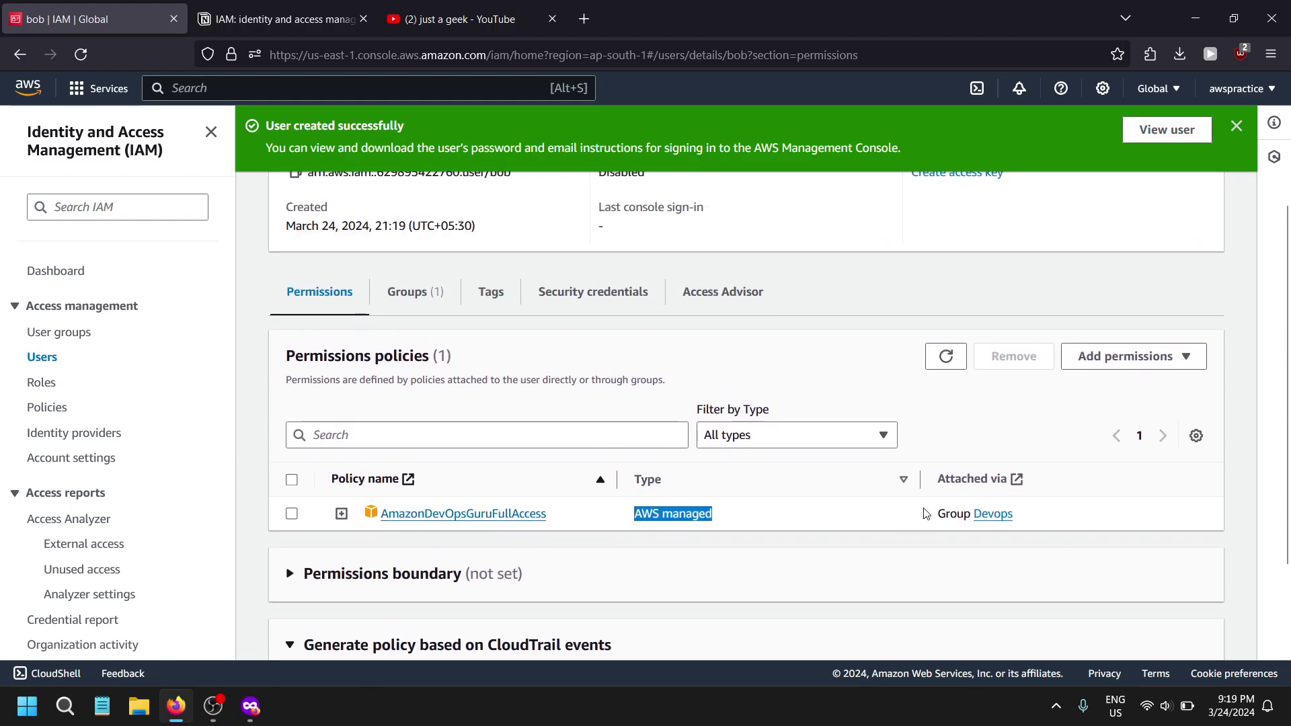
pyautogui.moveTo(926, 514); pyautogui.dragTo(1042, 518)
pyautogui.click(1056, 518)
pyautogui.scroll(3, 393, 515)
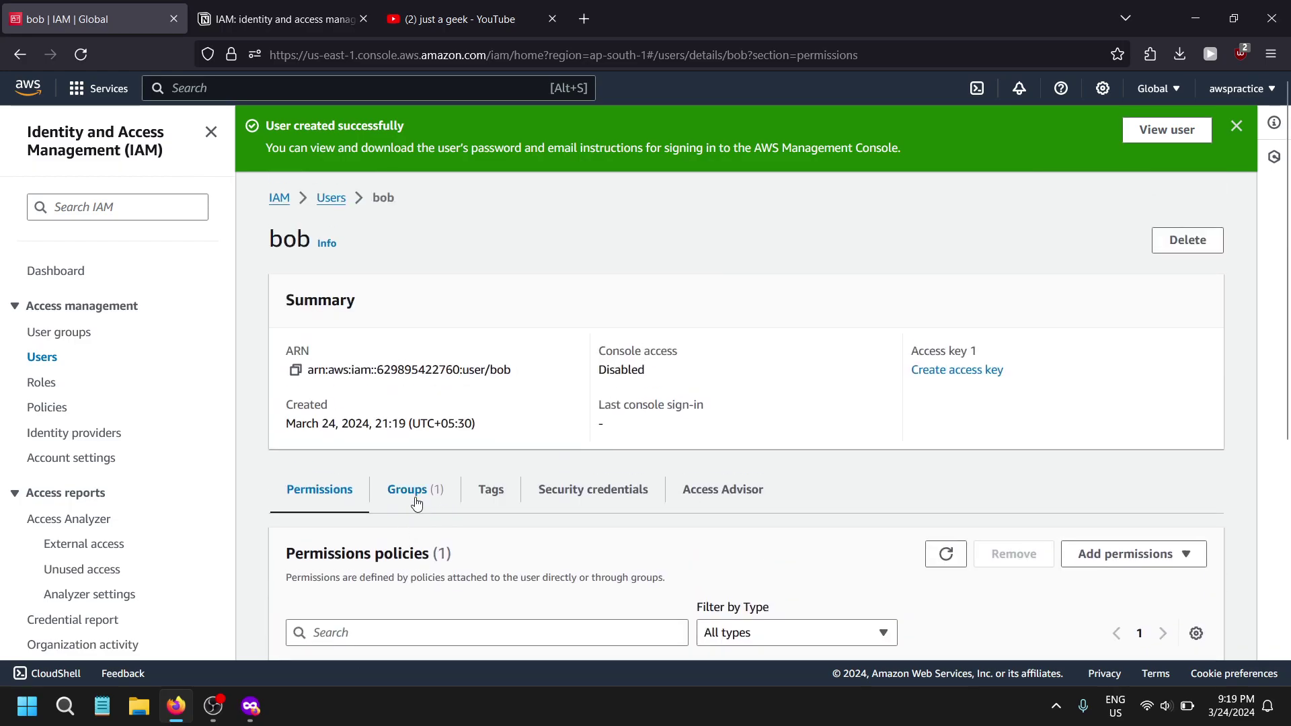
pyautogui.click(417, 503)
pyautogui.scroll(-2, 134, 450)
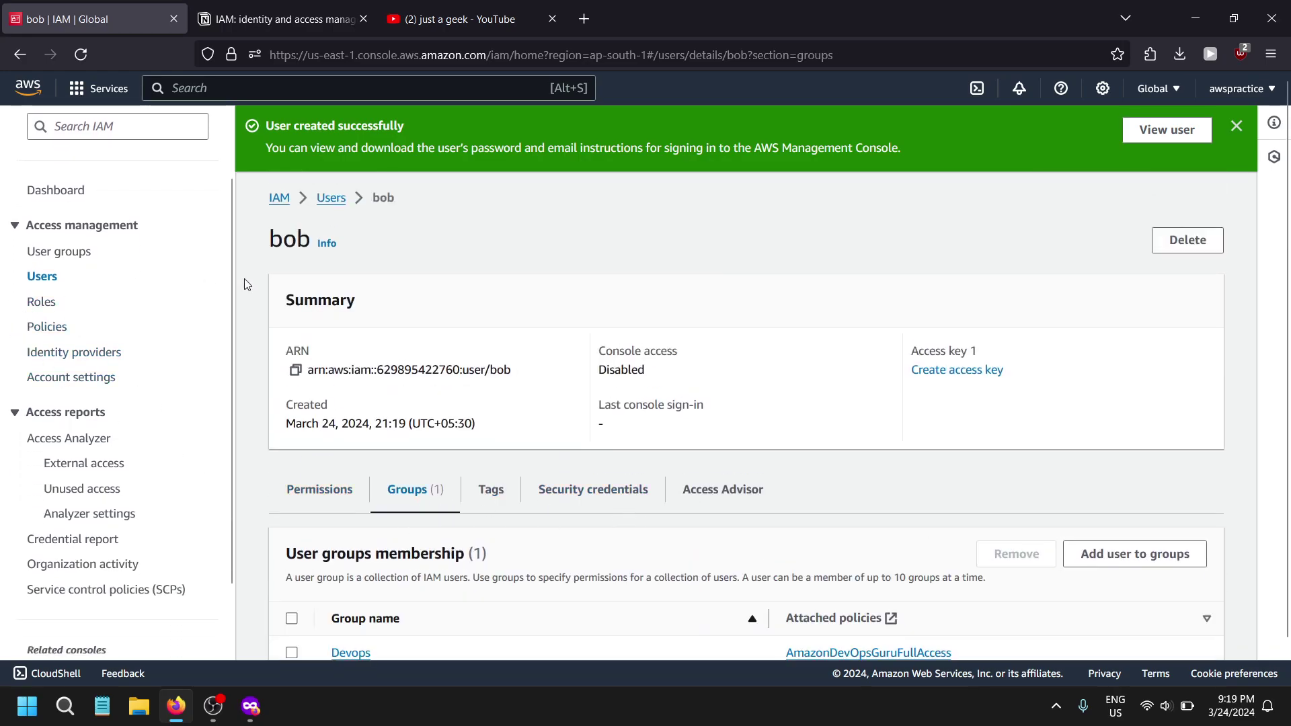
pyautogui.click(41, 301)
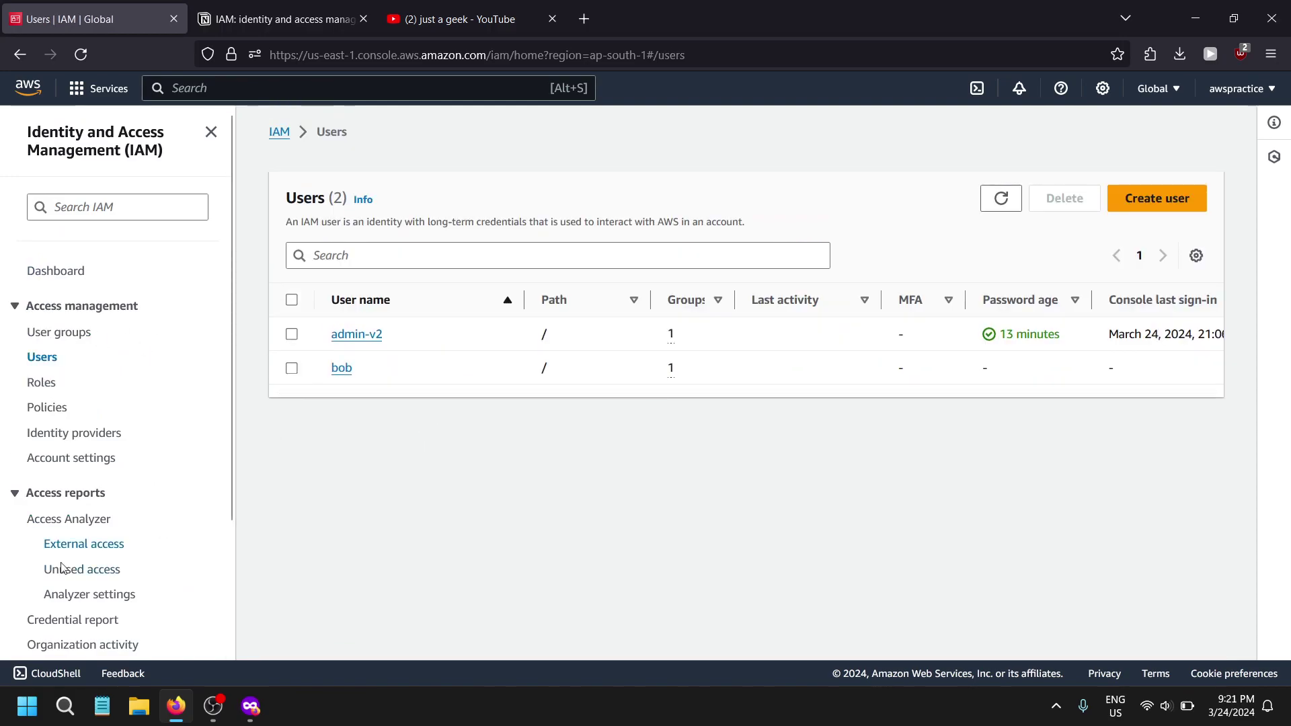
# - Open the admin user's AdministratorAccess policy in a new tab and highlight its 405 of 405 services
pyautogui.click(341, 338)
pyautogui.scroll(-3, 617, 590)
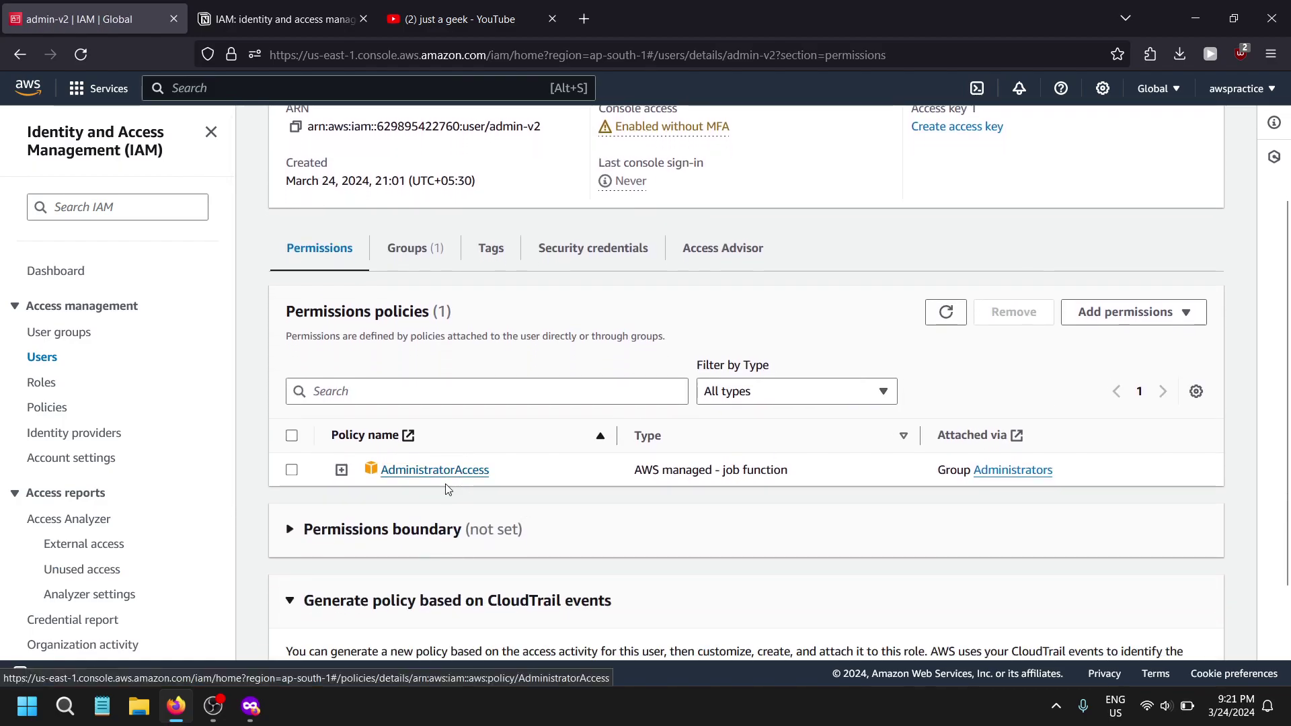
pyautogui.click(419, 470)
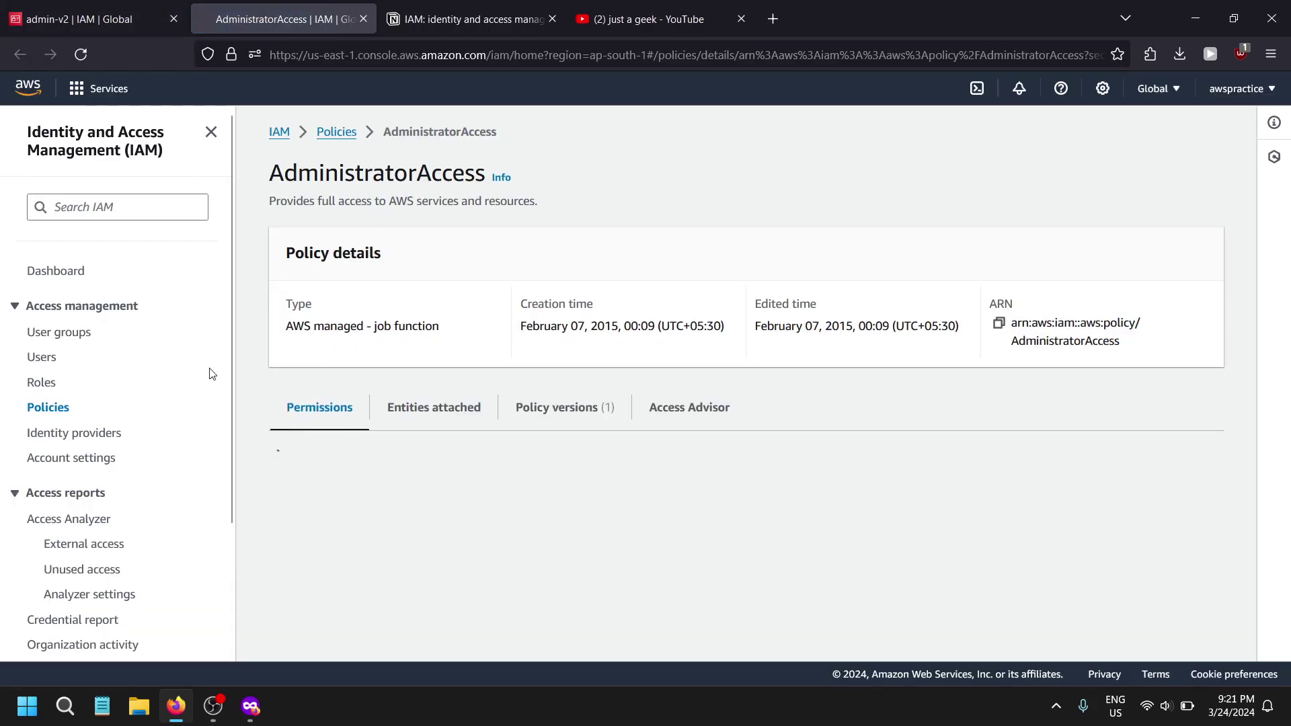
pyautogui.moveTo(270, 173); pyautogui.dragTo(452, 174)
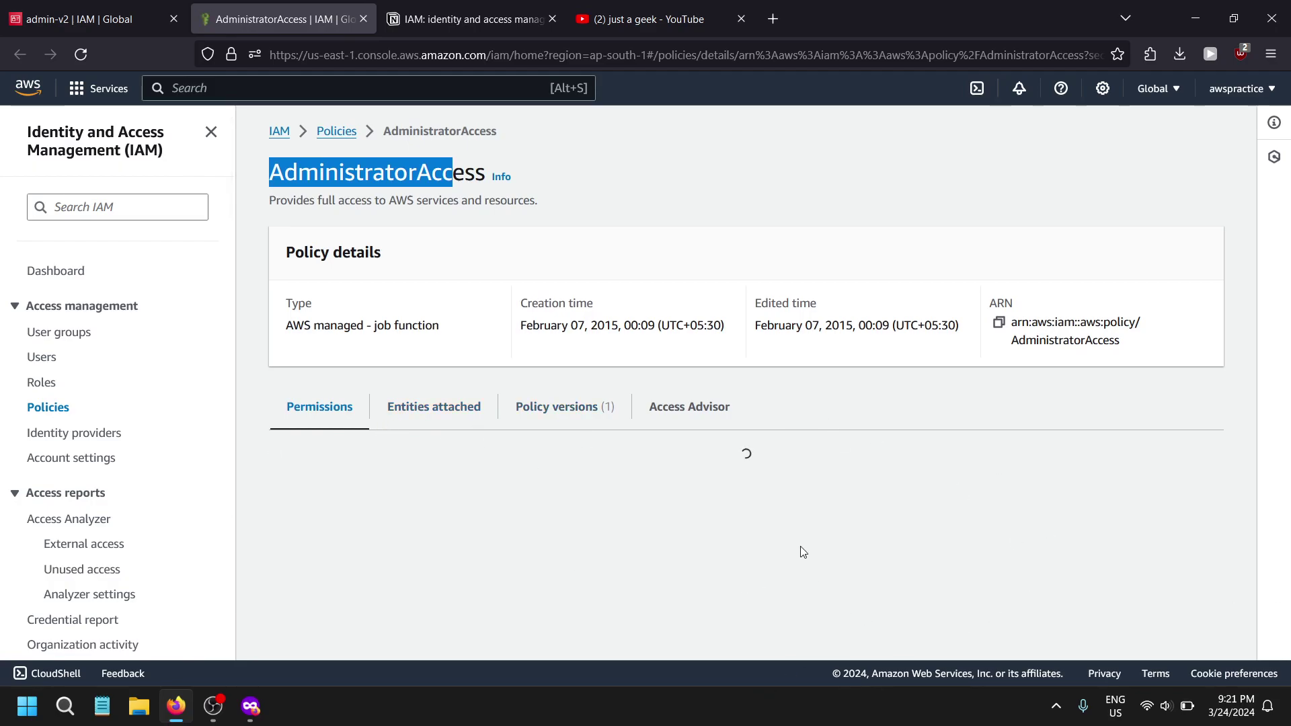
pyautogui.scroll(-5, 412, 391)
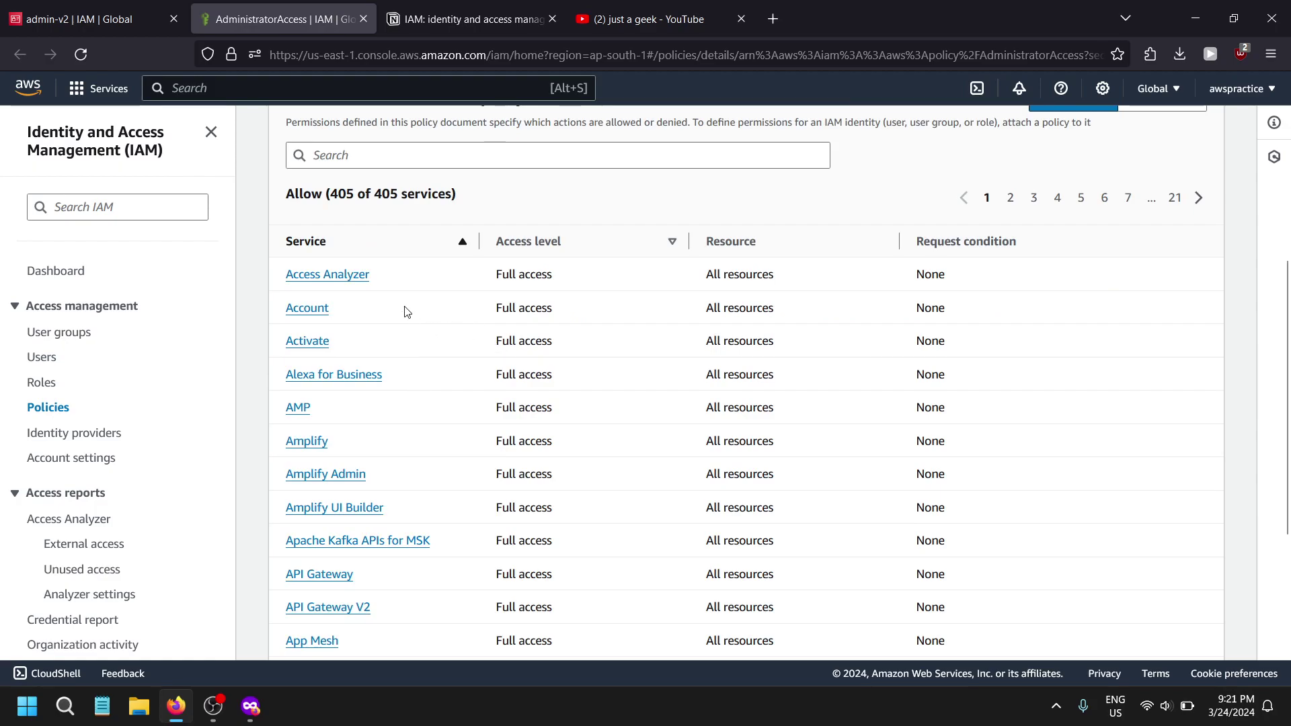
pyautogui.scroll(2, 680, 401)
pyautogui.scroll(-2, 694, 395)
pyautogui.scroll(2, 656, 483)
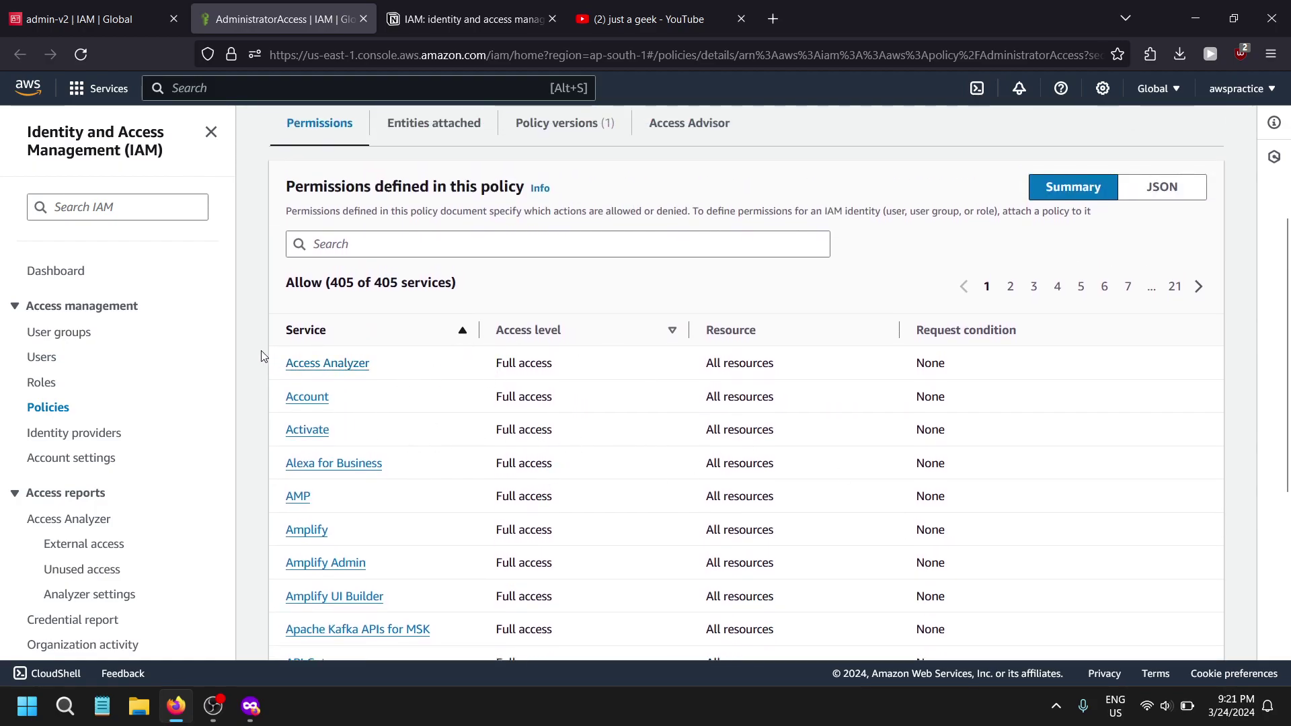
pyautogui.moveTo(329, 283); pyautogui.dragTo(457, 284)
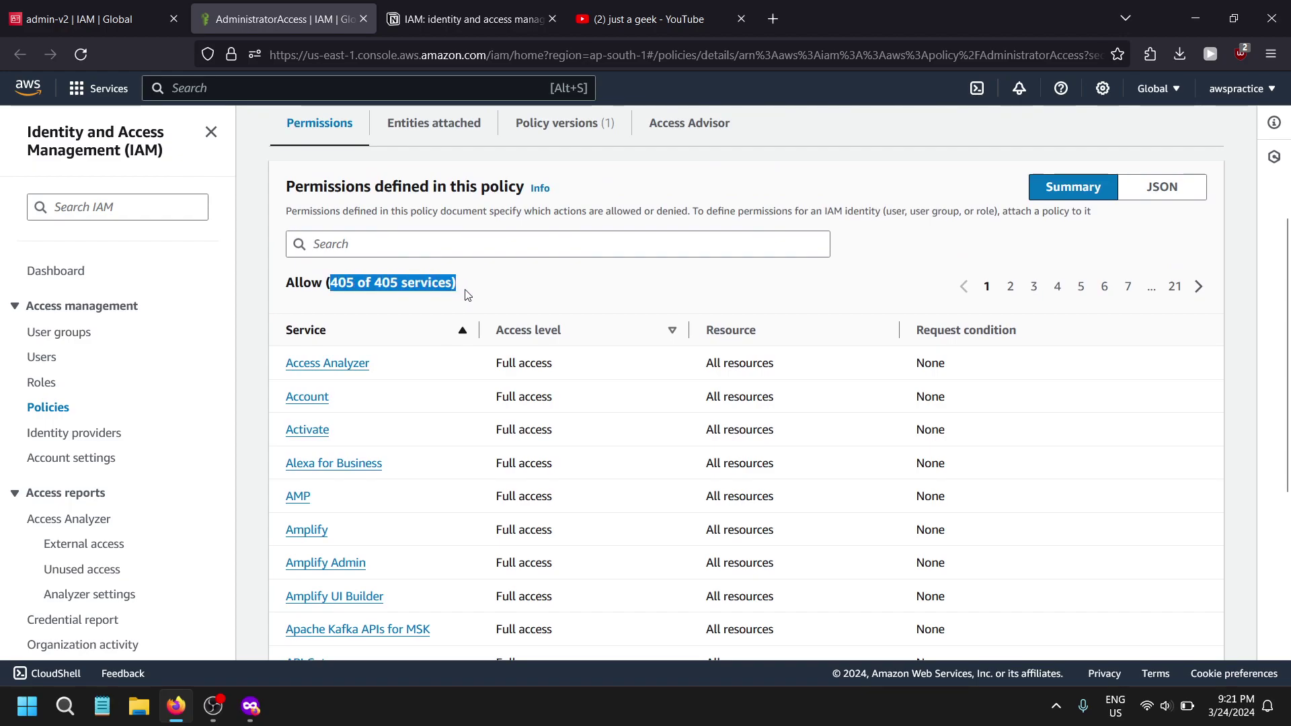
pyautogui.moveTo(488, 363); pyautogui.dragTo(613, 372)
pyautogui.scroll(-5, 733, 562)
pyautogui.scroll(8, 733, 562)
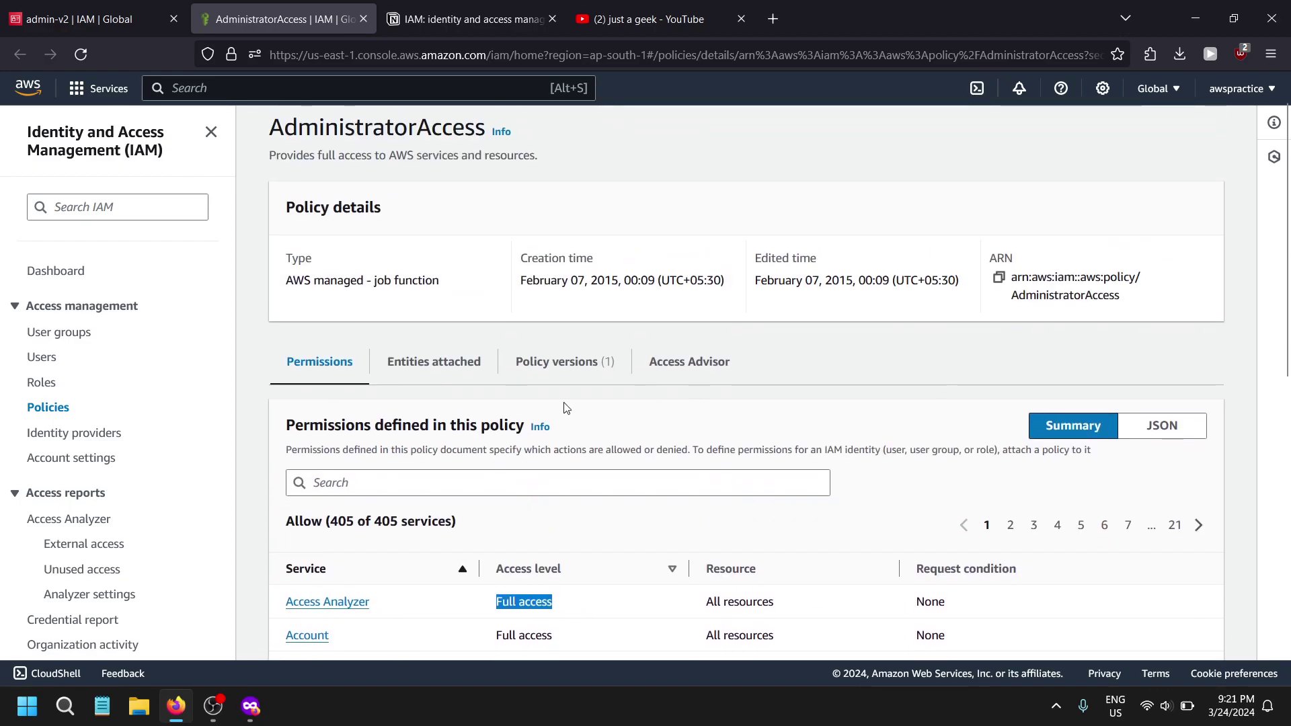
pyautogui.moveTo(311, 561); pyautogui.dragTo(471, 528)
pyautogui.click(501, 534)
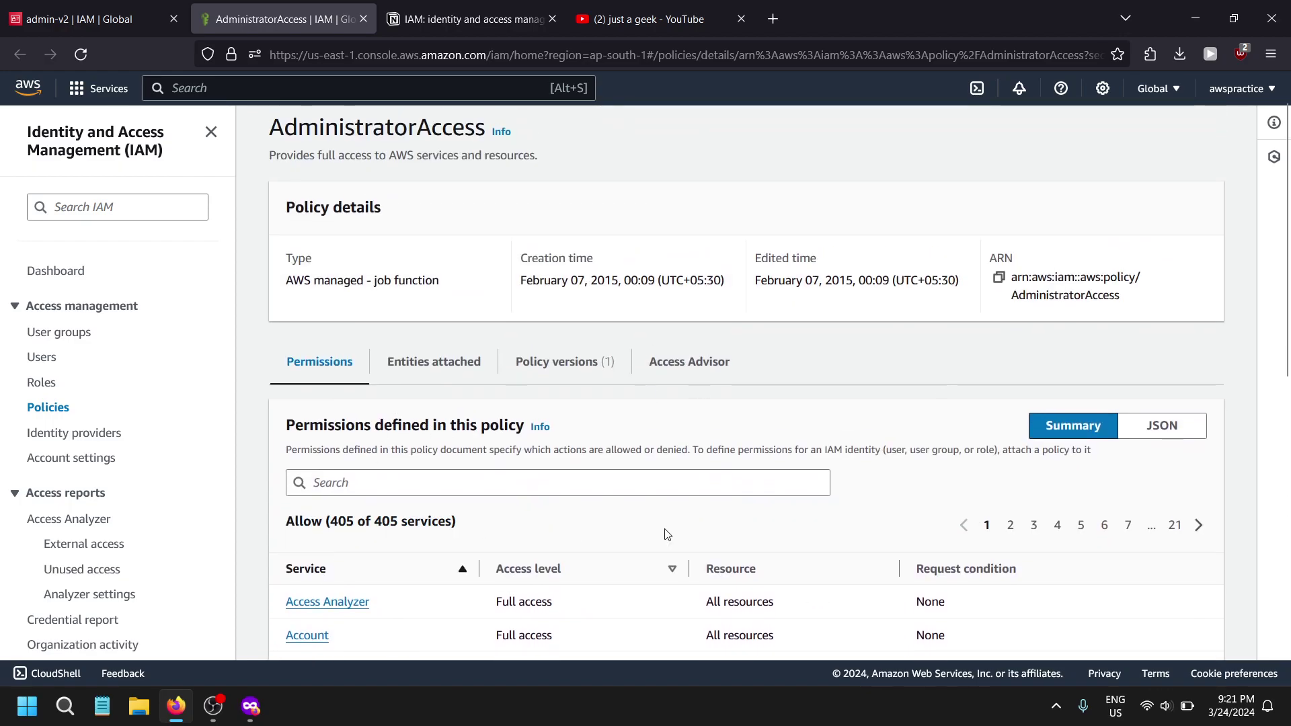
# - Show the policy as JSON and highlight its Allow-all Effect, Action and Resource statement
pyautogui.click(1161, 426)
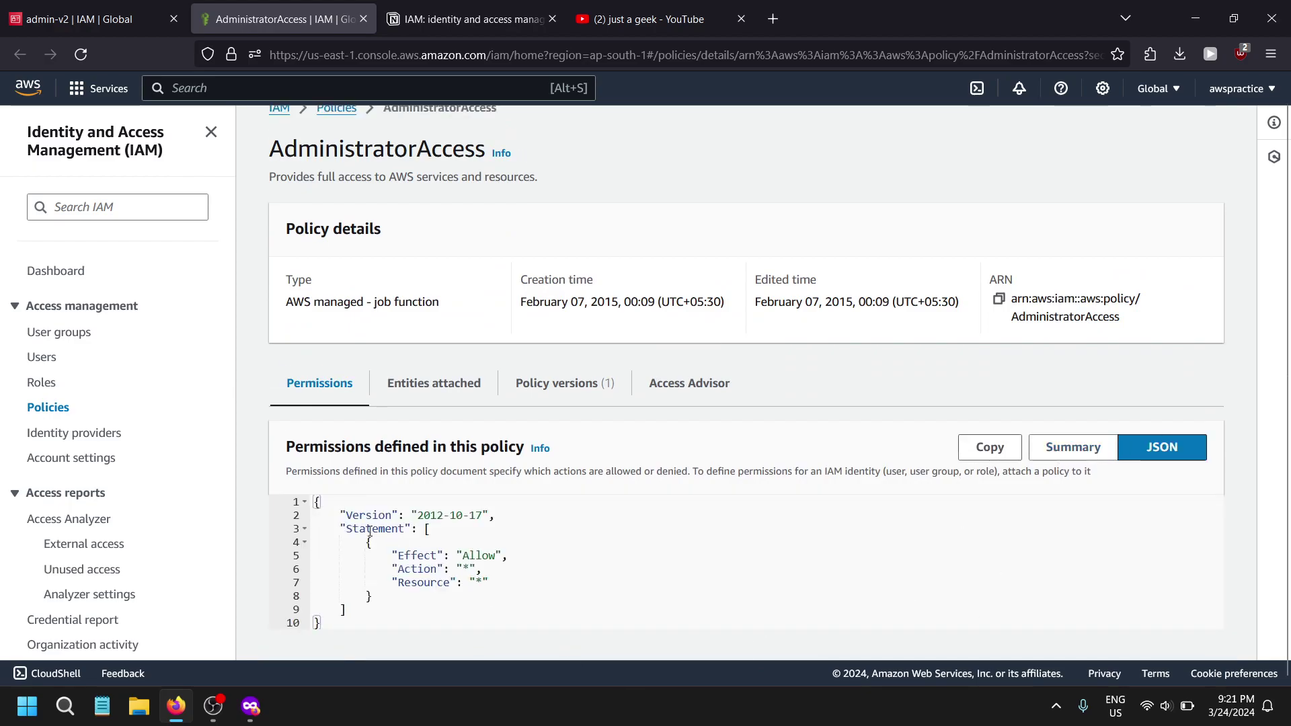
pyautogui.moveTo(393, 555); pyautogui.dragTo(493, 553)
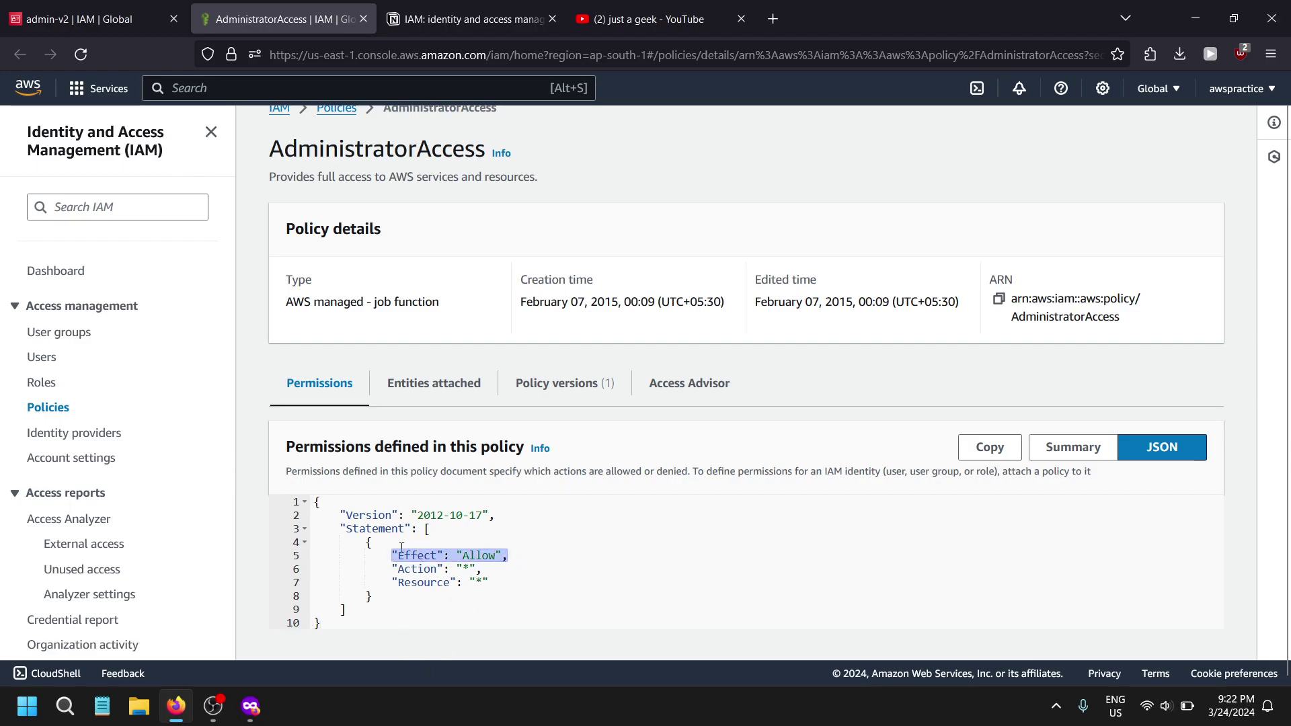
pyautogui.moveTo(395, 581); pyautogui.dragTo(351, 558)
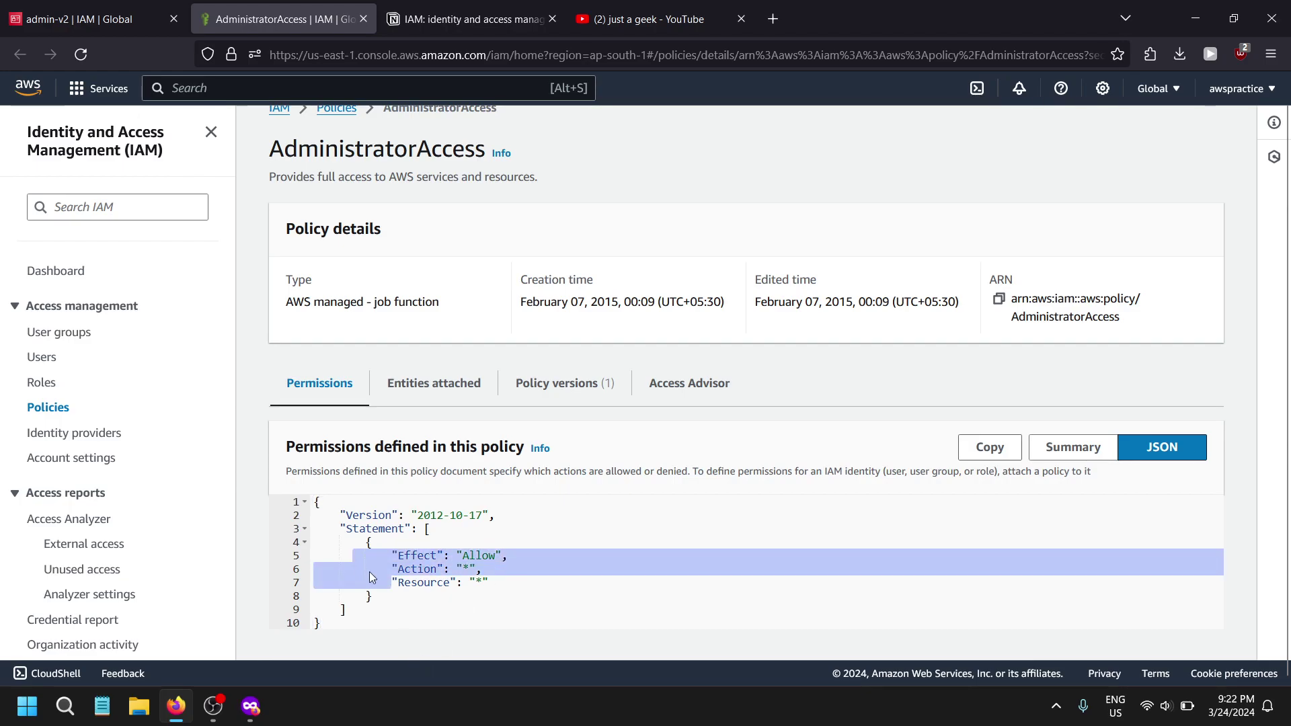
pyautogui.moveTo(551, 597); pyautogui.dragTo(380, 513)
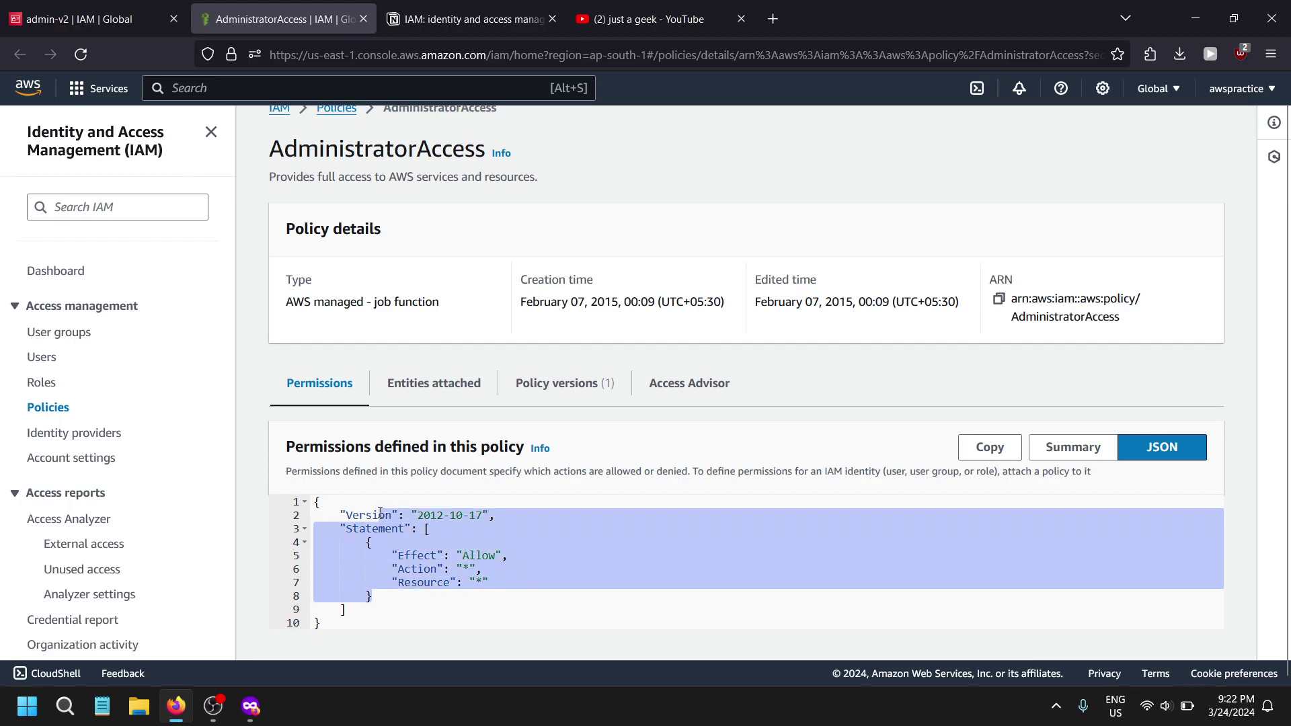
pyautogui.click(48, 407)
pyautogui.scroll(-5, 749, 611)
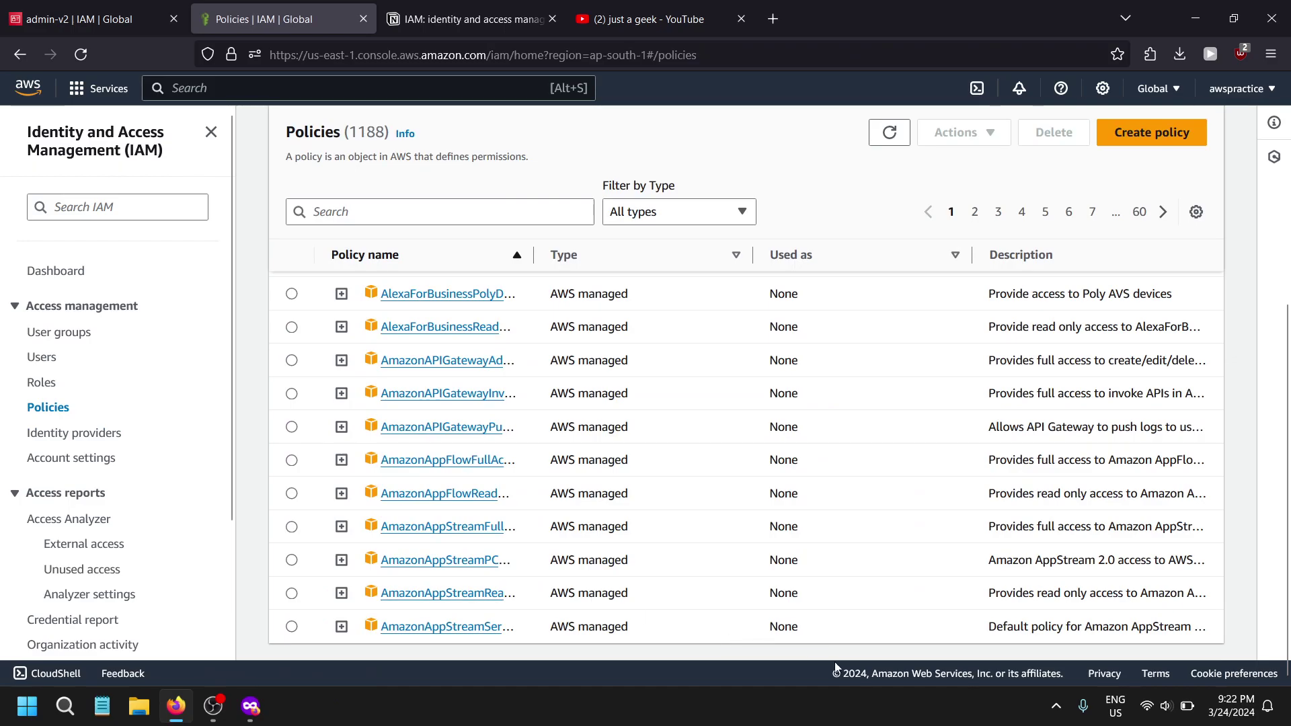
pyautogui.click(428, 627)
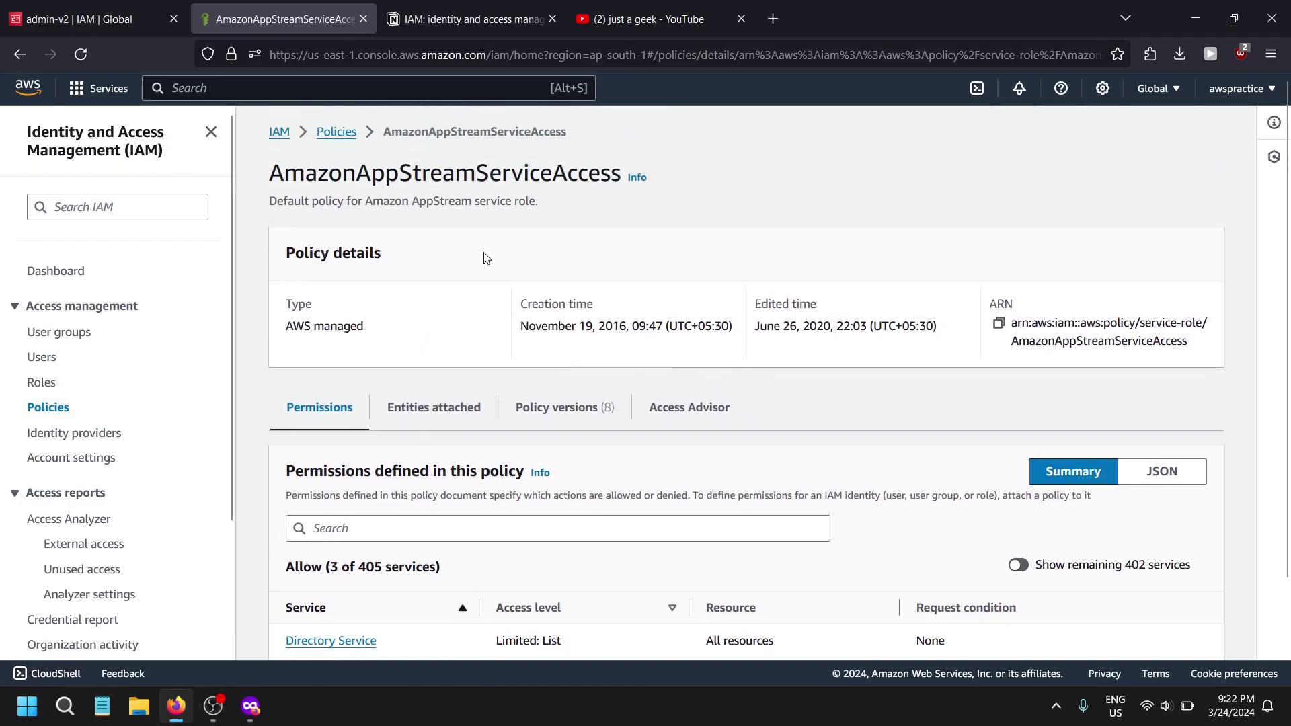
pyautogui.moveTo(362, 161); pyautogui.dragTo(585, 296)
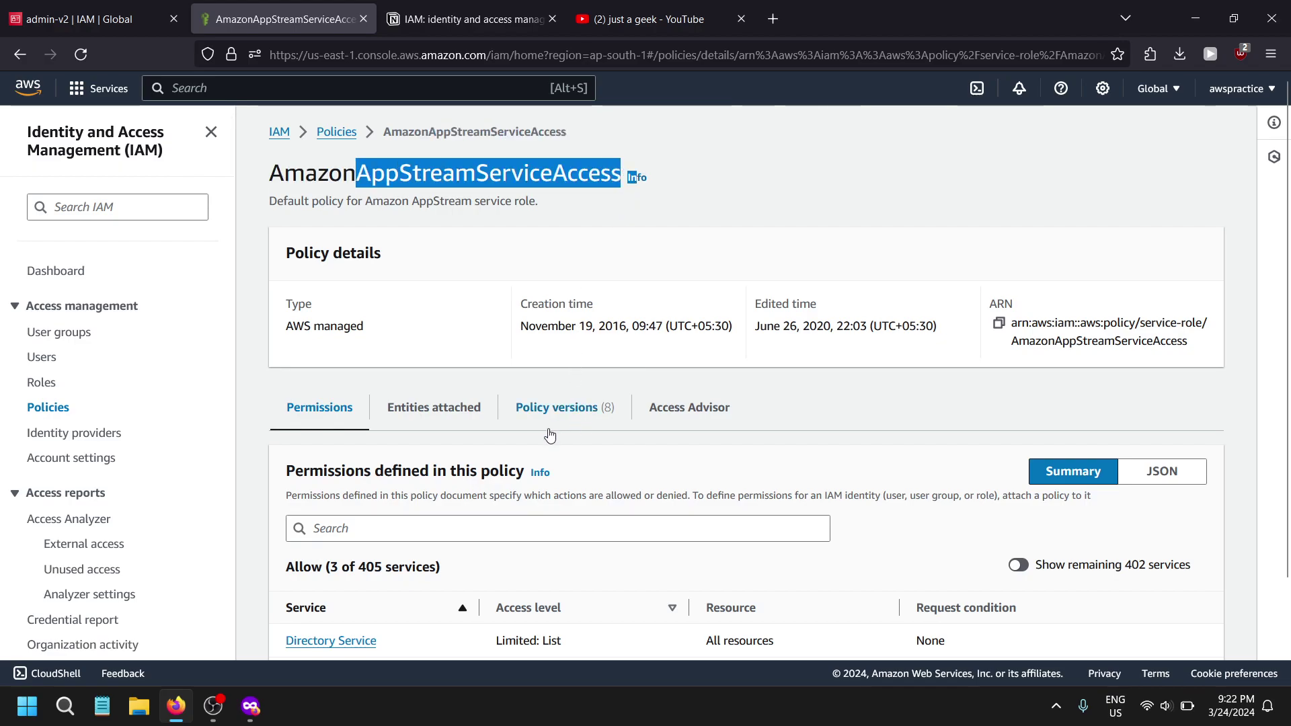
pyautogui.scroll(-3, 550, 436)
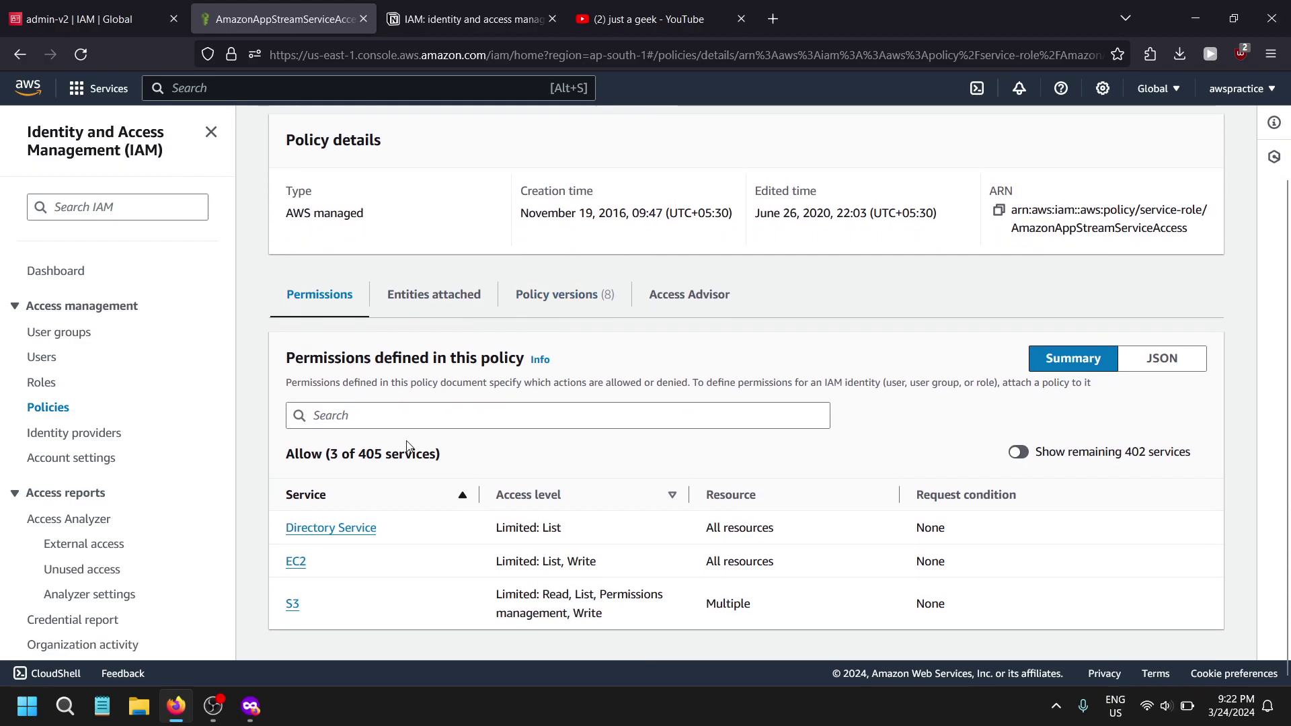
pyautogui.click(438, 297)
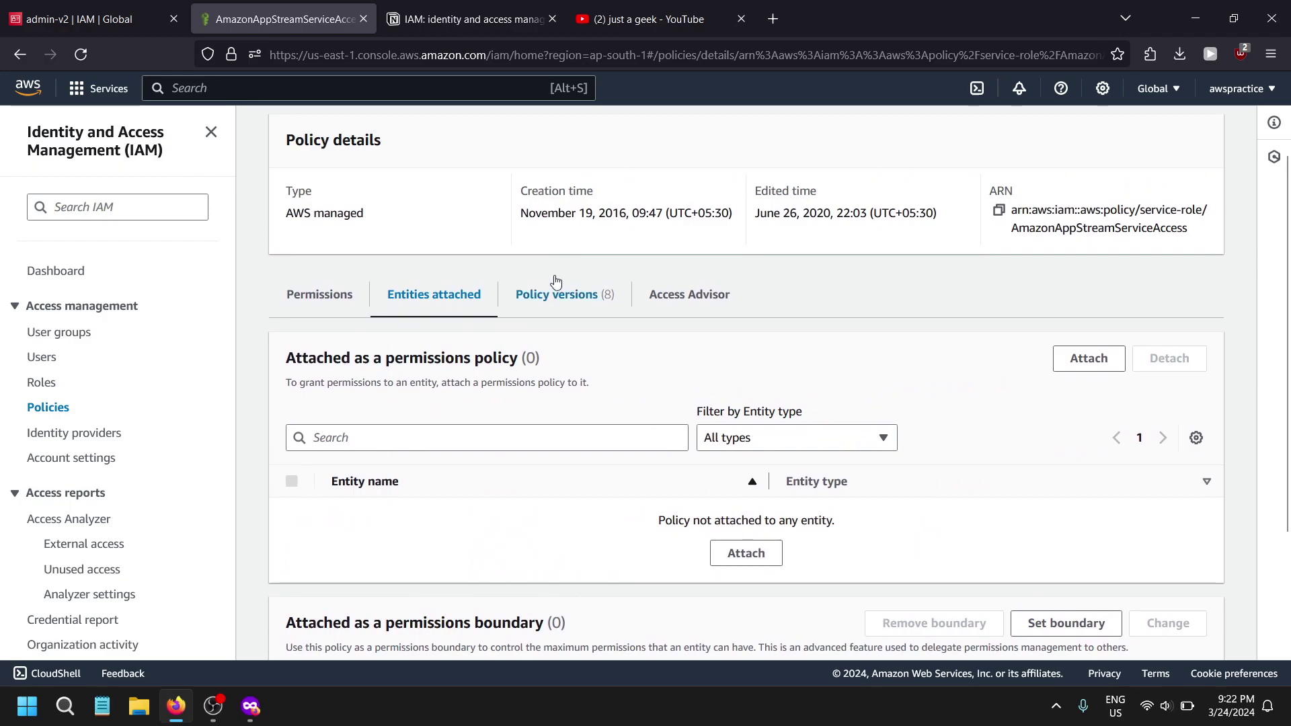
pyautogui.click(568, 296)
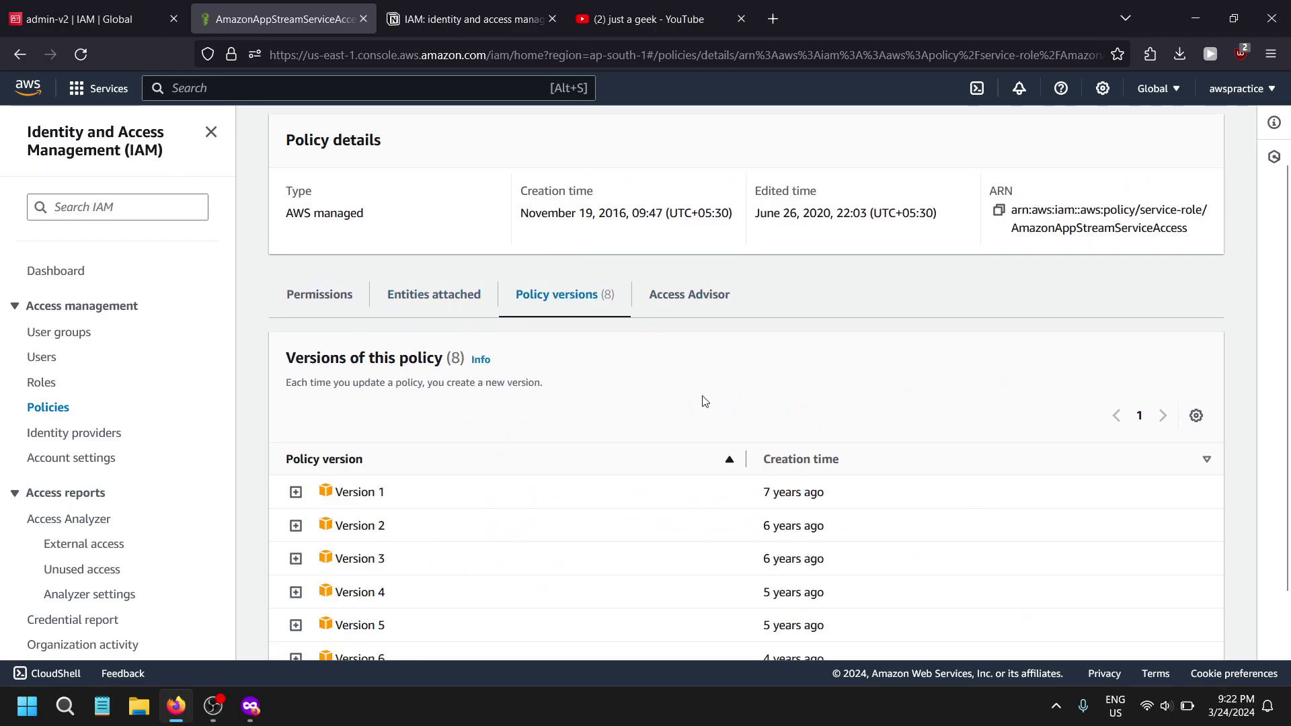
pyautogui.scroll(-3, 705, 401)
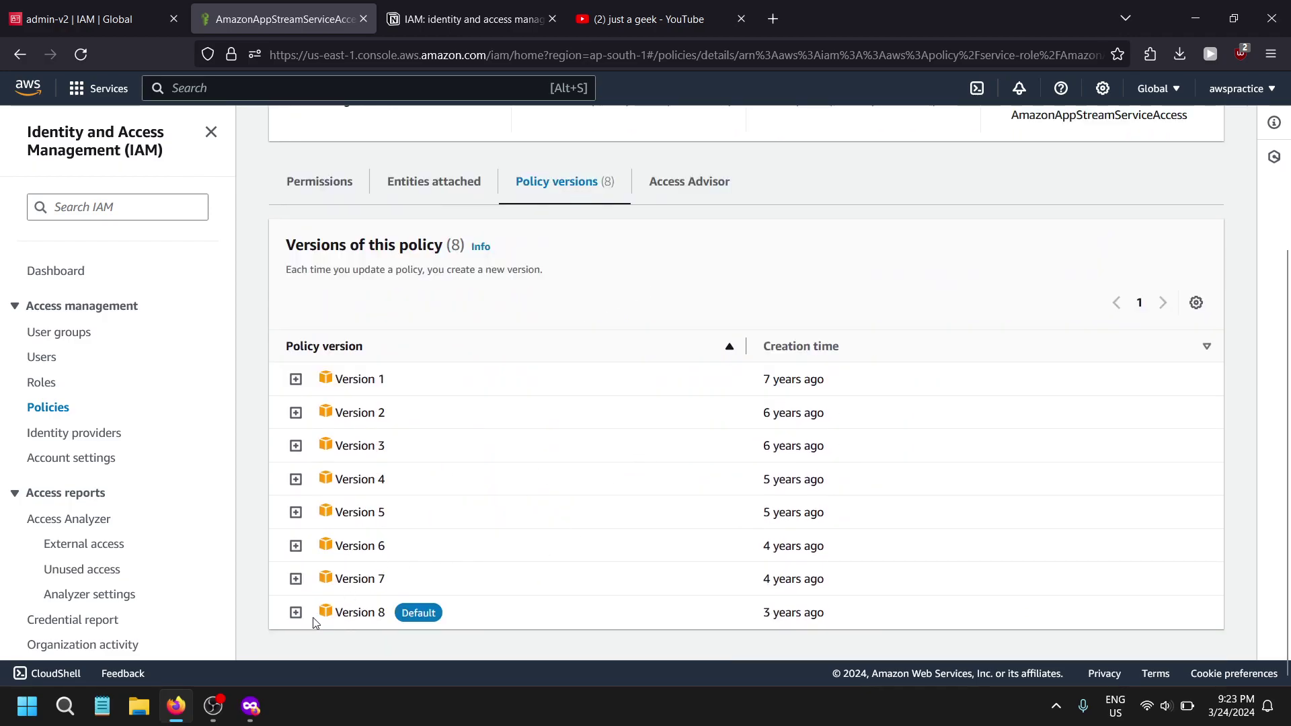
pyautogui.click(295, 612)
pyautogui.scroll(-5, 668, 457)
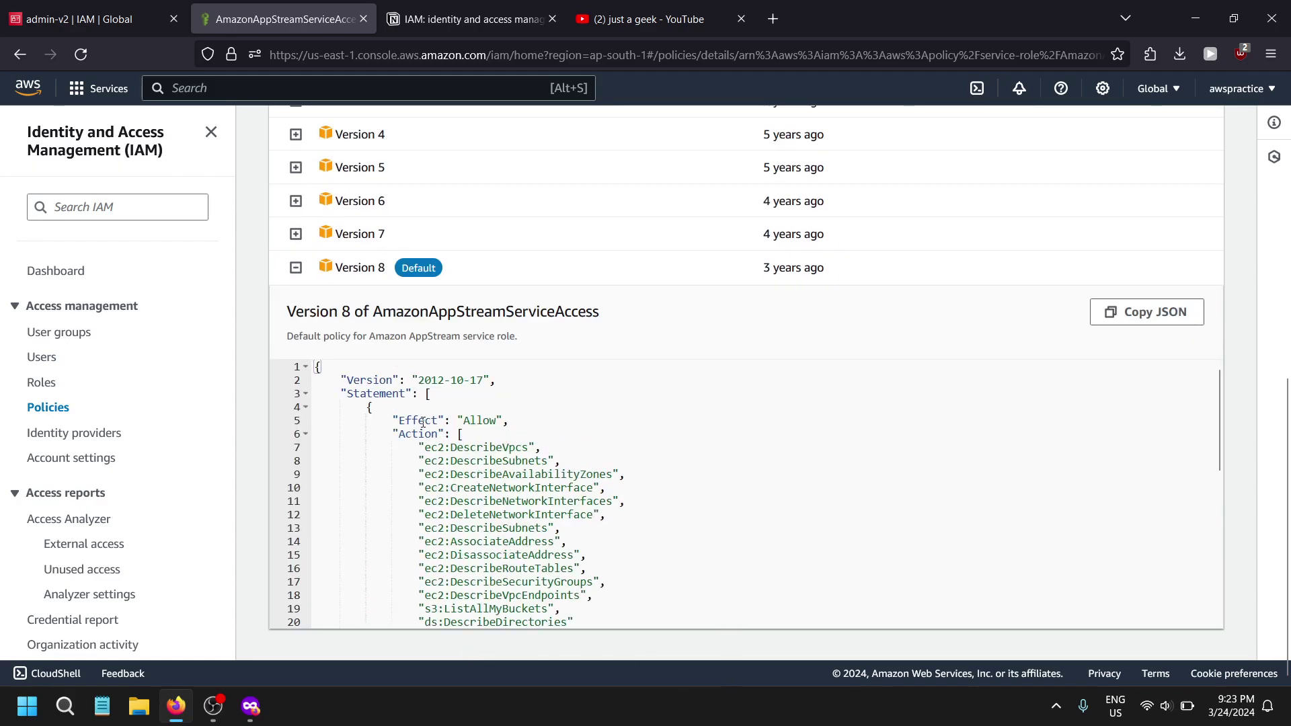
pyautogui.scroll(2, 368, 406)
pyautogui.scroll(-3, 384, 437)
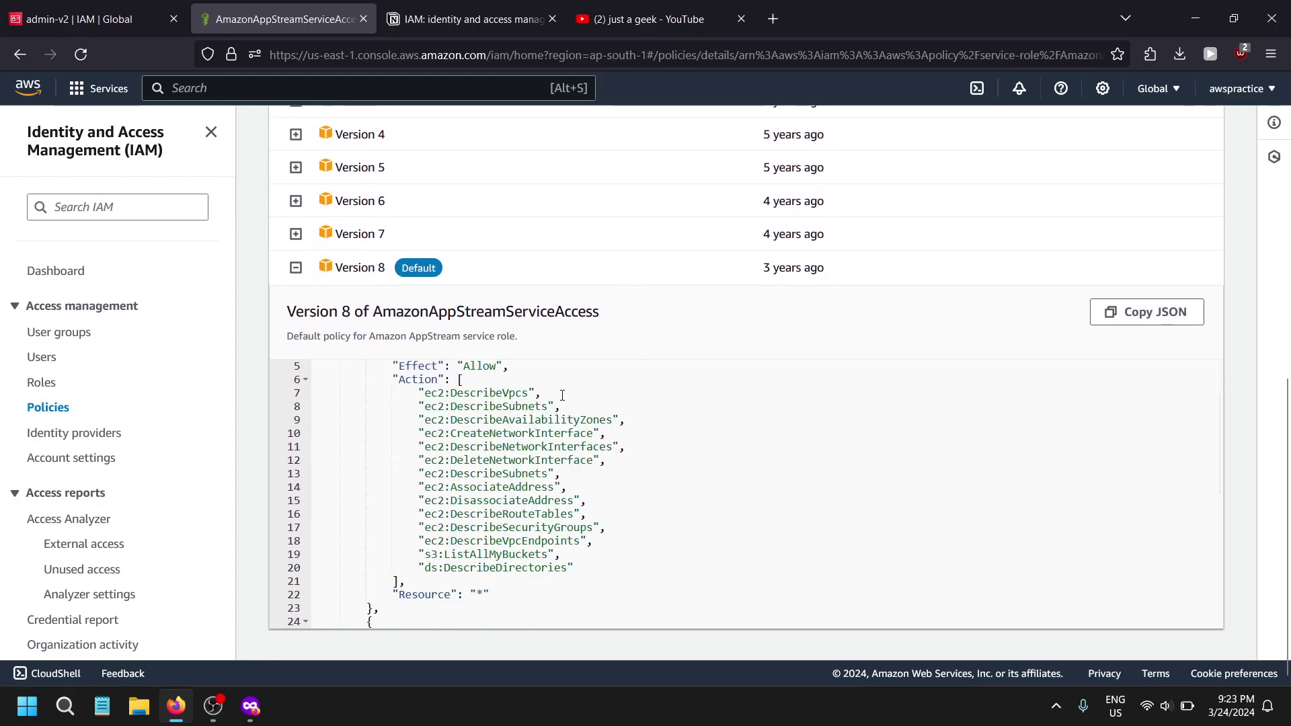
pyautogui.scroll(2, 400, 468)
pyautogui.scroll(1, 400, 469)
pyautogui.scroll(-3, 651, 510)
pyautogui.moveTo(447, 400); pyautogui.dragTo(622, 570)
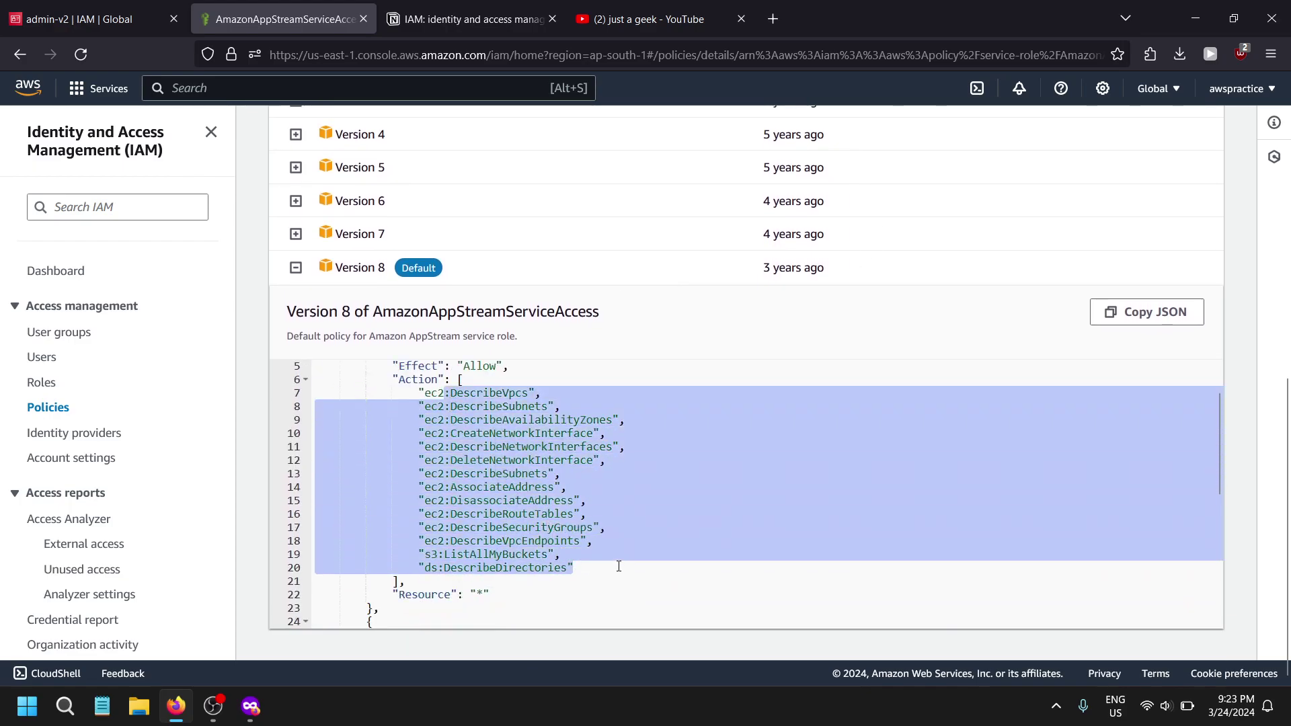
pyautogui.click(987, 553)
pyautogui.scroll(-4, 923, 455)
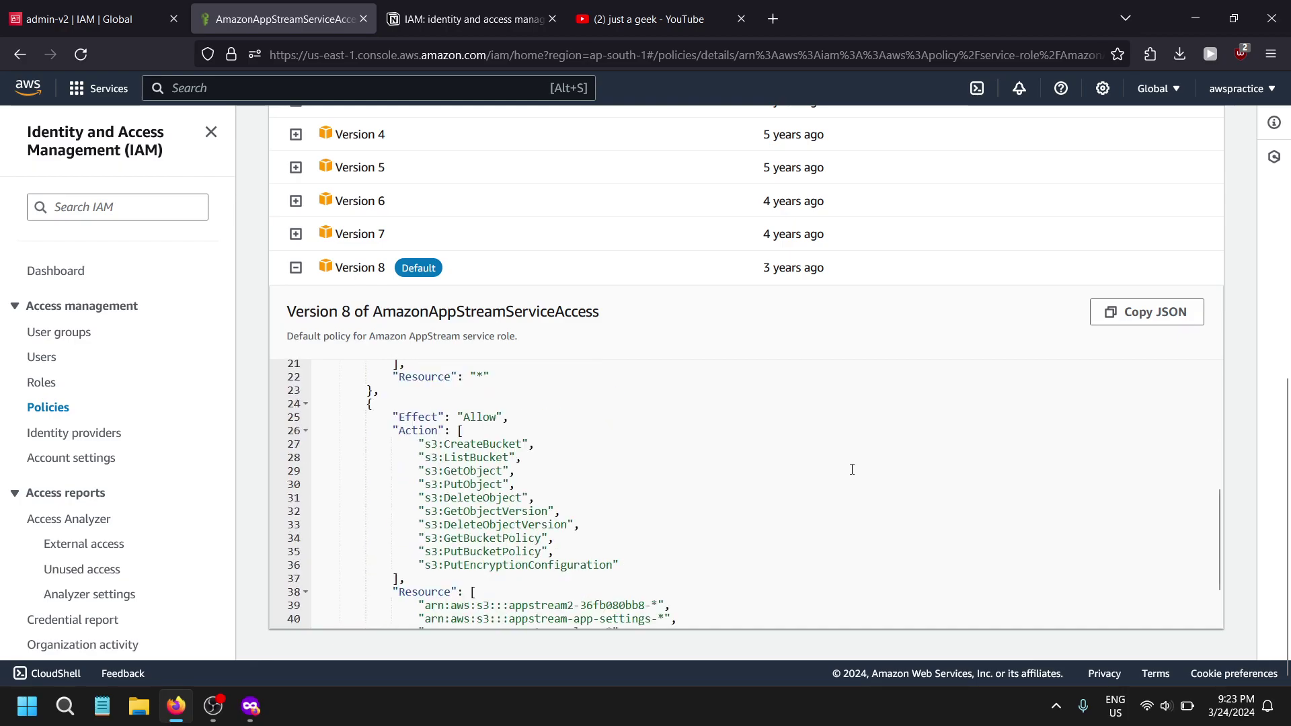
pyautogui.scroll(10, 521, 626)
pyautogui.scroll(-8, 521, 626)
pyautogui.scroll(-6, 505, 580)
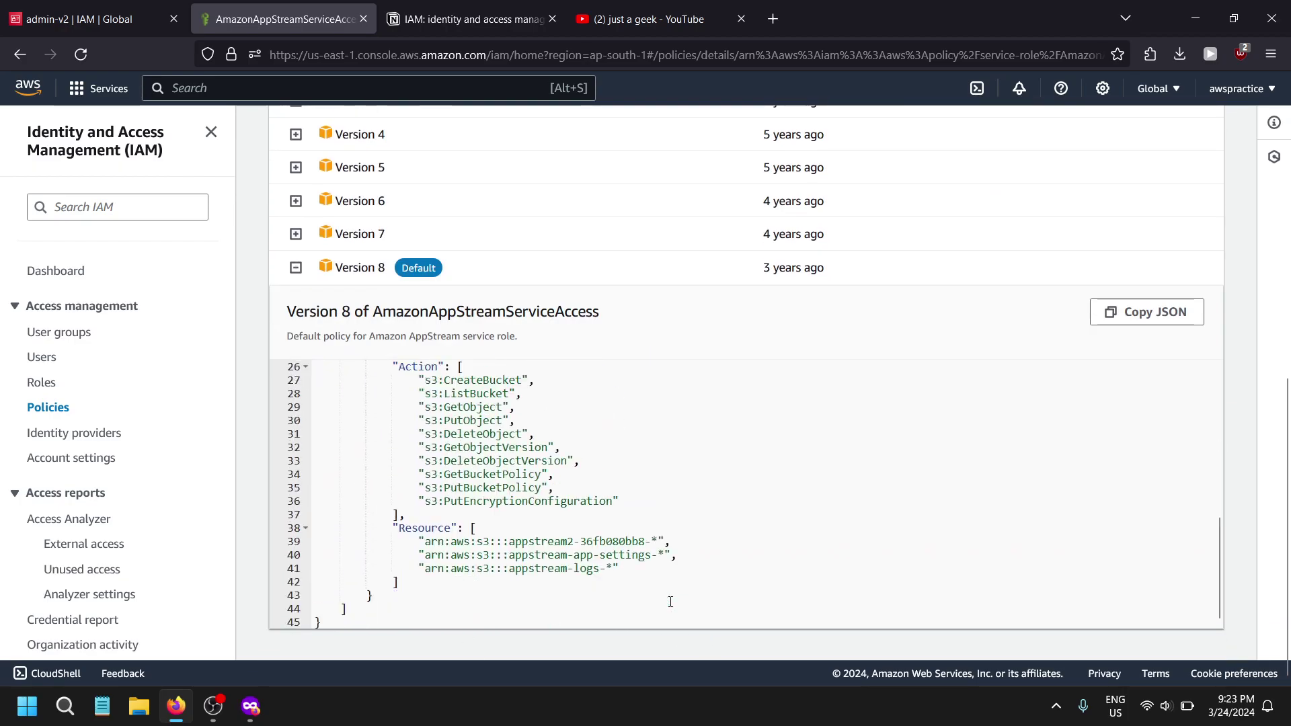
pyautogui.click(46, 407)
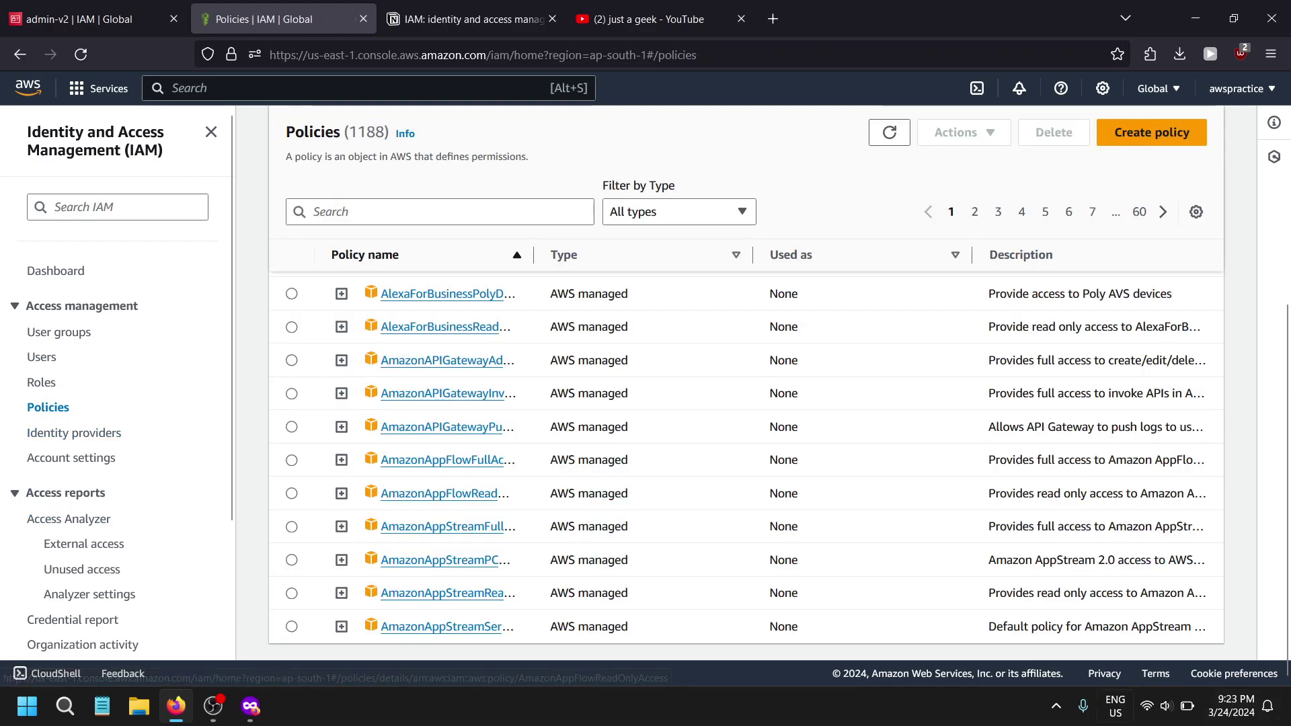
pyautogui.scroll(-5, 639, 508)
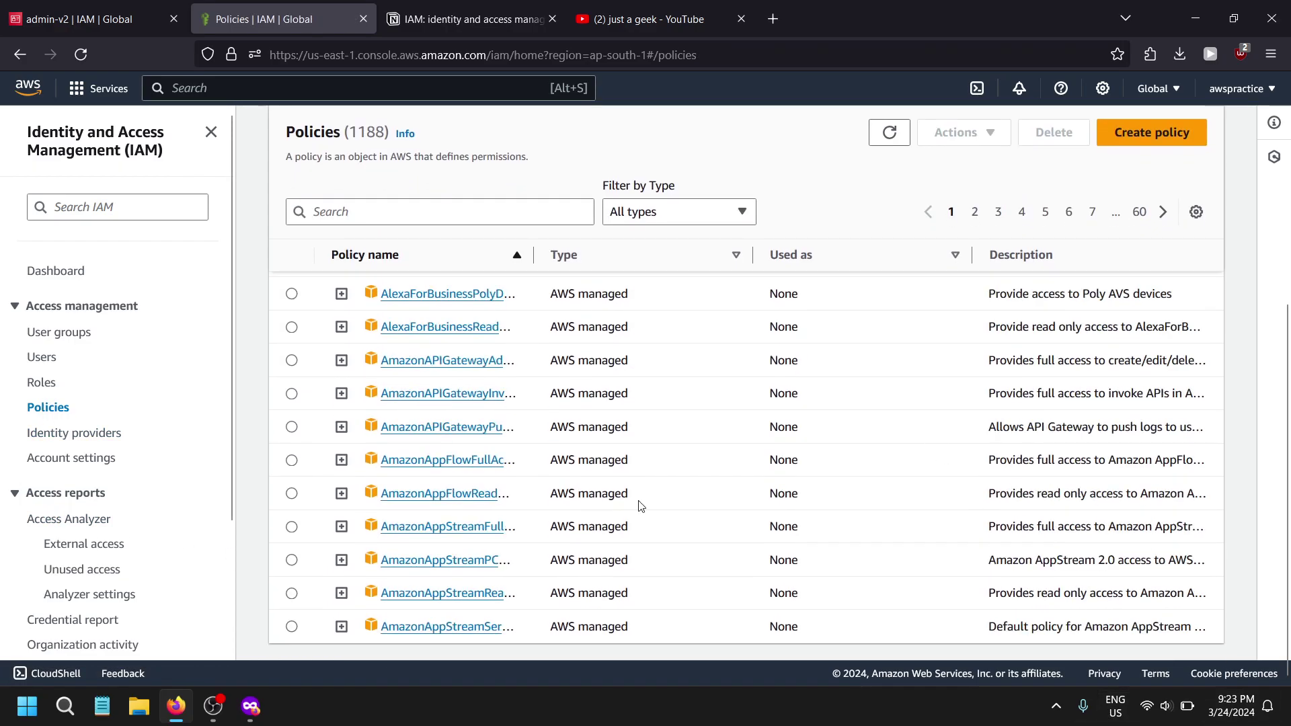
pyautogui.scroll(3, 548, 454)
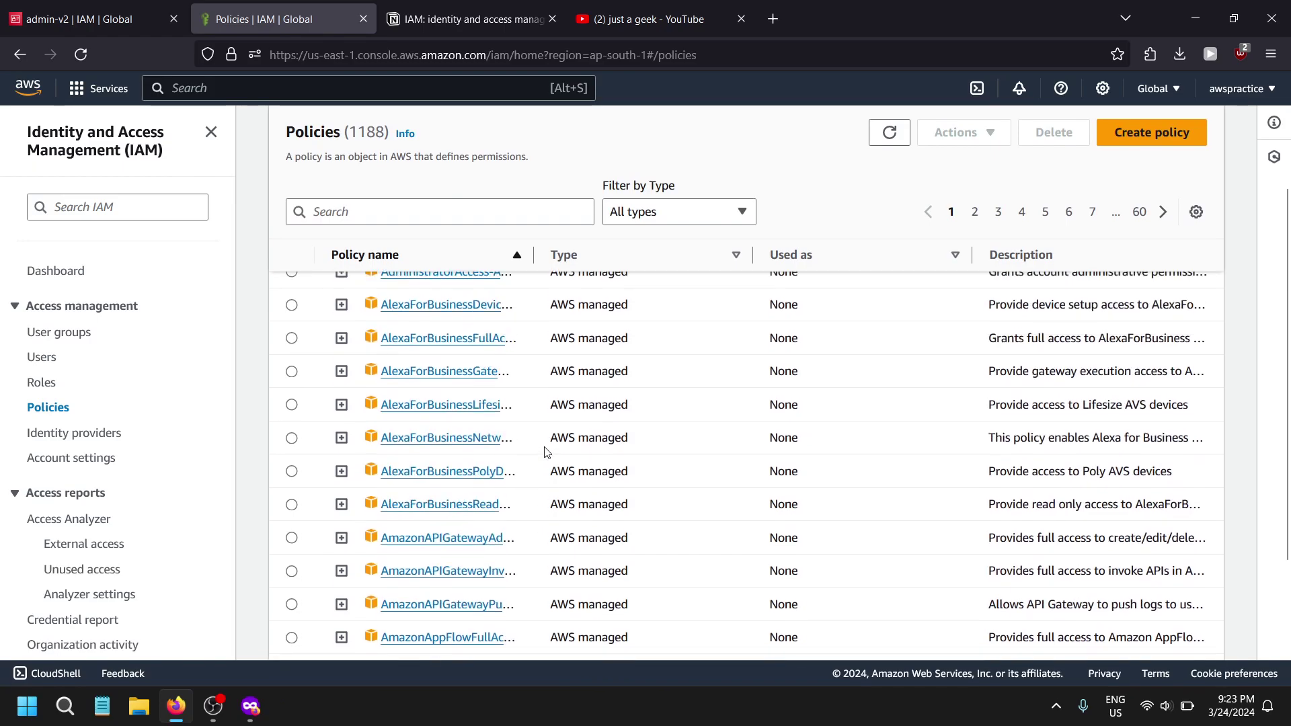
pyautogui.scroll(3, 632, 499)
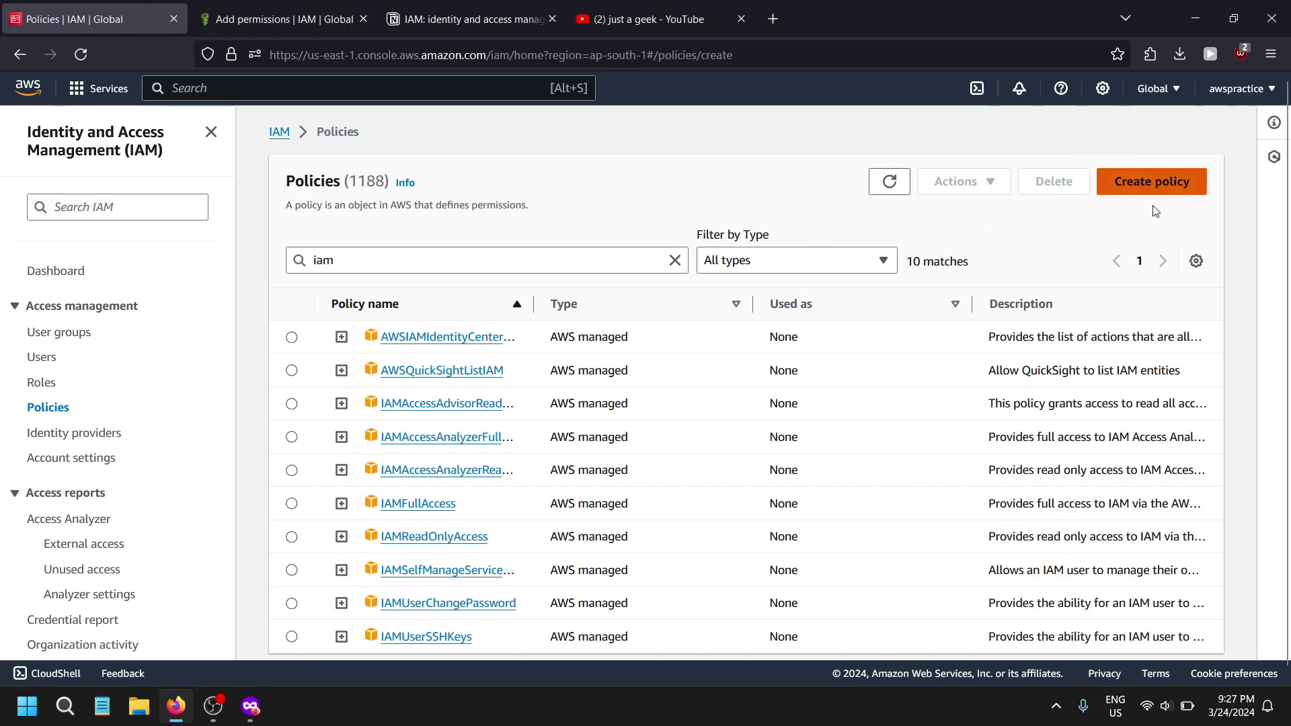
# - Start a new policy and choose IAM as its service
pyautogui.click(1151, 181)
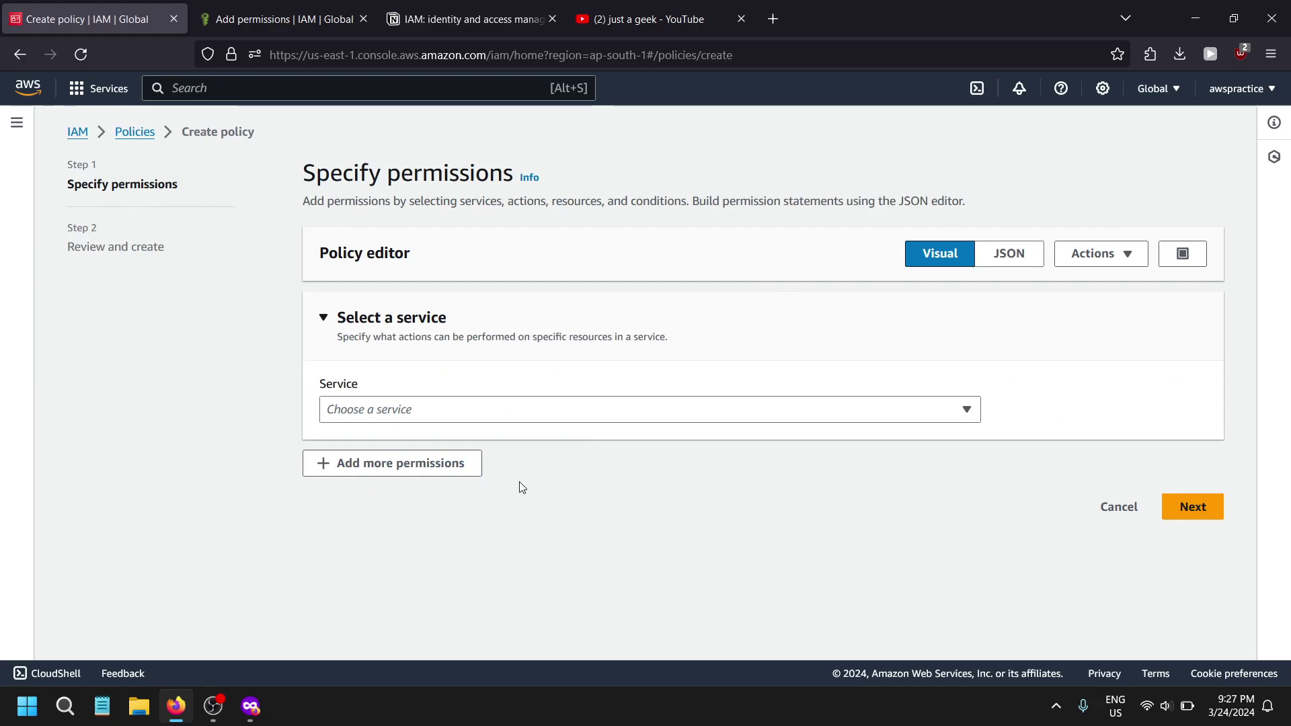
pyautogui.click(407, 410)
pyautogui.click(412, 407)
pyautogui.click(412, 409)
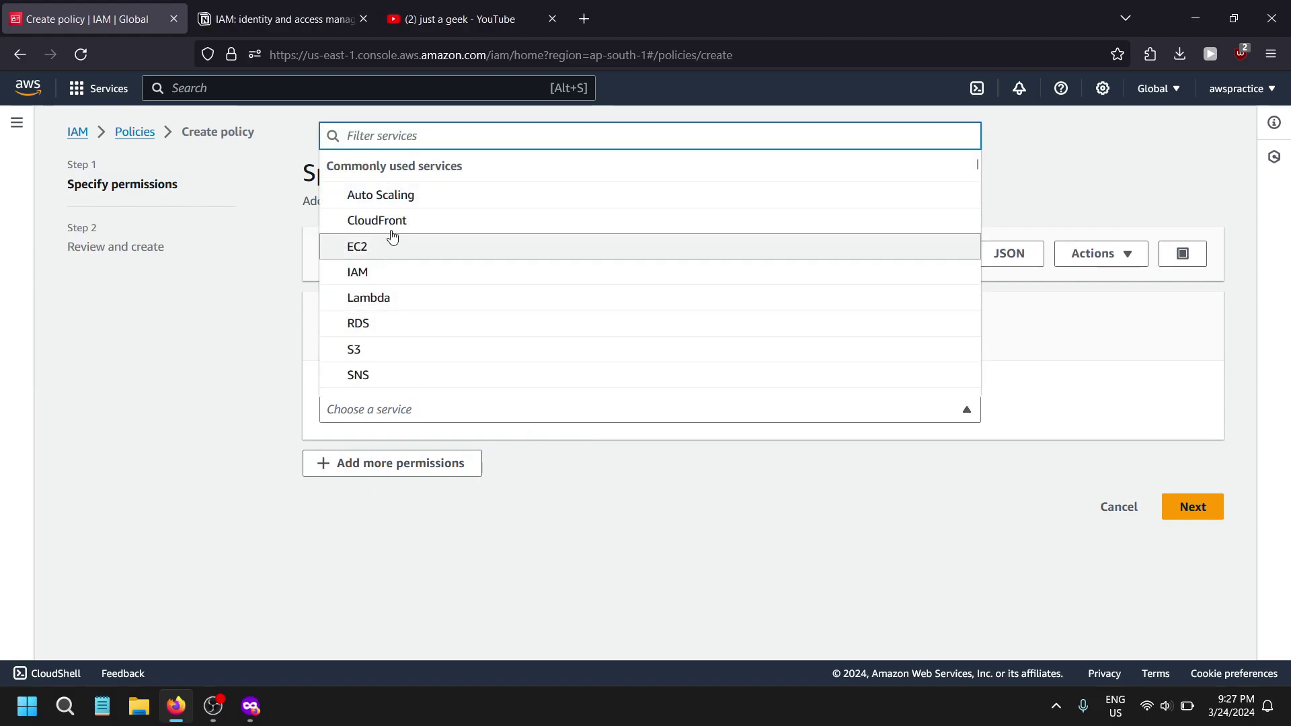
pyautogui.write('iam')
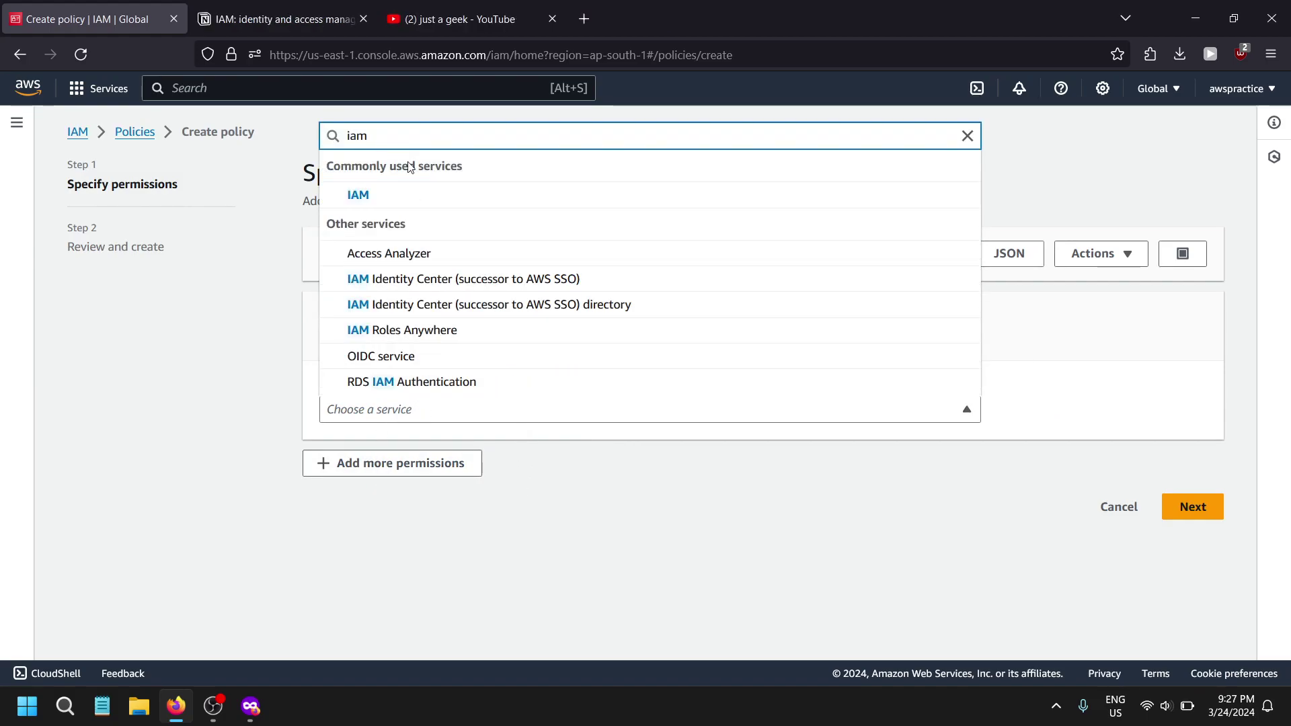
pyautogui.click(397, 202)
# - Allow the IAM ListUsers and GetUser actions on all resources
pyautogui.scroll(-3, 312, 370)
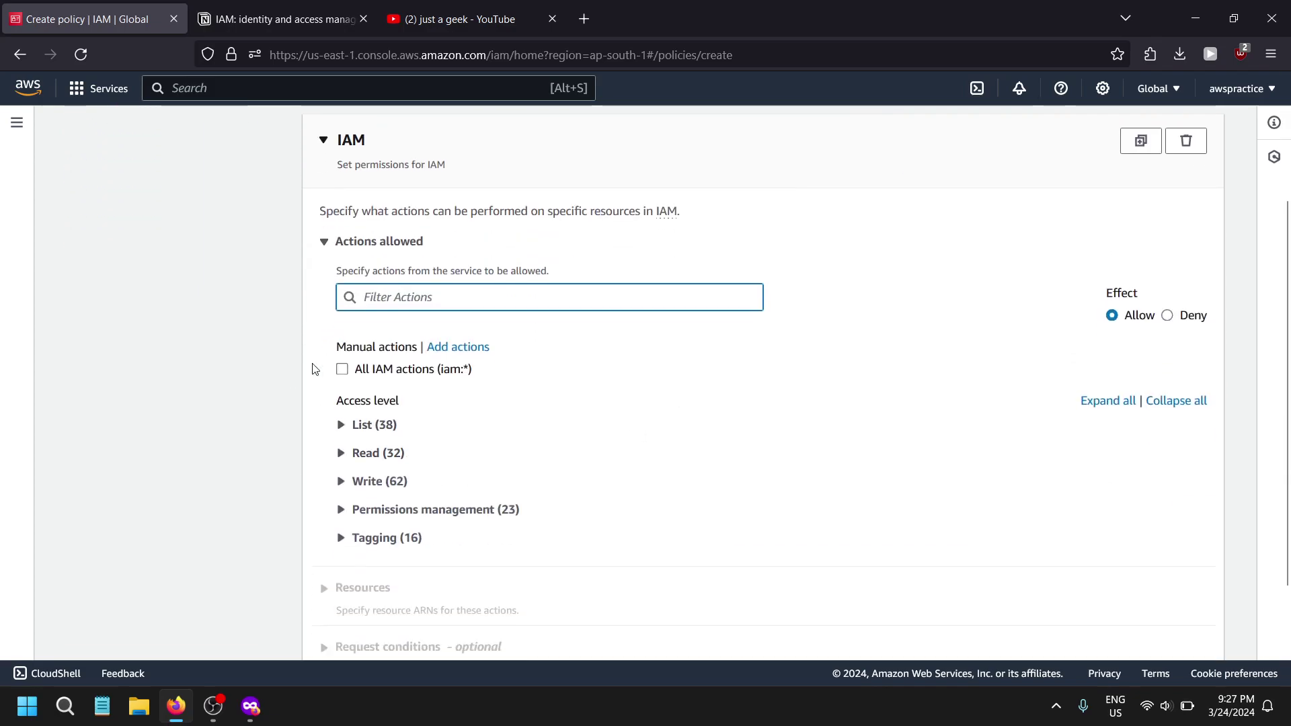
pyautogui.write('list')
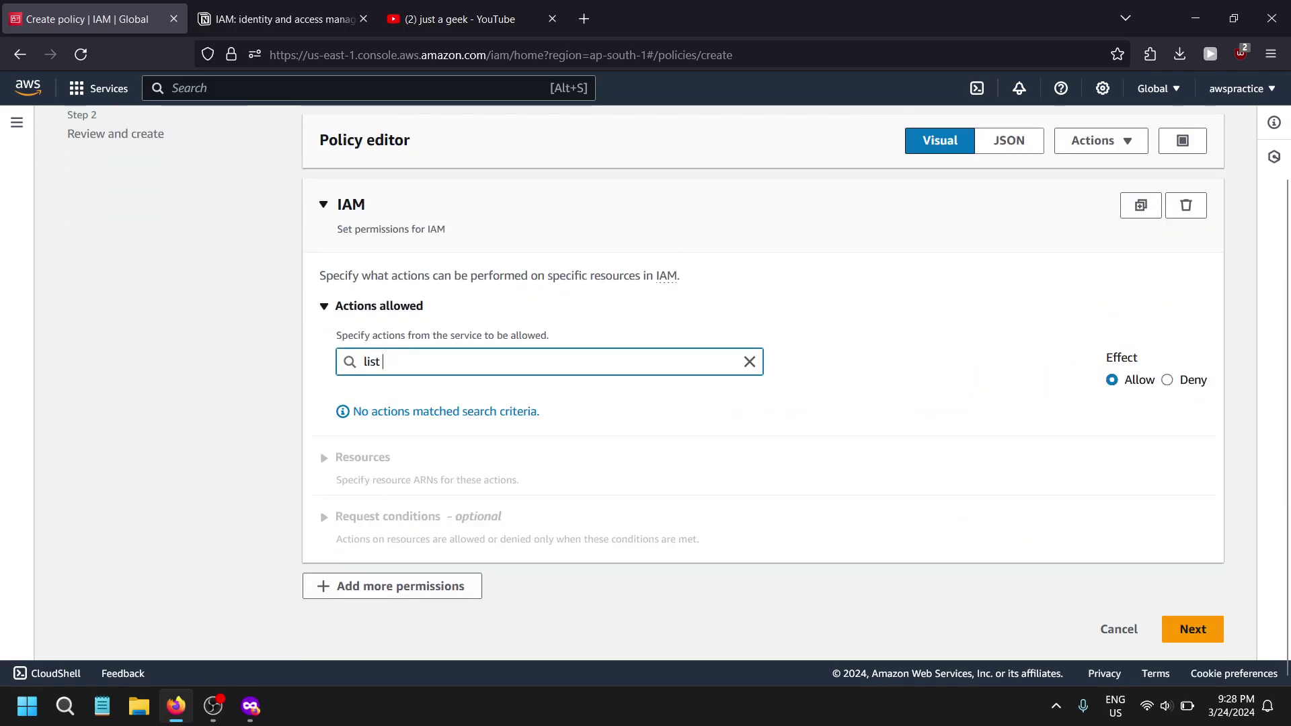
pyautogui.write(' \\')
pyautogui.press('BackSpace')
pyautogui.press('BackSpace')
pyautogui.write('u')
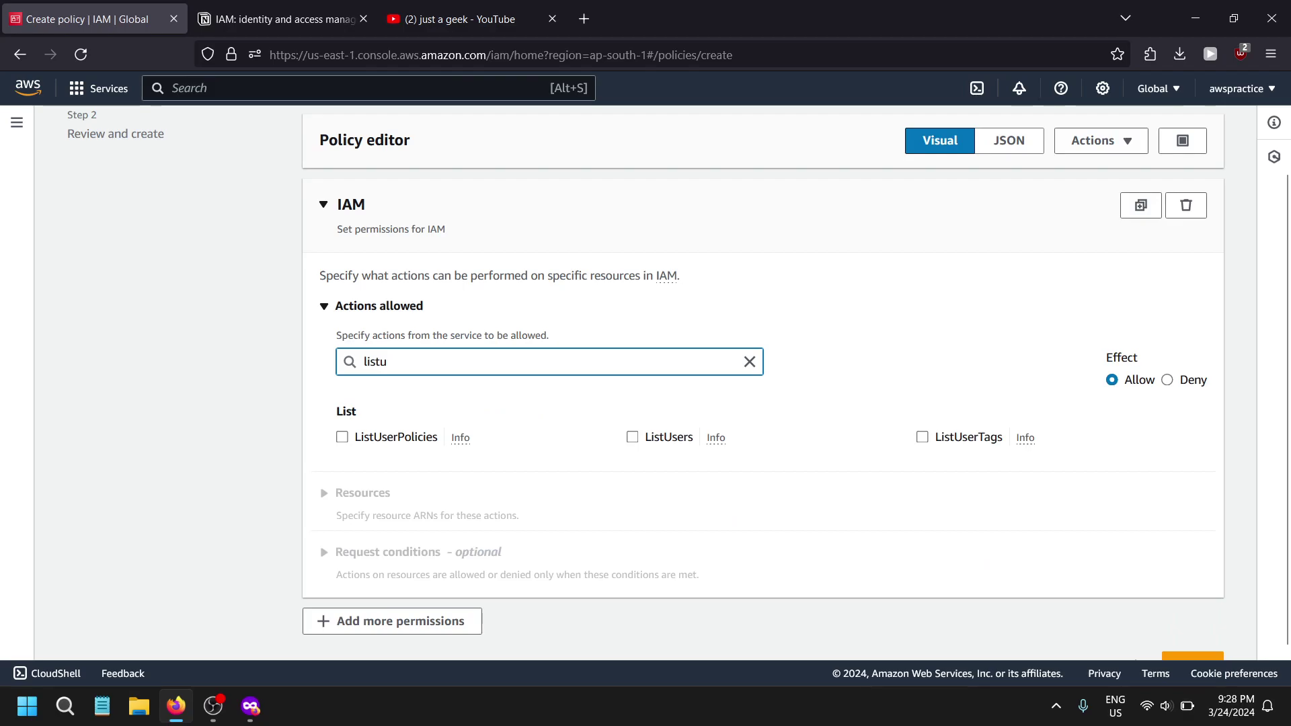
pyautogui.click(641, 438)
pyautogui.doubleClick(542, 361)
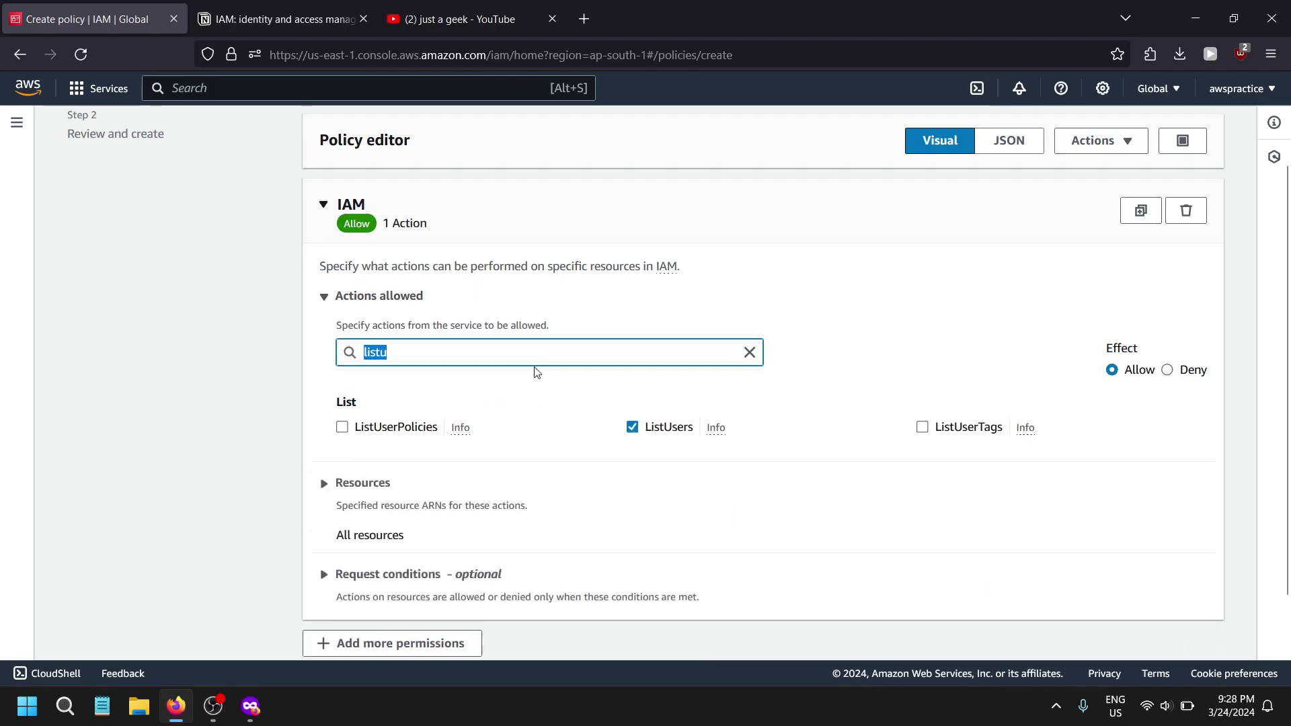
pyautogui.write('eg')
pyautogui.press('BackSpace')
pyautogui.press('BackSpace')
pyautogui.write('get')
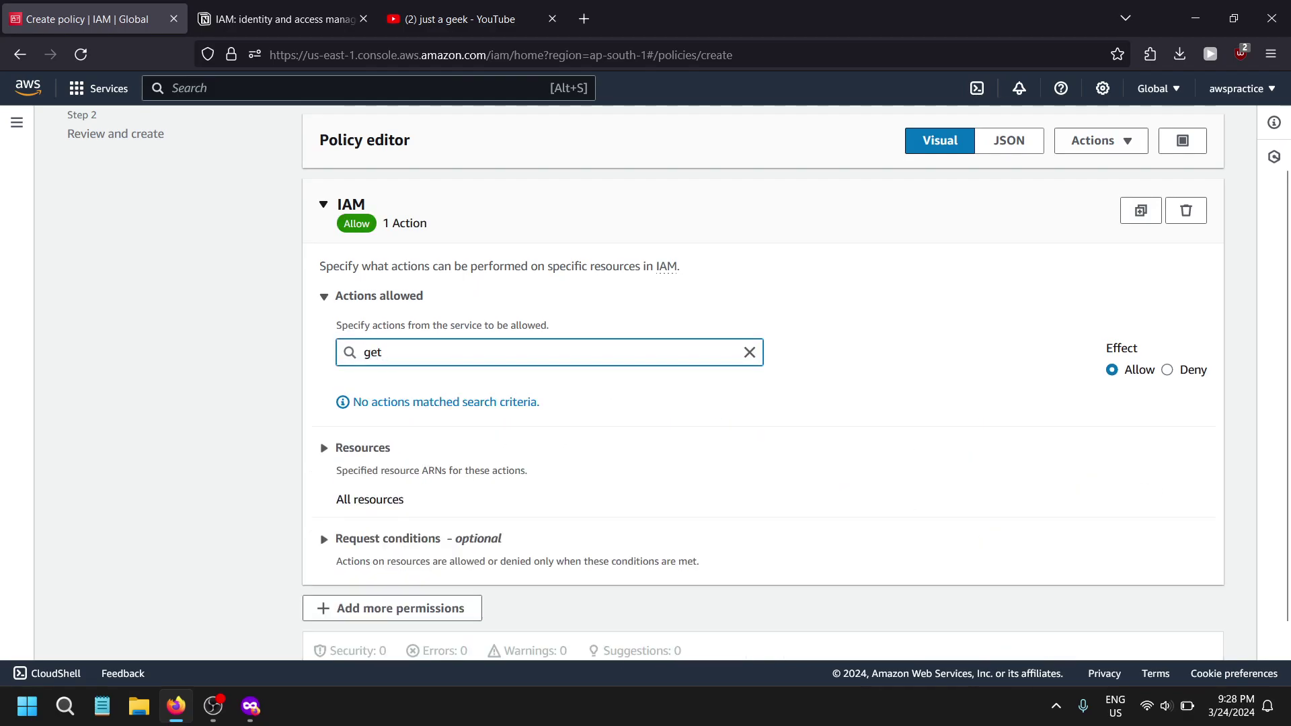
pyautogui.write('use')
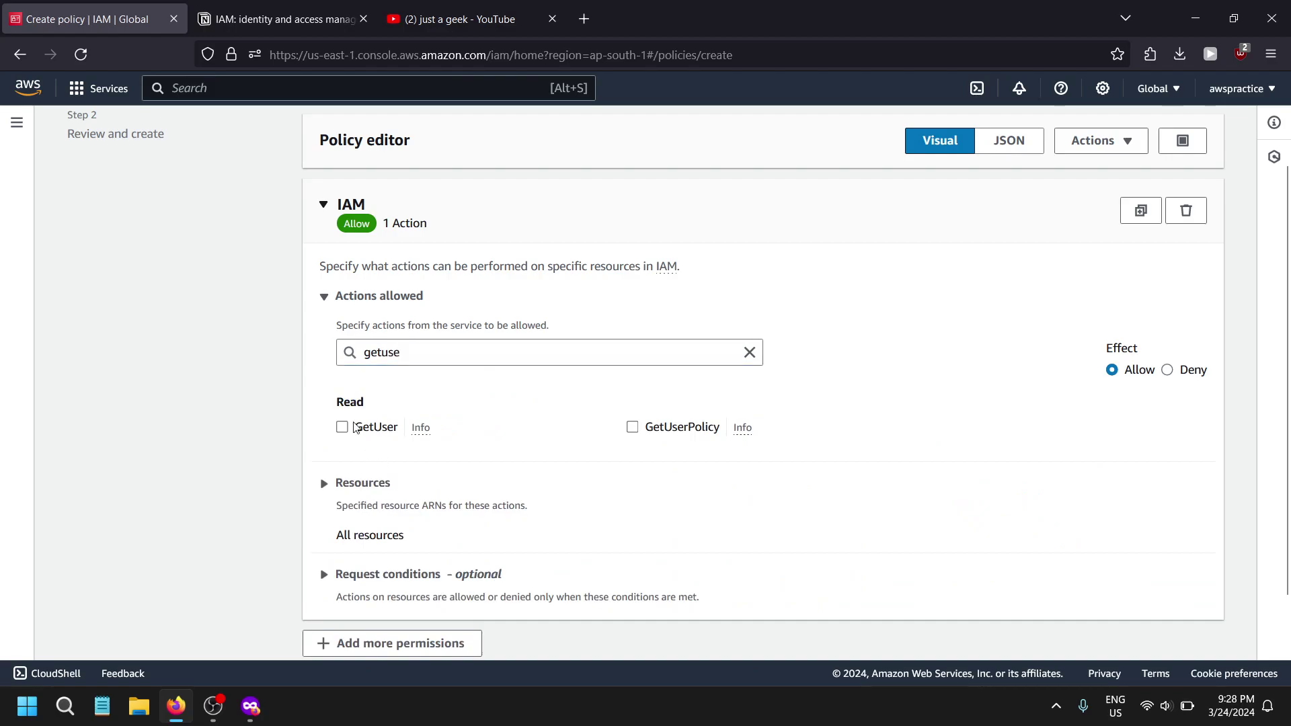
pyautogui.click(368, 427)
pyautogui.scroll(-3, 1162, 351)
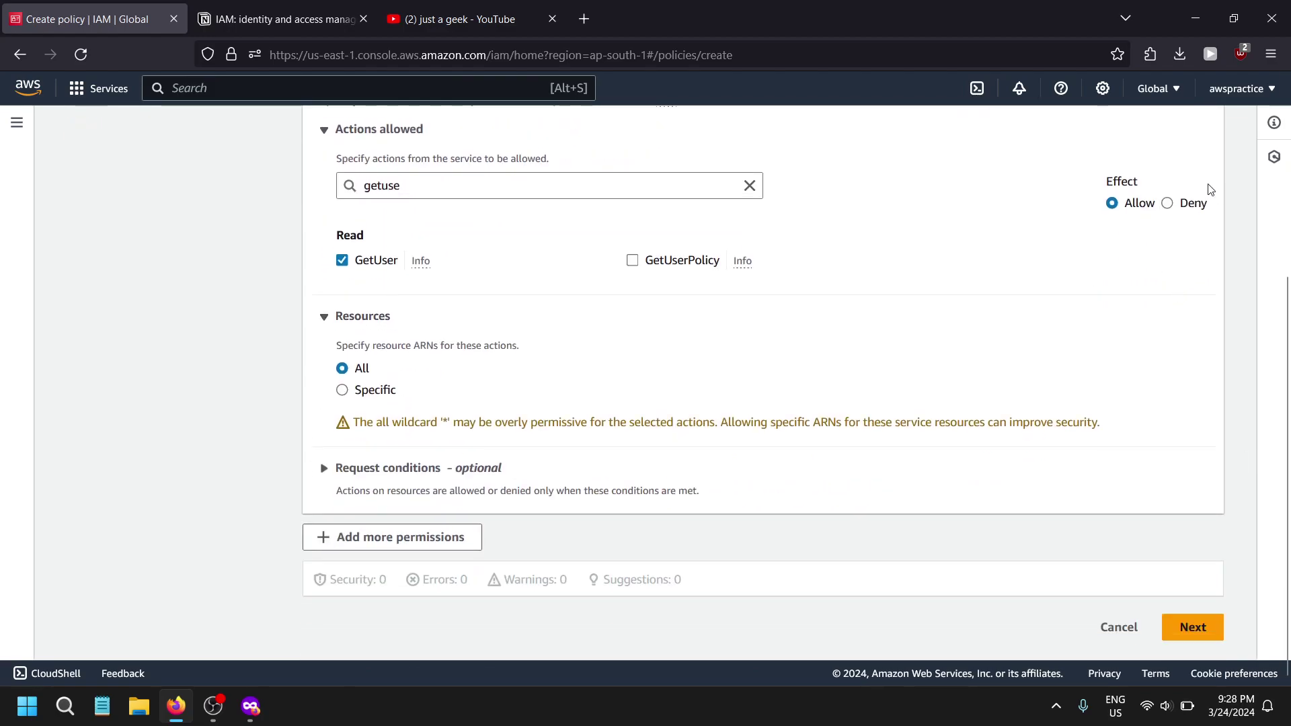
pyautogui.moveTo(417, 420); pyautogui.dragTo(744, 452)
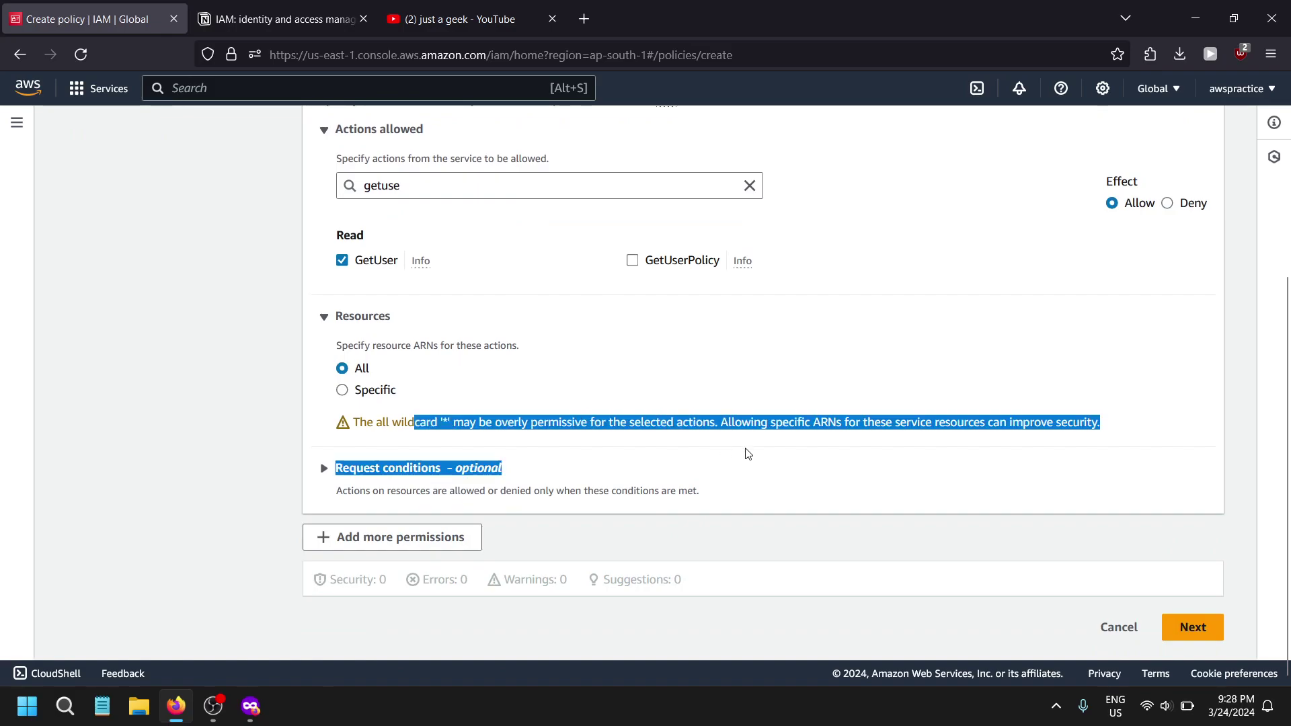
pyautogui.click(748, 454)
# - Name the policy test1 and create it
pyautogui.click(1194, 628)
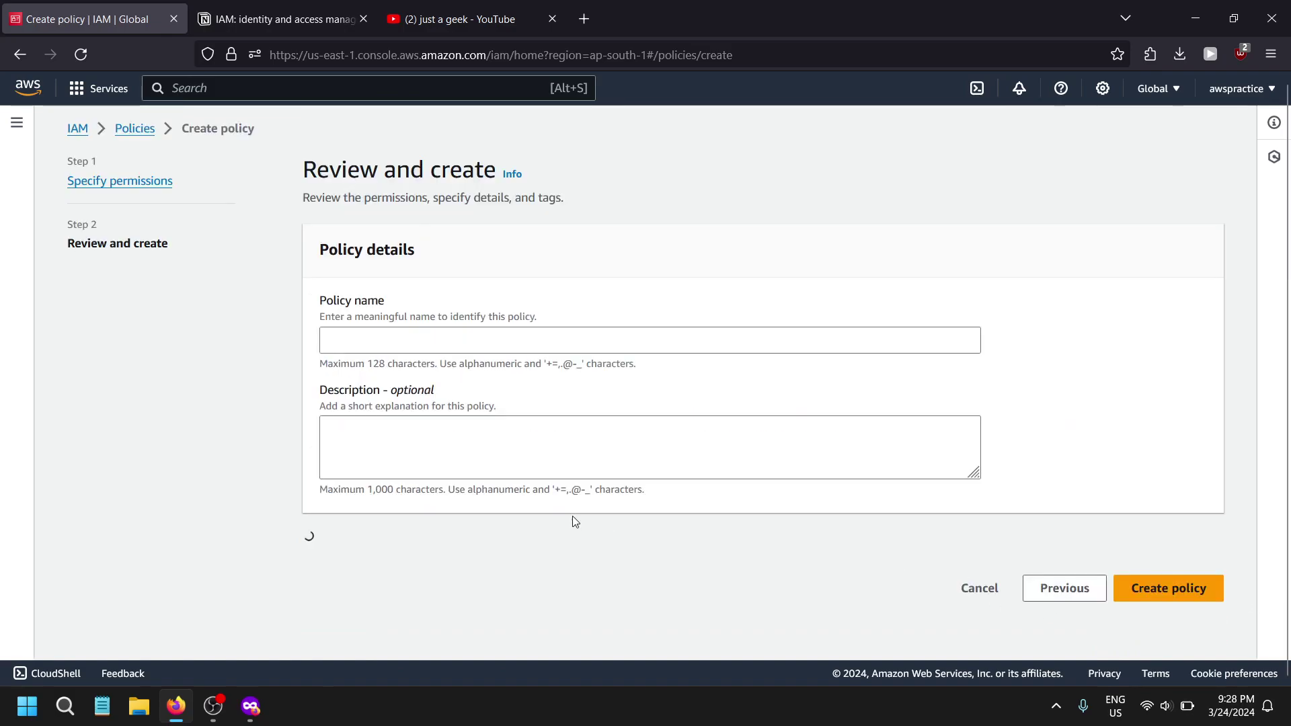
pyautogui.scroll(-5, 544, 354)
pyautogui.scroll(3, 449, 297)
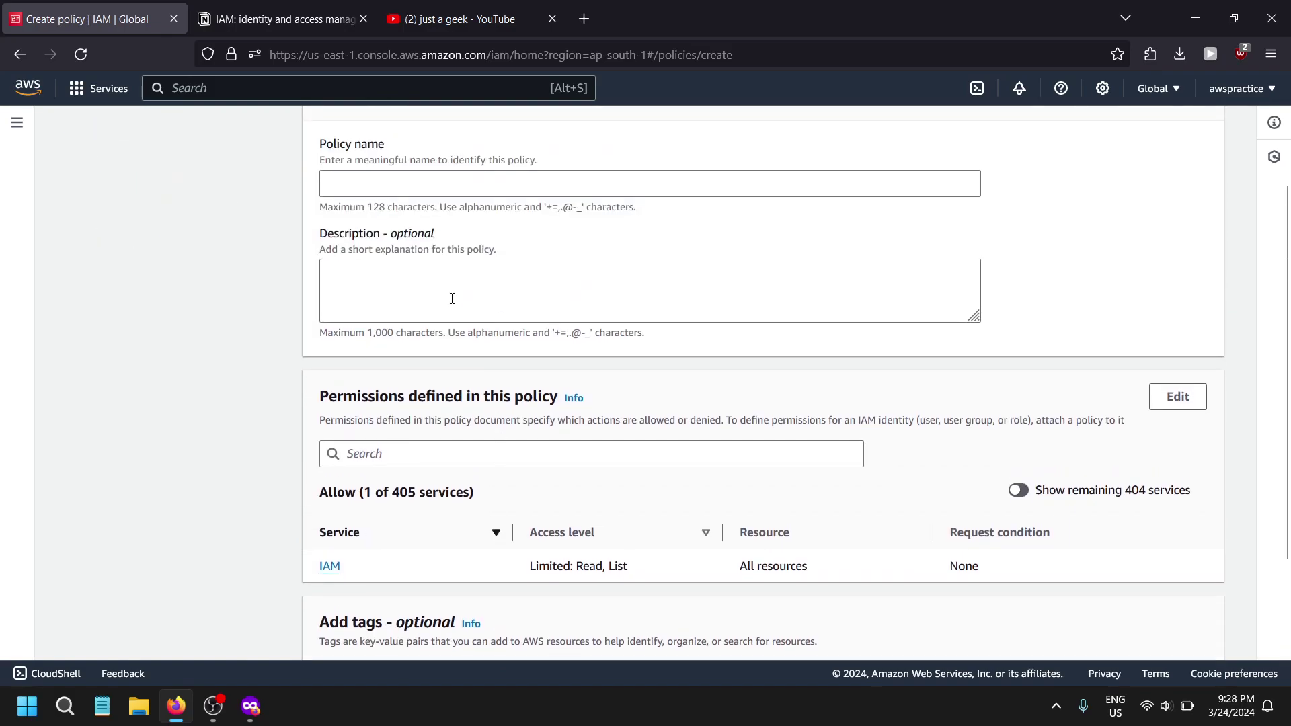
pyautogui.click(486, 182)
pyautogui.write('test1')
pyautogui.scroll(-3, 533, 291)
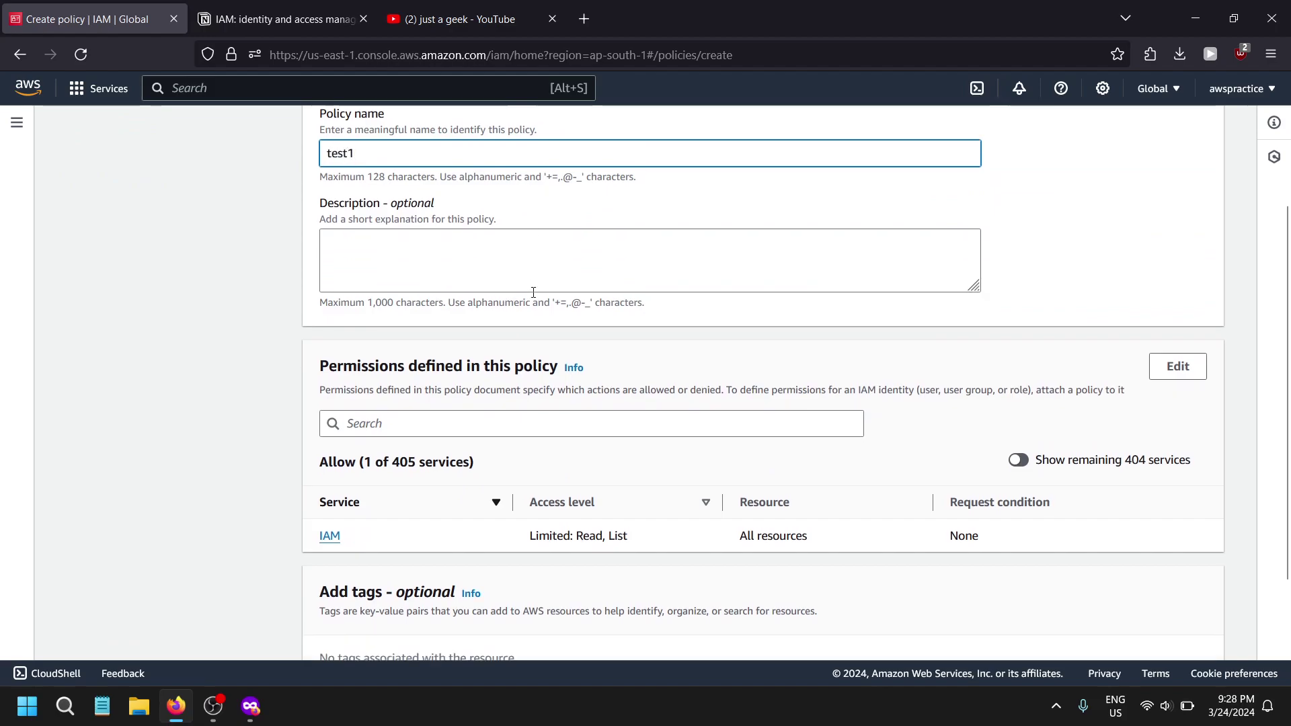
pyautogui.click(1201, 633)
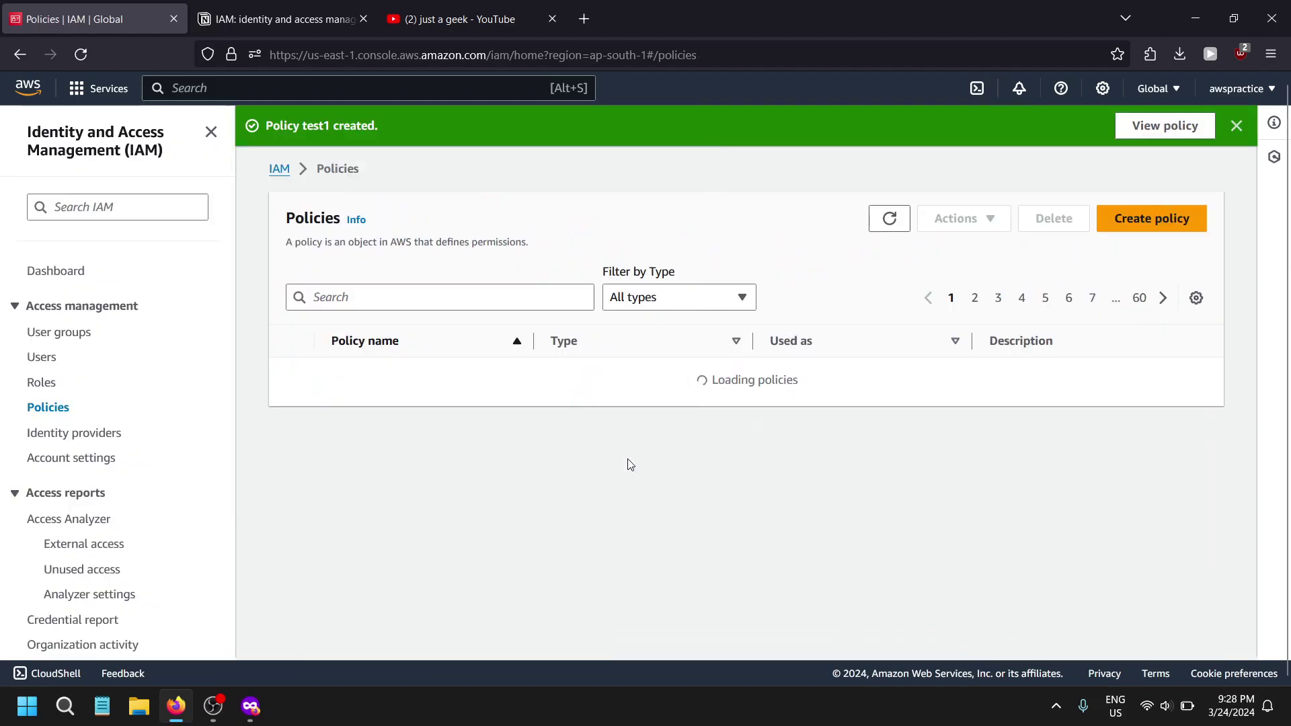
# - Search the policy list for test1 and glance at the IAM notes
pyautogui.click(434, 297)
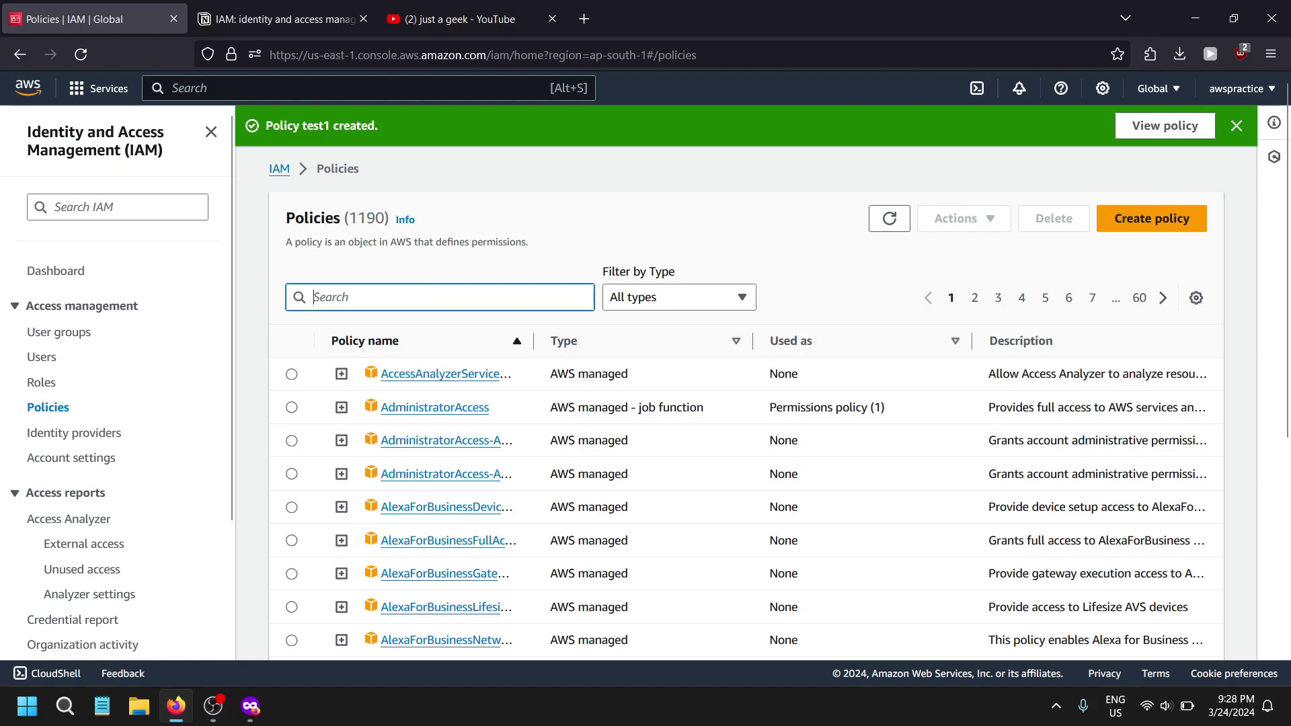
pyautogui.write('test1')
pyautogui.click(339, 13)
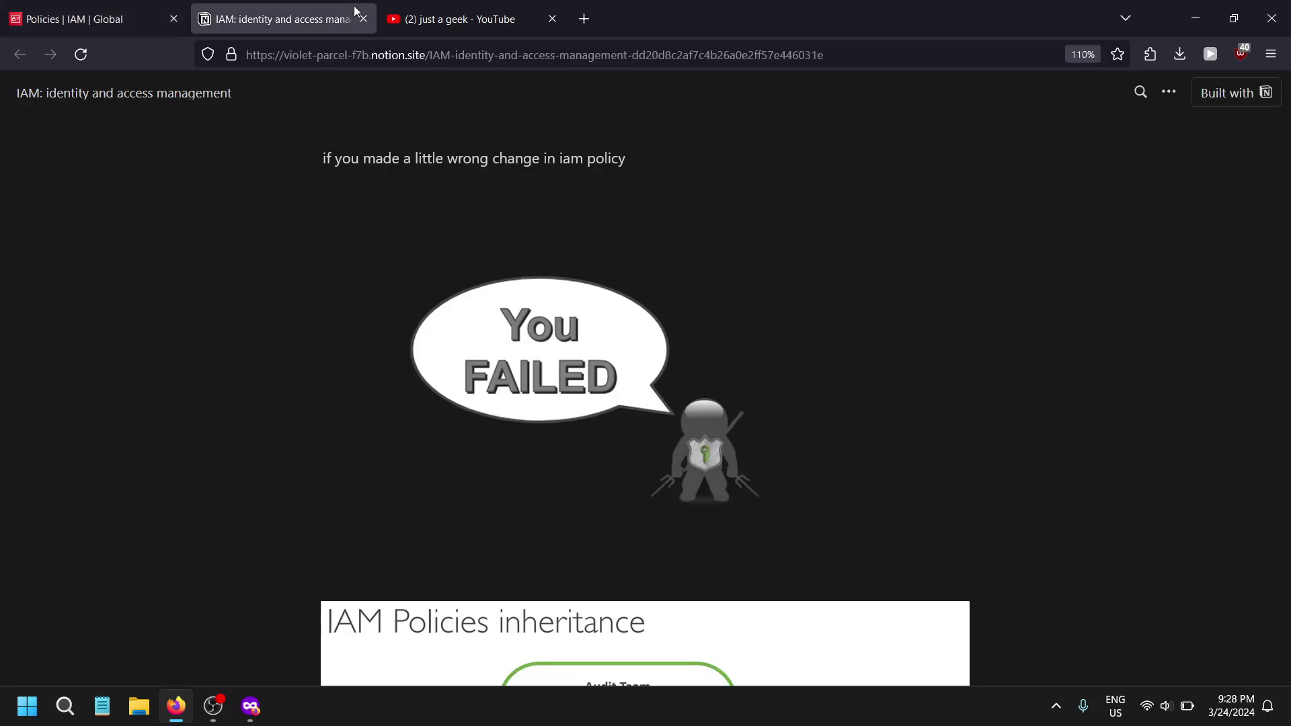
pyautogui.click(134, 15)
# - Open admin-v2's details and choose to attach policies directly
pyautogui.click(41, 360)
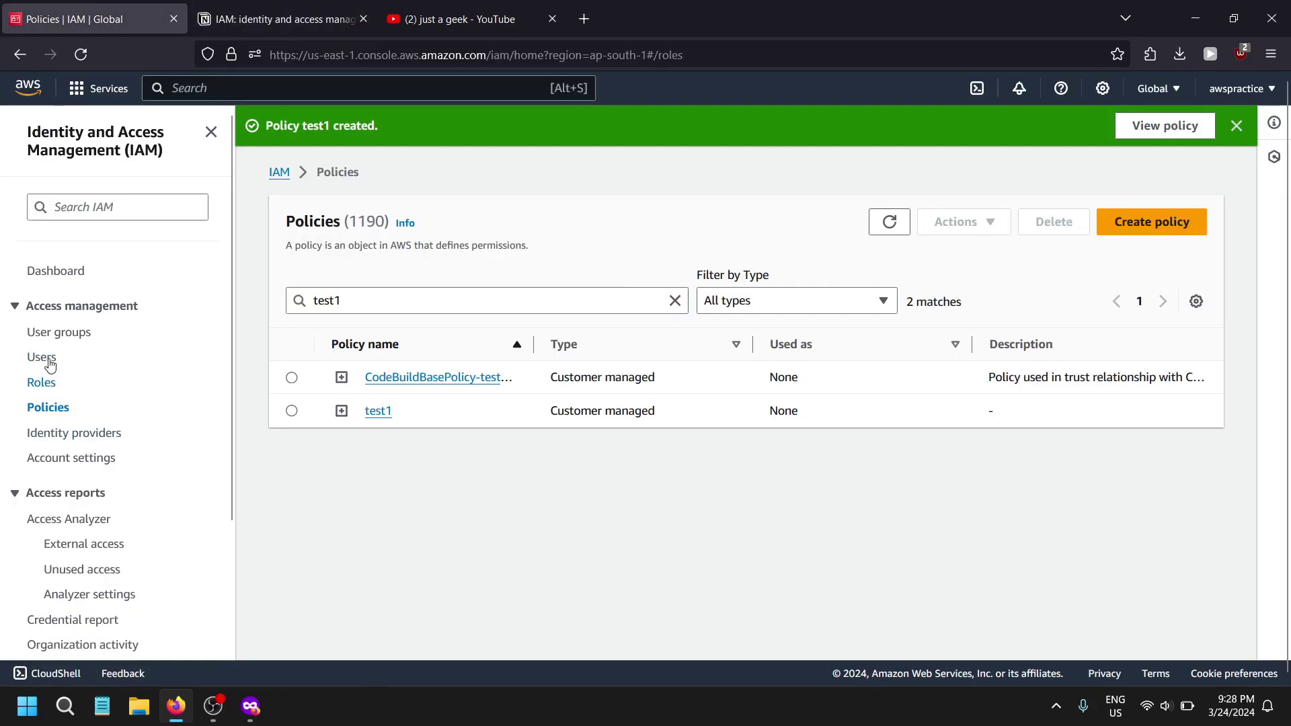
pyautogui.click(372, 329)
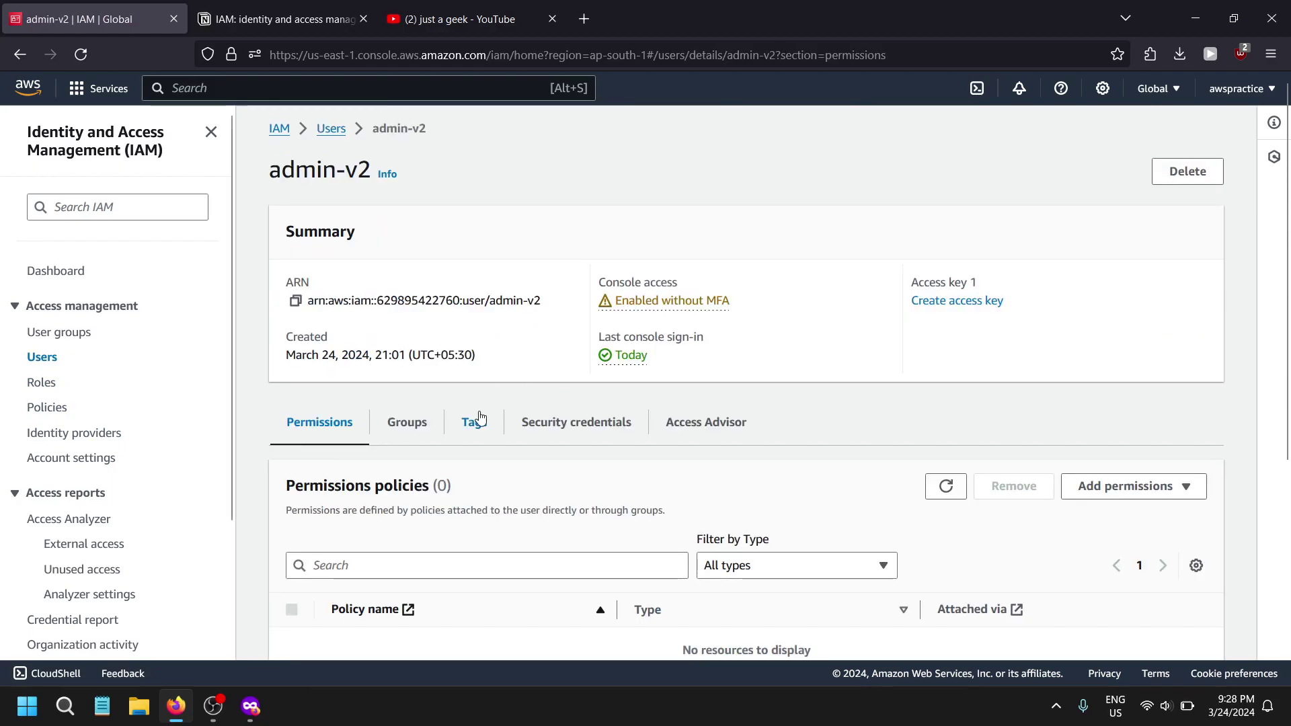
pyautogui.scroll(-2, 427, 280)
pyautogui.click(1130, 308)
pyautogui.click(1106, 334)
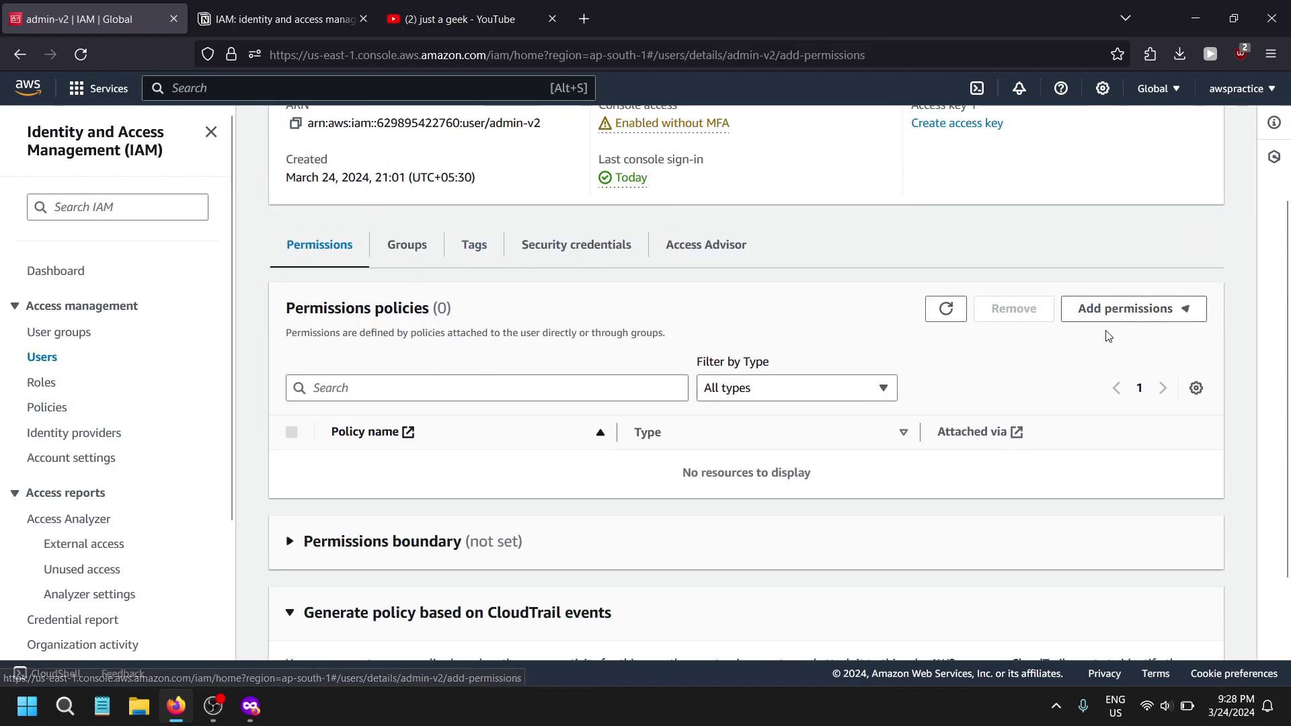
pyautogui.click(1039, 342)
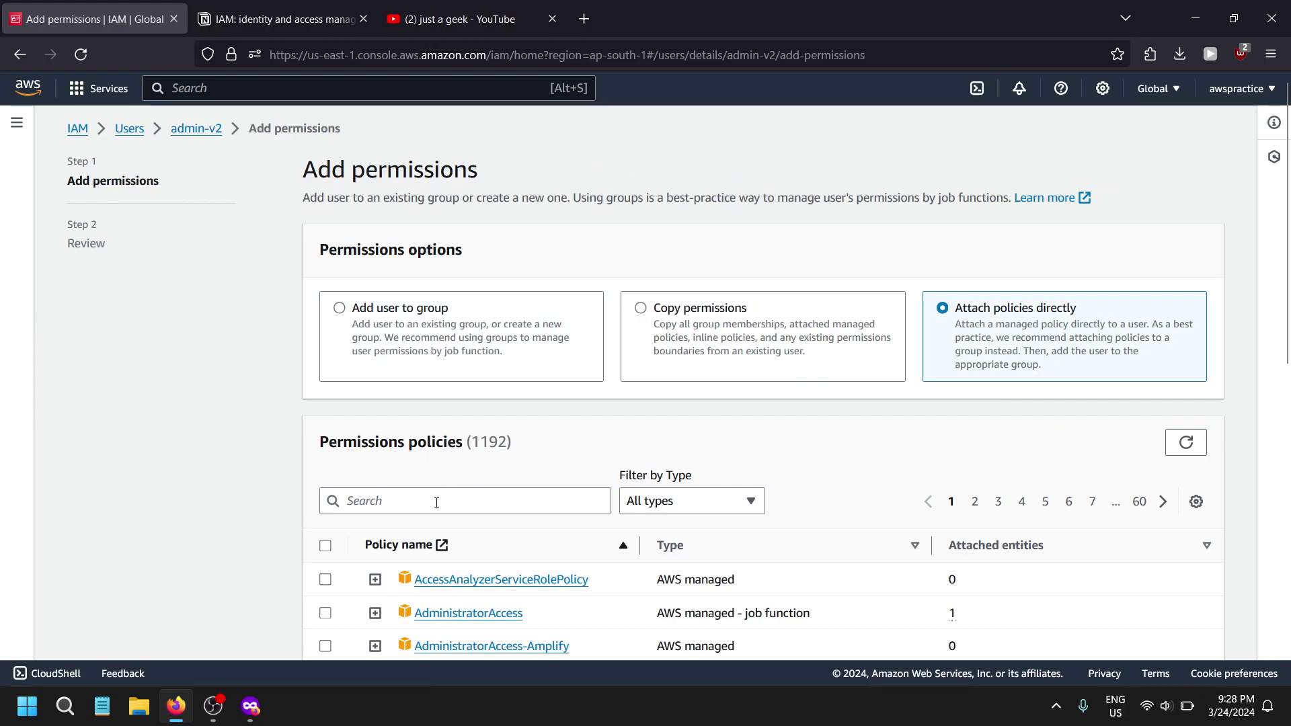
# - Select the test1 policy and attach it to admin-v2
pyautogui.click(432, 501)
pyautogui.write('test1')
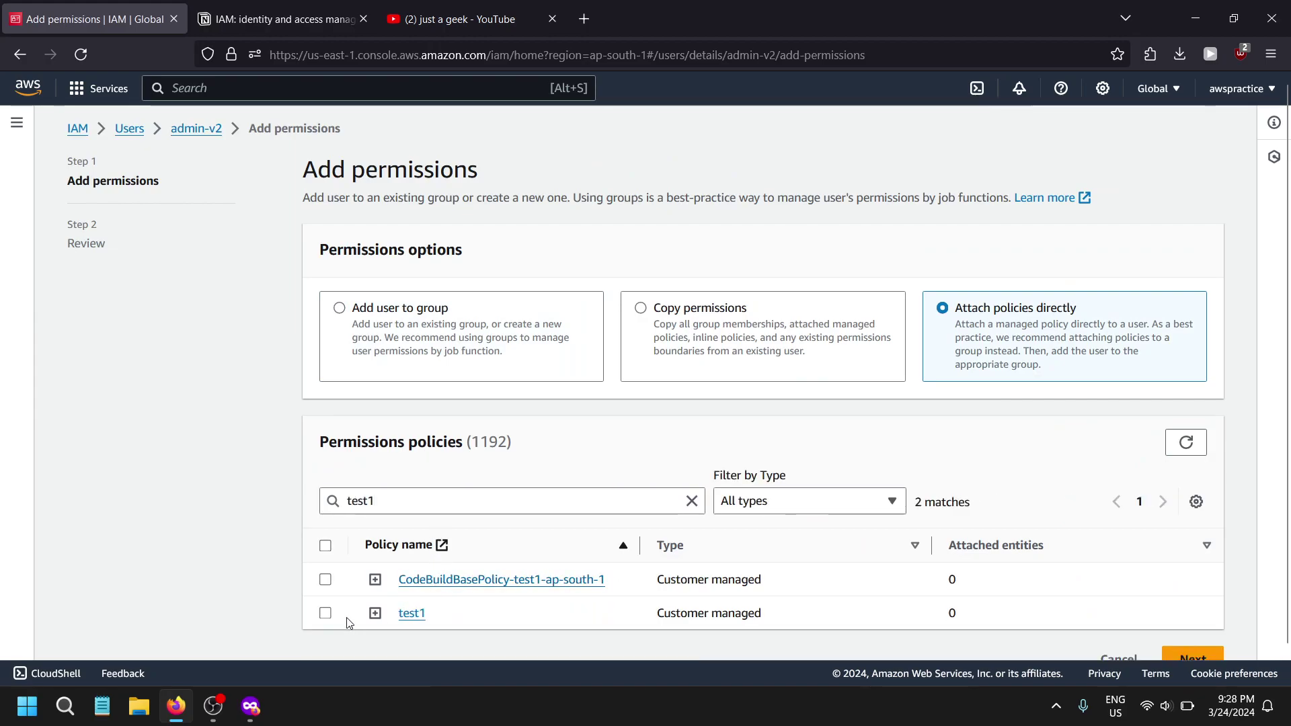
pyautogui.click(325, 613)
pyautogui.scroll(-1, 1112, 622)
pyautogui.click(1184, 627)
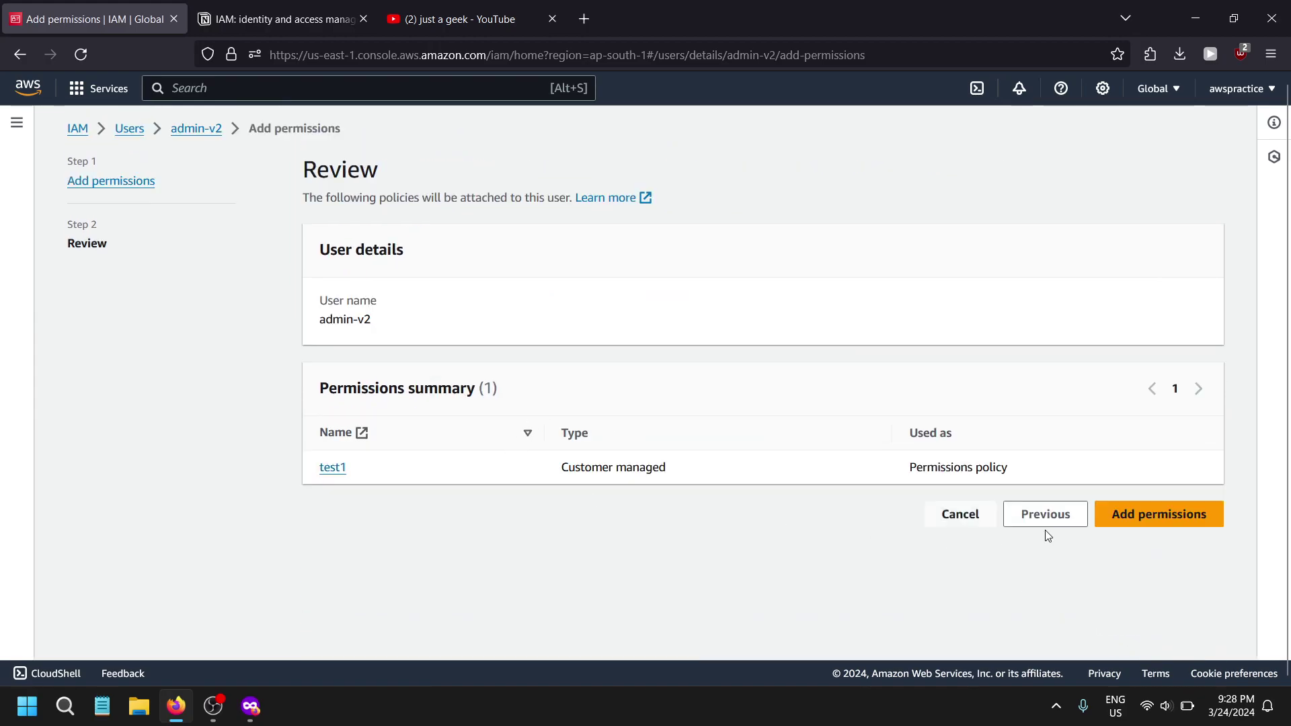
pyautogui.click(1143, 517)
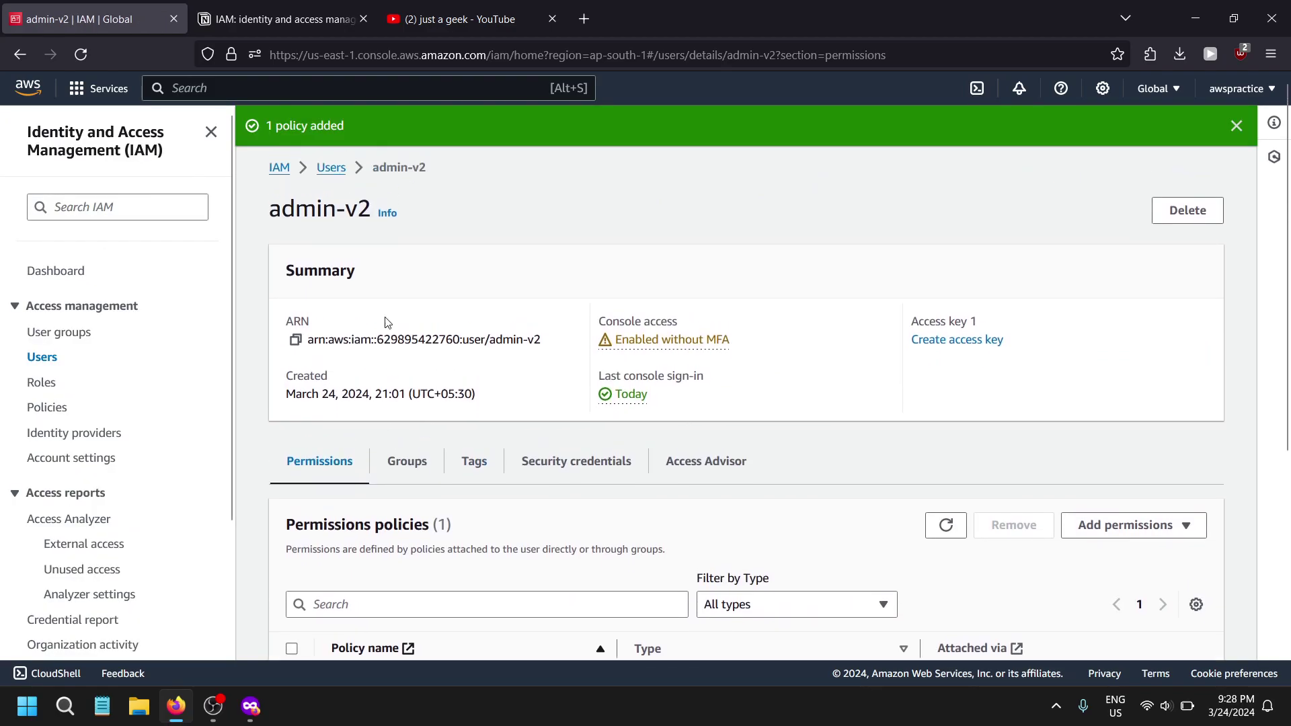
pyautogui.hotkey('alt', 'Tab')
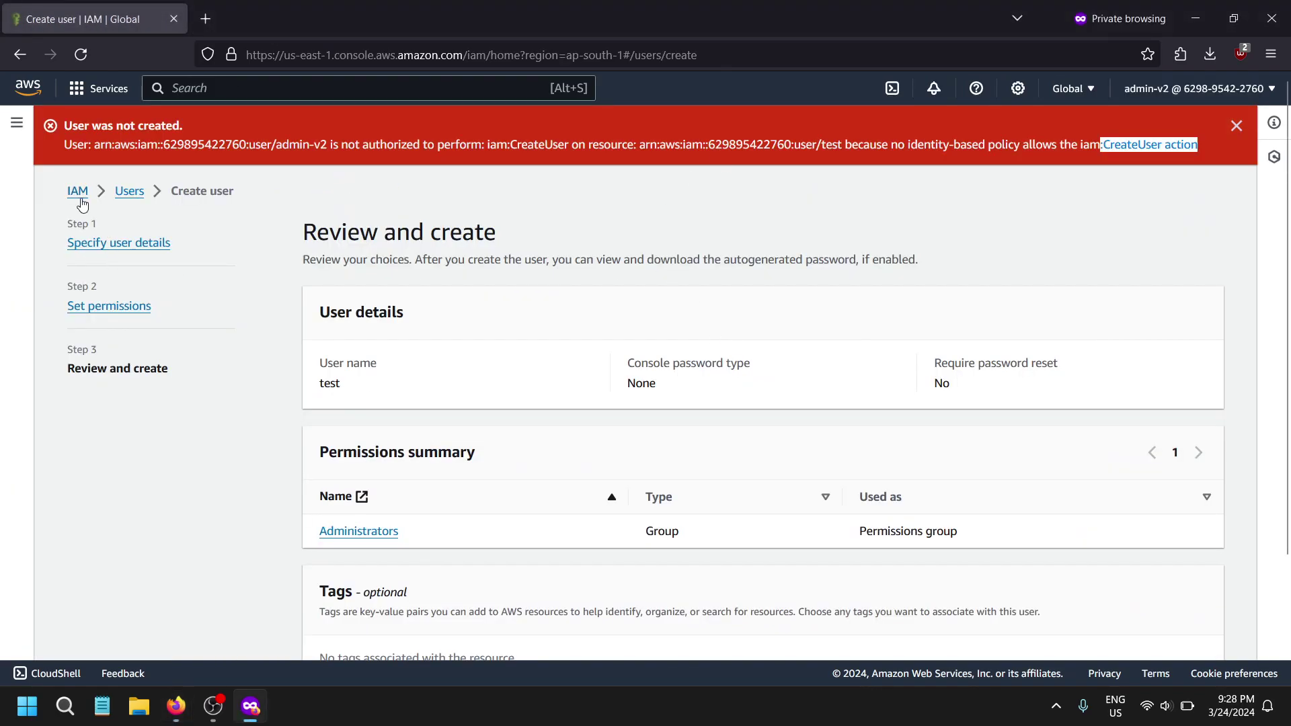
# - In the admin-v2 session, open the IAM Dashboard and admin-v2's own user details
pyautogui.click(78, 192)
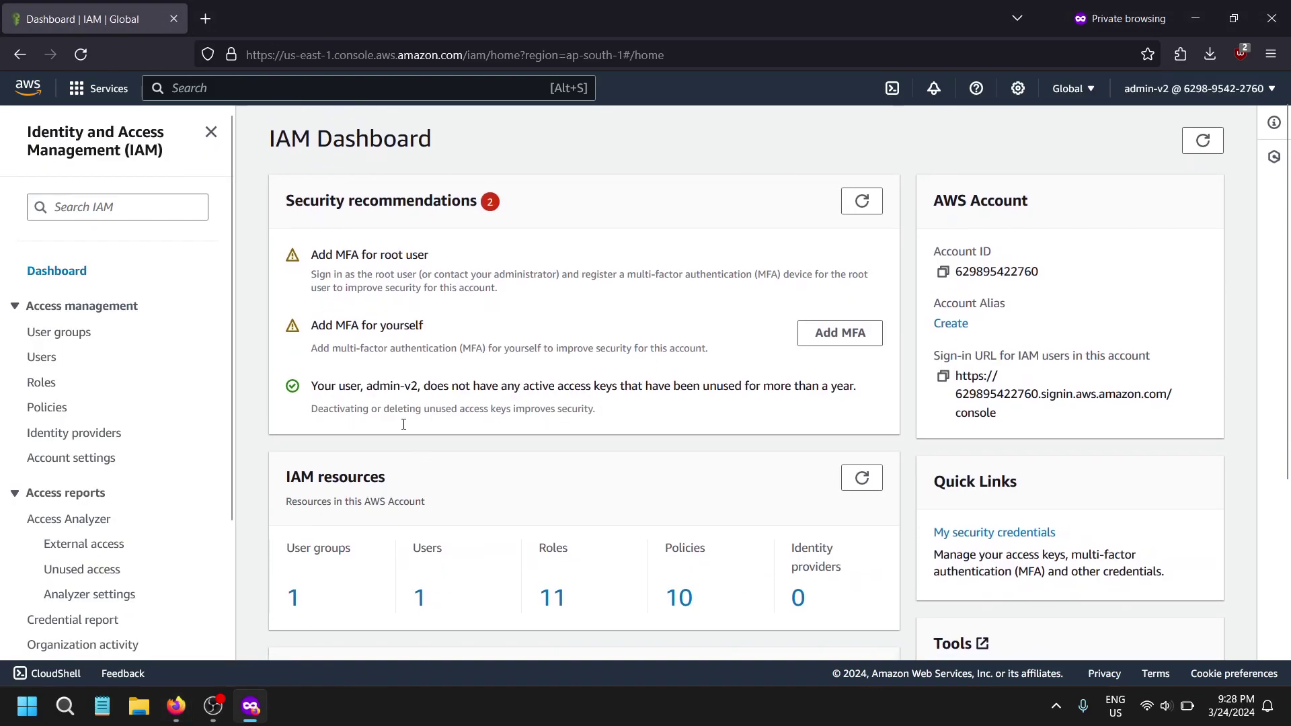
pyautogui.scroll(-5, 404, 424)
pyautogui.click(42, 357)
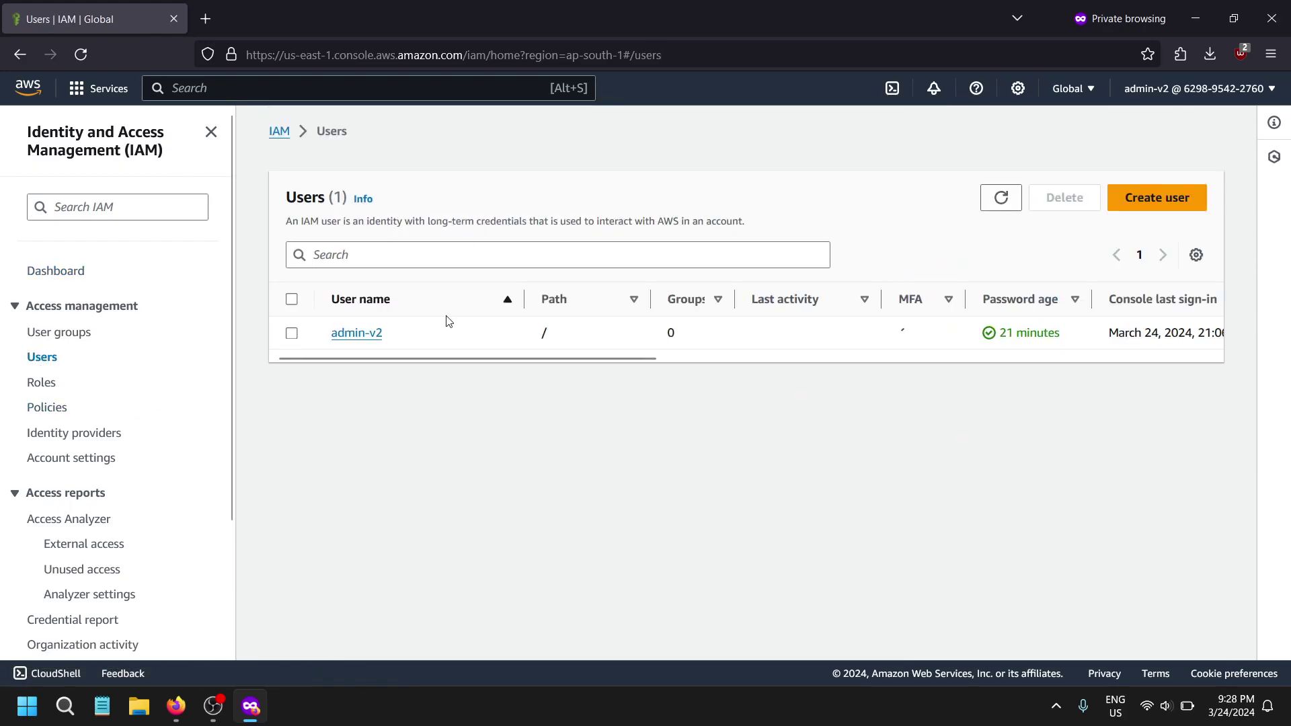
pyautogui.click(356, 333)
pyautogui.scroll(-6, 522, 464)
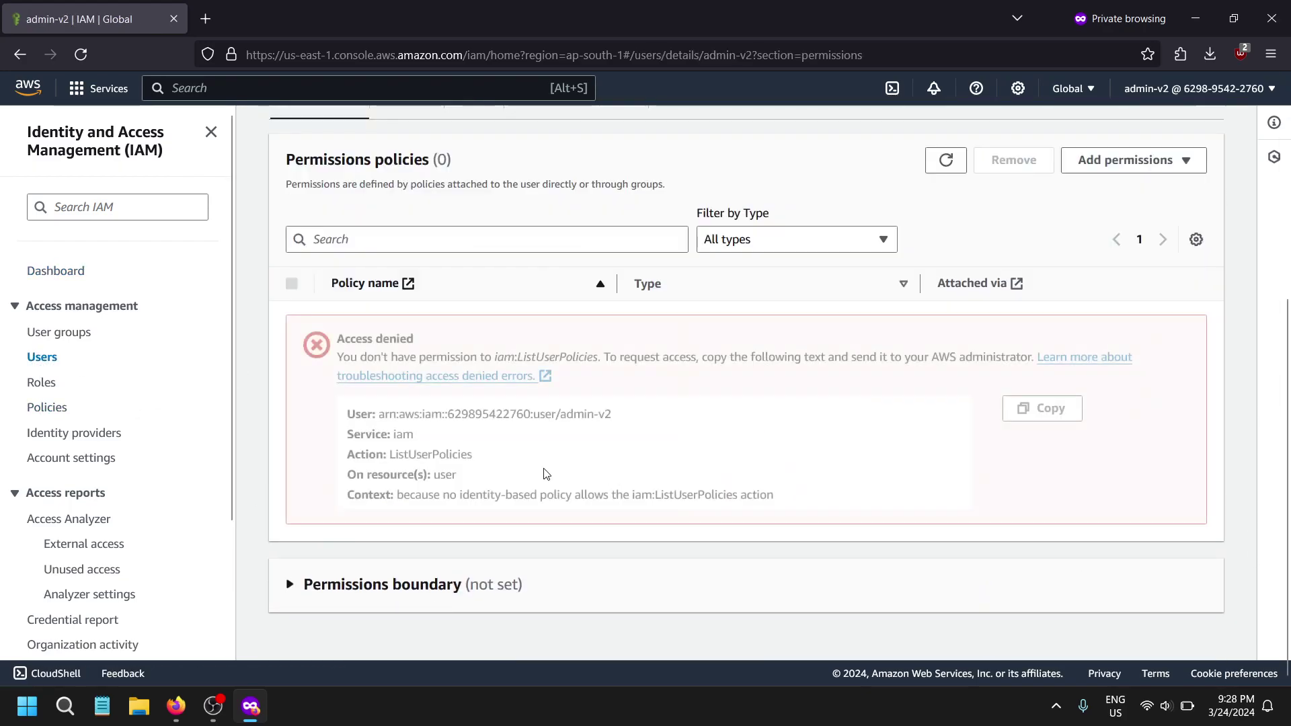
pyautogui.scroll(6, 551, 457)
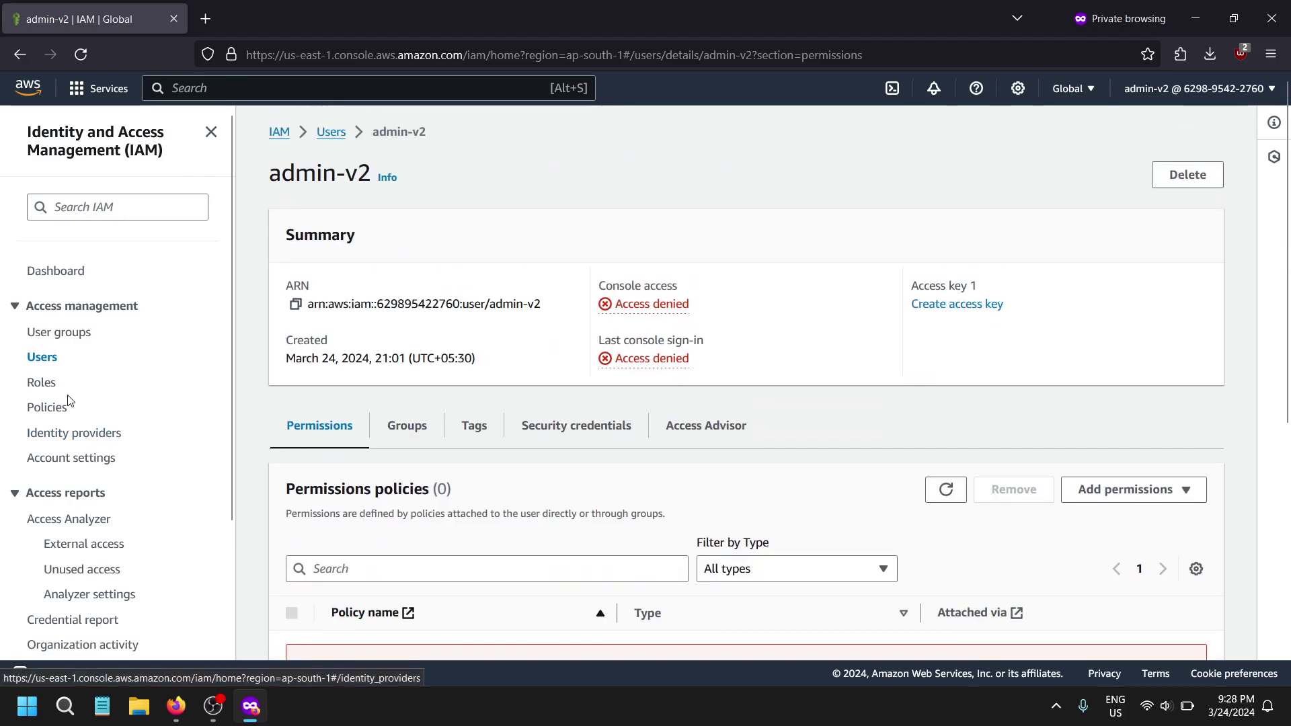
# - Check the Roles list shows access denied, then return via Users to the Dashboard
pyautogui.click(189, 384)
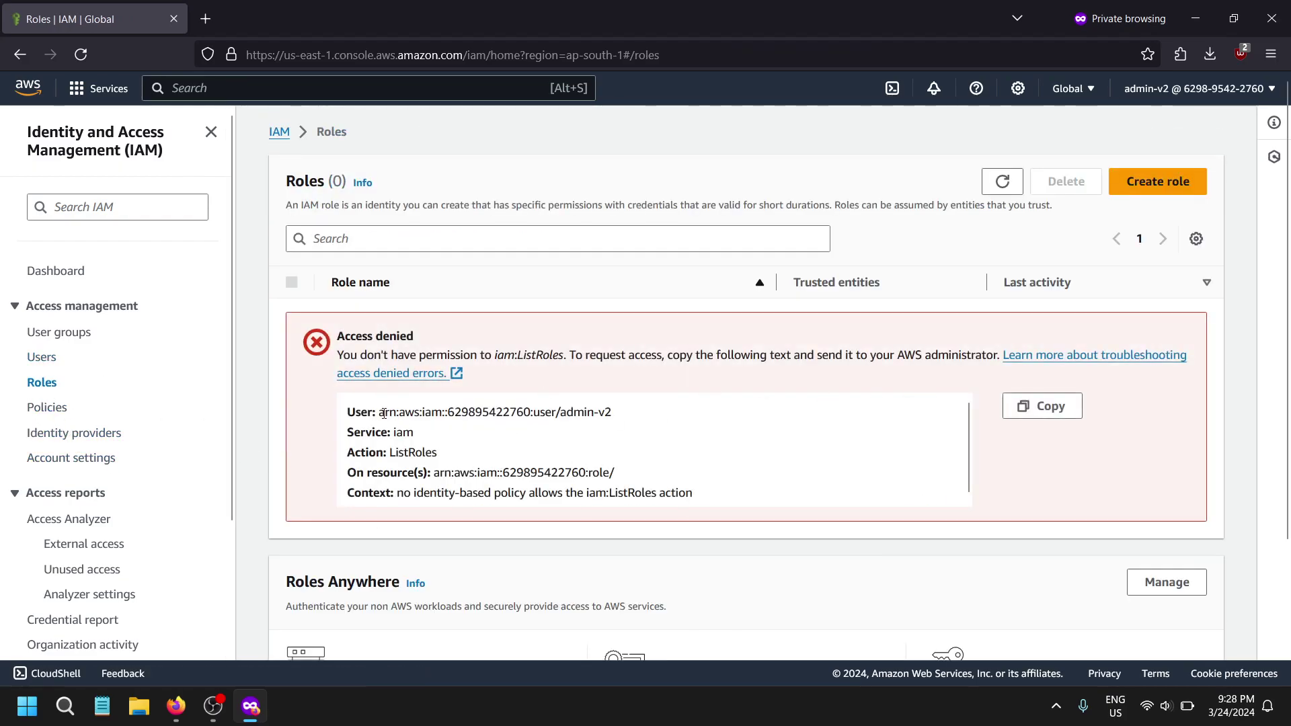
pyautogui.moveTo(384, 413); pyautogui.dragTo(573, 473)
pyautogui.click(574, 473)
pyautogui.click(44, 360)
pyautogui.click(59, 272)
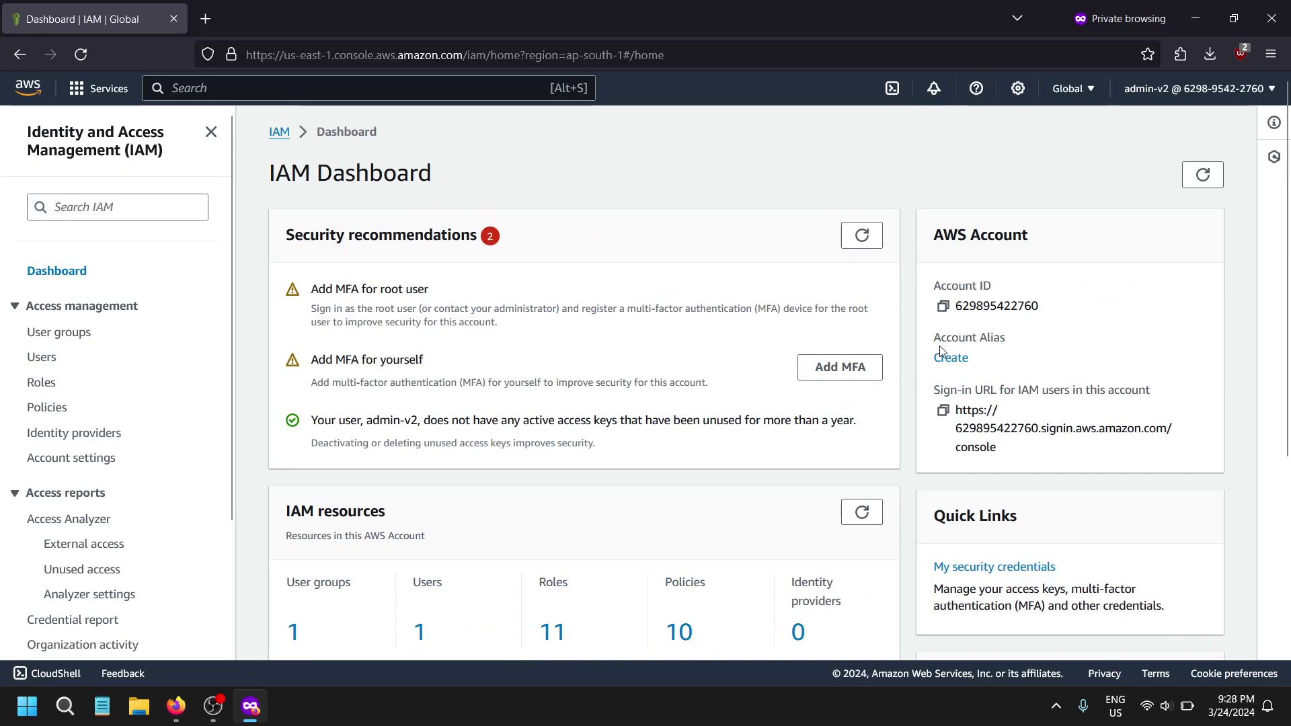
# - As admin-v2, try creating account alias 'aws' and select the not-authorized error
pyautogui.click(948, 357)
pyautogui.click(466, 389)
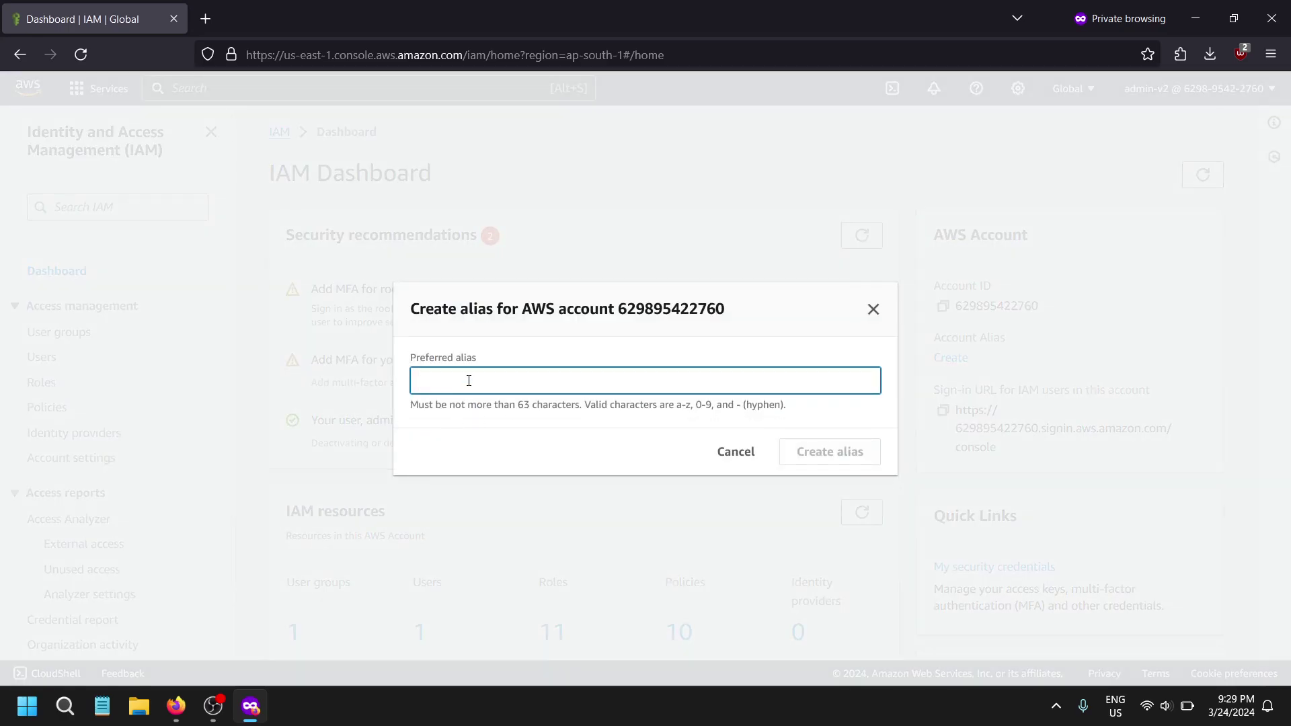
pyautogui.click(736, 451)
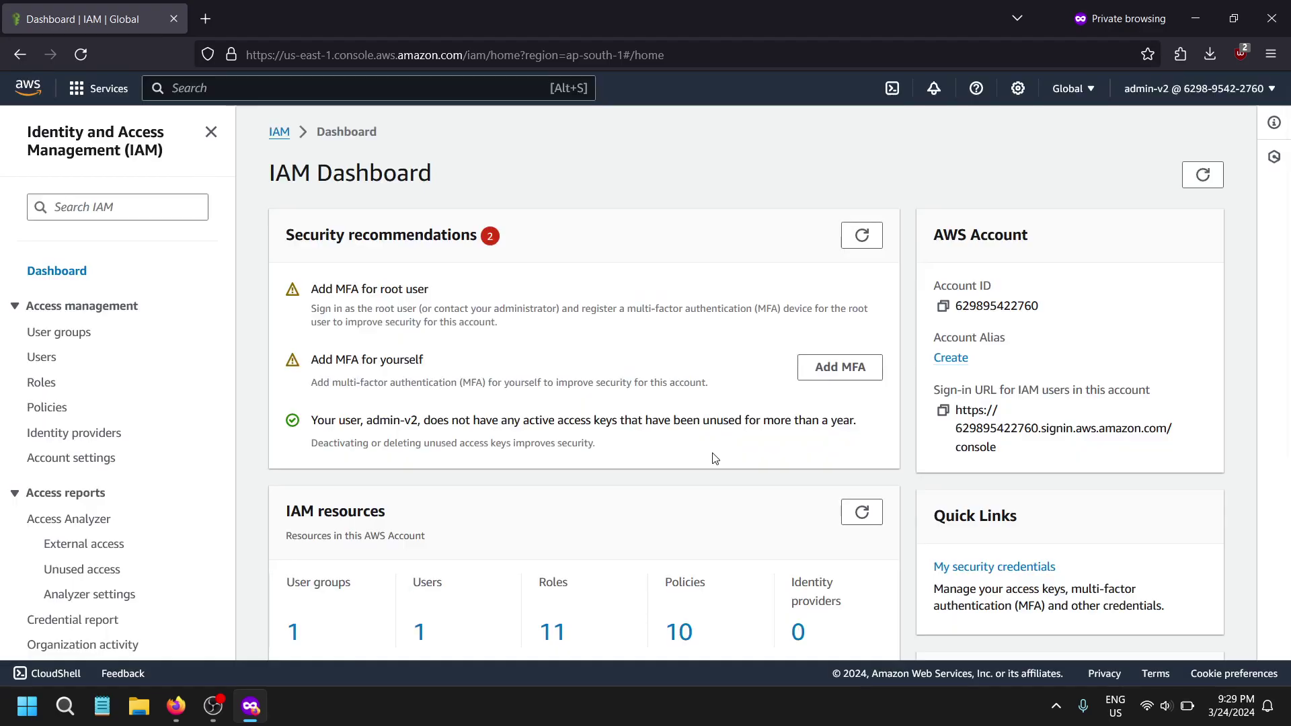
pyautogui.click(932, 357)
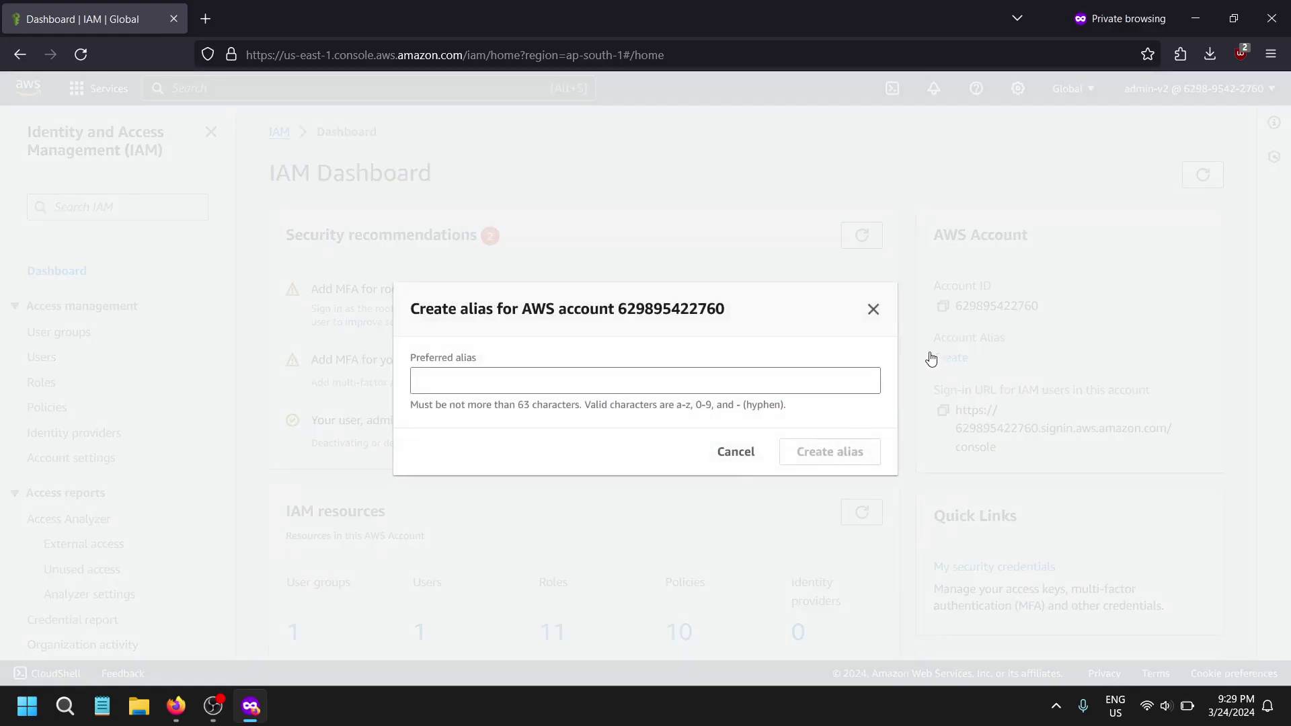
pyautogui.click(453, 374)
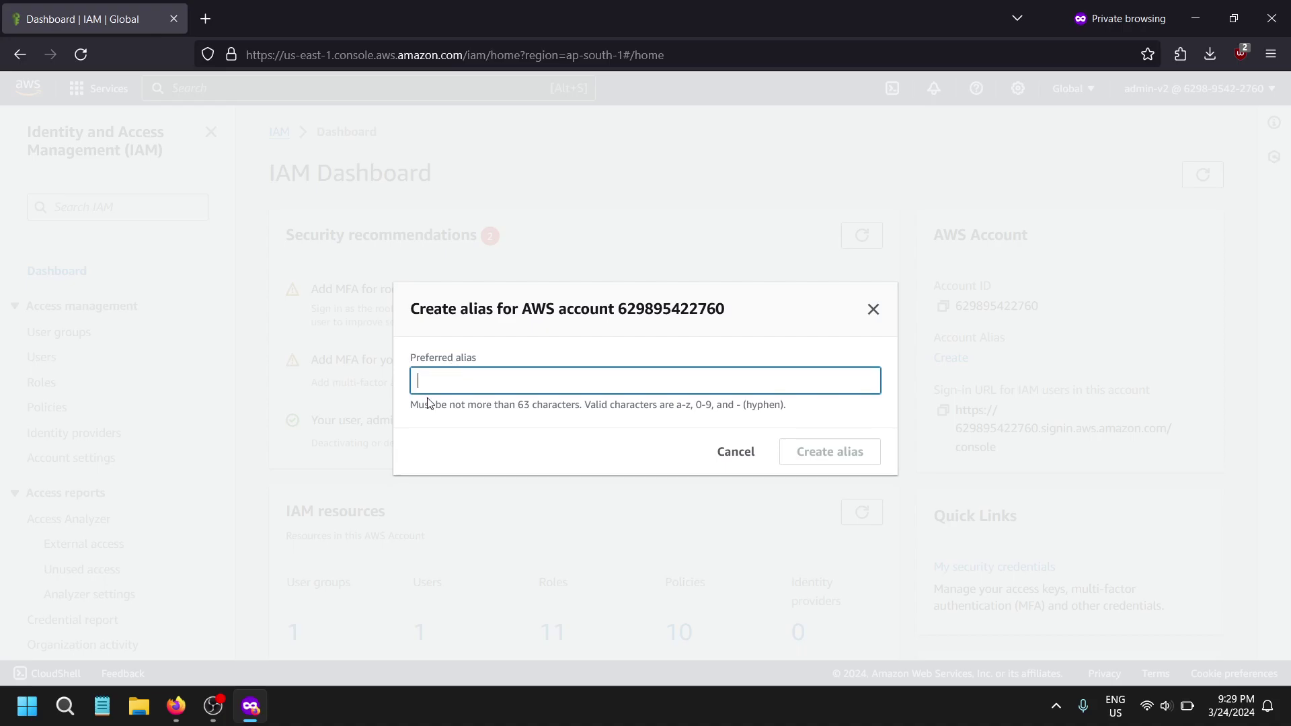
pyautogui.write('aws')
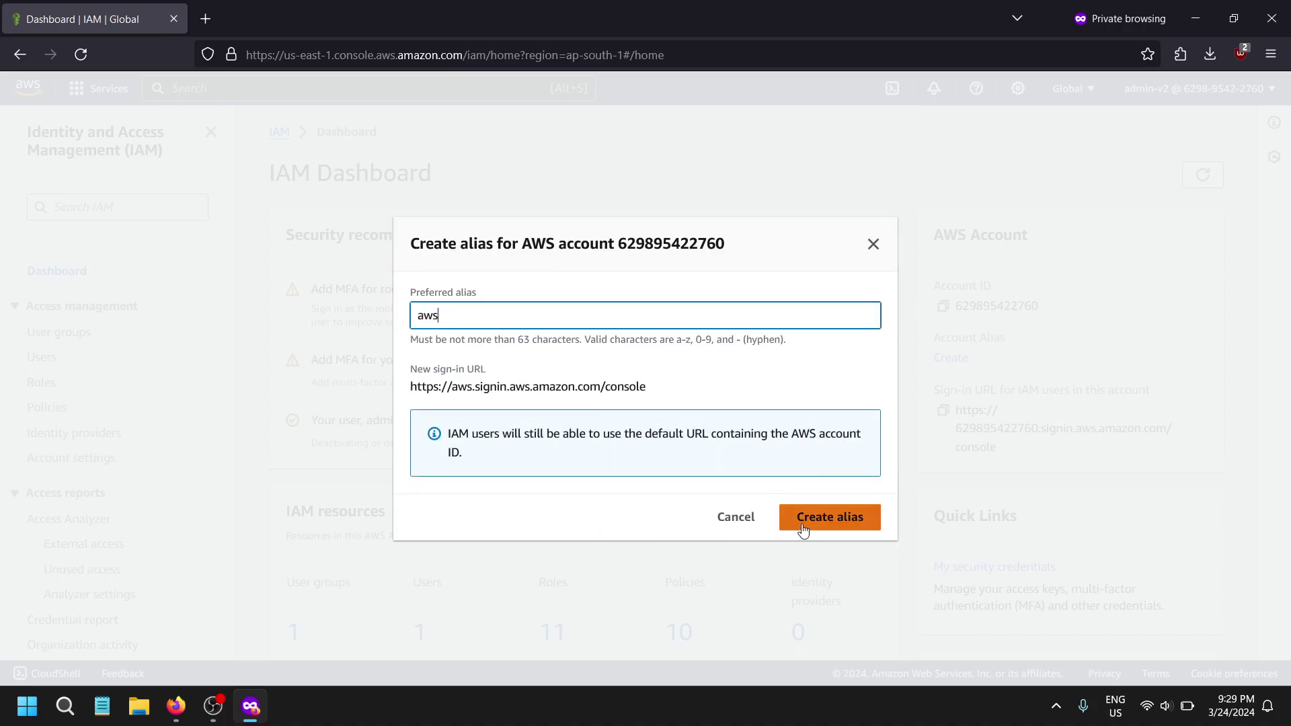
pyautogui.click(806, 526)
pyautogui.moveTo(473, 327); pyautogui.dragTo(739, 375)
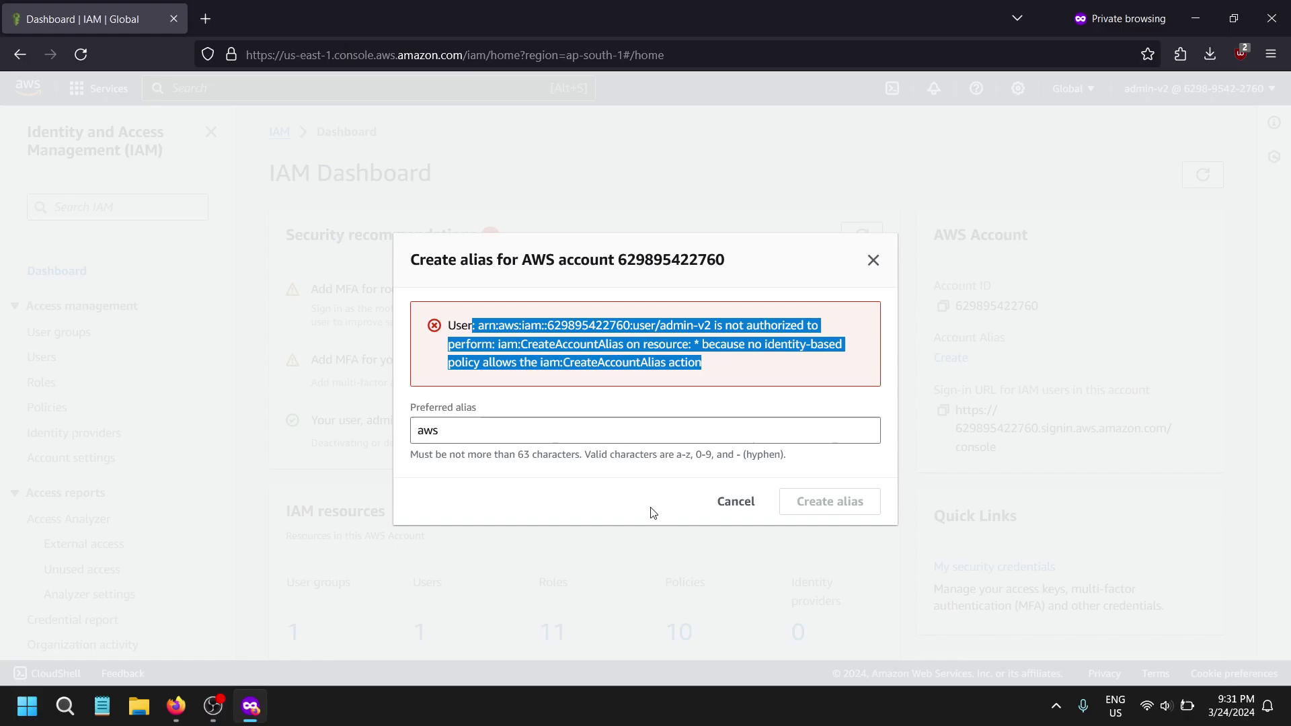
# - Close the alias form and switch to the main admin browser window
pyautogui.click(736, 502)
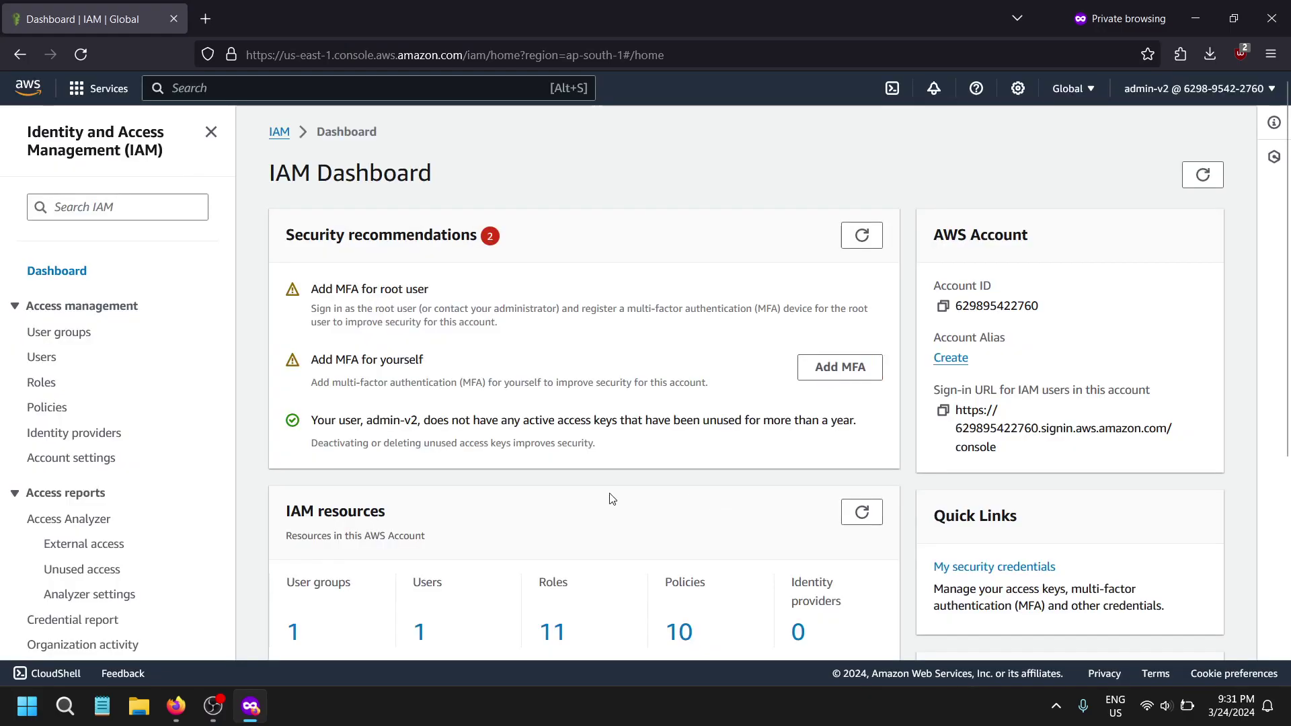
pyautogui.click(176, 705)
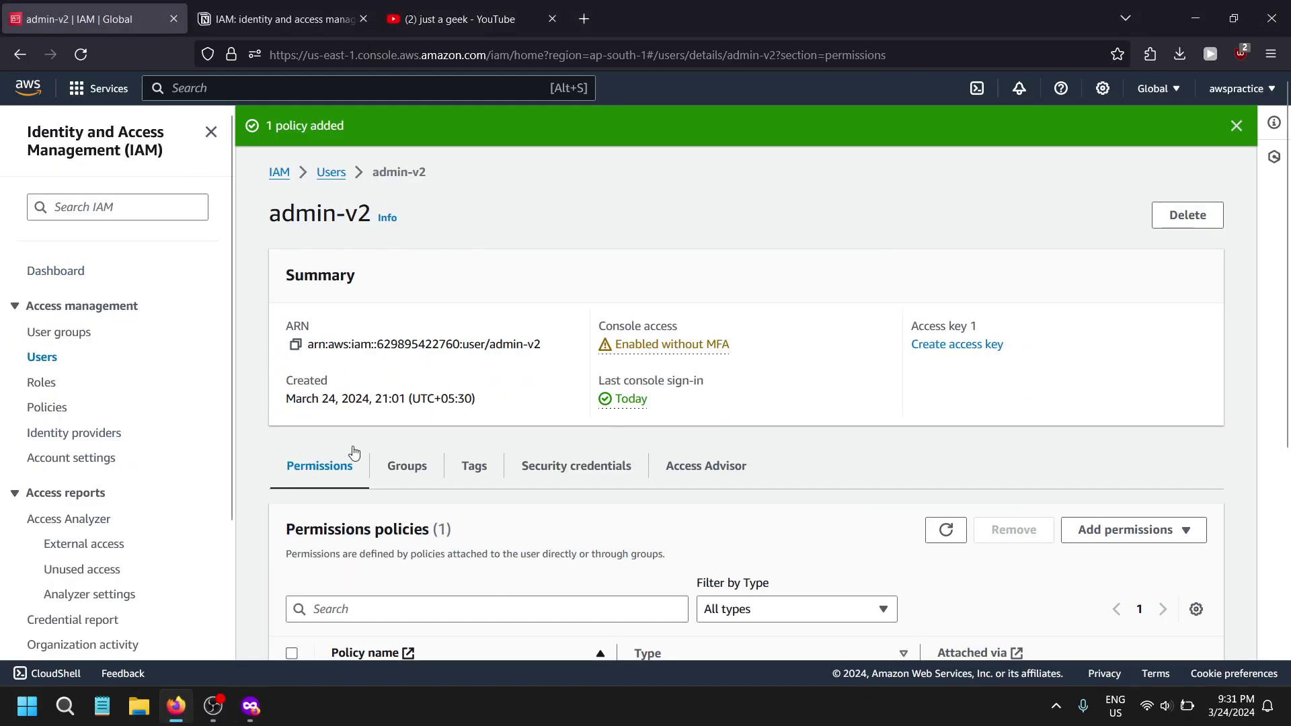
pyautogui.scroll(-4, 40, 236)
pyautogui.scroll(2, 33, 317)
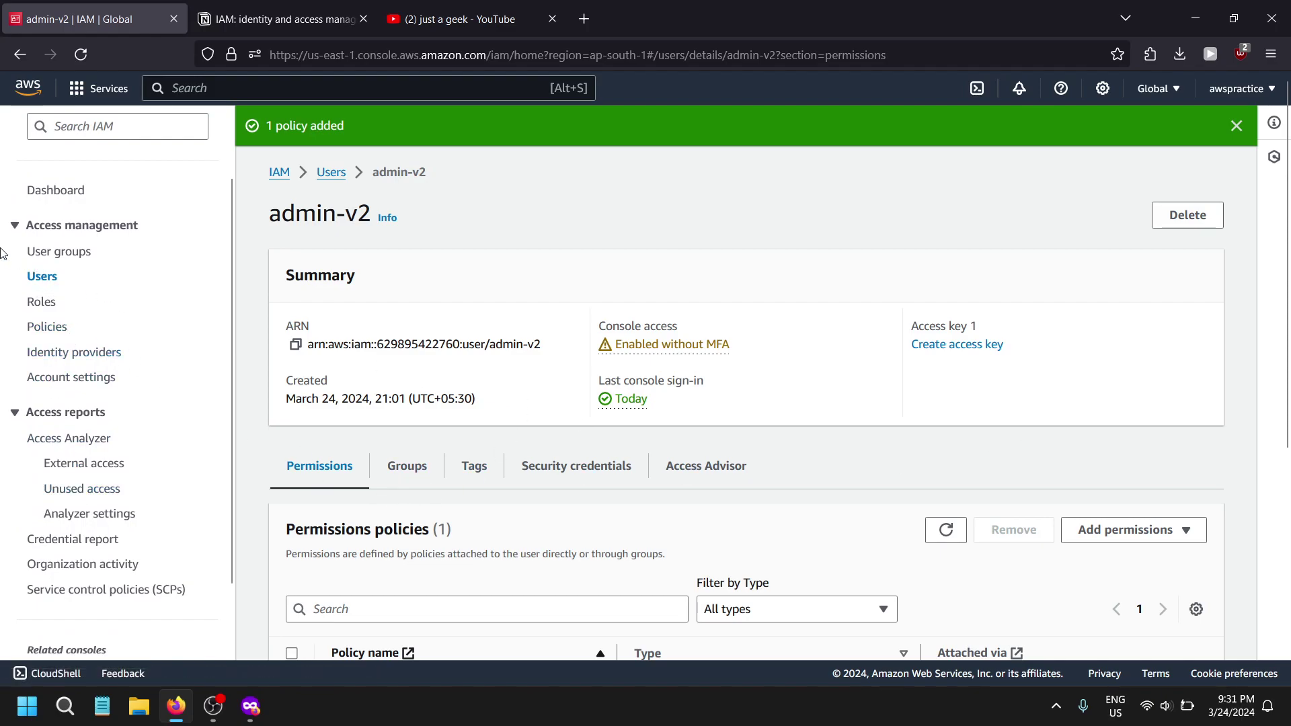
# - Add admin-v2 to the Administrators group and review the group's AdministratorAccess permission
pyautogui.click(33, 253)
pyautogui.click(370, 316)
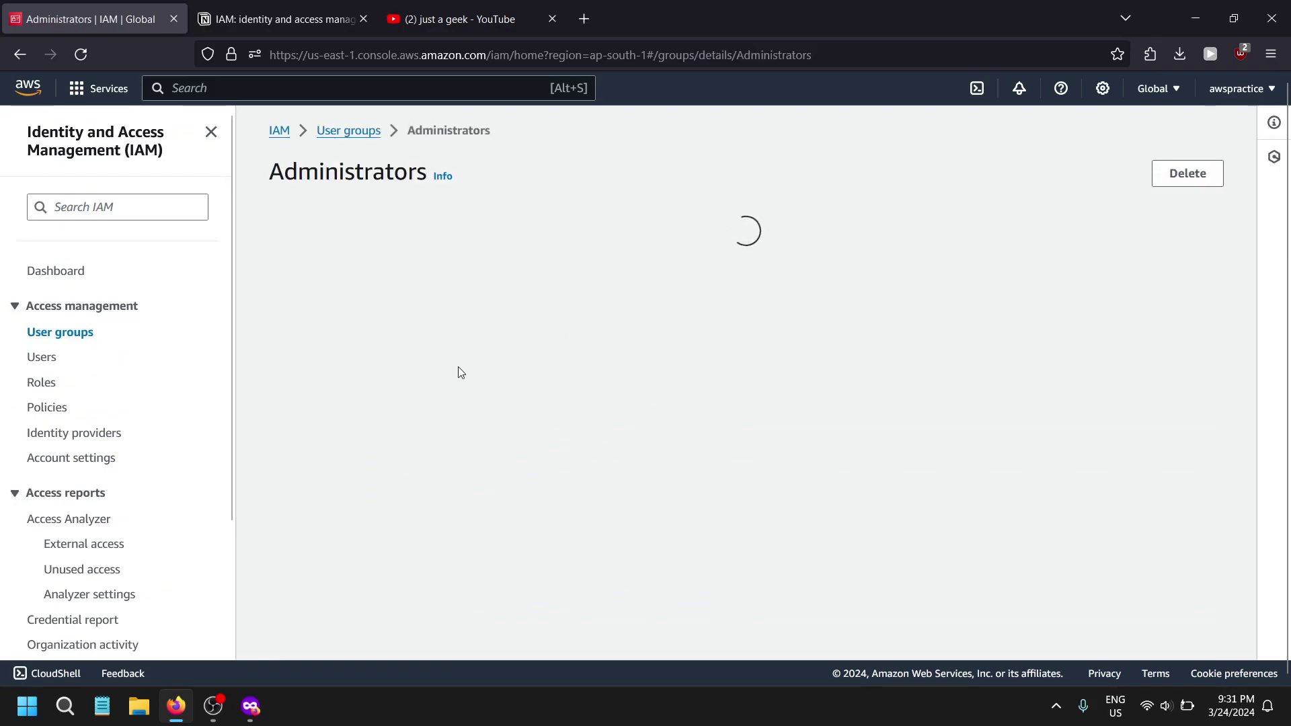
pyautogui.click(1161, 463)
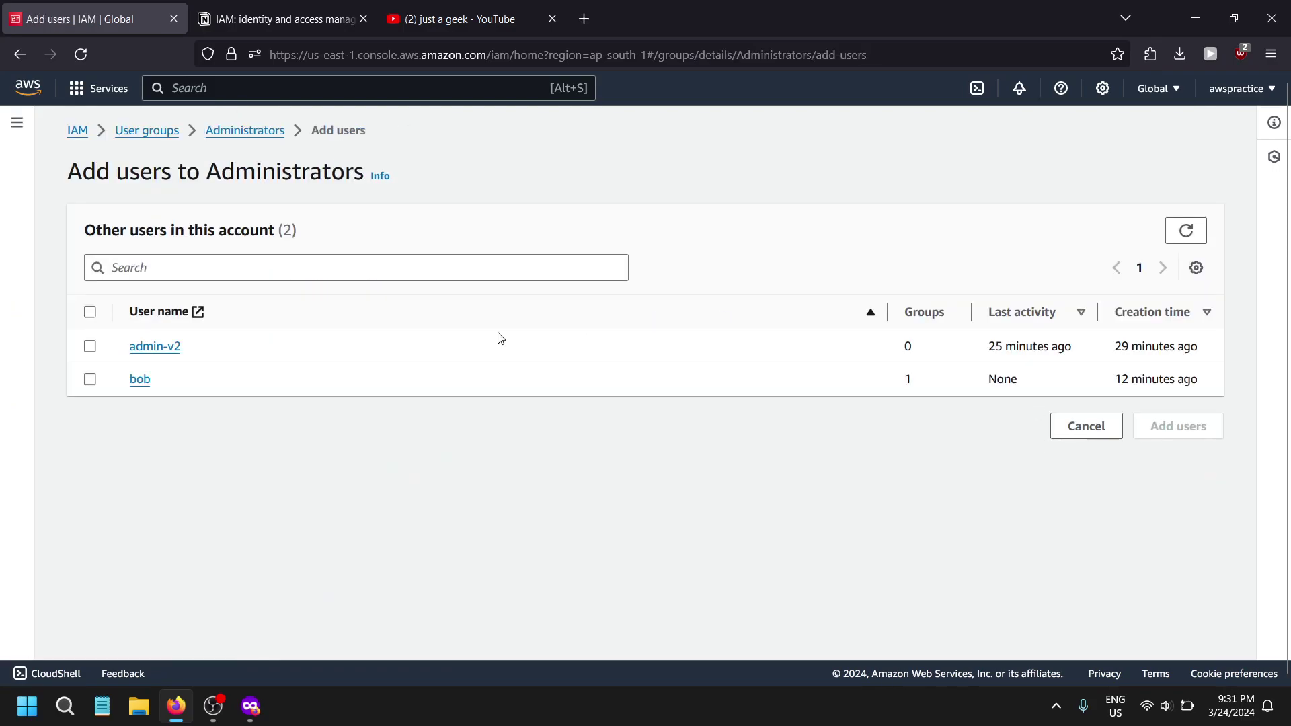
pyautogui.click(89, 346)
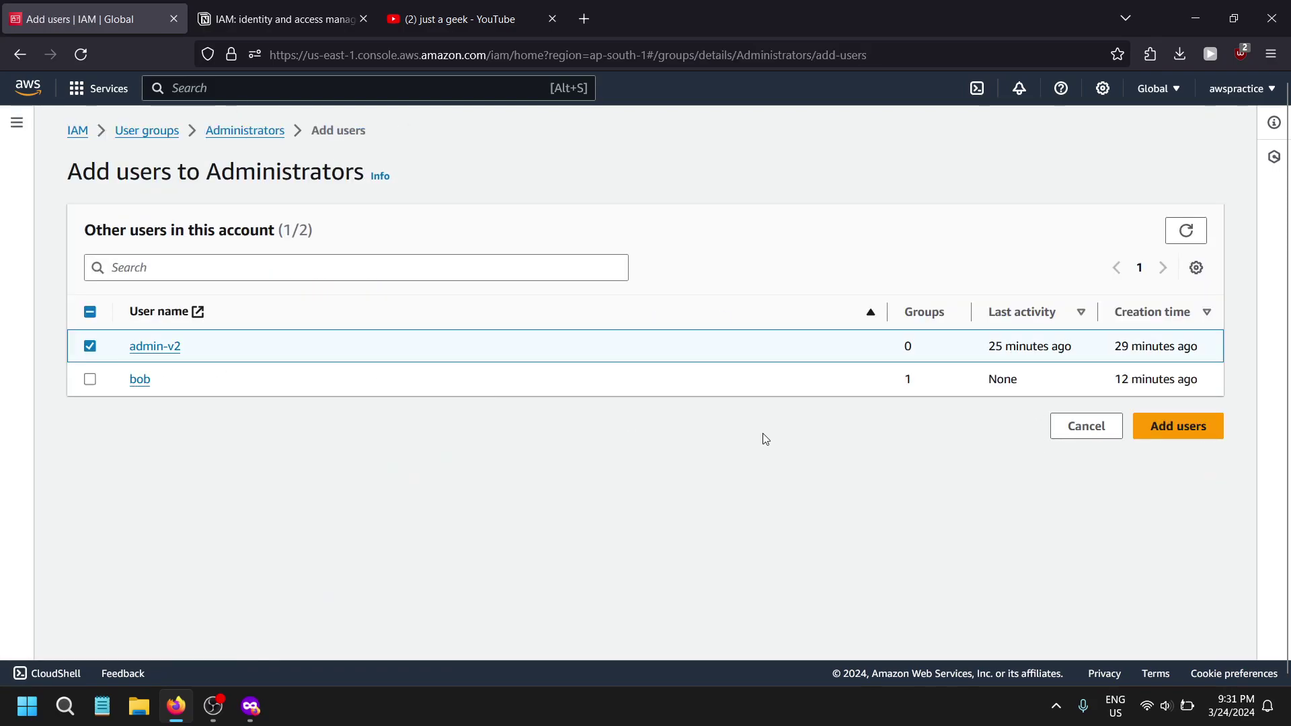
pyautogui.click(1177, 426)
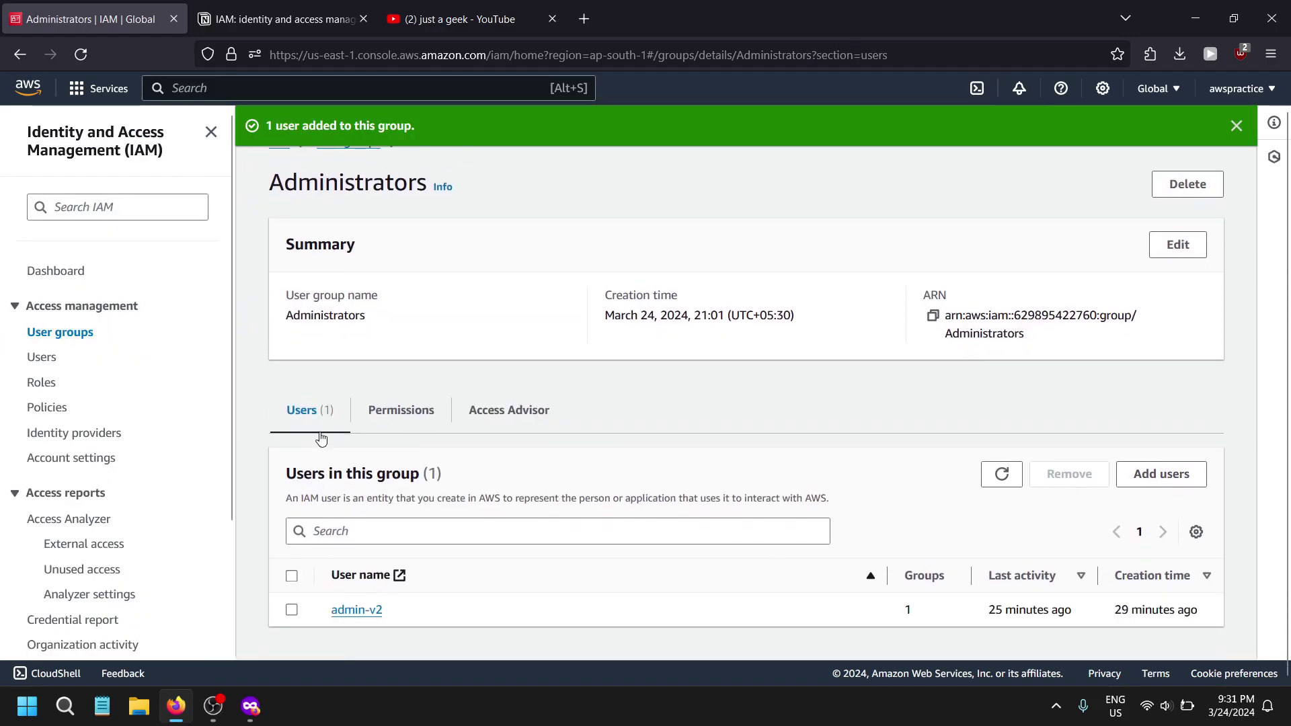
pyautogui.click(391, 424)
pyautogui.click(42, 357)
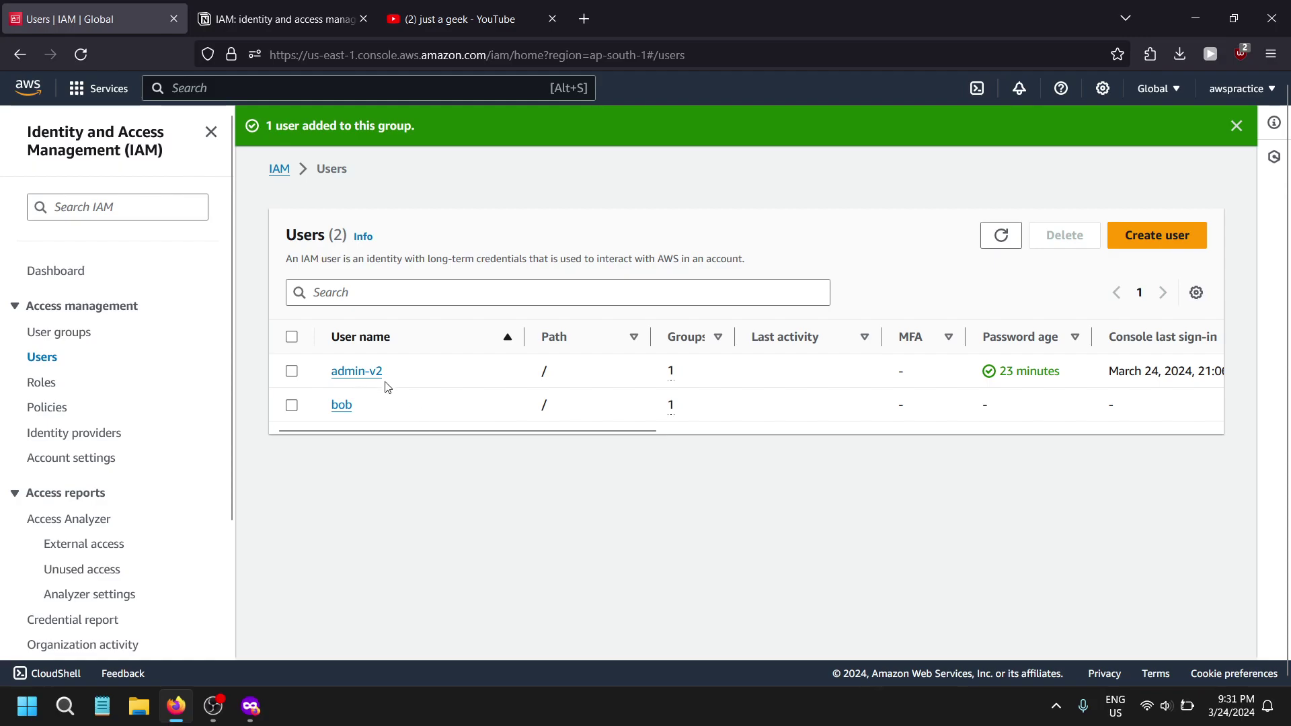
pyautogui.click(367, 373)
pyautogui.scroll(-3, 250, 637)
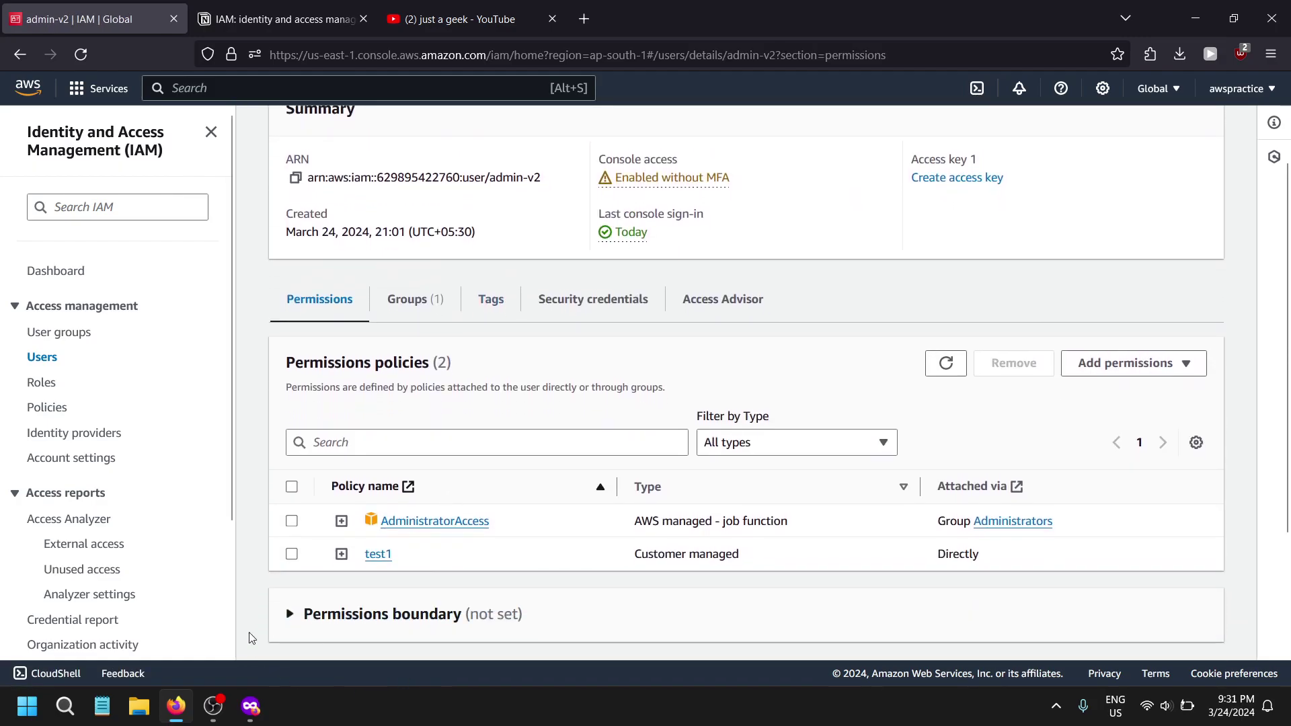
pyautogui.click(291, 553)
pyautogui.click(1013, 363)
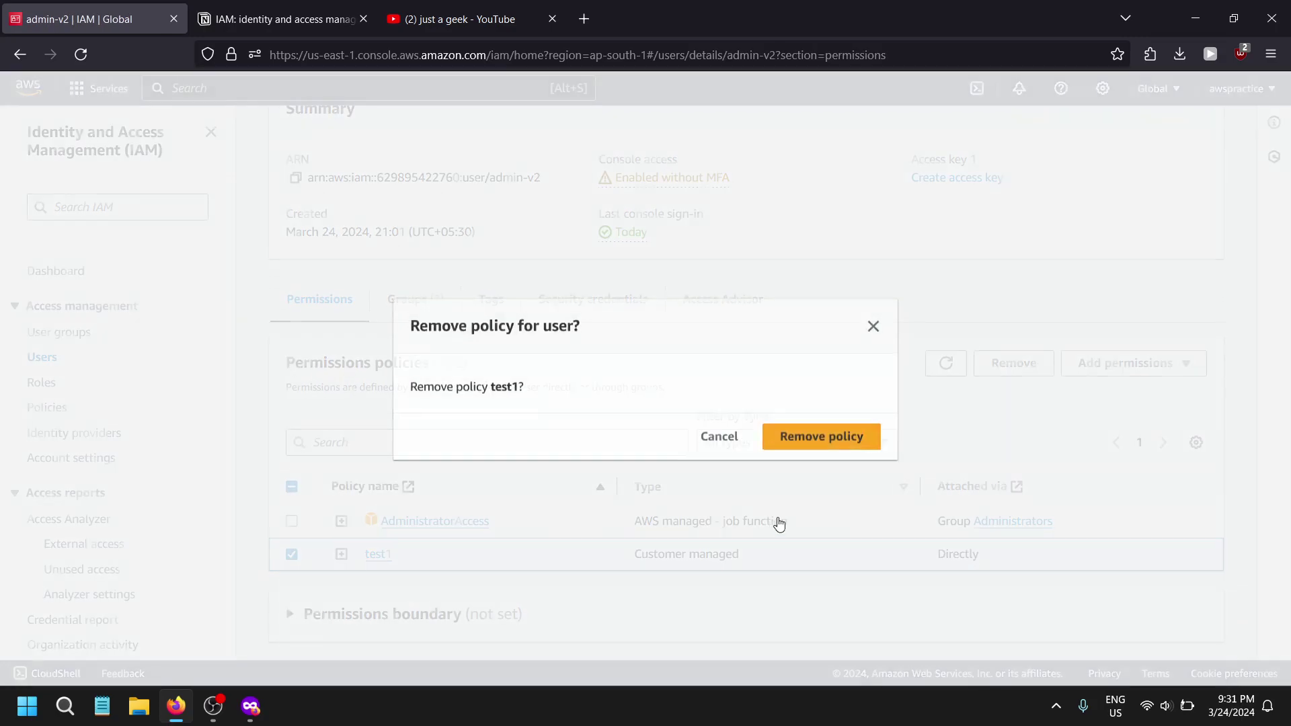
pyautogui.click(802, 438)
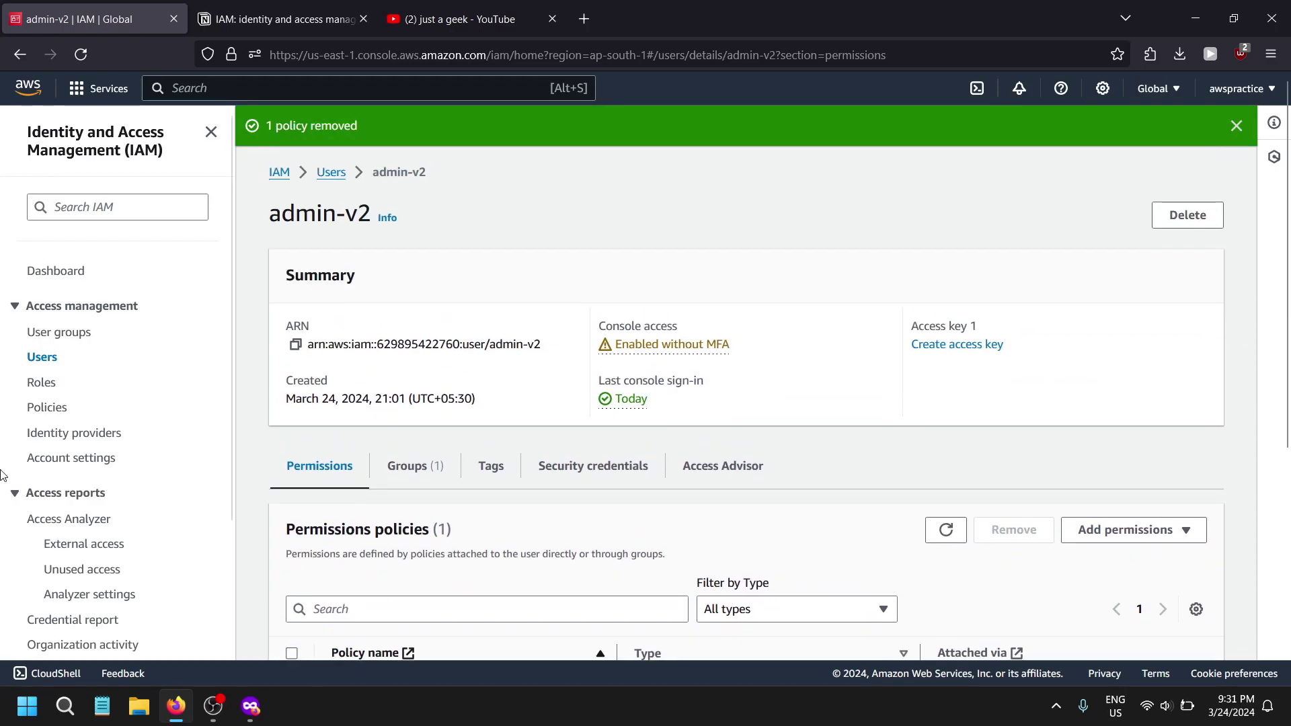
pyautogui.hotkey('alt', 'Tab')
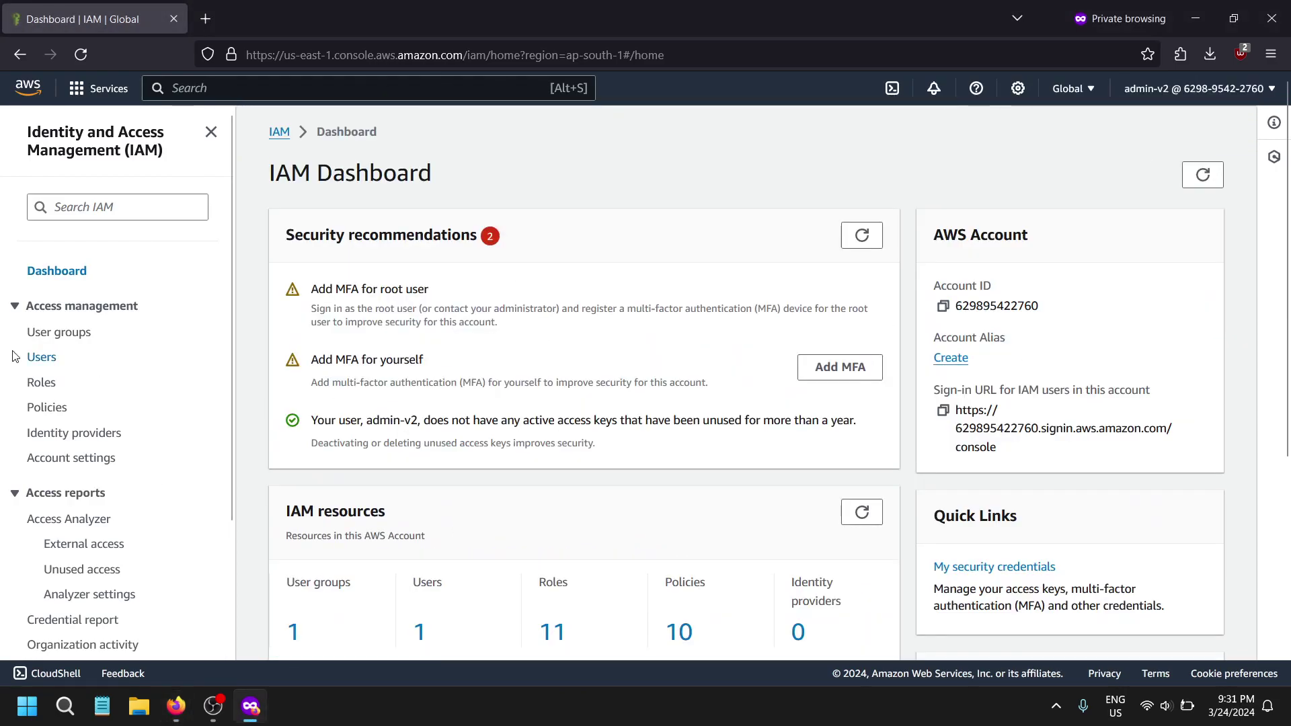
pyautogui.click(36, 363)
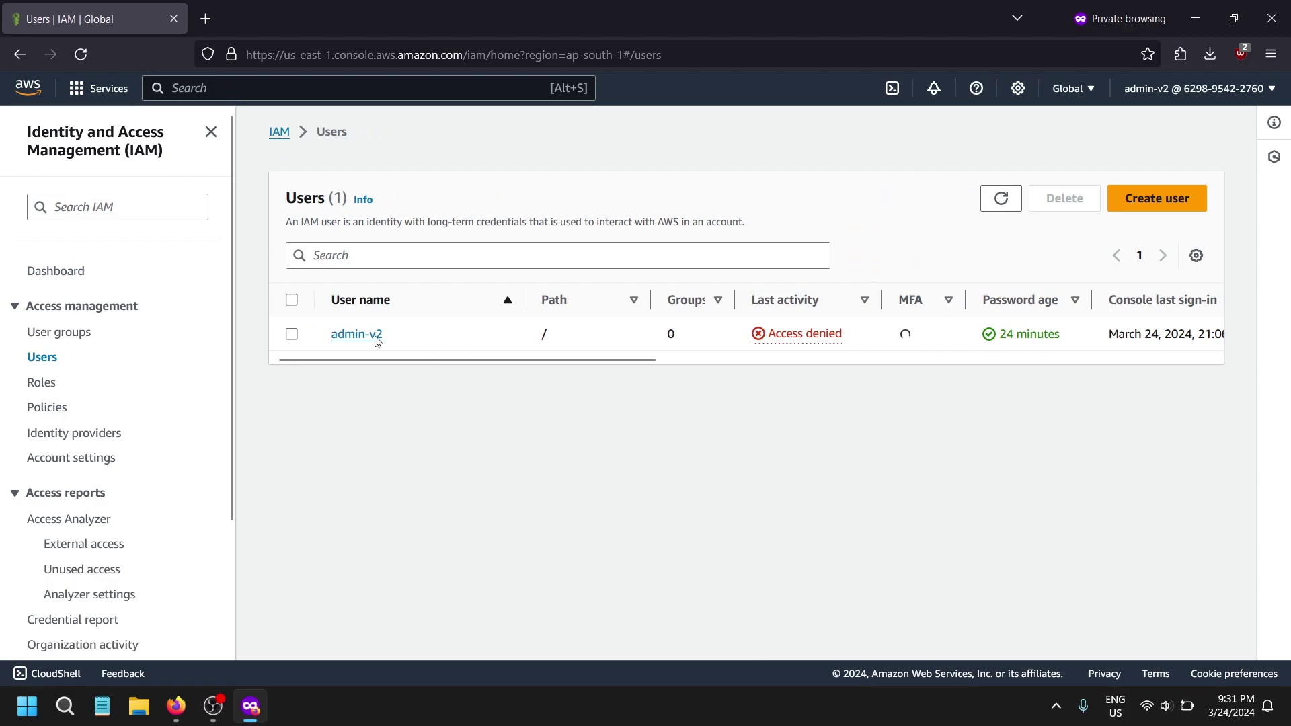
pyautogui.click(351, 336)
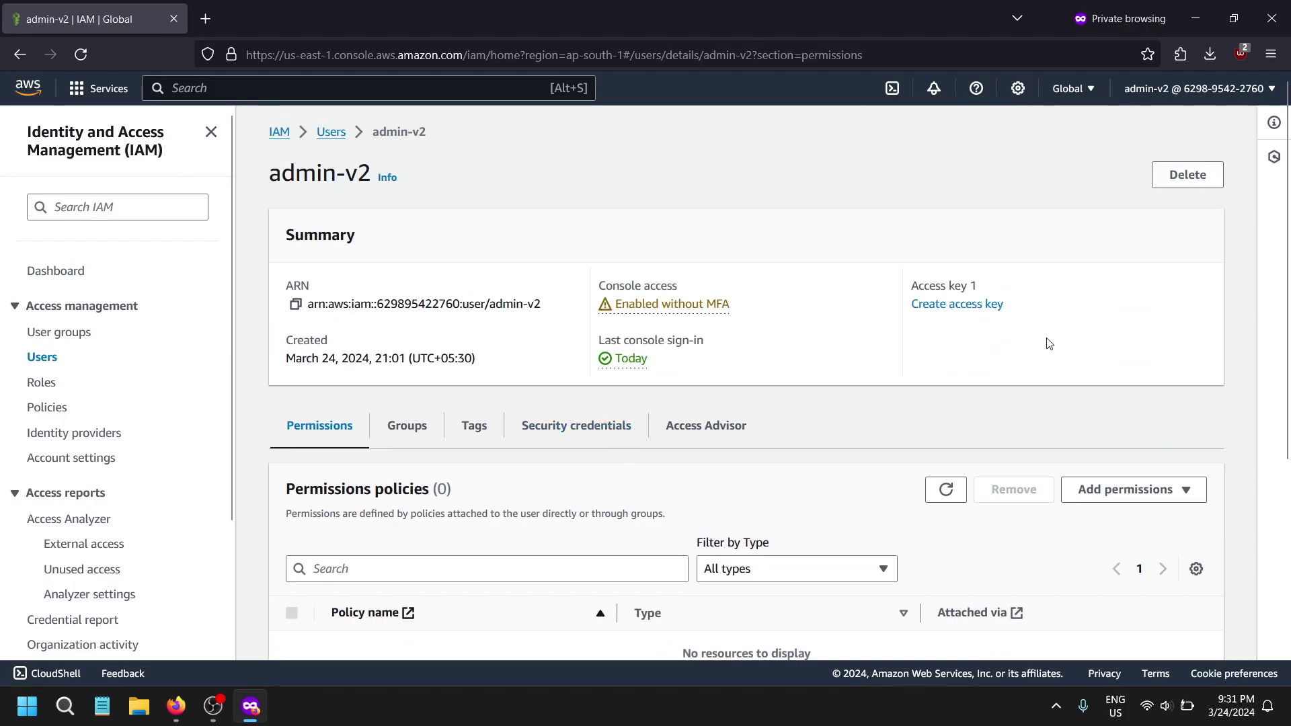
pyautogui.click(603, 433)
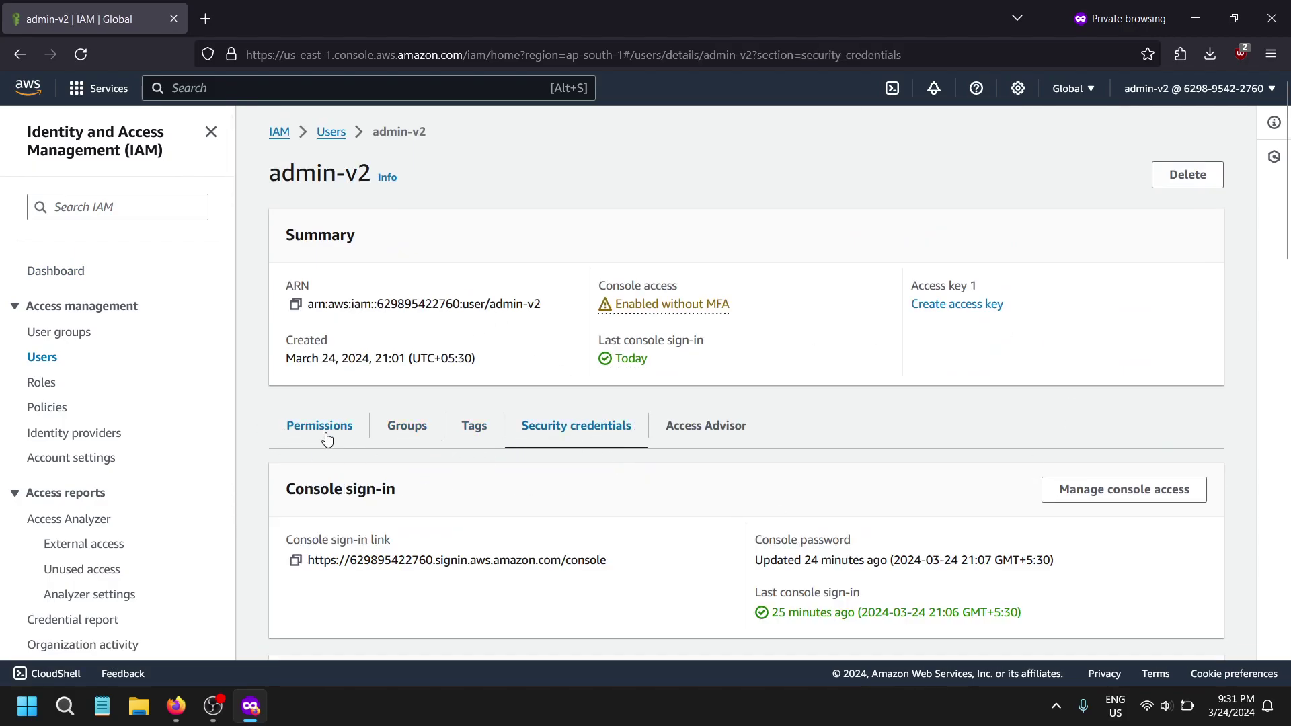
pyautogui.hotkey('alt', 'Tab')
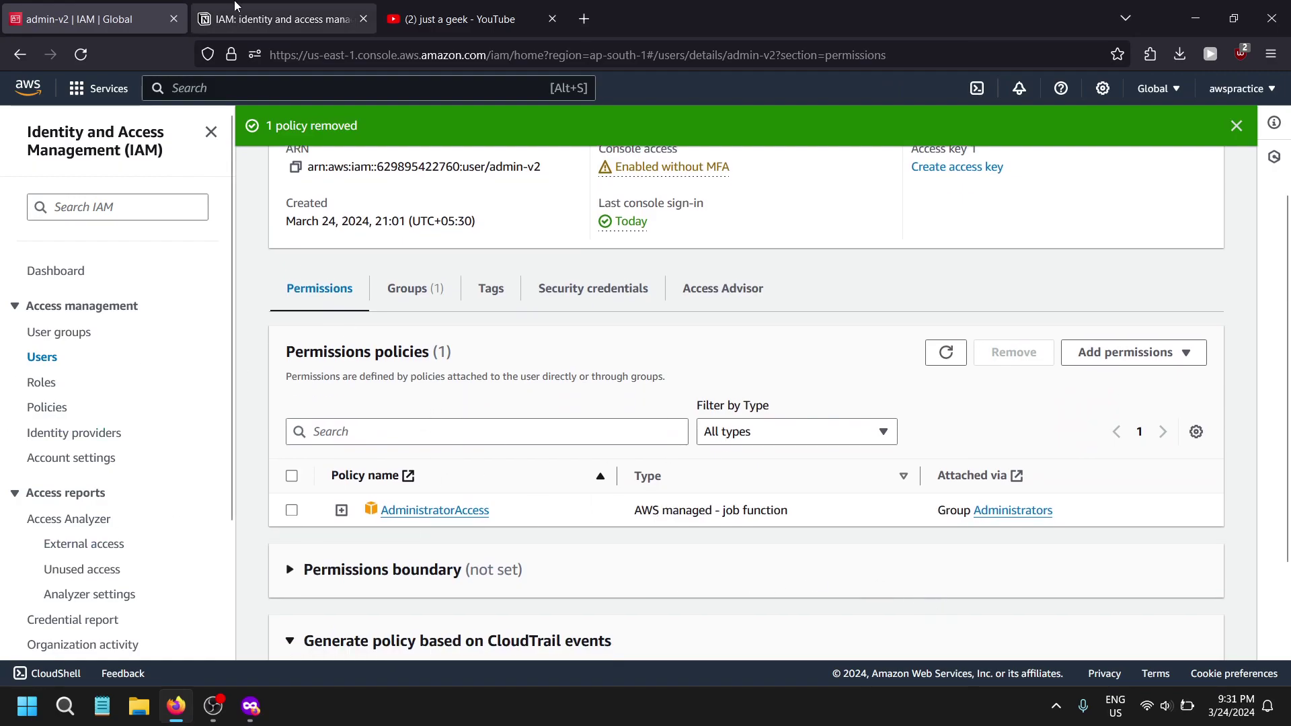
# - Read the policy inheritance notes in Notion, then bring up admin-v2's Add permissions options
pyautogui.hotkey('ctrl', 'Tab')
pyautogui.scroll(-5, 515, 410)
pyautogui.scroll(-2, 518, 417)
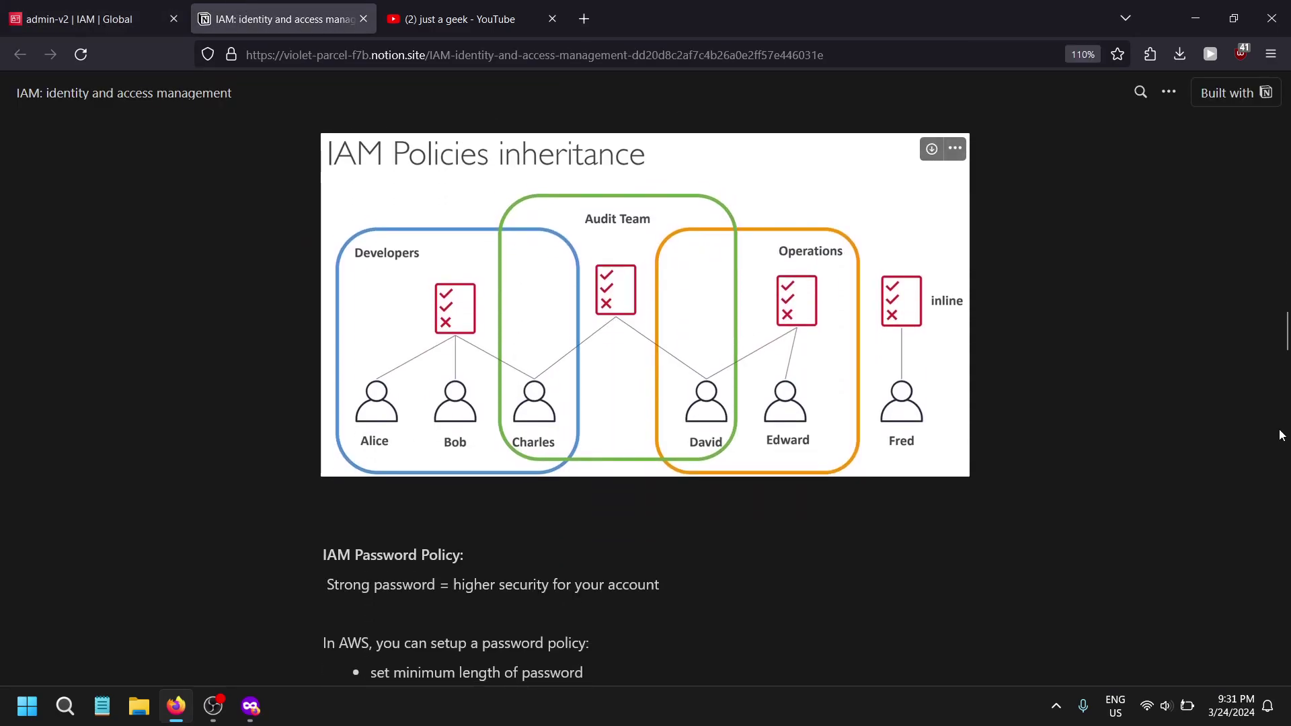
pyautogui.hotkey('ctrl', 'shift', 'Tab')
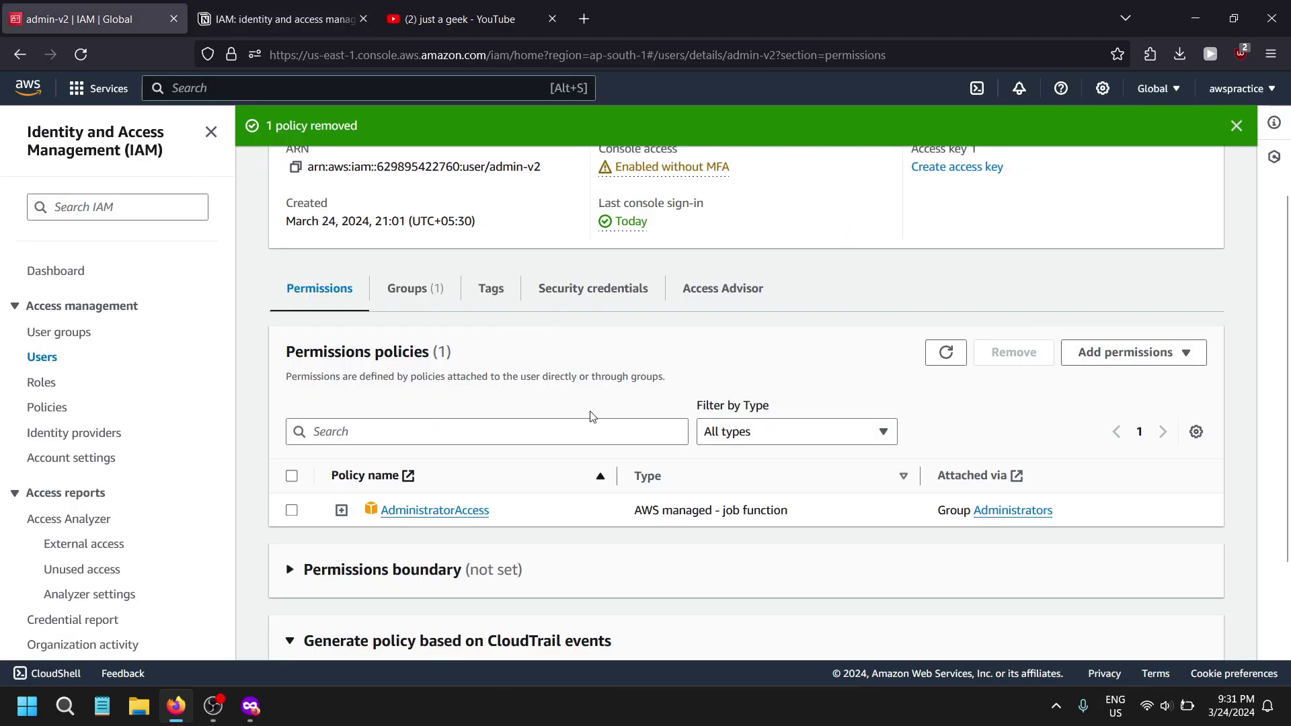
pyautogui.hotkey('ctrl', 'Tab')
pyautogui.hotkey('ctrl', 'shift', 'Tab')
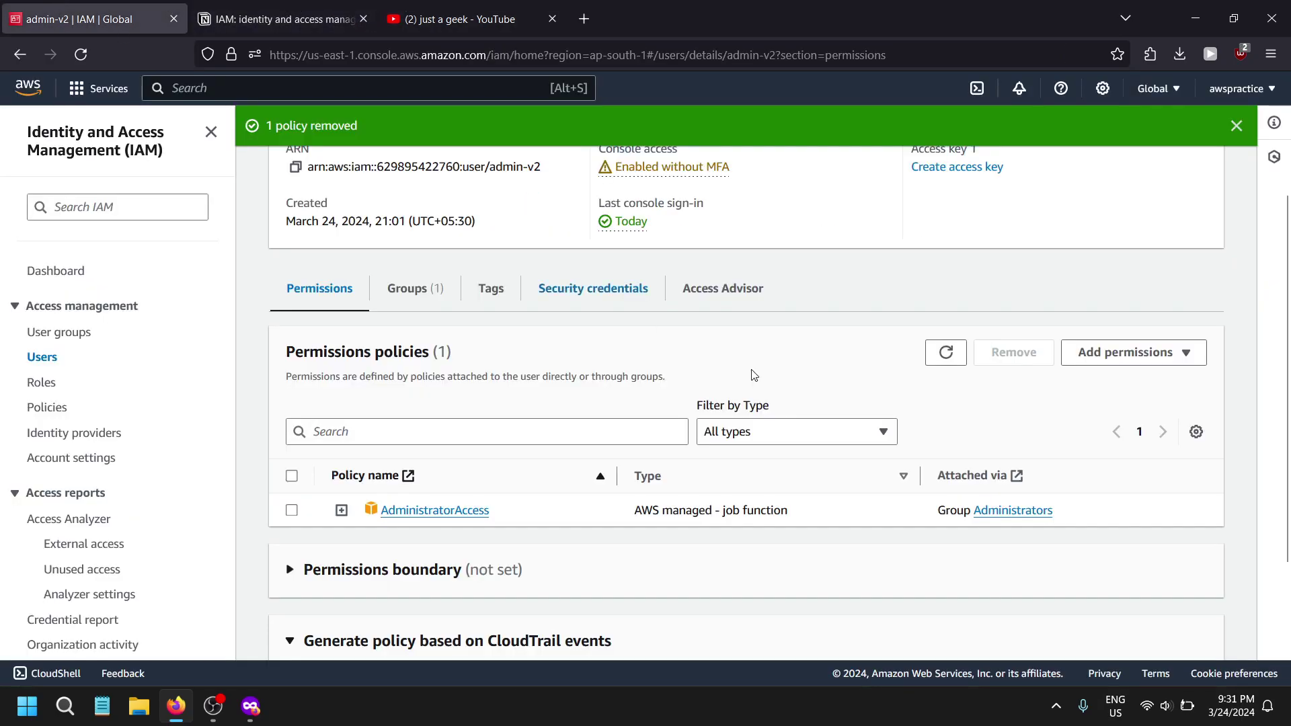
pyautogui.click(1119, 356)
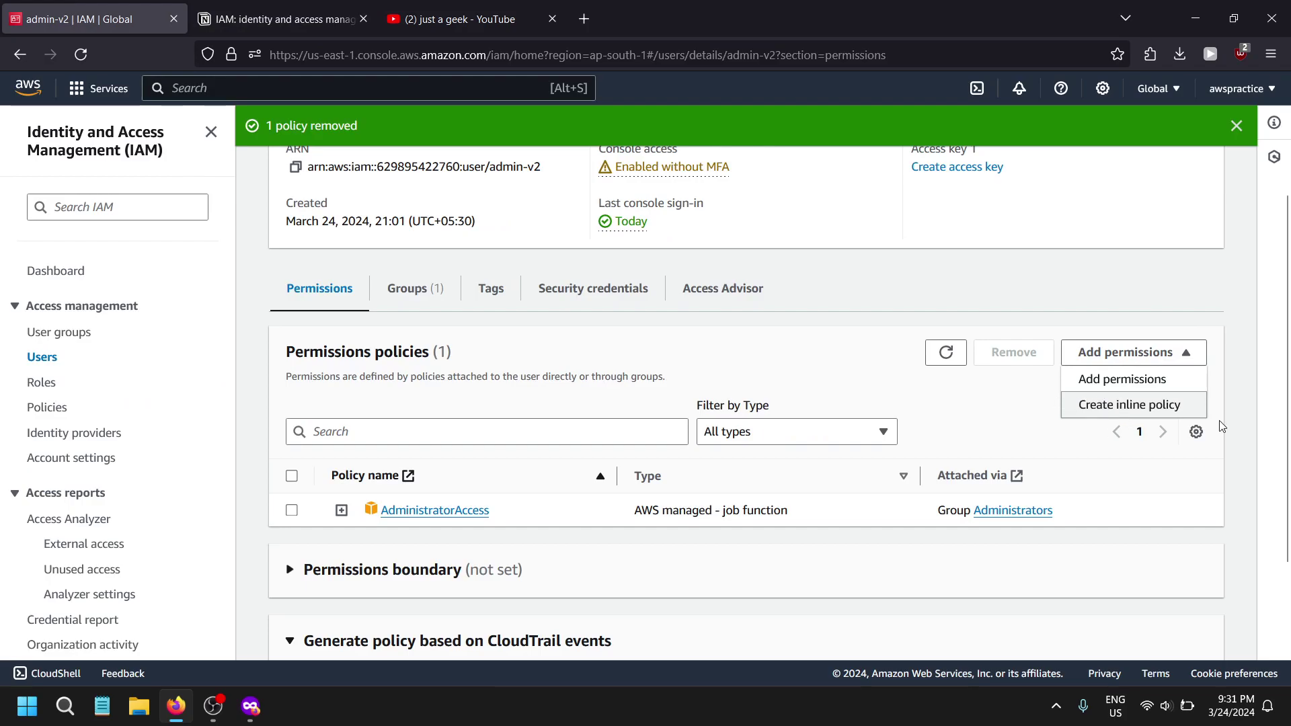
# - Start an inline policy for admin-v2 with EC2 as its service, trying then clearing an 'ec2' action filter
pyautogui.click(1167, 410)
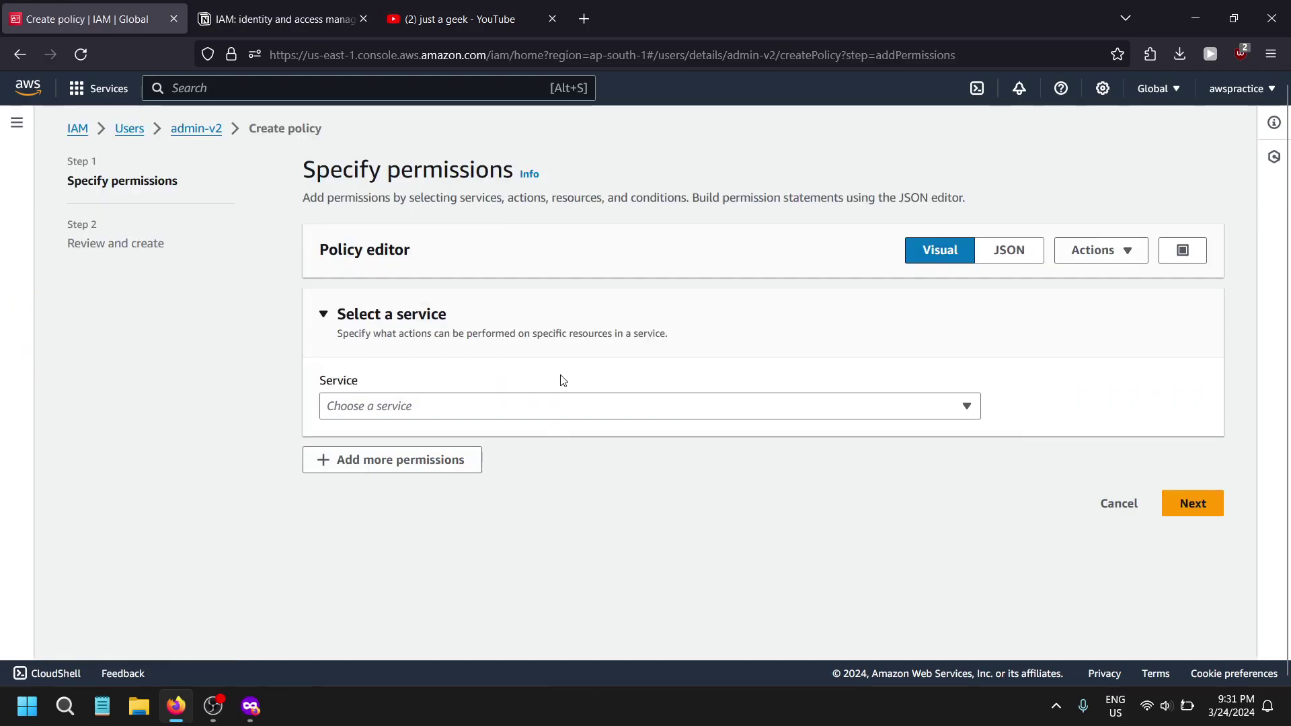
pyautogui.click(553, 406)
pyautogui.click(403, 245)
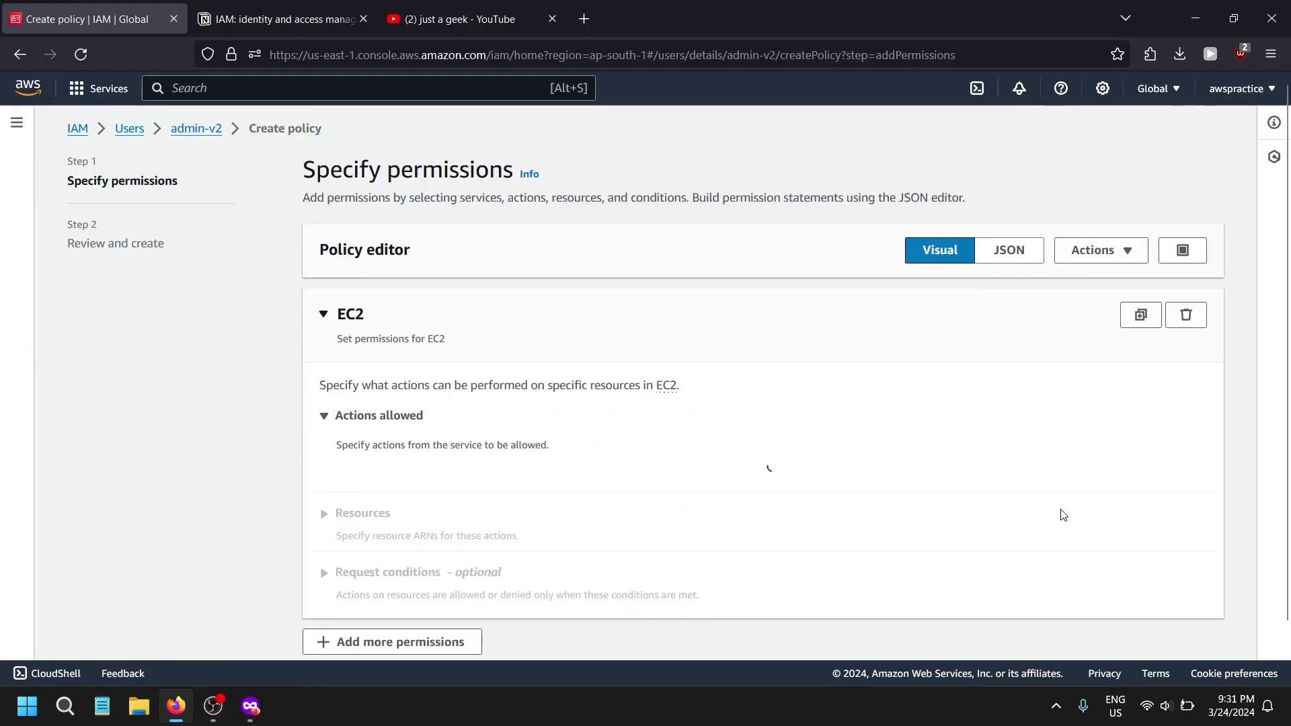
pyautogui.scroll(-5, 1063, 515)
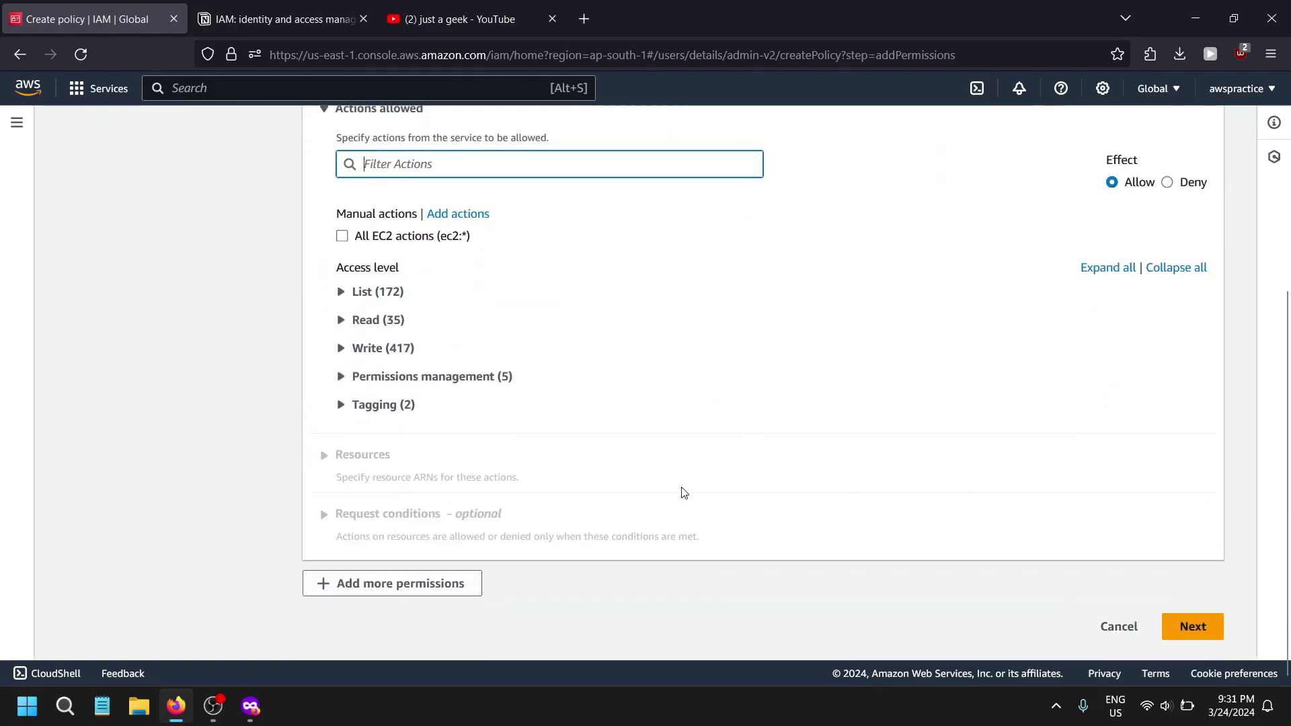
pyautogui.write('e')
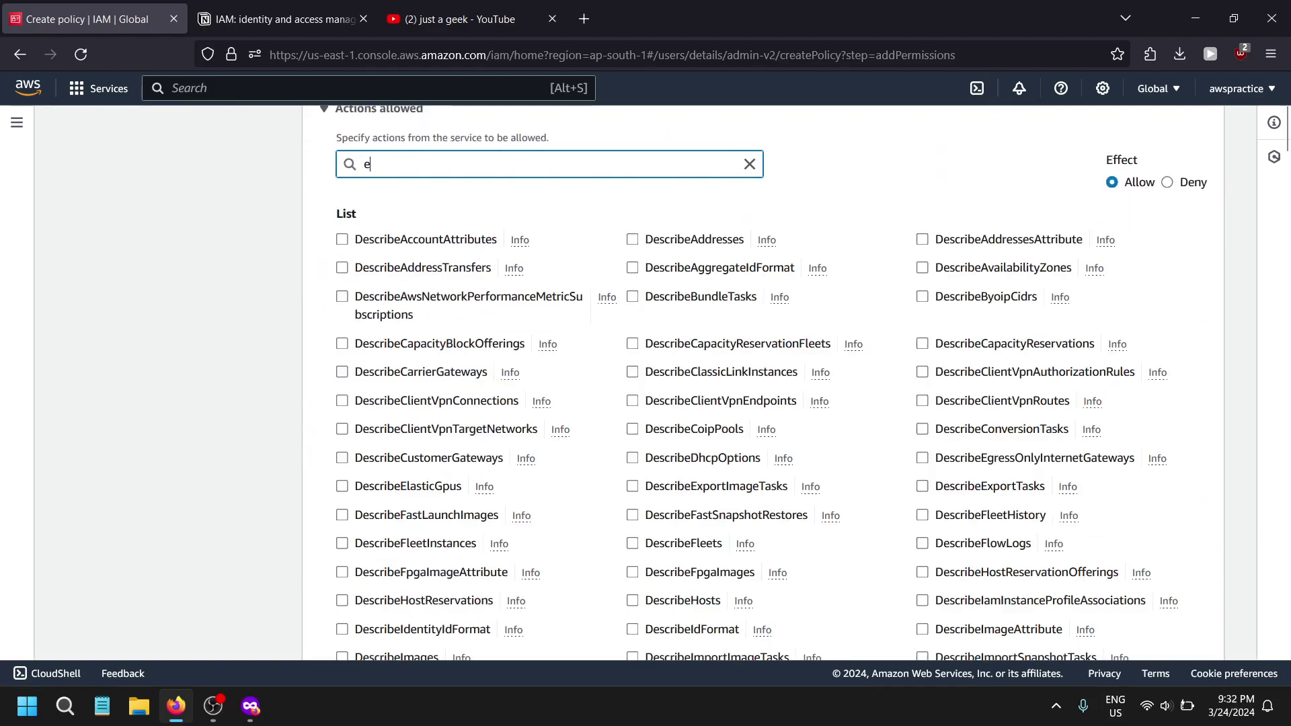
pyautogui.write('c2de')
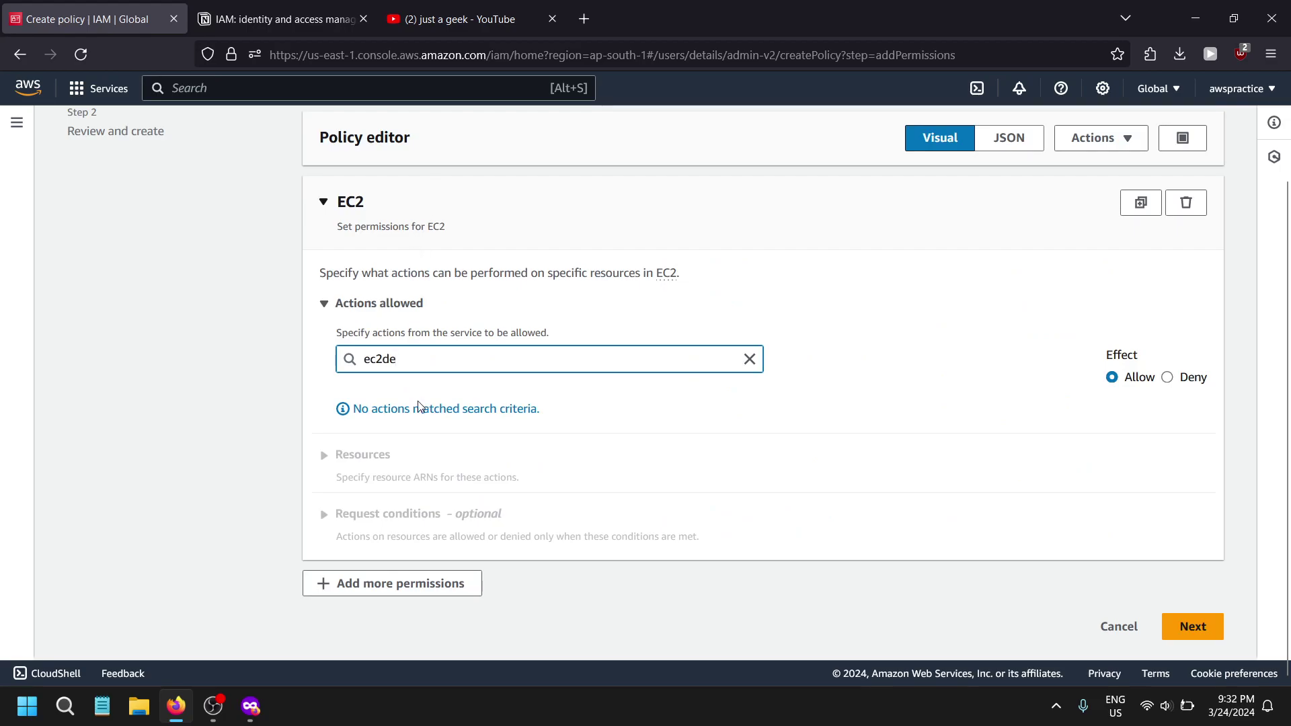
pyautogui.hotkey('ctrl', 'a')
pyautogui.press('BackSpace')
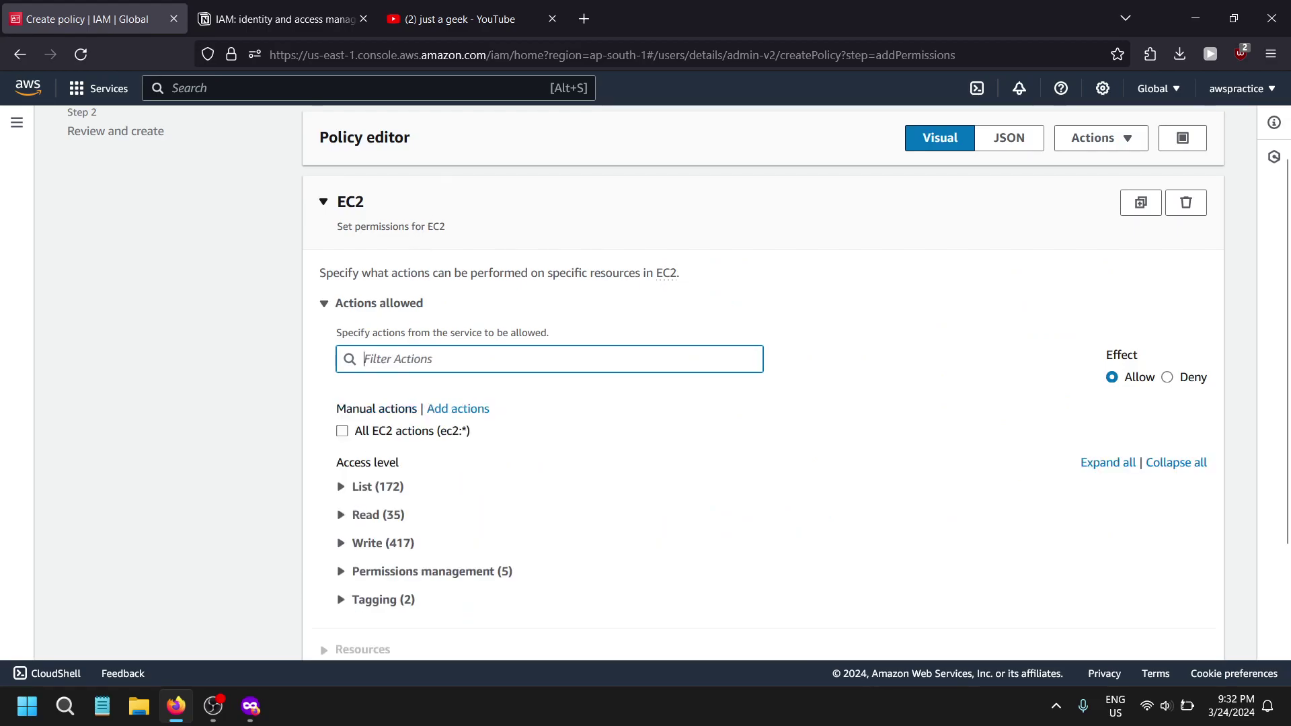
pyautogui.write('ec2')
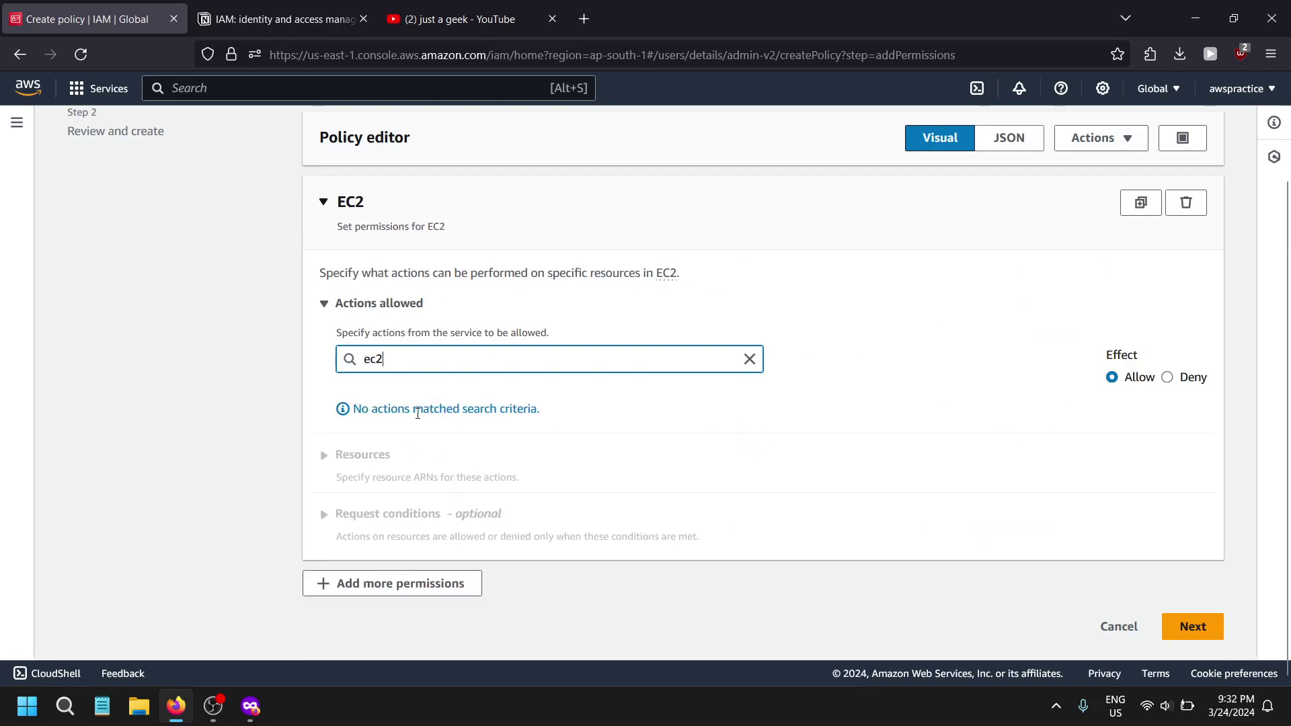
pyautogui.scroll(2, 417, 414)
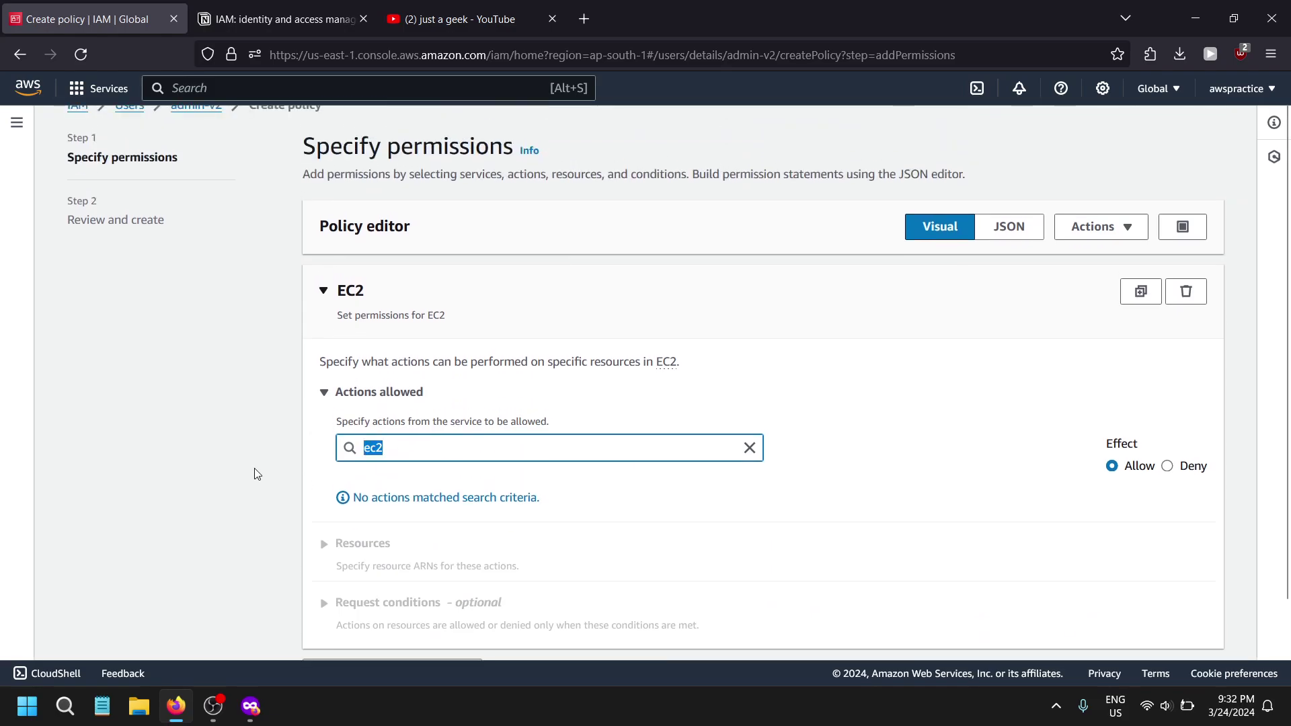
pyautogui.press('BackSpace')
pyautogui.scroll(-4, 916, 401)
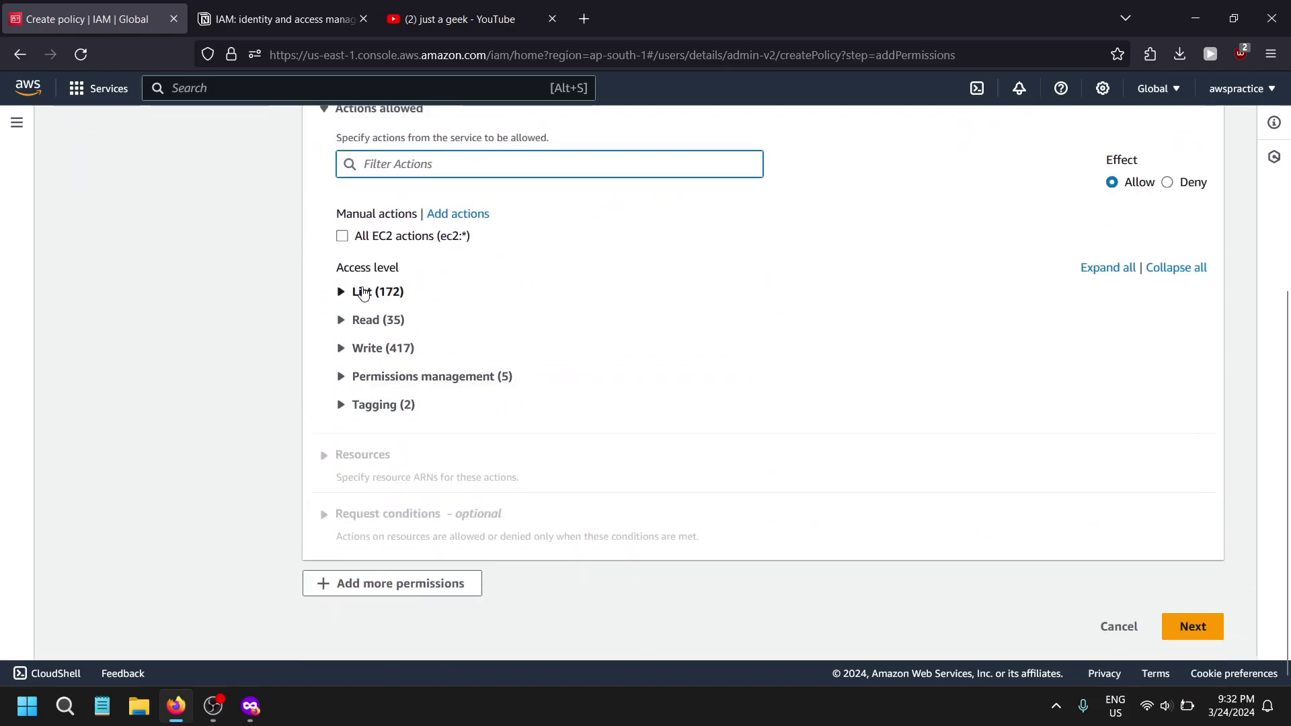
# - Browse the expanded List (172) EC2 actions, then cancel the unsaved draft policy
pyautogui.click(363, 293)
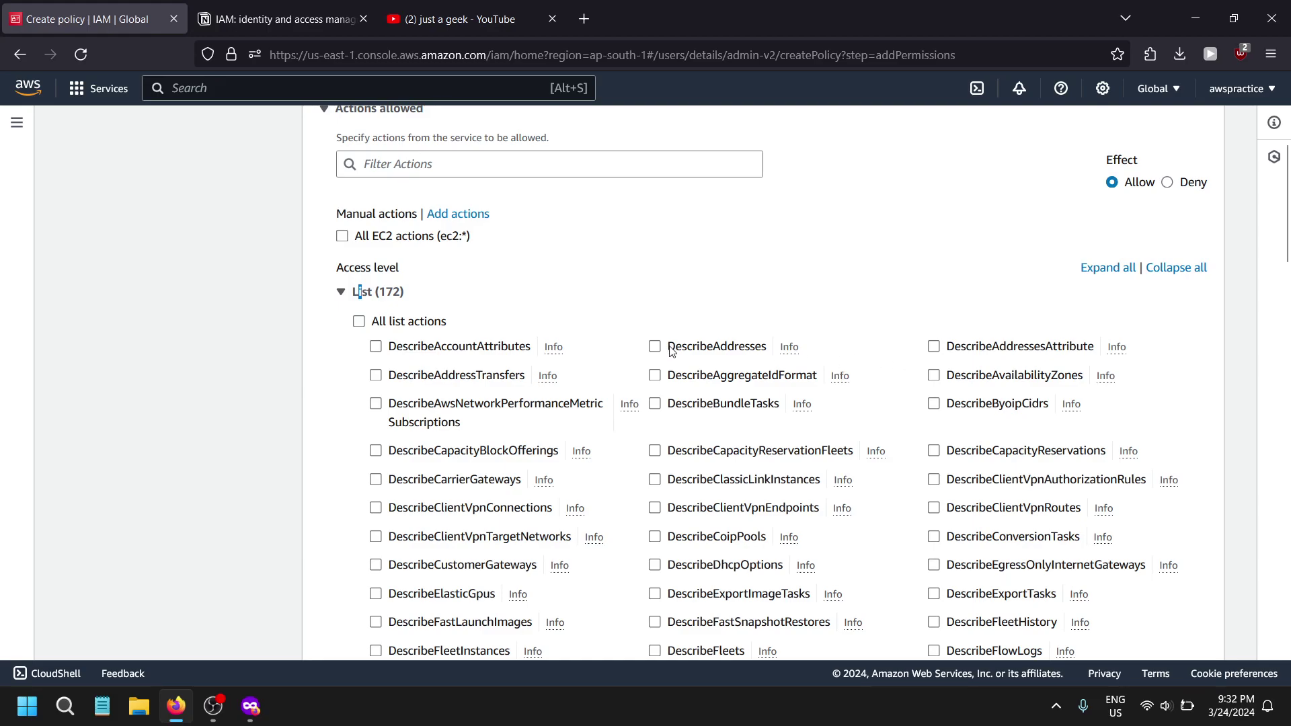
pyautogui.scroll(1, 556, 285)
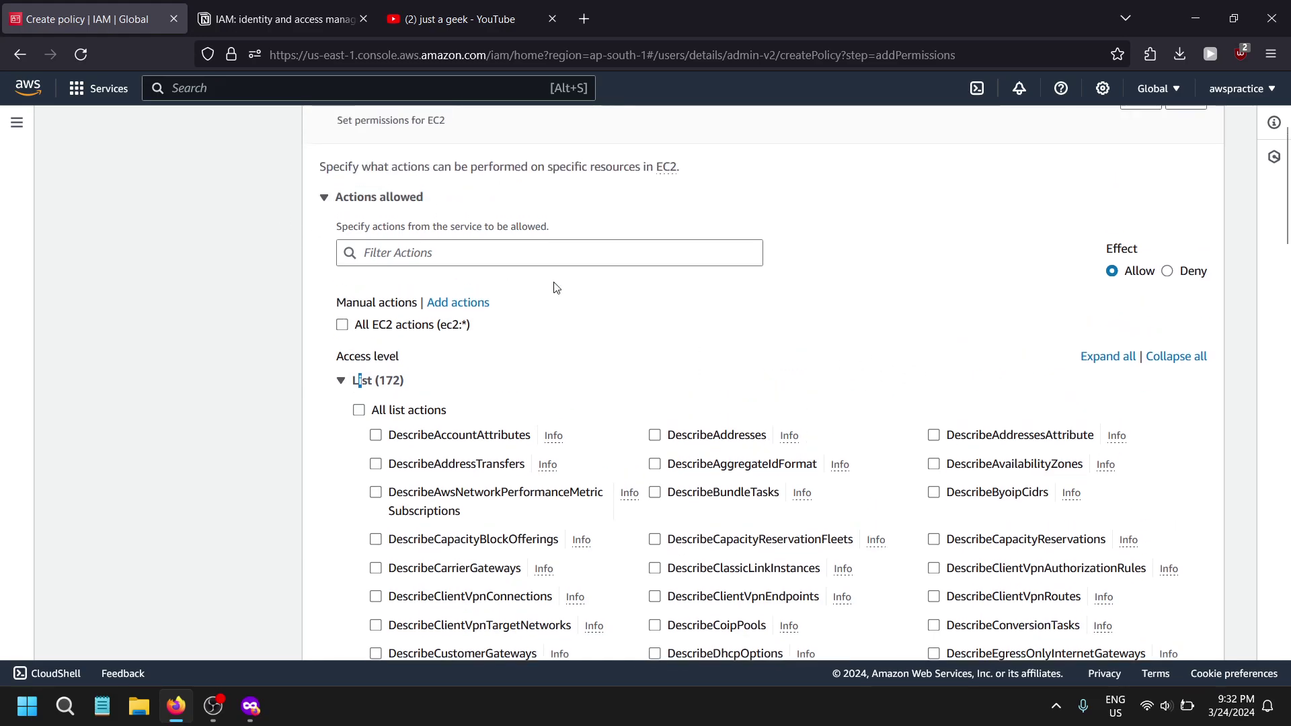
pyautogui.scroll(-20, 556, 285)
pyautogui.scroll(-1, 1077, 523)
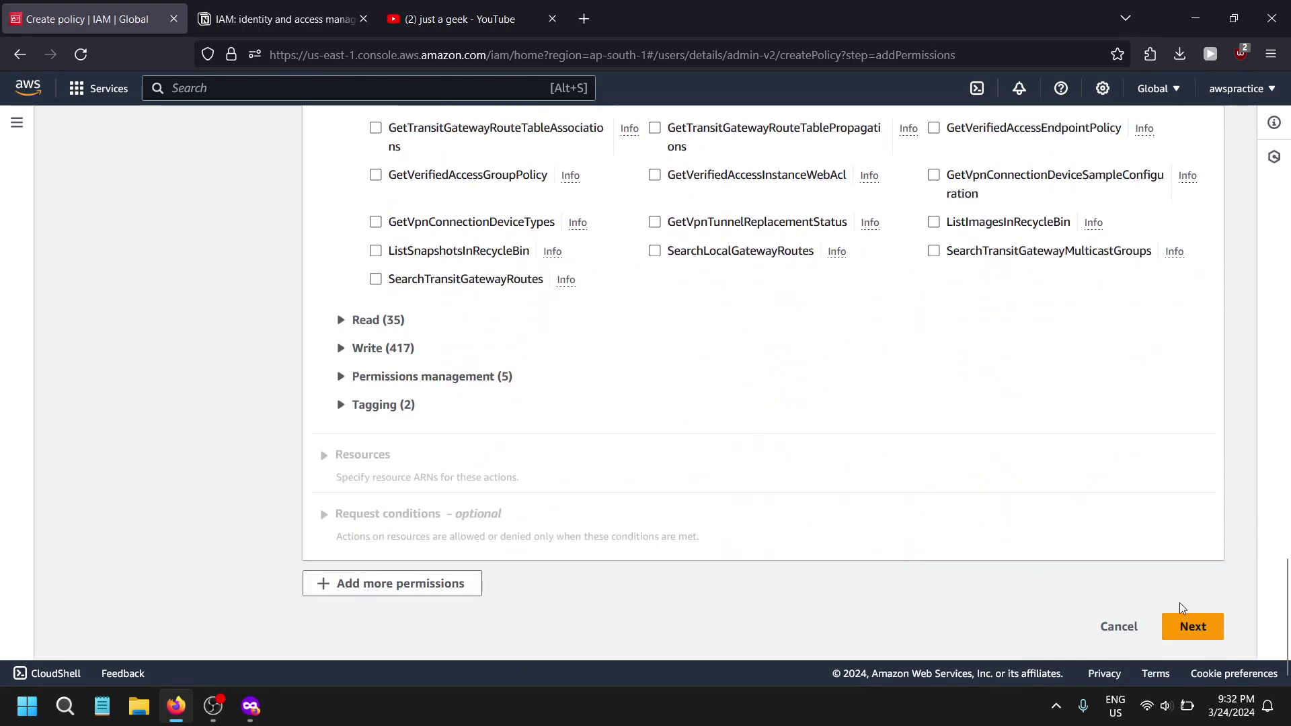
pyautogui.scroll(20, 417, 375)
pyautogui.scroll(2, 417, 375)
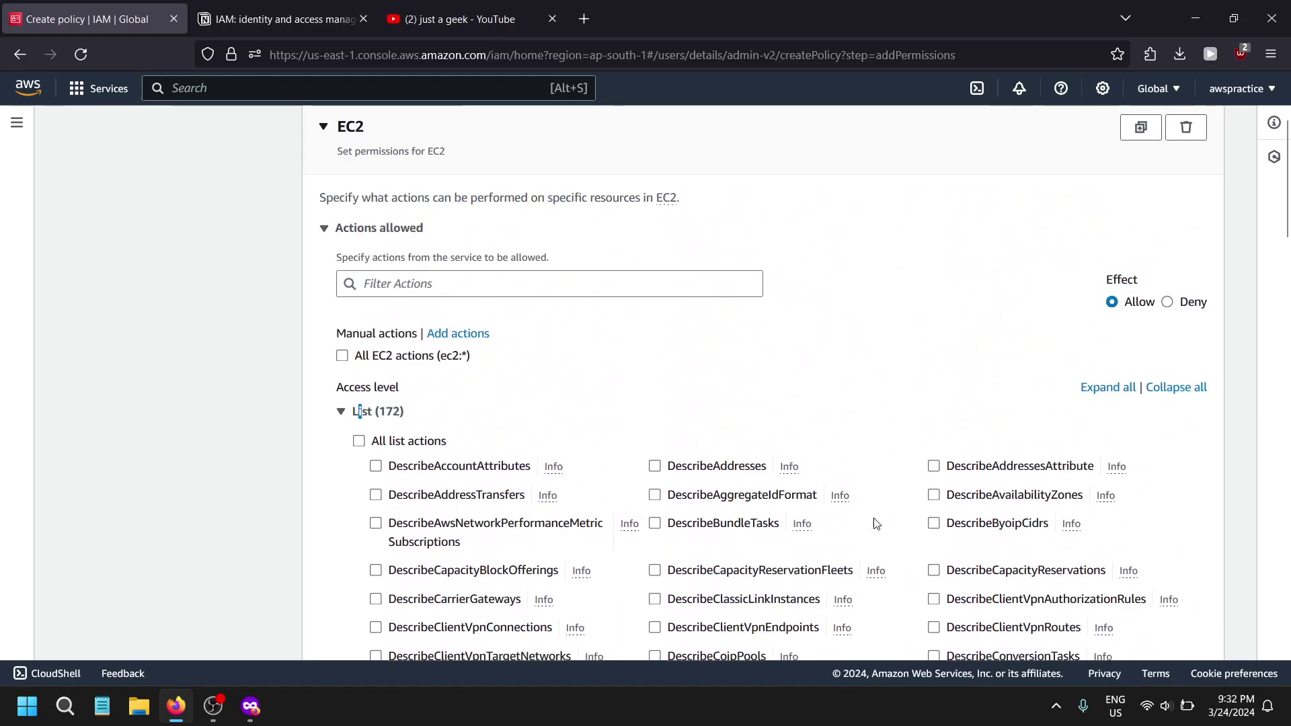
pyautogui.scroll(-18, 632, 354)
pyautogui.scroll(-15, 632, 354)
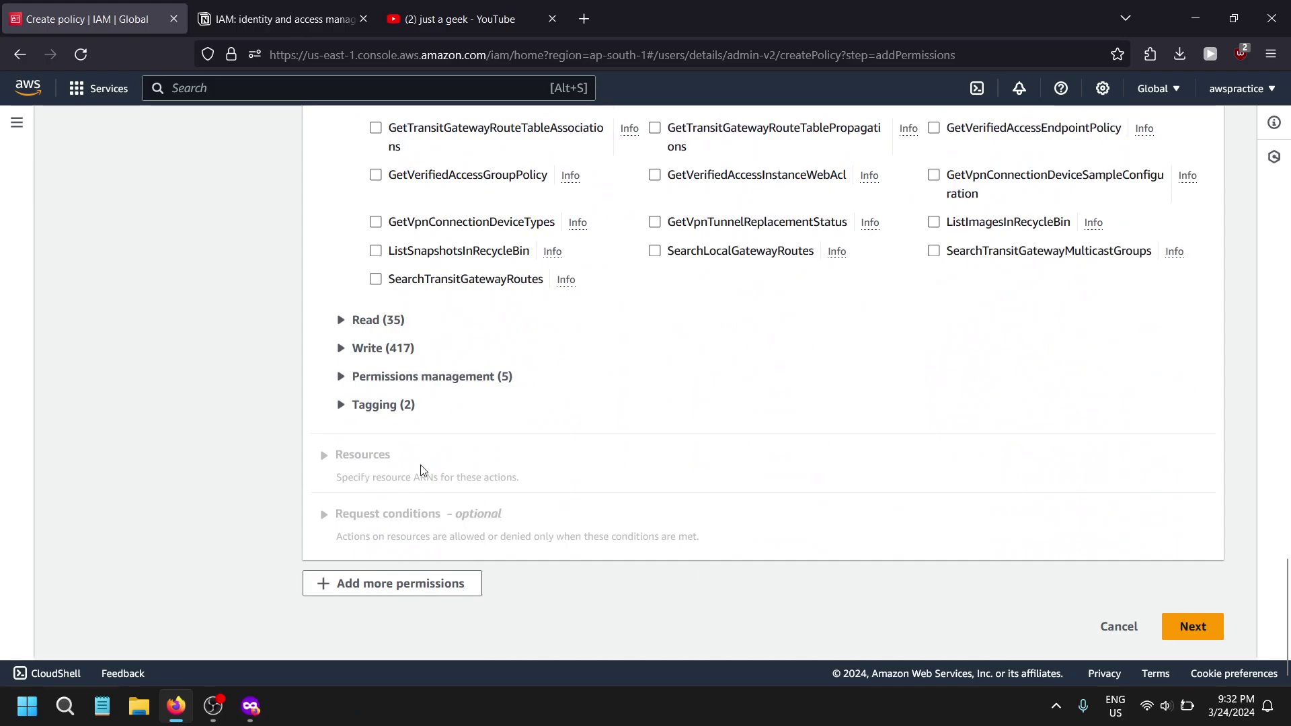
pyautogui.scroll(2, 755, 469)
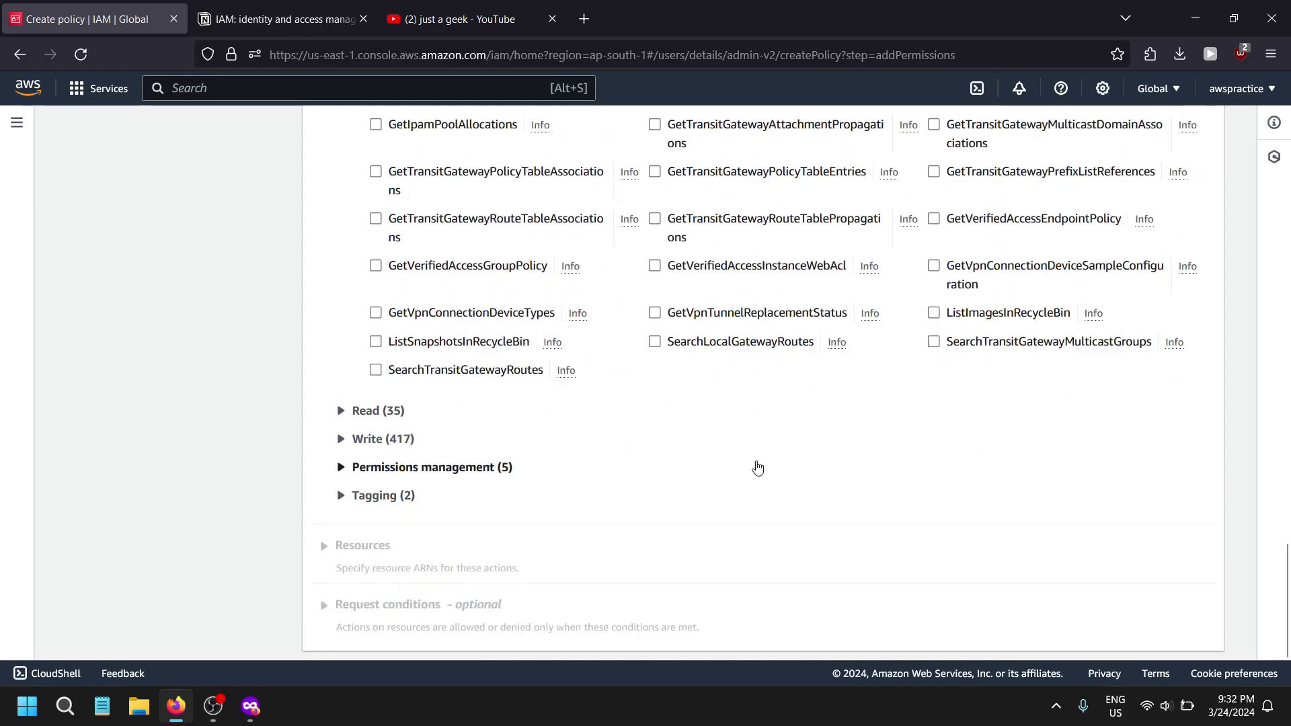
pyautogui.scroll(-2, 864, 475)
pyautogui.click(1119, 627)
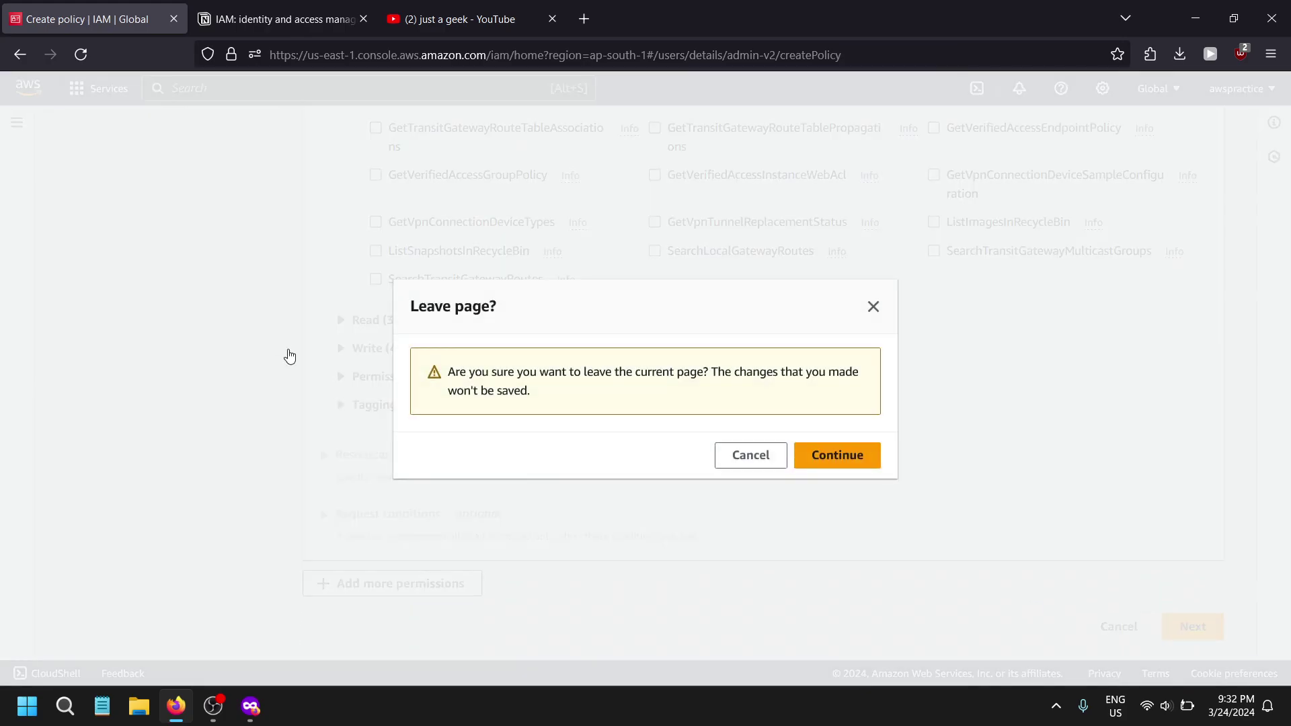
# - Discard the unsaved EC2 inline policy, glance at the Notion notes, then open the IAM Users list
pyautogui.click(846, 470)
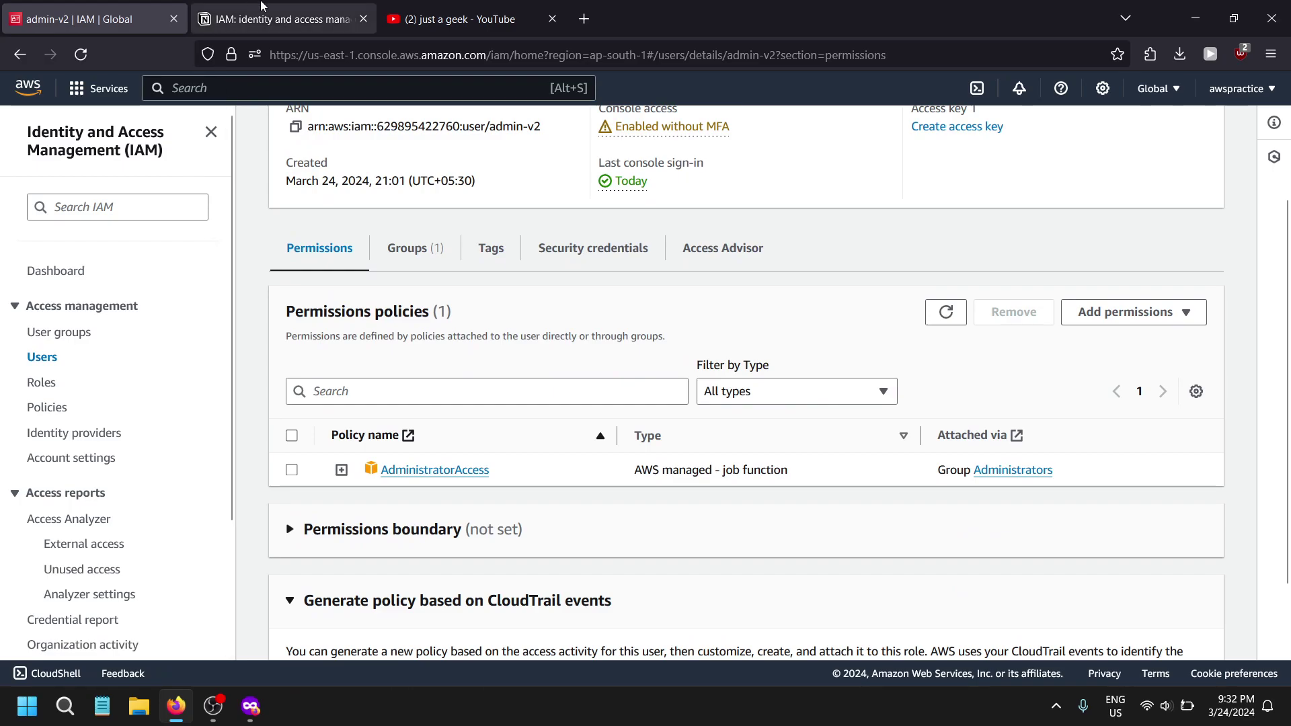
pyautogui.click(279, 19)
pyautogui.scroll(-5, 879, 611)
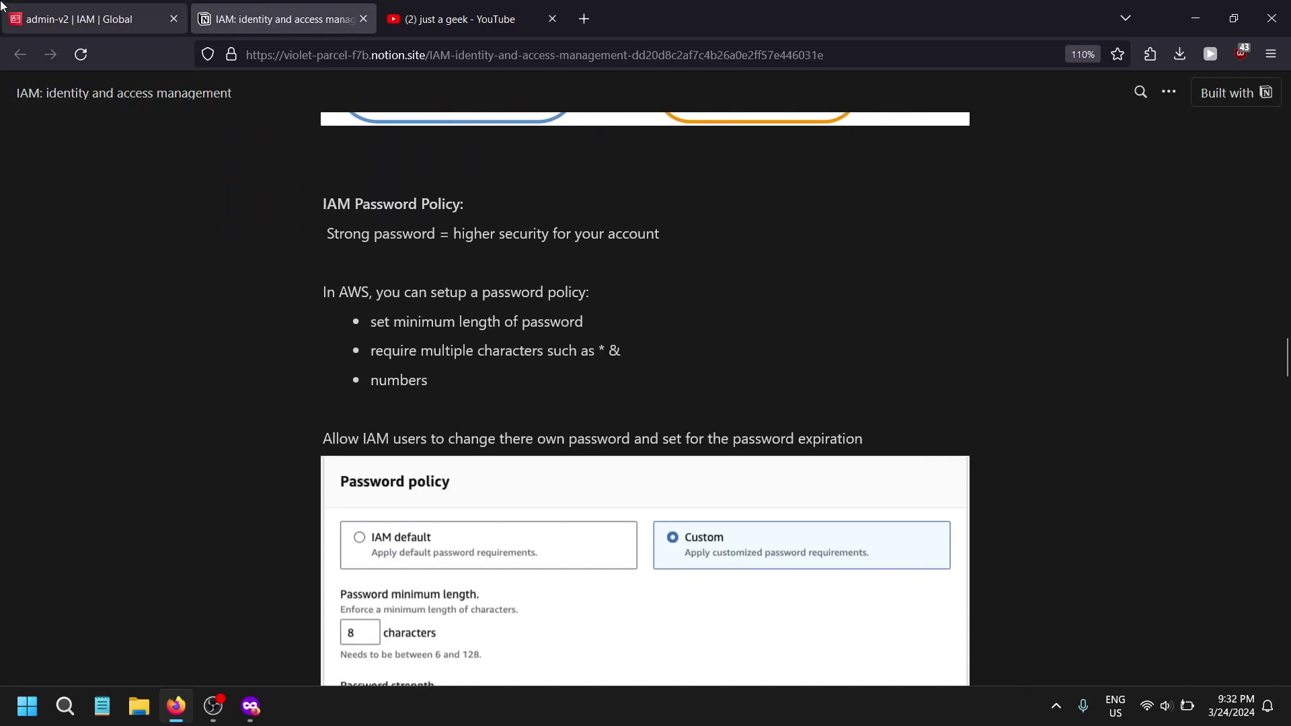
pyautogui.click(88, 19)
pyautogui.scroll(-3, 115, 471)
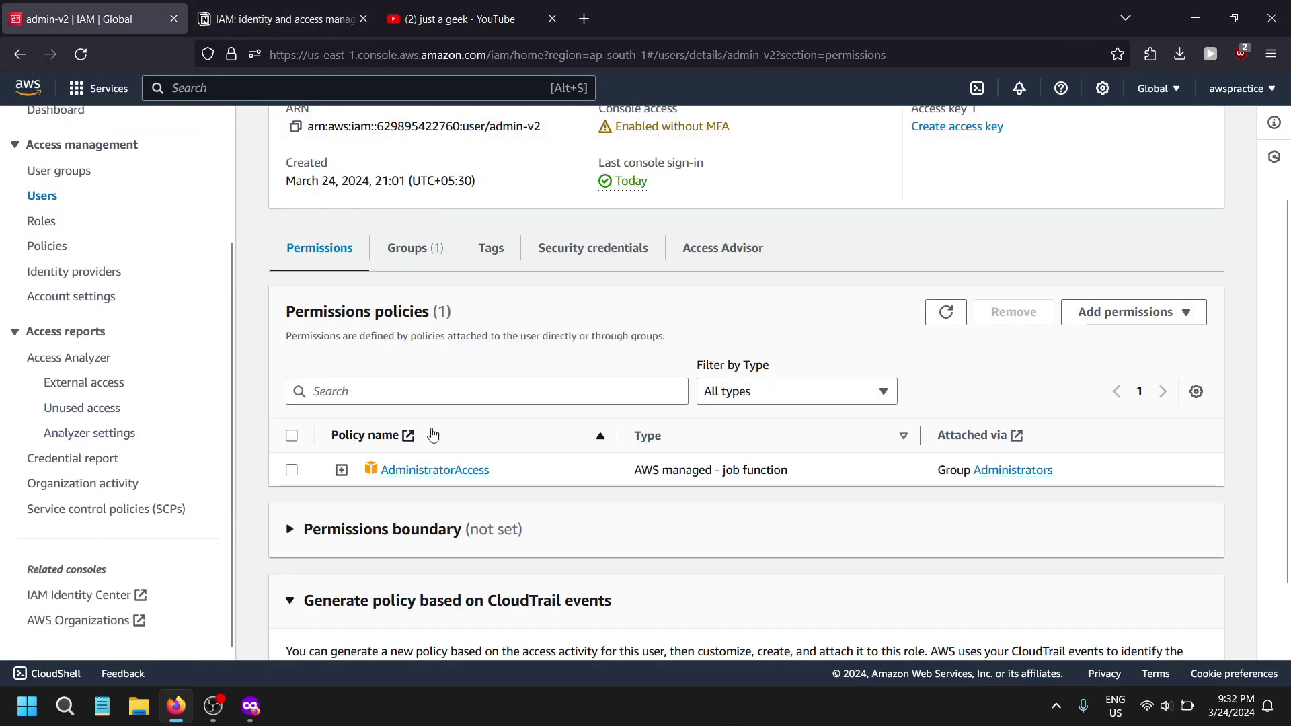
pyautogui.click(42, 195)
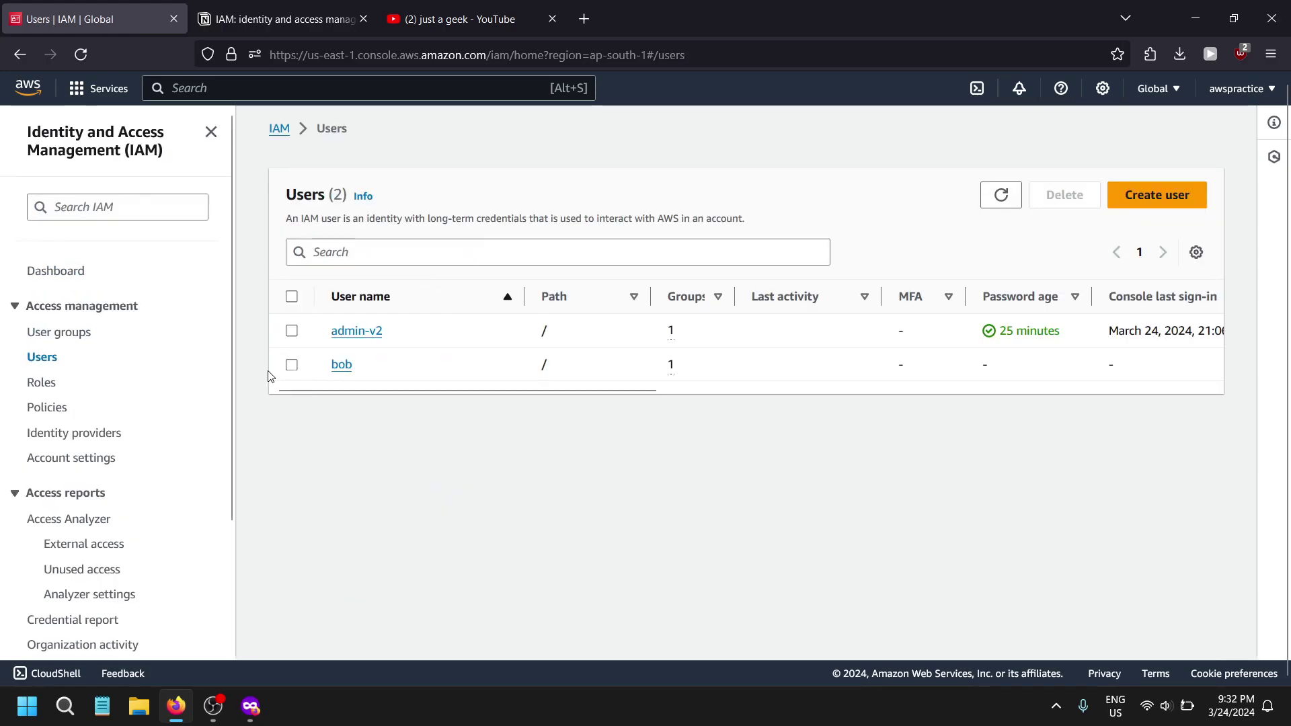
# - Delete user bob, confirming with 'bob', then open IAM Account settings
pyautogui.click(291, 364)
pyautogui.click(1054, 214)
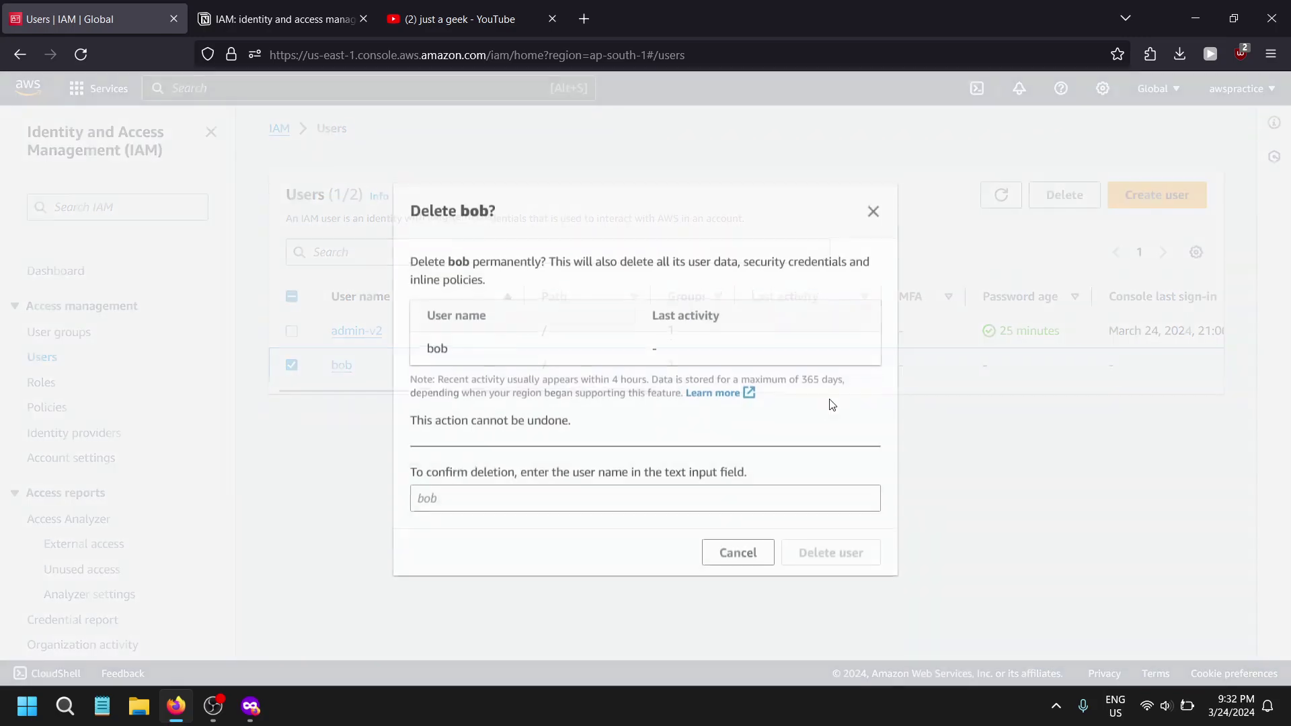
pyautogui.click(669, 487)
pyautogui.write('bob')
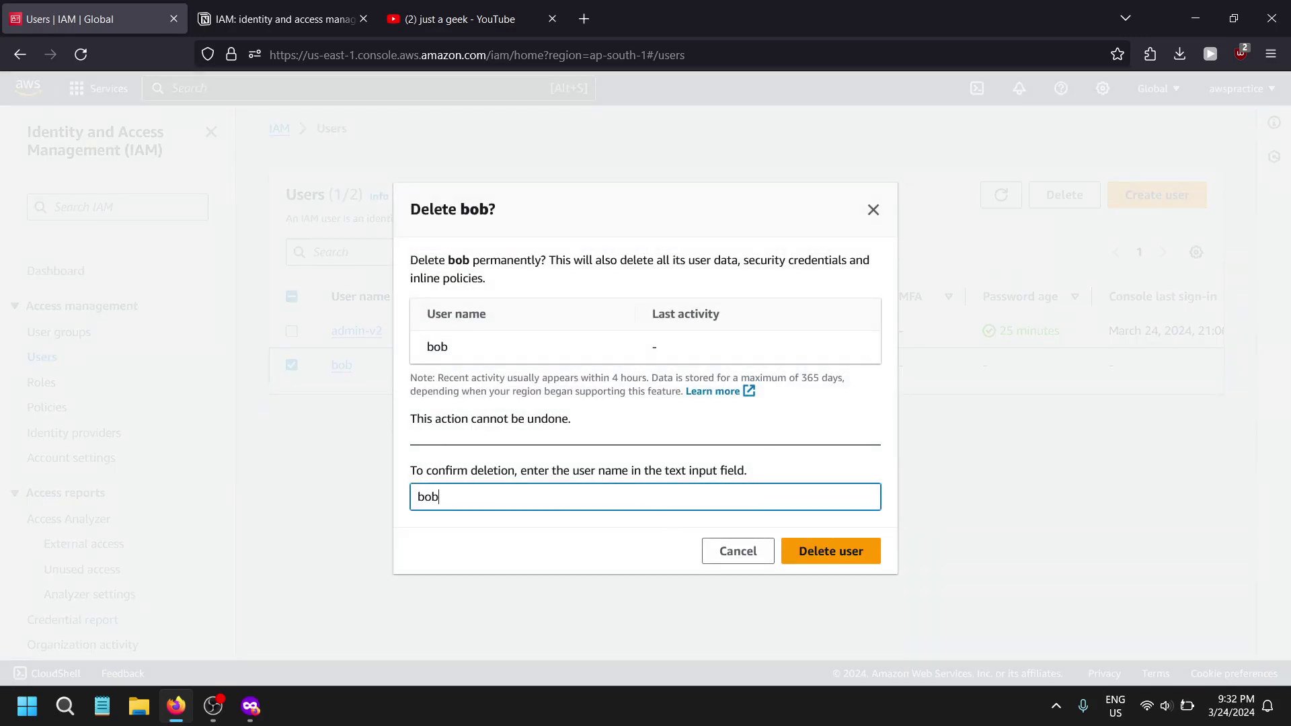
pyautogui.click(797, 551)
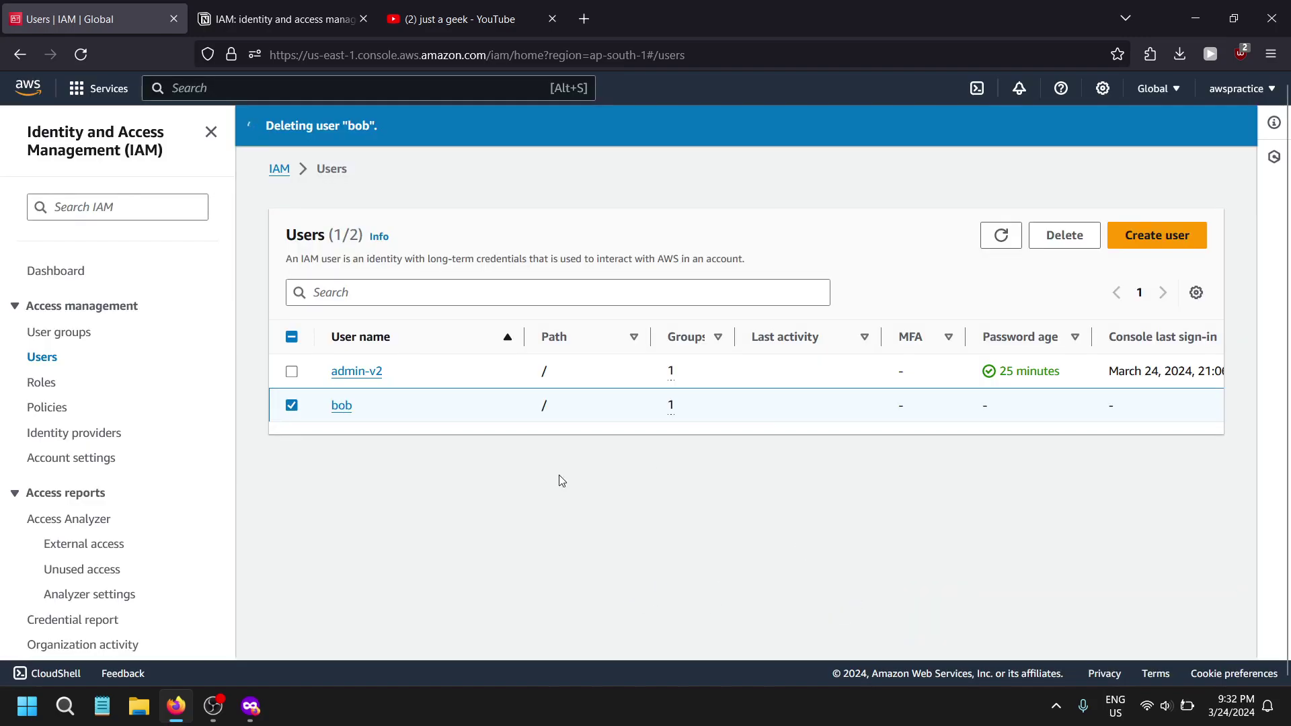
pyautogui.scroll(-2, 47, 531)
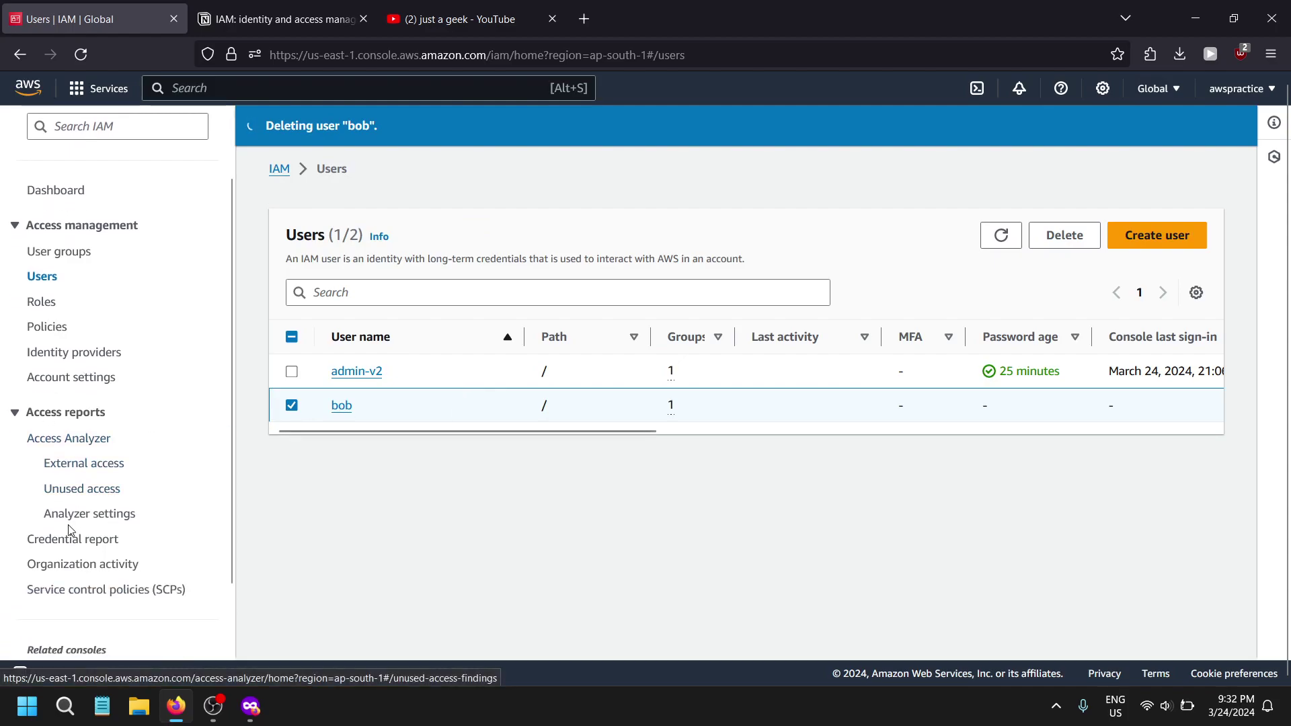
pyautogui.click(63, 377)
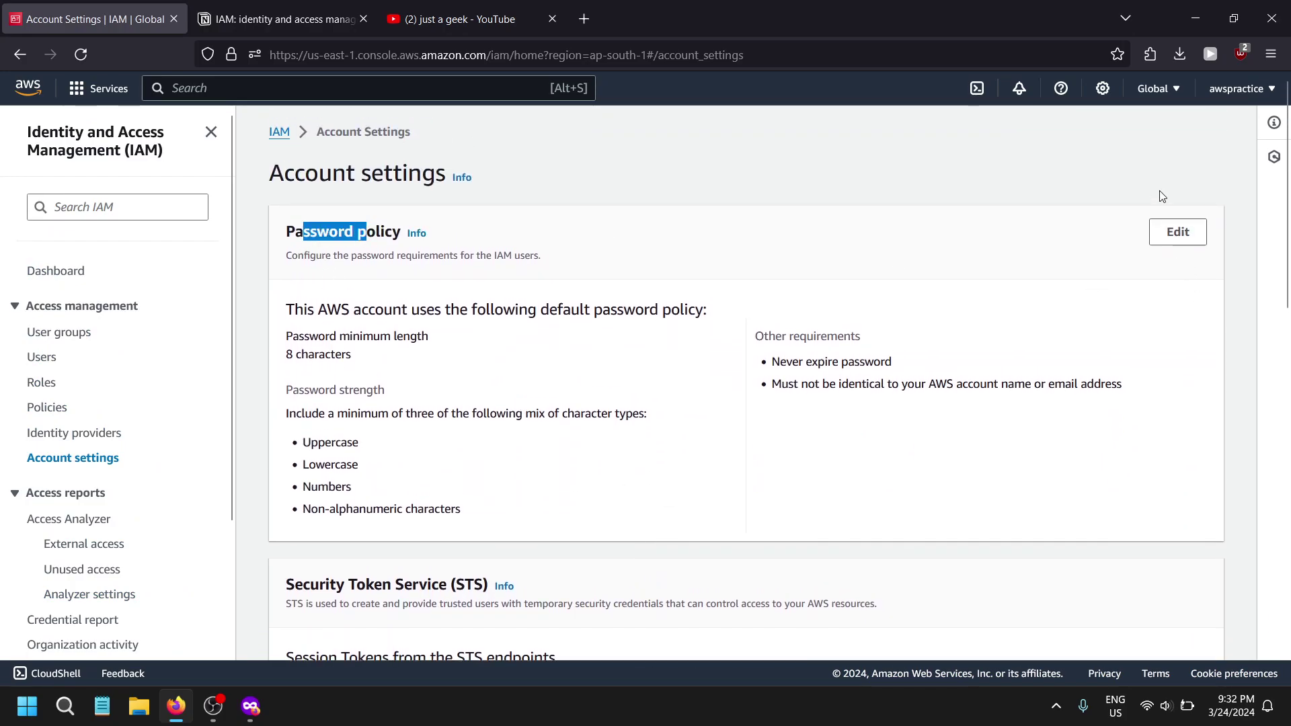
pyautogui.click(1178, 236)
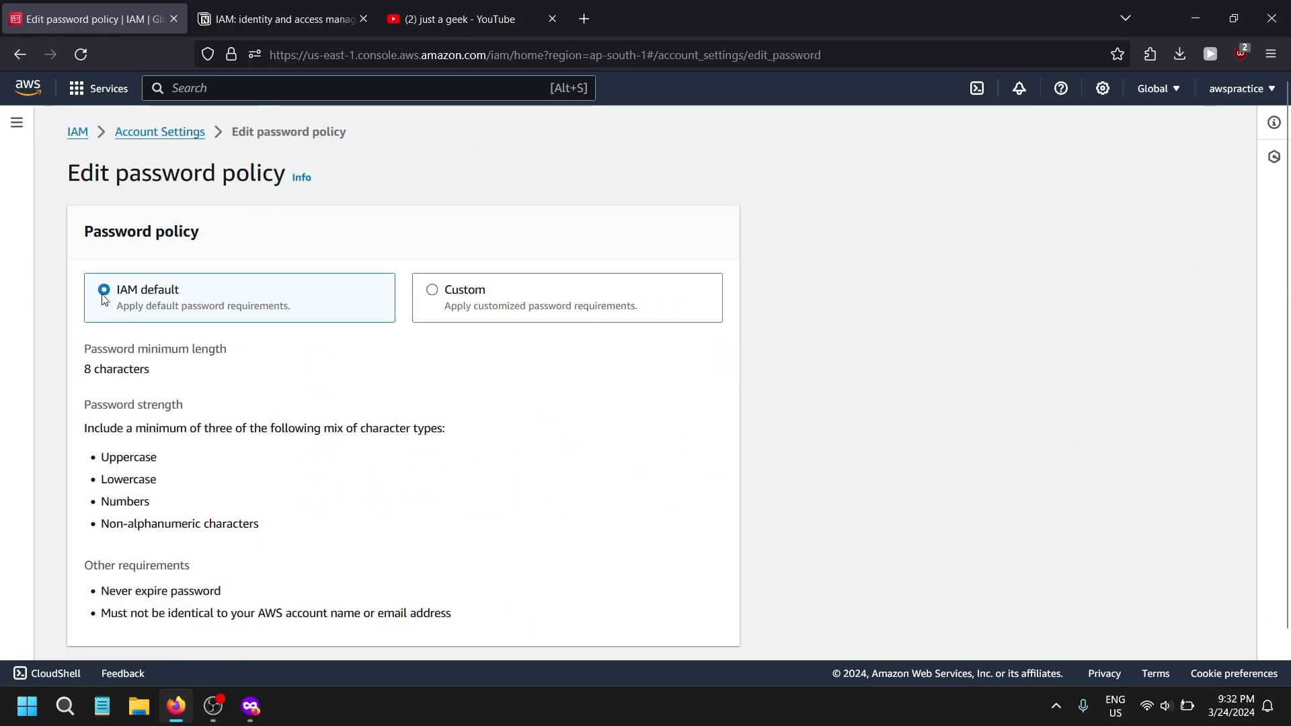
pyautogui.moveTo(105, 299); pyautogui.dragTo(254, 311)
pyautogui.scroll(-1, 64, 334)
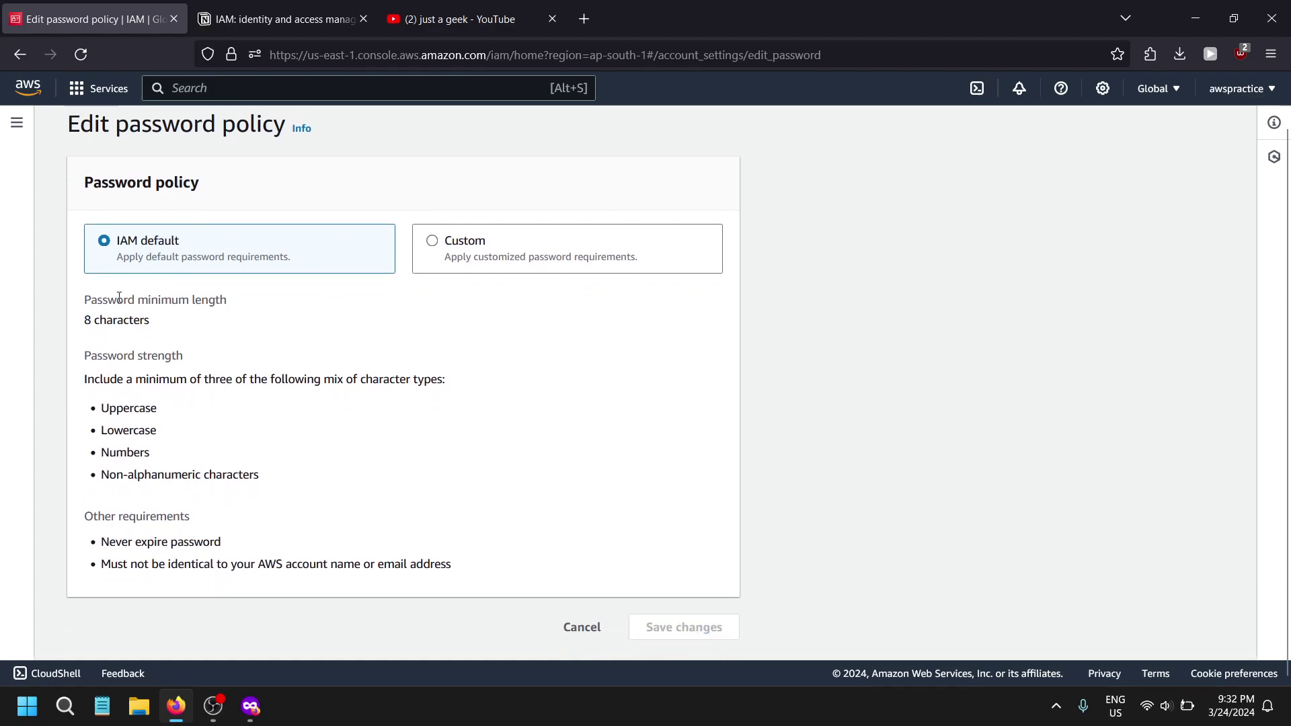
pyautogui.moveTo(268, 257); pyautogui.dragTo(181, 258)
pyautogui.click(210, 283)
pyautogui.click(480, 260)
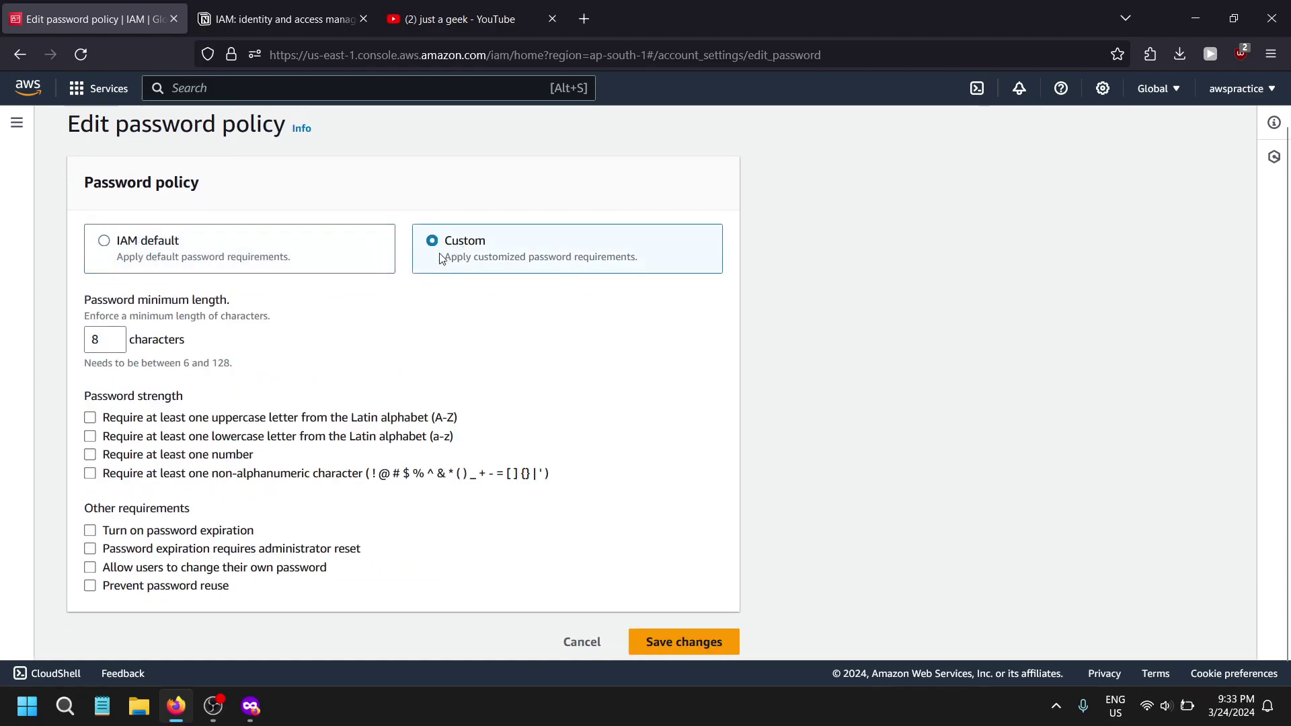
pyautogui.scroll(-1, 151, 395)
pyautogui.click(122, 325)
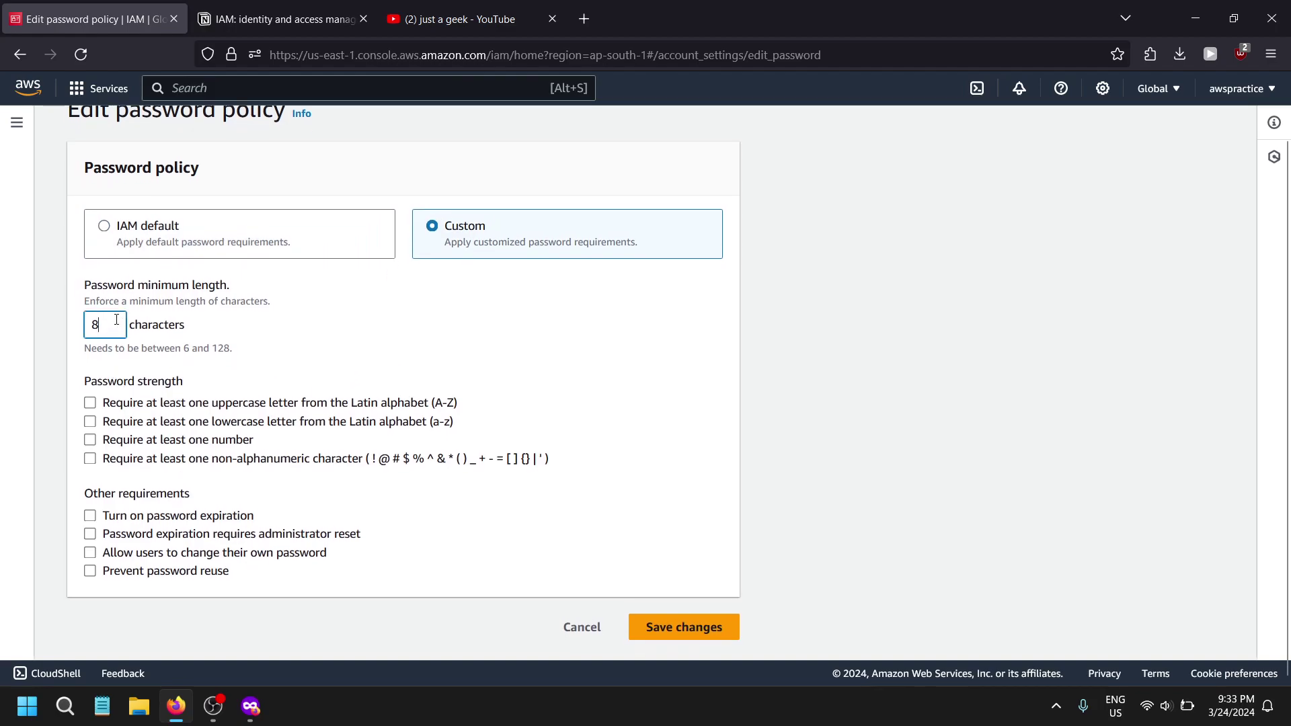
pyautogui.write('16')
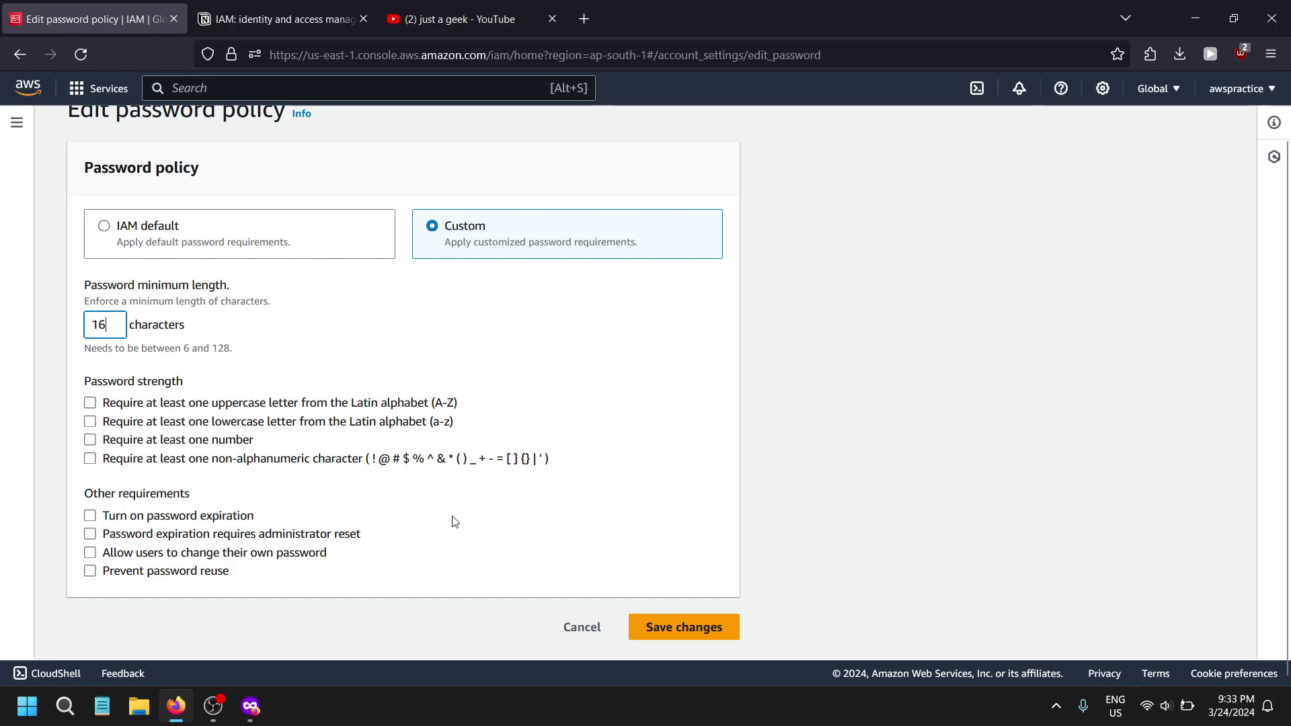
pyautogui.click(119, 421)
pyautogui.click(119, 403)
pyautogui.moveTo(401, 464); pyautogui.dragTo(540, 466)
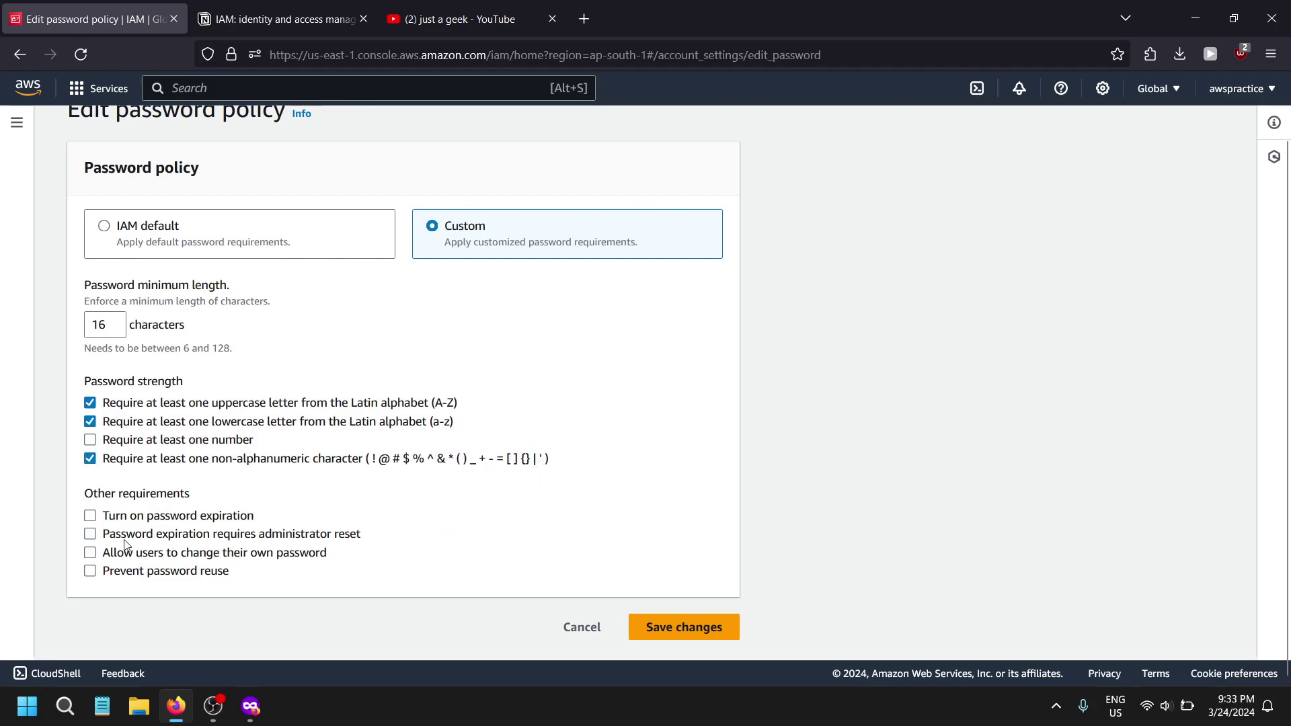
pyautogui.click(153, 517)
pyautogui.click(156, 519)
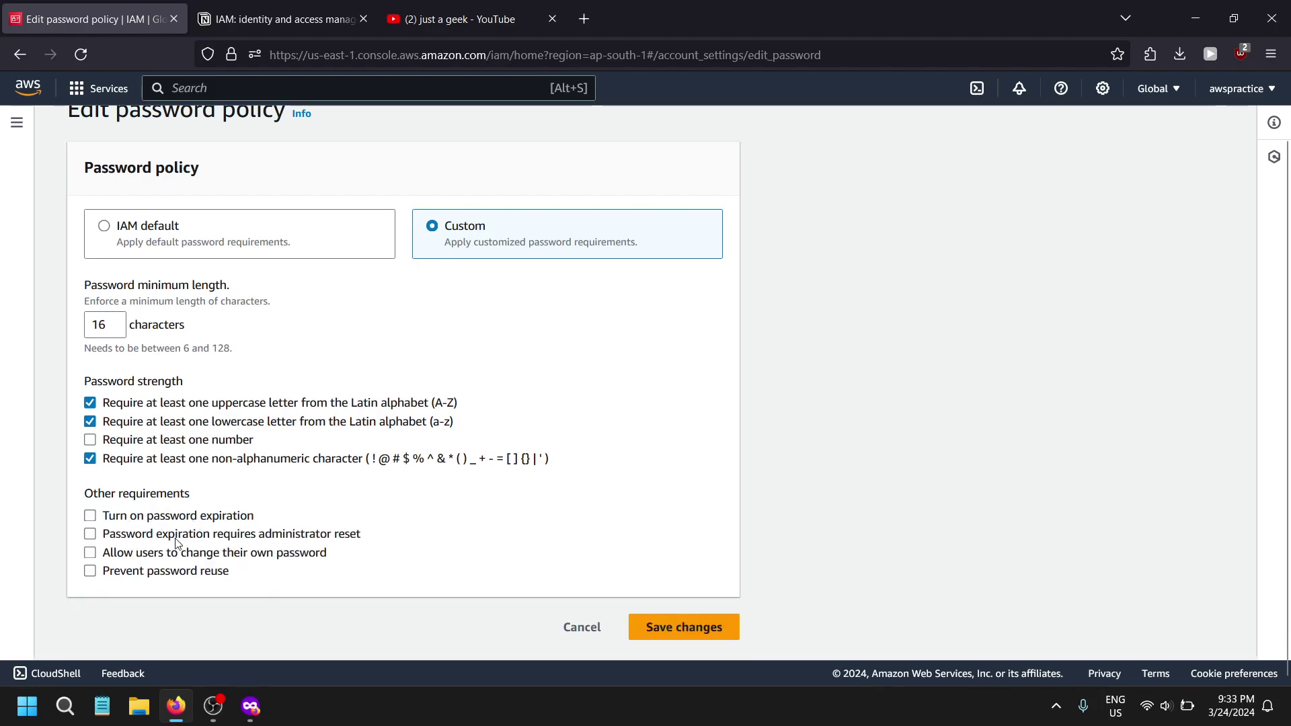
pyautogui.click(134, 524)
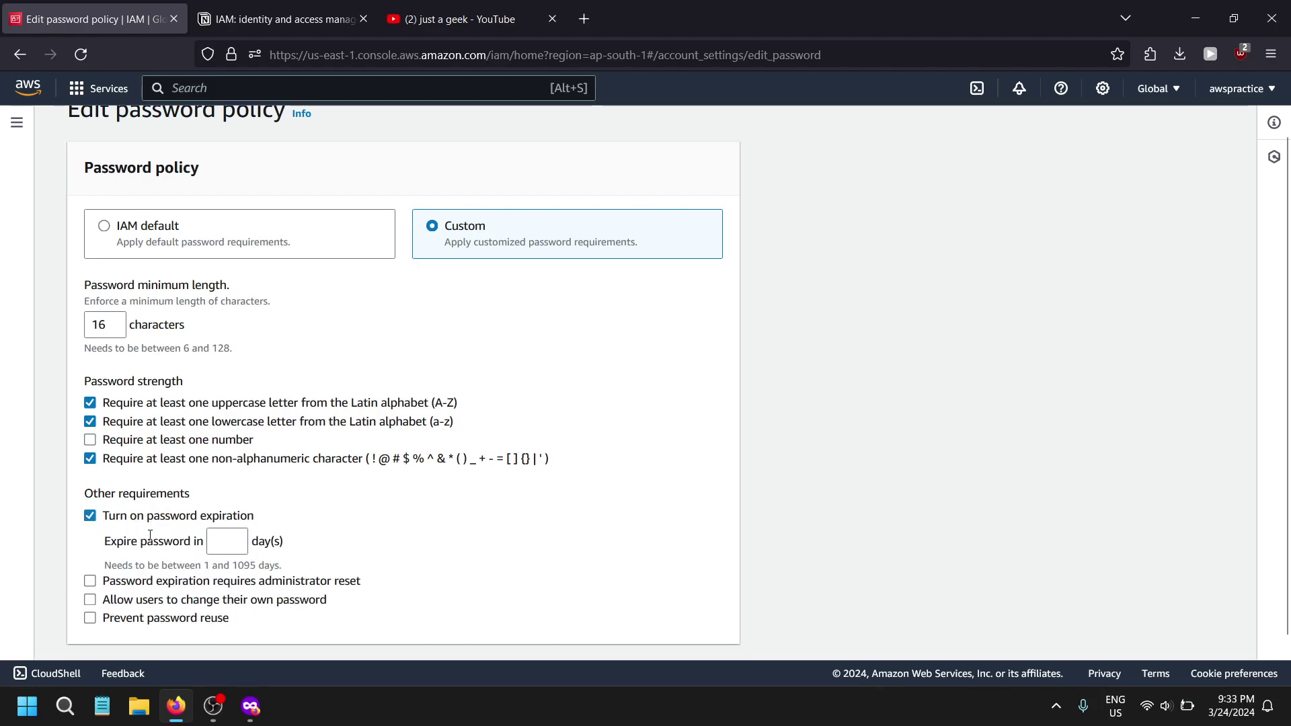
pyautogui.click(233, 550)
pyautogui.click(140, 607)
pyautogui.moveTo(195, 608); pyautogui.dragTo(339, 608)
pyautogui.scroll(-1, 195, 553)
pyautogui.click(211, 541)
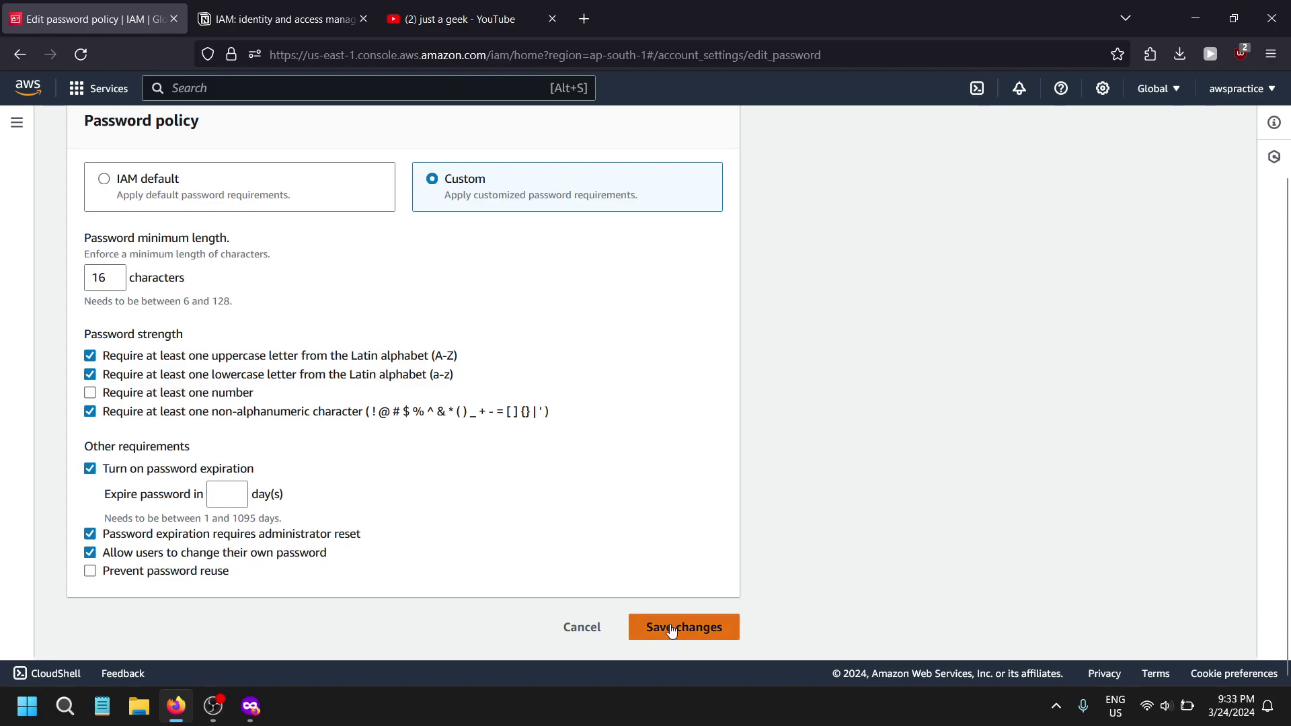
pyautogui.scroll(2, 269, 403)
pyautogui.click(286, 296)
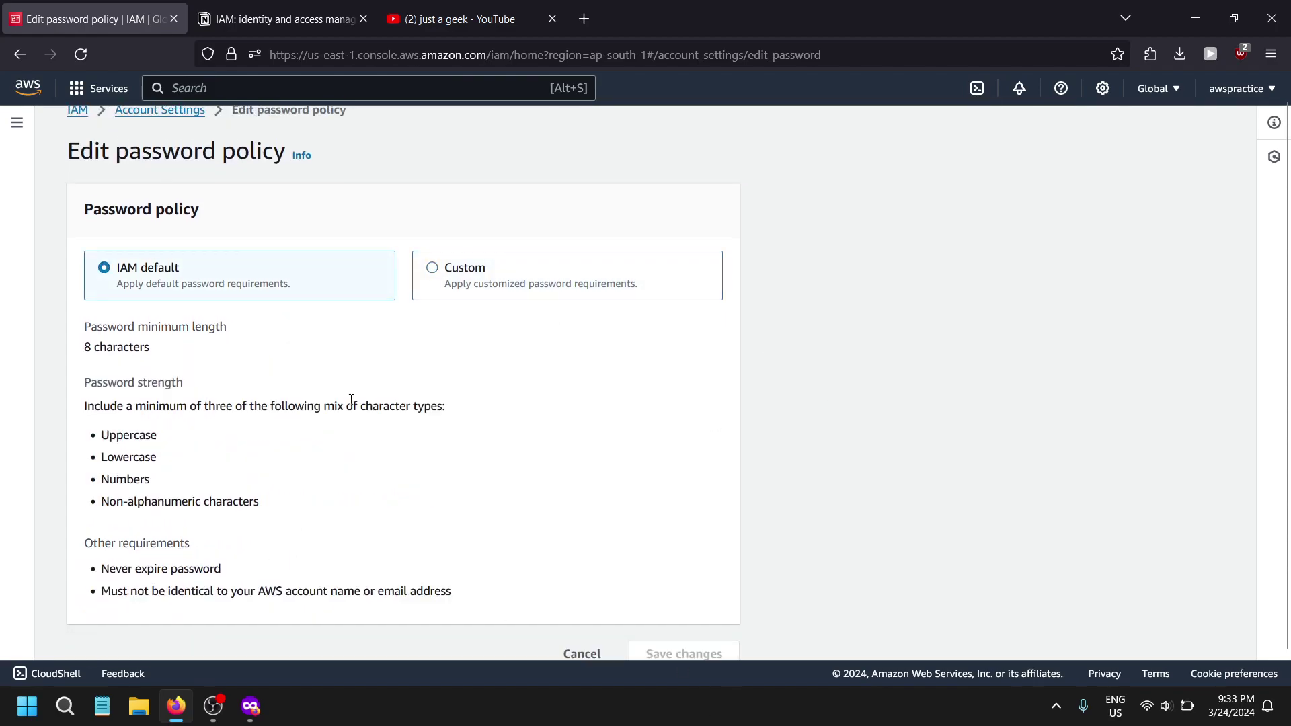
pyautogui.scroll(-1, 416, 443)
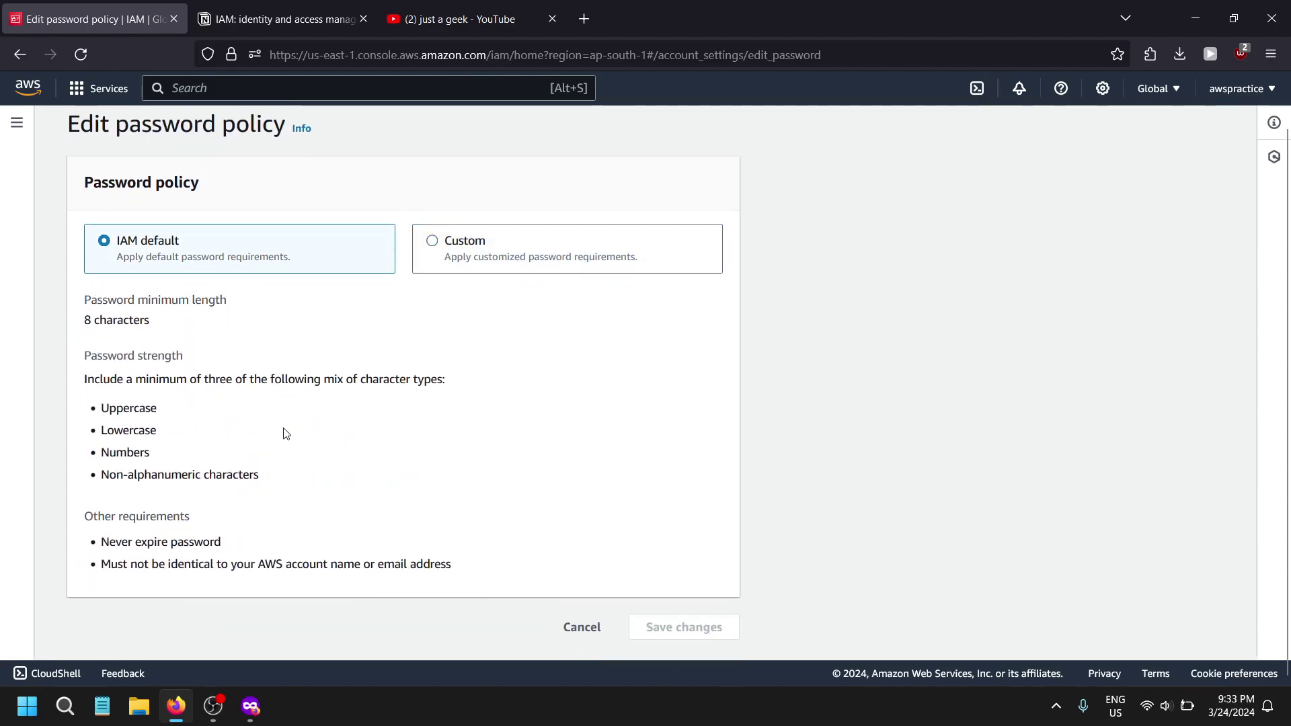
pyautogui.click(587, 632)
pyautogui.moveTo(282, 185); pyautogui.dragTo(518, 475)
pyautogui.click(538, 464)
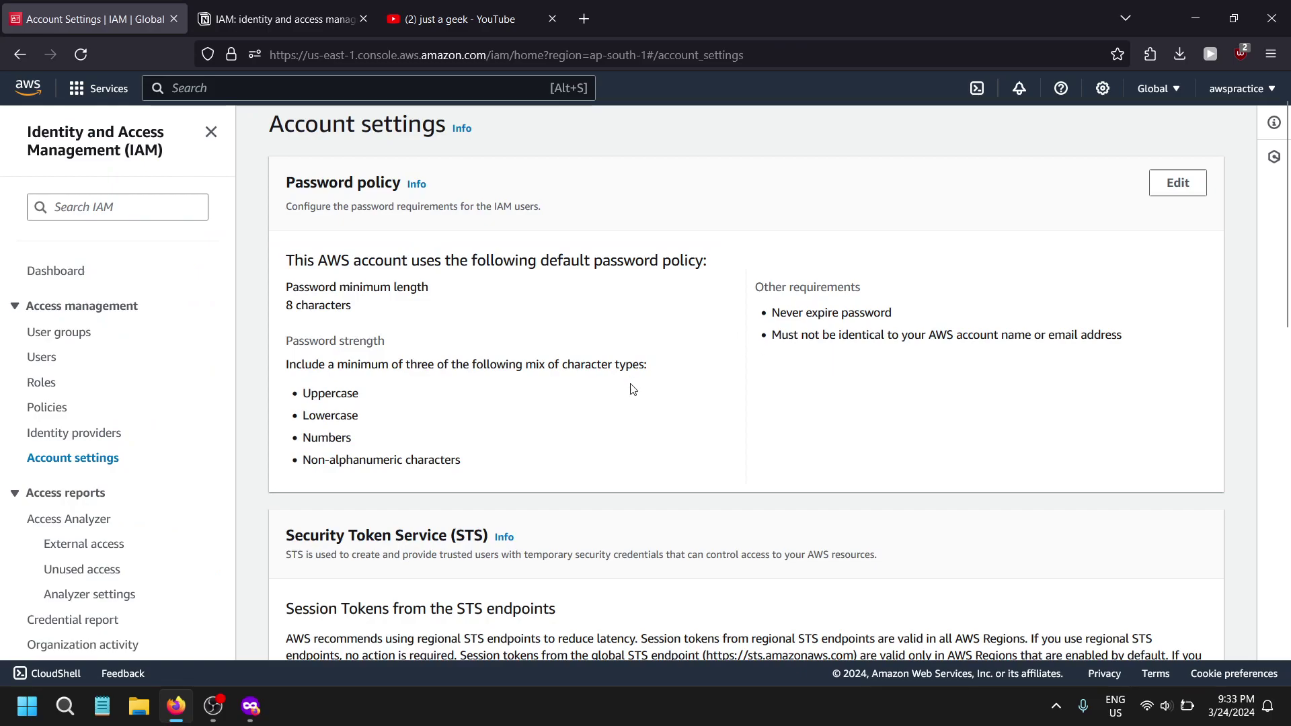
pyautogui.moveTo(444, 489); pyautogui.dragTo(283, 176)
pyautogui.click(368, 325)
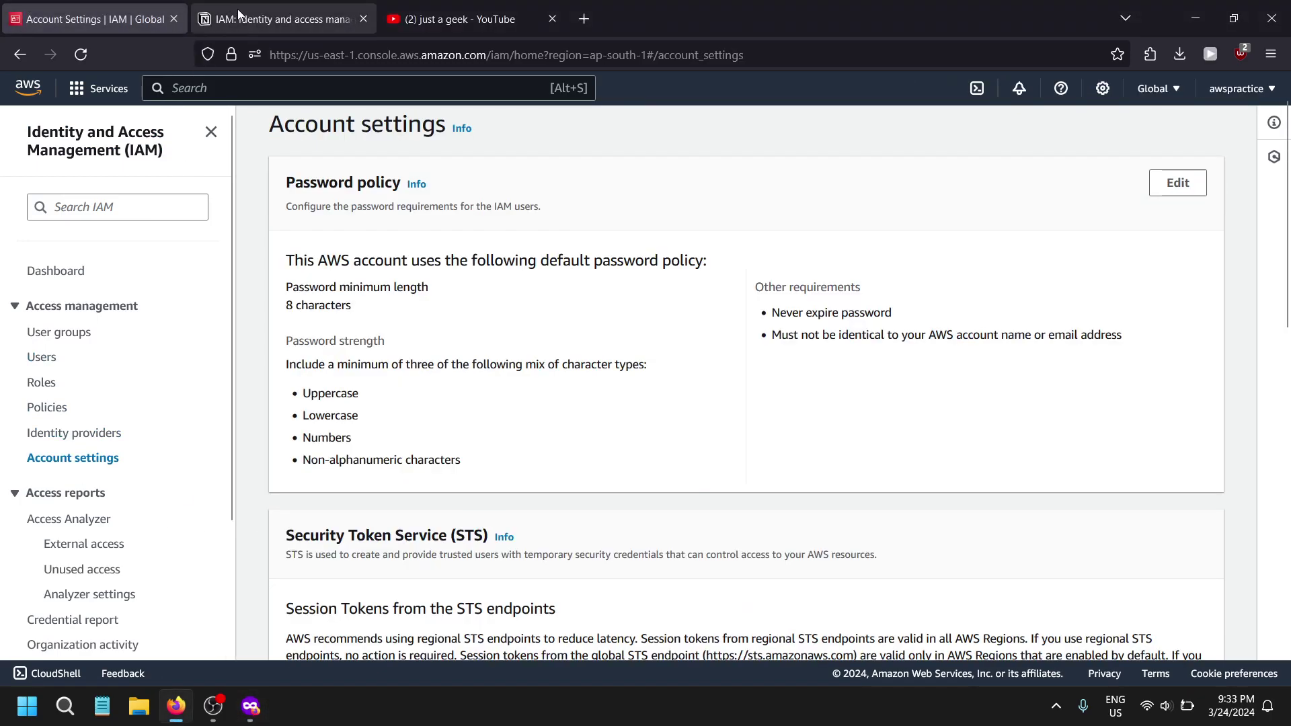
# - Read the Notion password policy and MFA notes, then go back to the IAM Users list
pyautogui.click(272, 19)
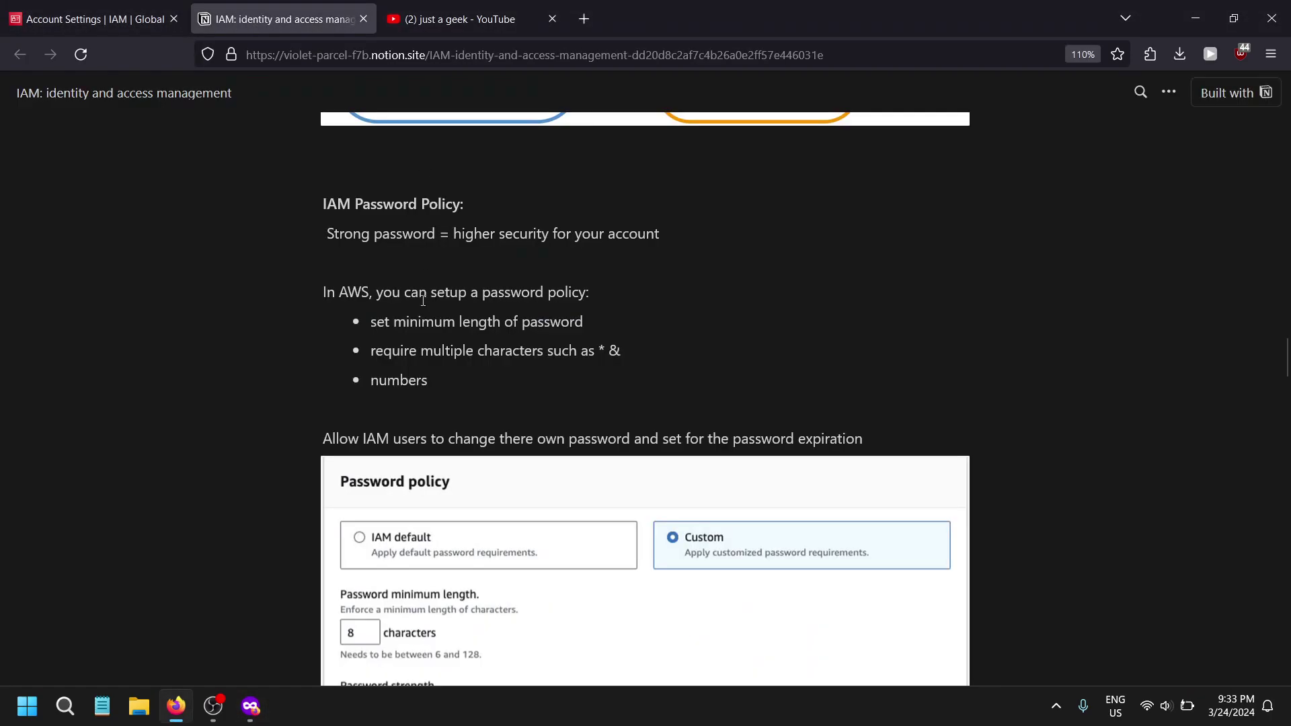
pyautogui.scroll(-9, 652, 382)
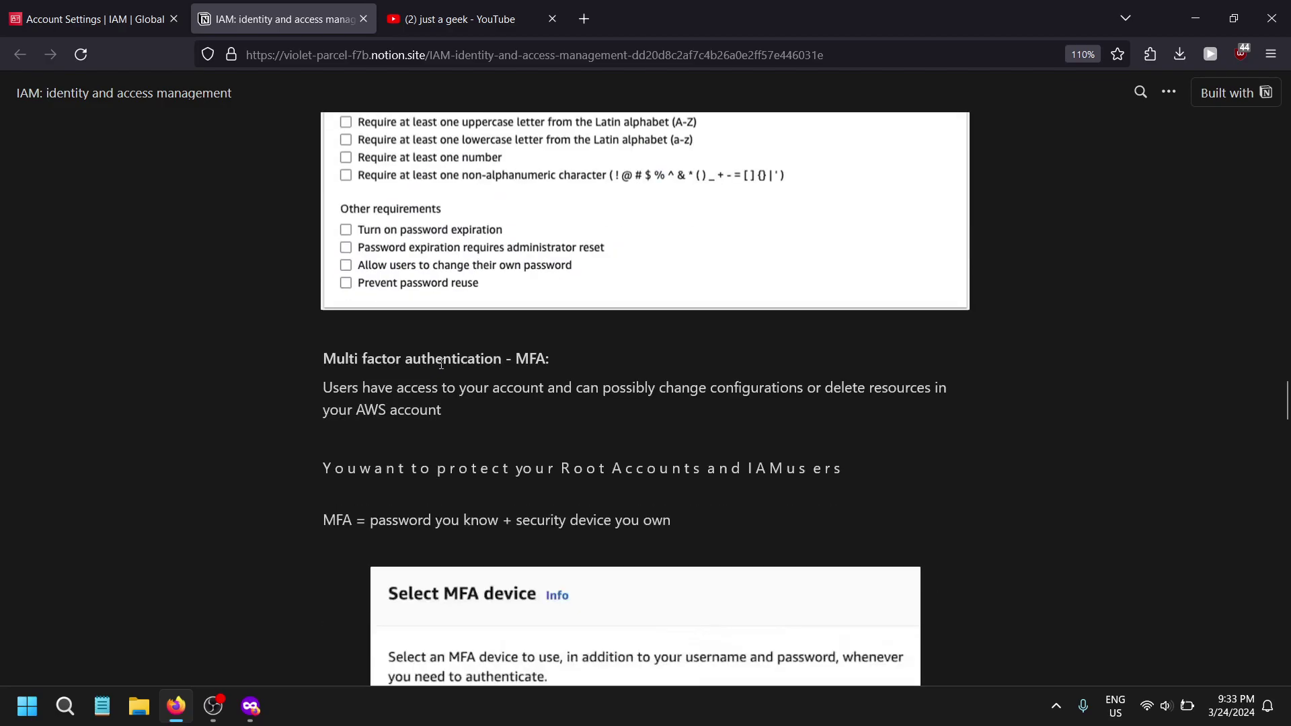
pyautogui.scroll(-2, 403, 282)
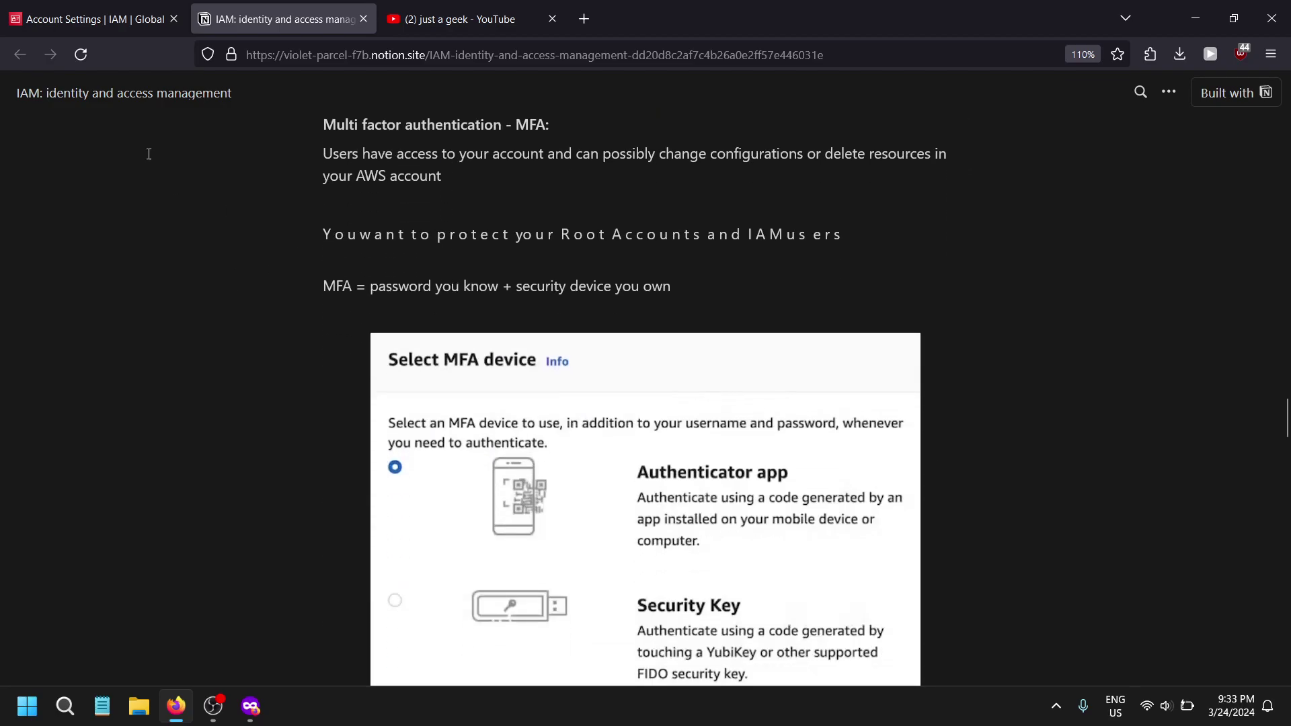
pyautogui.click(87, 19)
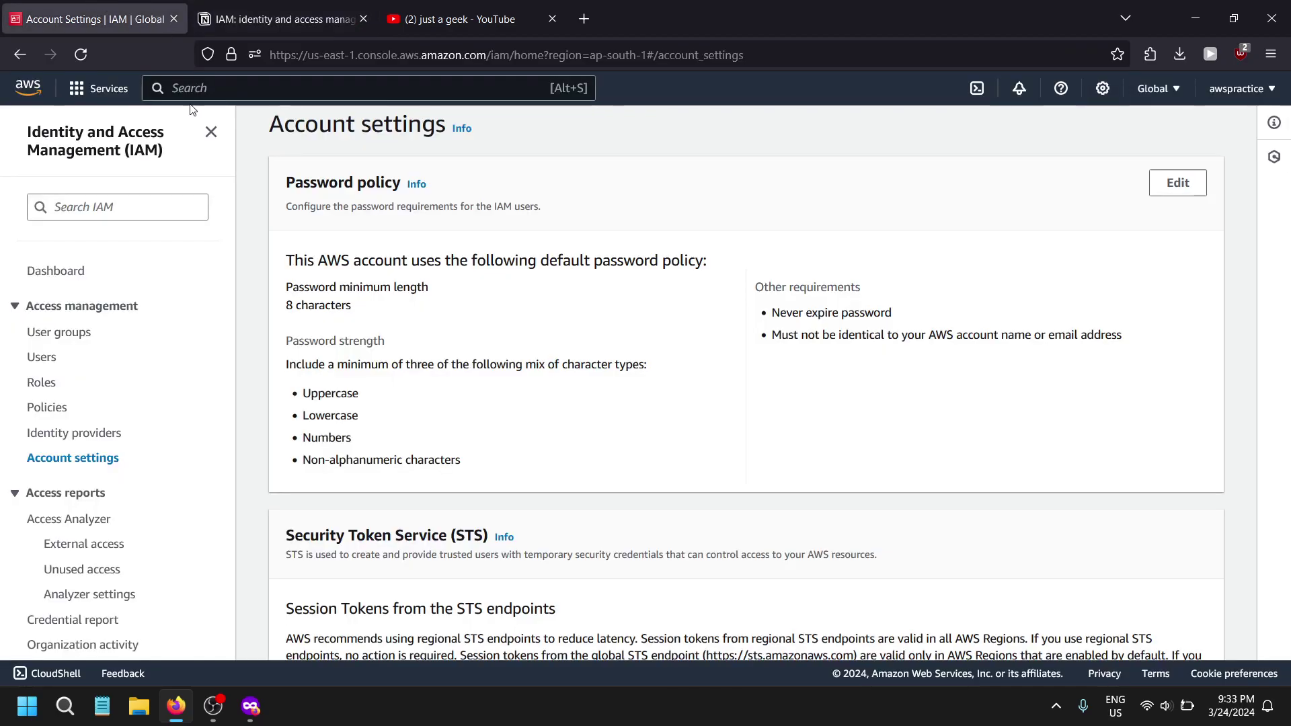
pyautogui.click(42, 357)
# - Open admin-v2 and begin enabling MFA, naming the device 'test'
pyautogui.click(369, 343)
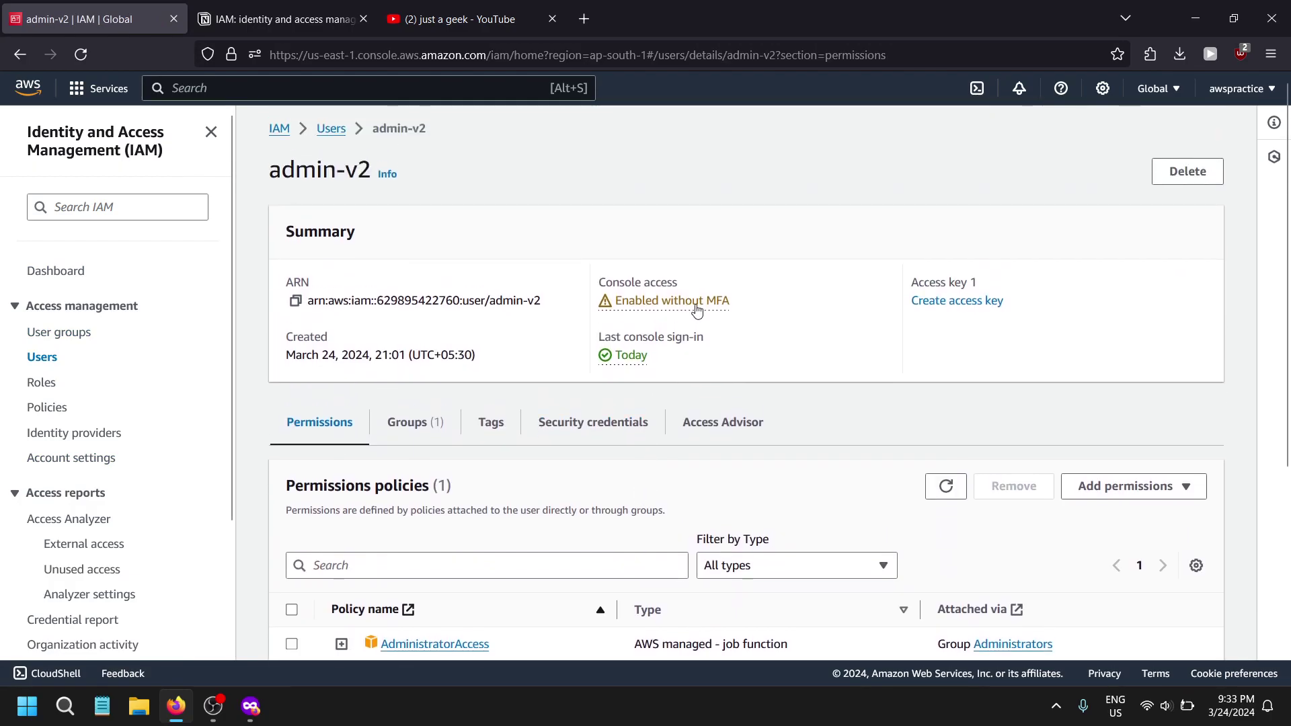
pyautogui.click(696, 309)
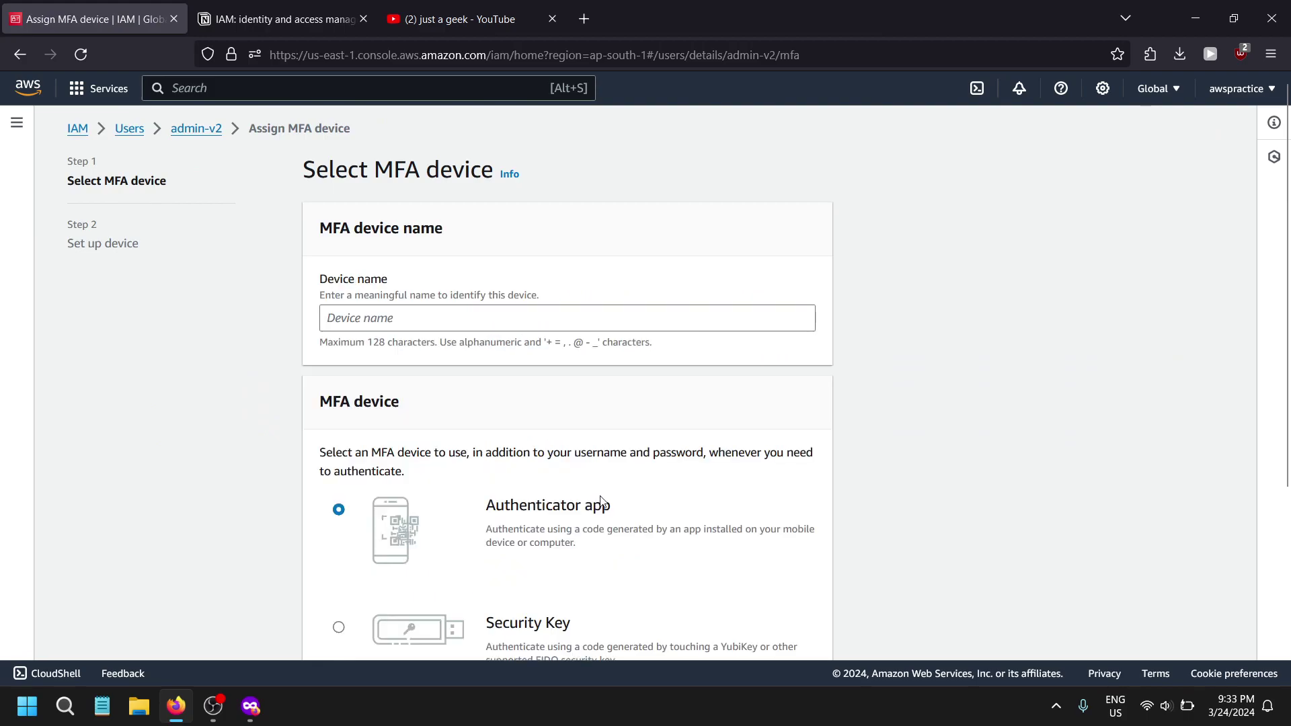
pyautogui.scroll(-5, 612, 471)
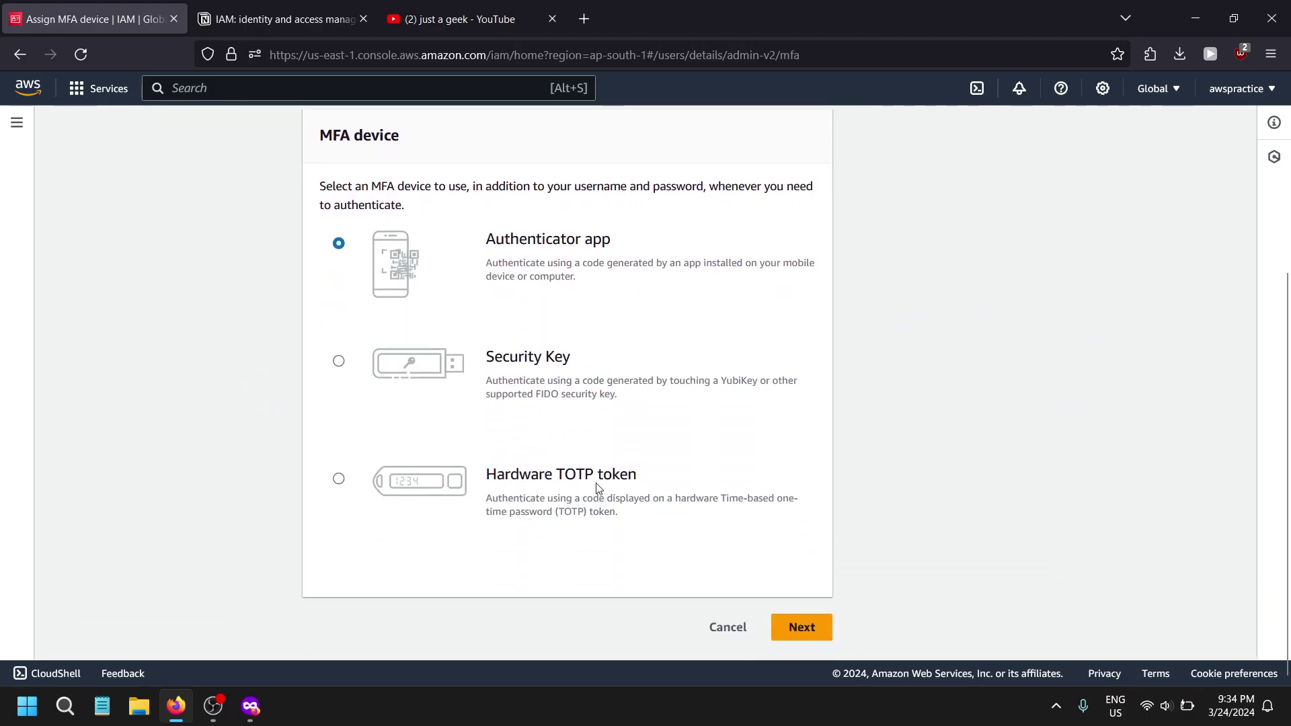
pyautogui.scroll(3, 440, 357)
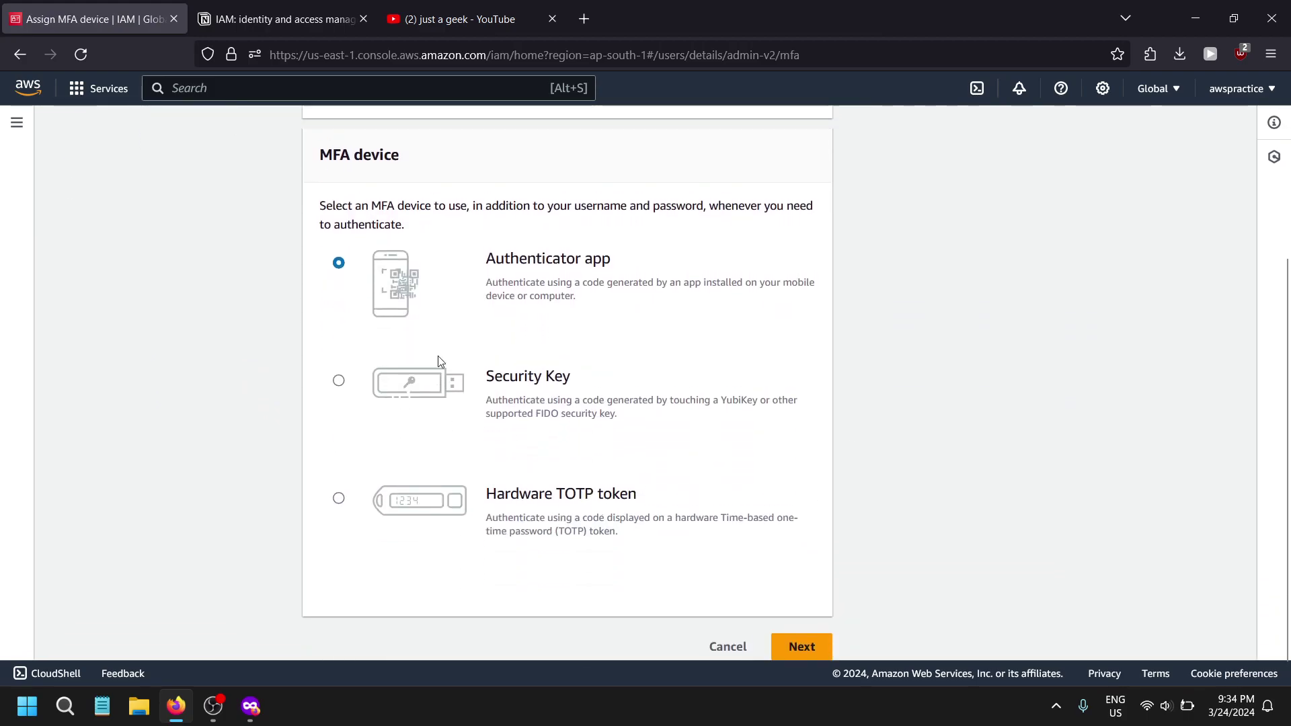
pyautogui.click(458, 230)
pyautogui.scroll(-3, 418, 409)
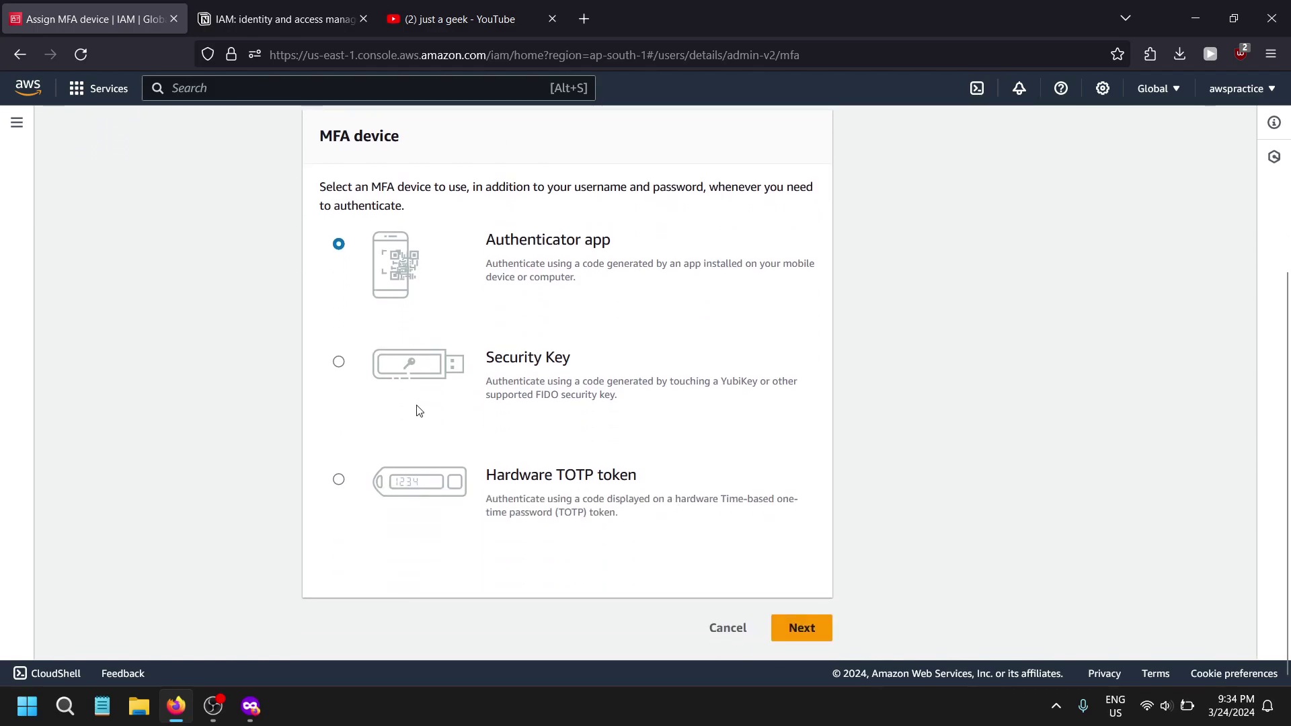
pyautogui.scroll(3, 319, 373)
pyautogui.write('test')
# - Continue to the authenticator app step, reveal the QR code, then cancel without adding a device
pyautogui.scroll(-5, 683, 553)
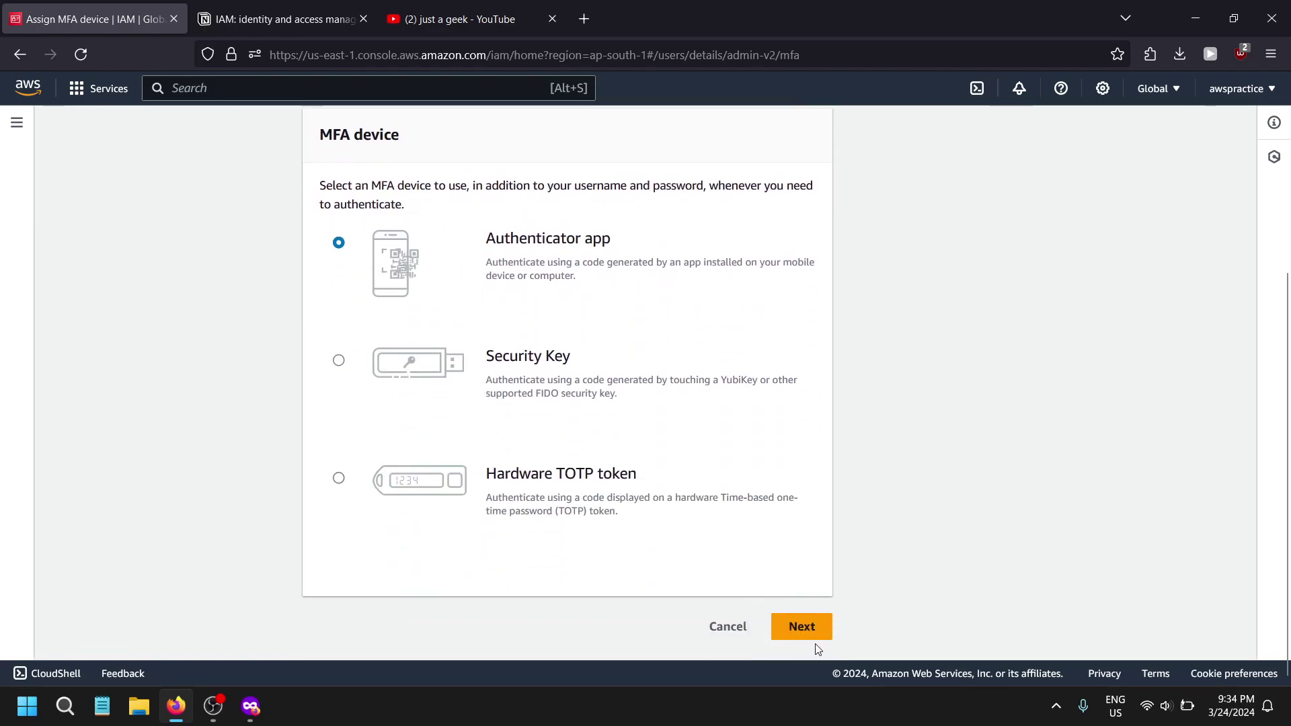
pyautogui.click(795, 630)
pyautogui.scroll(-2, 490, 484)
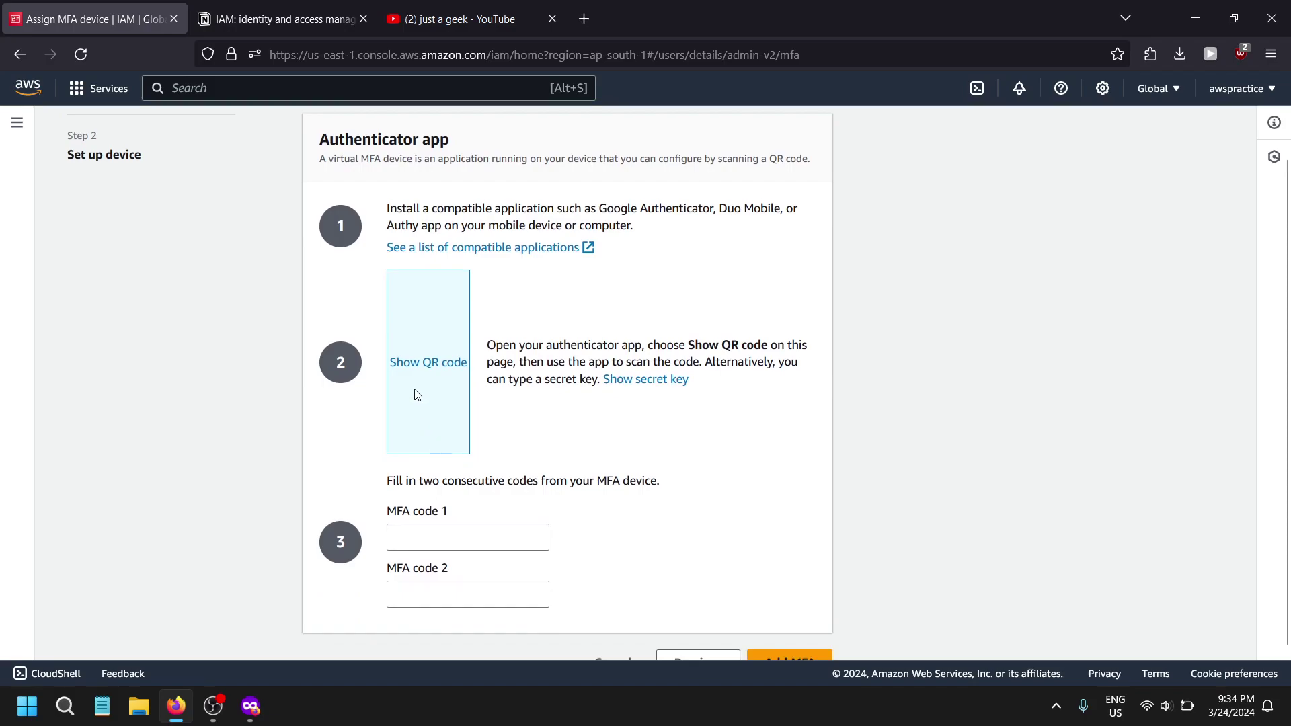
pyautogui.click(423, 372)
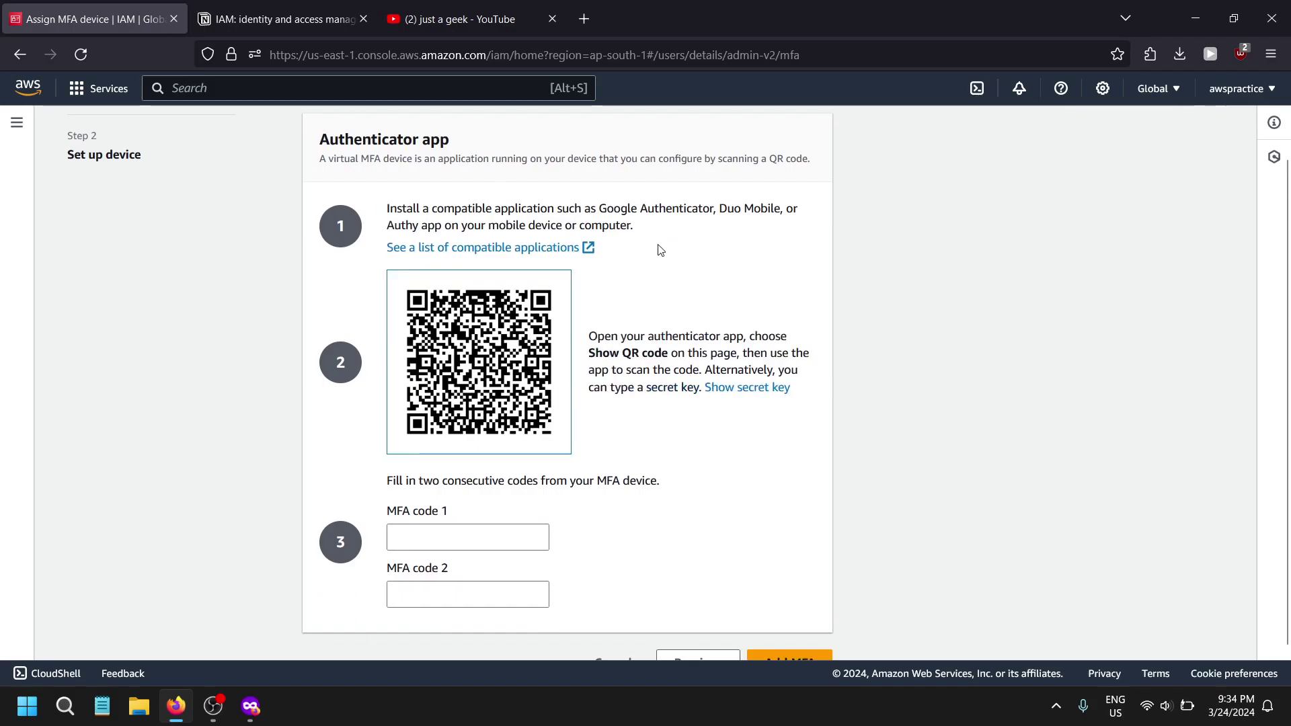
pyautogui.scroll(2, 539, 281)
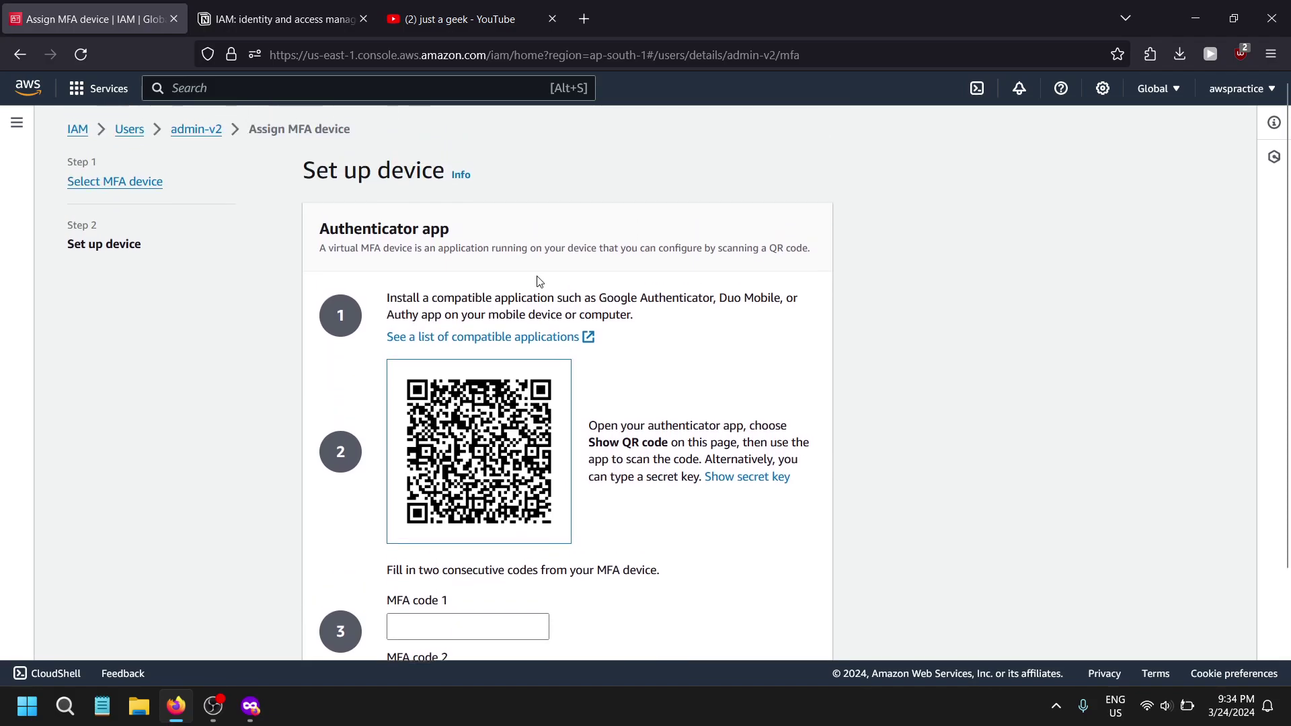
pyautogui.scroll(-3, 769, 398)
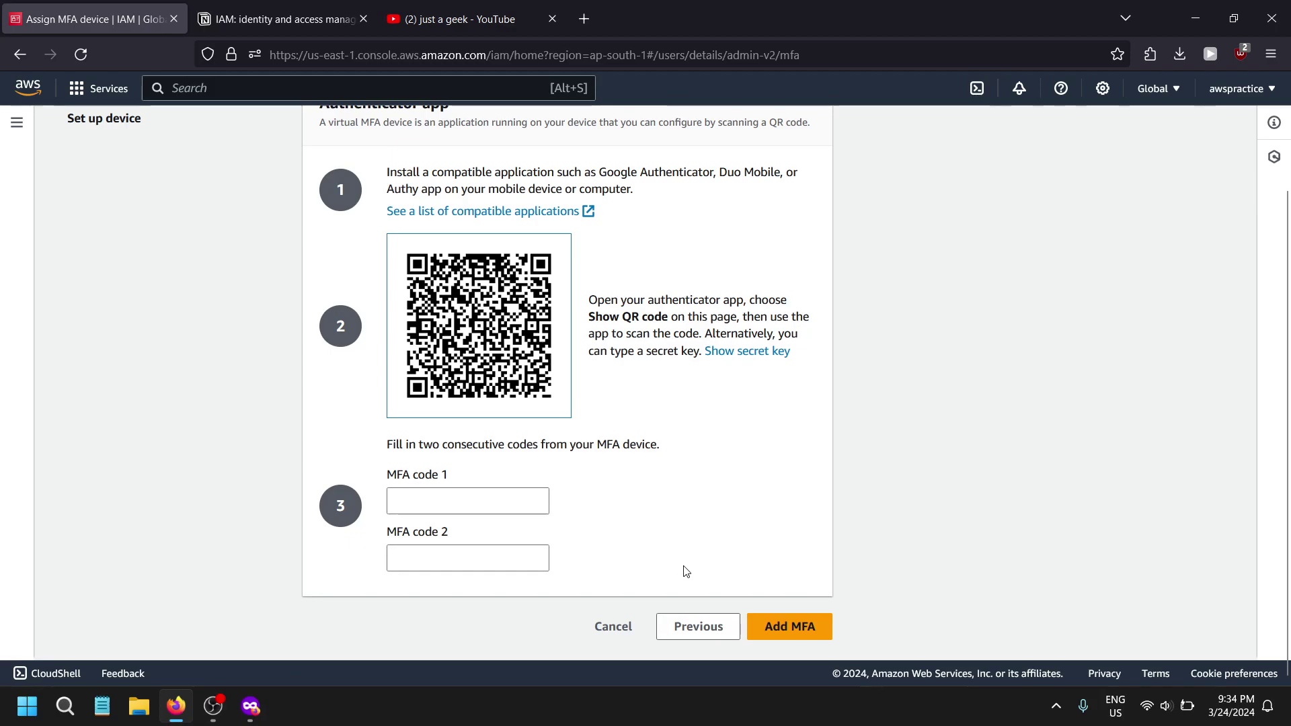
pyautogui.click(613, 624)
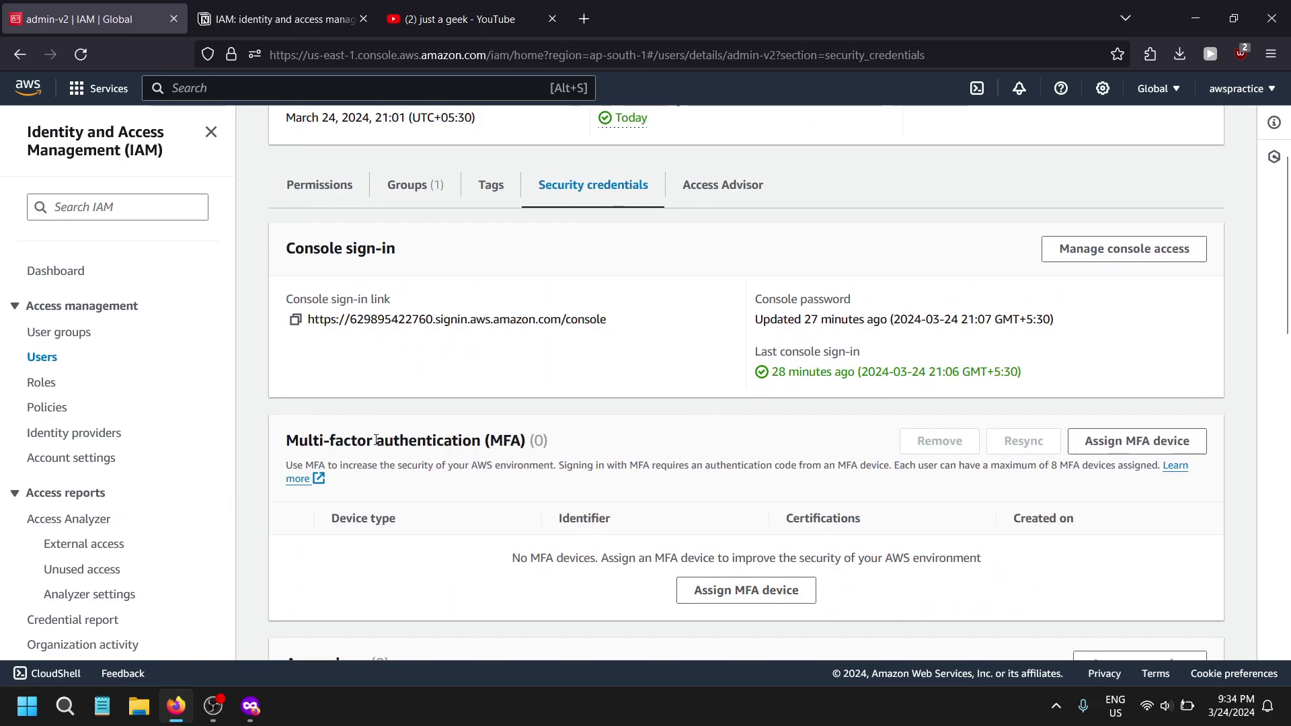
# - Highlight the MFA heading and admin-v2 name, and view then dismiss the account details
pyautogui.moveTo(285, 440); pyautogui.dragTo(550, 444)
pyautogui.scroll(3, 696, 434)
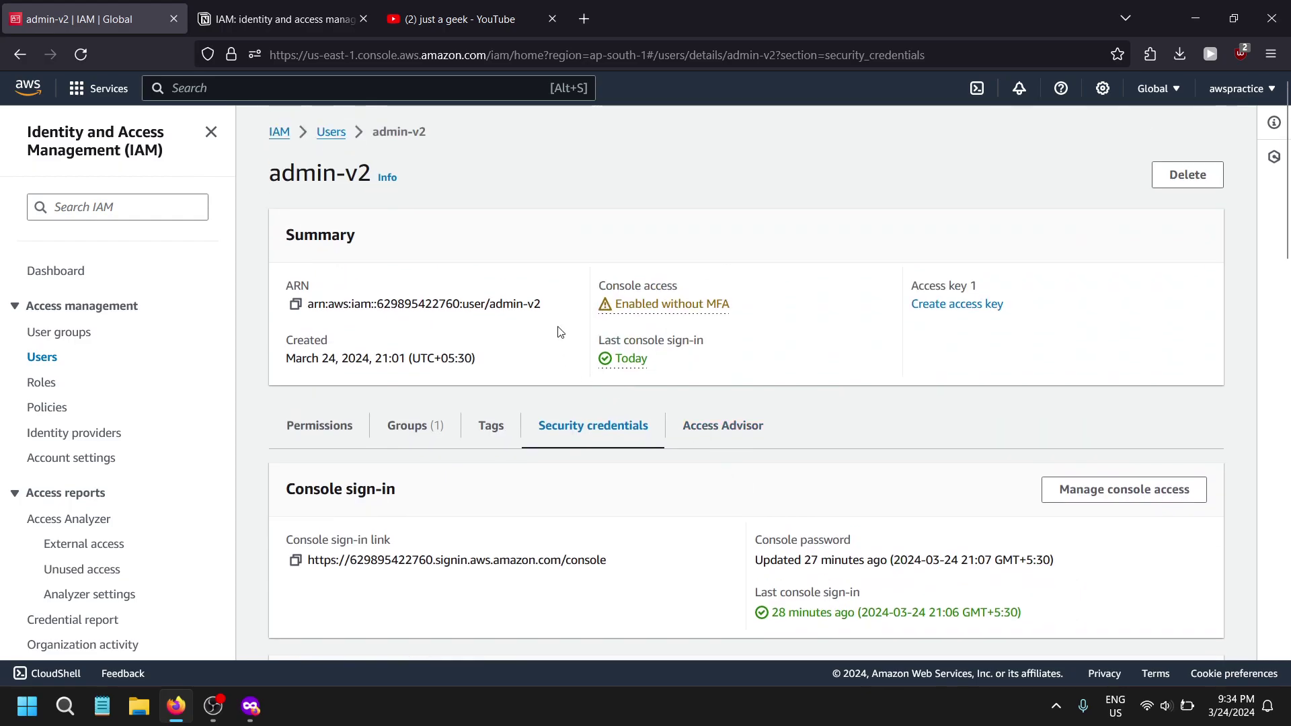
pyautogui.moveTo(255, 172); pyautogui.dragTo(375, 187)
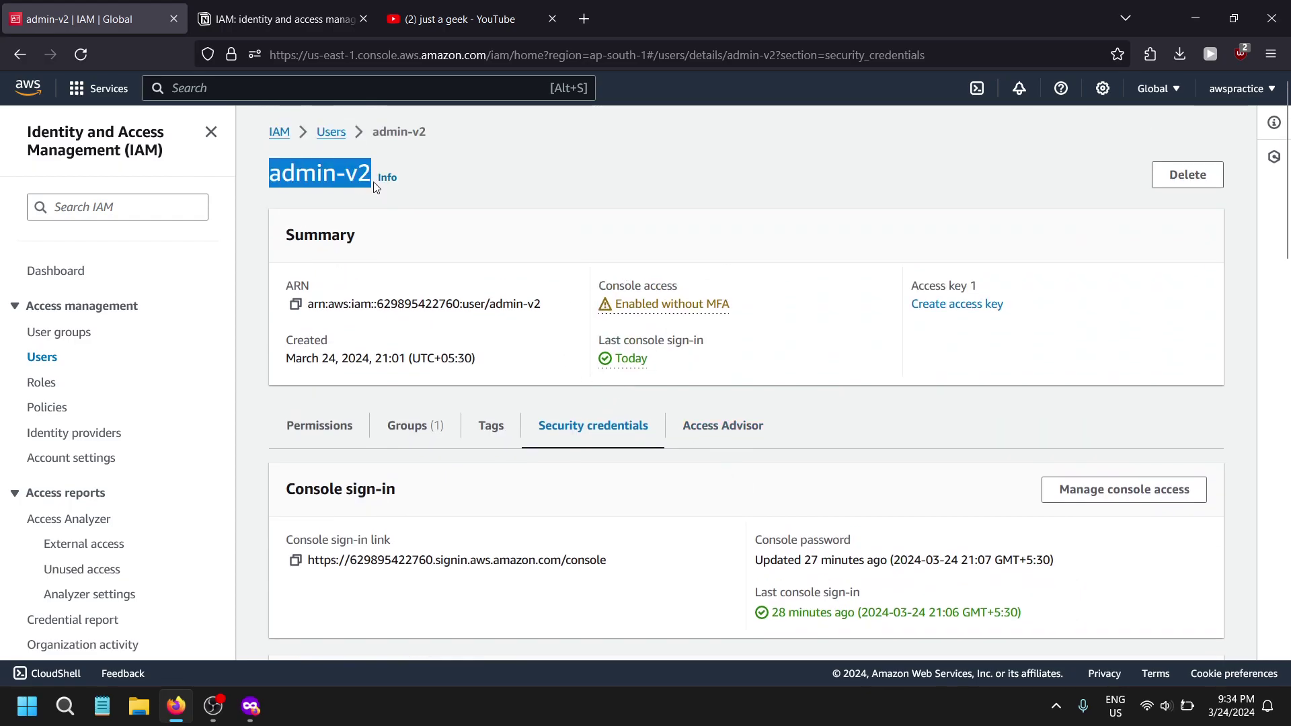
pyautogui.click(1237, 88)
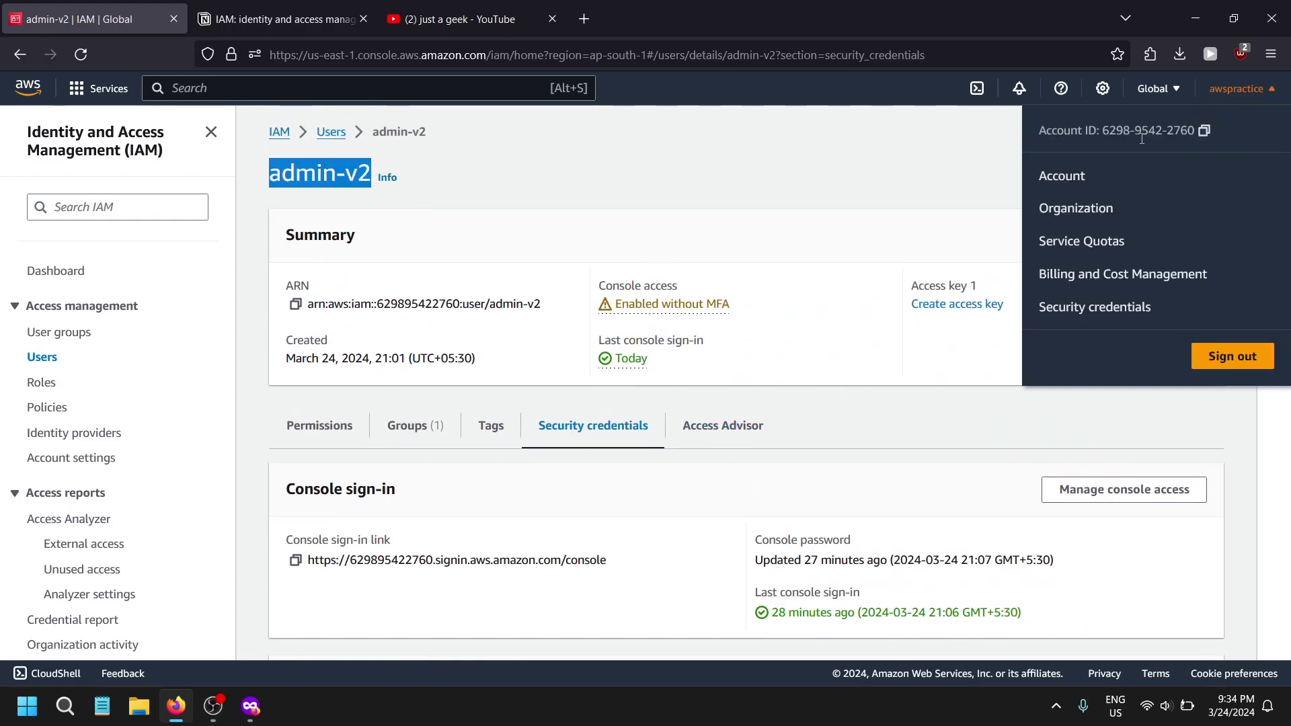
pyautogui.click(1041, 127)
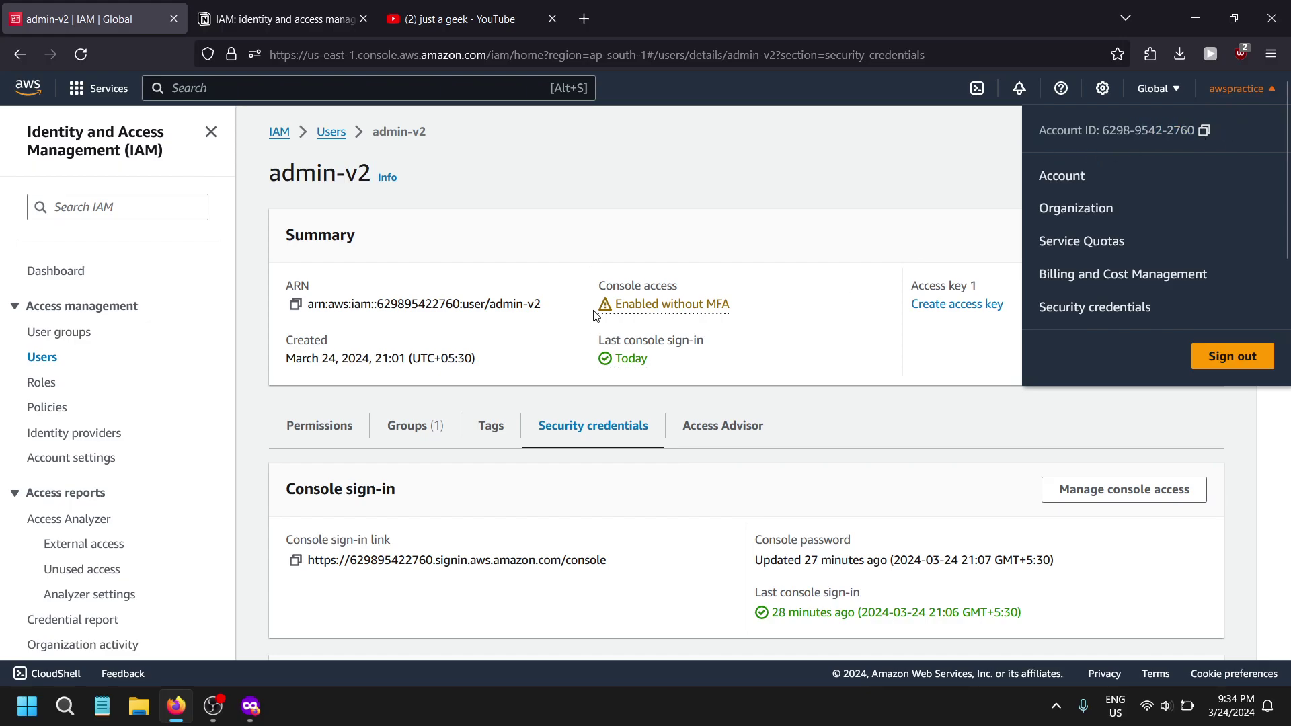
pyautogui.moveTo(757, 300); pyautogui.dragTo(631, 289)
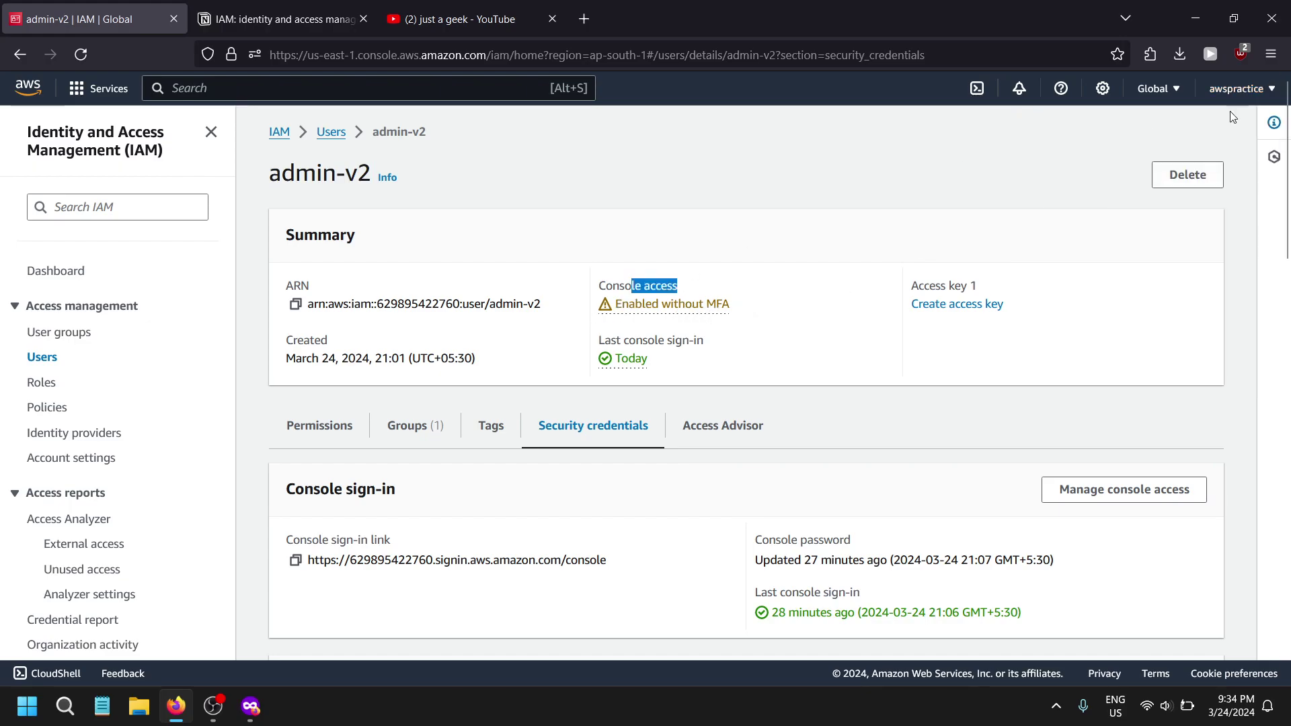
# - Bring the private IAM browser window forward and switch to the Notion IAM notes
pyautogui.hotkey('alt', 'Tab')
pyautogui.hotkey('alt', 'Tab')
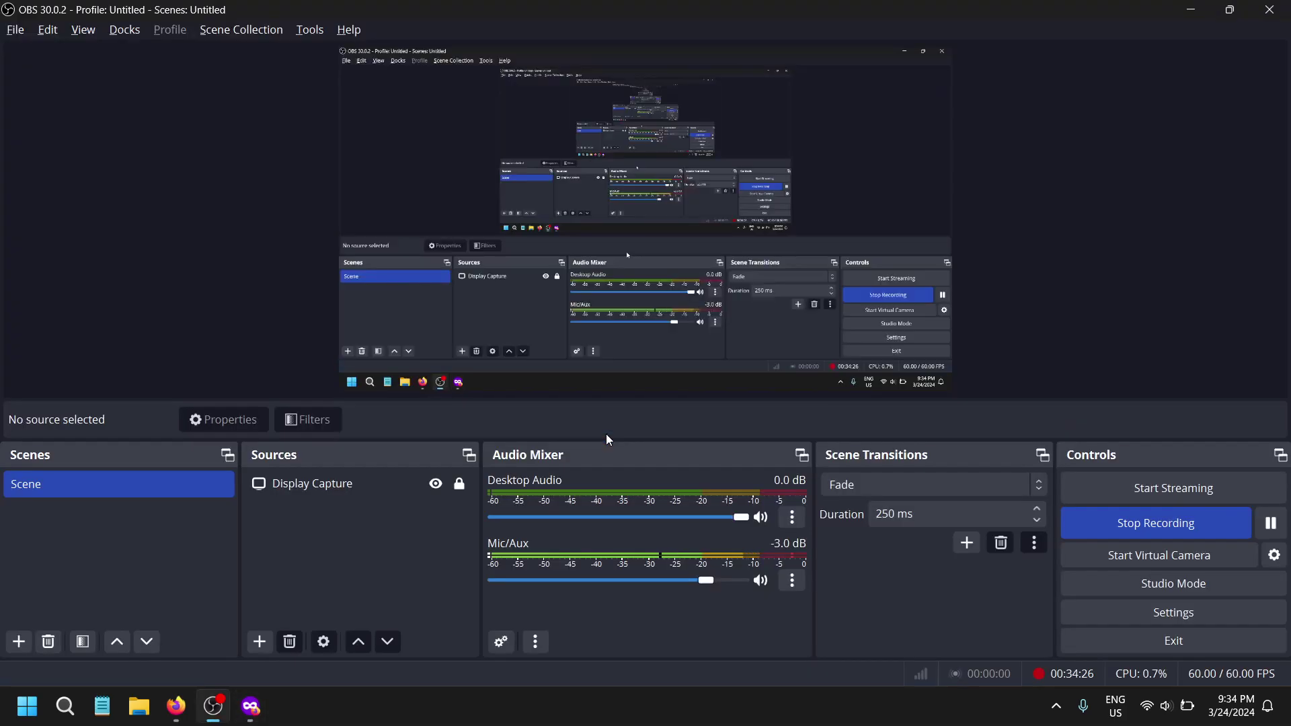
pyautogui.hotkey('alt', 'Tab')
pyautogui.hotkey('alt', 'Tab')
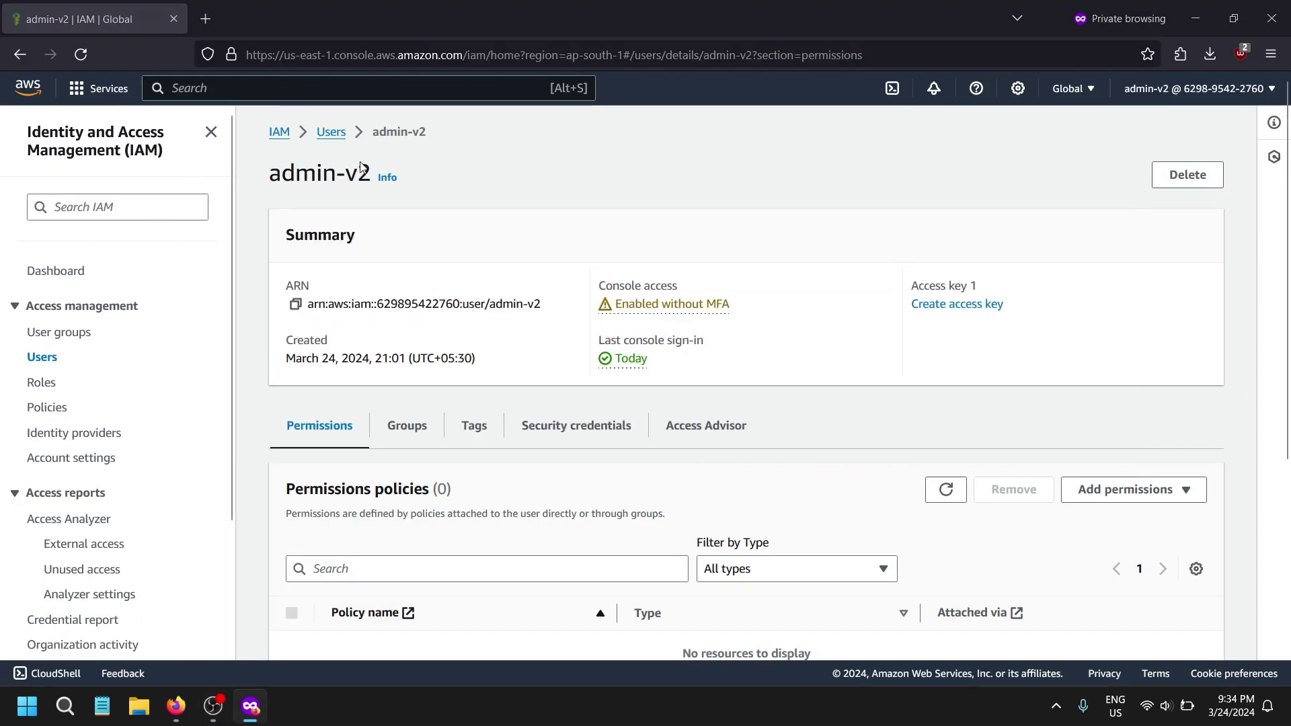
pyautogui.hotkey('alt', 'Tab')
pyautogui.hotkey('ctrl', 'Tab')
# - Scroll through the Notion notes on access keys, then return to admin-v2's IAM tab
pyautogui.scroll(-8, 497, 375)
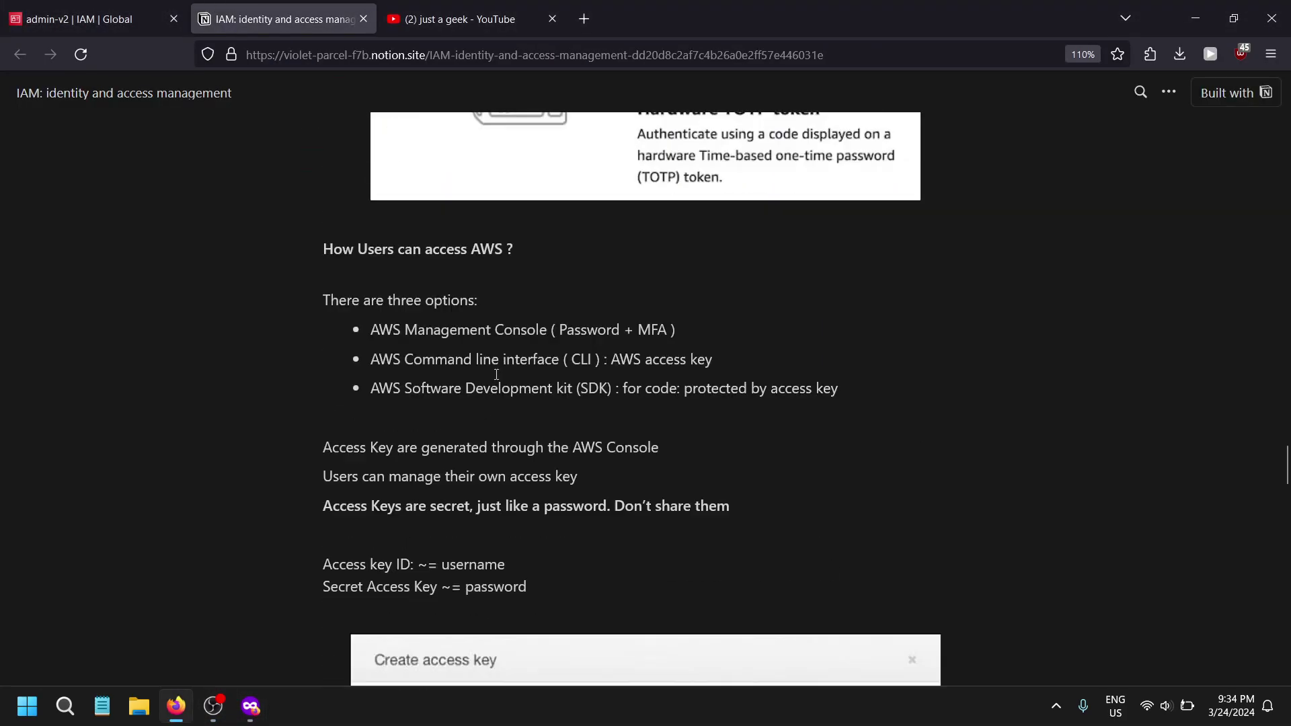
pyautogui.scroll(-2, 496, 374)
pyautogui.scroll(1, 469, 350)
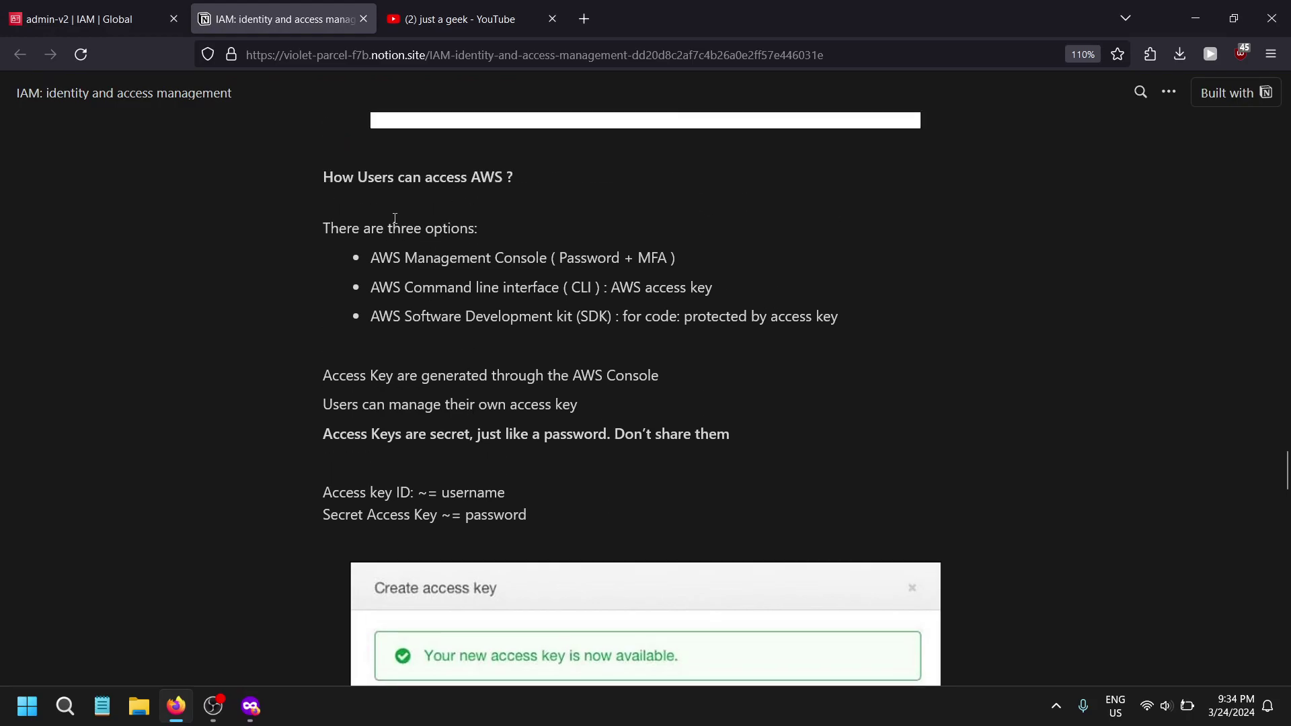
pyautogui.scroll(-10, 237, 469)
pyautogui.scroll(10, 237, 468)
pyautogui.hotkey('ctrl', 'shift', 'Tab')
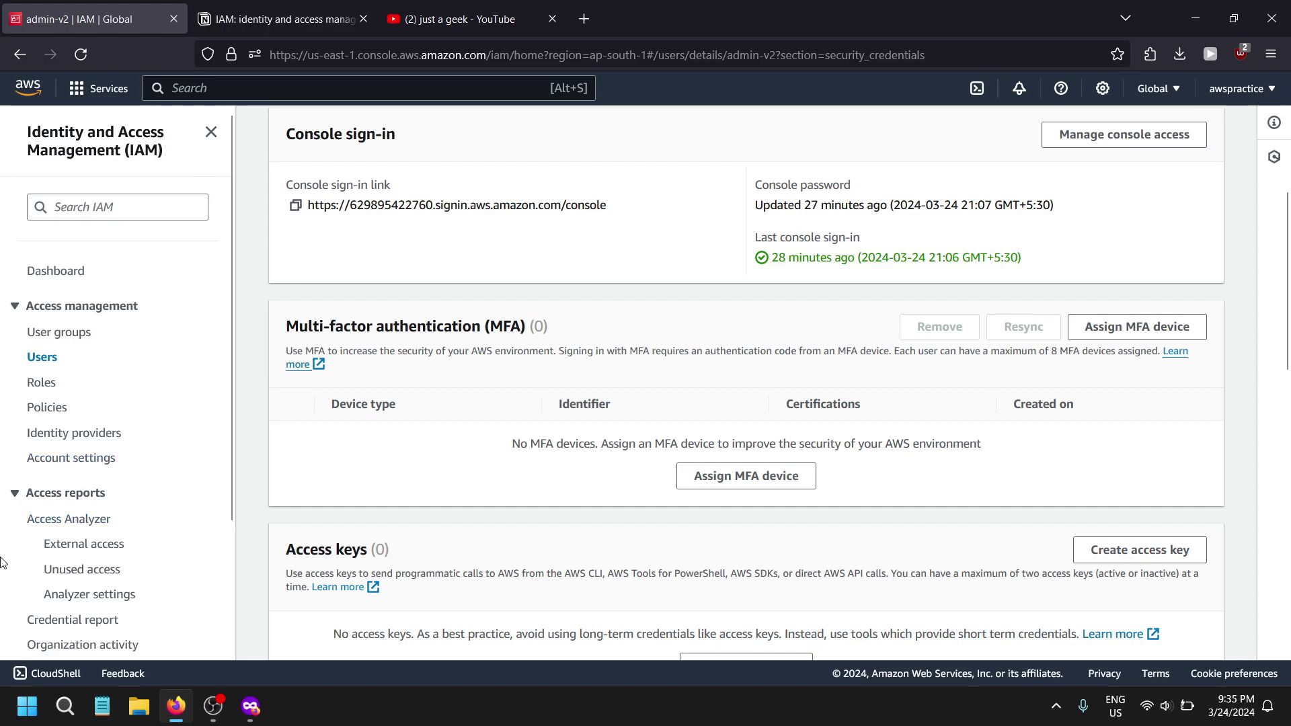
# - Open admin-v2's Security credentials tab and locate the empty Access keys section
pyautogui.click(42, 357)
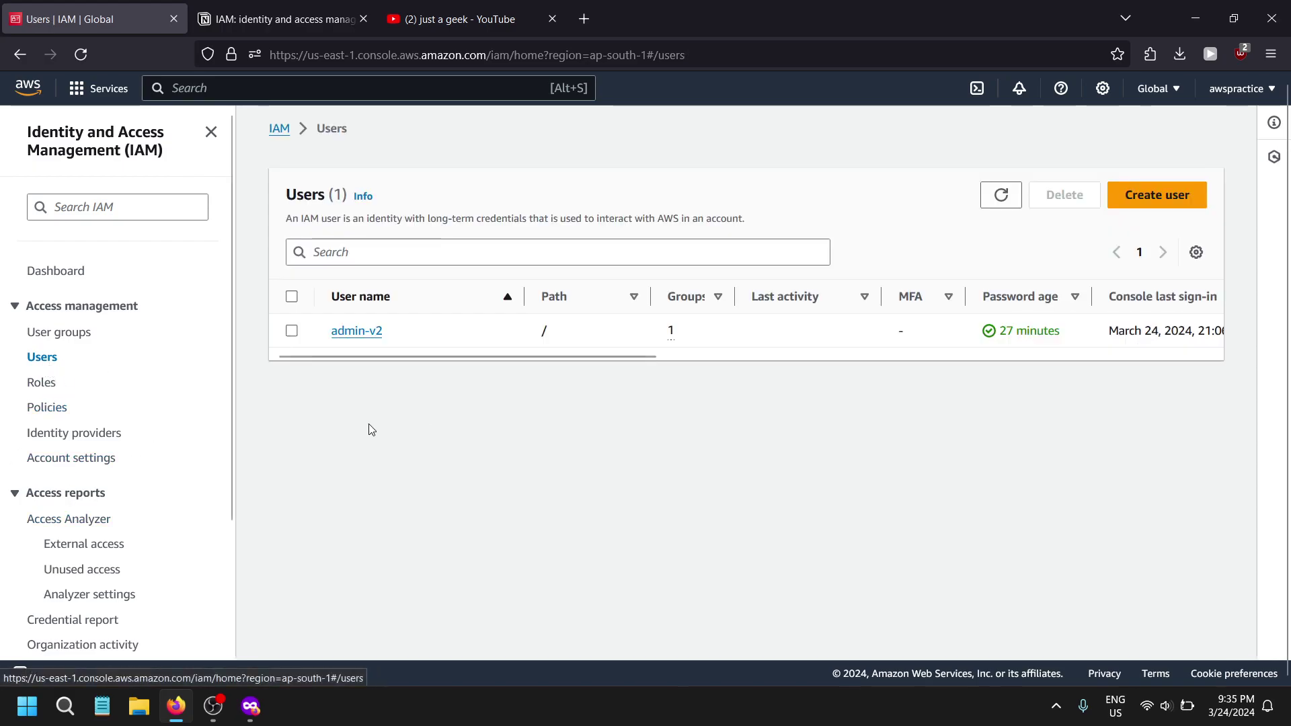
pyautogui.click(356, 331)
pyautogui.scroll(-3, 525, 443)
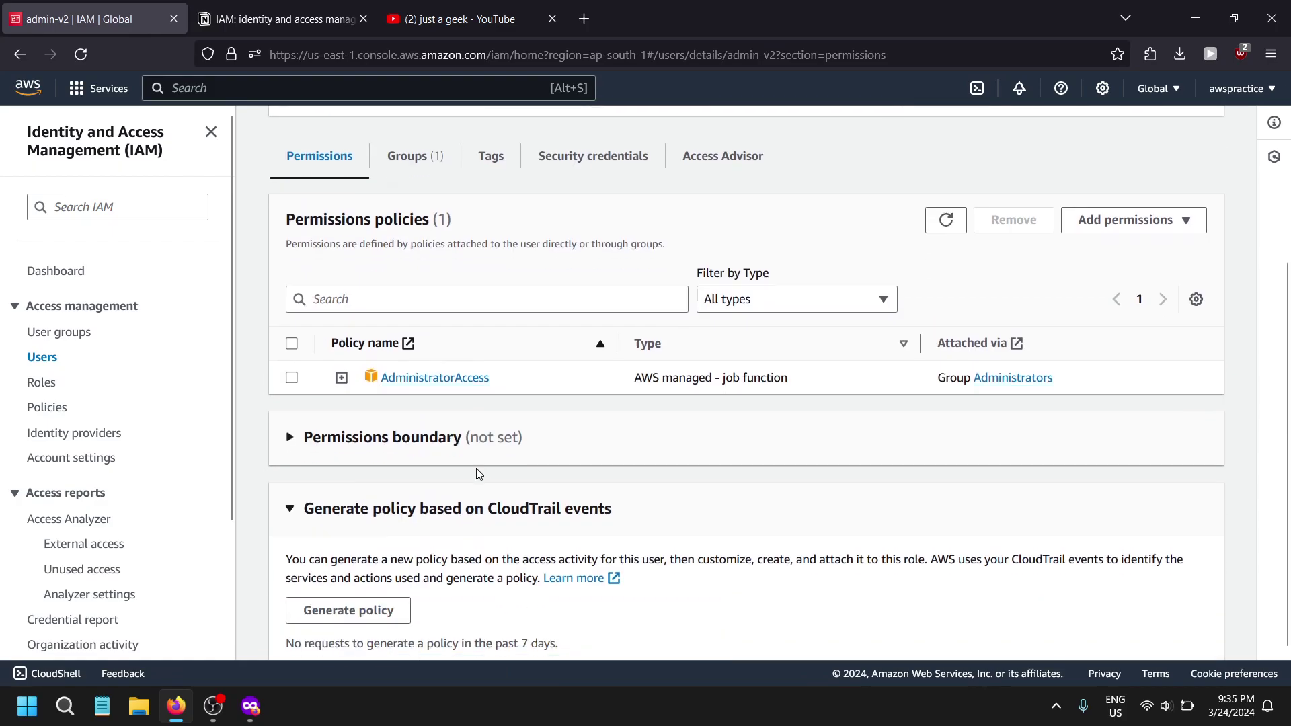
pyautogui.click(529, 171)
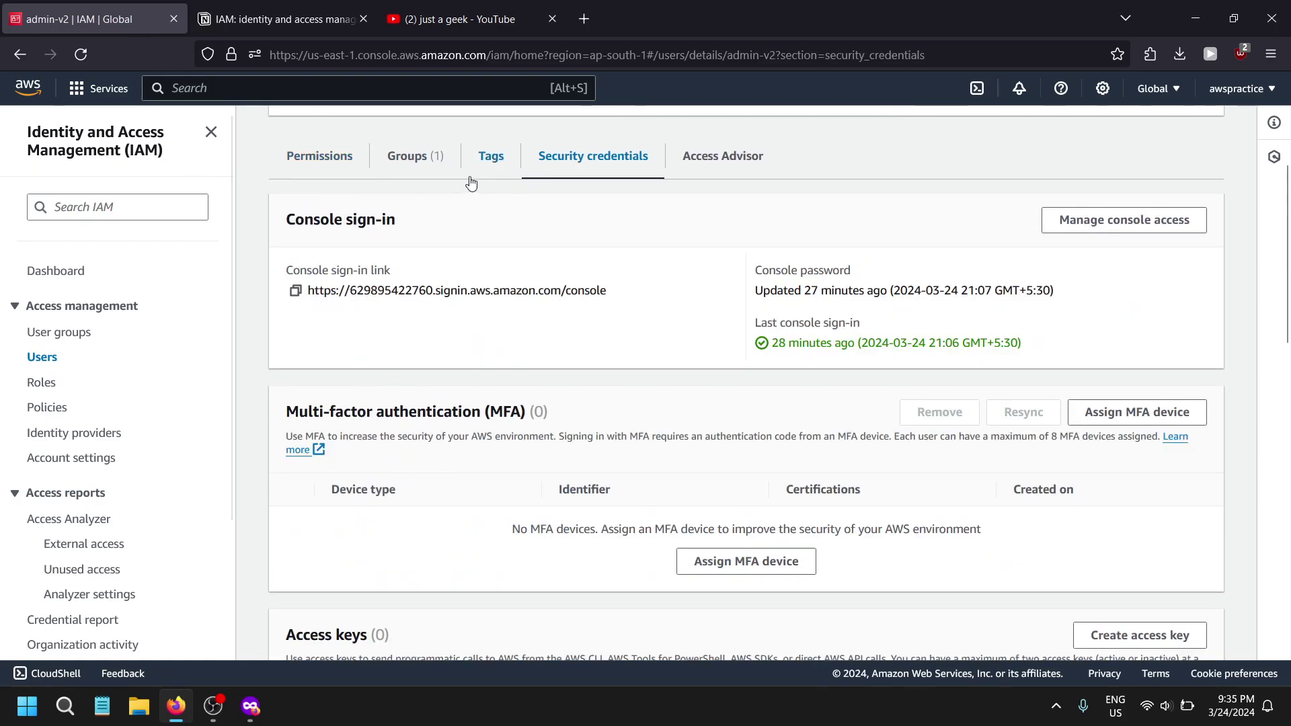
pyautogui.scroll(-3, 470, 507)
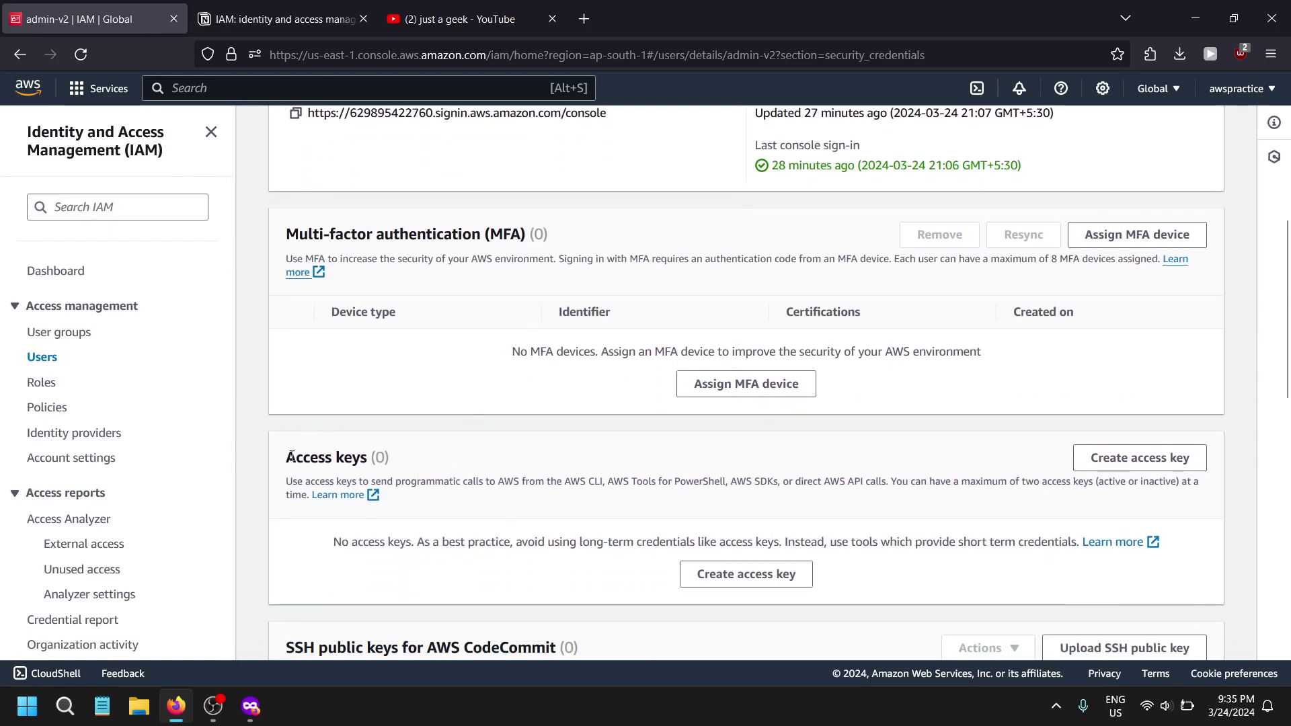
pyautogui.moveTo(283, 458); pyautogui.dragTo(418, 467)
pyautogui.click(2, 673)
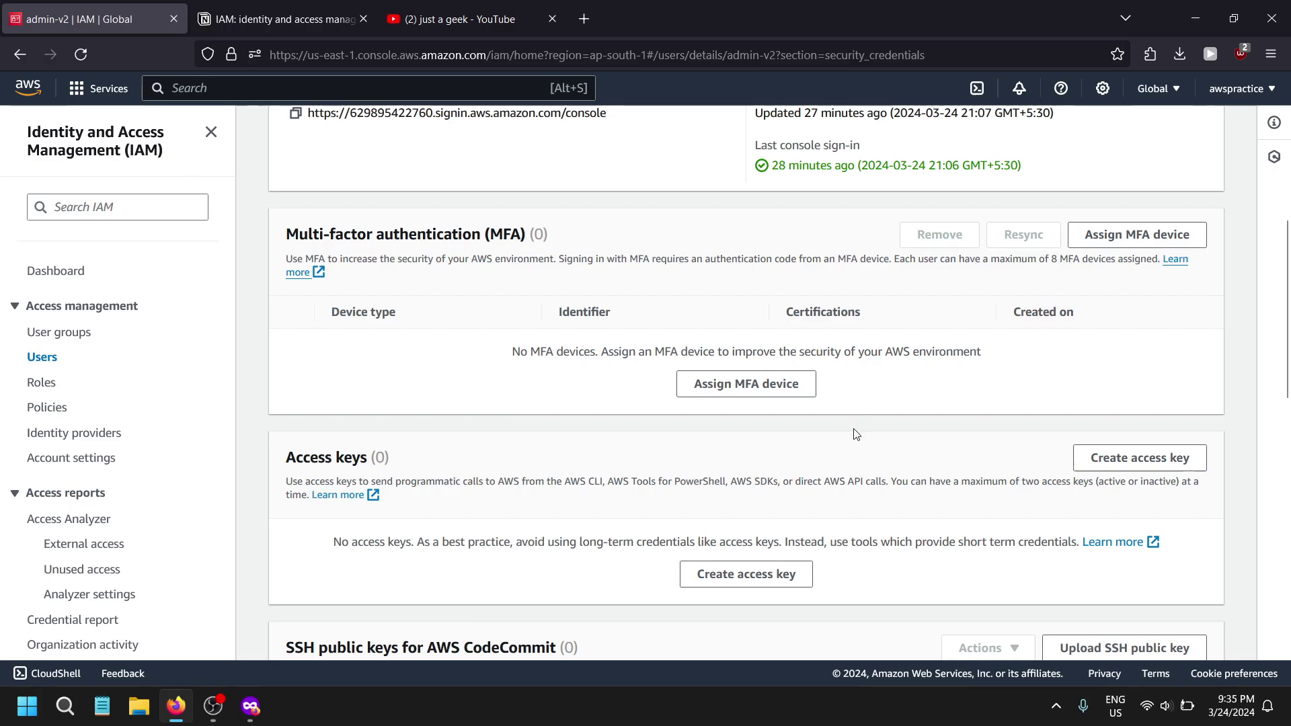
# - Back out of MFA assignment and start creating an access key for admin-v2
pyautogui.click(1155, 234)
pyautogui.hotkey('alt', 'Left')
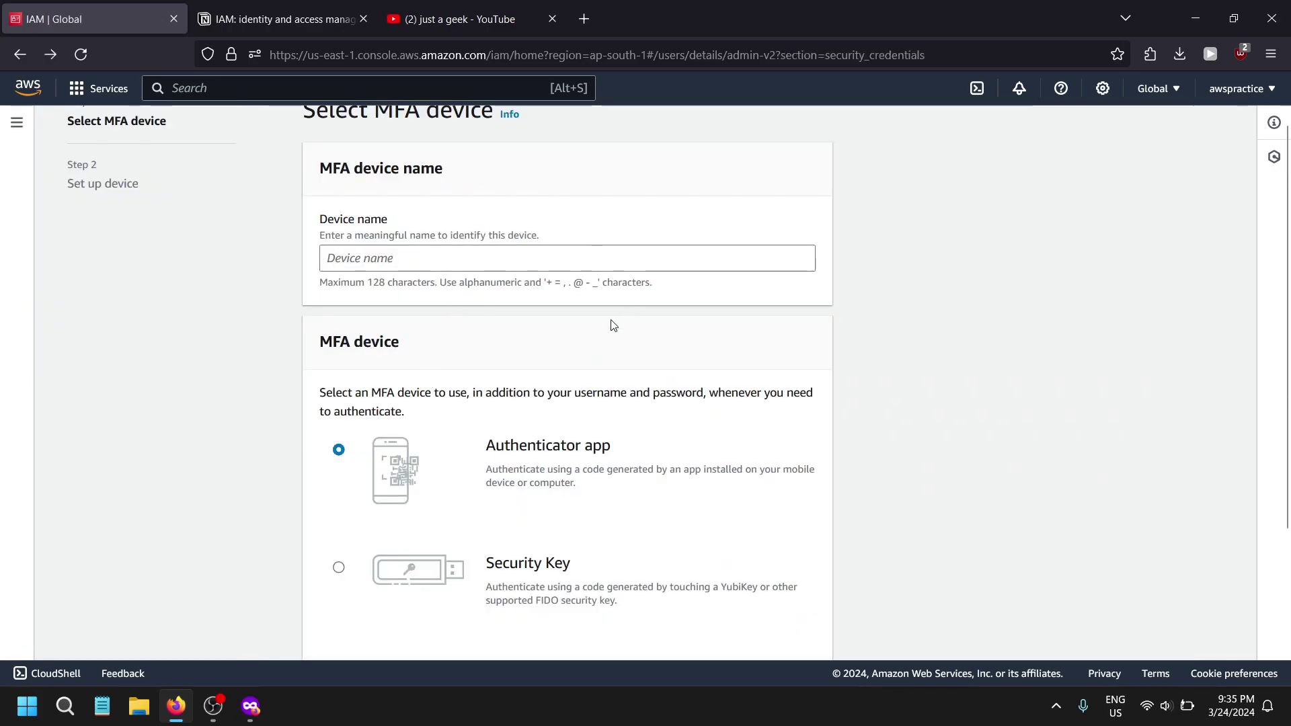
pyautogui.scroll(-3, 894, 340)
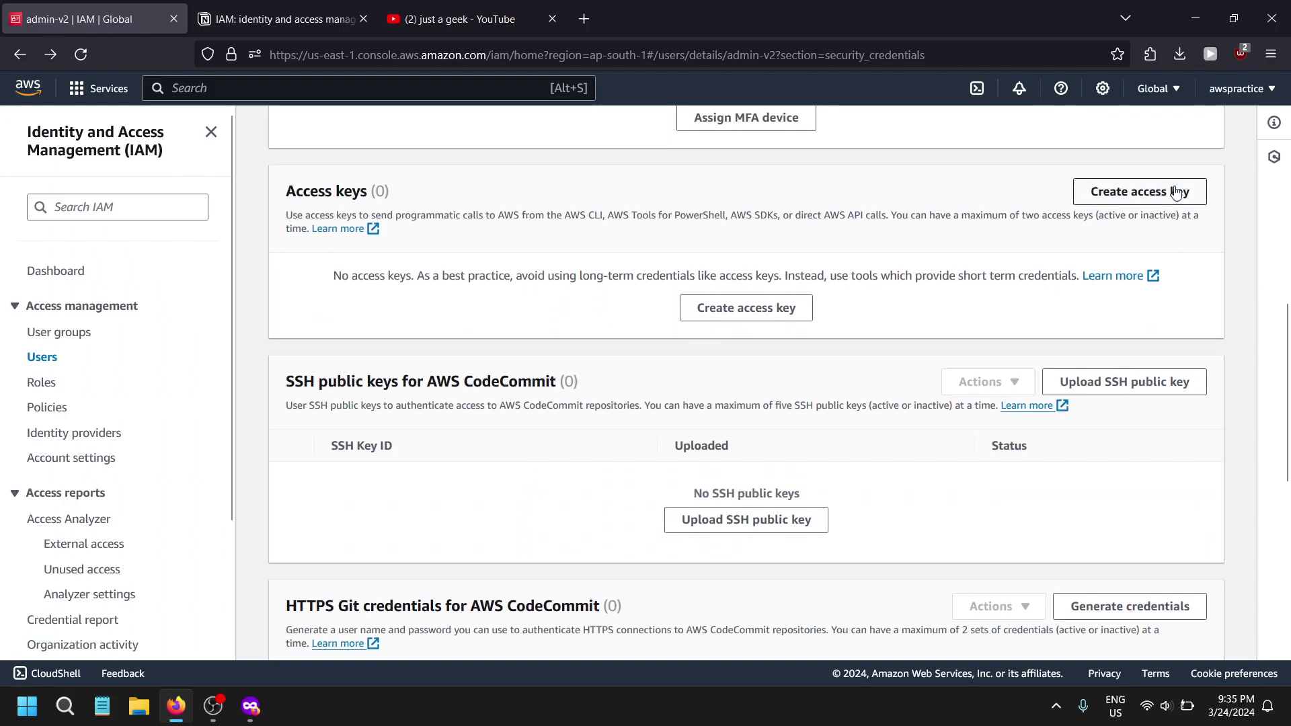
pyautogui.click(1136, 191)
# - Create a CLI access key for admin-v2 with description tag 'test'
pyautogui.click(437, 245)
pyautogui.scroll(-2, 437, 245)
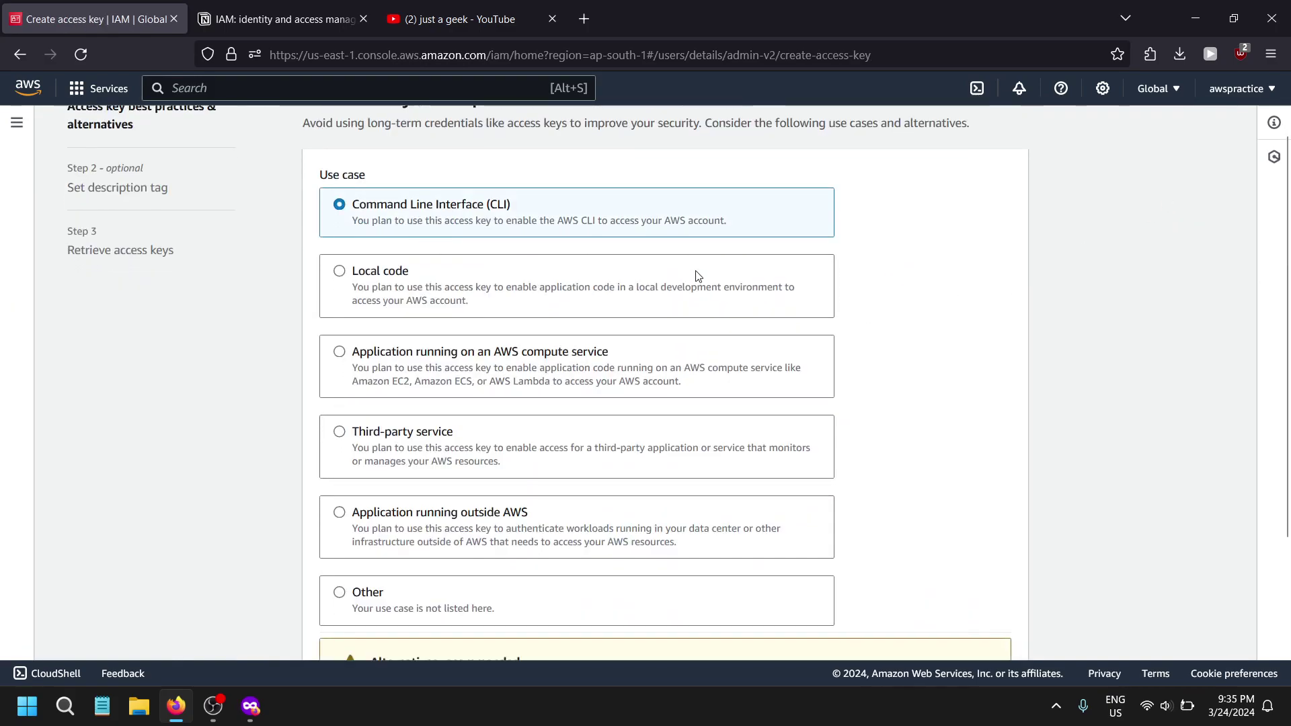
pyautogui.click(546, 610)
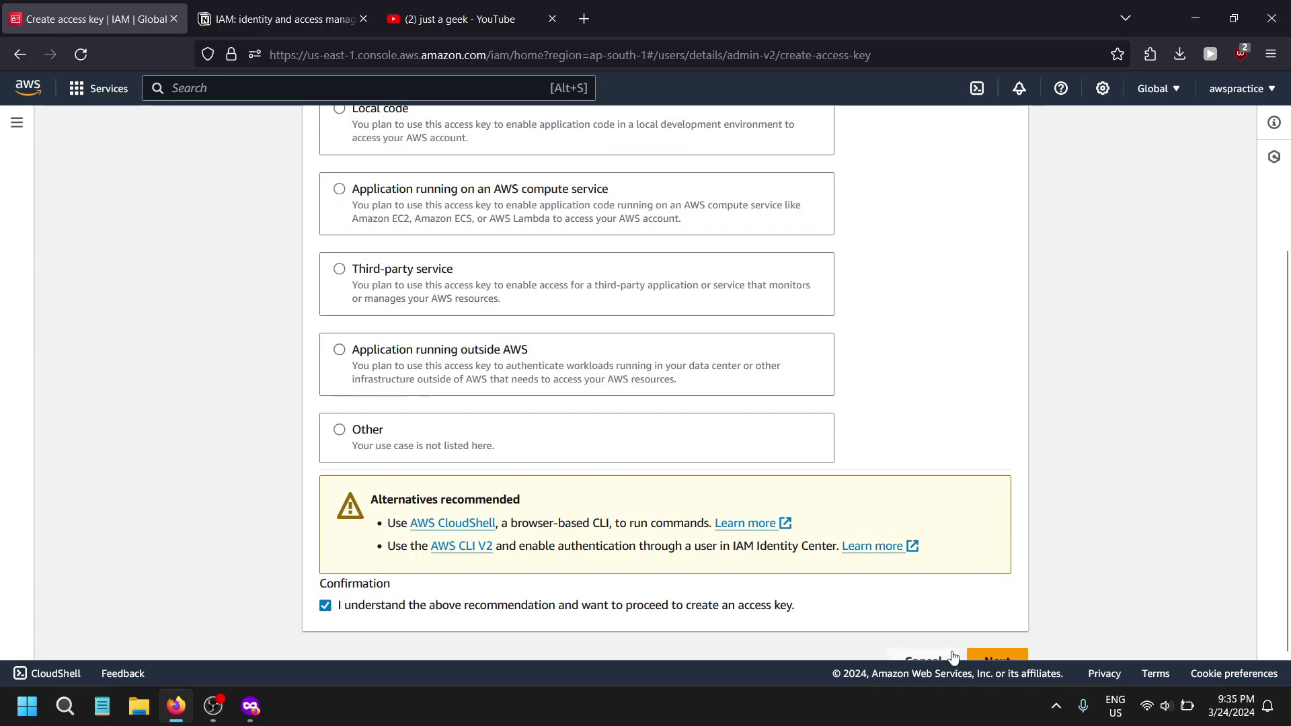
pyautogui.click(983, 653)
pyautogui.click(552, 298)
pyautogui.write('test')
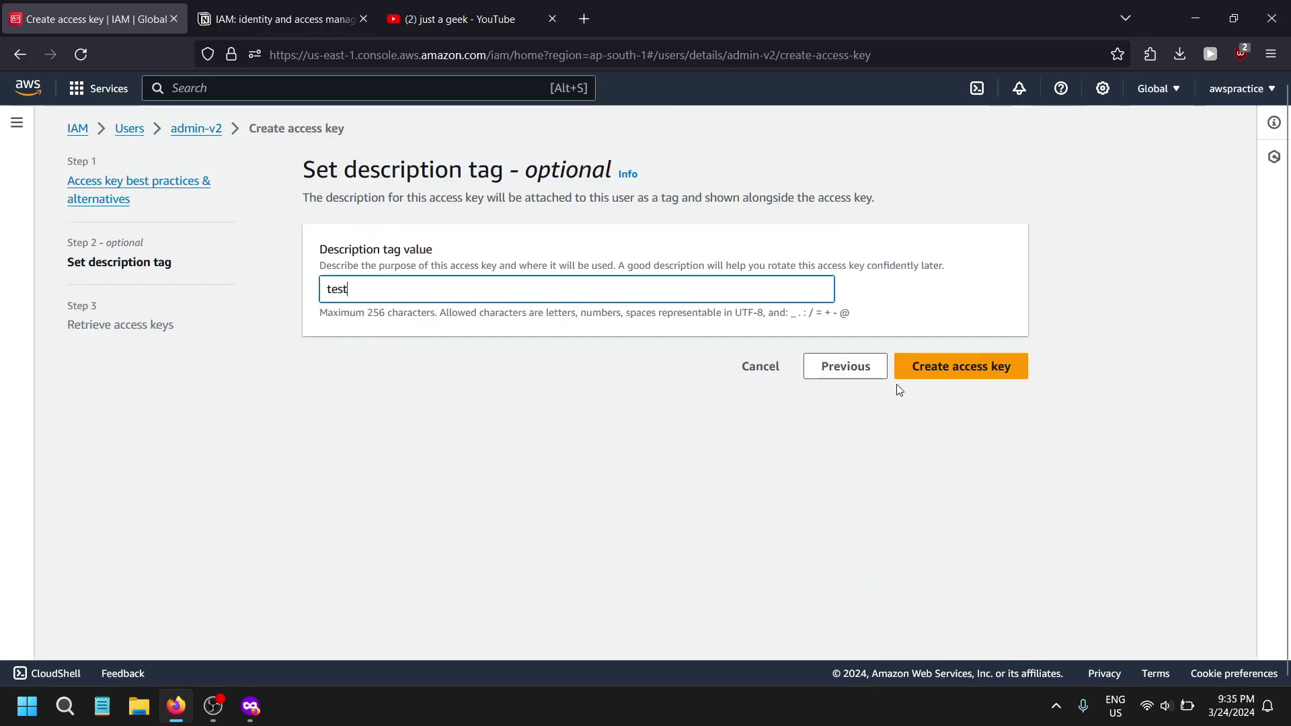
pyautogui.click(954, 368)
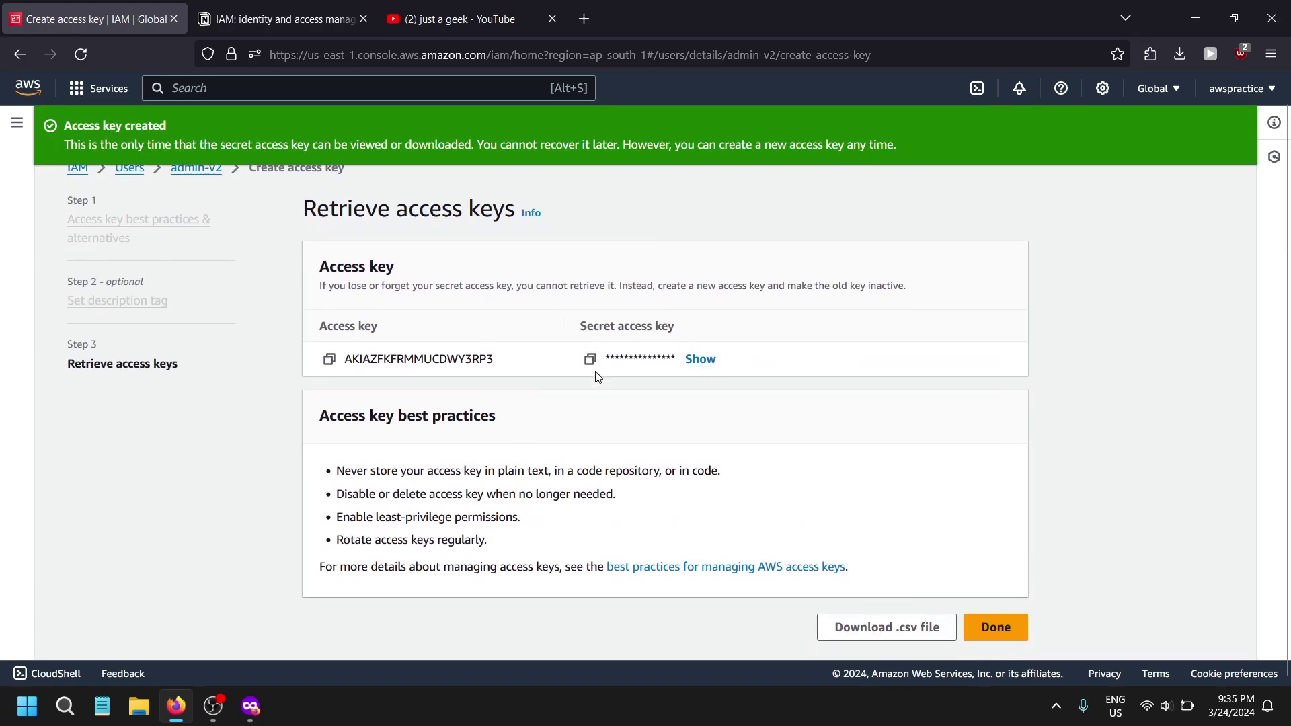
# - Select part of the new access key and start a Windows search for 'aws'
pyautogui.moveTo(363, 358); pyautogui.dragTo(440, 359)
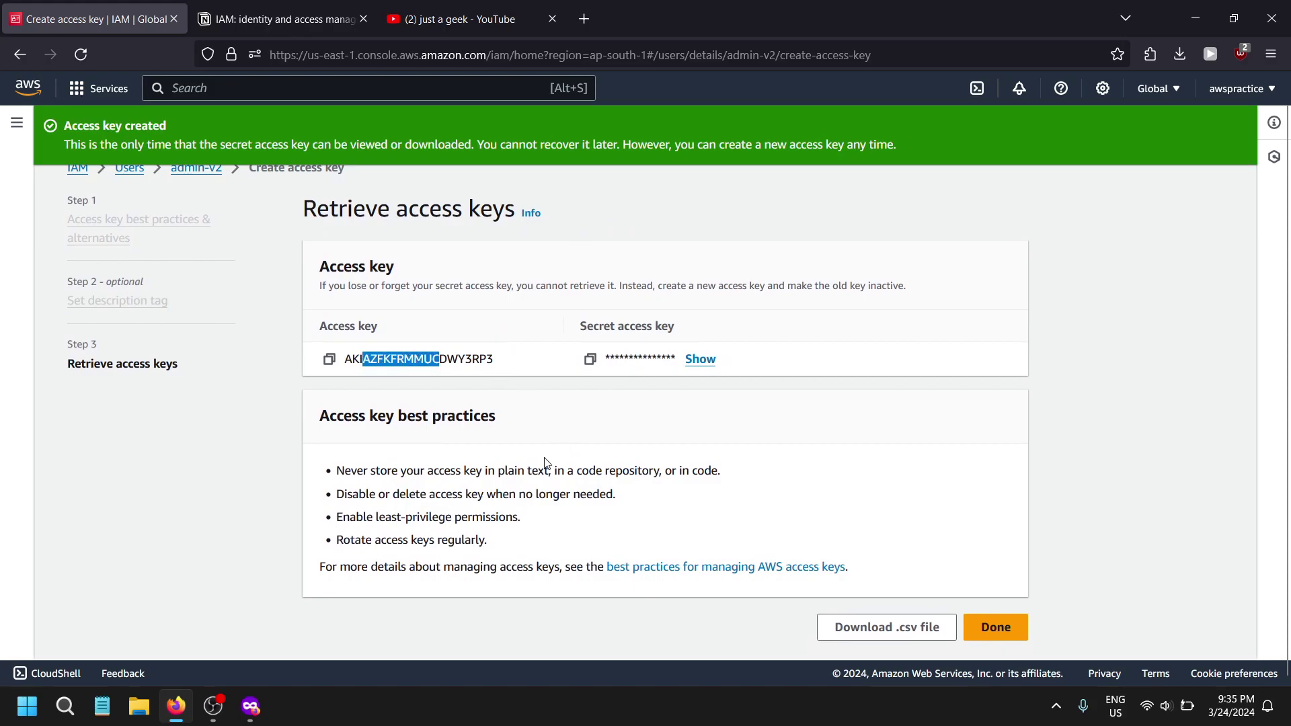
pyautogui.press('super')
pyautogui.write('aws')
pyautogui.press('BackSpace')
pyautogui.press('BackSpace')
pyautogui.press('BackSpace')
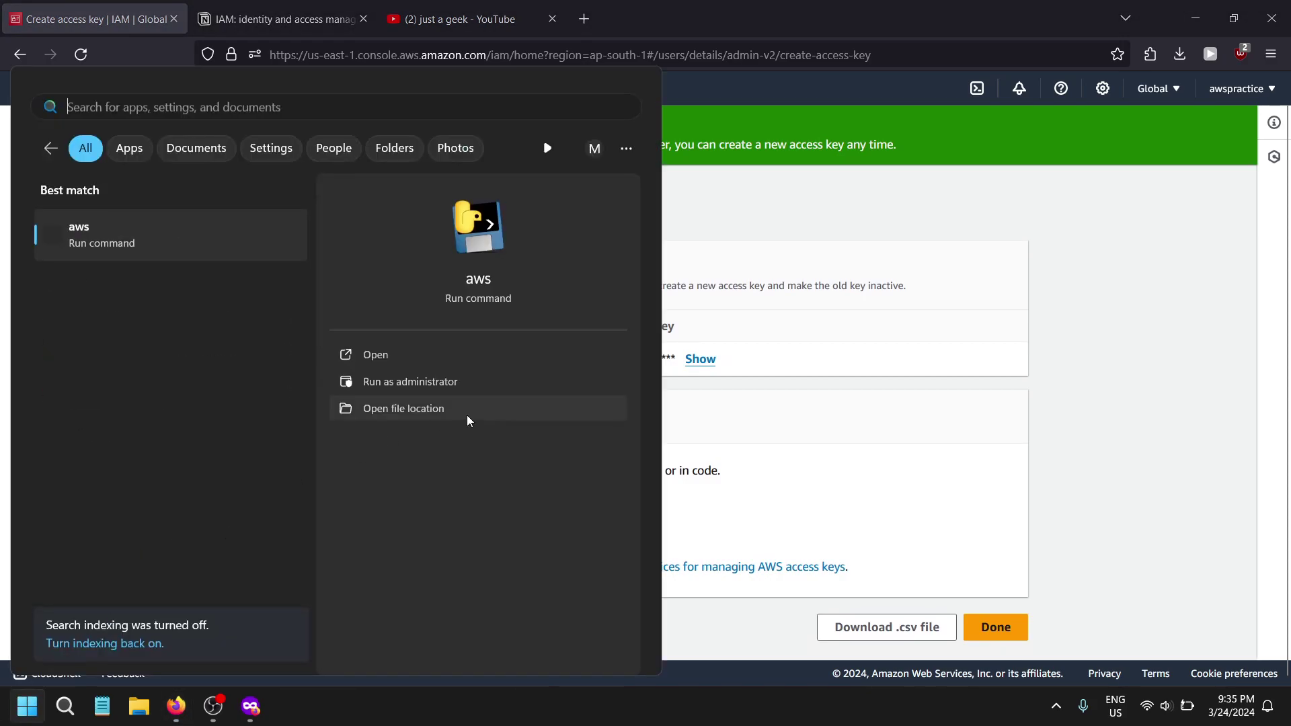
# - Launch Windows PowerShell and run aws configure
pyautogui.press('Escape')
pyautogui.press('super')
pyautogui.write('power')
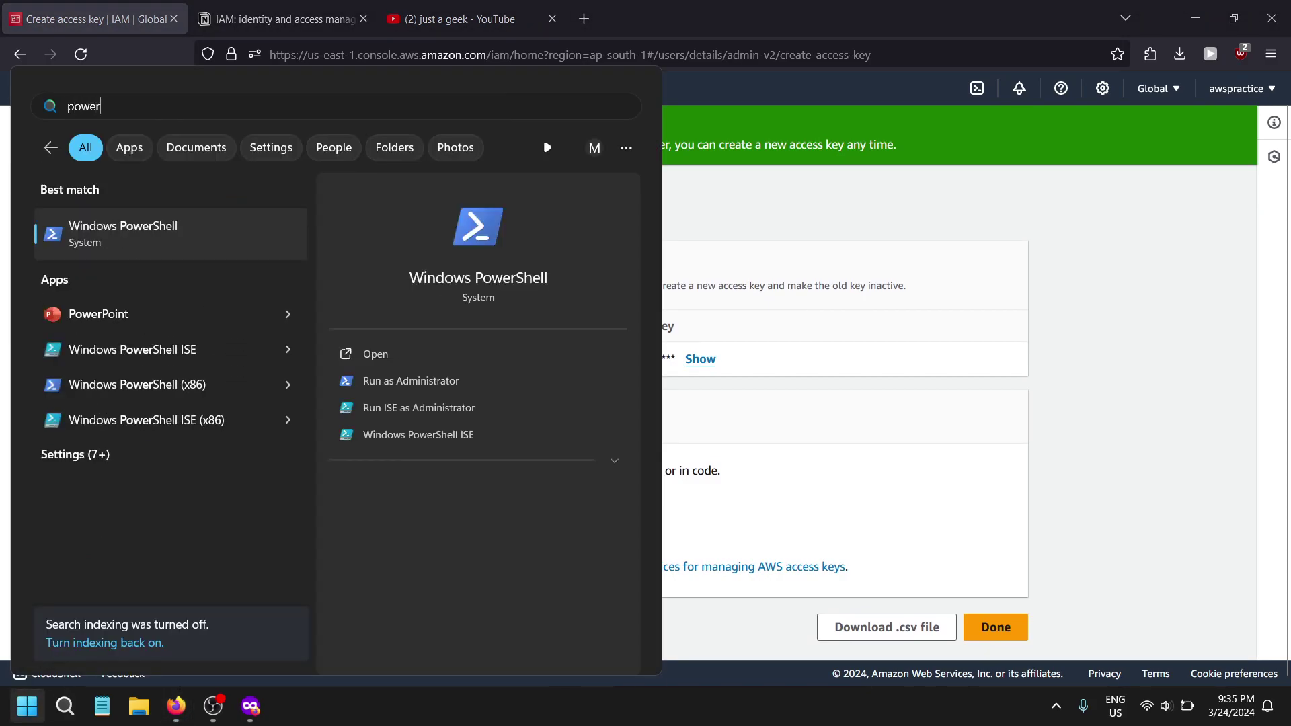
pyautogui.press('Return')
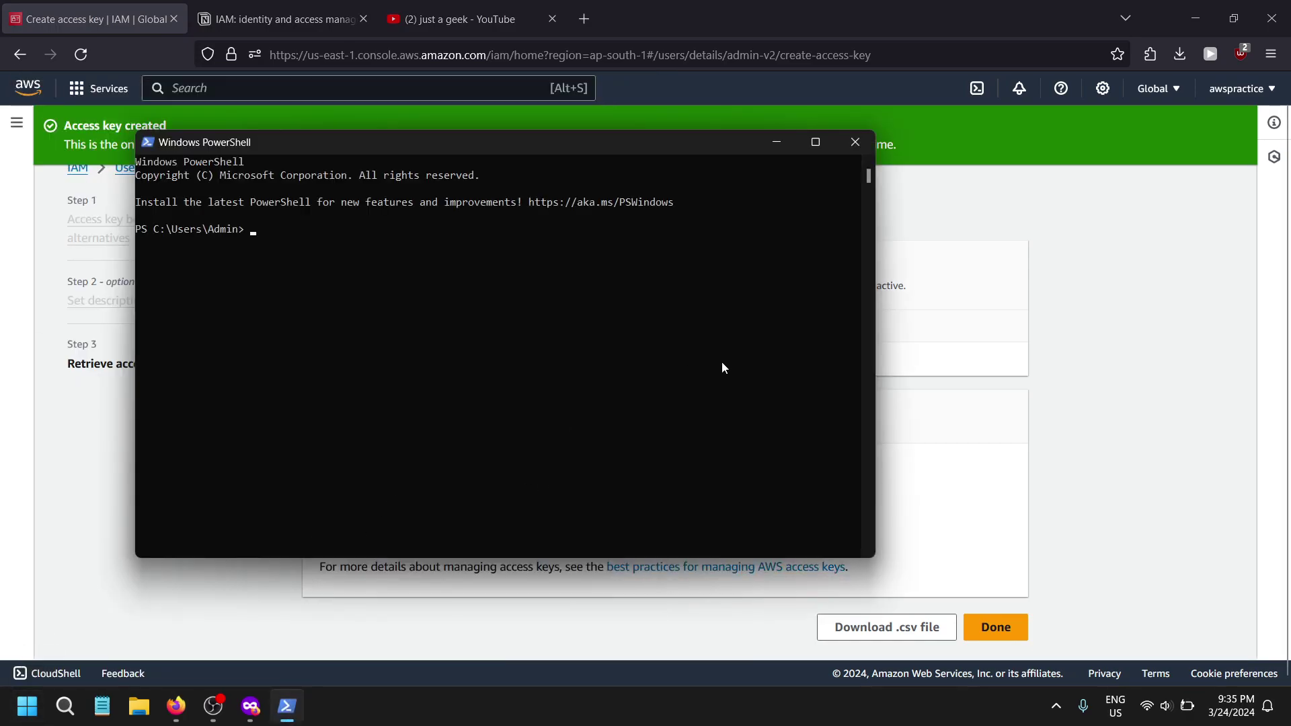
pyautogui.scroll(2, 639, 383)
pyautogui.write('aws ')
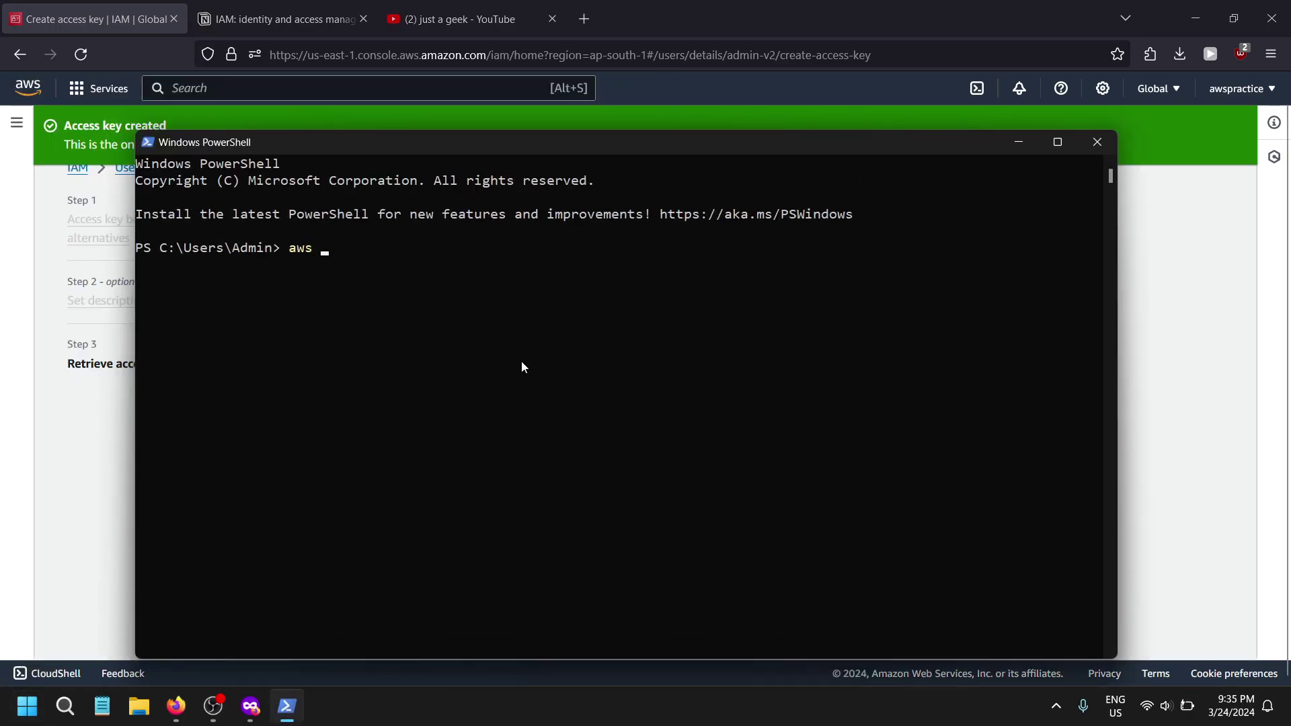
pyautogui.write('configure')
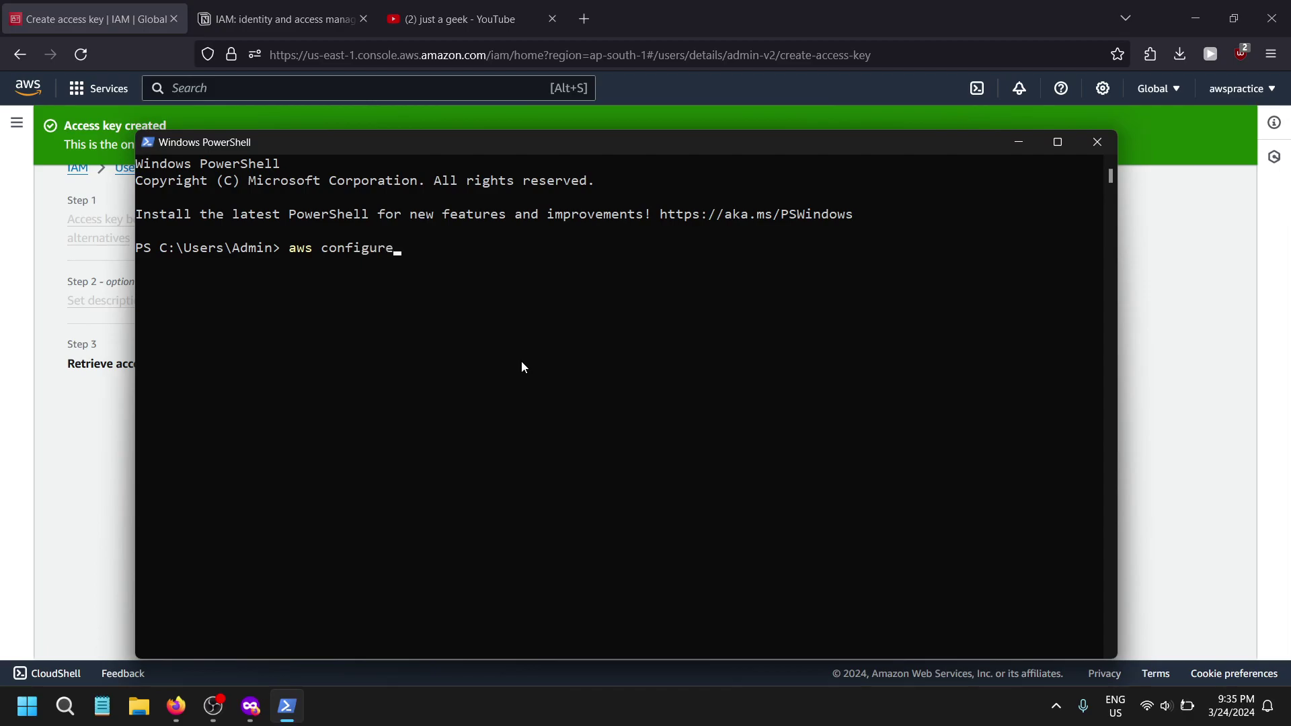
pyautogui.press('Return')
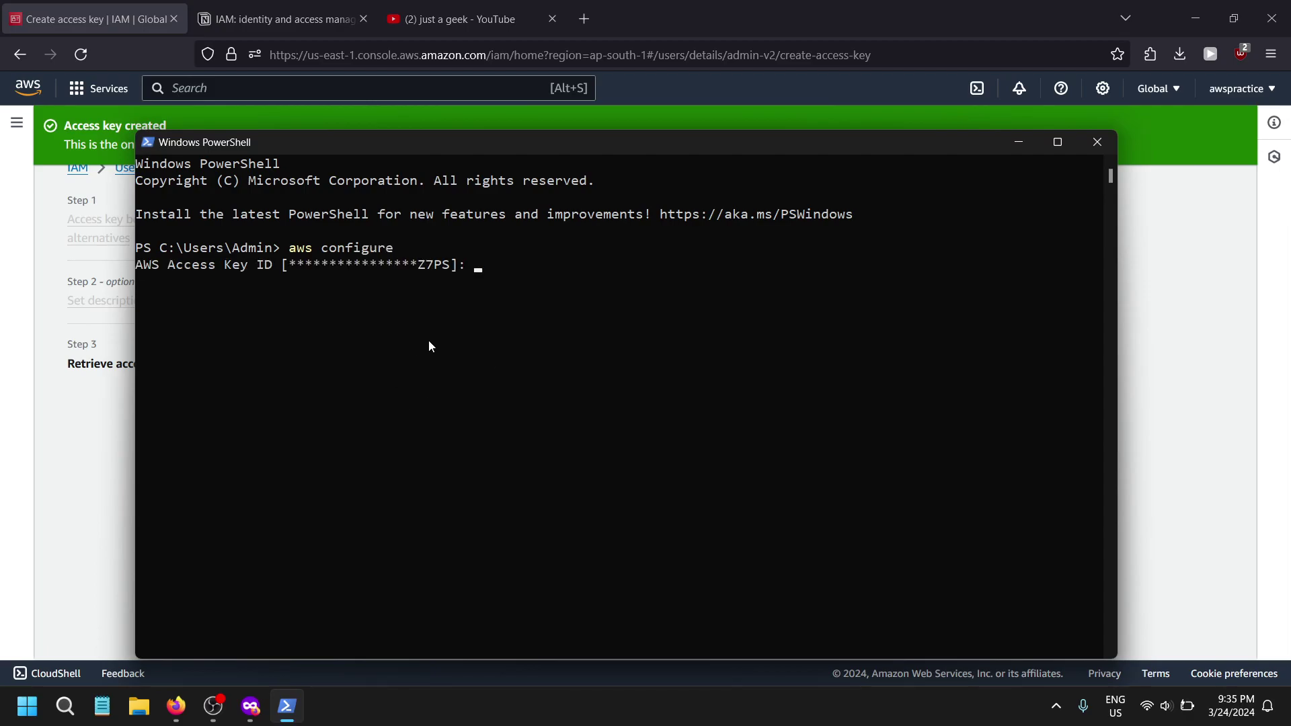
# - Enter the new access key ID and secret, keeping region ap-south-1 and json output
pyautogui.hotkey('alt', 'Tab')
pyautogui.click(328, 361)
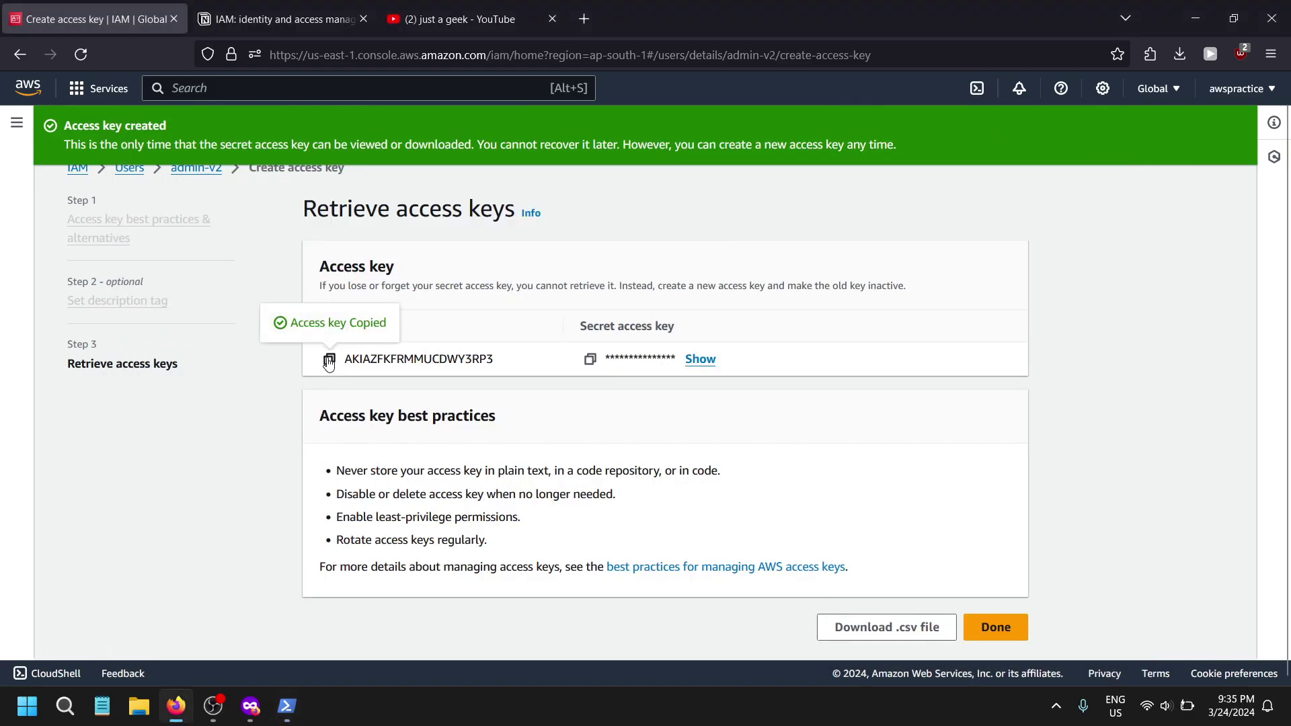
pyautogui.hotkey('alt', 'Tab')
pyautogui.hotkey('ctrl', 'v')
pyautogui.press('Return')
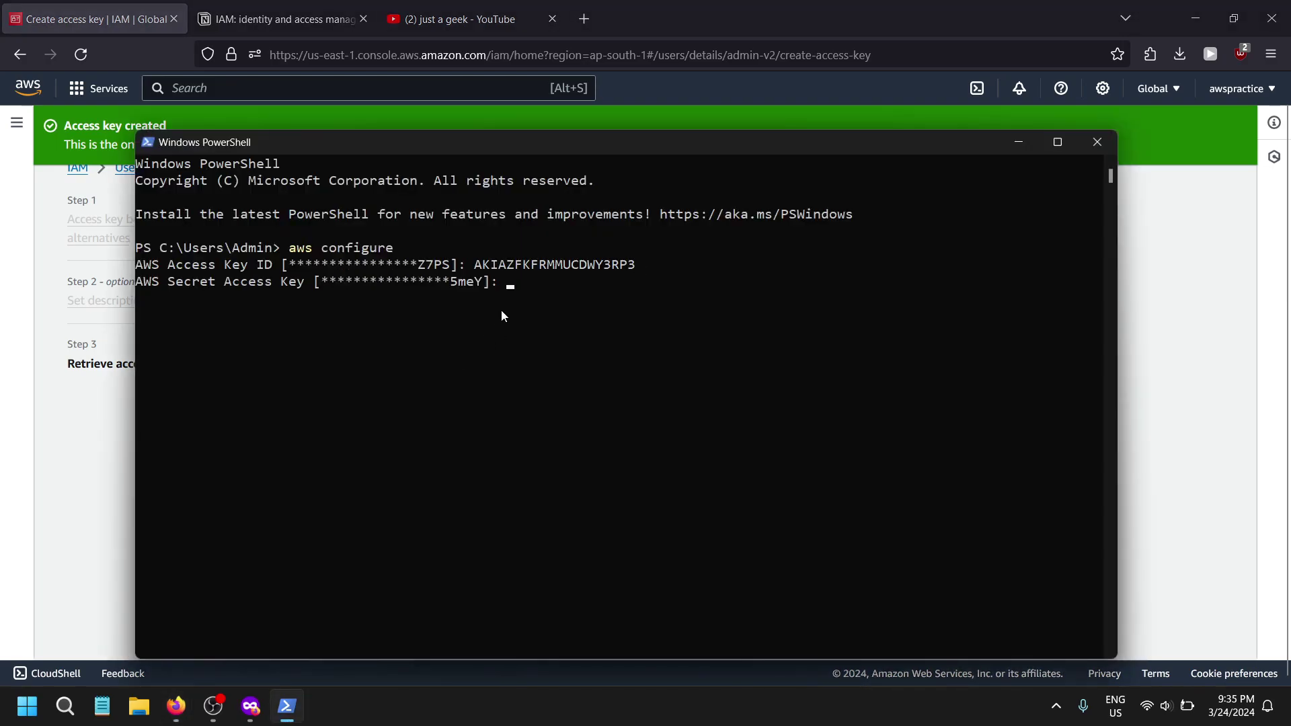
pyautogui.hotkey('alt', 'Tab')
pyautogui.click(591, 359)
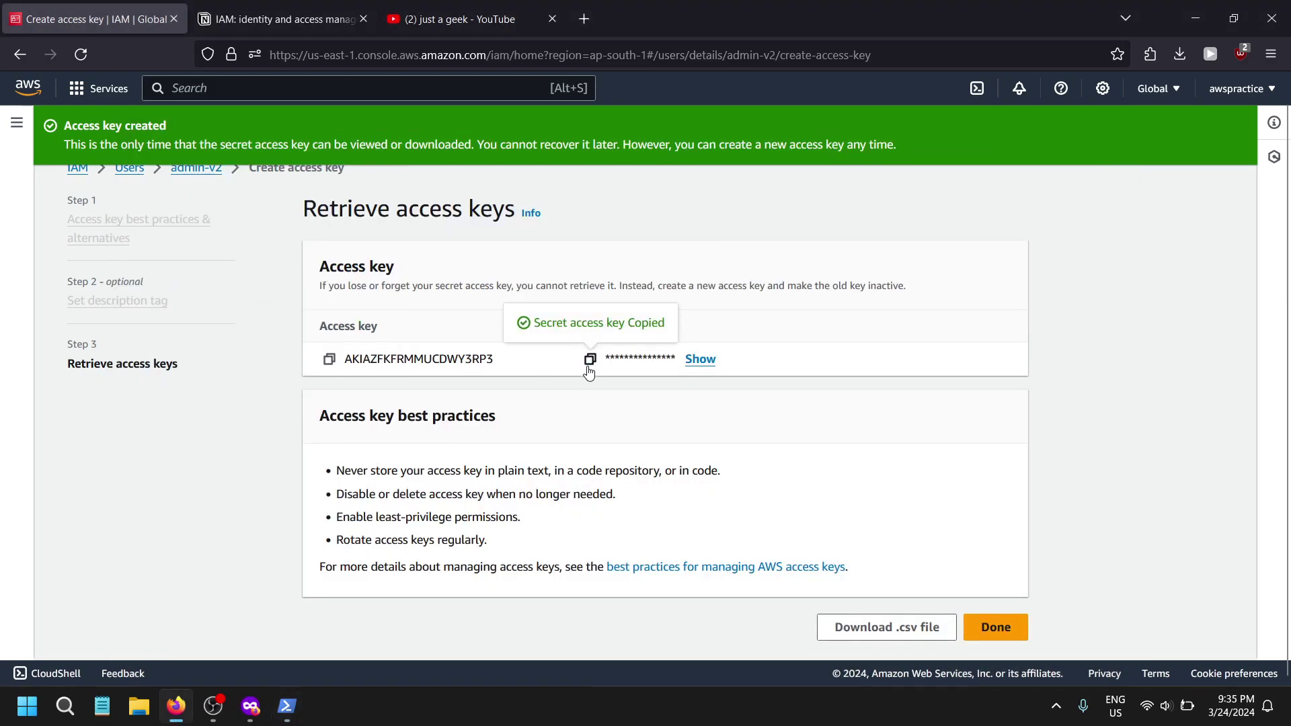
pyautogui.hotkey('alt', 'Tab')
pyautogui.hotkey('ctrl', 'v')
pyautogui.press('Return')
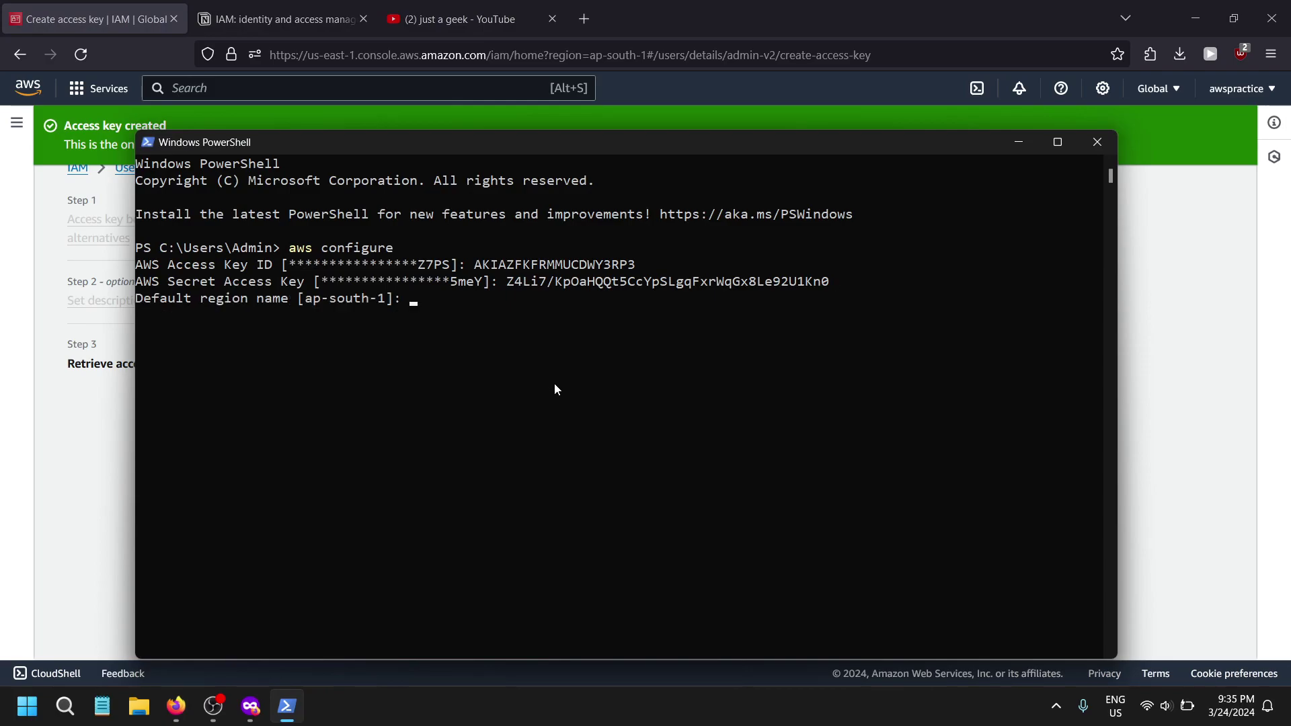
pyautogui.press('Return')
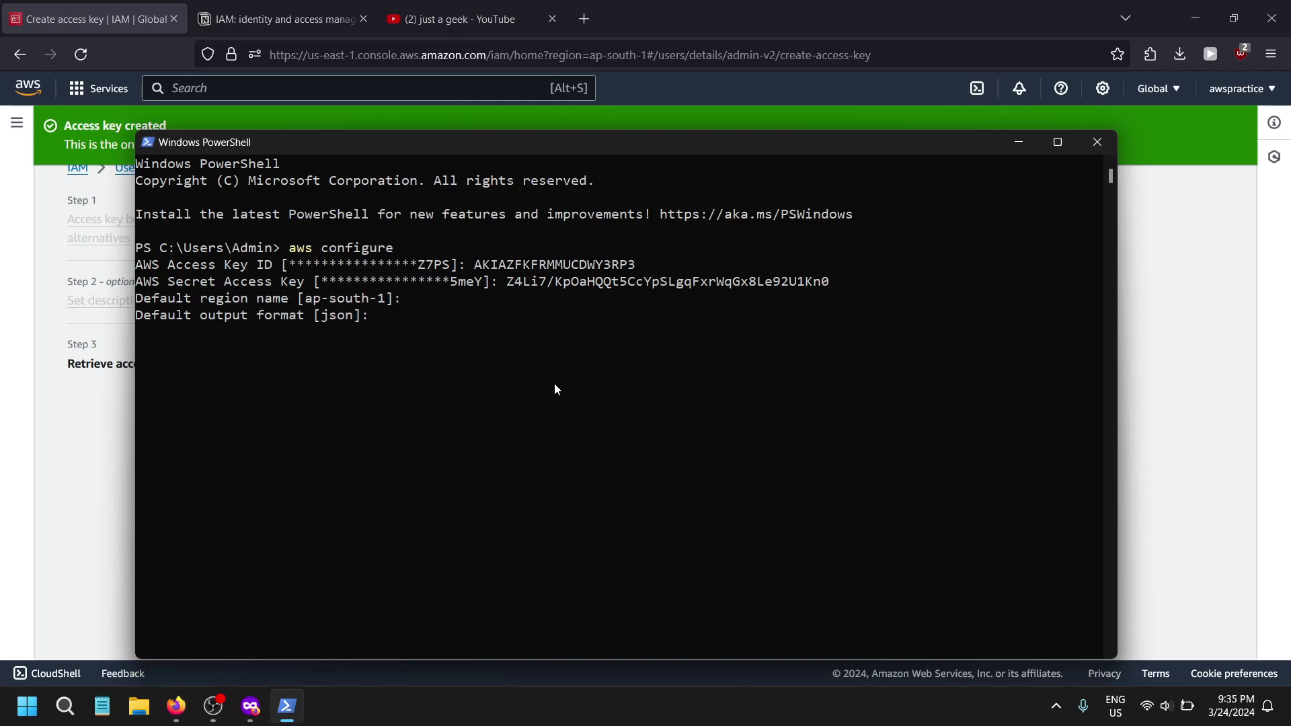
pyautogui.press('Return')
# - Run aws s3 ls, which lists no buckets, then return to Firefox
pyautogui.write('aw')
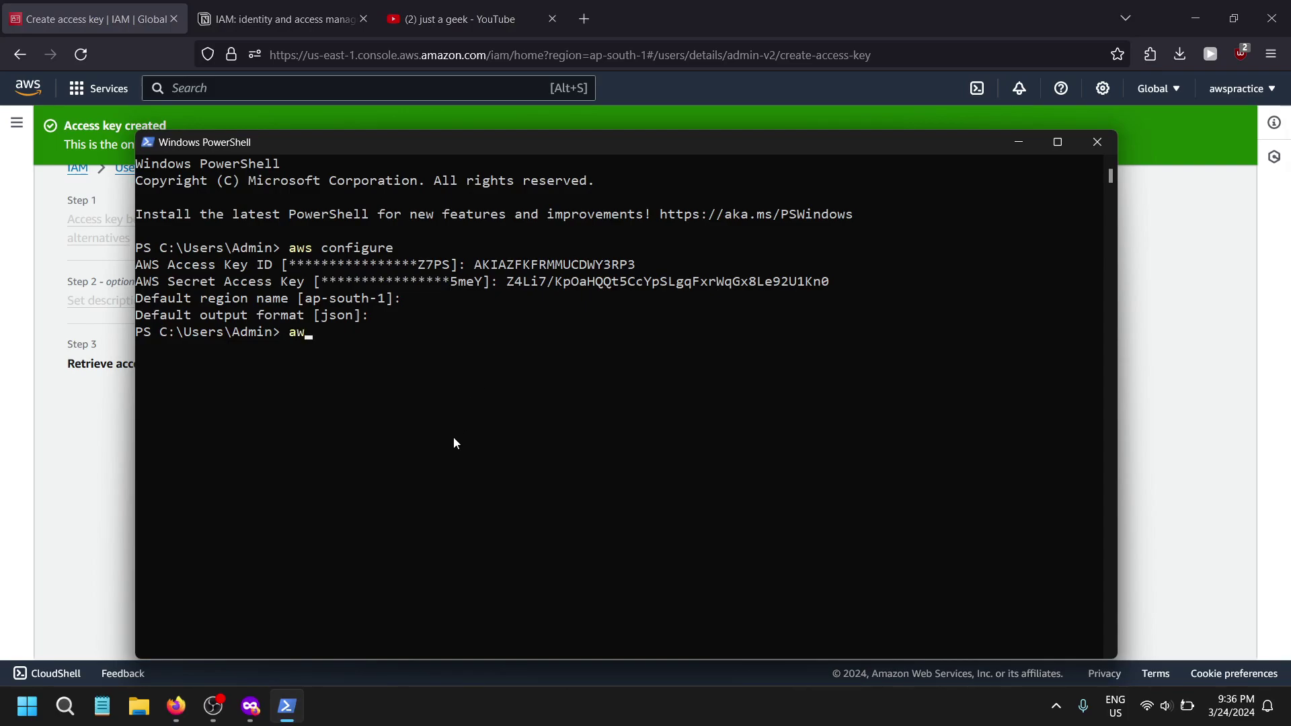
pyautogui.write('s s3 ls')
pyautogui.press('Return')
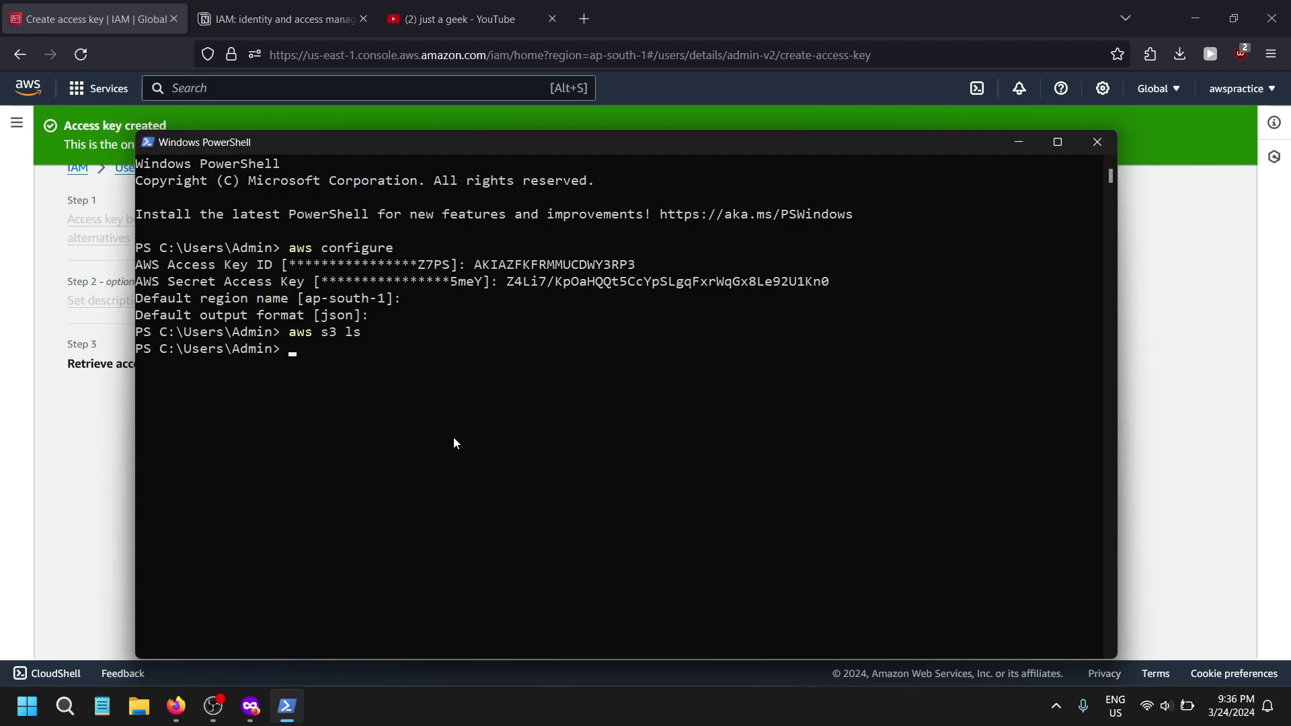
pyautogui.moveTo(289, 332); pyautogui.dragTo(357, 331)
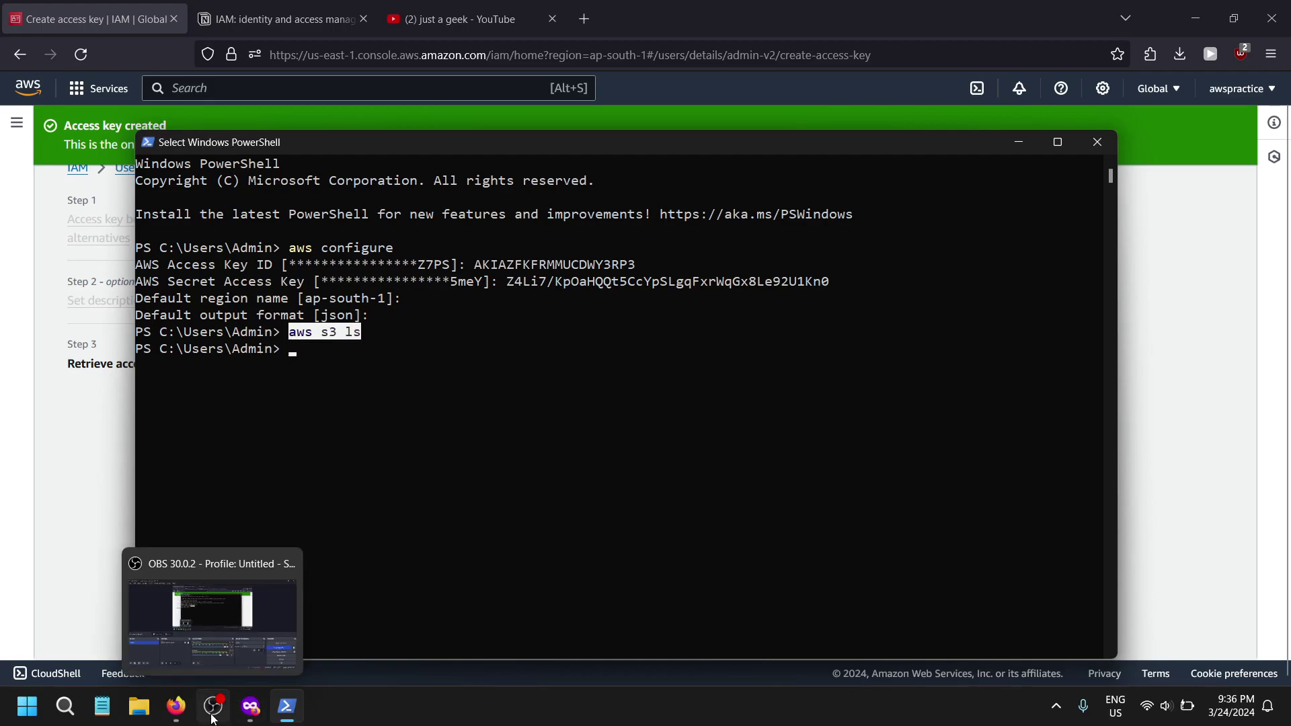
pyautogui.click(176, 706)
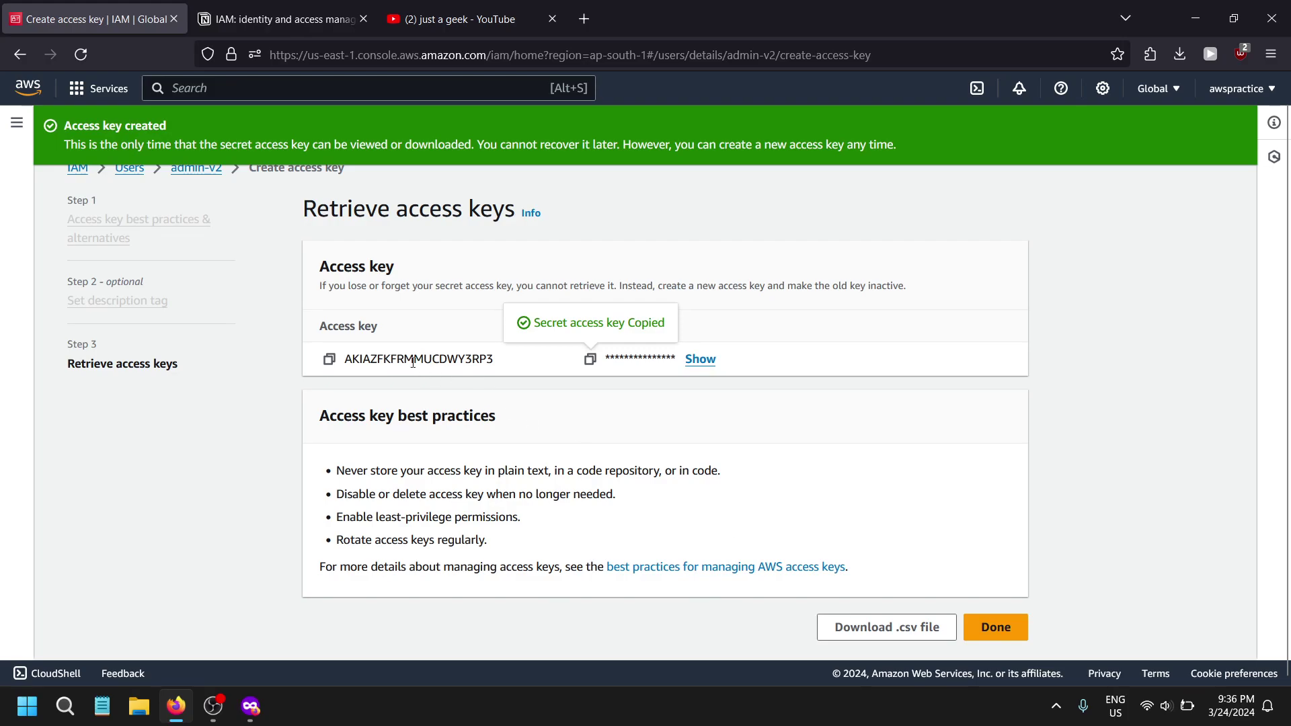
# - Leave the access key page without downloading, and choose Delete from the key's Actions
pyautogui.click(1018, 638)
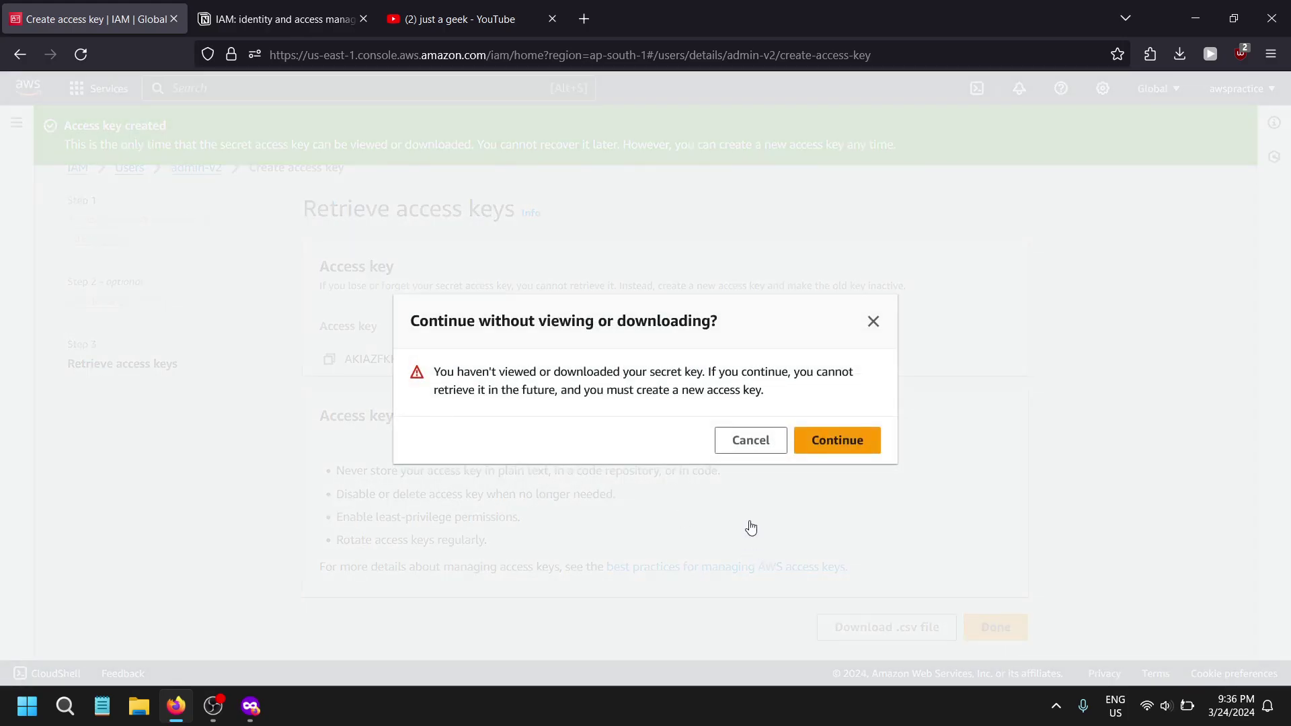
pyautogui.click(810, 444)
pyautogui.scroll(-10, 613, 530)
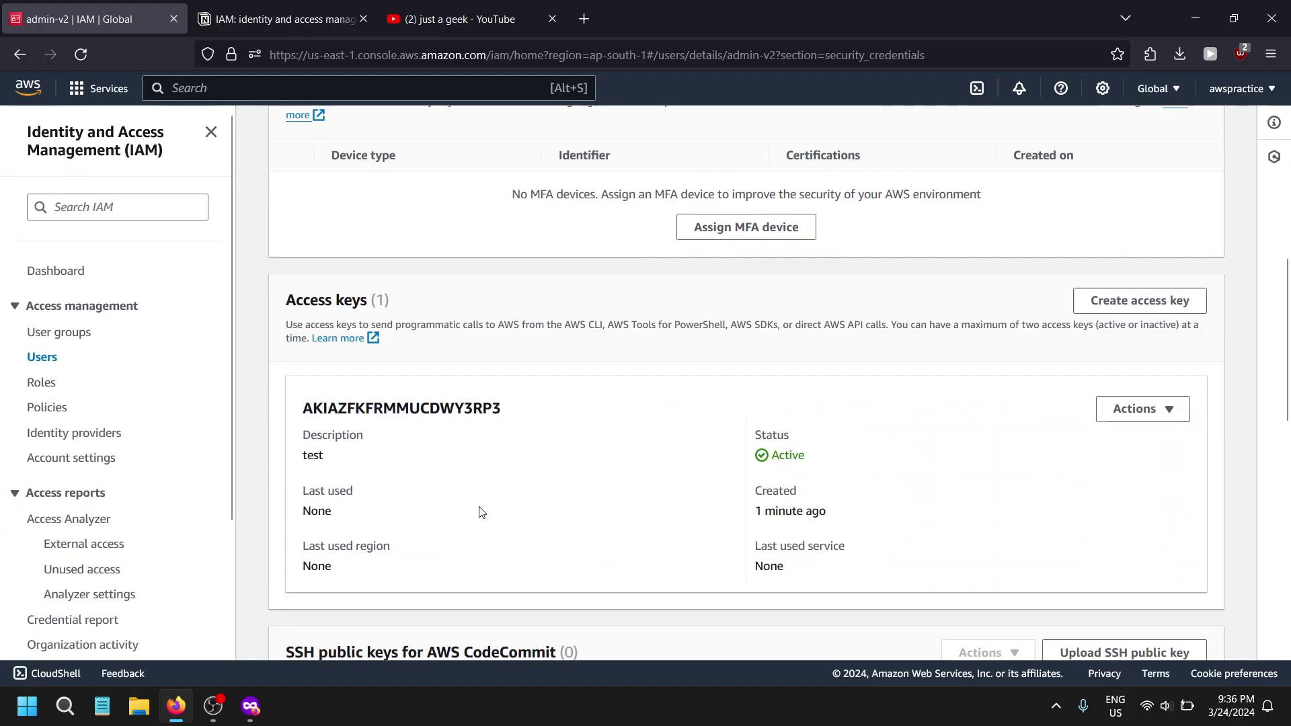
pyautogui.click(1102, 346)
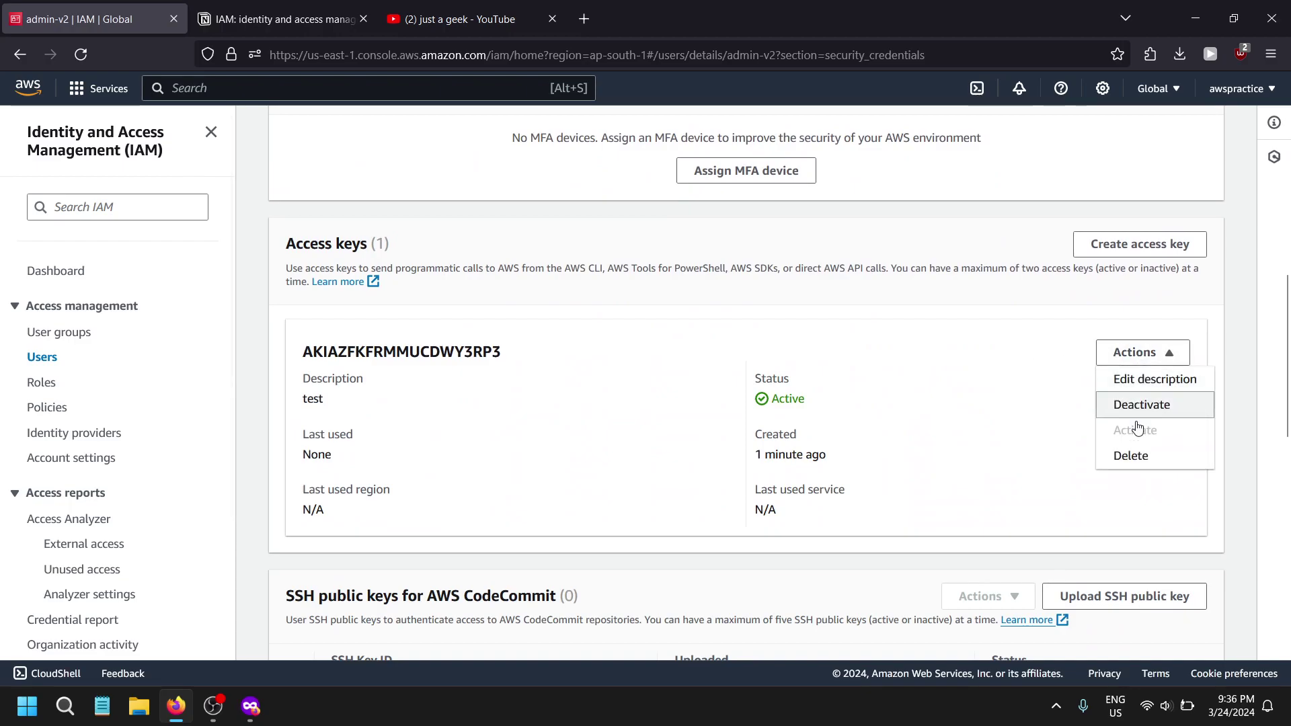
pyautogui.click(1138, 462)
# - Deactivate the access key and delete it, pasting its key ID as confirmation
pyautogui.click(458, 483)
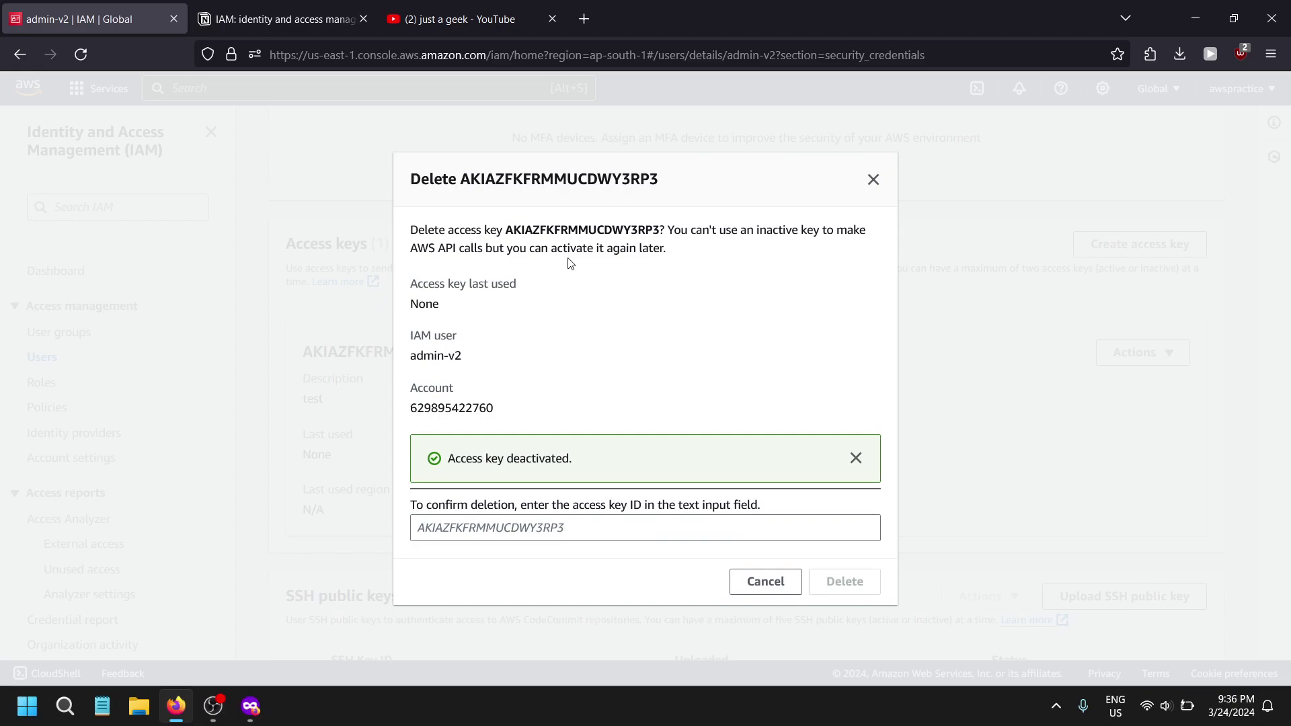
pyautogui.moveTo(506, 229)
pyautogui.mouseDown()
pyautogui.moveTo(666, 248)
pyautogui.moveTo(662, 232)
pyautogui.moveTo(489, 231)
pyautogui.moveTo(505, 231)
pyautogui.mouseUp()
pyautogui.click(663, 231)
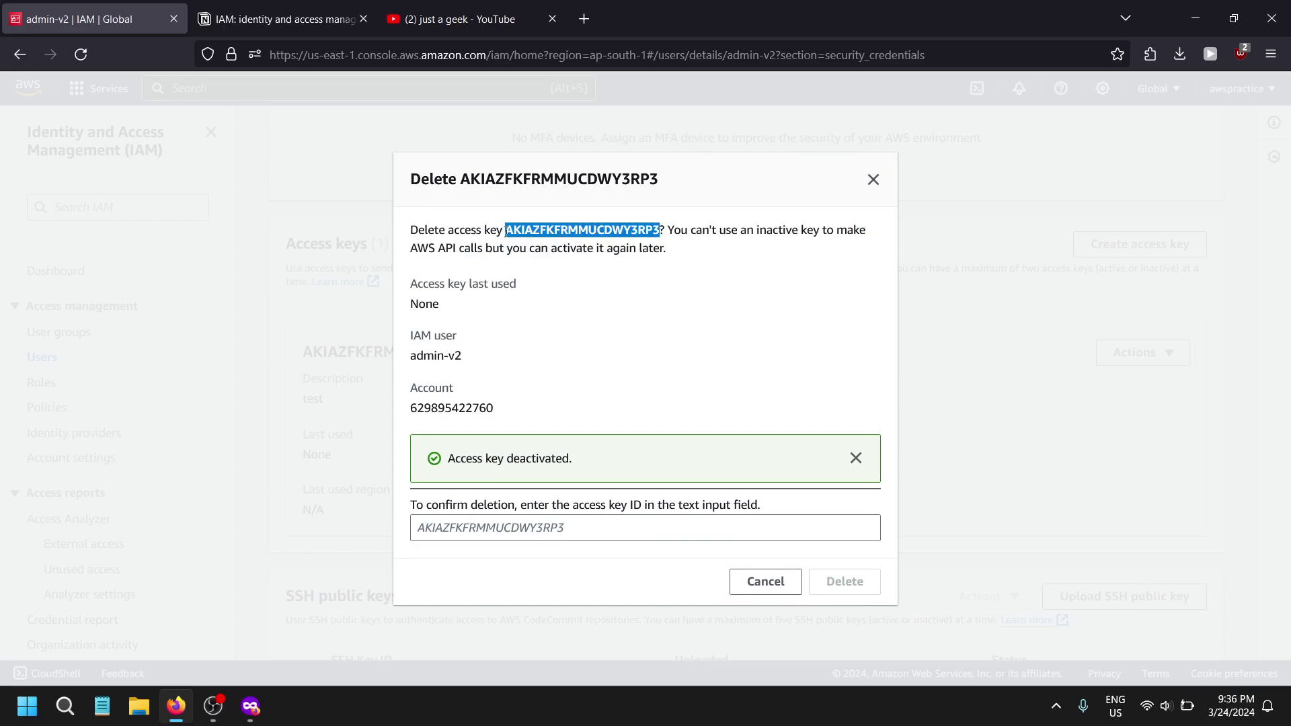
pyautogui.click(466, 521)
pyautogui.hotkey('ctrl', 'v')
pyautogui.click(844, 581)
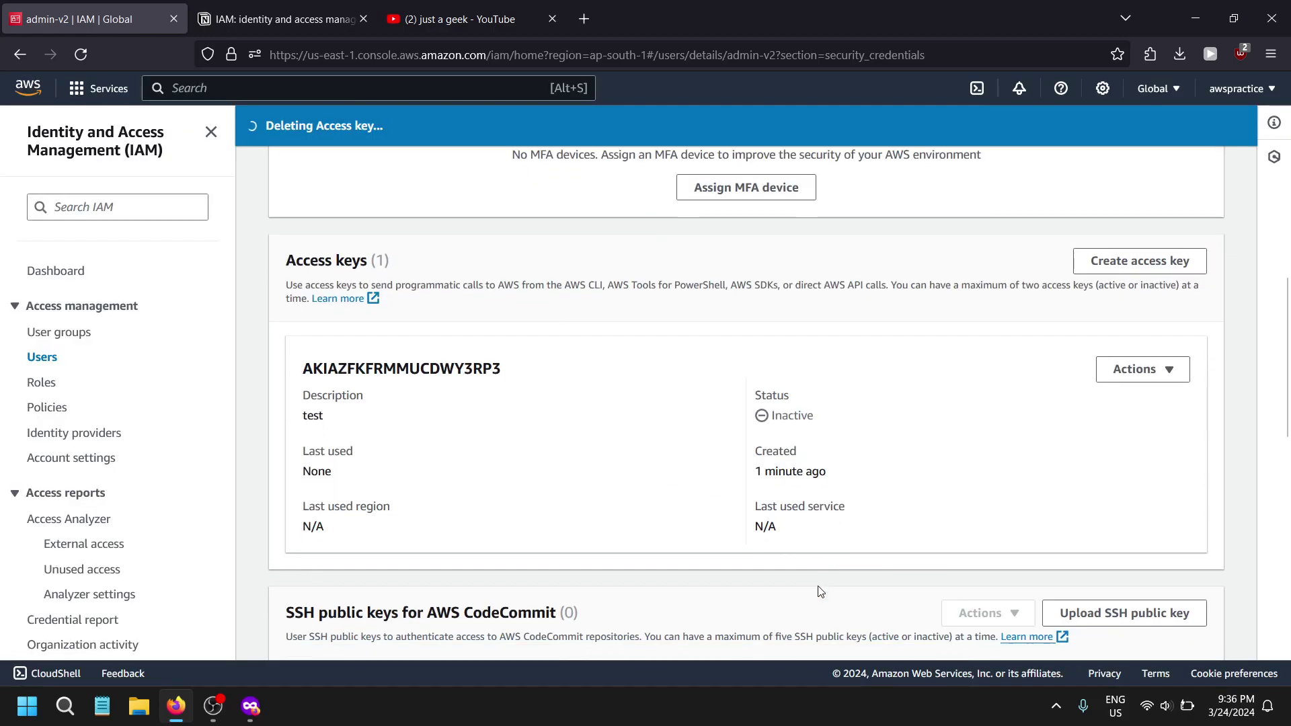
# - Open the IAM Roles list
pyautogui.scroll(-6, 706, 490)
pyautogui.scroll(-5, 639, 480)
pyautogui.scroll(10, 502, 441)
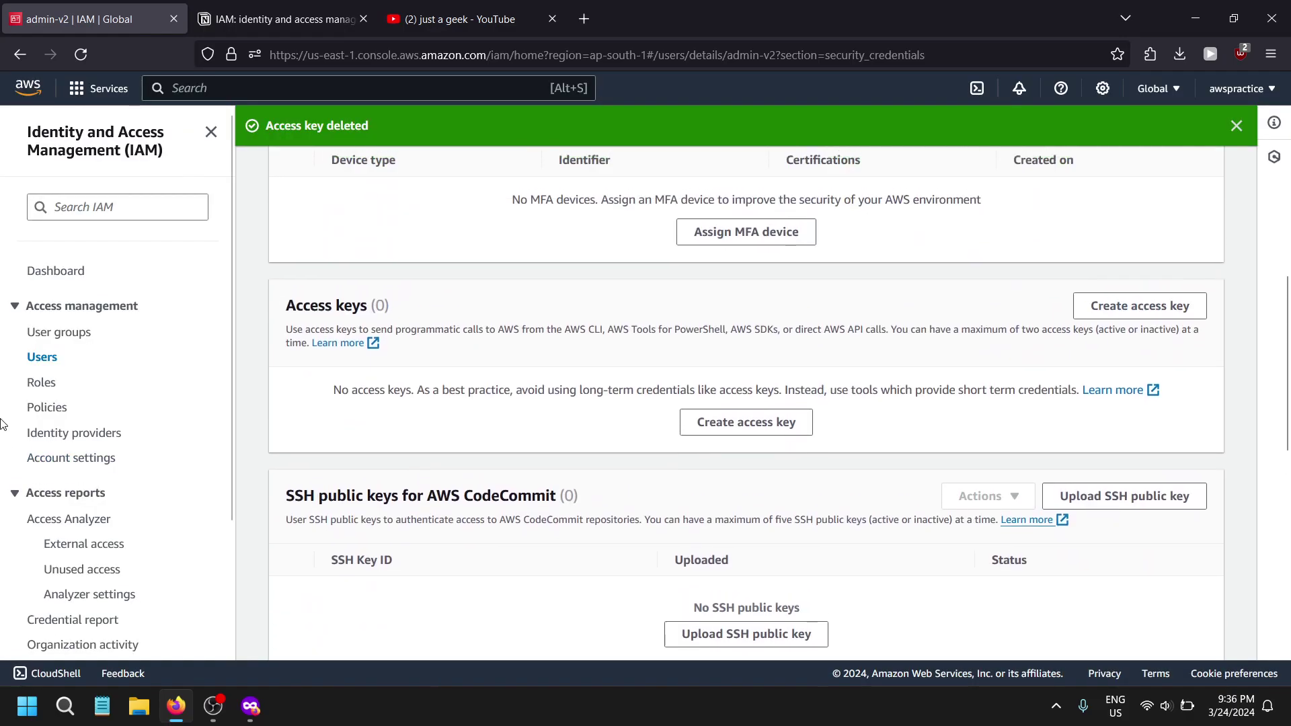
pyautogui.click(40, 381)
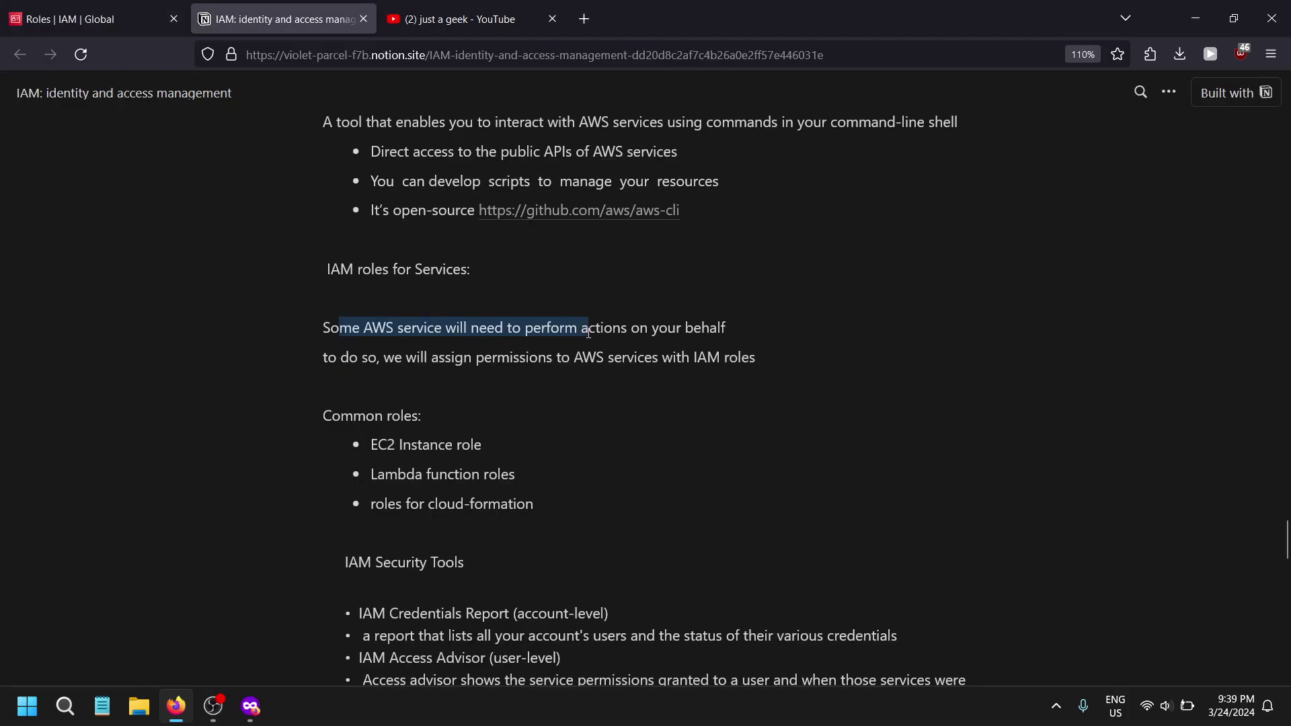
pyautogui.moveTo(589, 332); pyautogui.dragTo(623, 326)
pyautogui.click(844, 331)
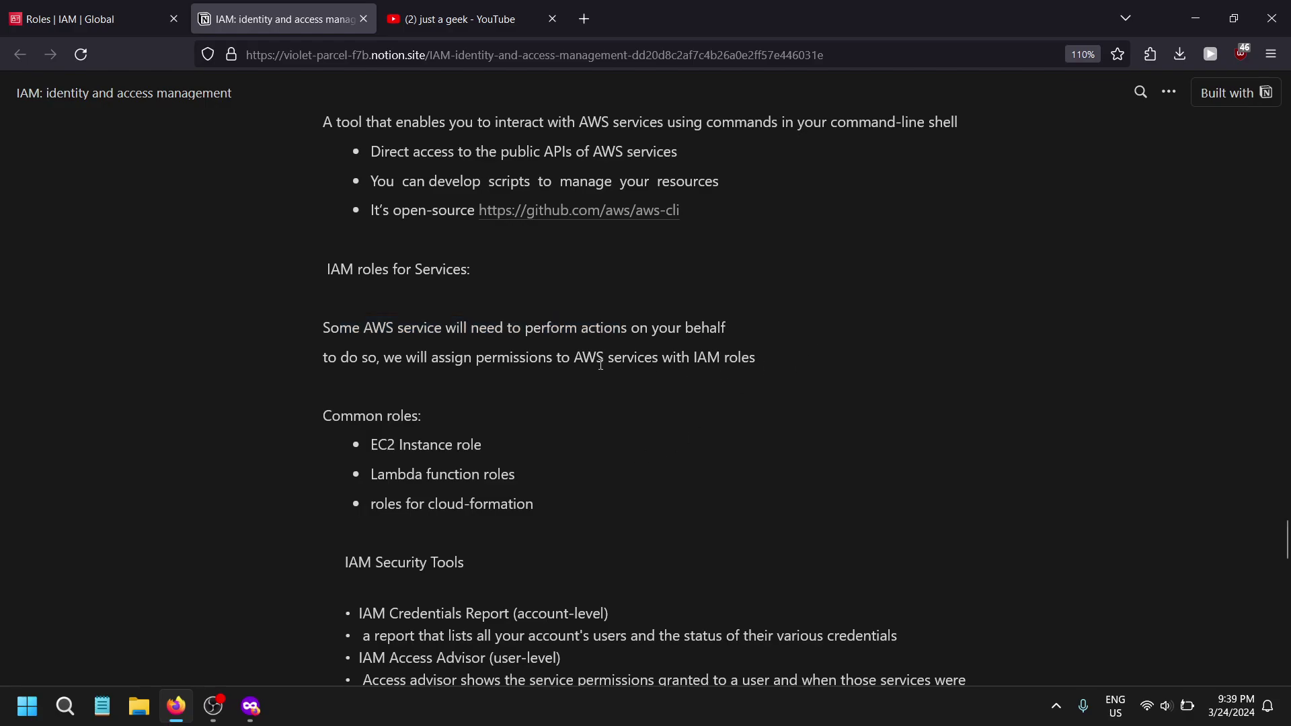
pyautogui.scroll(-3, 390, 370)
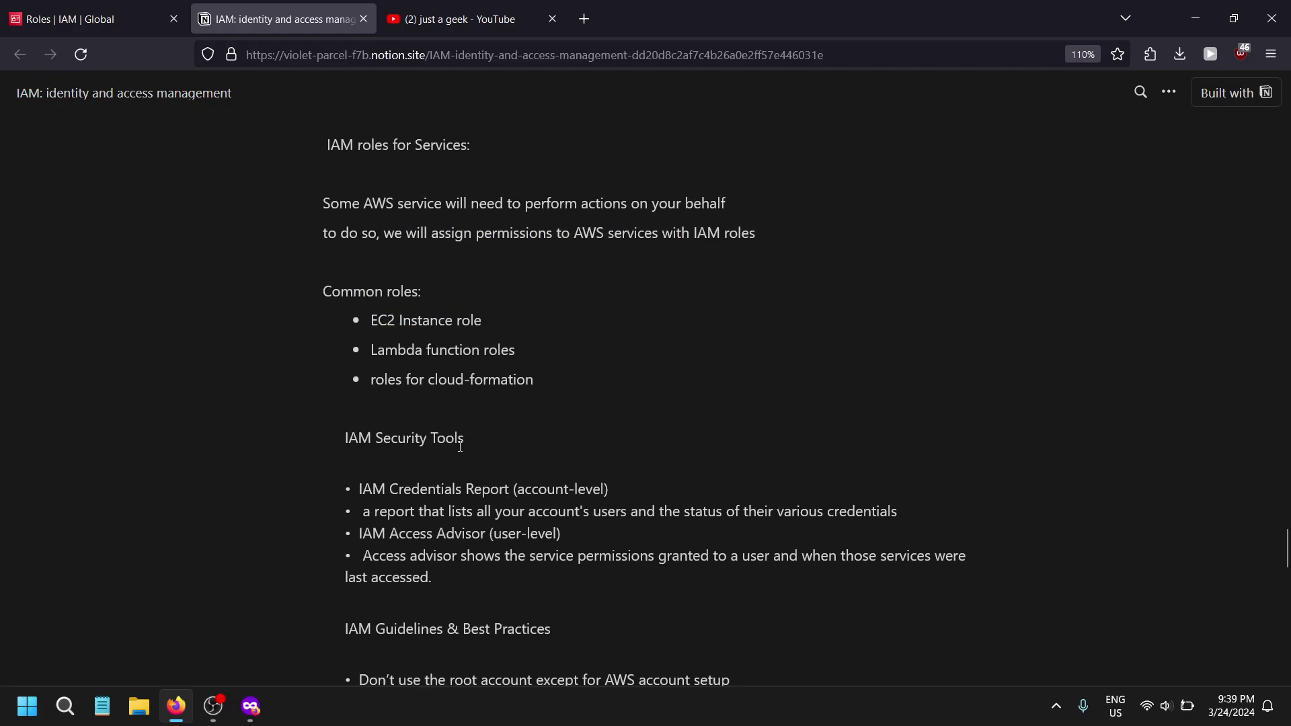
pyautogui.scroll(2, 404, 377)
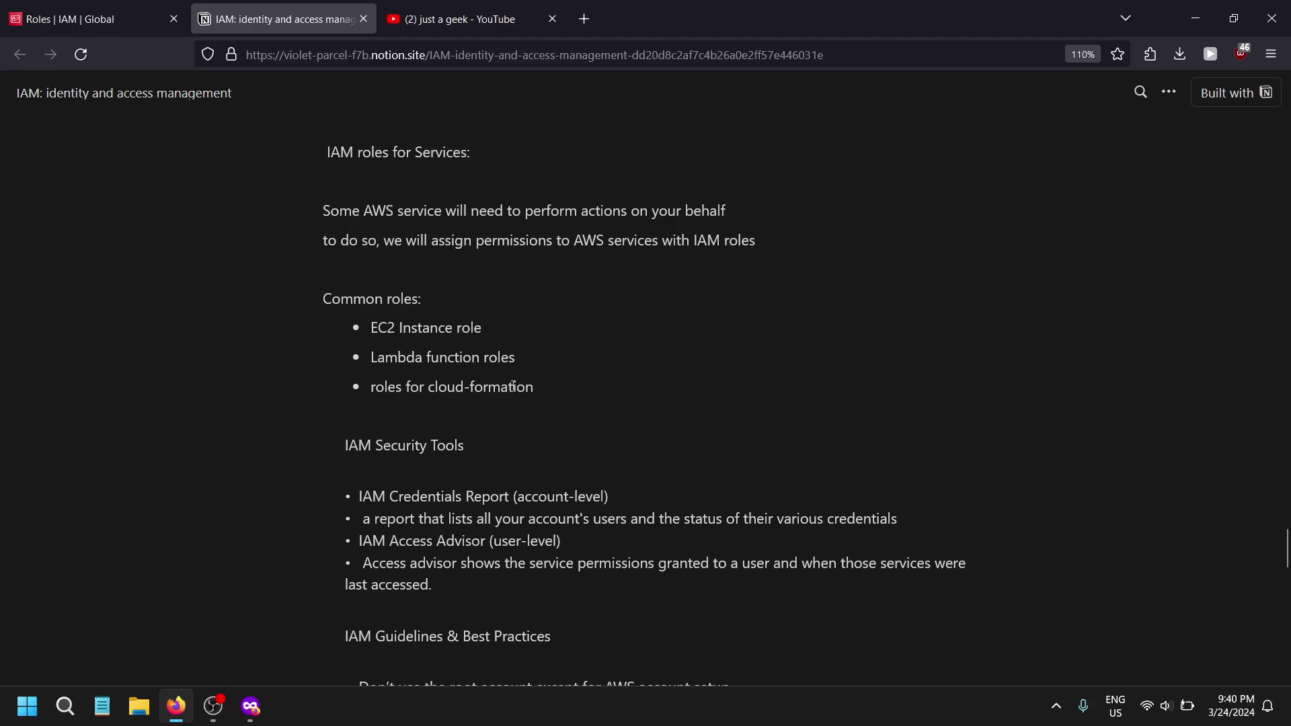
pyautogui.click(94, 19)
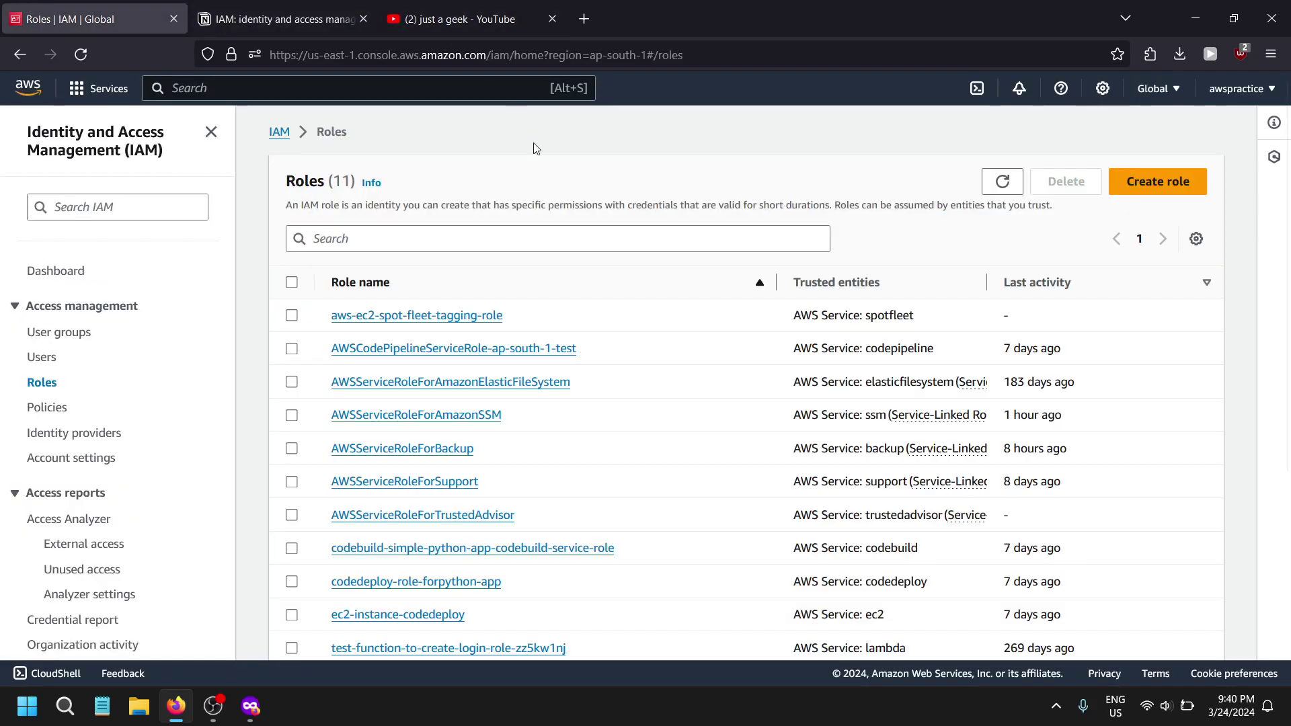
# - Start a new role and choose EC2 as the trusted AWS service
pyautogui.click(1188, 182)
pyautogui.click(564, 614)
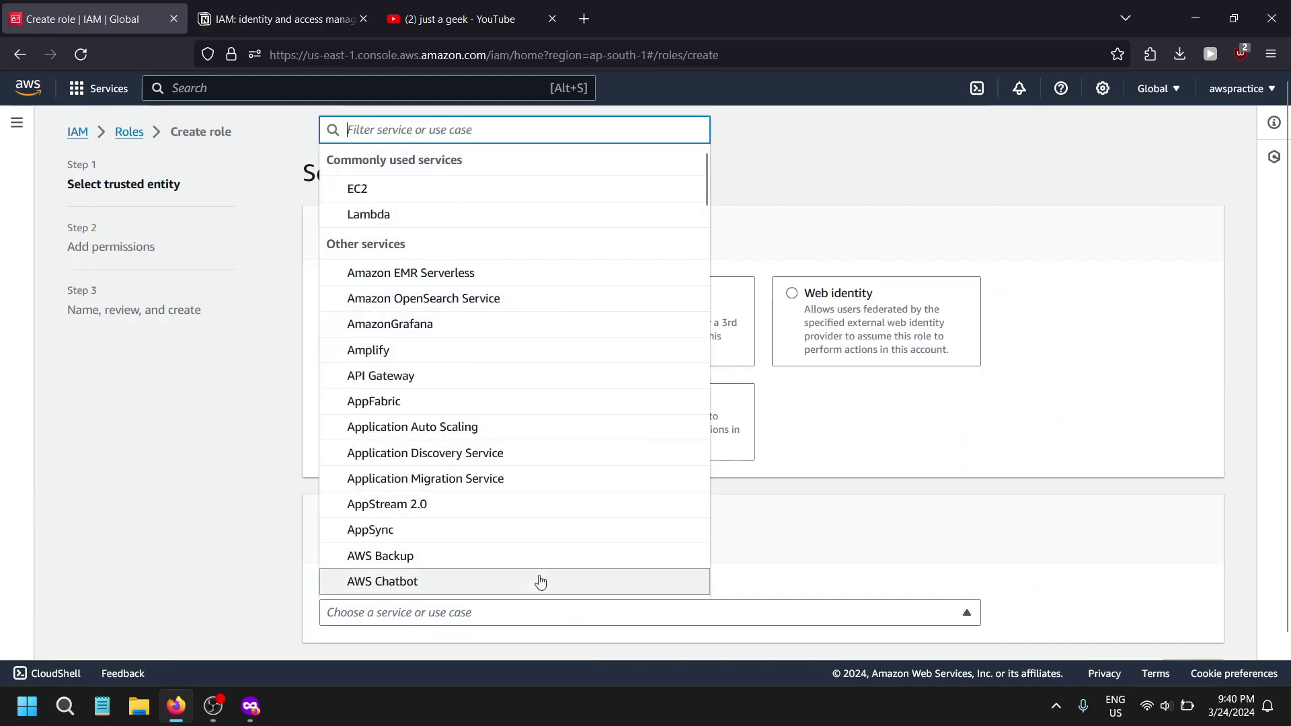
pyautogui.write('EC@')
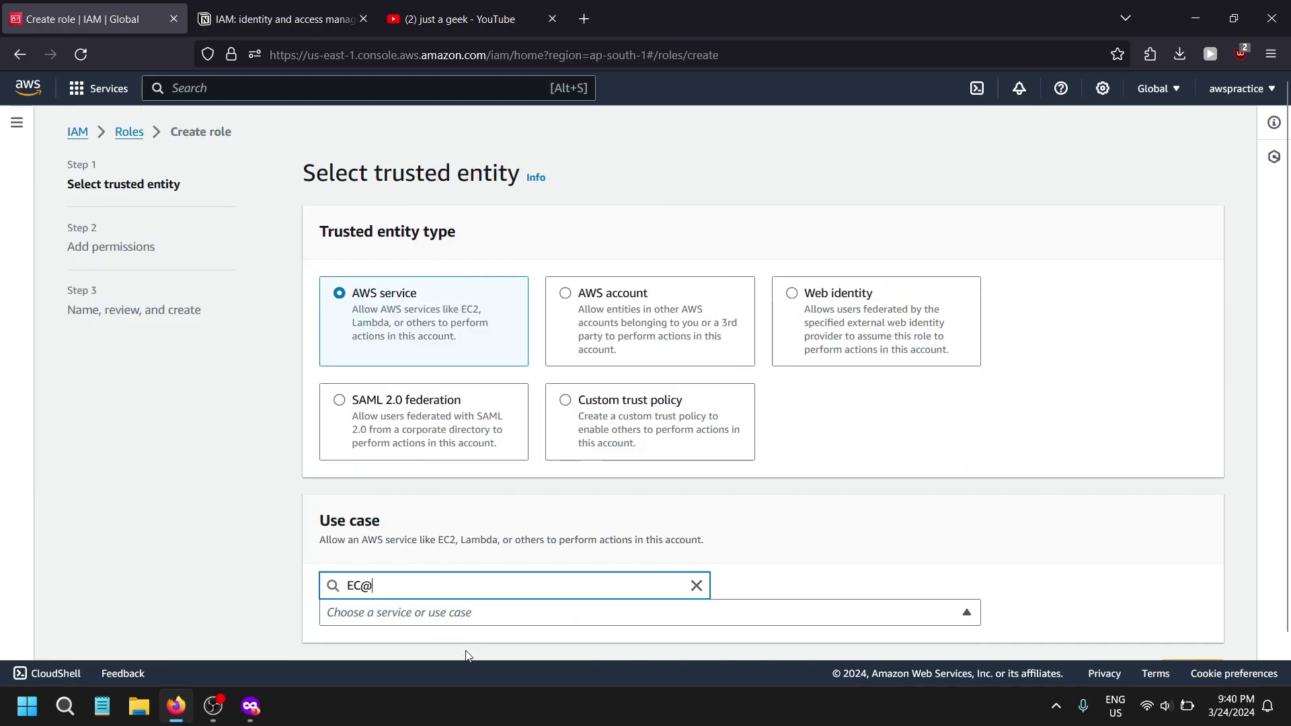
pyautogui.tripleClick(432, 585)
pyautogui.press('BackSpace')
pyautogui.write('IA')
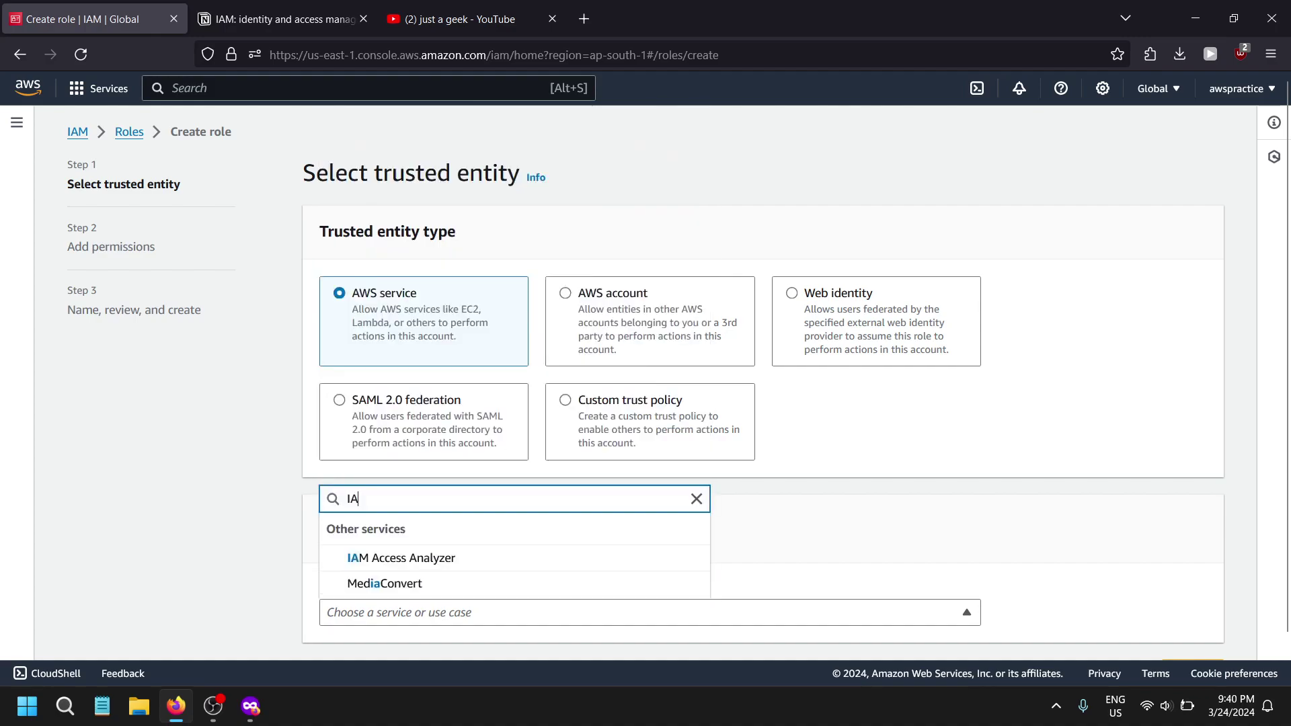
pyautogui.write('M')
pyautogui.hotkey('ctrl', 'a')
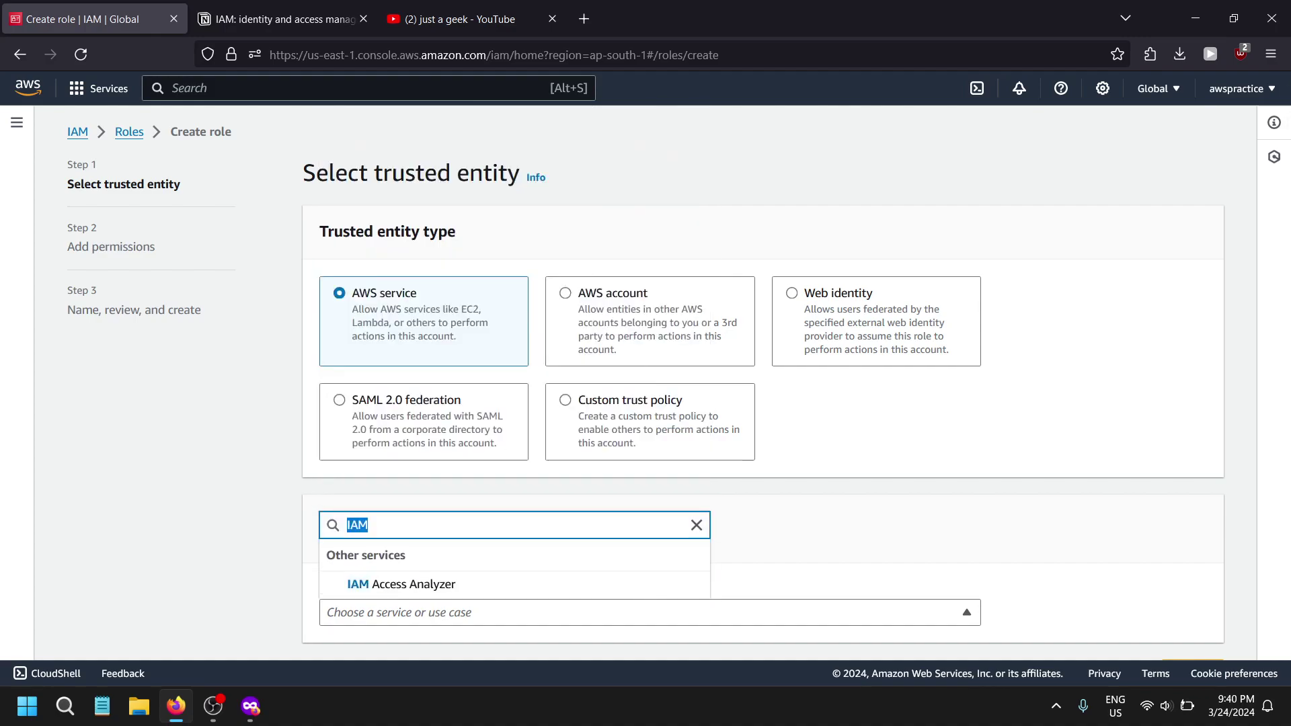
pyautogui.press('BackSpace')
pyautogui.write('EC2')
pyautogui.press('Up')
pyautogui.press('Up')
pyautogui.press('Up')
pyautogui.press('Up')
pyautogui.press('Up')
pyautogui.press('Up')
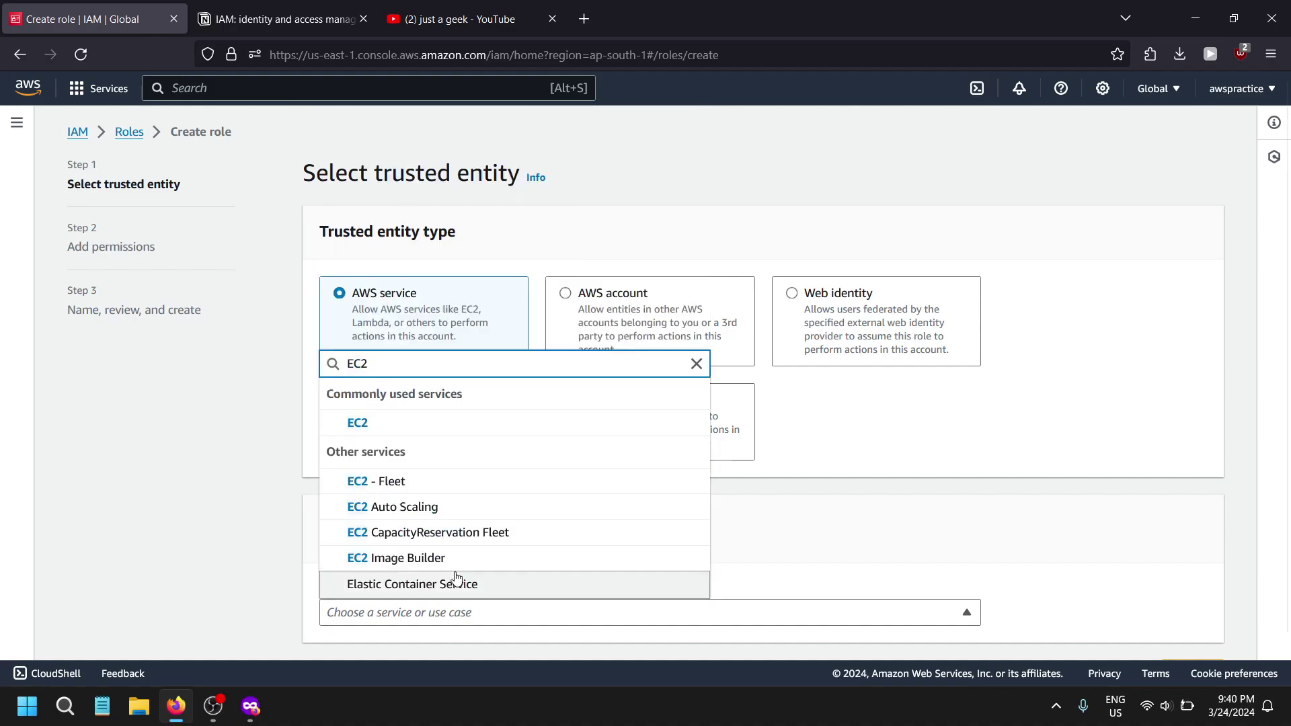
pyautogui.press('Return')
# - Keep the EC2 use case and continue to the permissions step
pyautogui.scroll(-3, 422, 542)
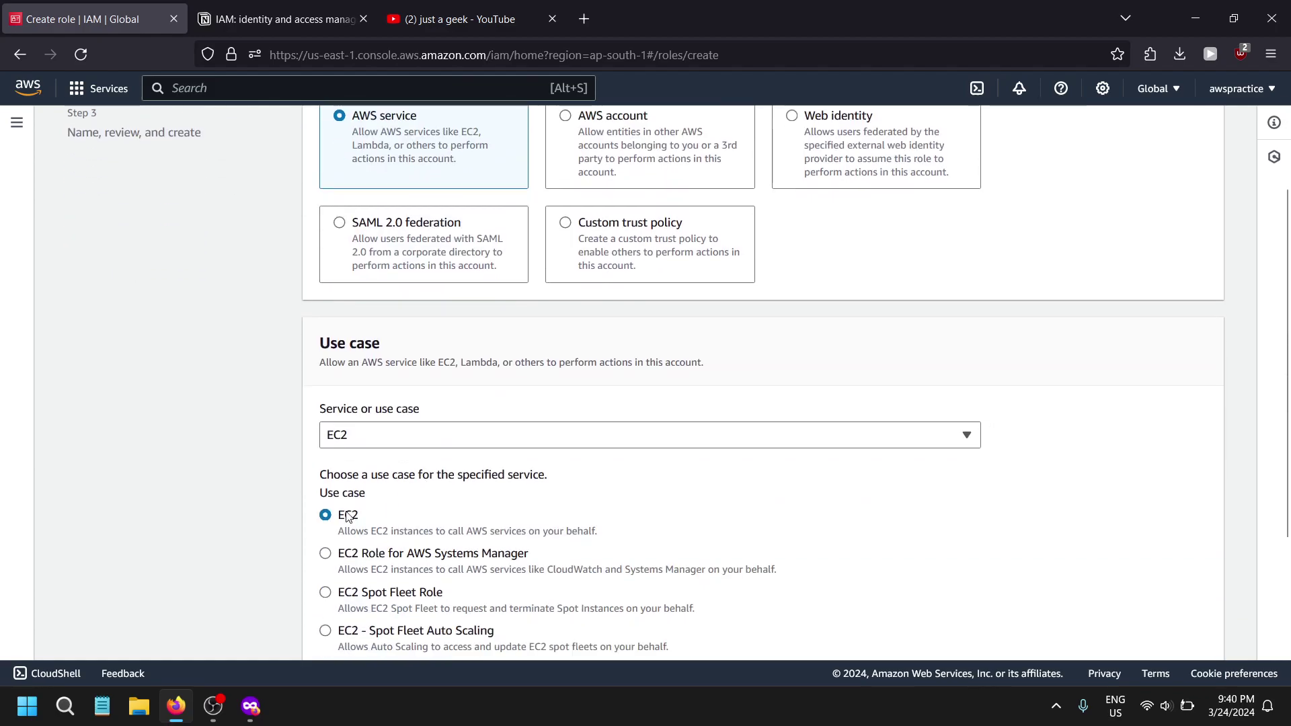
pyautogui.moveTo(337, 544); pyautogui.dragTo(619, 533)
pyautogui.scroll(-3, 620, 533)
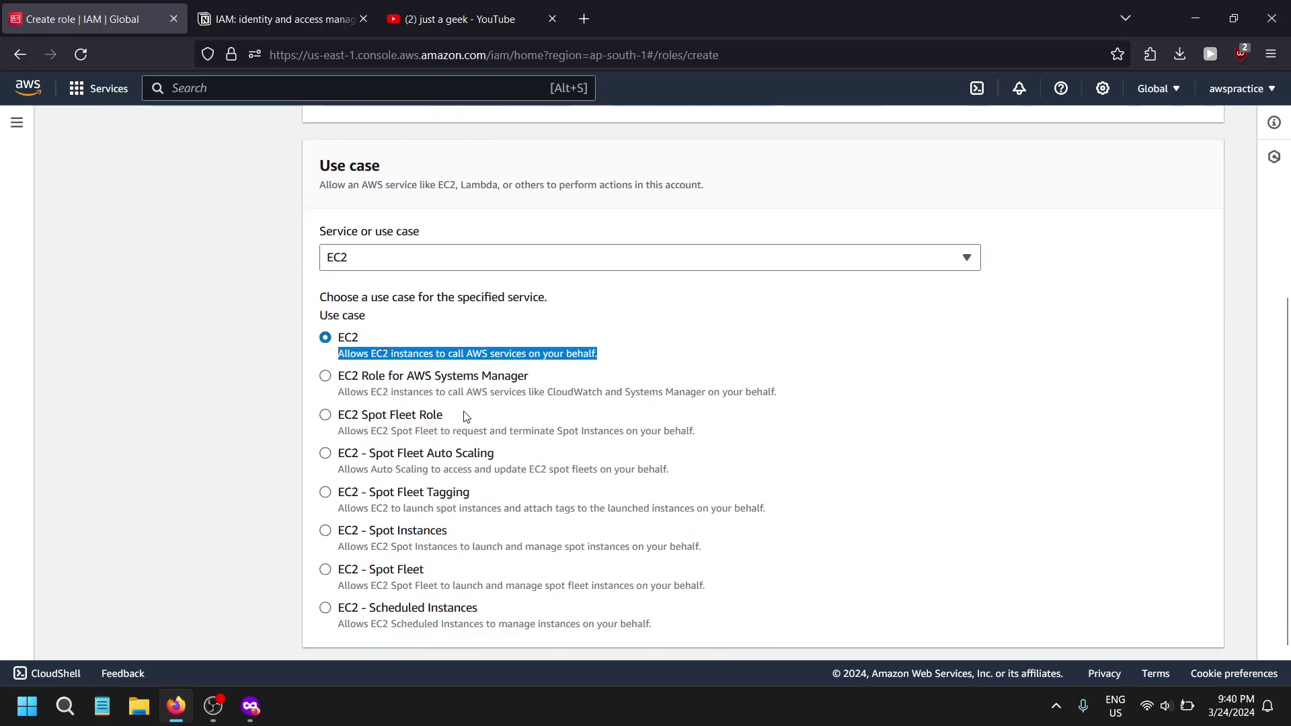
pyautogui.scroll(-1, 606, 361)
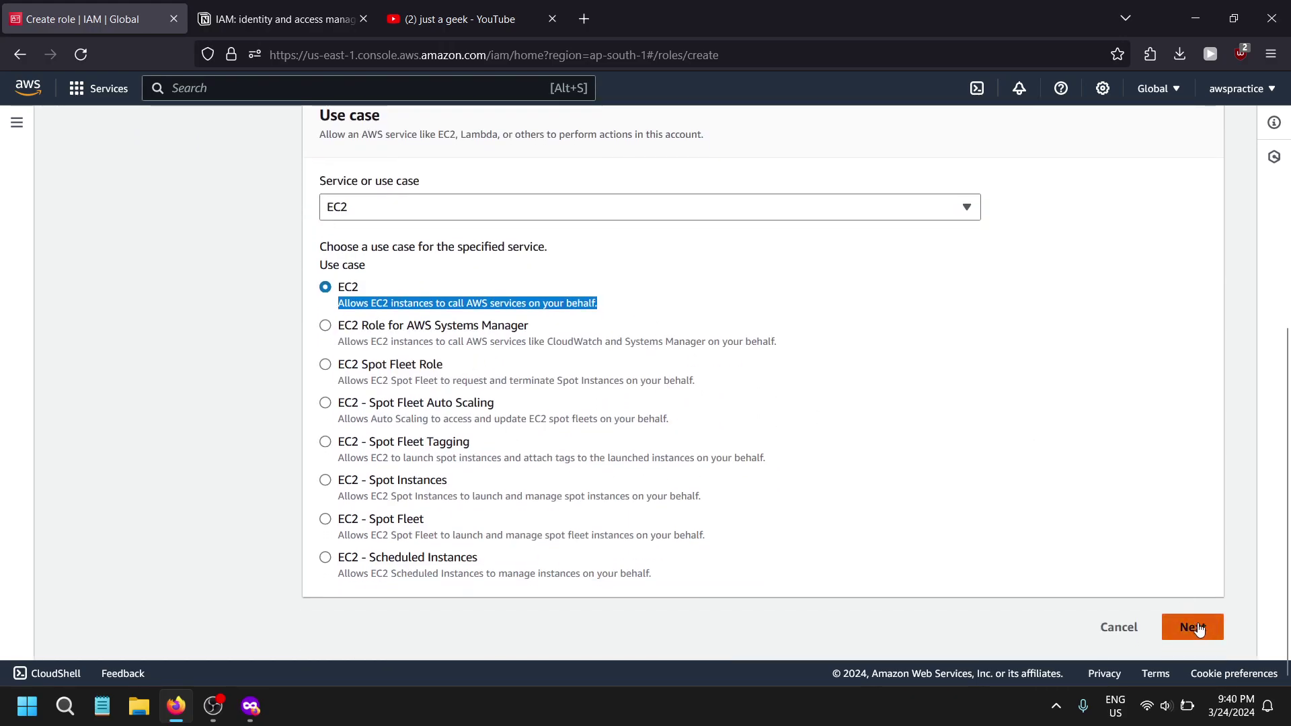
pyautogui.click(1191, 626)
# - Filter the permissions policies list by 'ec2'
pyautogui.click(388, 311)
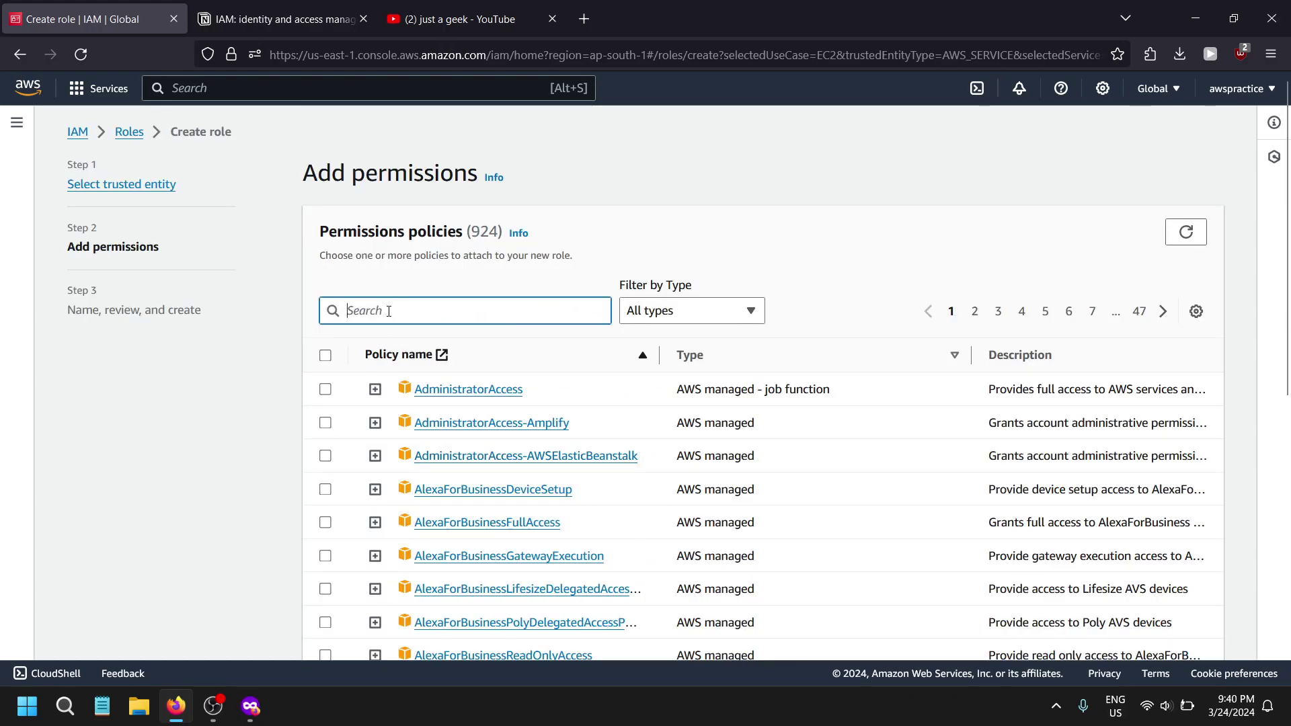
pyautogui.tripleClick(344, 240)
pyautogui.scroll(-8, 486, 340)
pyautogui.scroll(8, 485, 339)
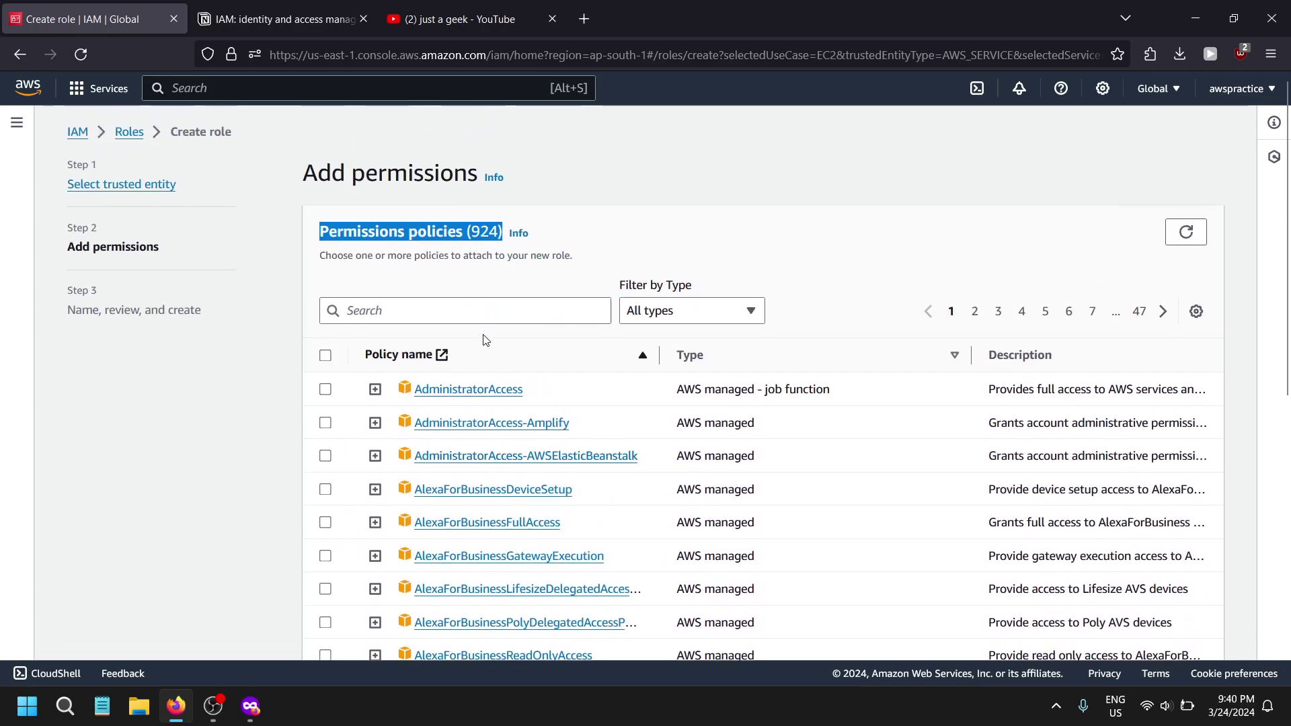
pyautogui.click(453, 311)
pyautogui.write('ec2')
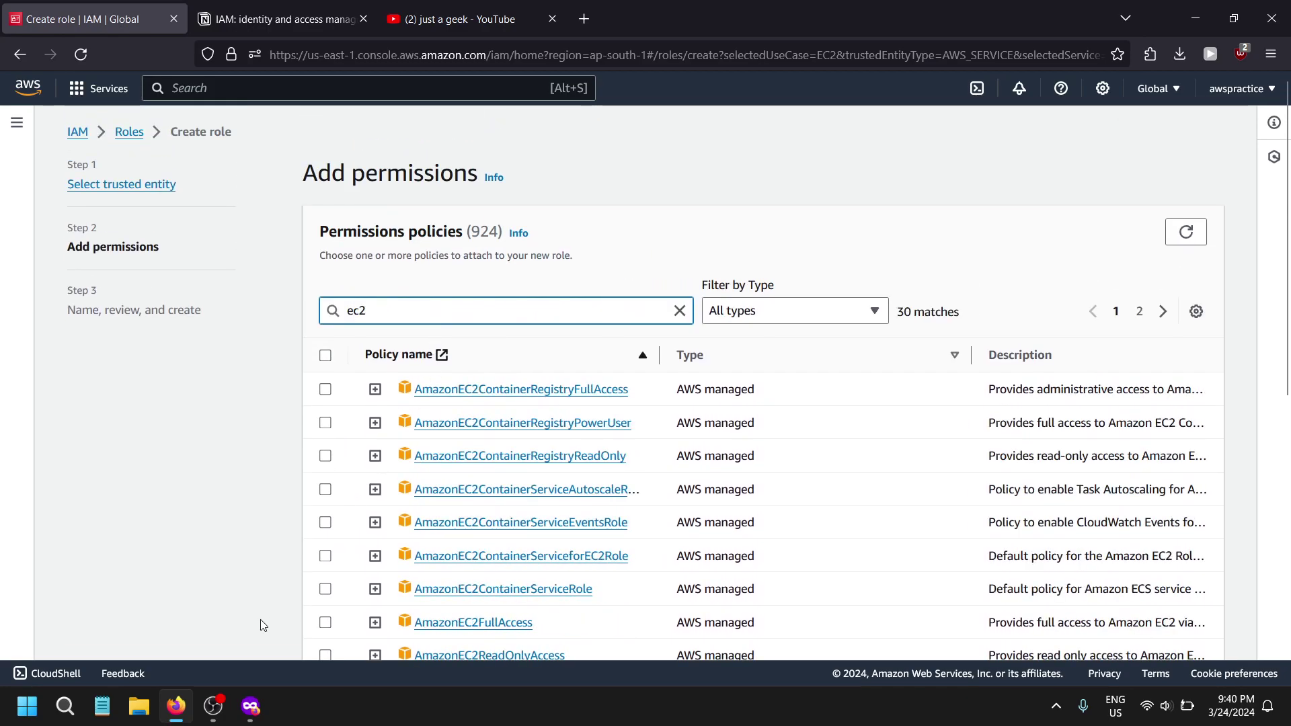
pyautogui.scroll(-3, 361, 568)
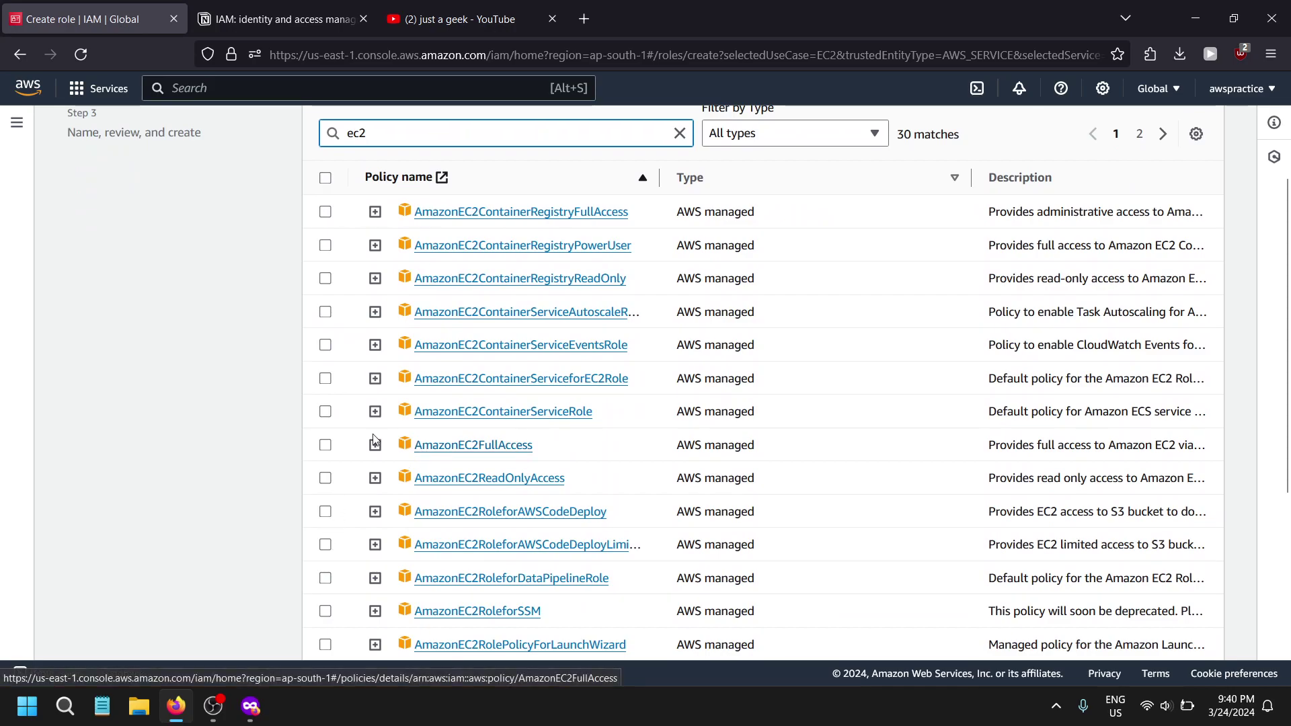
pyautogui.scroll(3, 680, 423)
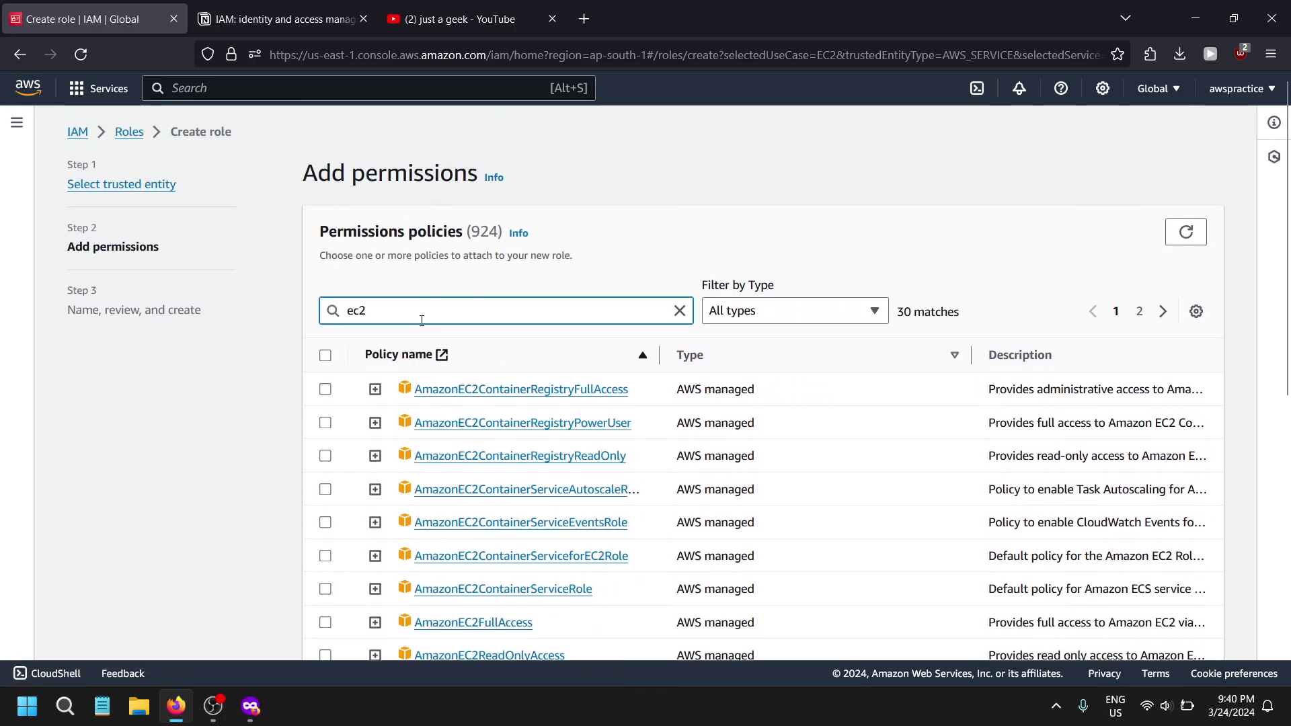
# - Search the policies for 's3' instead and tick AmazonS3FullAccess
pyautogui.doubleClick(427, 322)
pyautogui.press('BackSpace')
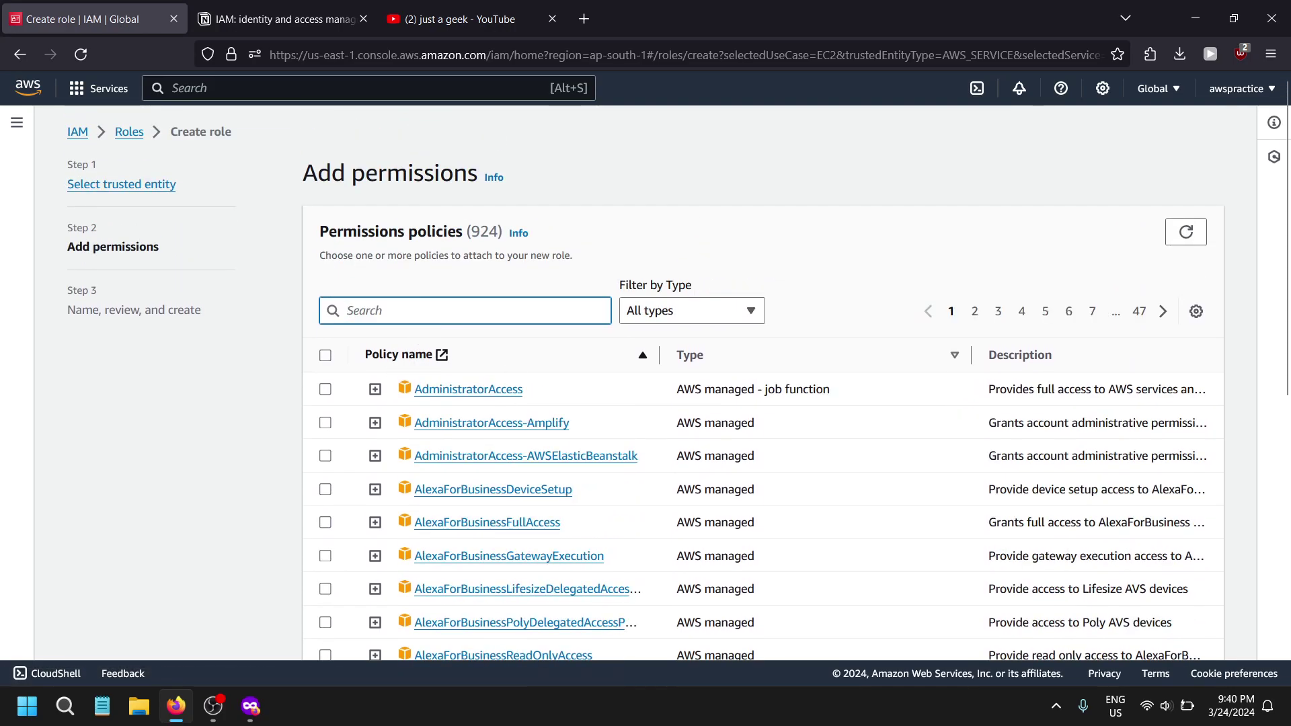
pyautogui.write('s3')
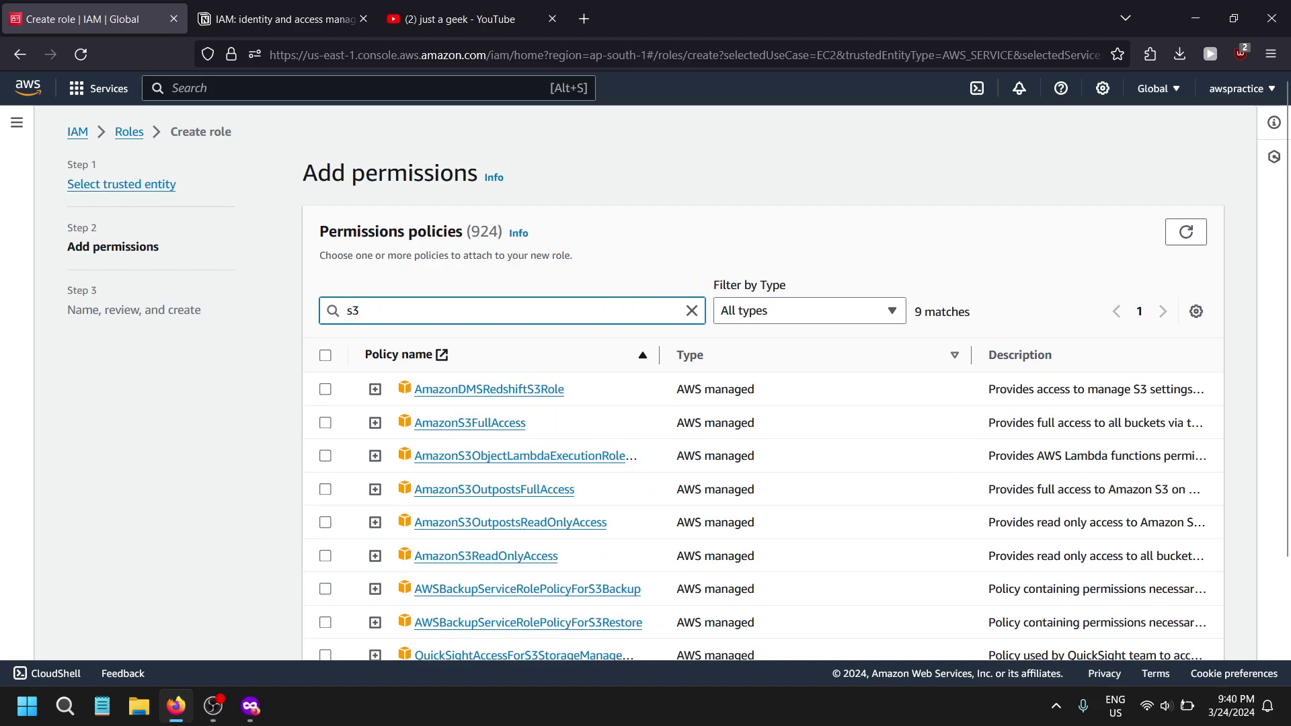
pyautogui.click(325, 422)
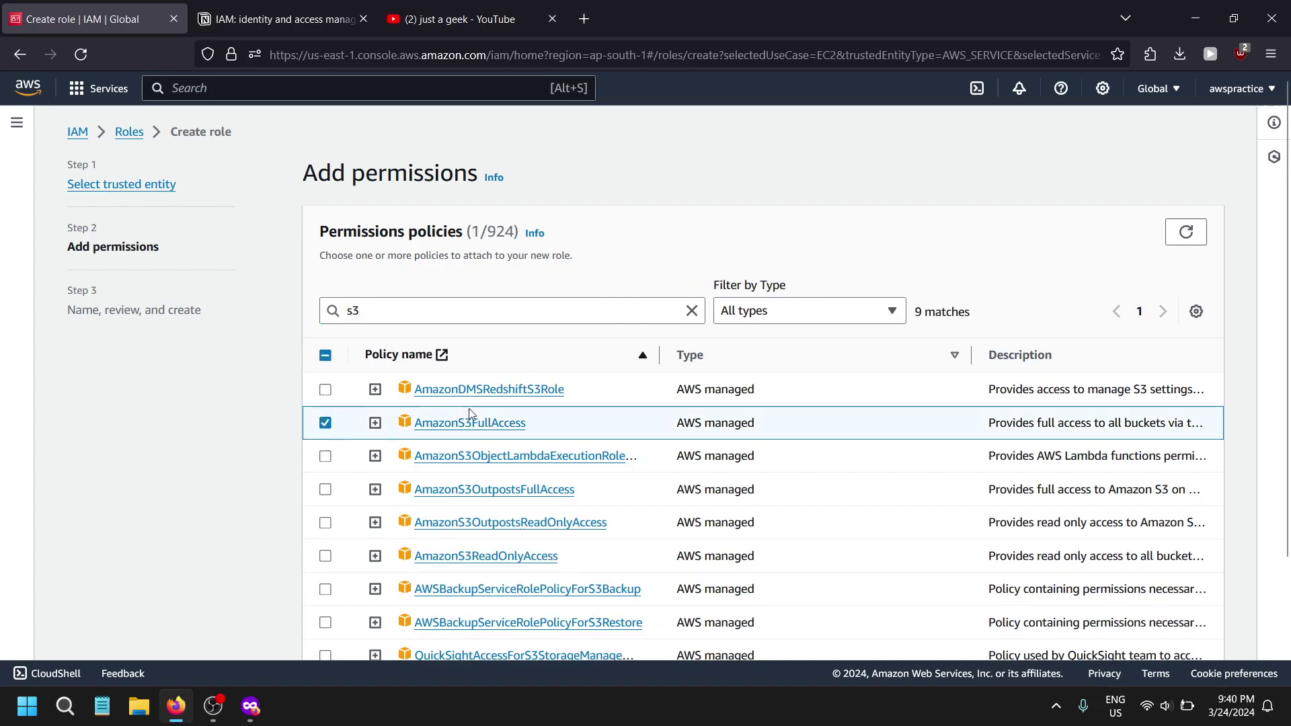
pyautogui.scroll(-3, 605, 437)
# - Review the trust policy's AssumeRole action and EC2 service principal
pyautogui.click(1192, 628)
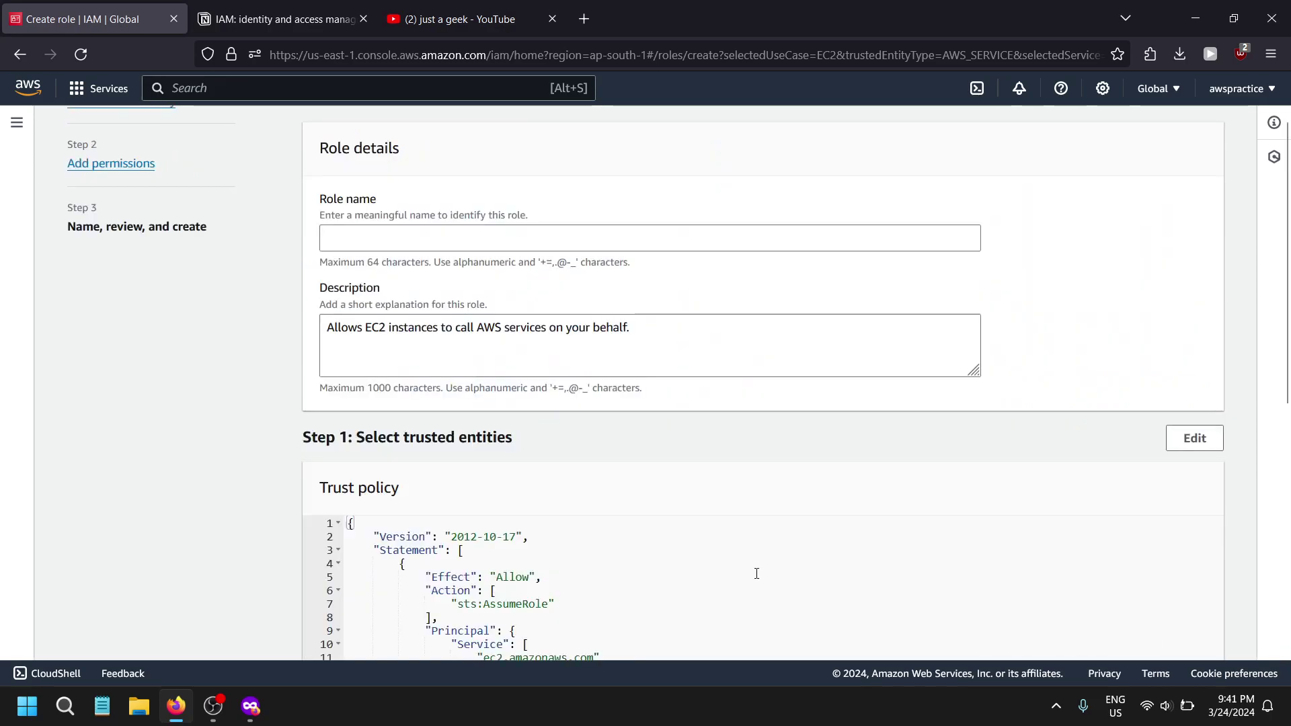
pyautogui.scroll(-4, 554, 327)
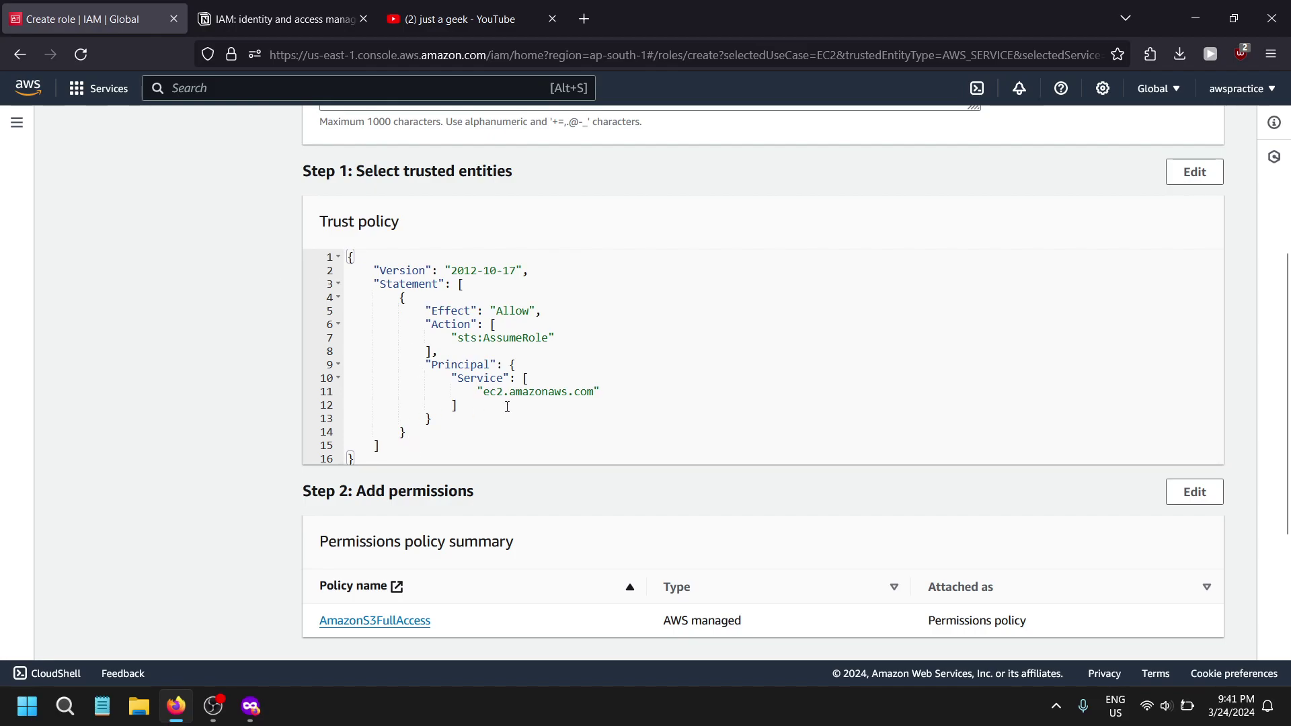
pyautogui.moveTo(426, 338); pyautogui.dragTo(559, 349)
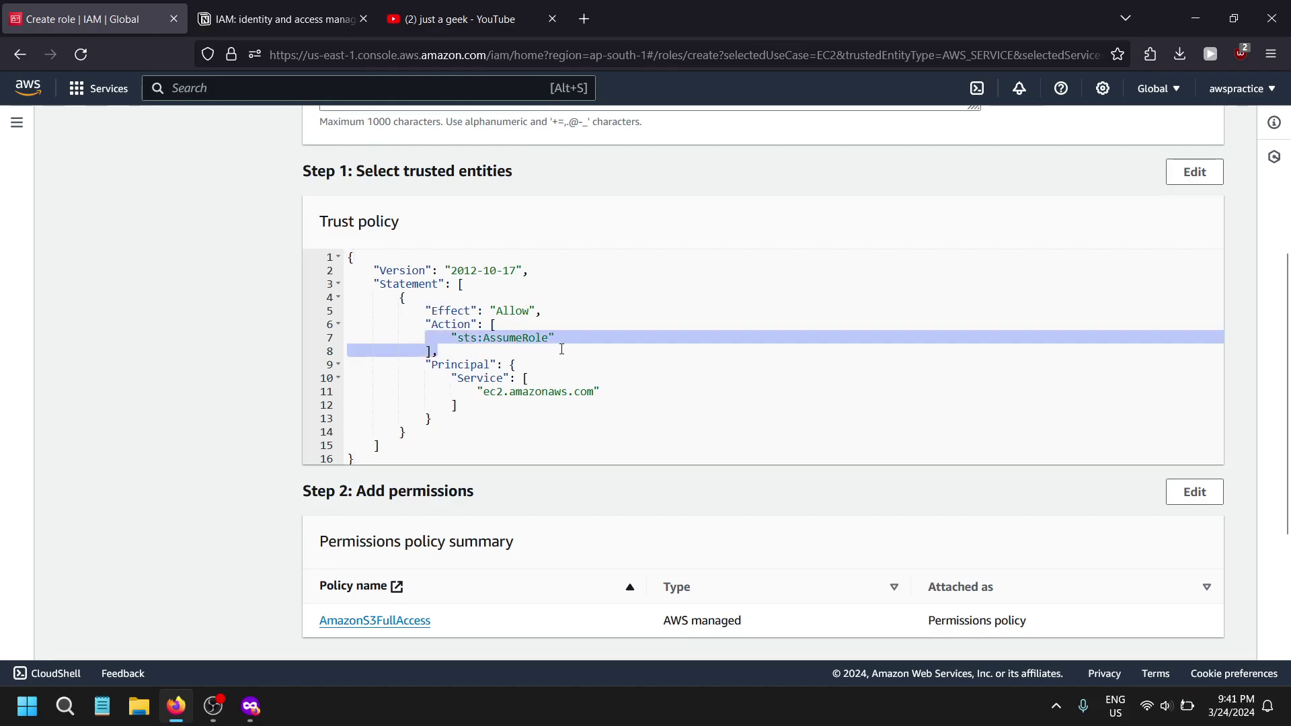
pyautogui.click(560, 350)
pyautogui.moveTo(471, 391); pyautogui.dragTo(573, 393)
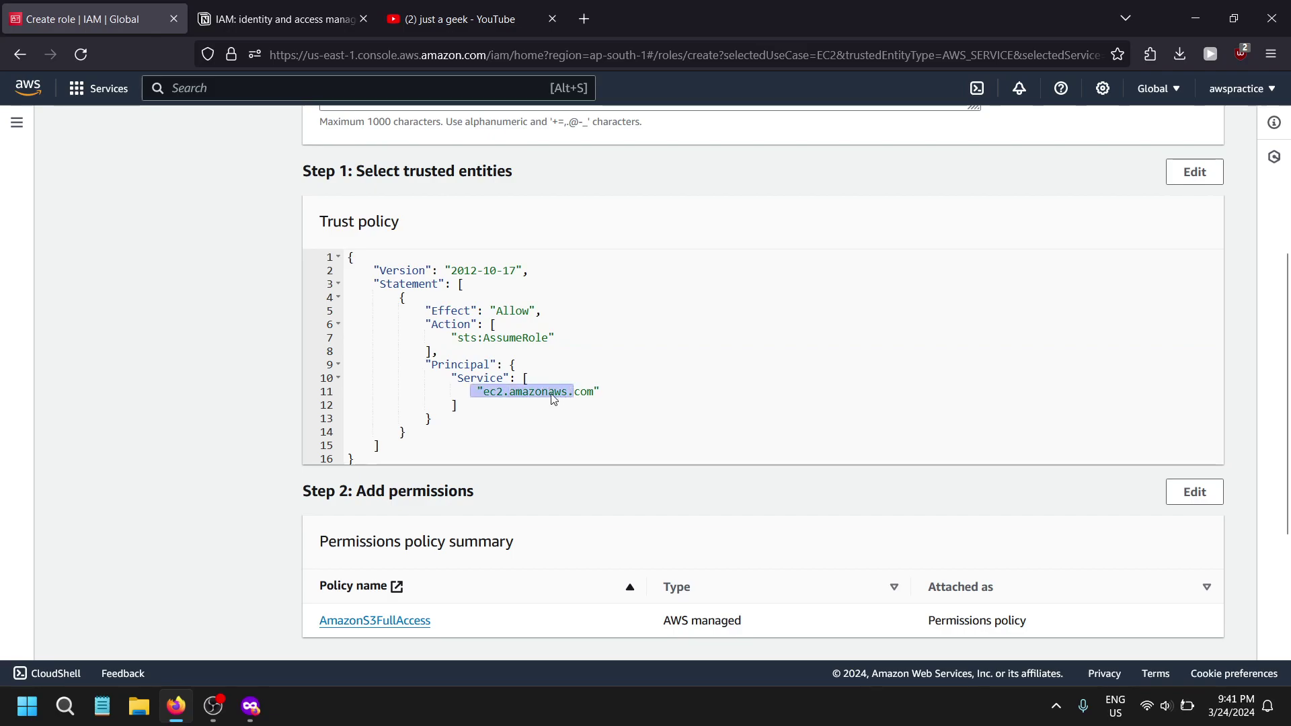
pyautogui.click(489, 391)
pyautogui.moveTo(490, 391); pyautogui.dragTo(594, 397)
pyautogui.scroll(5, 524, 378)
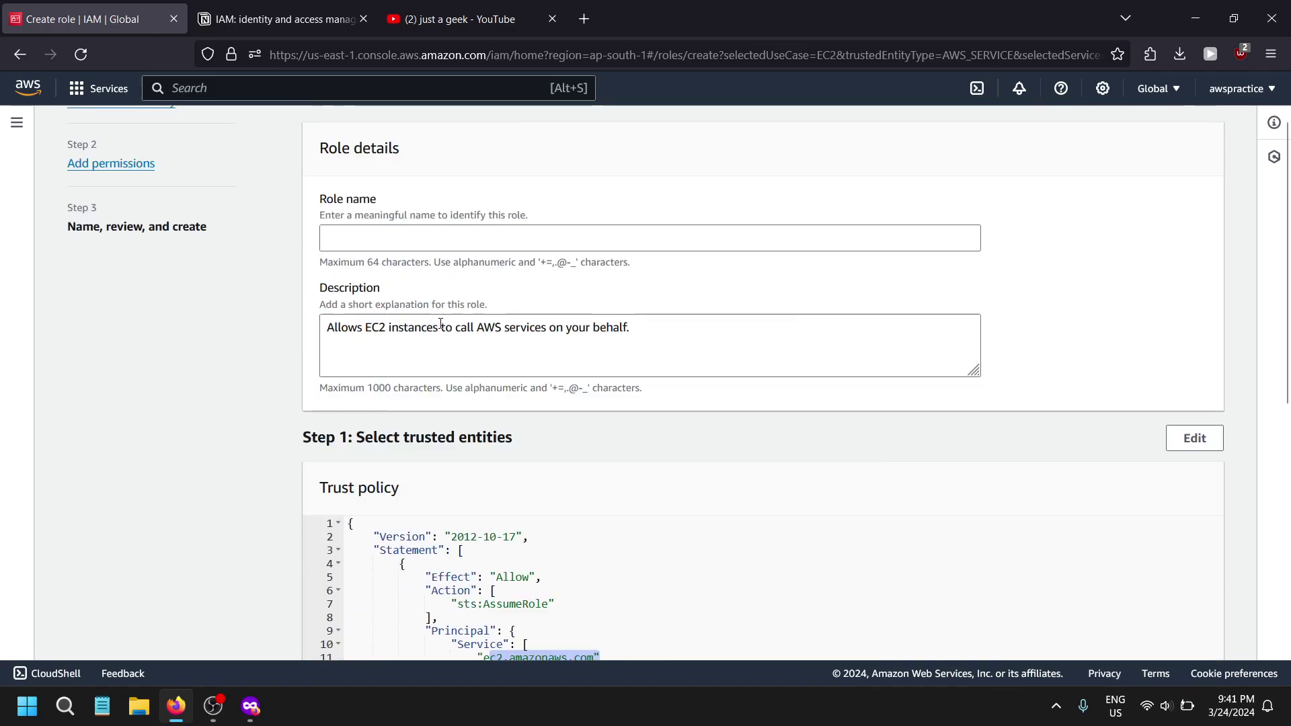
# - Name the role 'test12' and create it
pyautogui.click(437, 320)
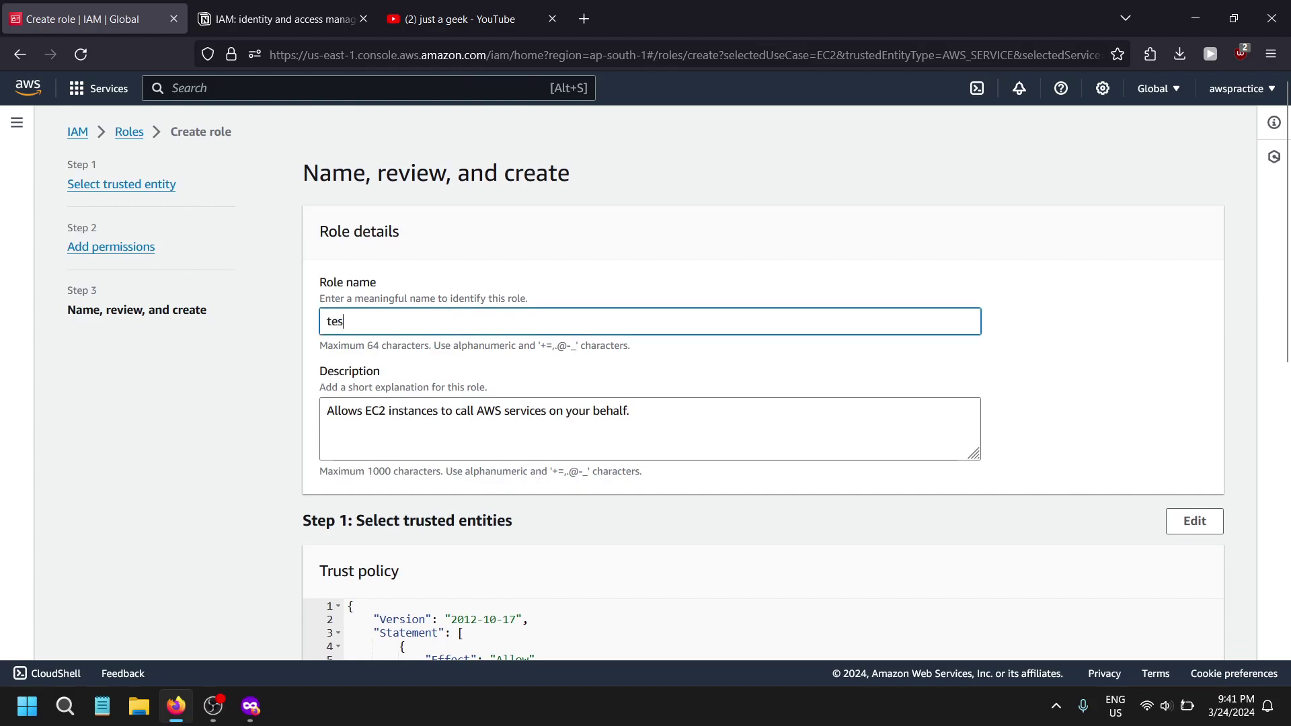
pyautogui.write('test12')
pyautogui.scroll(-10, 519, 437)
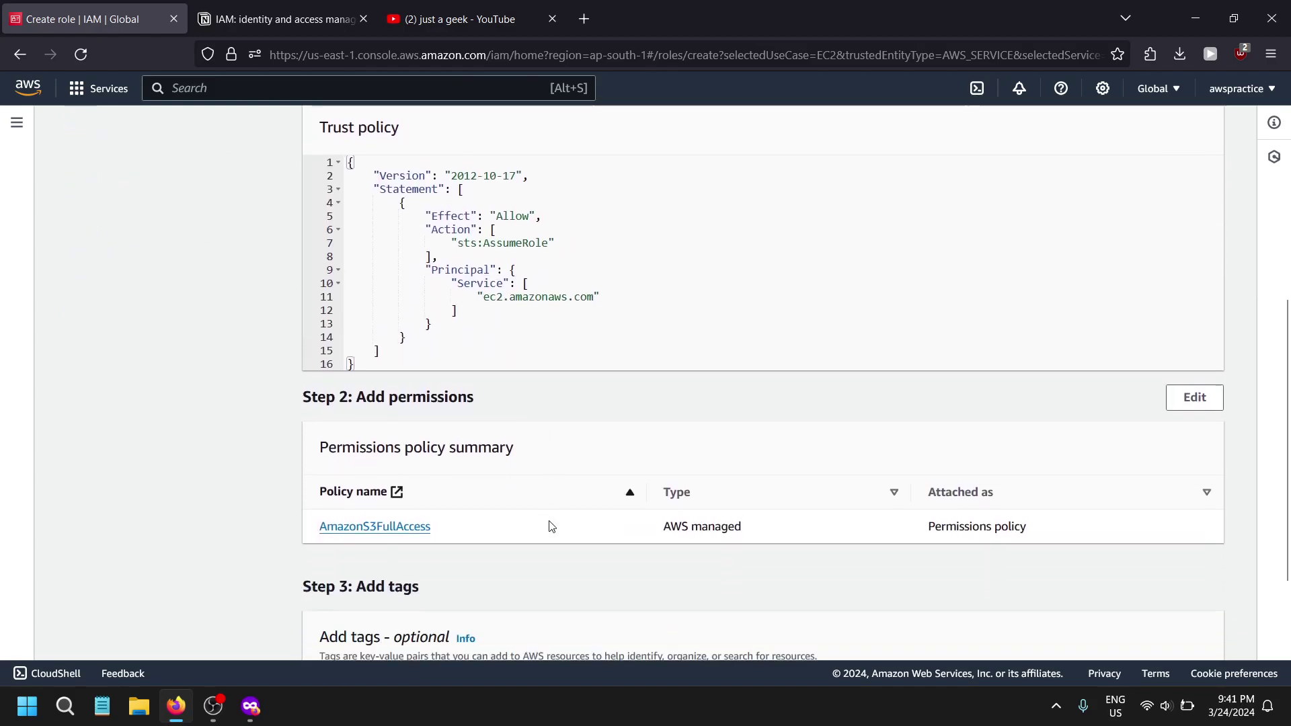
pyautogui.click(1128, 628)
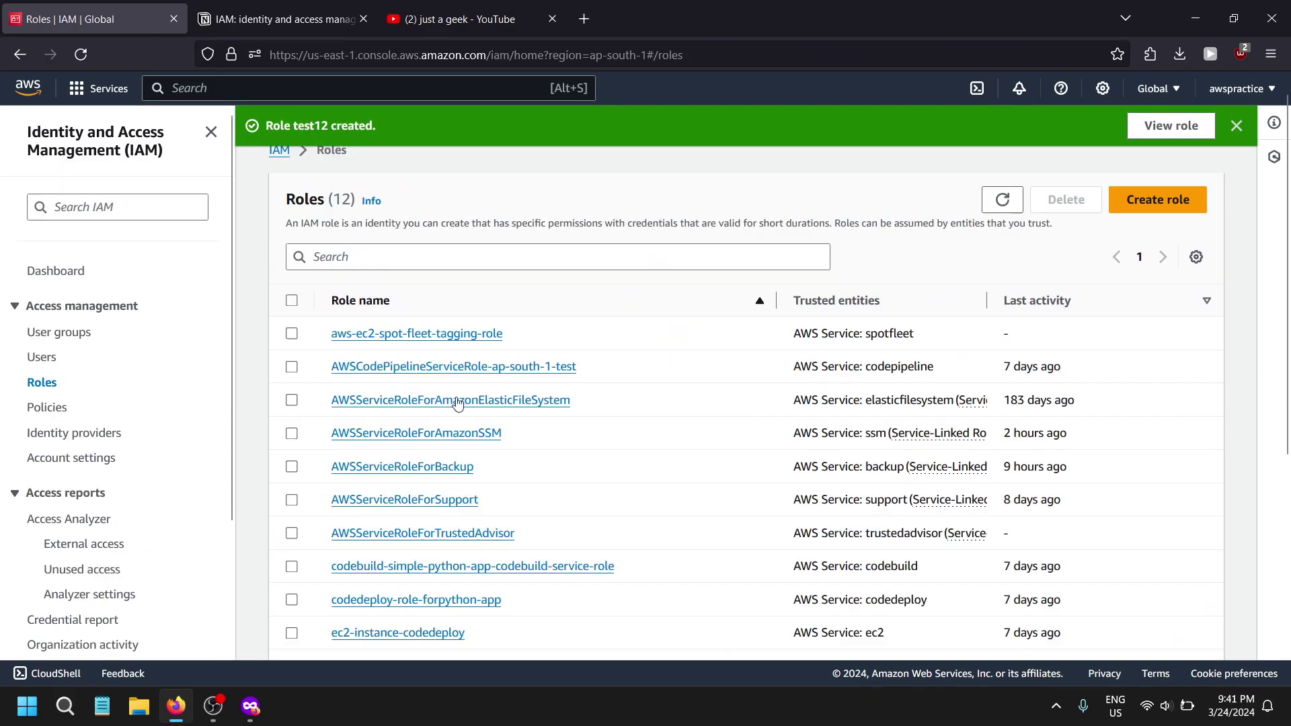
# - Open the test12 role and inspect its instance profile ARN
pyautogui.scroll(-1, 396, 483)
pyautogui.scroll(-3, 396, 484)
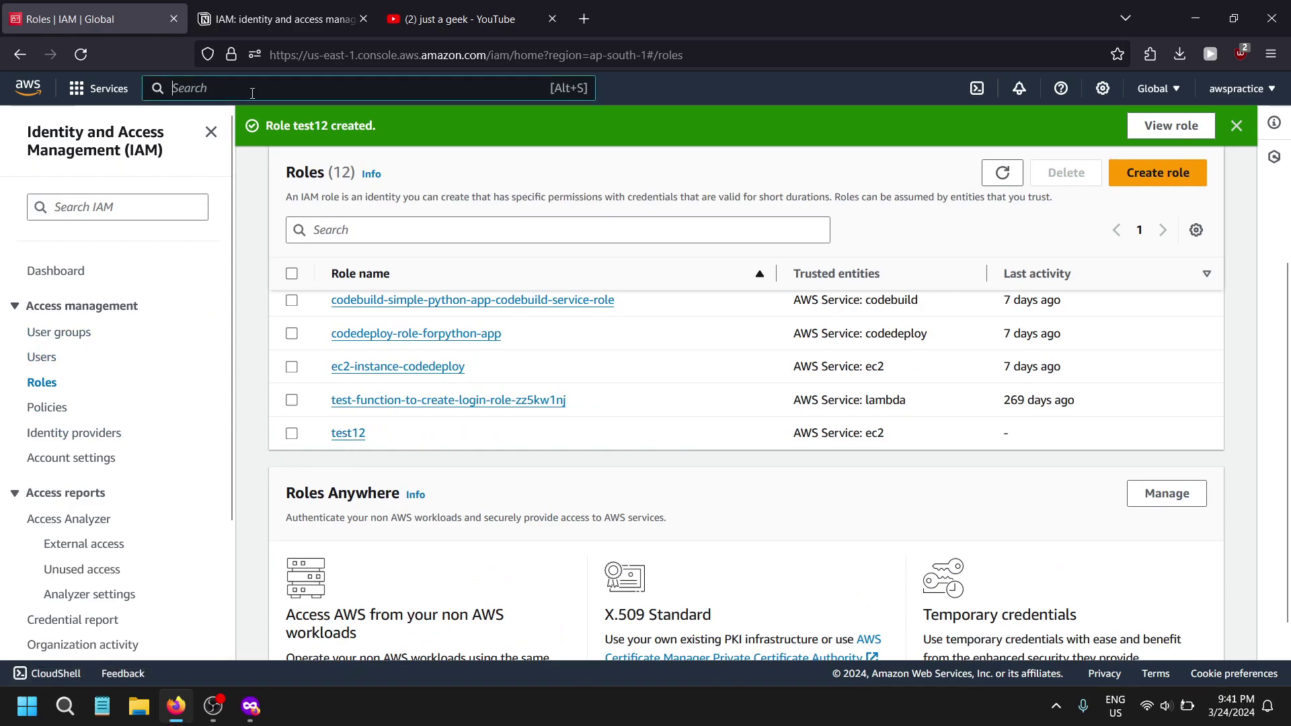
pyautogui.write('ec2')
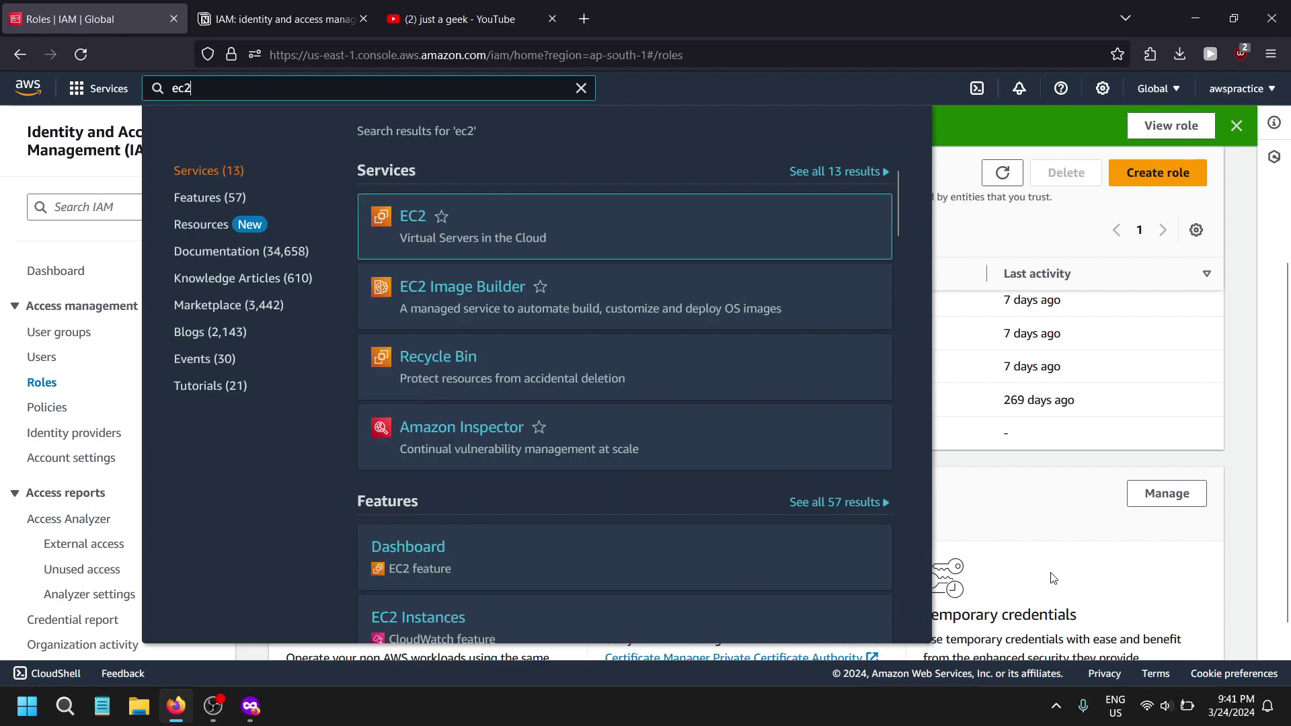
pyautogui.click(1043, 529)
pyautogui.click(340, 433)
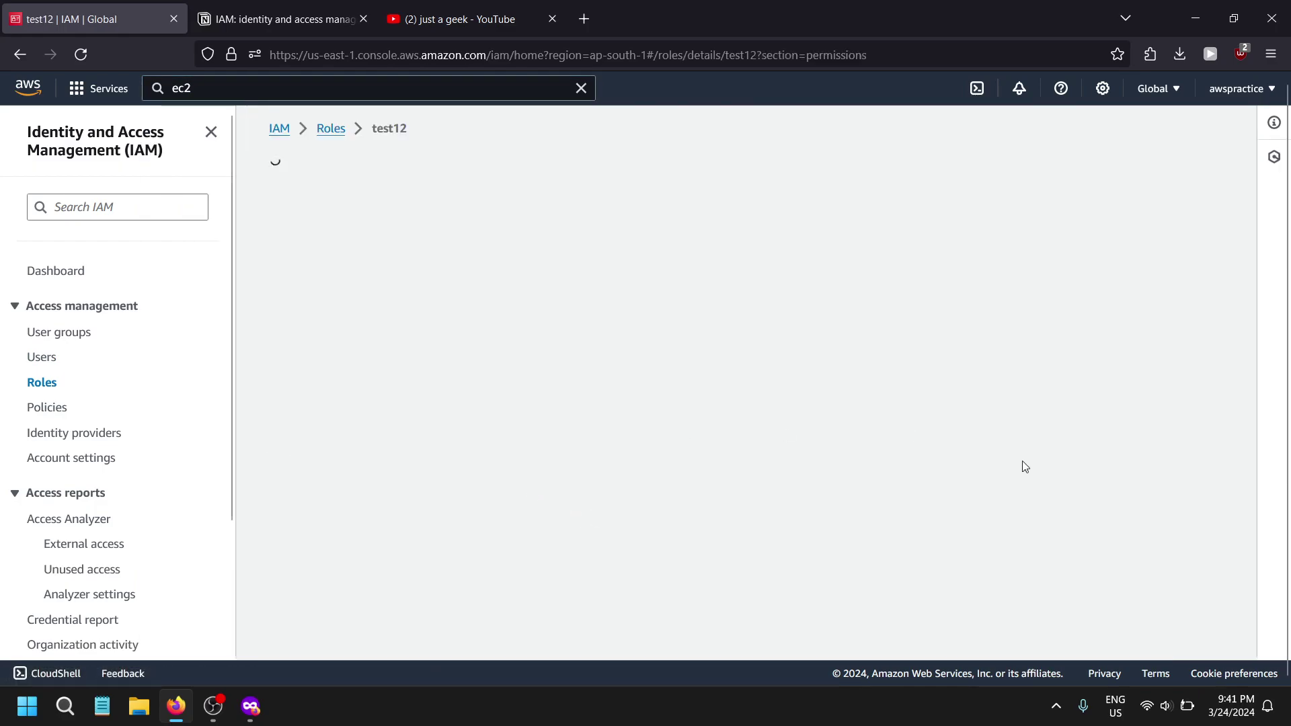
pyautogui.moveTo(1085, 322); pyautogui.dragTo(1064, 349)
# - Search 'ec2' in the console search bar and open the EC2 console
pyautogui.click(358, 83)
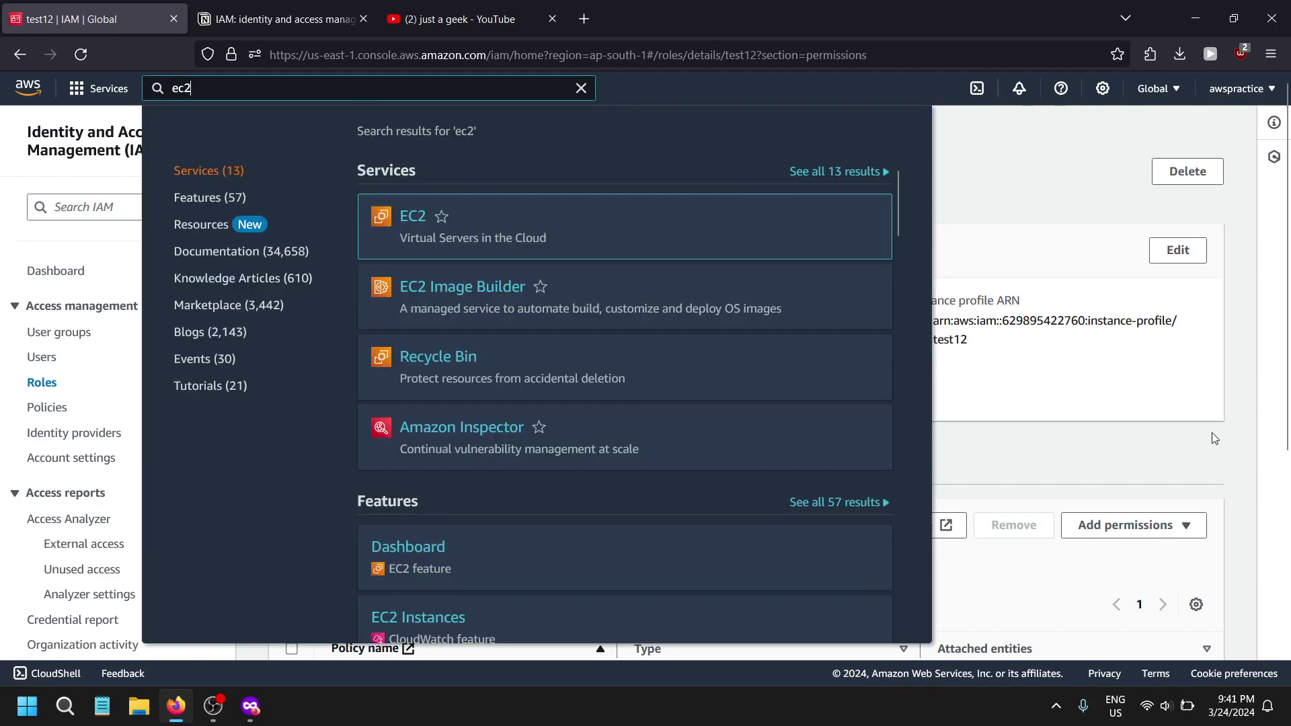
pyautogui.click(1070, 382)
pyautogui.moveTo(935, 340); pyautogui.dragTo(990, 343)
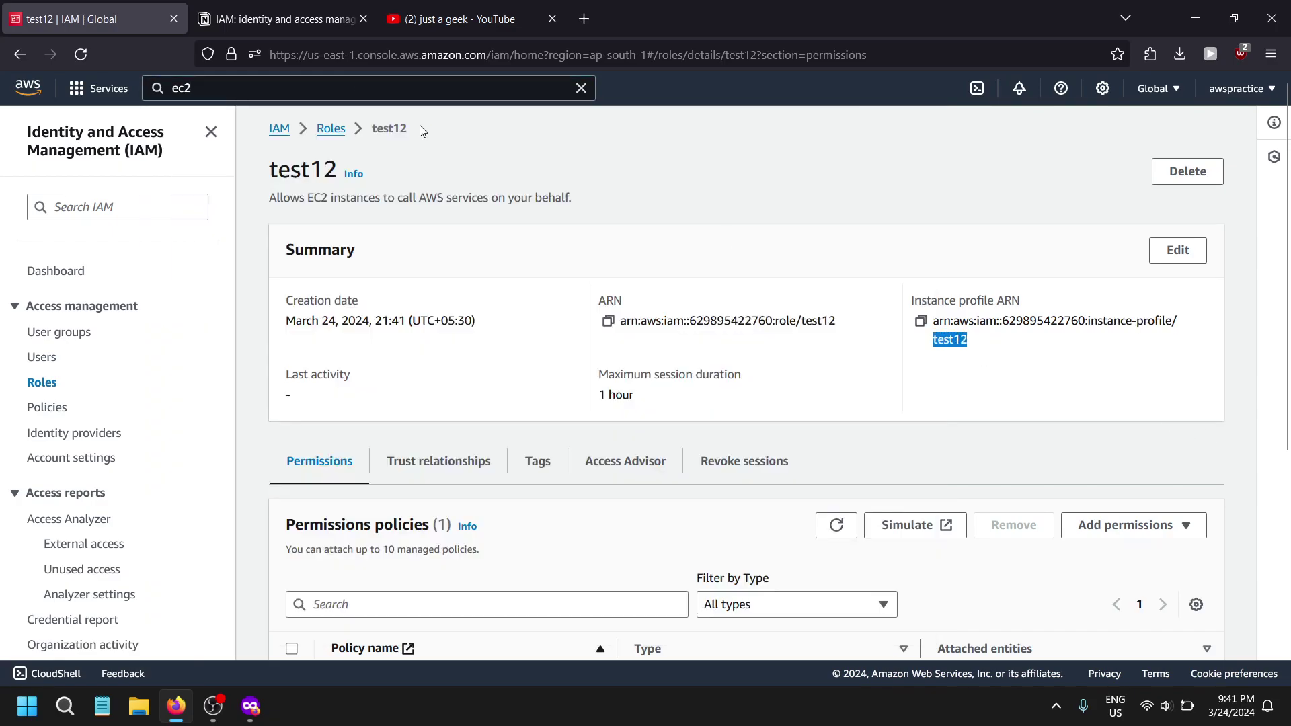
pyautogui.click(197, 86)
pyautogui.click(401, 217)
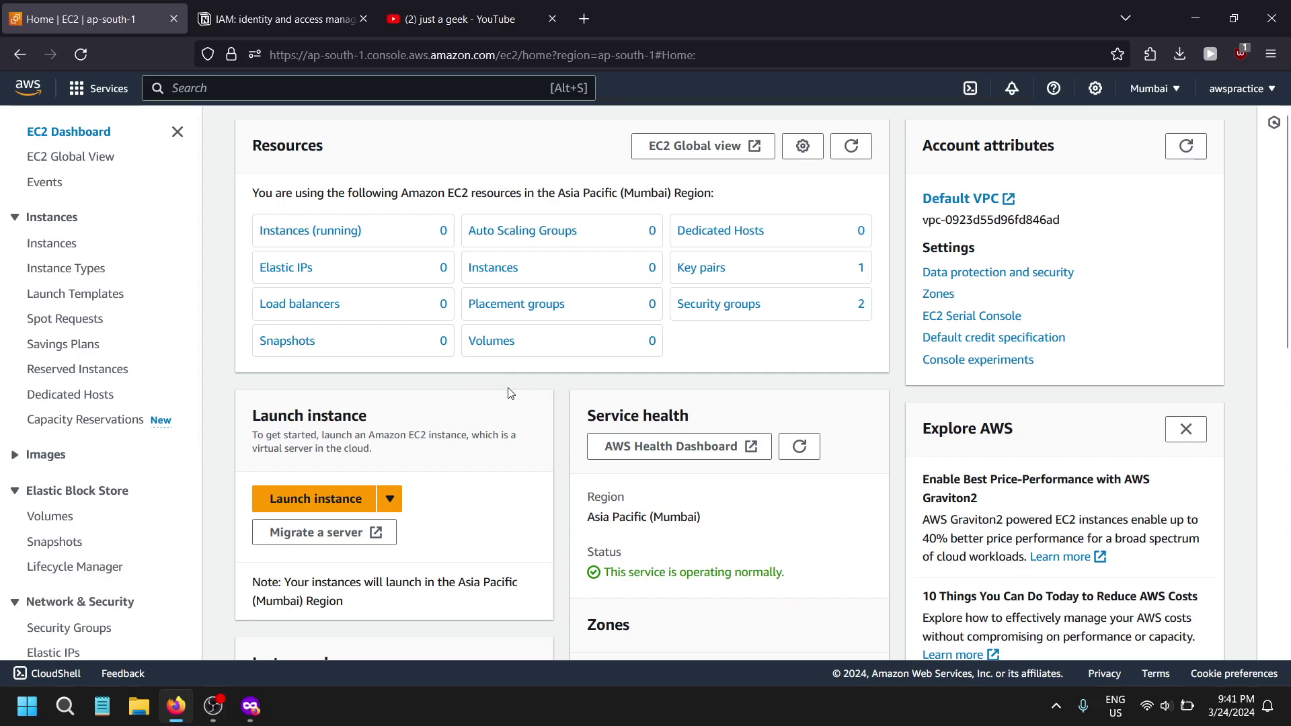
pyautogui.click(306, 21)
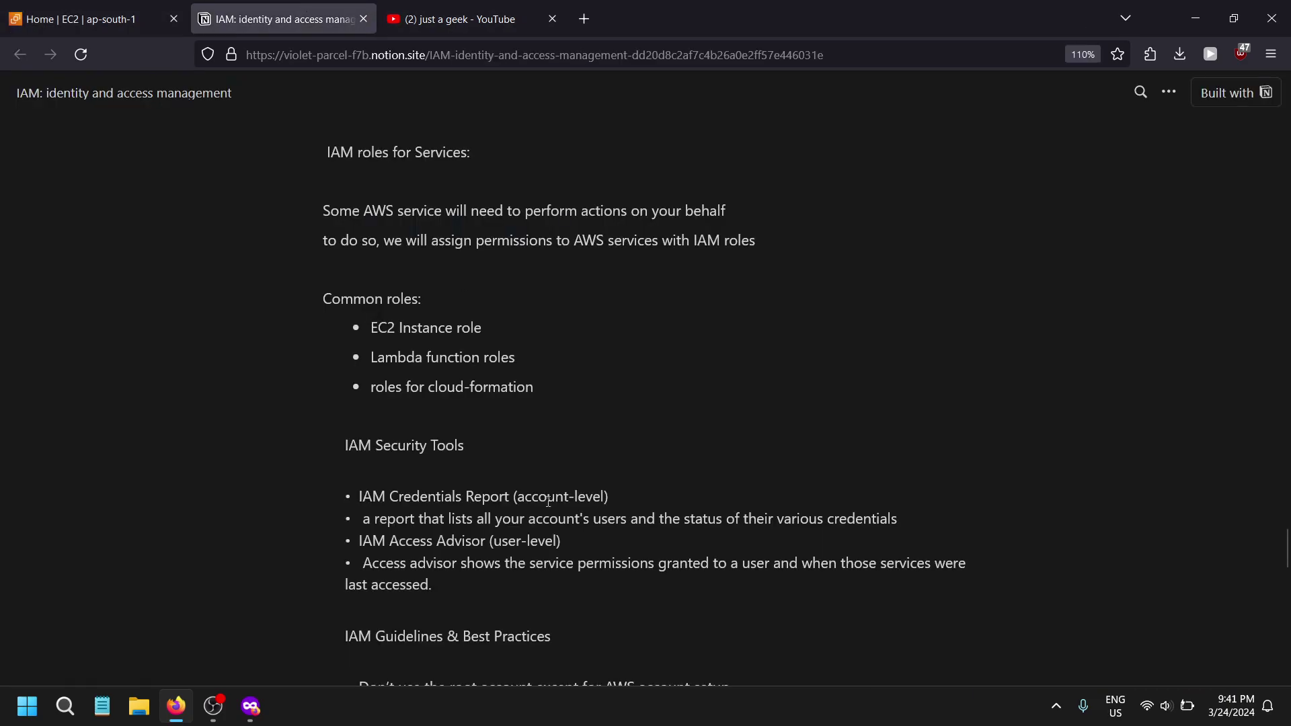
pyautogui.scroll(-10, 548, 492)
pyautogui.scroll(-3, 551, 489)
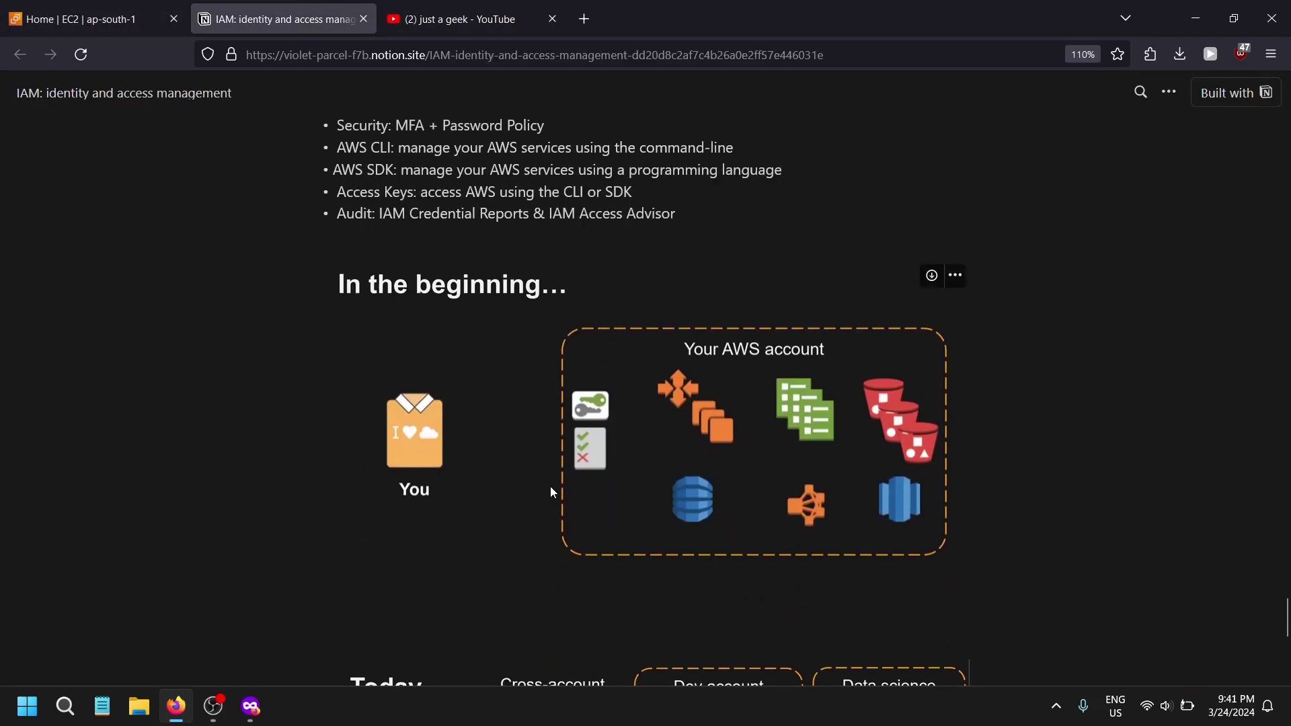
pyautogui.scroll(10, 554, 487)
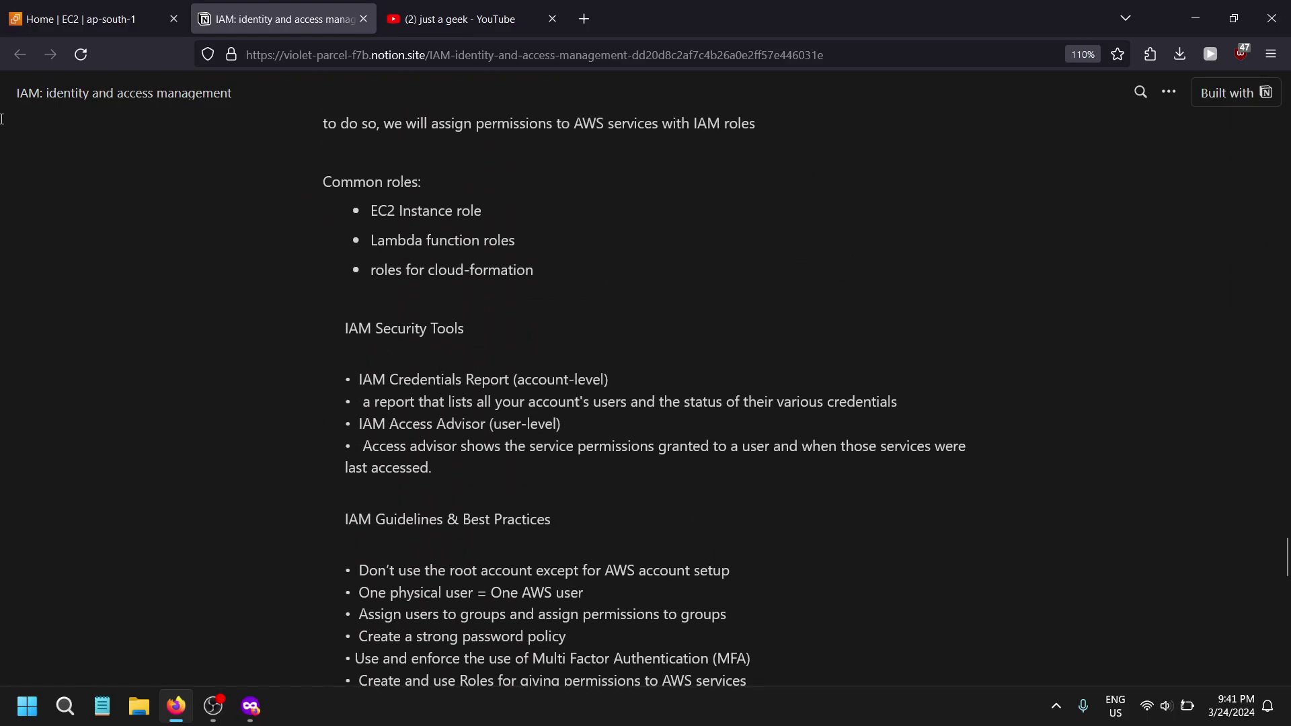
pyautogui.click(87, 19)
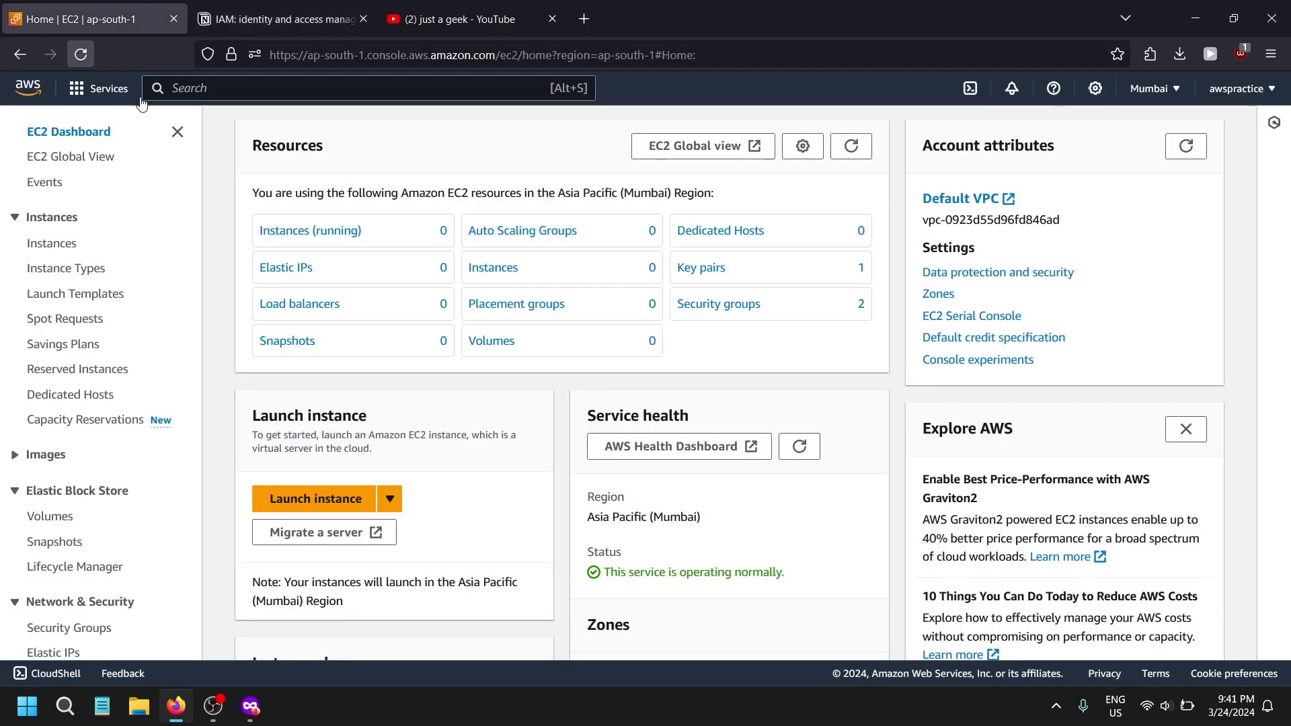
# - Start launching a new instance with the Ubuntu machine image
pyautogui.click(376, 232)
pyautogui.click(1183, 126)
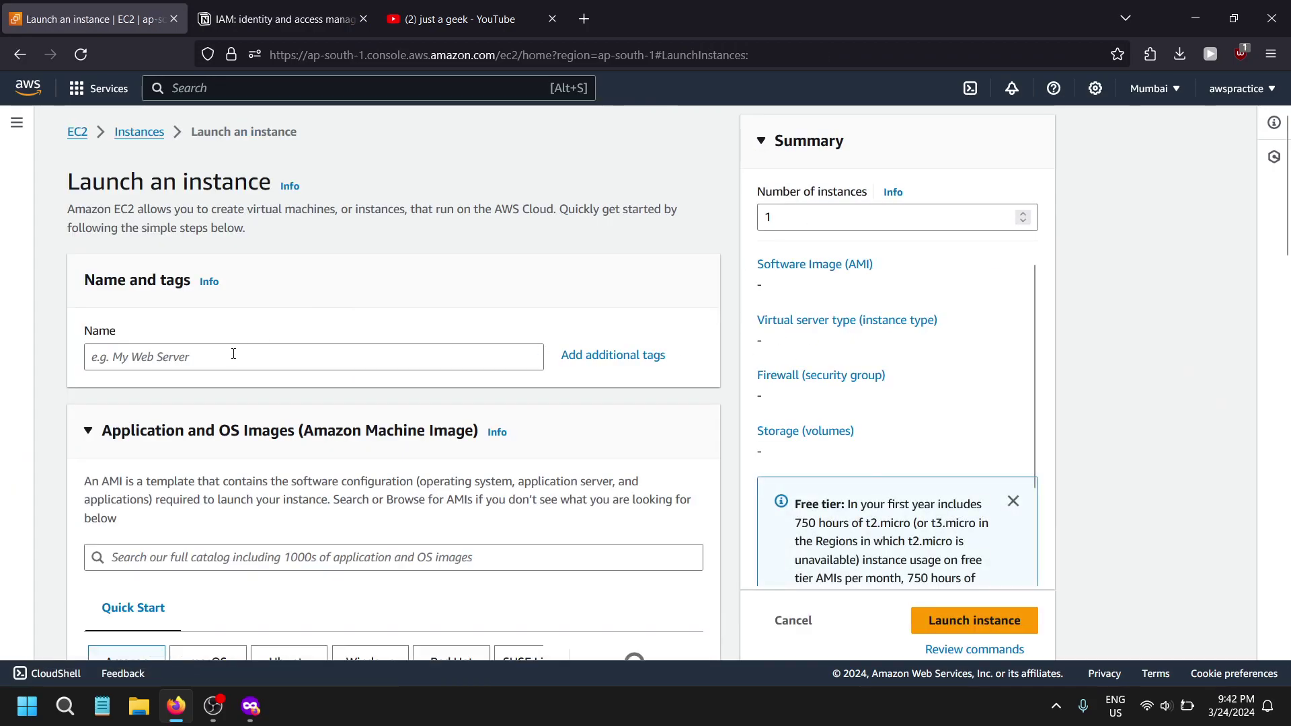
pyautogui.click(231, 355)
pyautogui.scroll(-5, 250, 408)
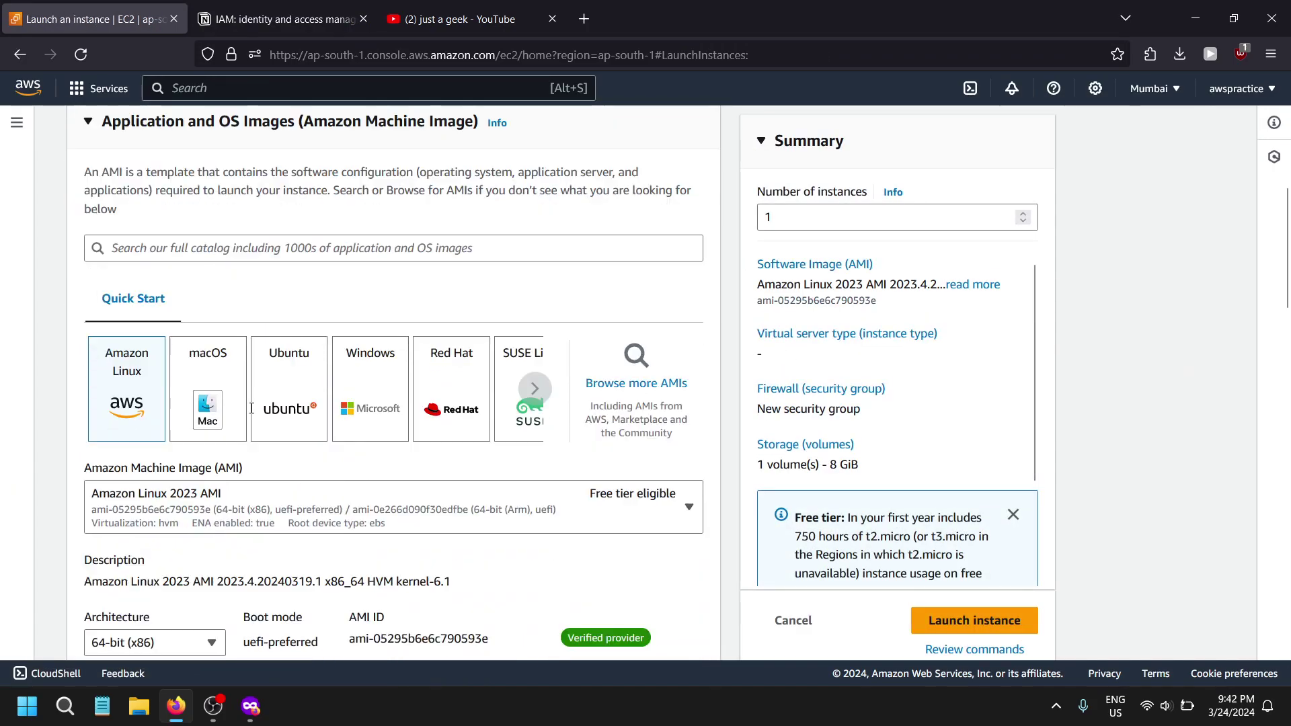
pyautogui.scroll(-2, 251, 408)
pyautogui.click(509, 484)
pyautogui.press('Escape')
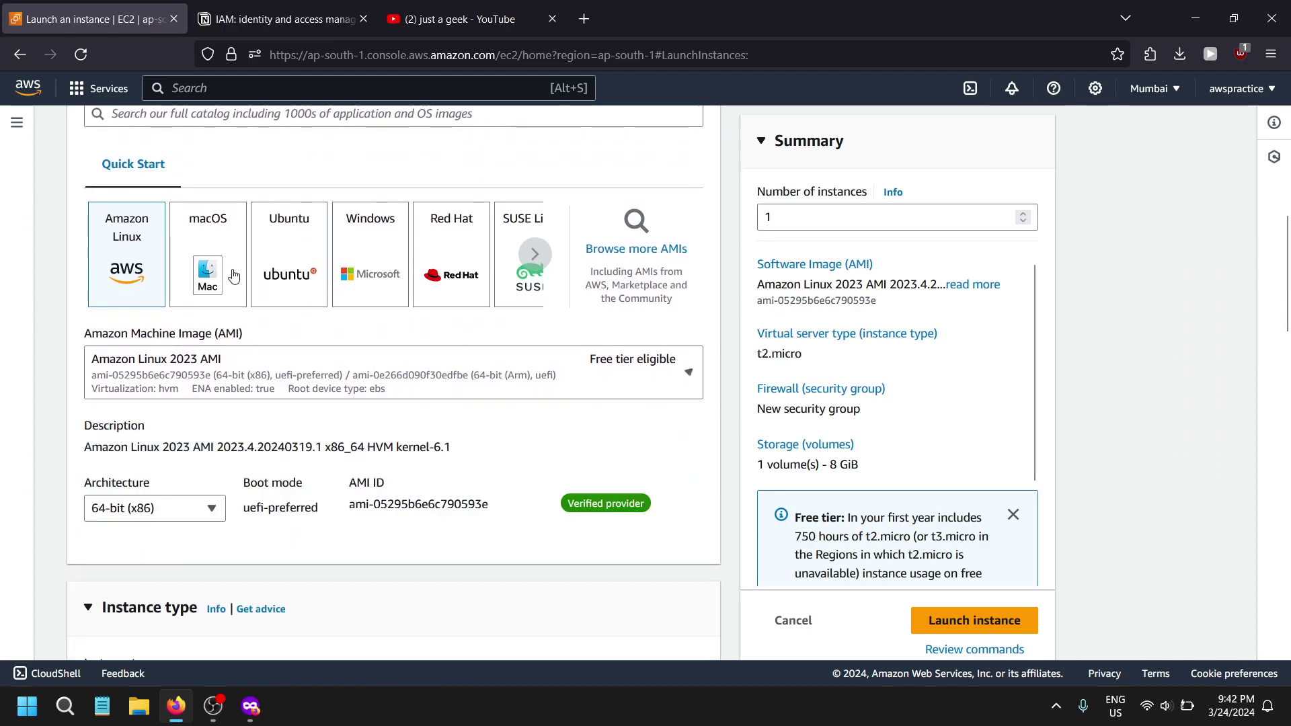
pyautogui.click(233, 276)
pyautogui.click(282, 265)
pyautogui.scroll(-10, 222, 357)
pyautogui.scroll(2, 232, 323)
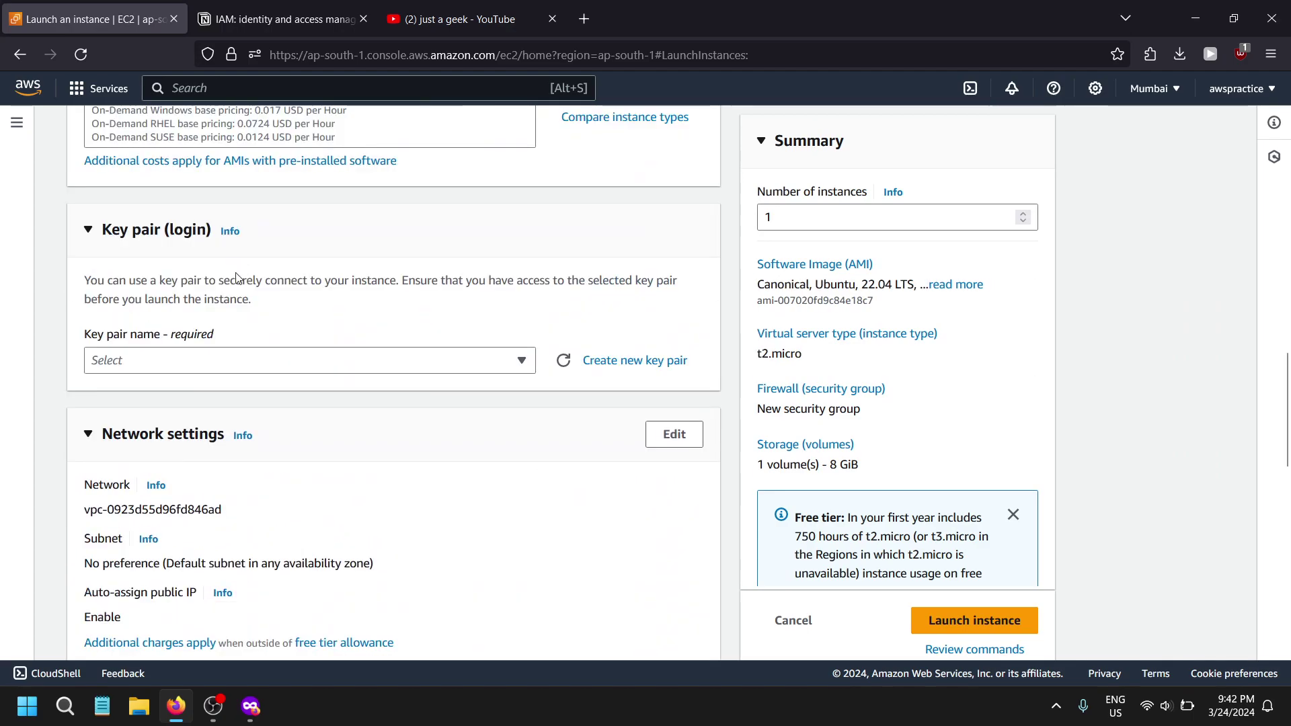
# - Select the existing key pair for the instance
pyautogui.click(242, 361)
pyautogui.click(222, 438)
pyautogui.scroll(-5, 409, 452)
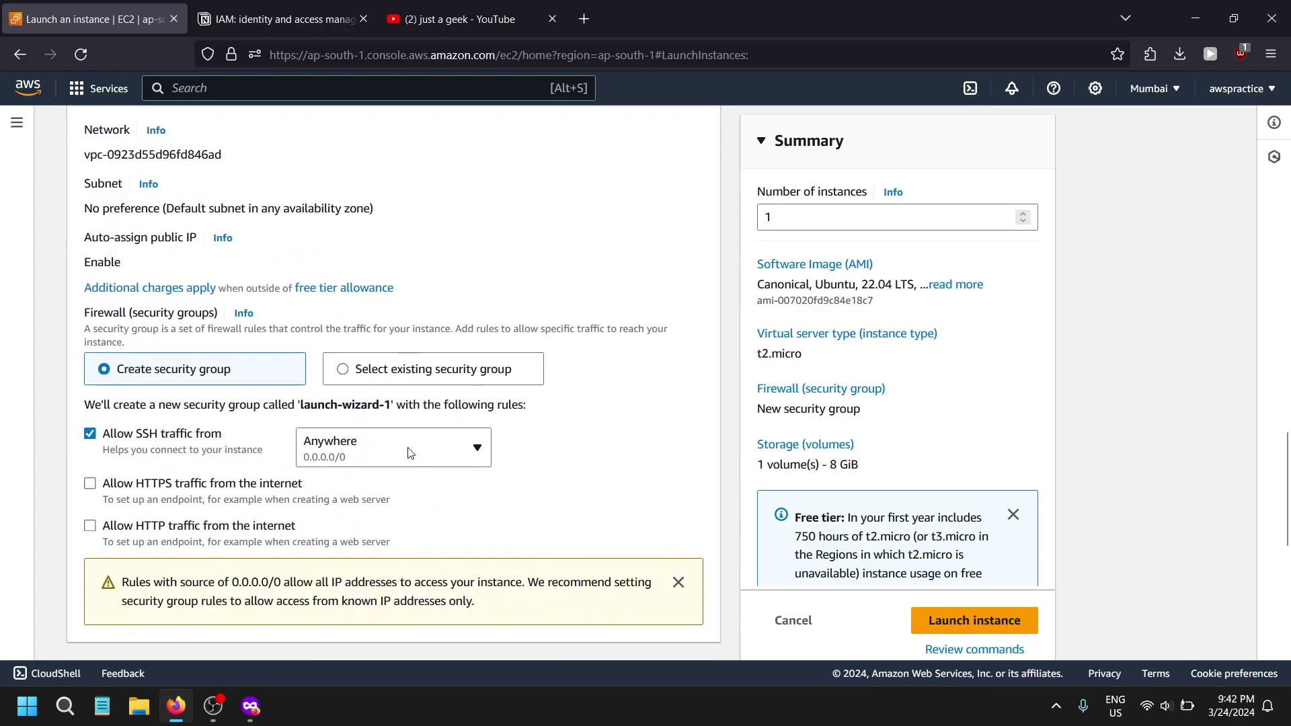
pyautogui.scroll(-7, 408, 452)
# - Under Advanced details, set the IAM instance profile to test12
pyautogui.click(176, 605)
pyautogui.scroll(-4, 30, 422)
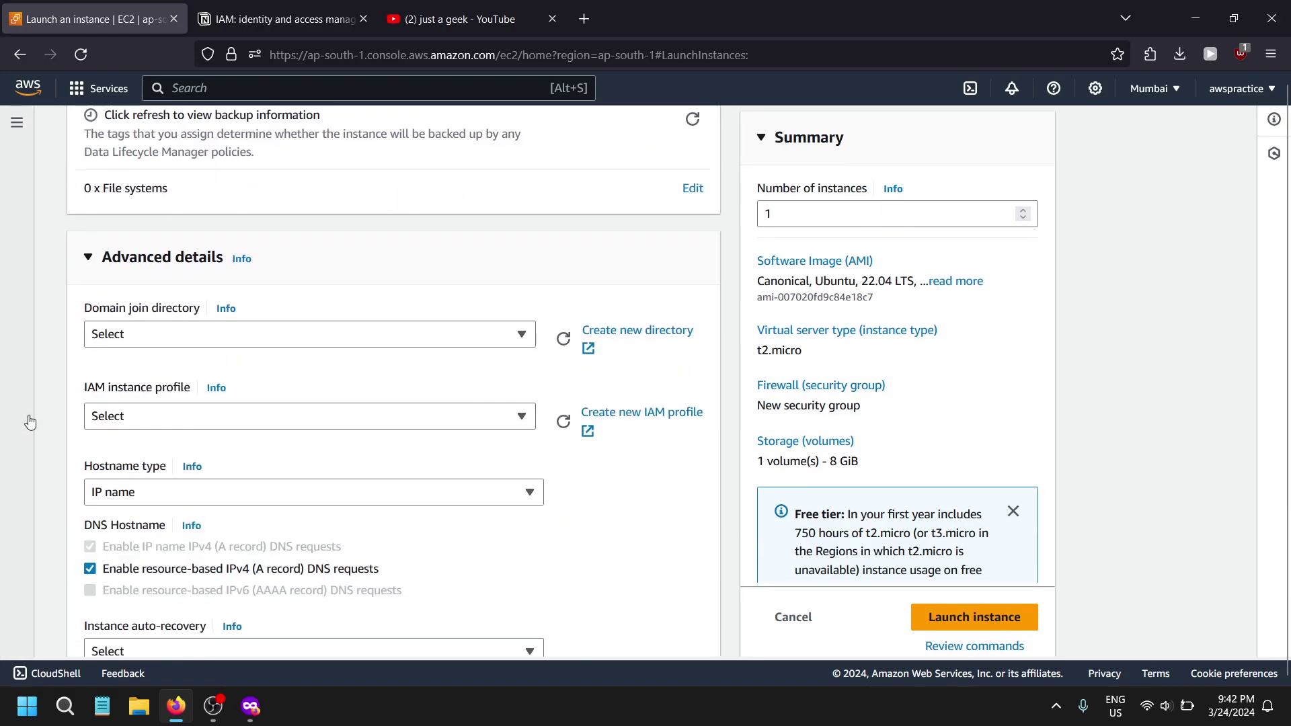
pyautogui.scroll(-3, 67, 264)
pyautogui.moveTo(84, 214); pyautogui.dragTo(182, 214)
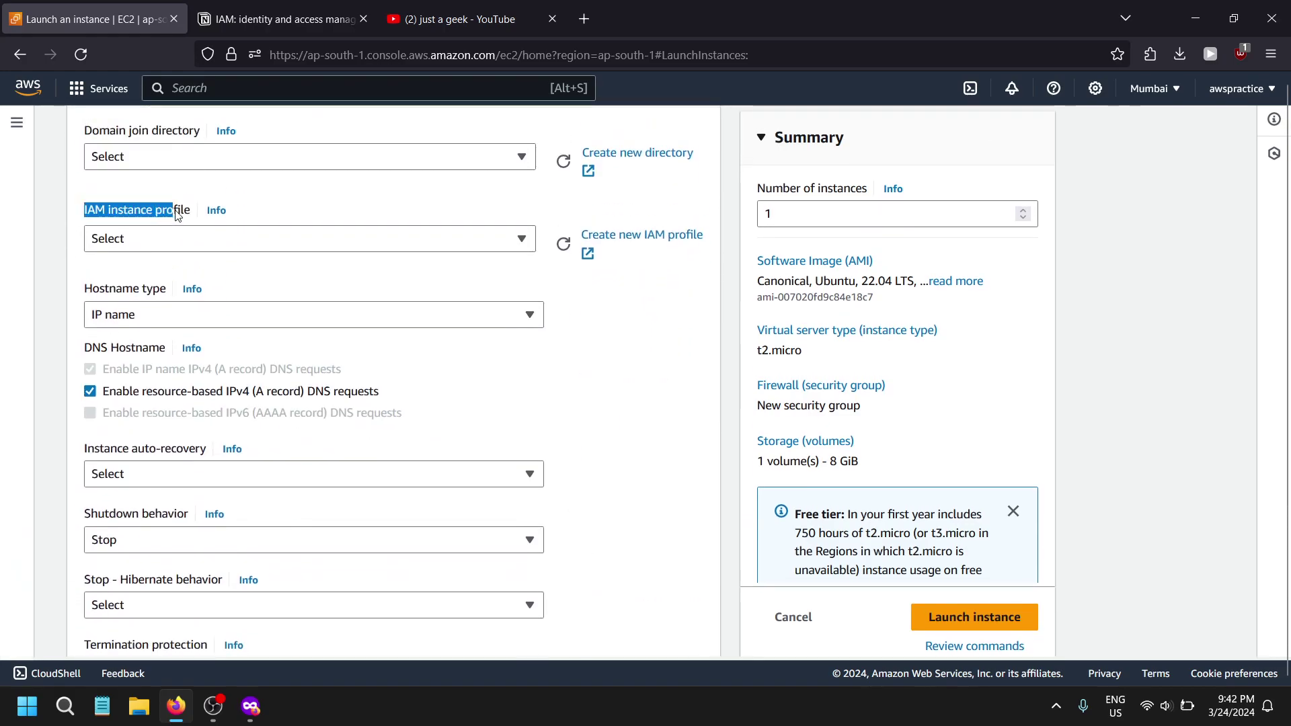
pyautogui.click(165, 246)
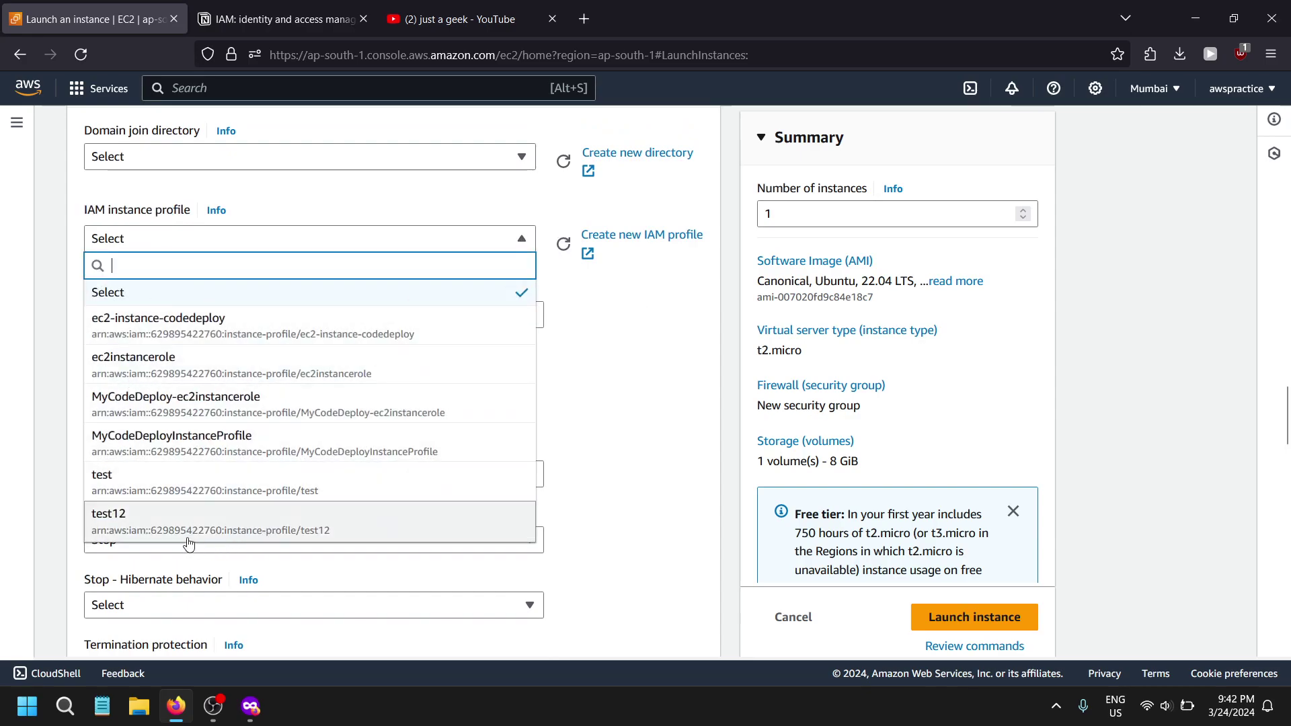
pyautogui.click(443, 527)
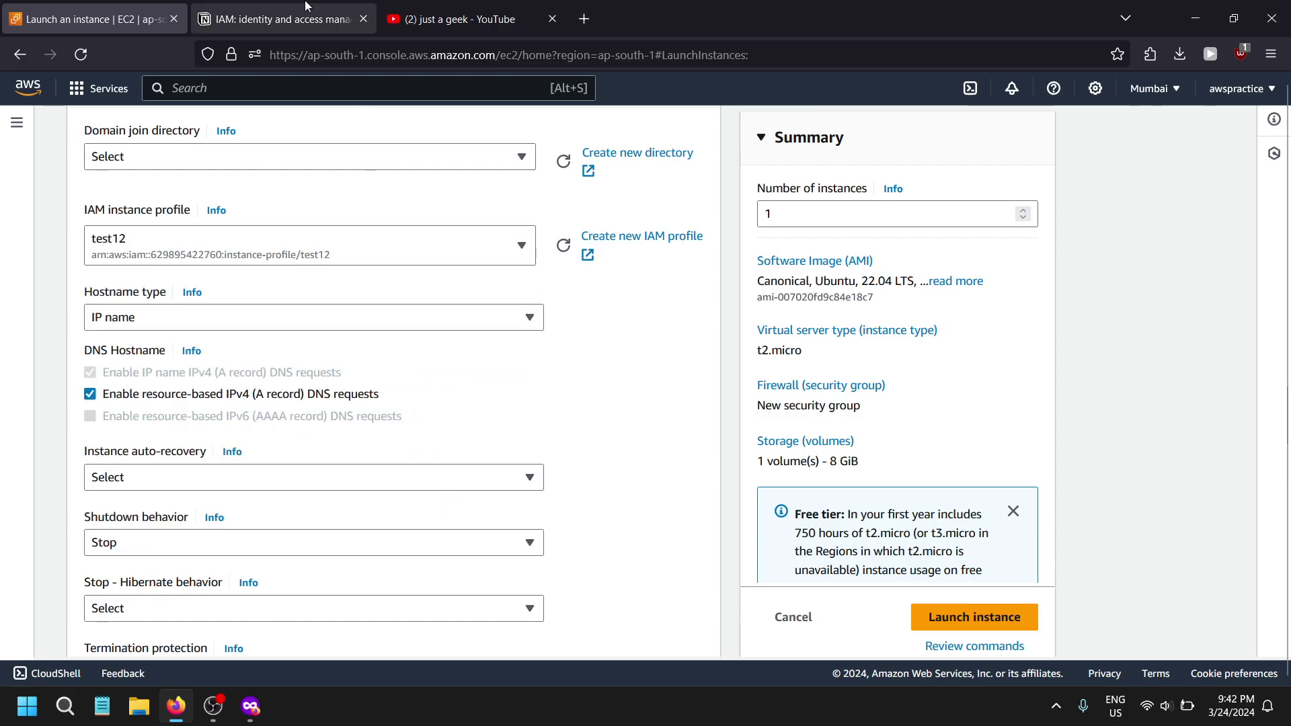
# - Confirm test12 remains the IAM instance profile, then cancel the instance launch
pyautogui.click(282, 19)
pyautogui.click(94, 19)
pyautogui.hotkey('alt', 'Tab')
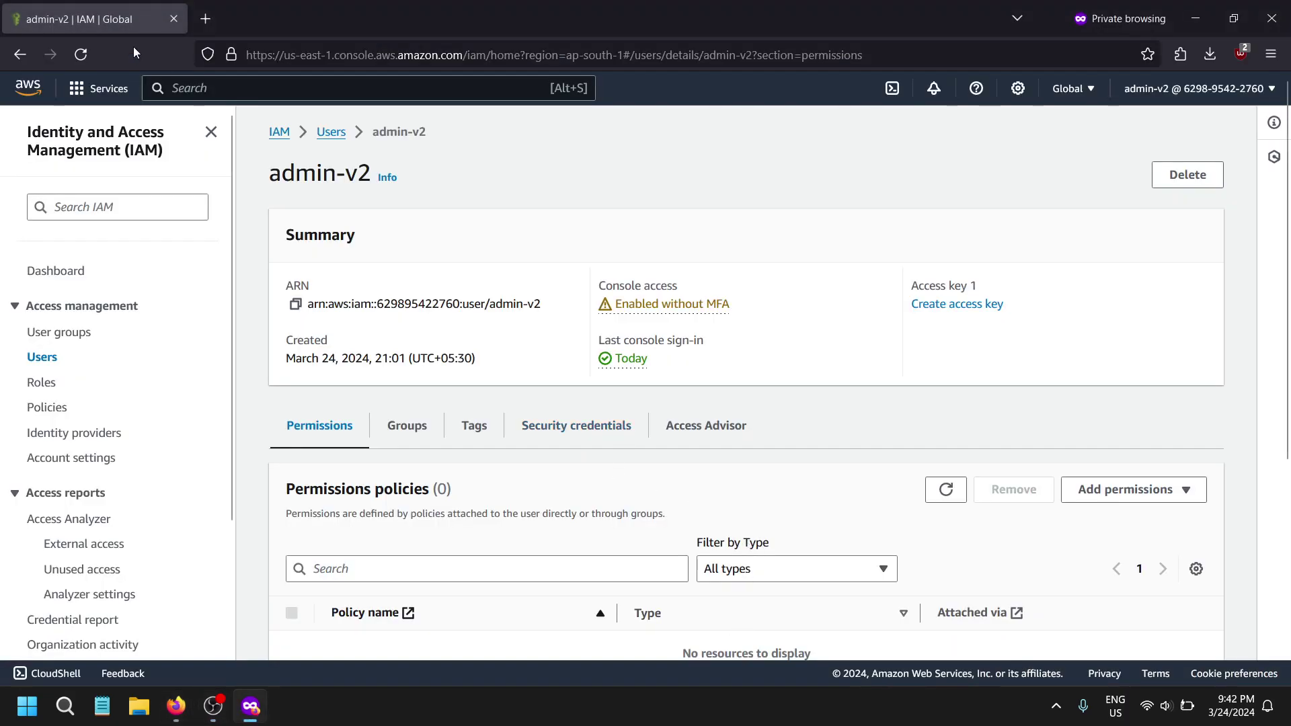
pyautogui.hotkey('alt', 'Tab')
pyautogui.press('Tab')
pyautogui.scroll(6, 397, 307)
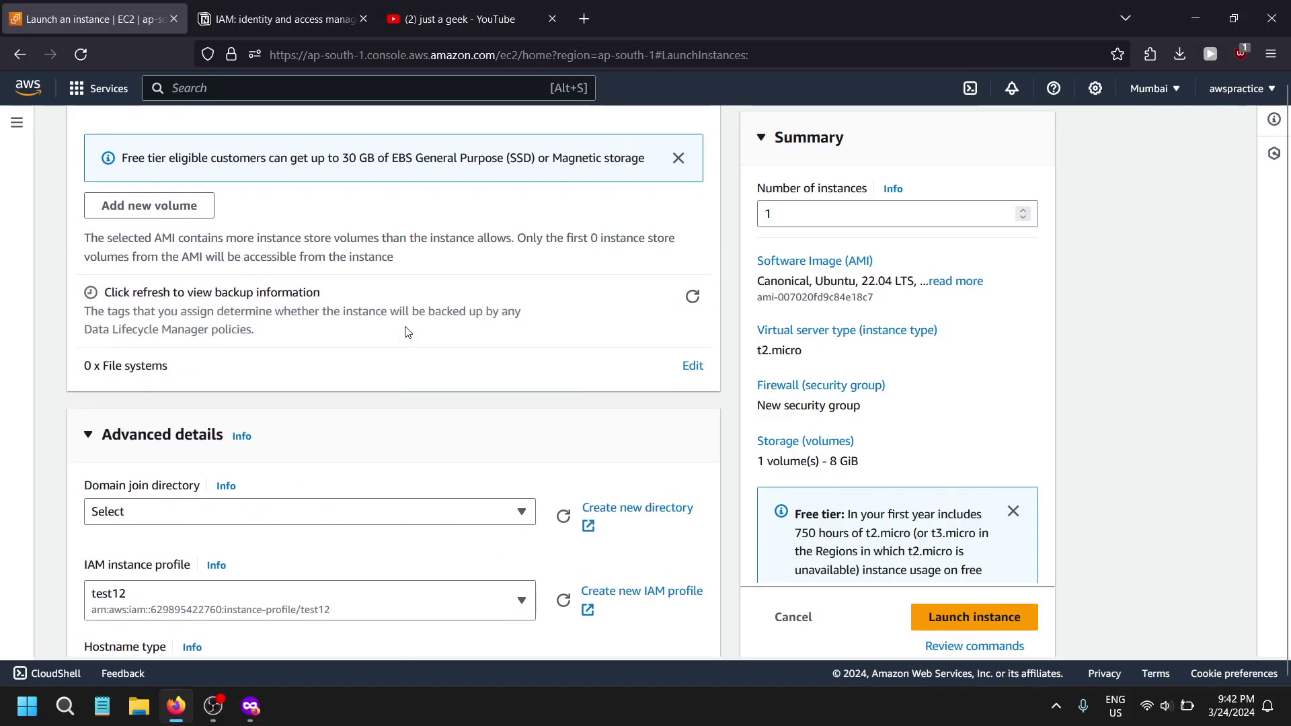
pyautogui.scroll(-2, 545, 461)
pyautogui.scroll(-4, 531, 451)
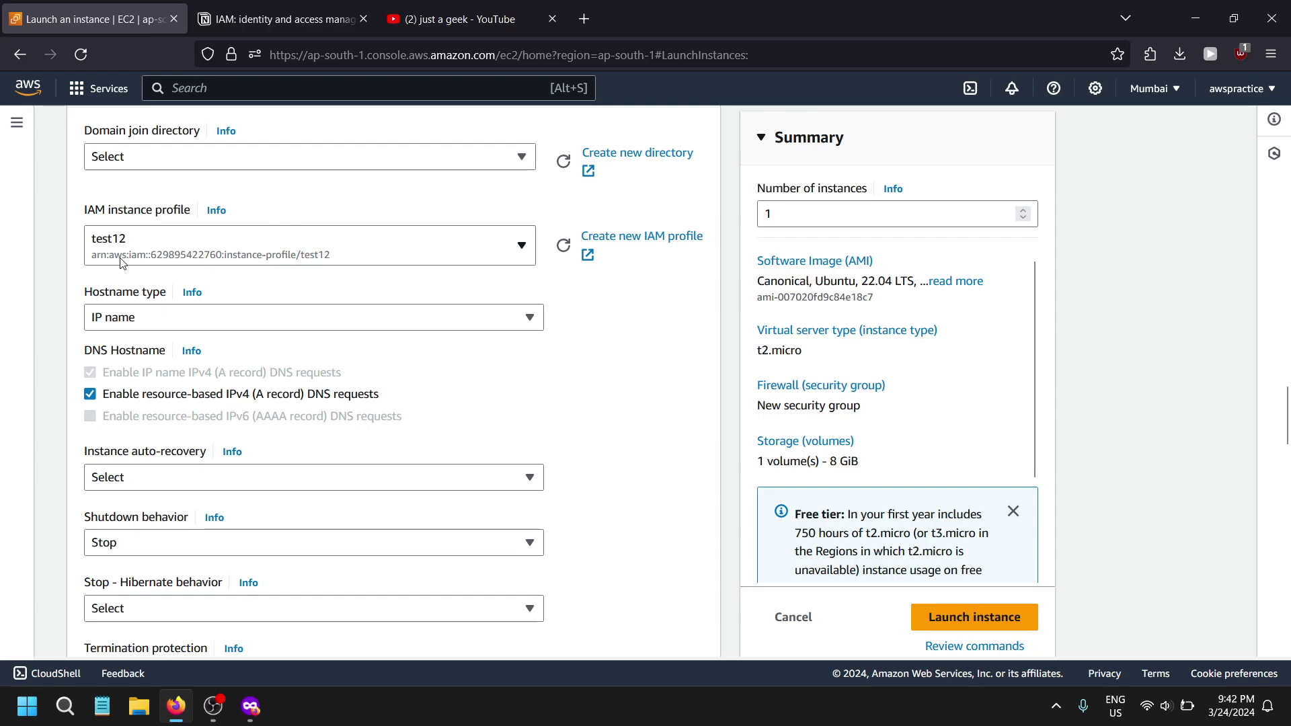
pyautogui.click(94, 261)
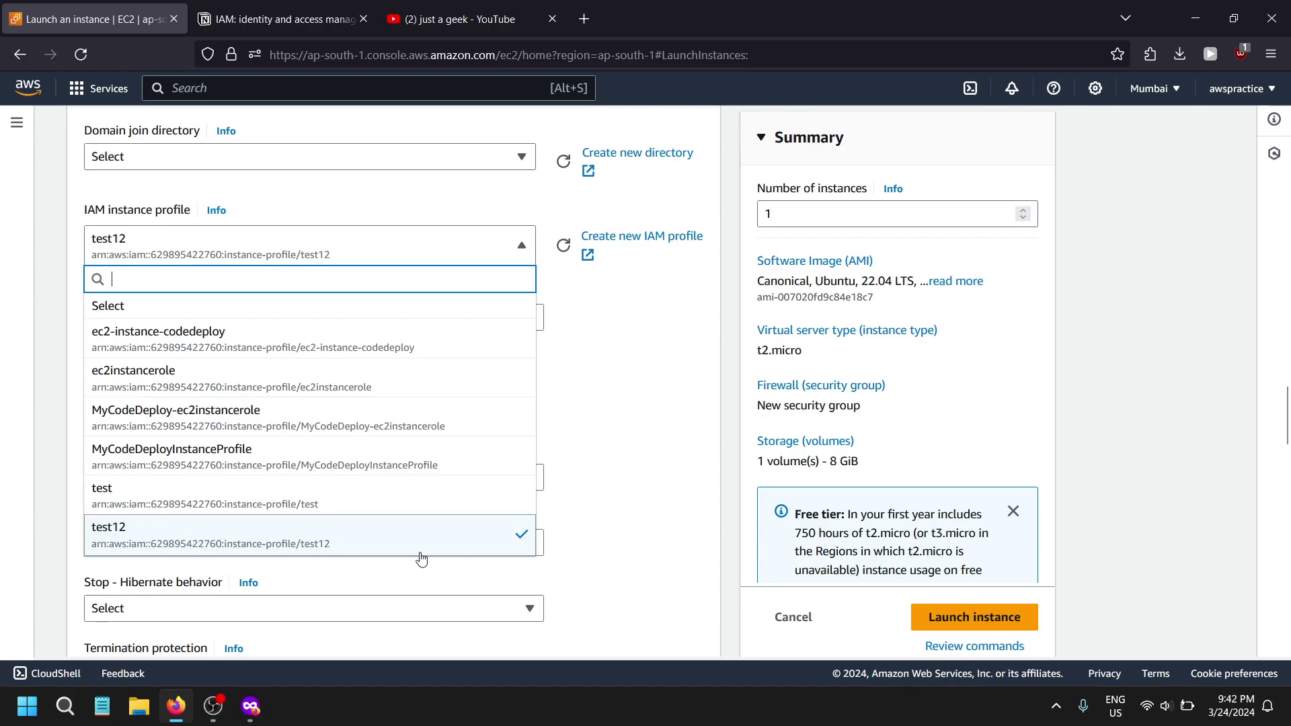
pyautogui.click(576, 425)
pyautogui.scroll(10, 575, 425)
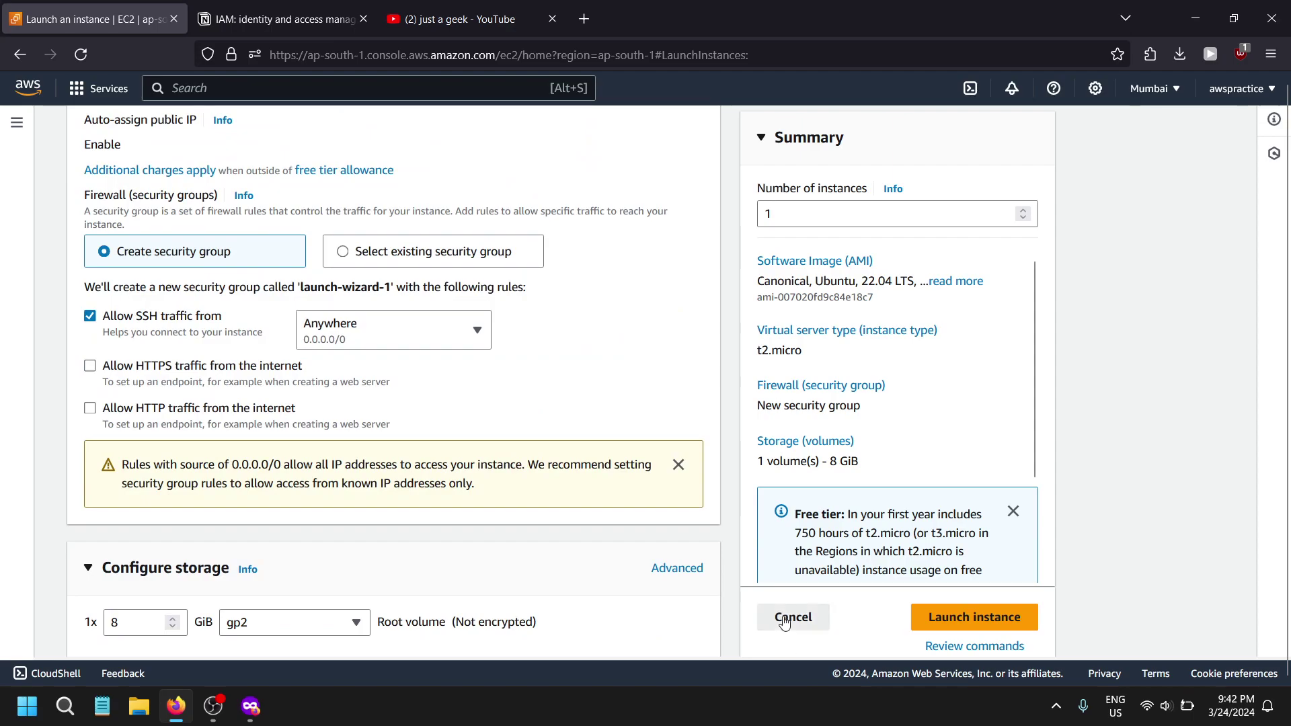
pyautogui.click(791, 616)
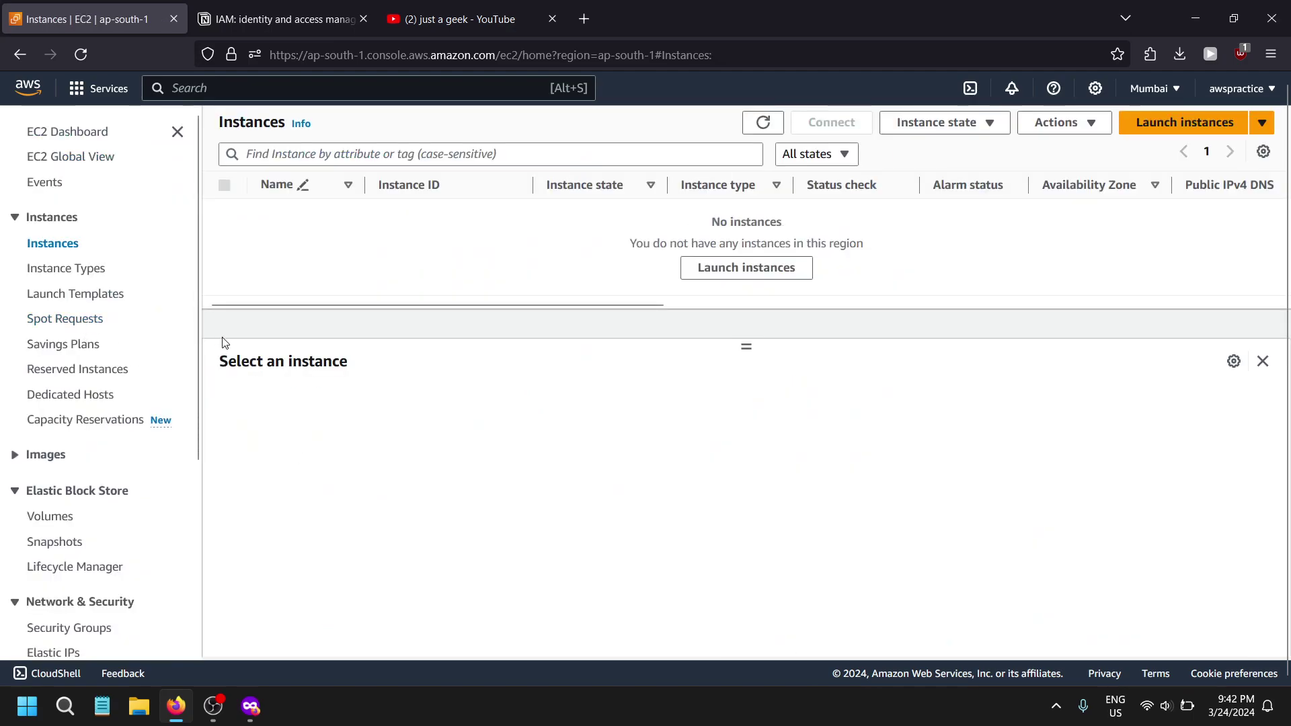
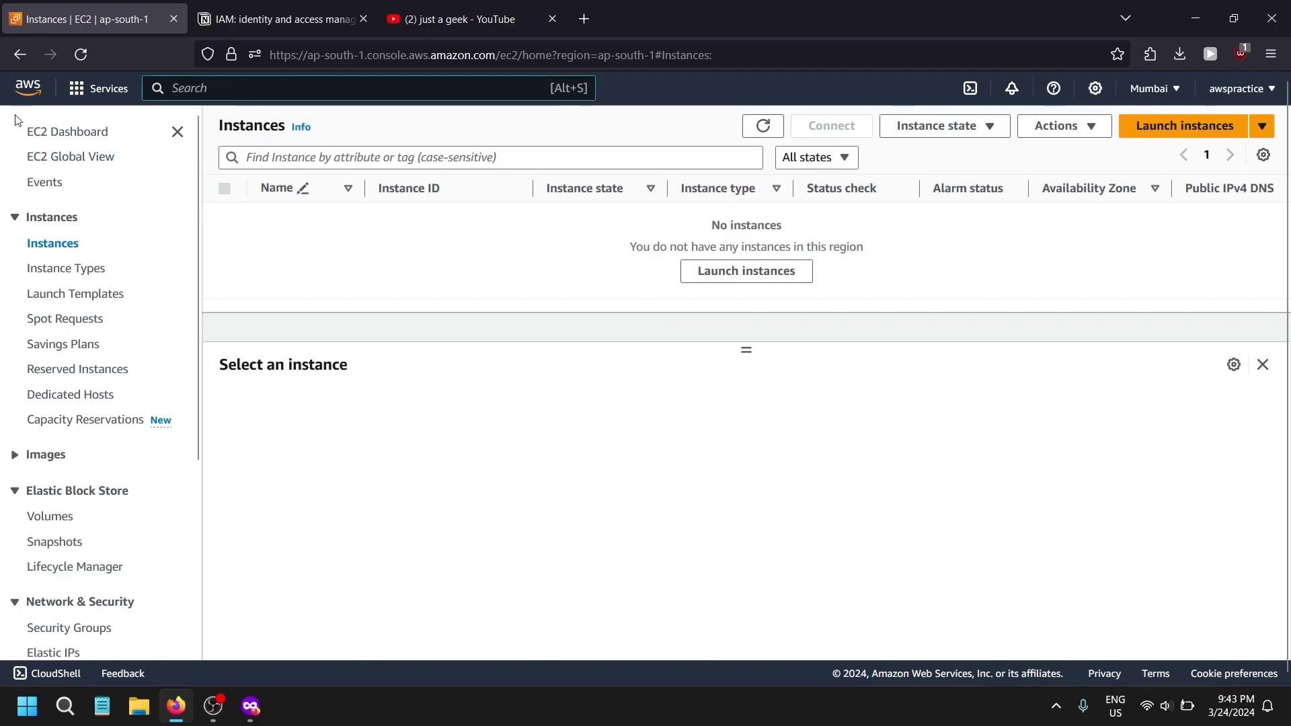
# - Go via Console Home to the IAM Dashboard showing 2 user groups, 1 user, 12 roles and 12 policies
pyautogui.click(28, 88)
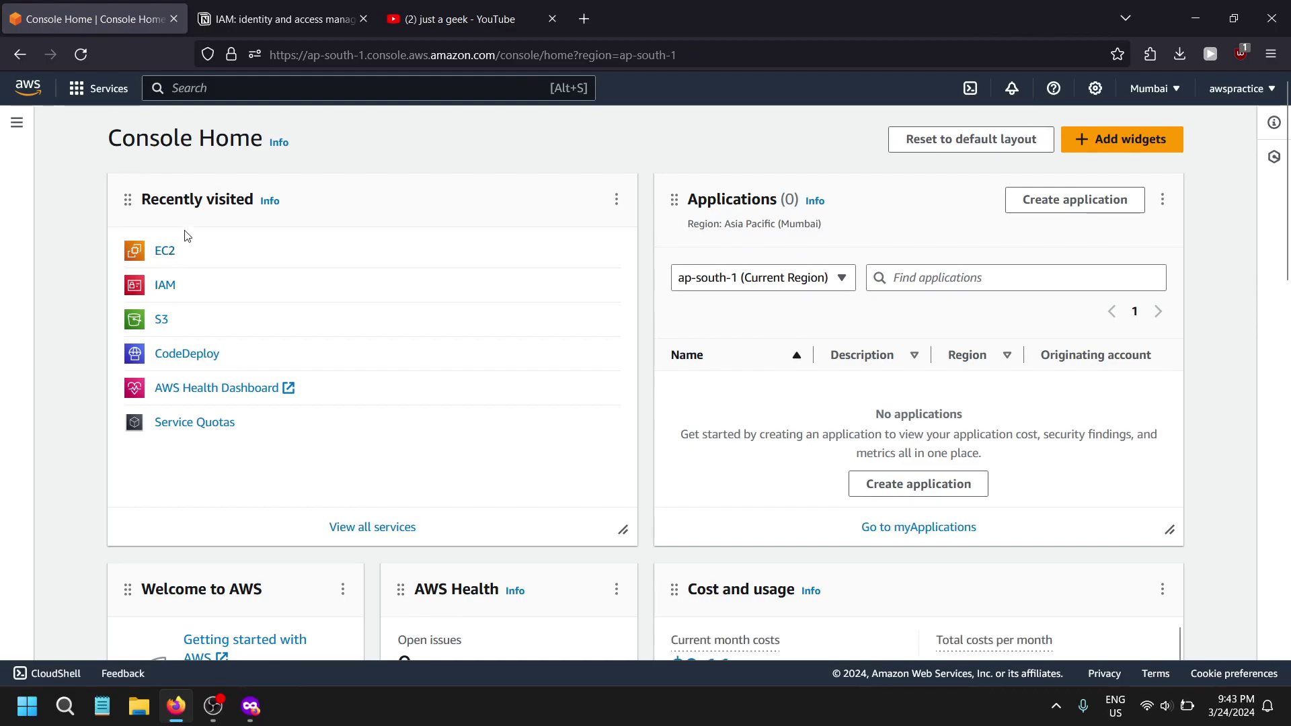
pyautogui.click(165, 286)
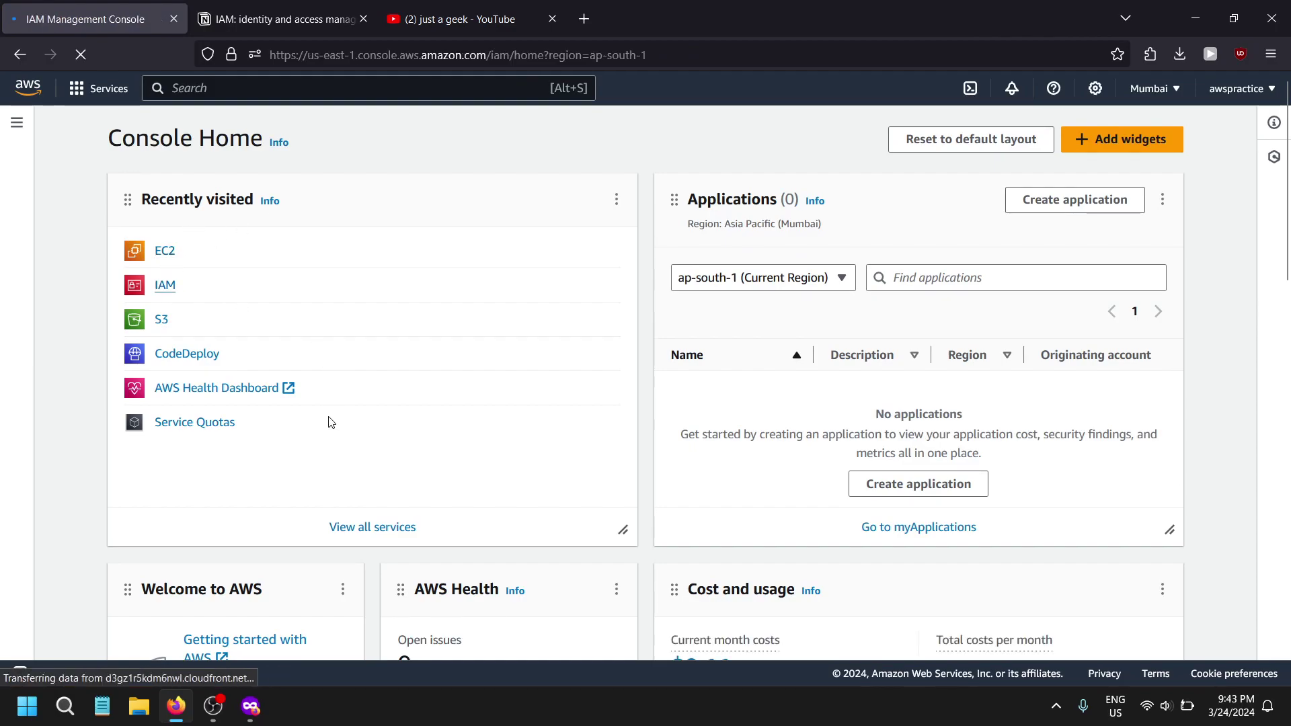
pyautogui.scroll(-3, 39, 478)
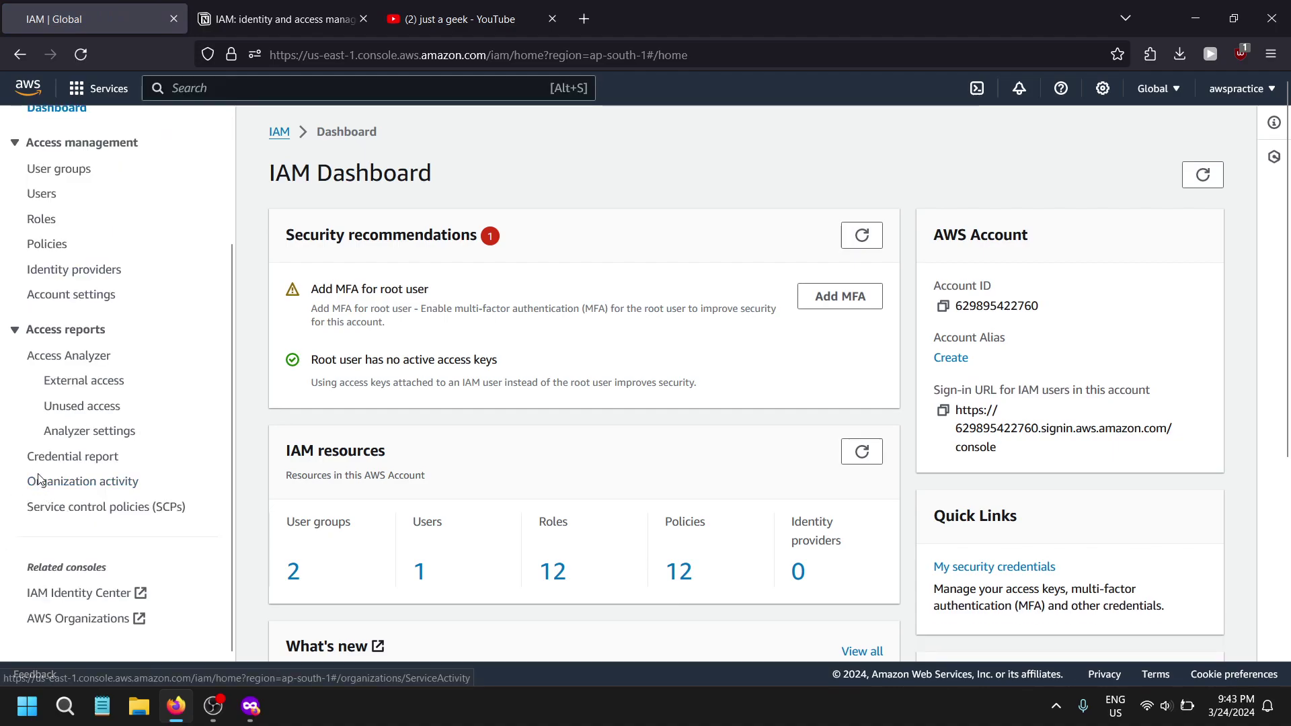
pyautogui.scroll(3, 38, 479)
pyautogui.scroll(-3, 81, 489)
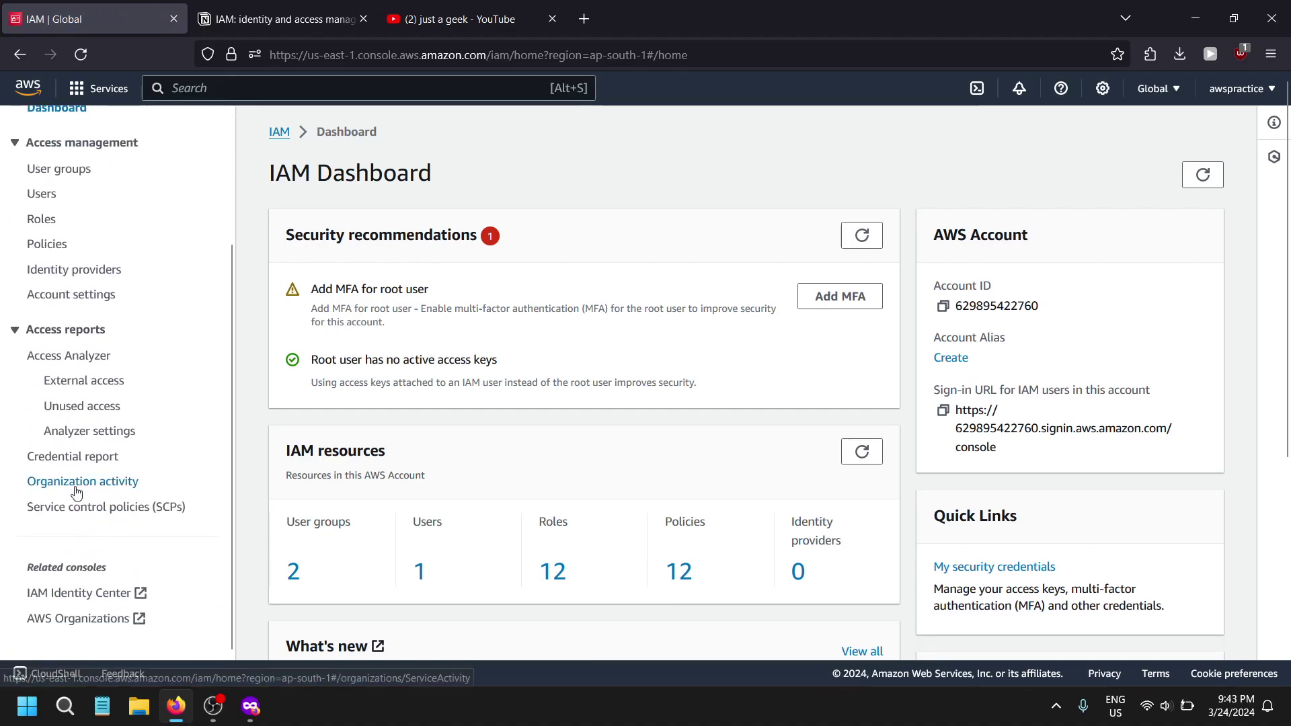
pyautogui.scroll(2, 85, 420)
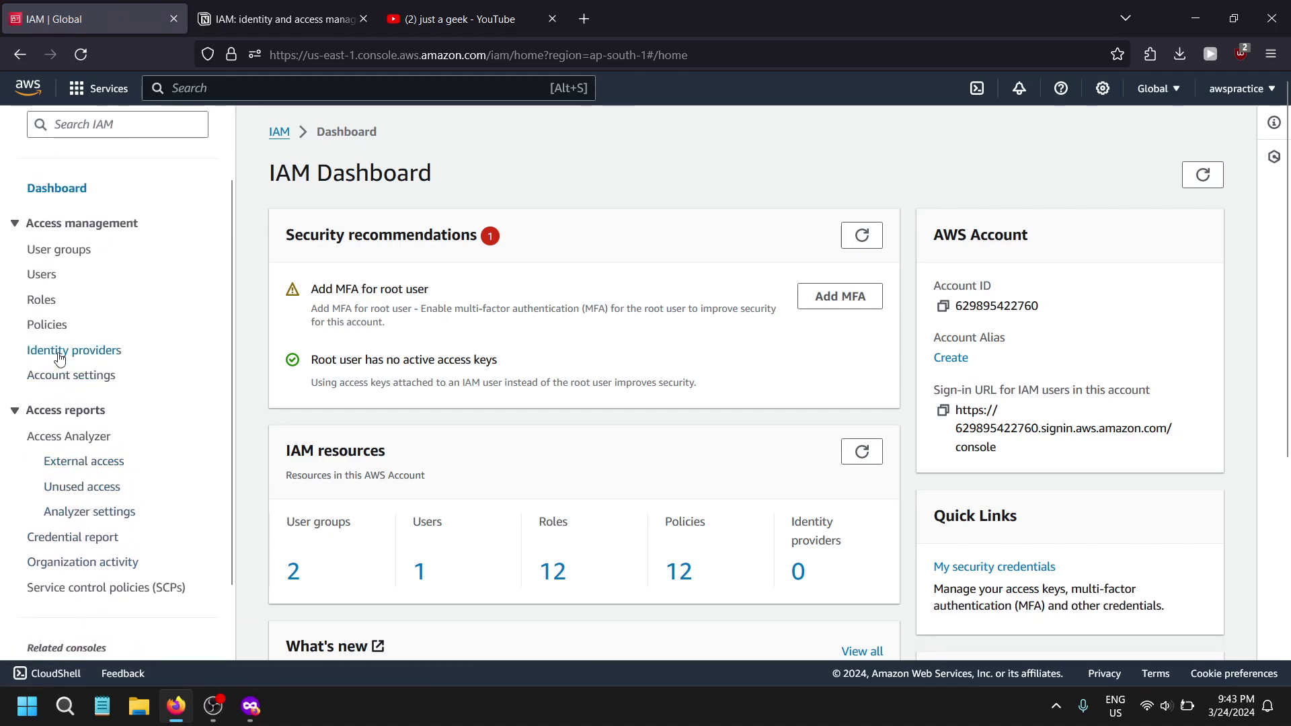
# - Open the admin-v2 user's Access Advisor tab listing its allowed services
pyautogui.click(34, 276)
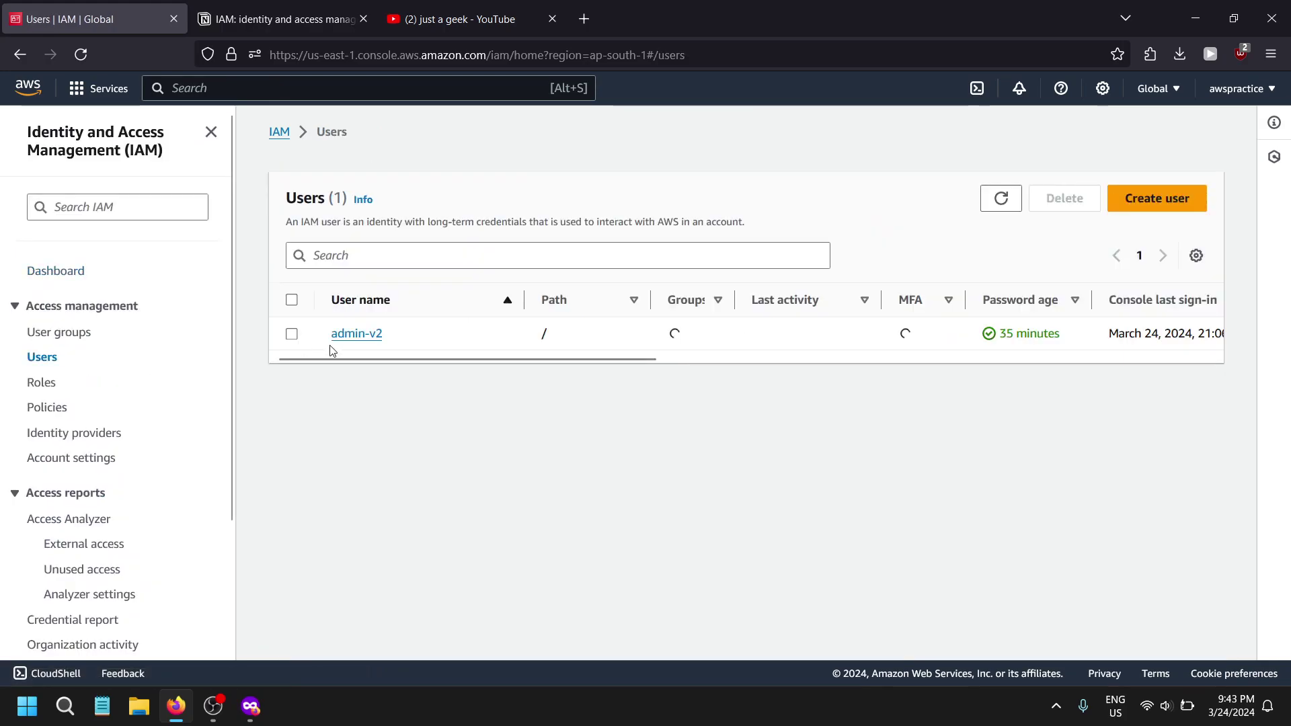
pyautogui.click(341, 336)
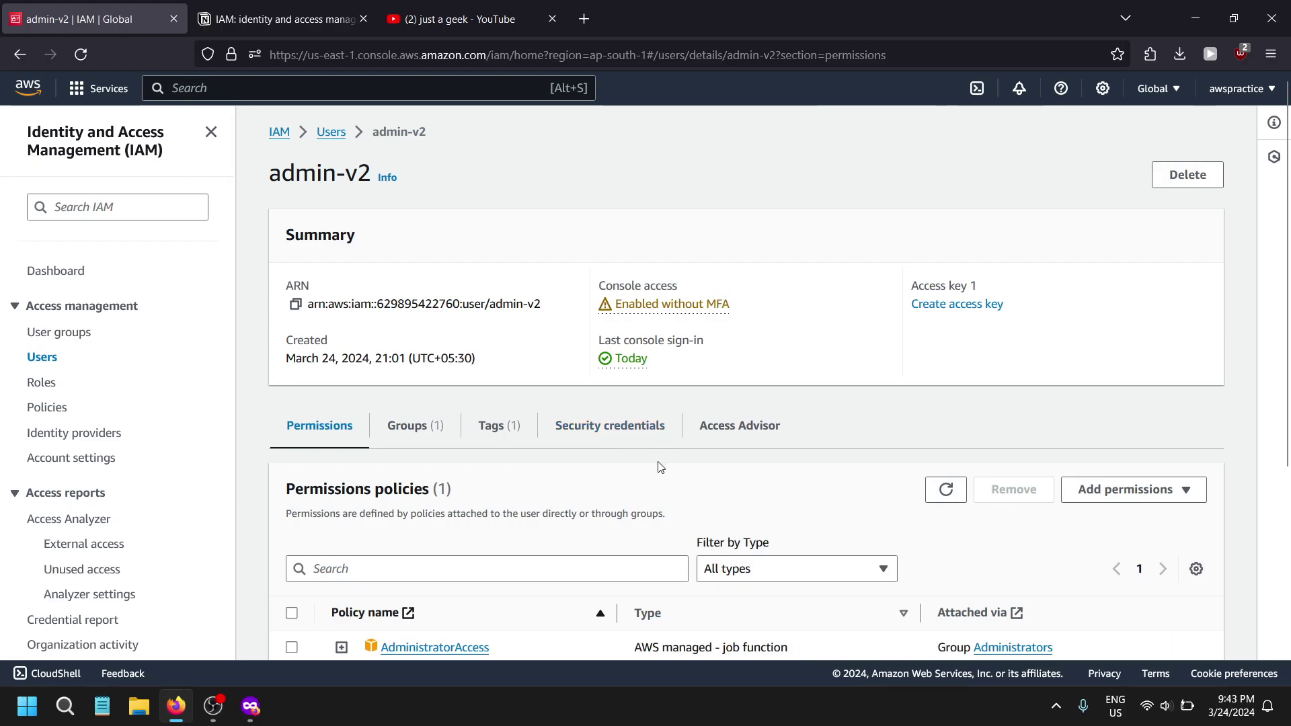
pyautogui.click(741, 427)
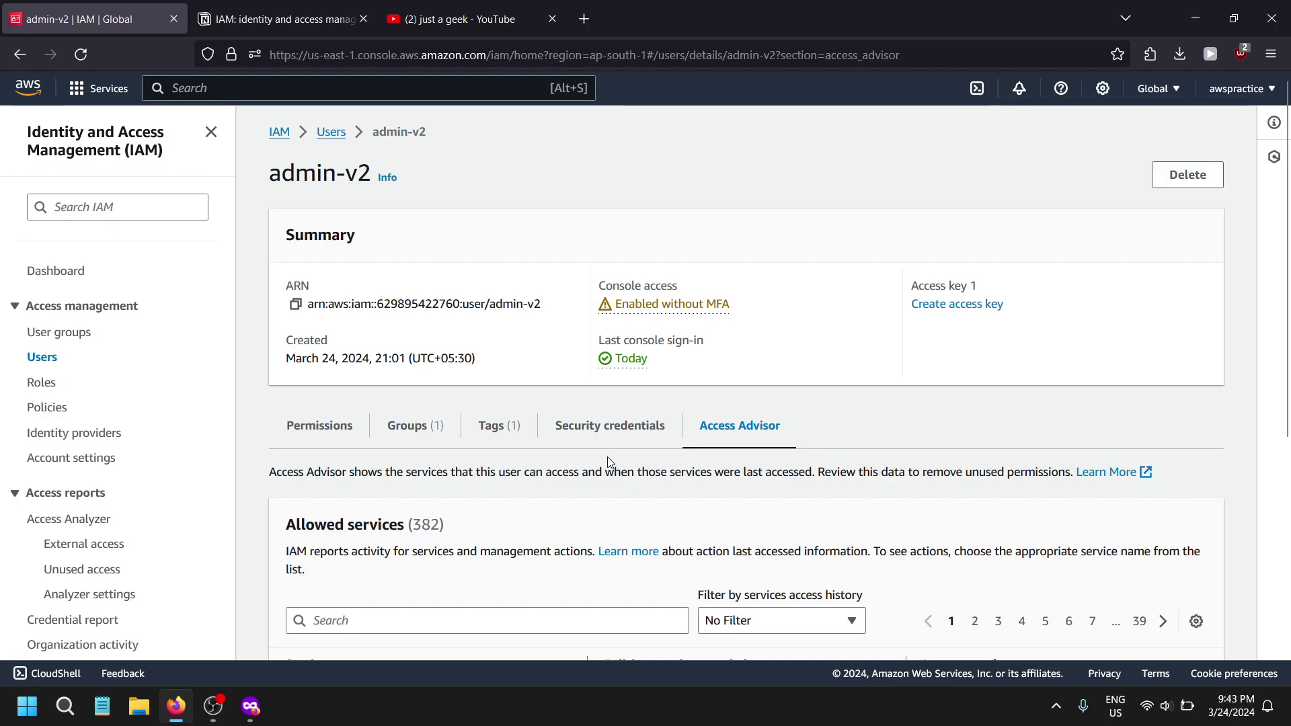
pyautogui.scroll(-4, 608, 463)
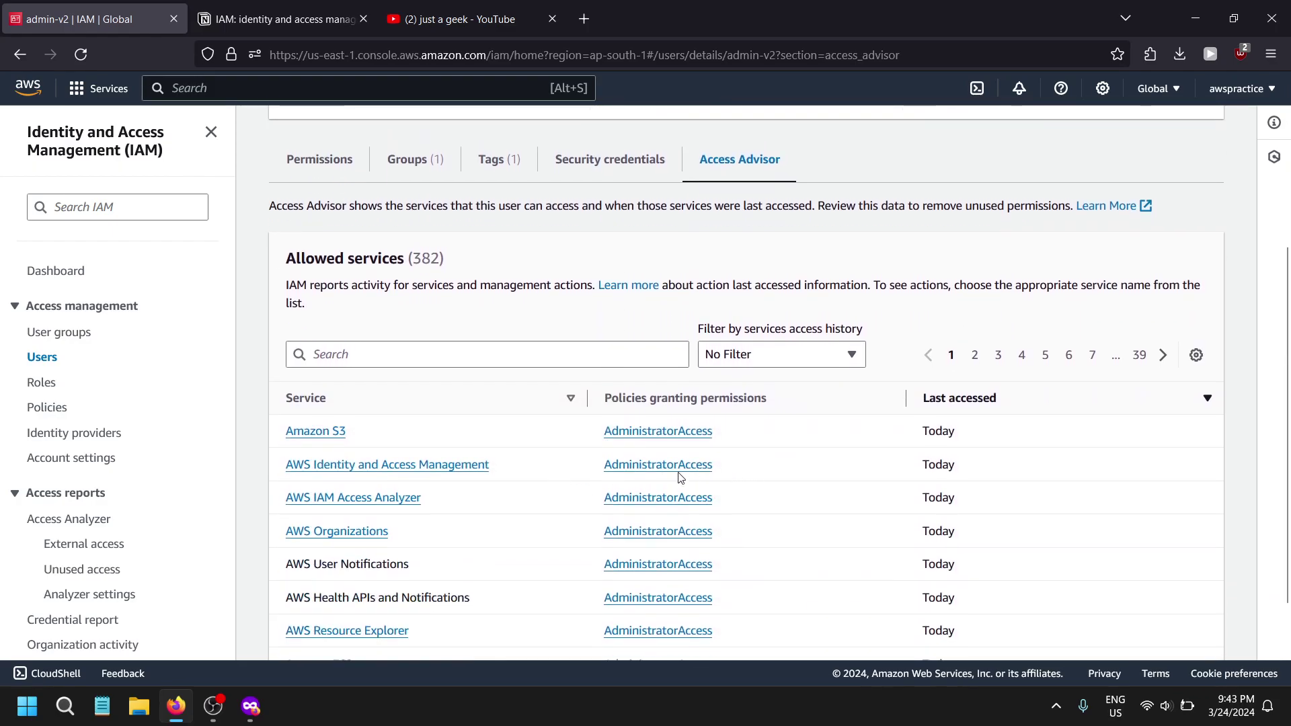
pyautogui.scroll(4, 340, 352)
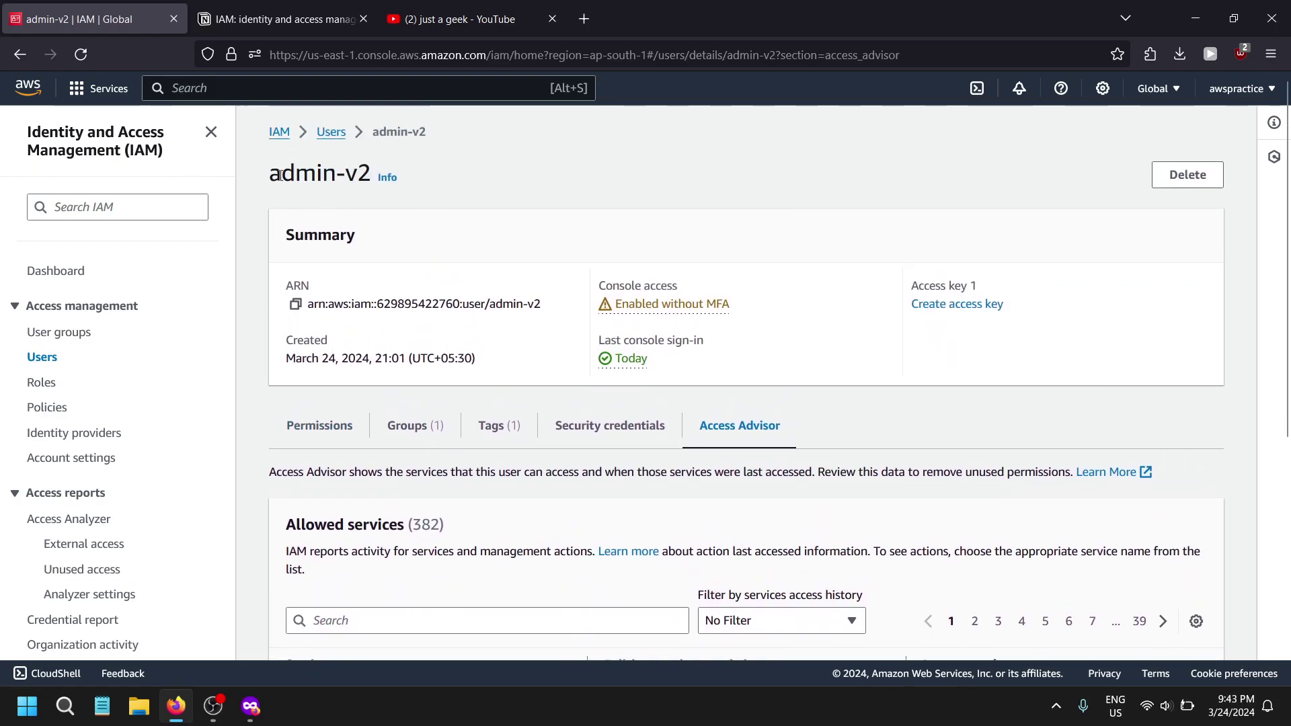
pyautogui.moveTo(280, 174); pyautogui.dragTo(357, 176)
pyautogui.scroll(-6, 487, 265)
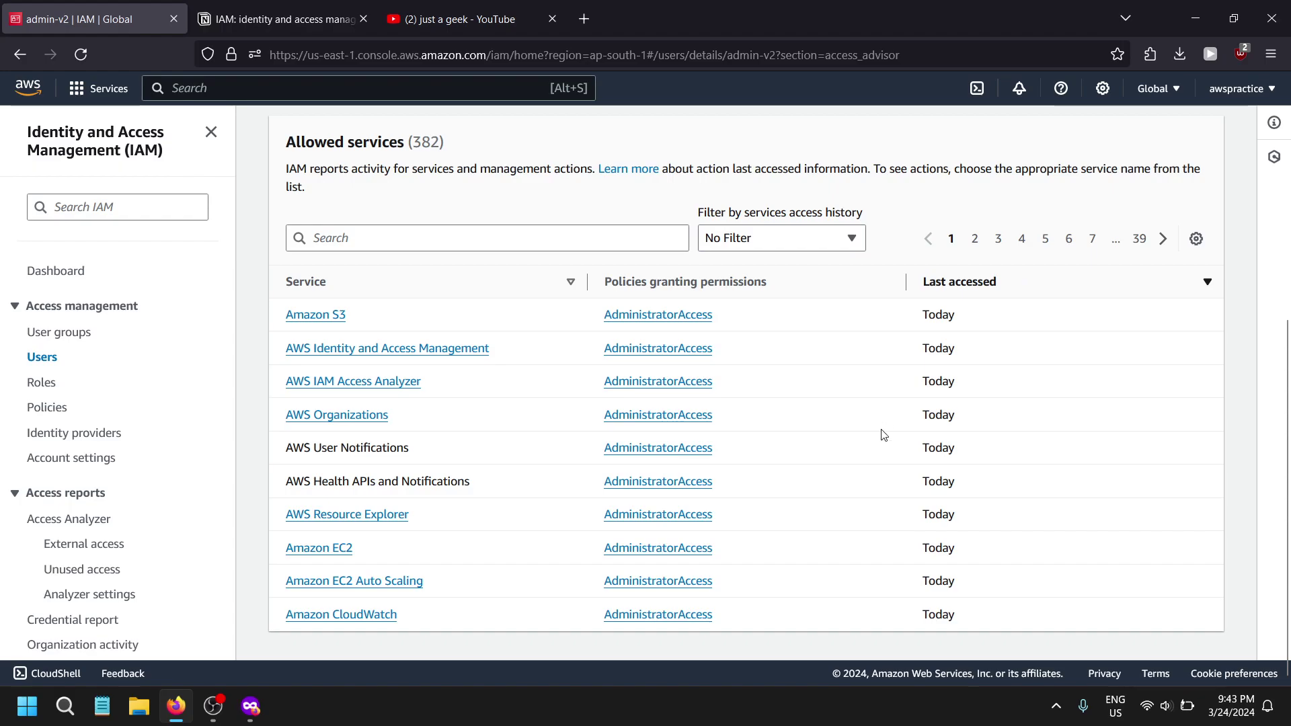
# - Review pages 4, 1 and 3 of allowed services, highlighting Today and not-accessed entries
pyautogui.click(1018, 242)
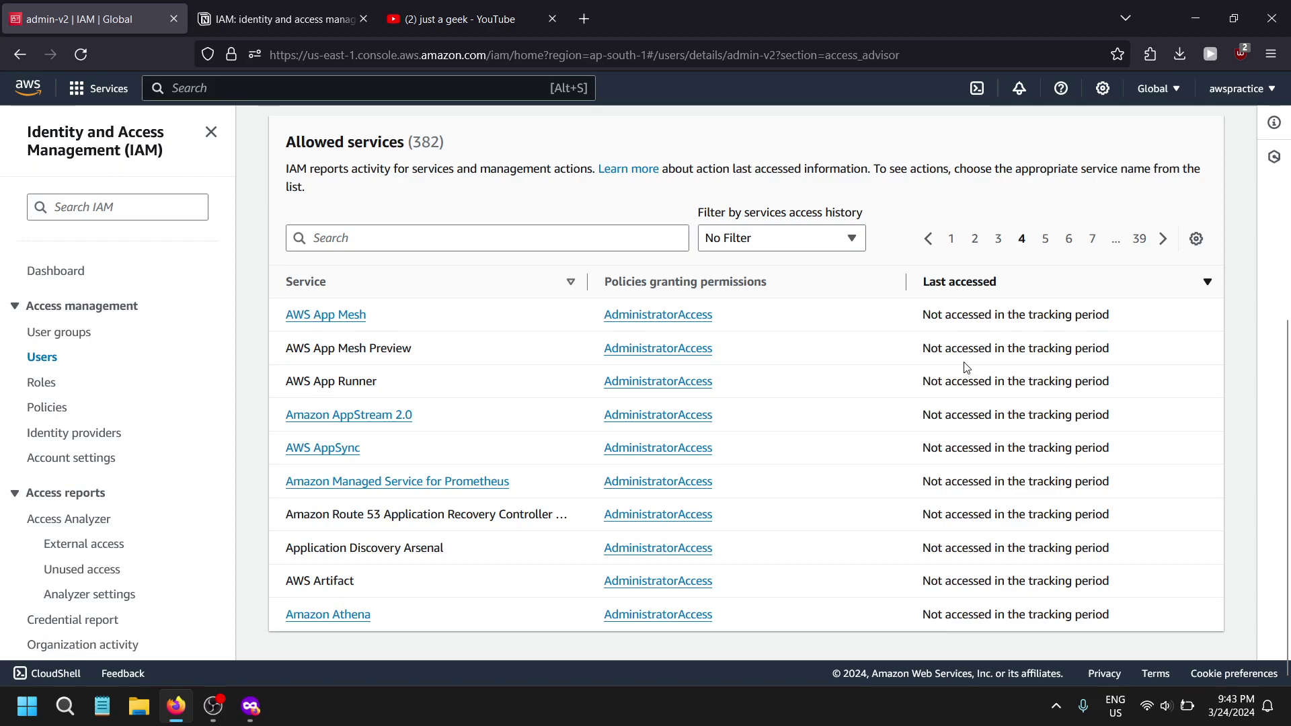
pyautogui.click(950, 240)
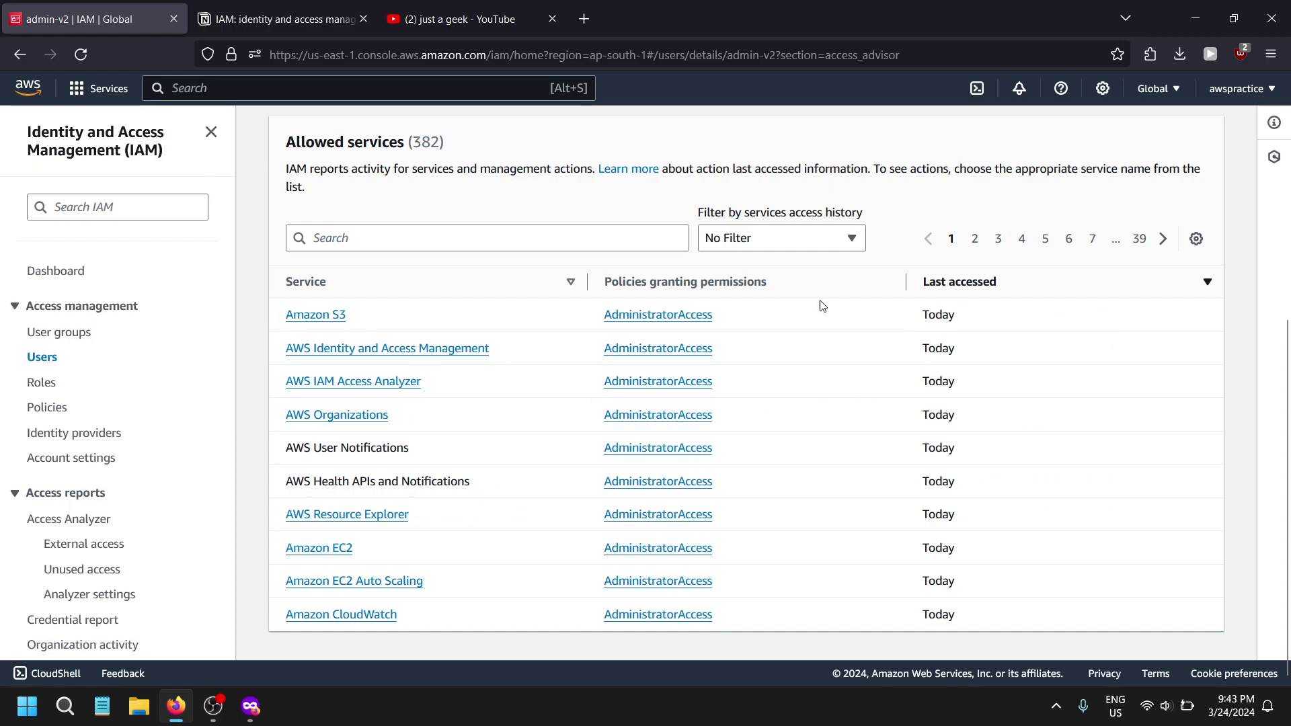
pyautogui.moveTo(909, 313); pyautogui.dragTo(1001, 317)
pyautogui.moveTo(867, 391); pyautogui.dragTo(984, 395)
pyautogui.moveTo(880, 442); pyautogui.dragTo(958, 559)
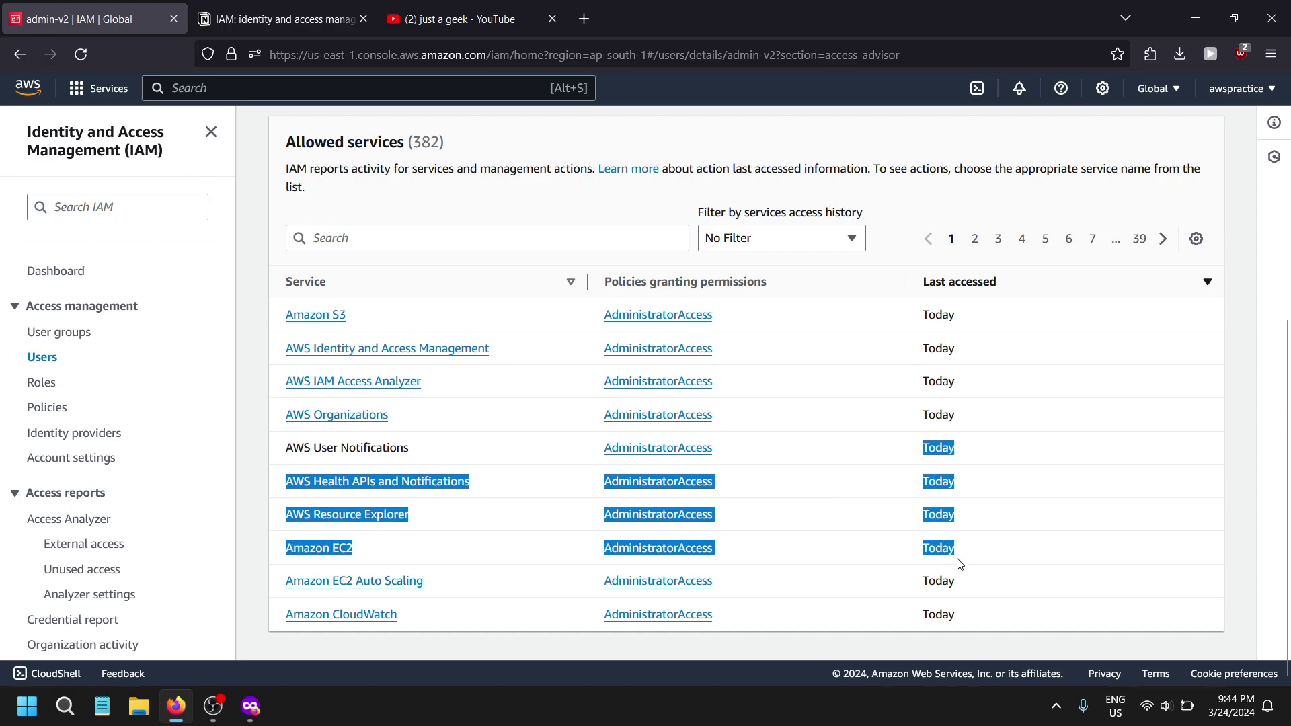
pyautogui.click(962, 561)
pyautogui.click(999, 239)
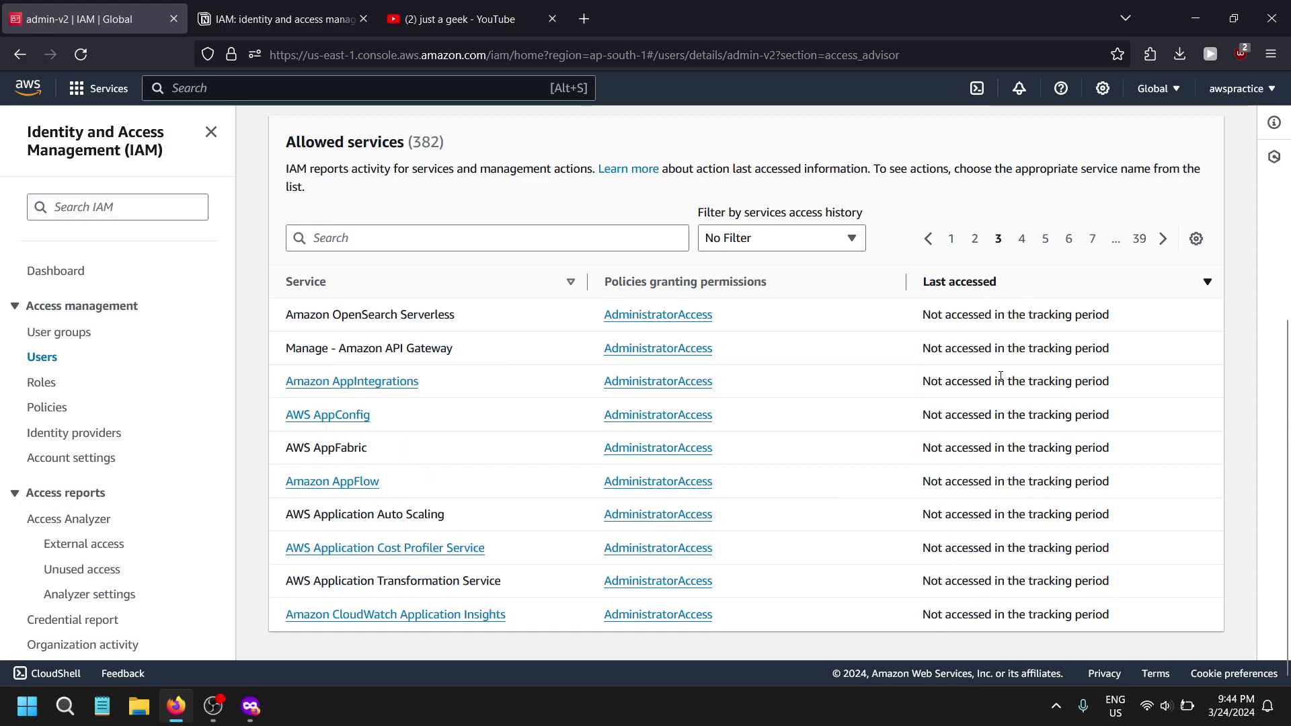
pyautogui.moveTo(922, 314); pyautogui.dragTo(1119, 572)
pyautogui.click(1102, 590)
# - Check page 5 of the 382 allowed services, then return to page 1
pyautogui.scroll(5, 874, 451)
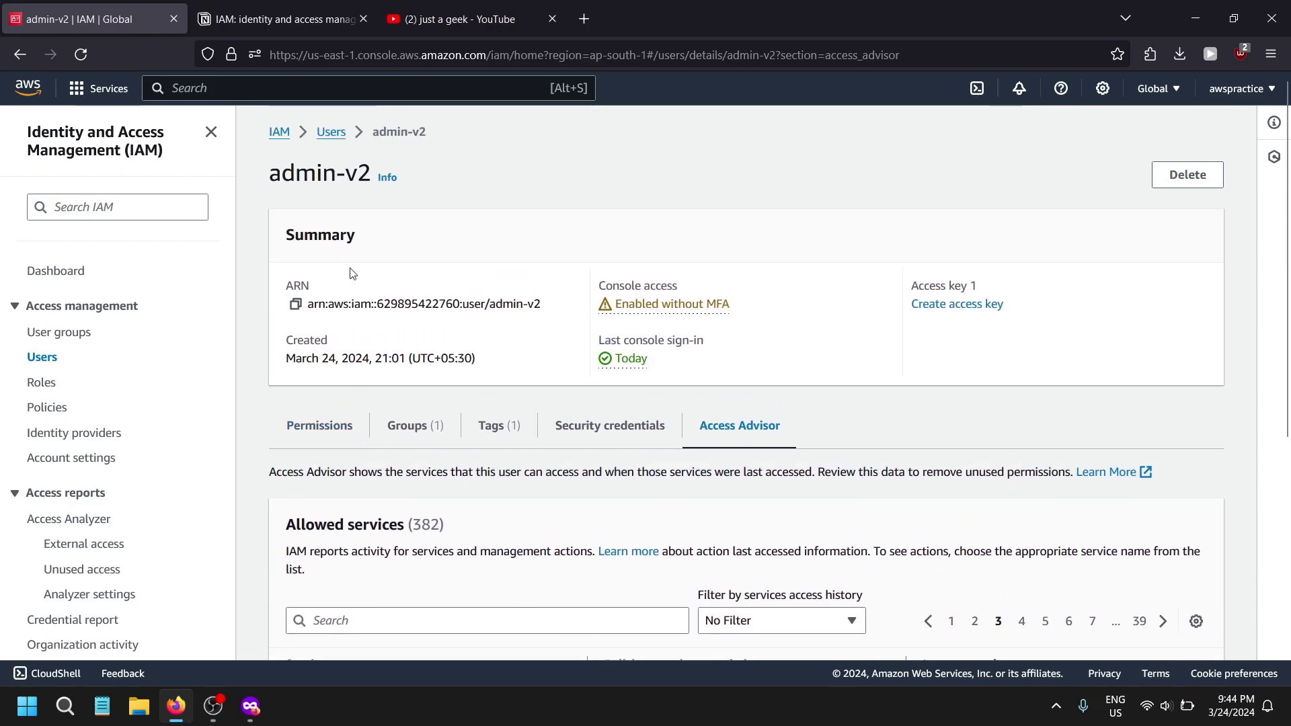
pyautogui.scroll(-4, 626, 383)
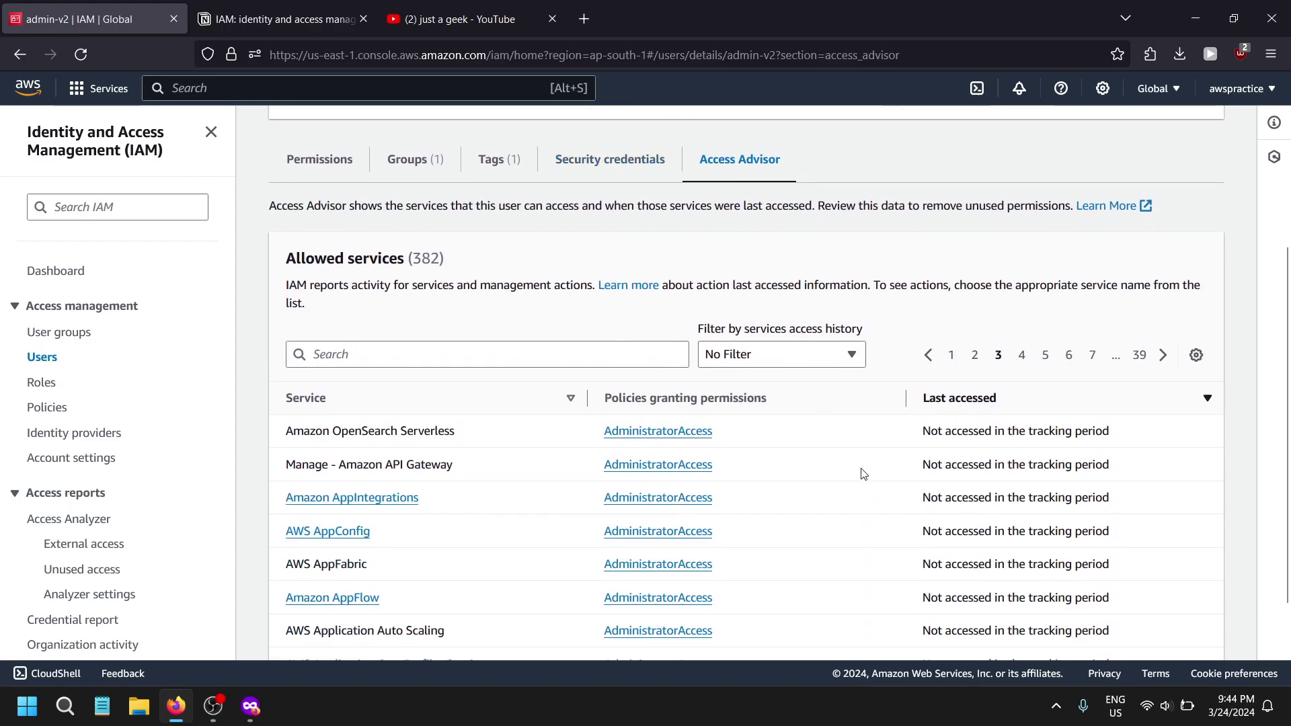
pyautogui.click(1045, 355)
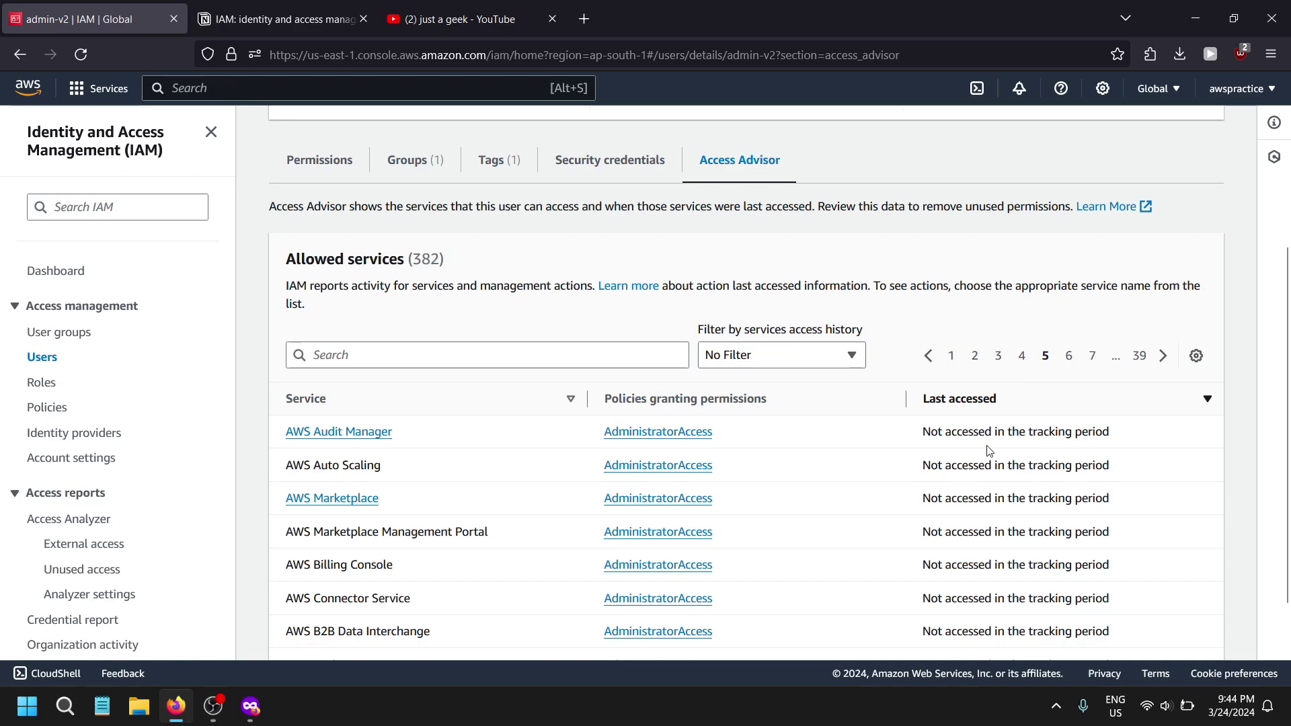
pyautogui.scroll(-1, 988, 450)
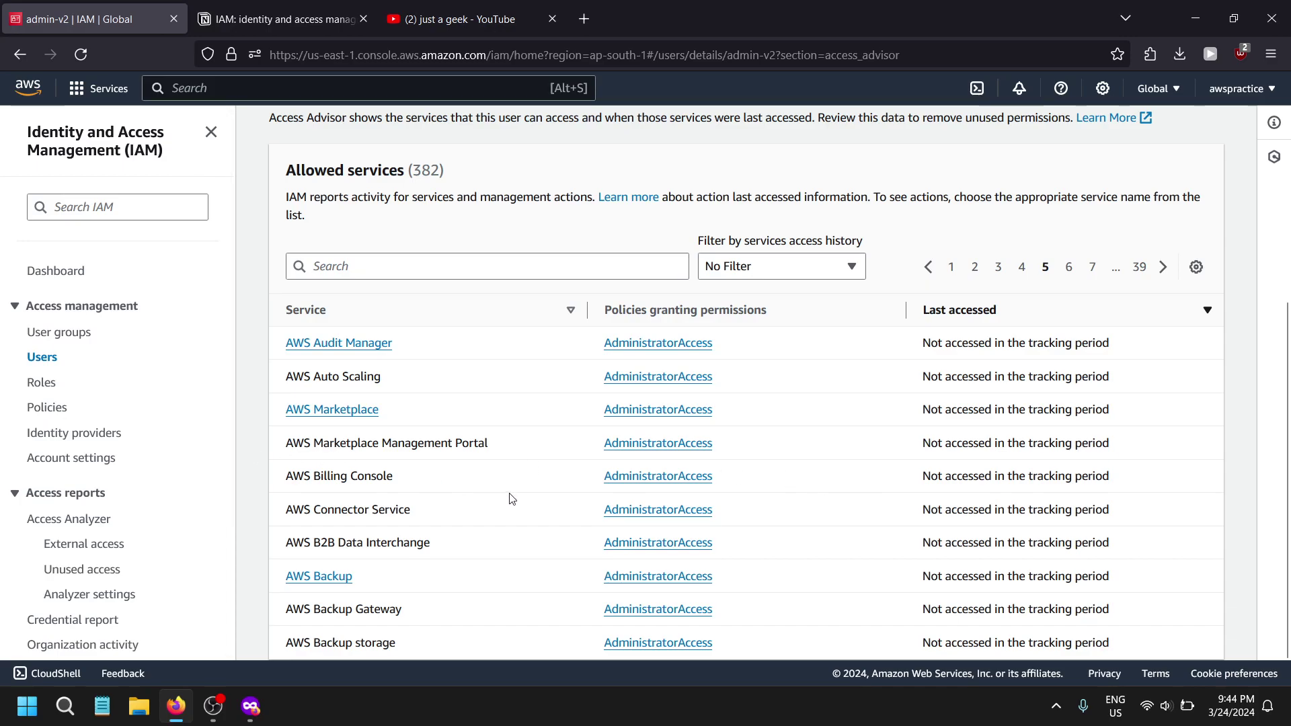
pyautogui.scroll(5, 1143, 426)
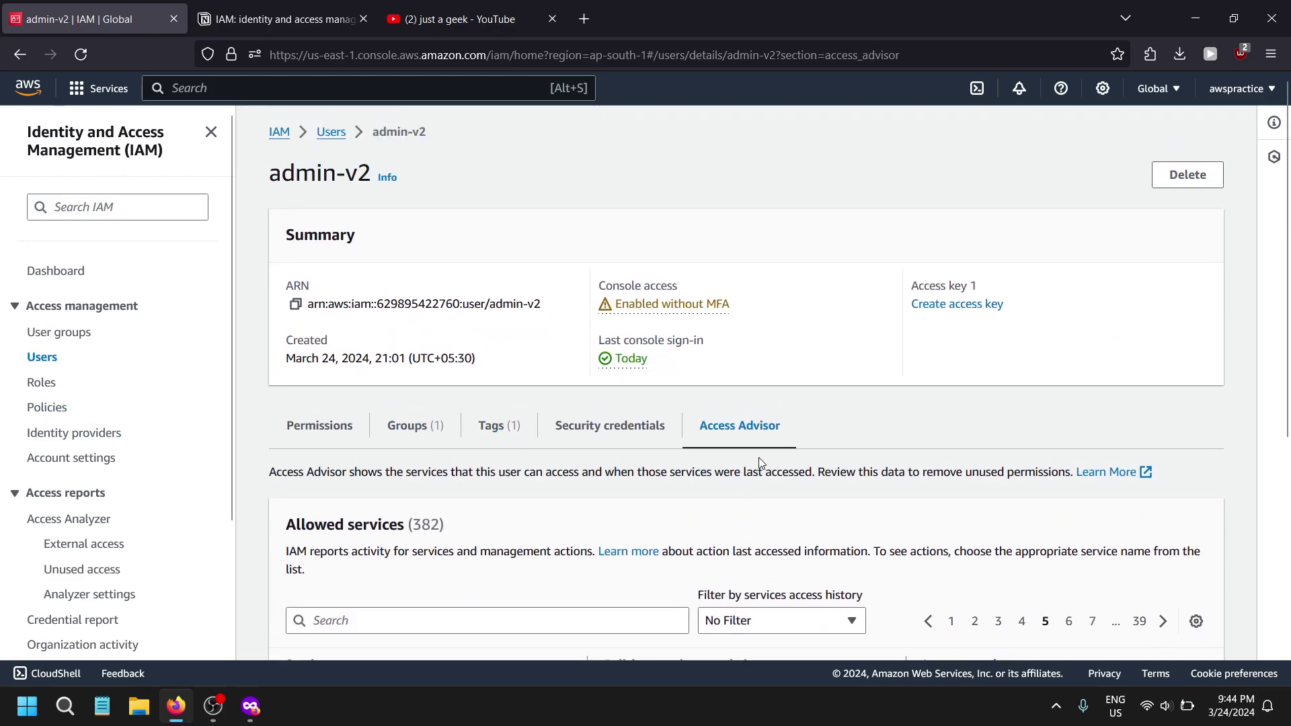
pyautogui.scroll(-4, 625, 480)
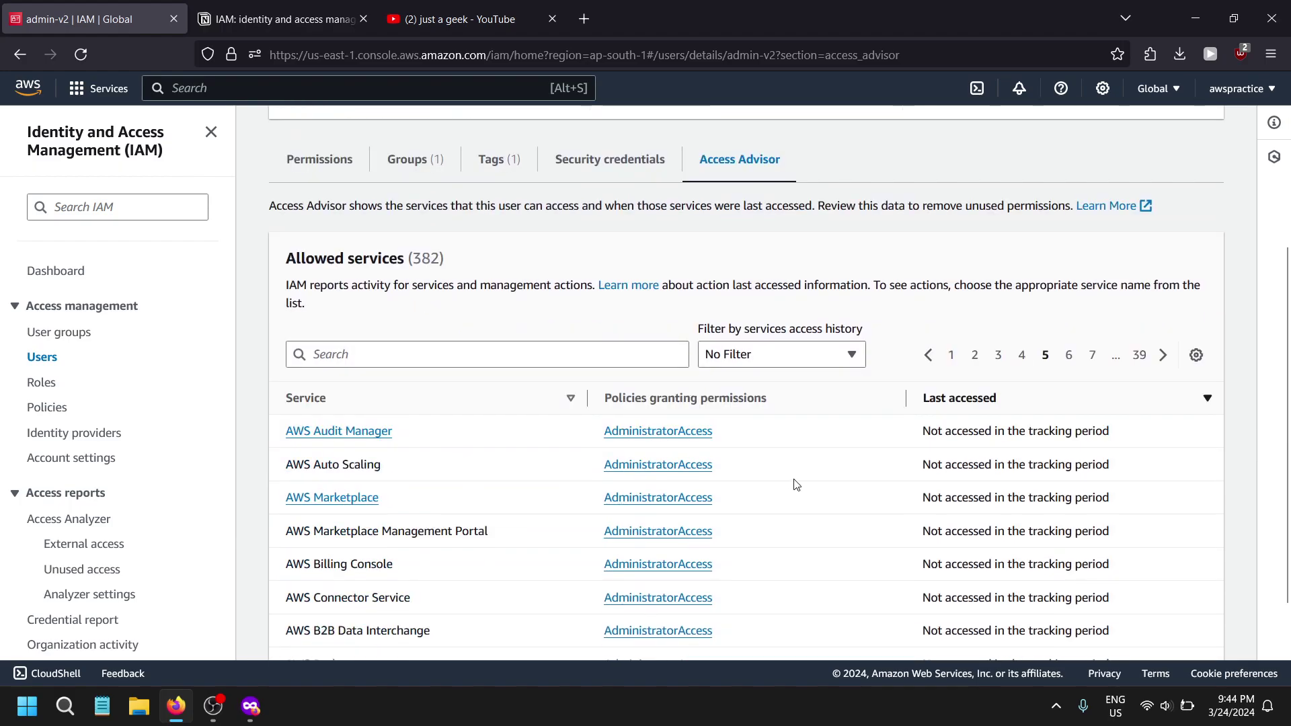
pyautogui.click(952, 356)
pyautogui.scroll(3, 596, 406)
pyautogui.scroll(-4, 595, 406)
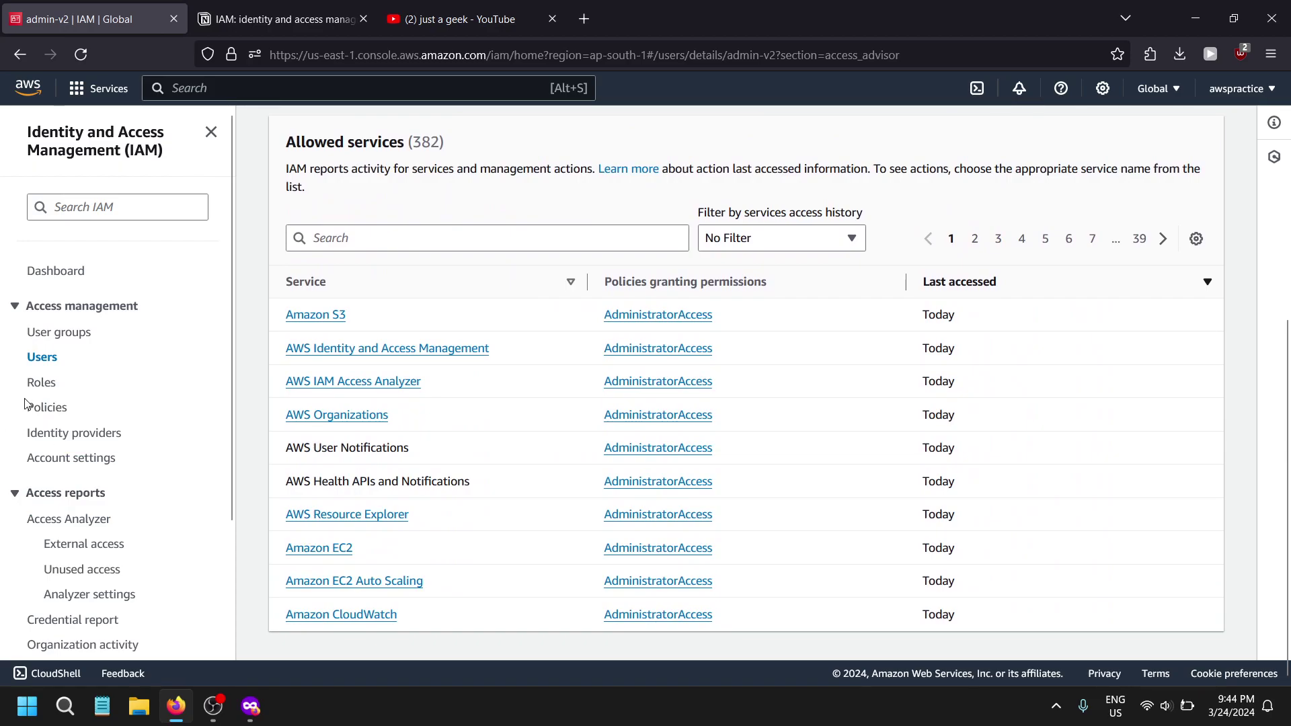
pyautogui.scroll(4, 538, 269)
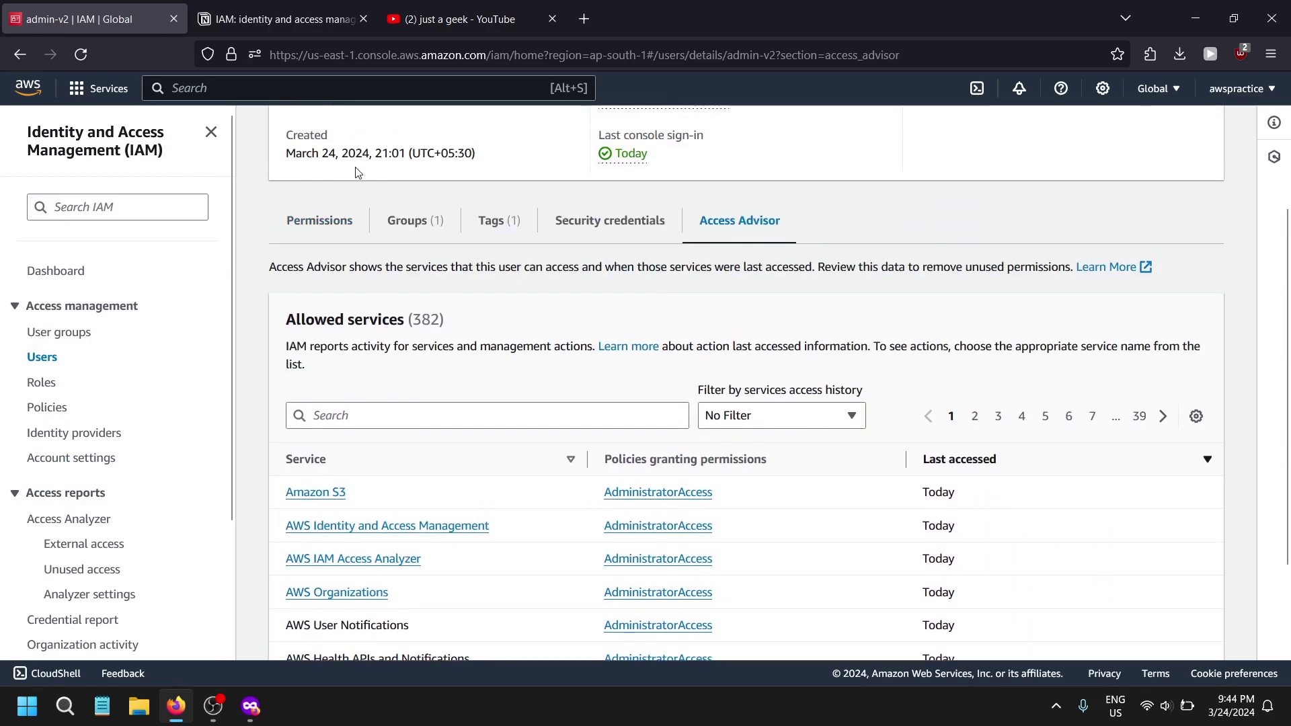
pyautogui.scroll(-2, 95, 505)
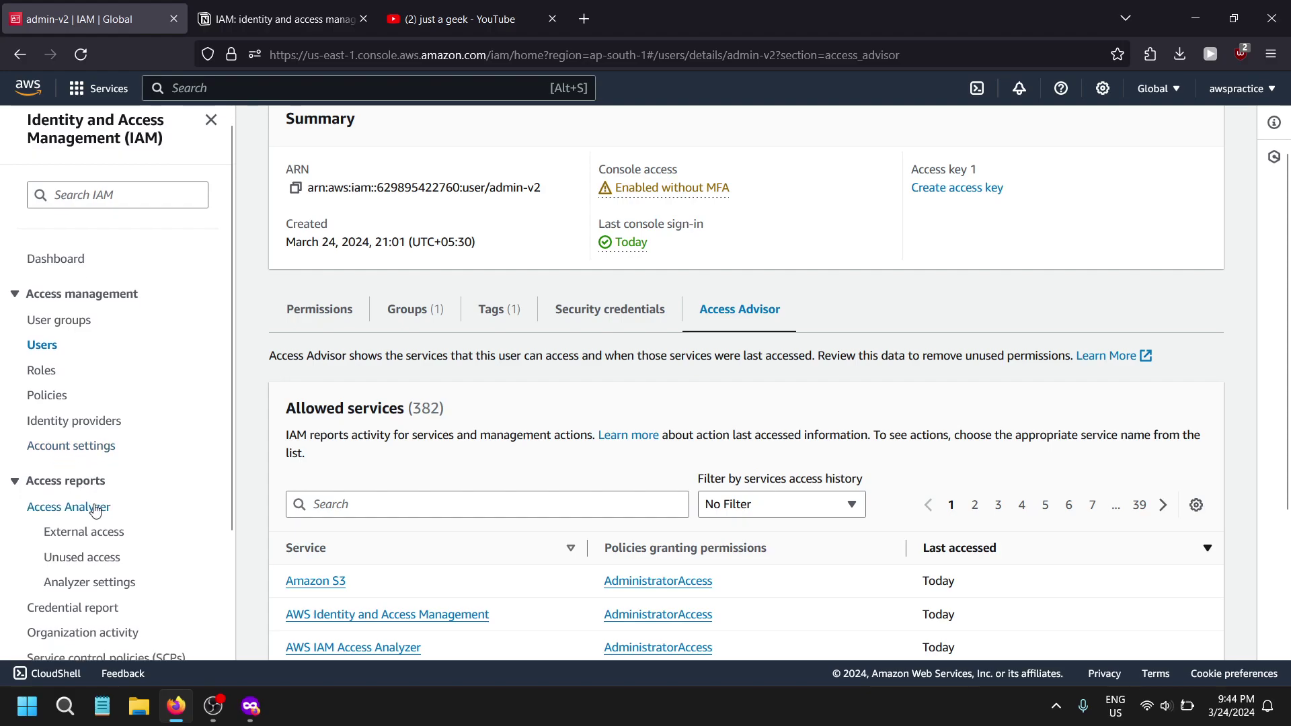
pyautogui.scroll(-2, 207, 562)
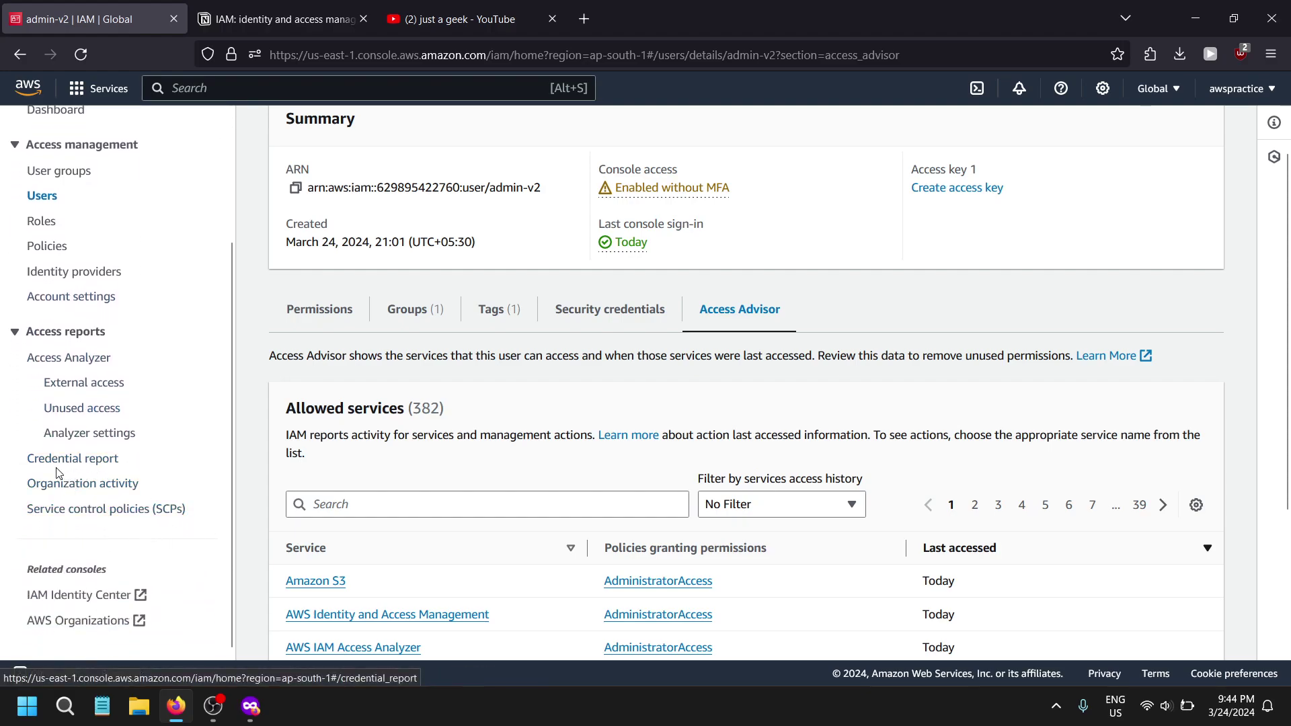
# - Download the credential report CSV to the Unwanted downloads folder and open it in Excel
pyautogui.click(103, 462)
pyautogui.click(423, 274)
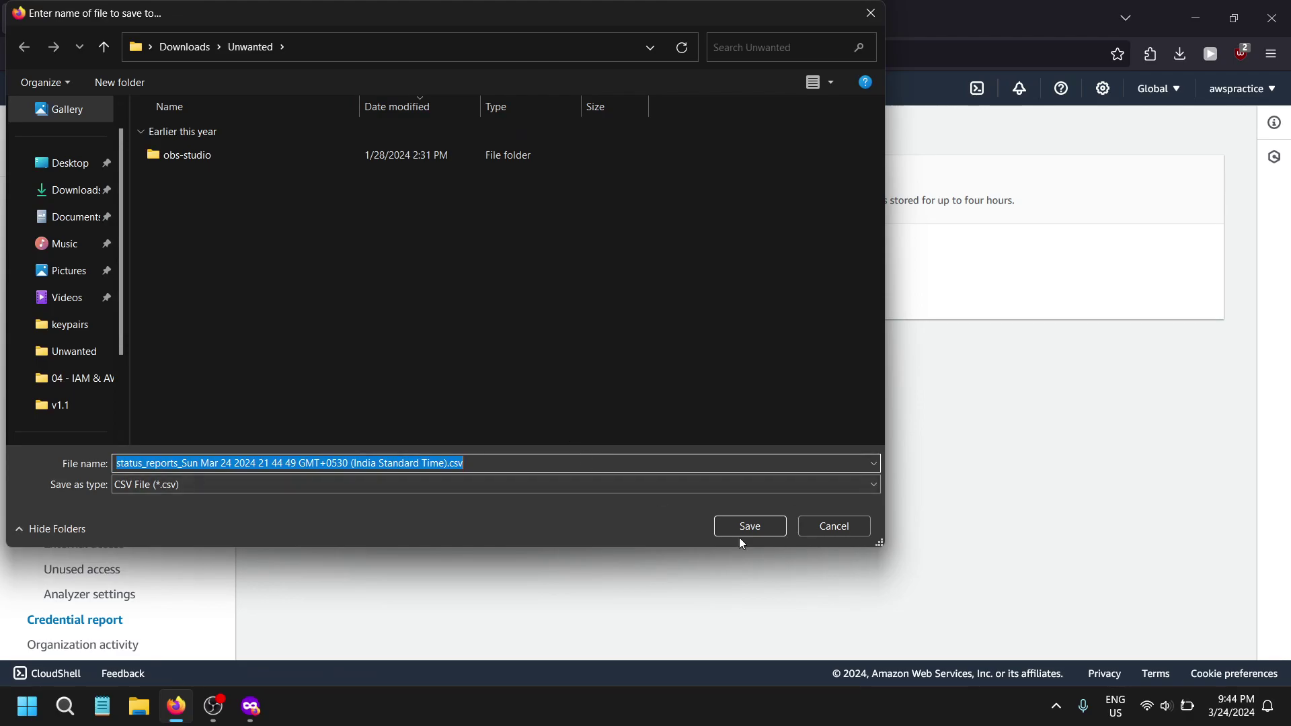
pyautogui.click(750, 528)
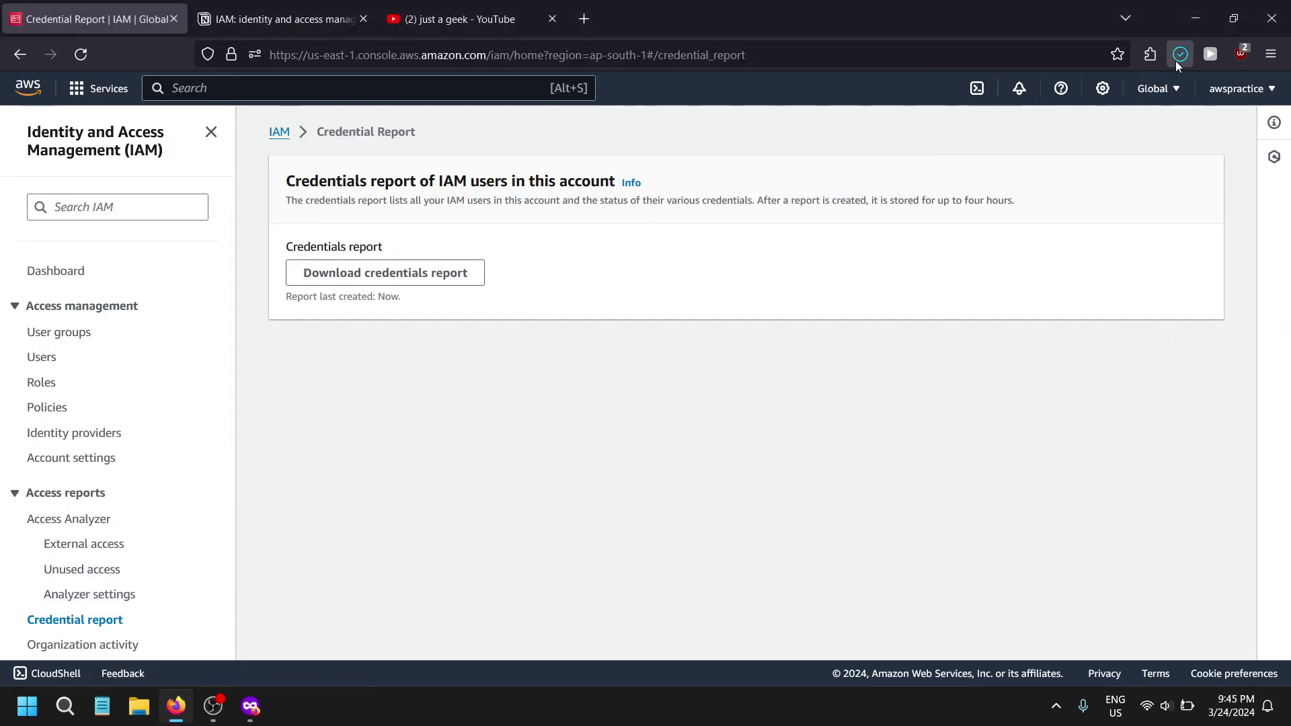
pyautogui.click(1006, 106)
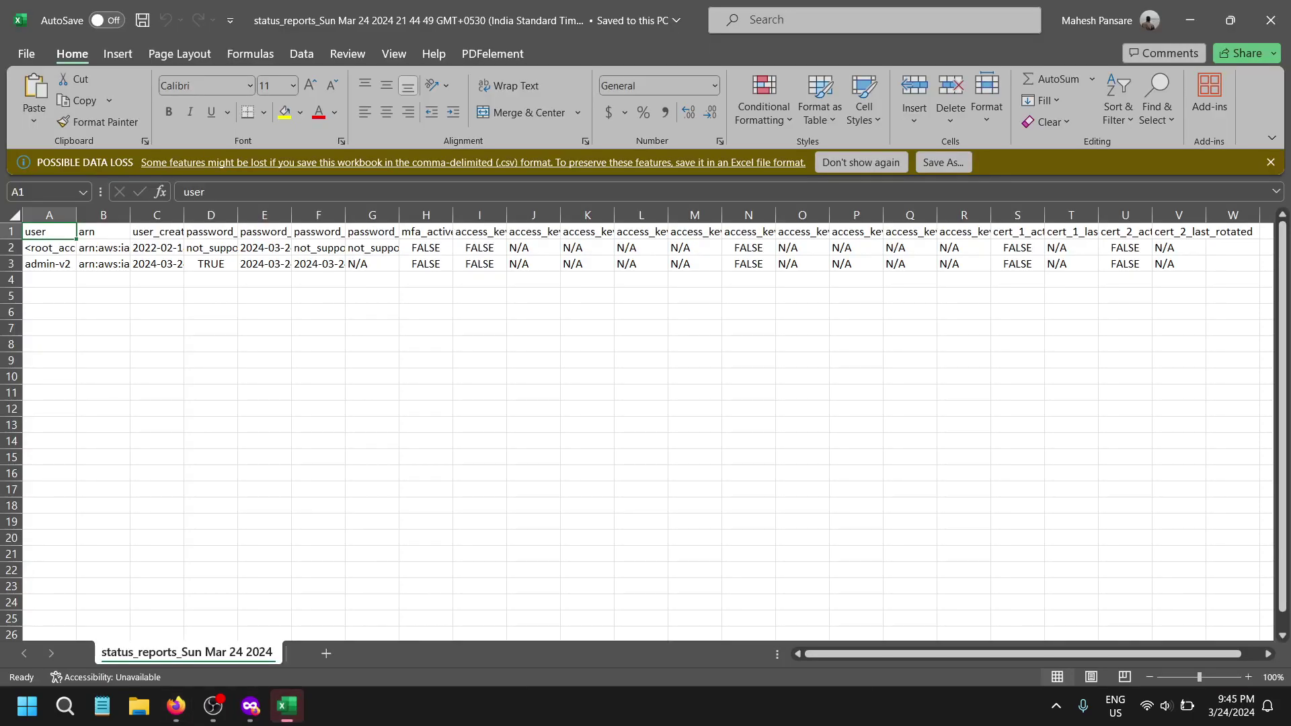
# - Auto-fit columns B, C, H, I and E so the ARNs, timestamps and headings show fully
pyautogui.click(50, 257)
pyautogui.click(205, 259)
pyautogui.click(208, 246)
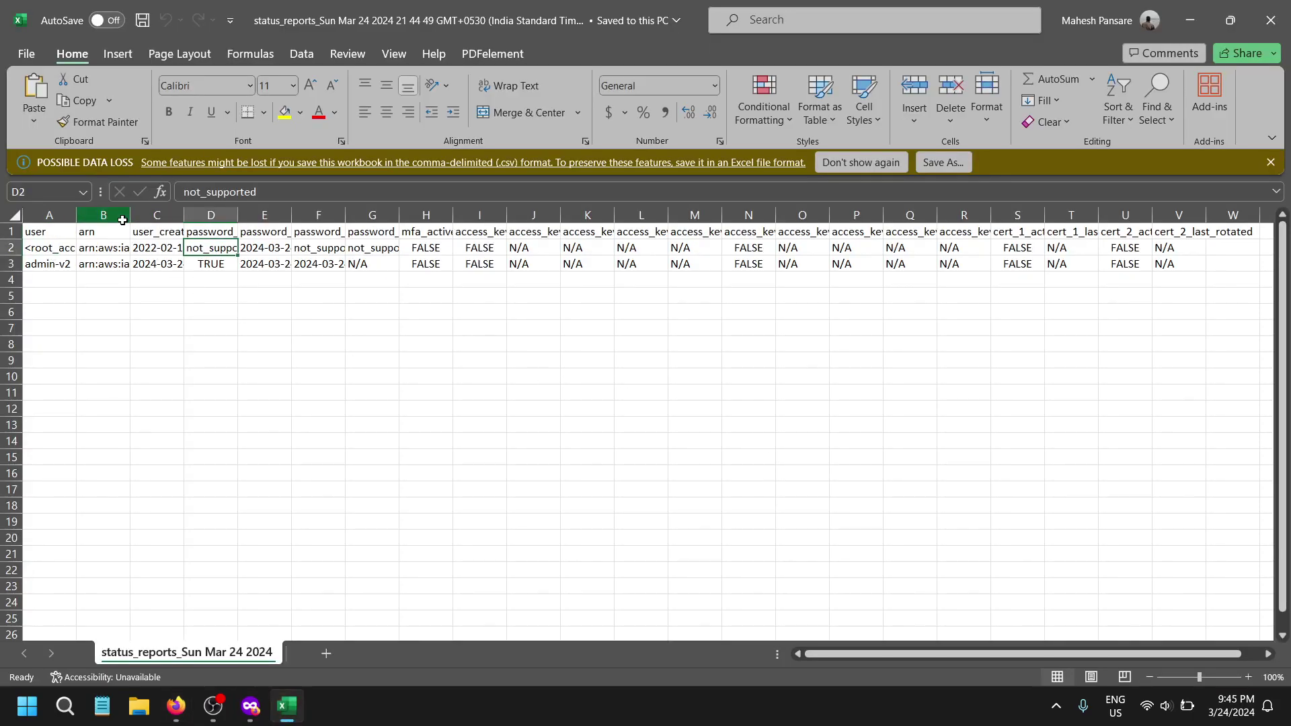
pyautogui.click(122, 220)
pyautogui.doubleClick(130, 215)
pyautogui.moveTo(351, 209); pyautogui.dragTo(352, 208)
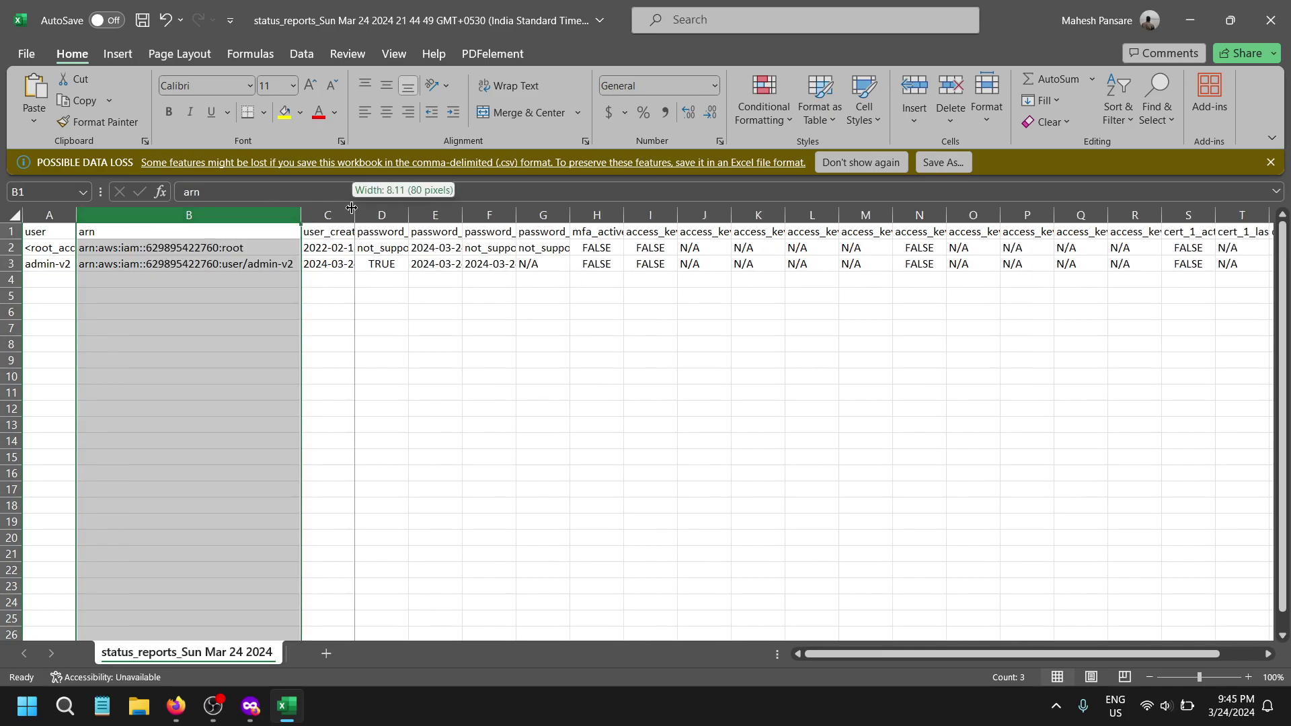
pyautogui.doubleClick(351, 207)
pyautogui.click(626, 235)
pyautogui.hotkey('ctrl', 'Right')
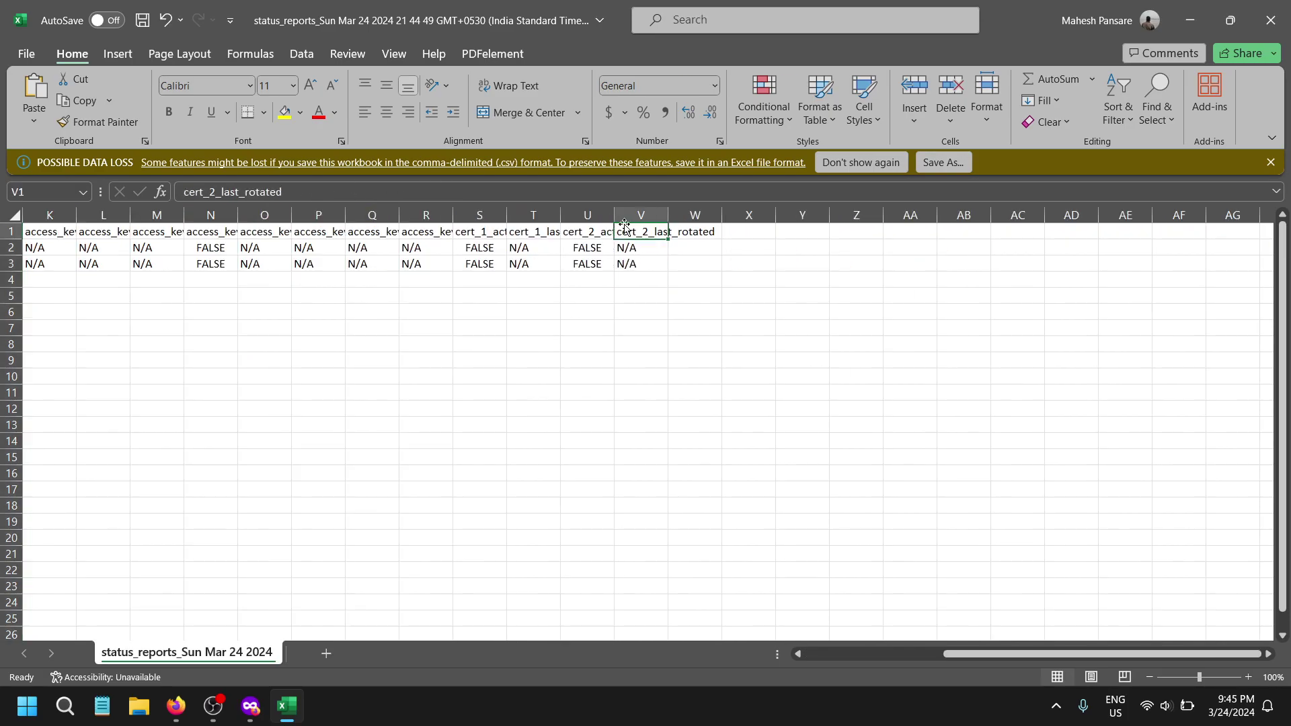
pyautogui.moveTo(1027, 654); pyautogui.dragTo(888, 653)
pyautogui.doubleClick(718, 214)
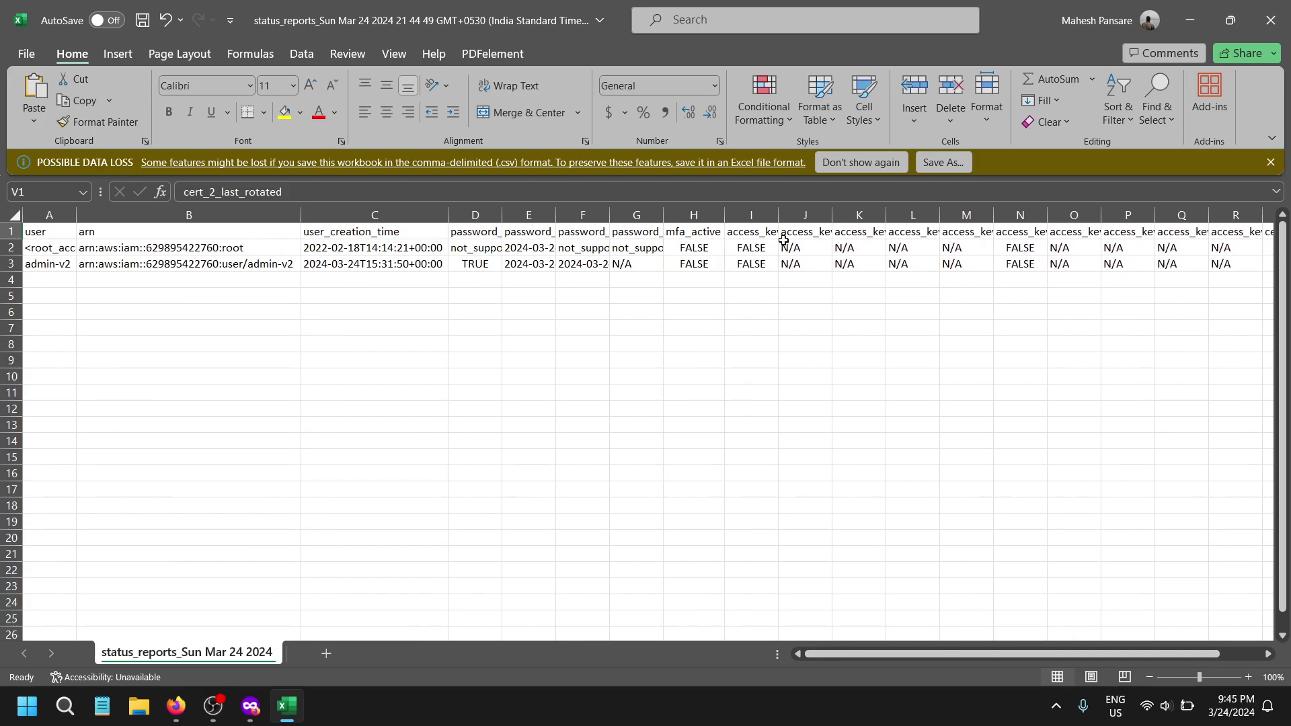
pyautogui.doubleClick(779, 216)
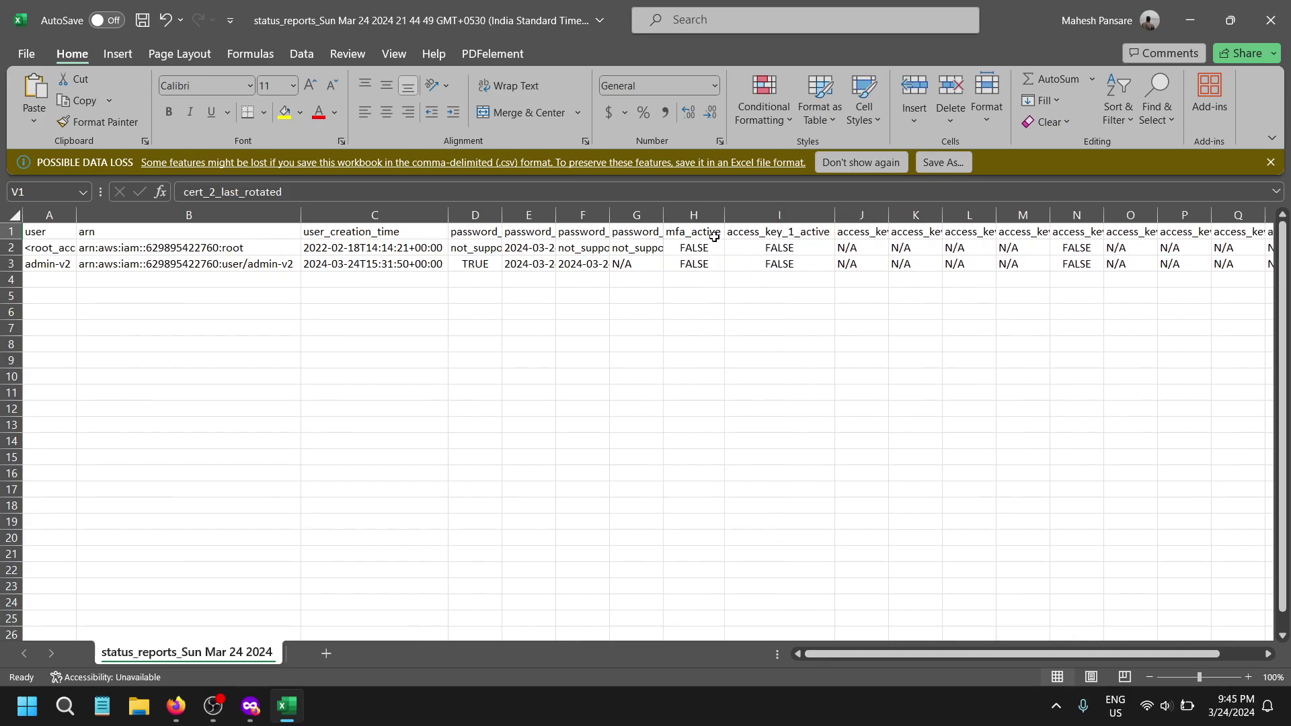
pyautogui.doubleClick(555, 214)
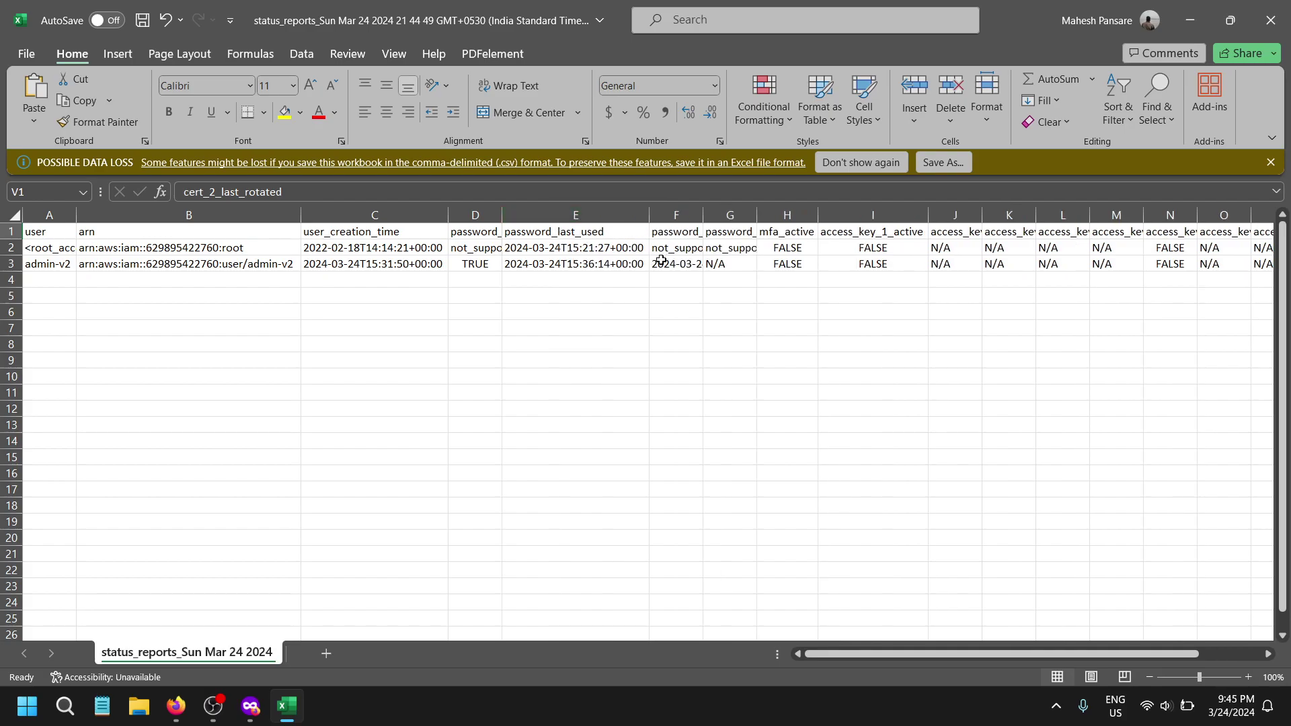
# - Select the root and admin-v2 data rows across columns A to O
pyautogui.moveTo(118, 247); pyautogui.dragTo(1261, 266)
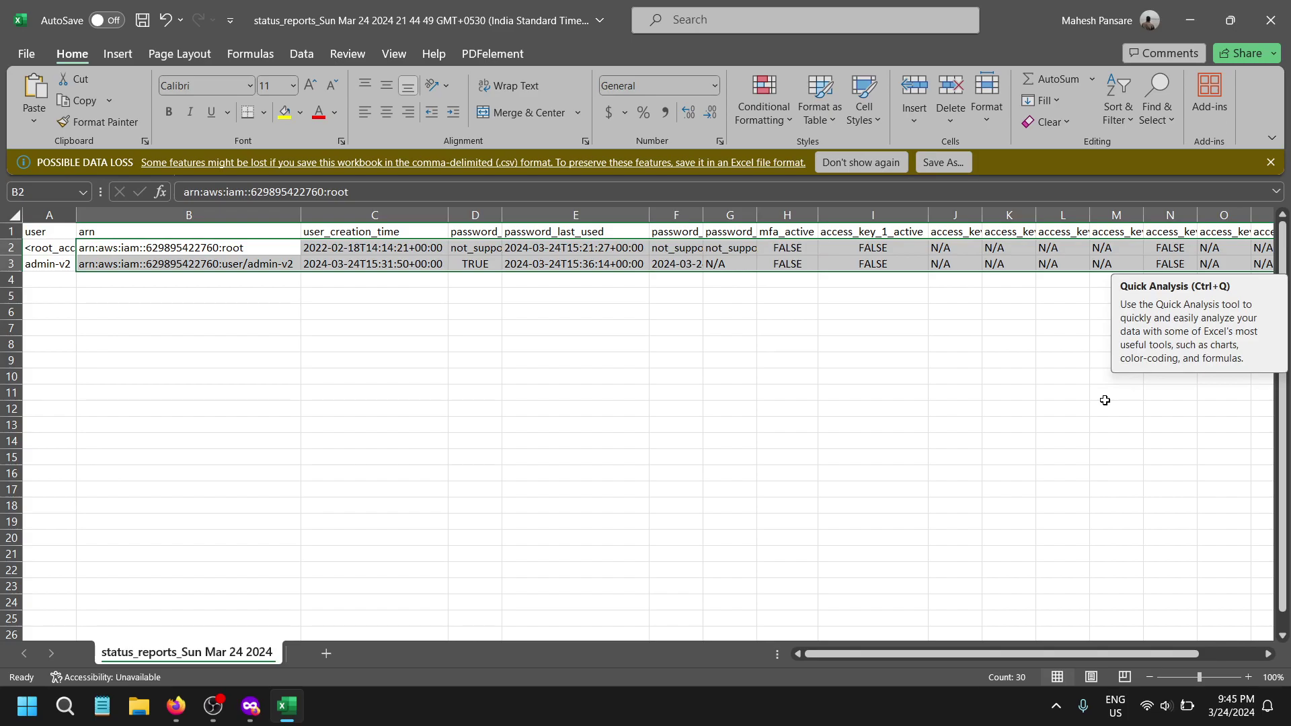
pyautogui.click(67, 260)
pyautogui.click(62, 248)
pyautogui.moveTo(86, 247); pyautogui.dragTo(1230, 270)
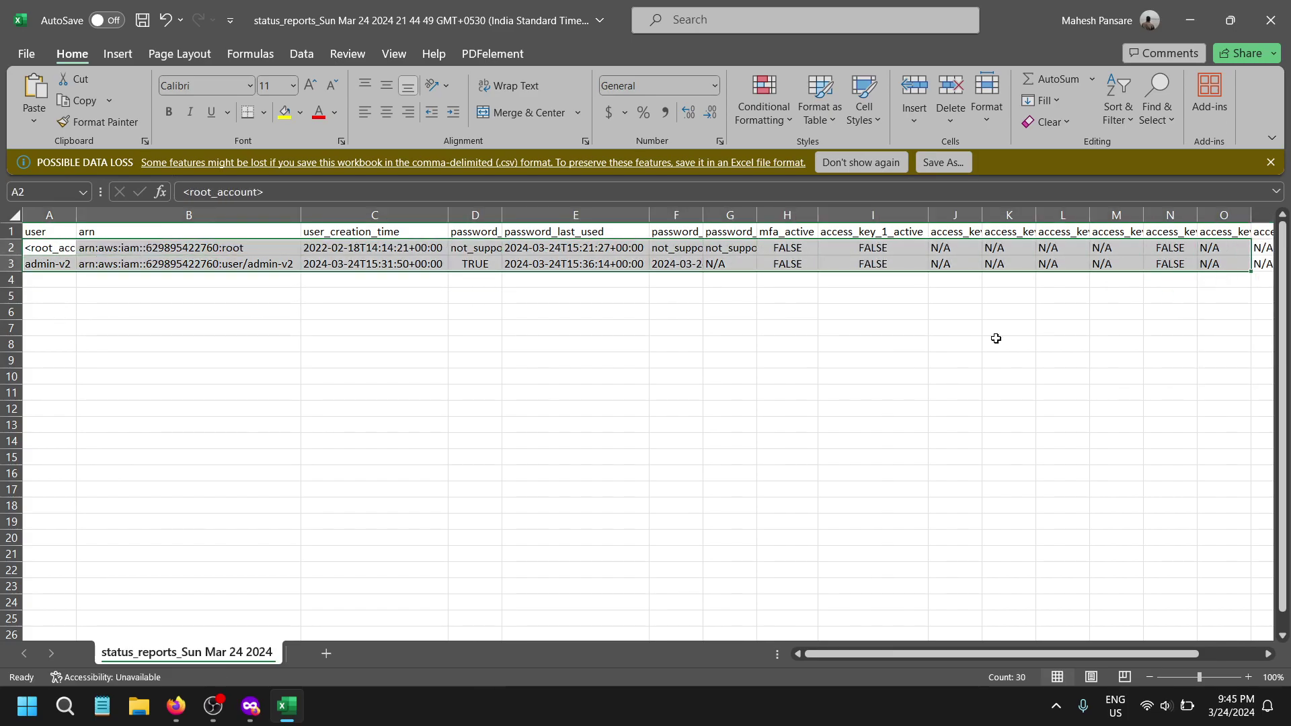
pyautogui.click(773, 375)
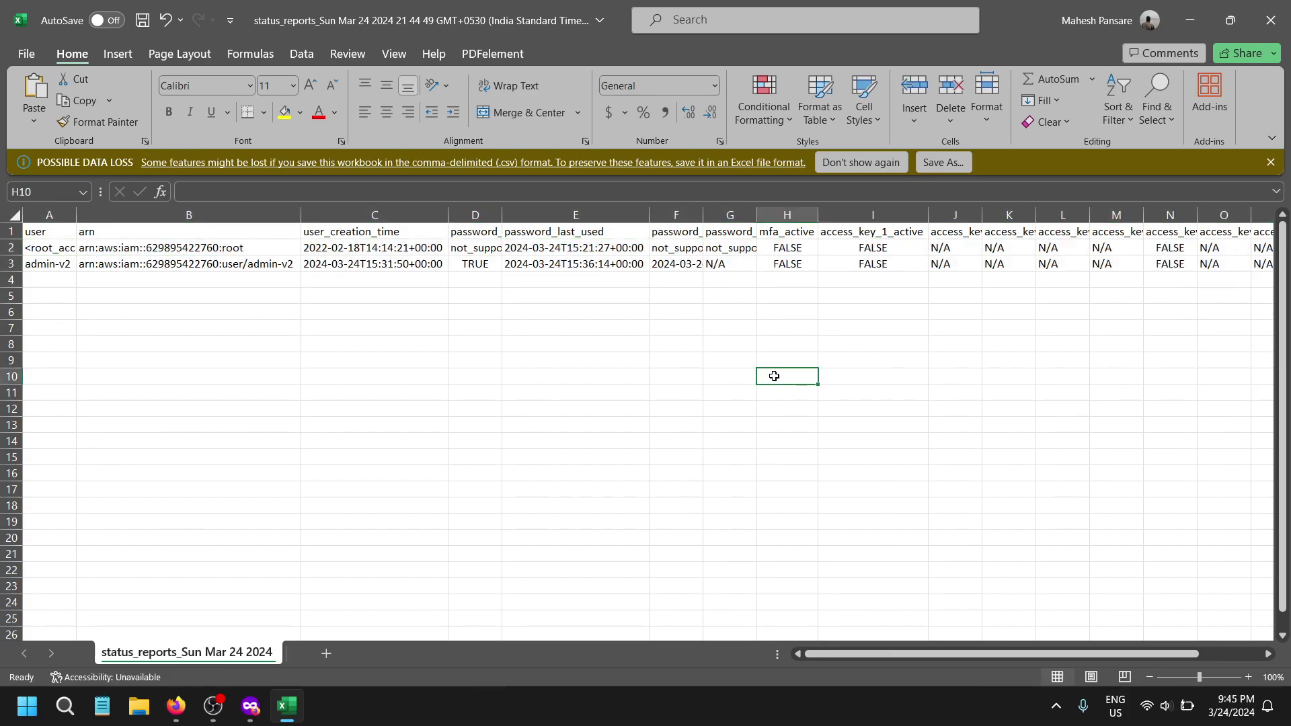
pyautogui.click(12, 377)
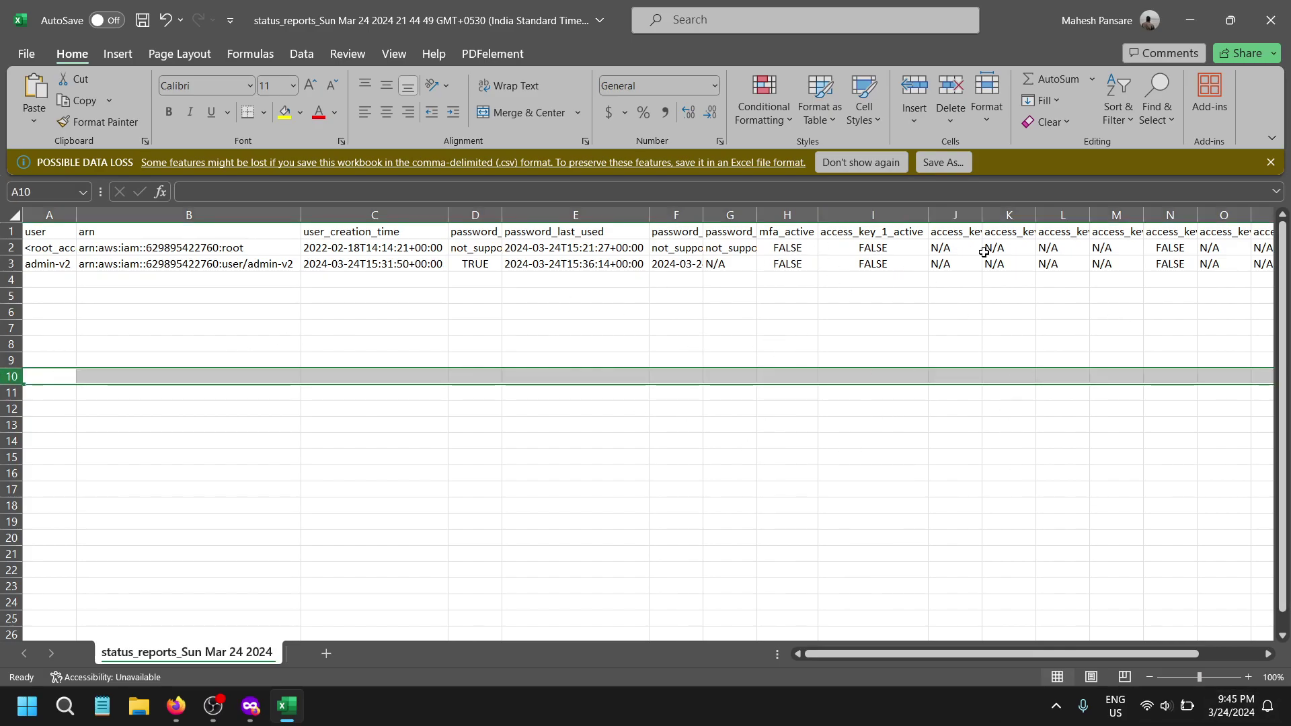
# - Review root's mfa_active and access_key_1_active values, then close Excel without saving
pyautogui.click(727, 246)
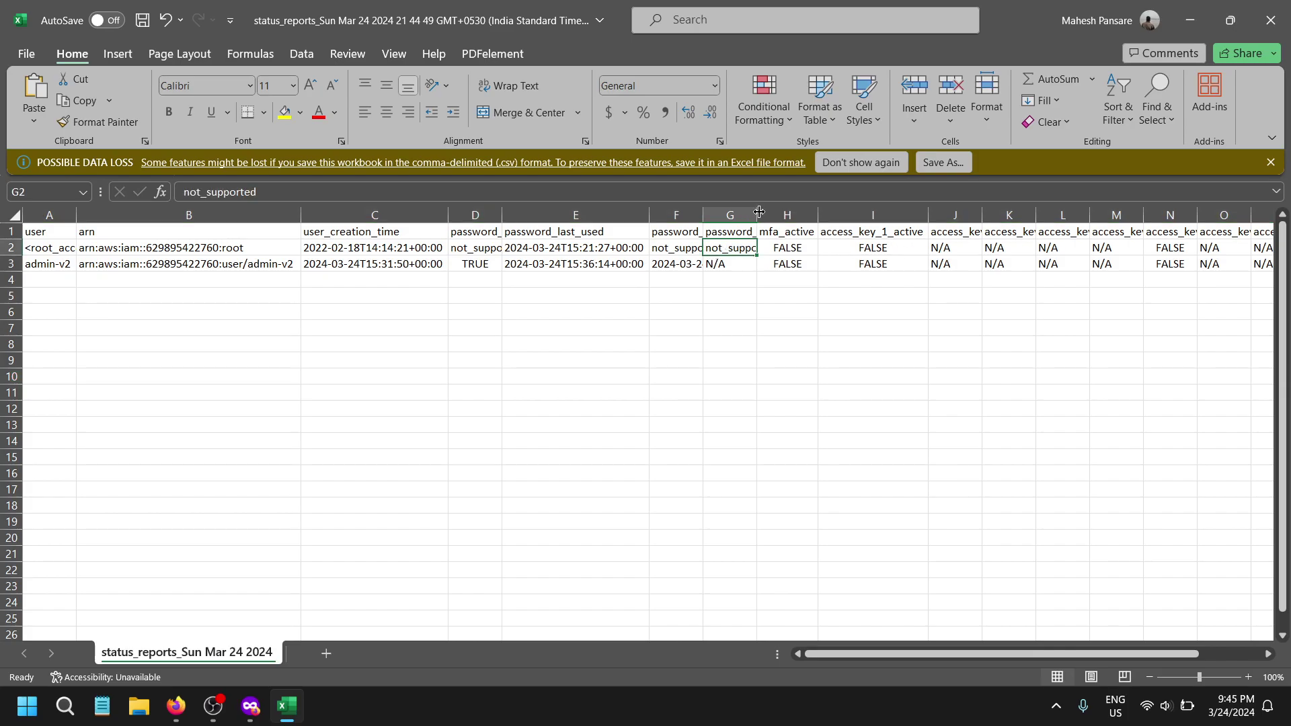
pyautogui.click(791, 249)
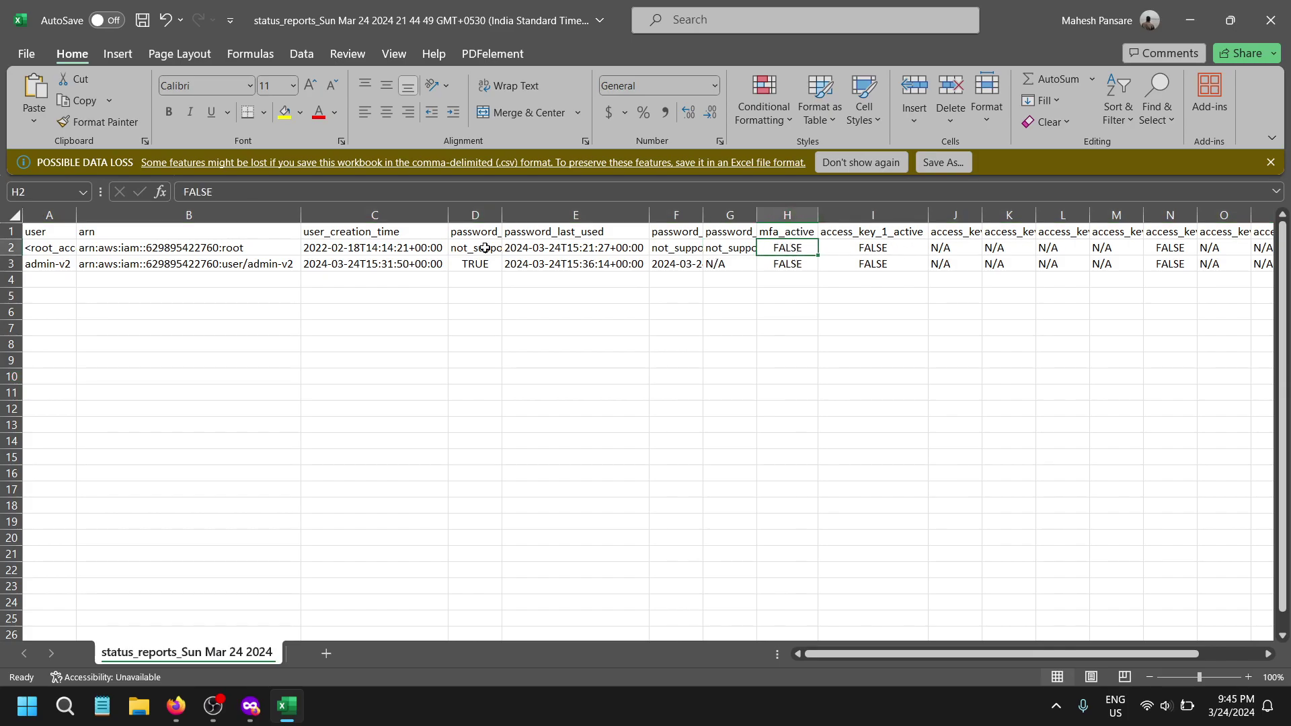
pyautogui.moveTo(58, 248); pyautogui.dragTo(785, 246)
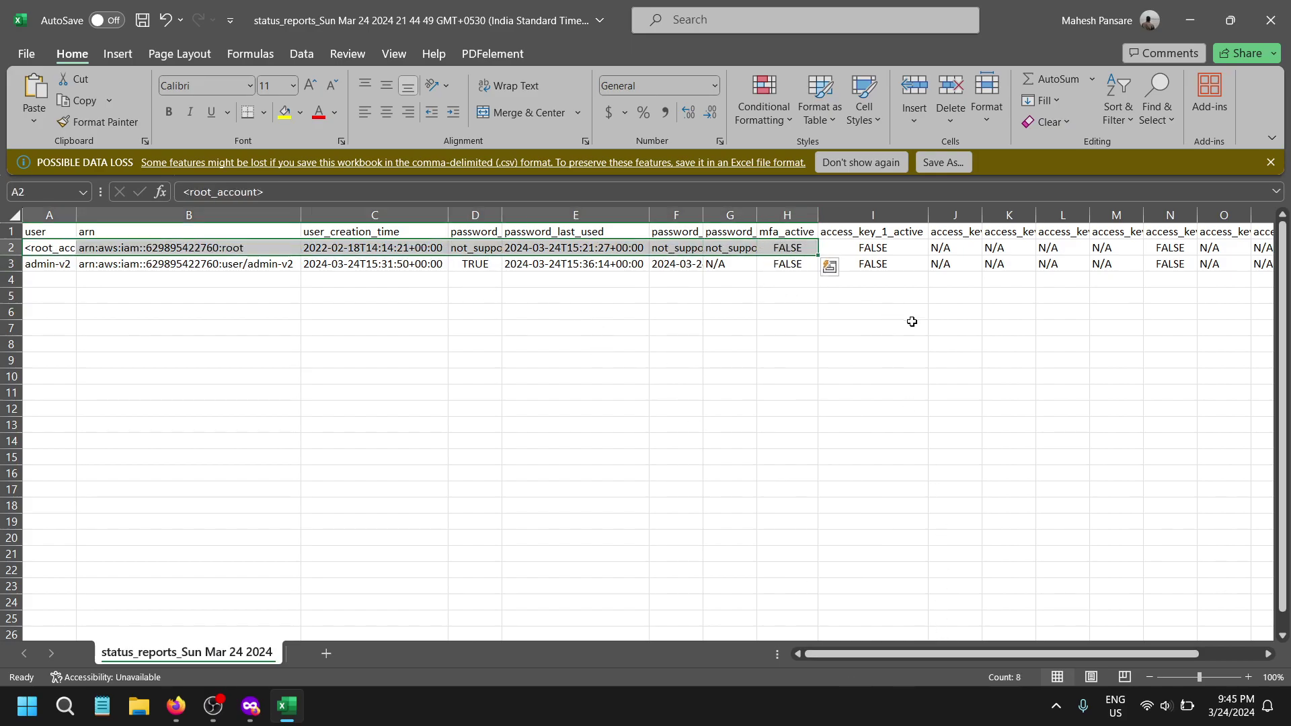
pyautogui.click(815, 314)
pyautogui.click(784, 248)
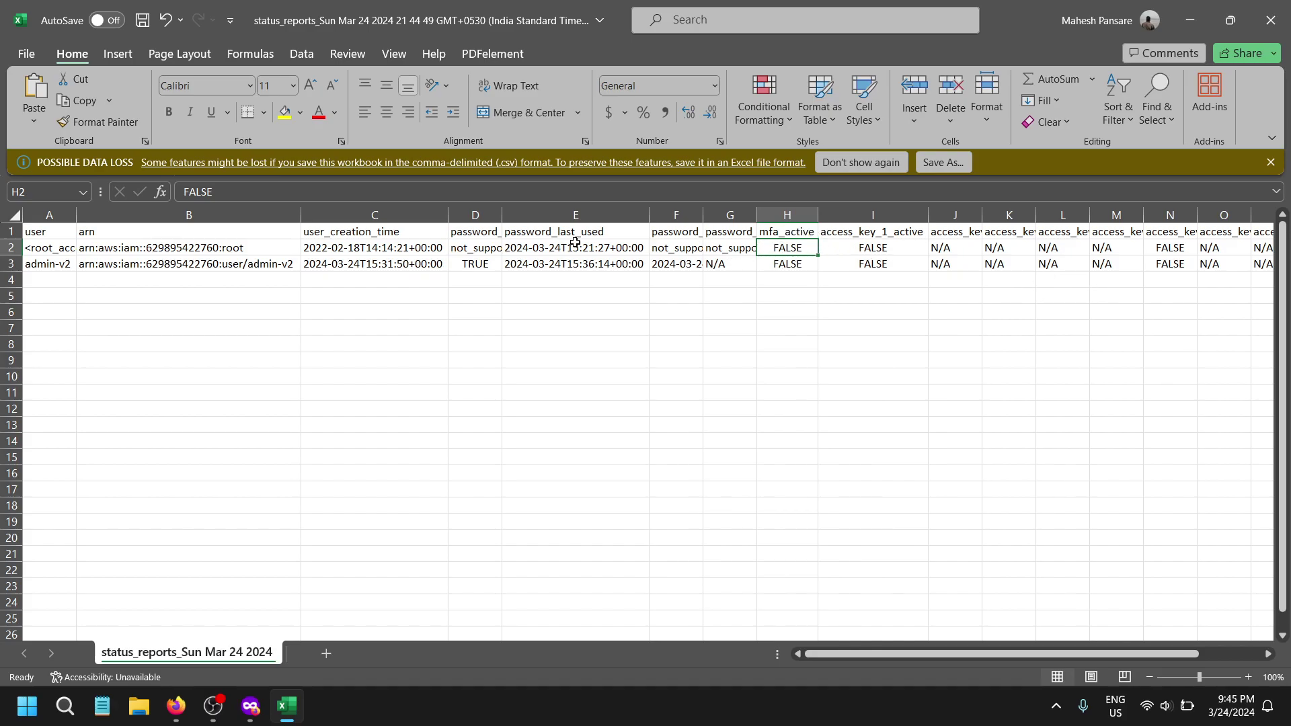
pyautogui.moveTo(575, 242); pyautogui.dragTo(968, 247)
pyautogui.click(874, 250)
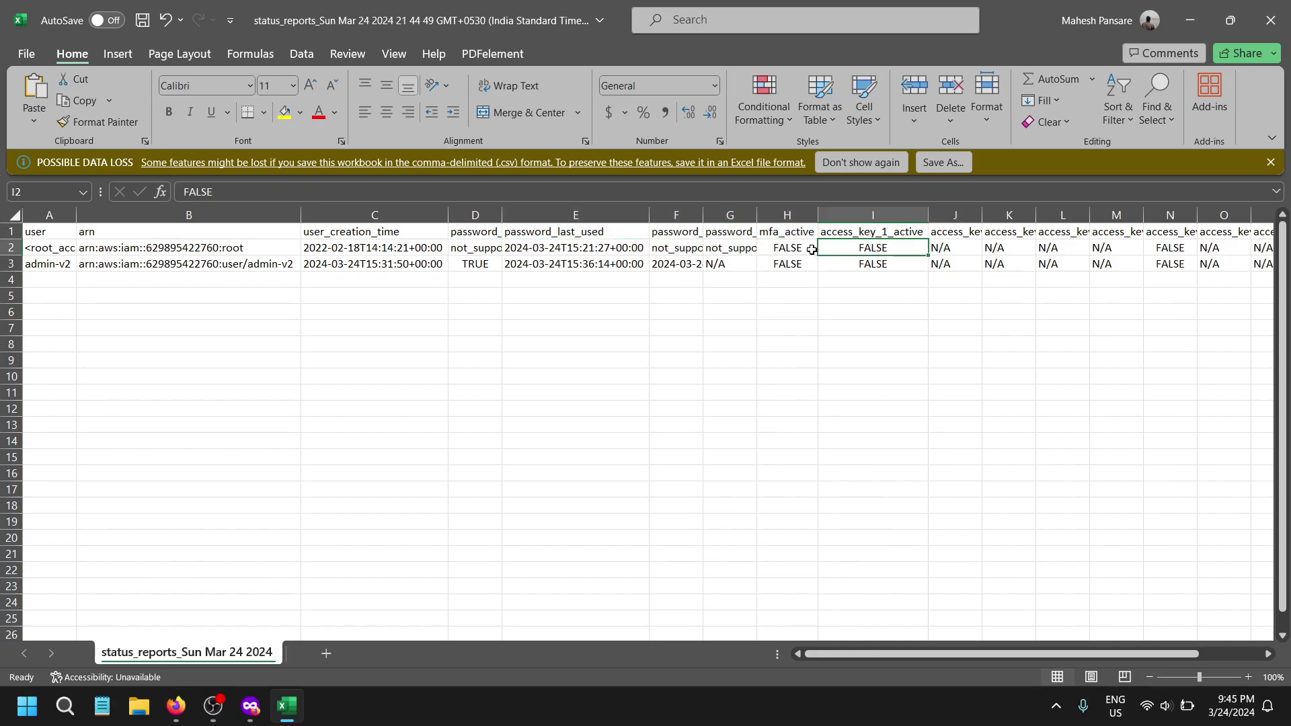
pyautogui.click(807, 249)
pyautogui.click(1207, 654)
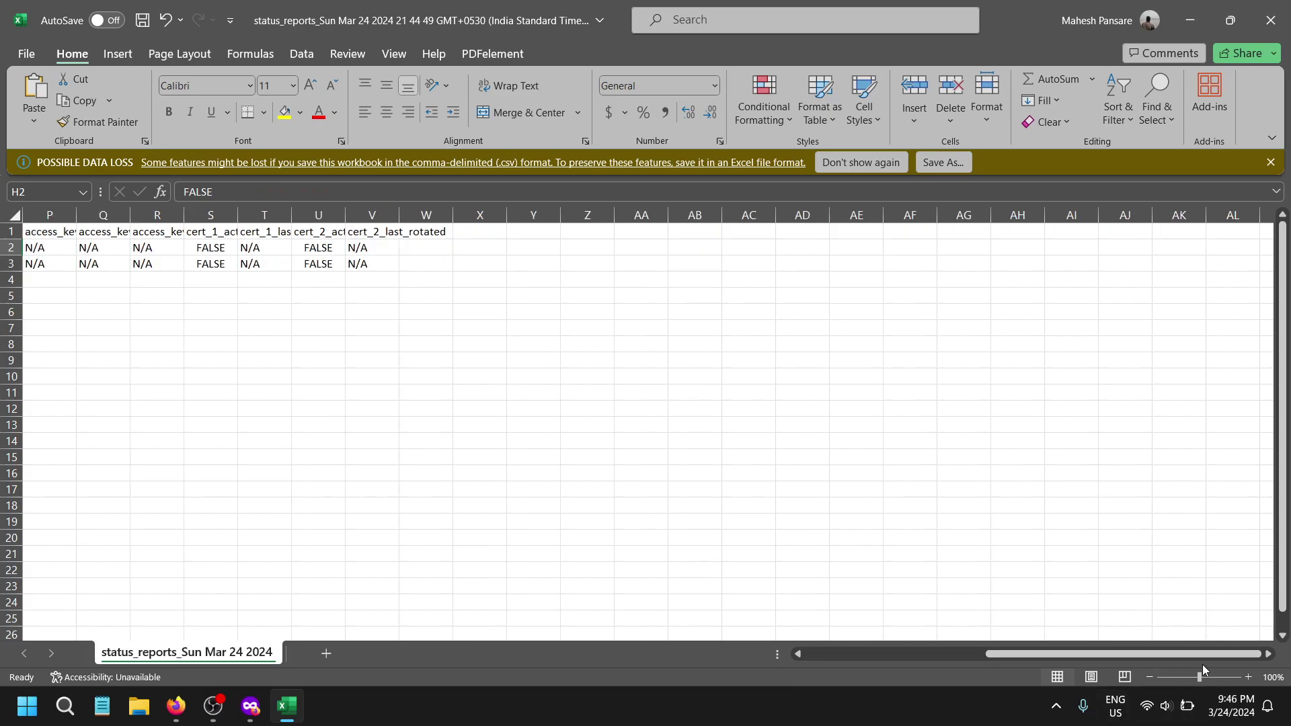
pyautogui.moveTo(1201, 655); pyautogui.dragTo(758, 704)
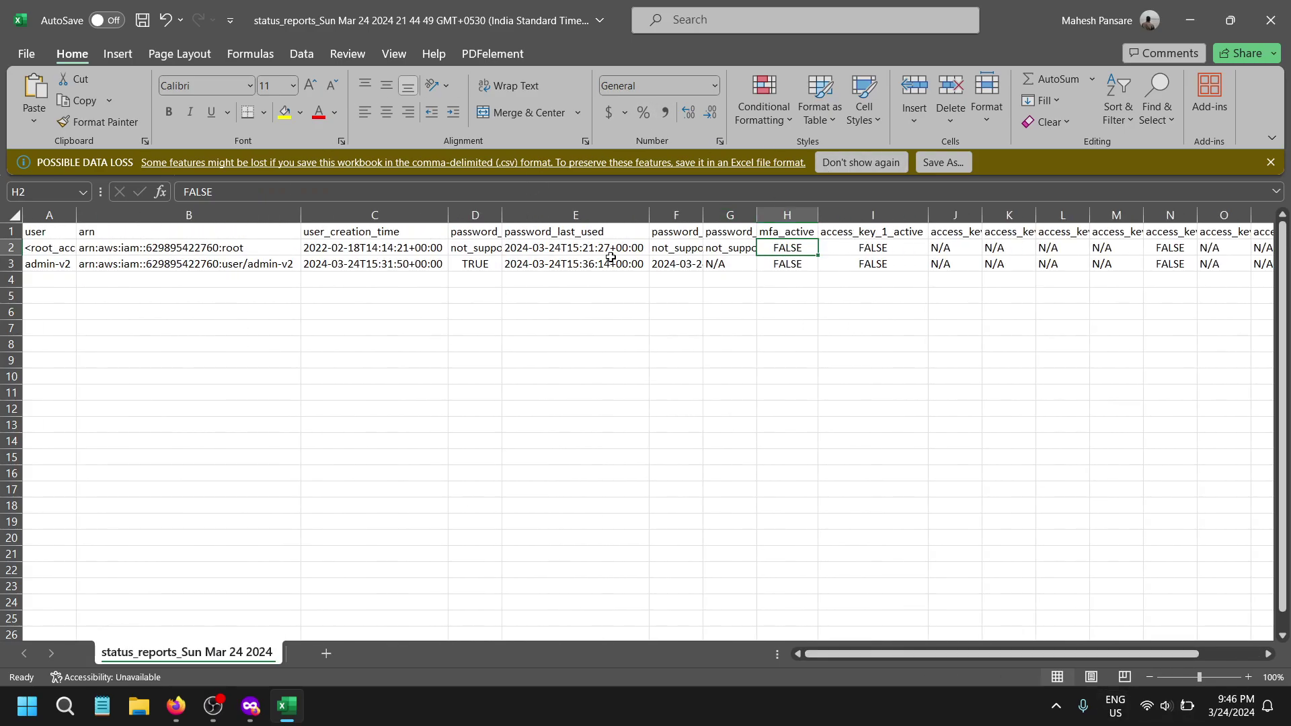
pyautogui.click(1270, 21)
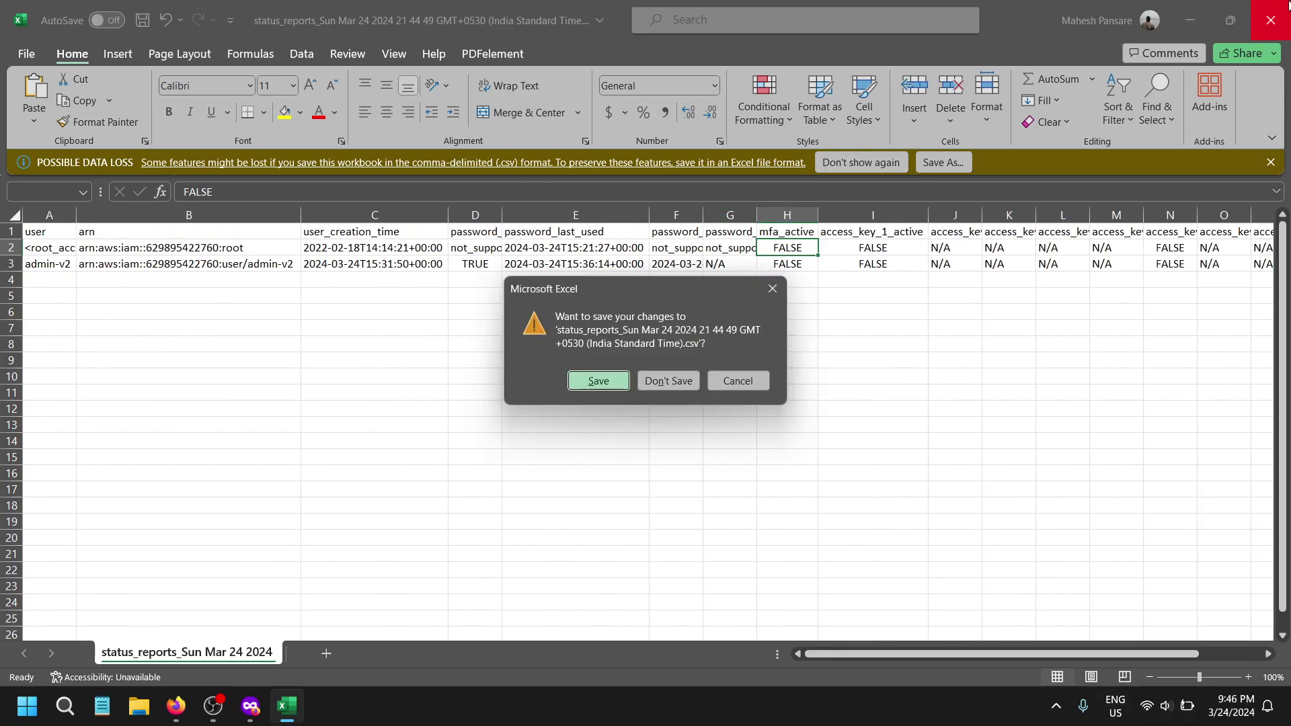
pyautogui.click(666, 386)
# - Open Access Analyzer under Access reports and scroll through its overview and benefits
pyautogui.scroll(-3, 107, 605)
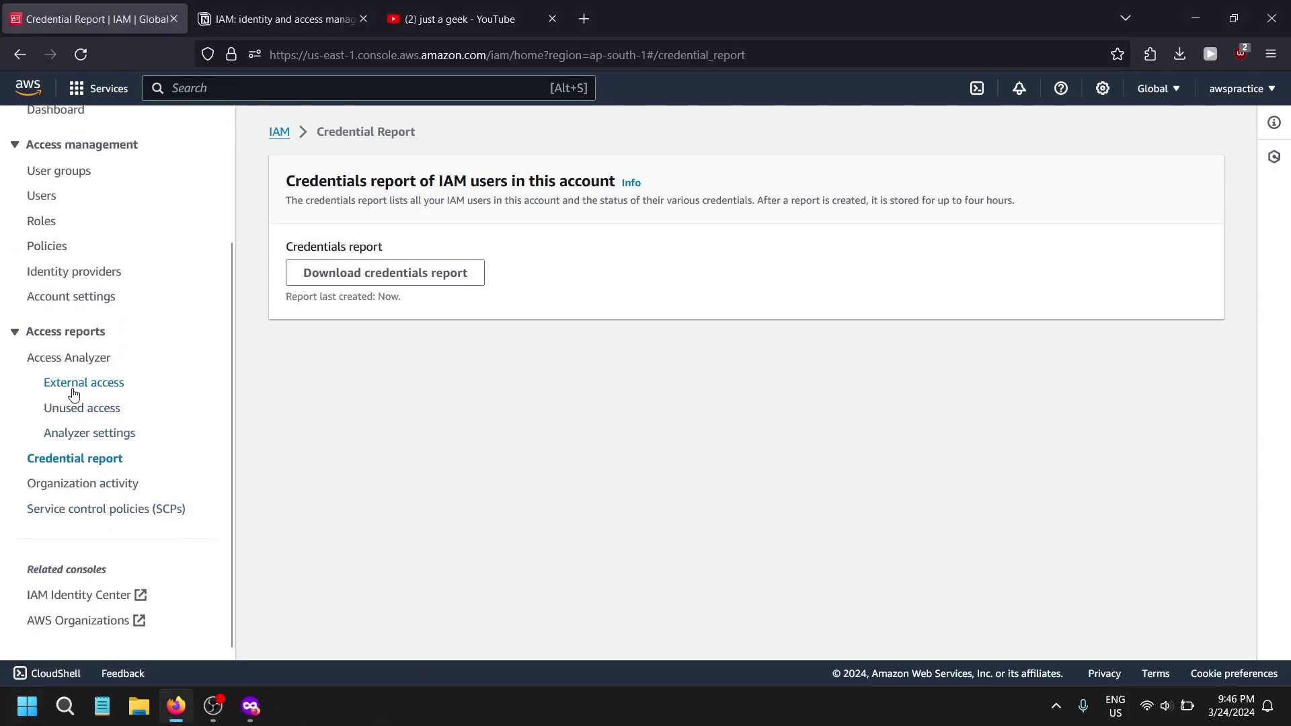
pyautogui.scroll(2, 81, 366)
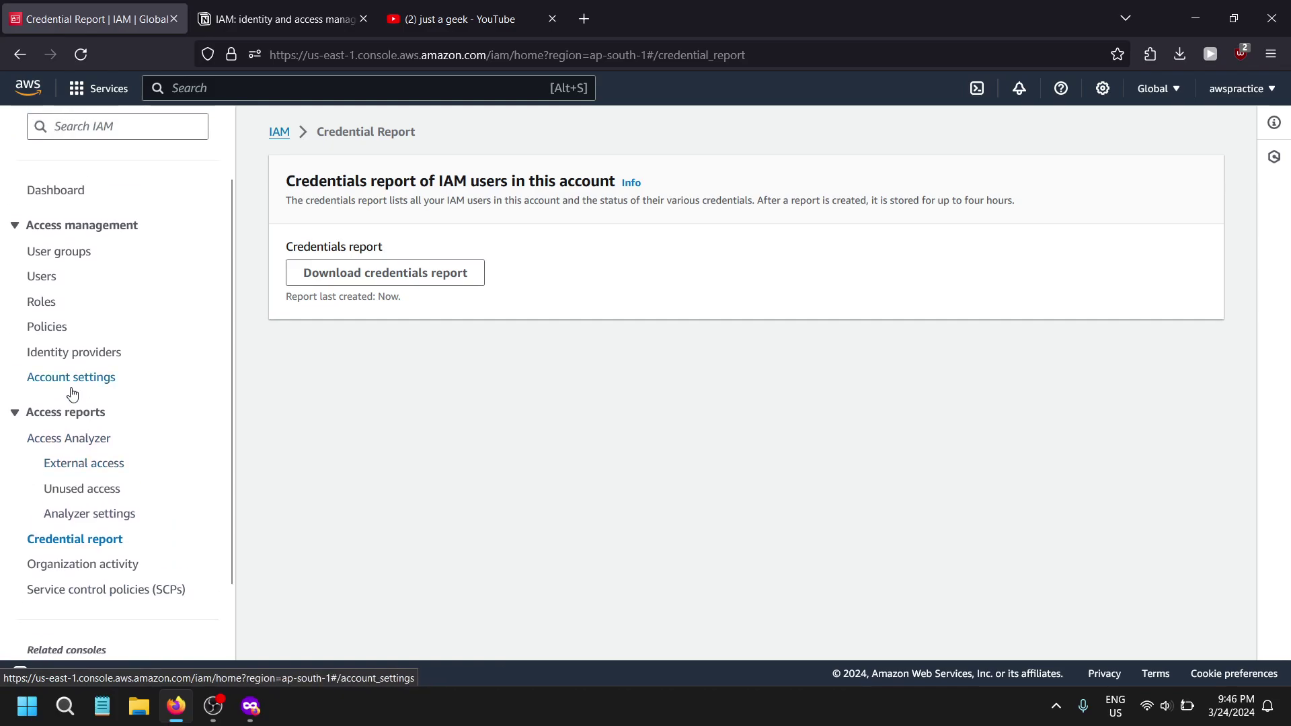
pyautogui.click(68, 441)
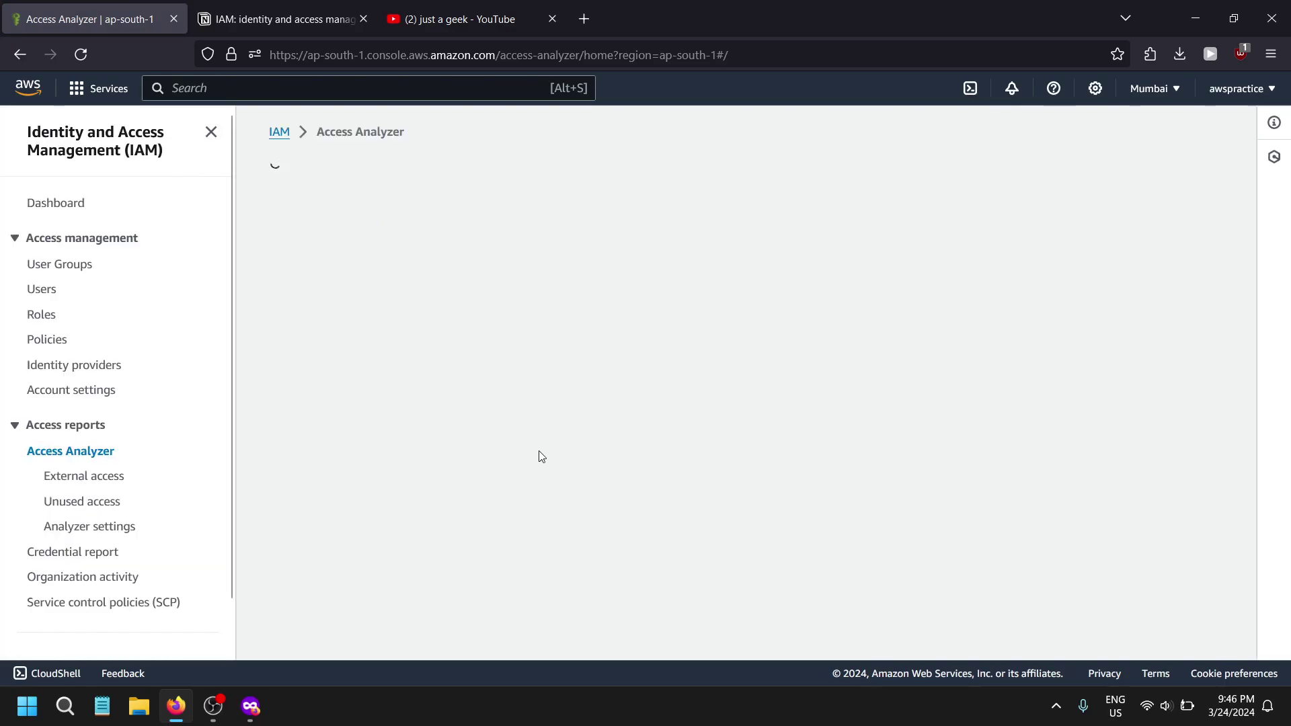
pyautogui.scroll(-2, 531, 478)
pyautogui.scroll(-1, 525, 507)
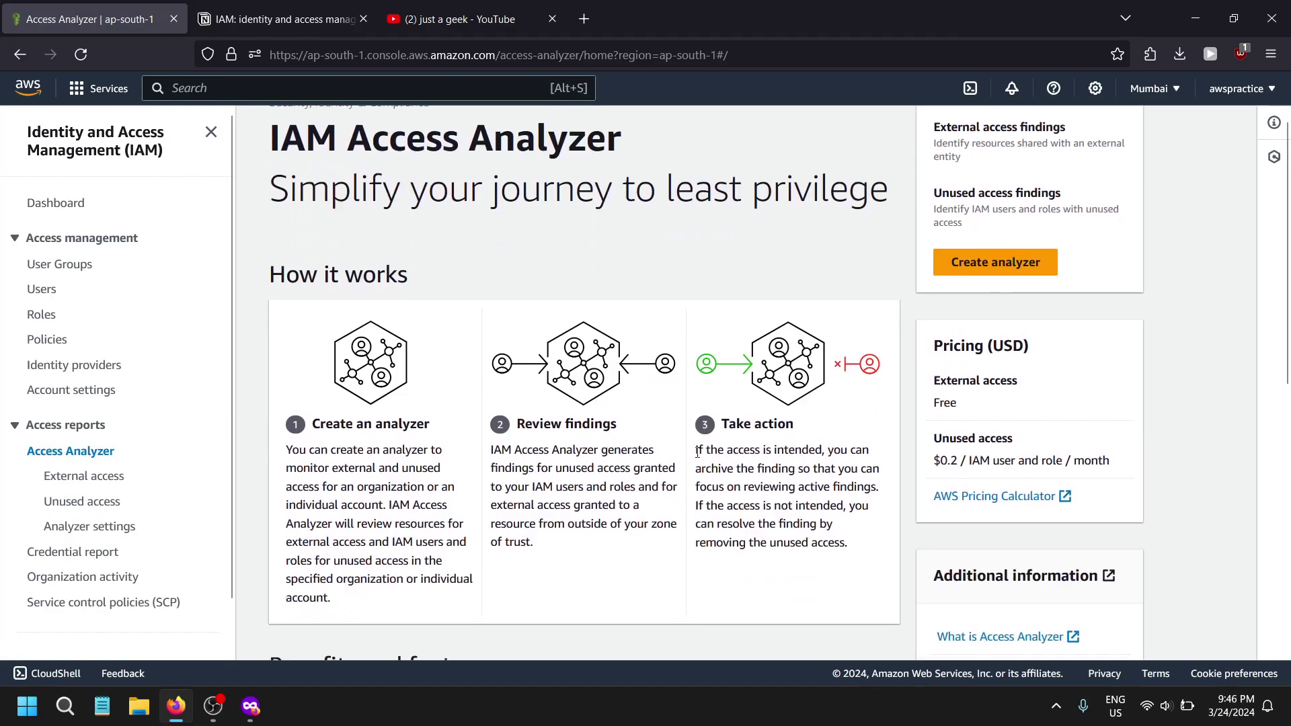
pyautogui.scroll(-10, 698, 452)
pyautogui.scroll(5, 680, 476)
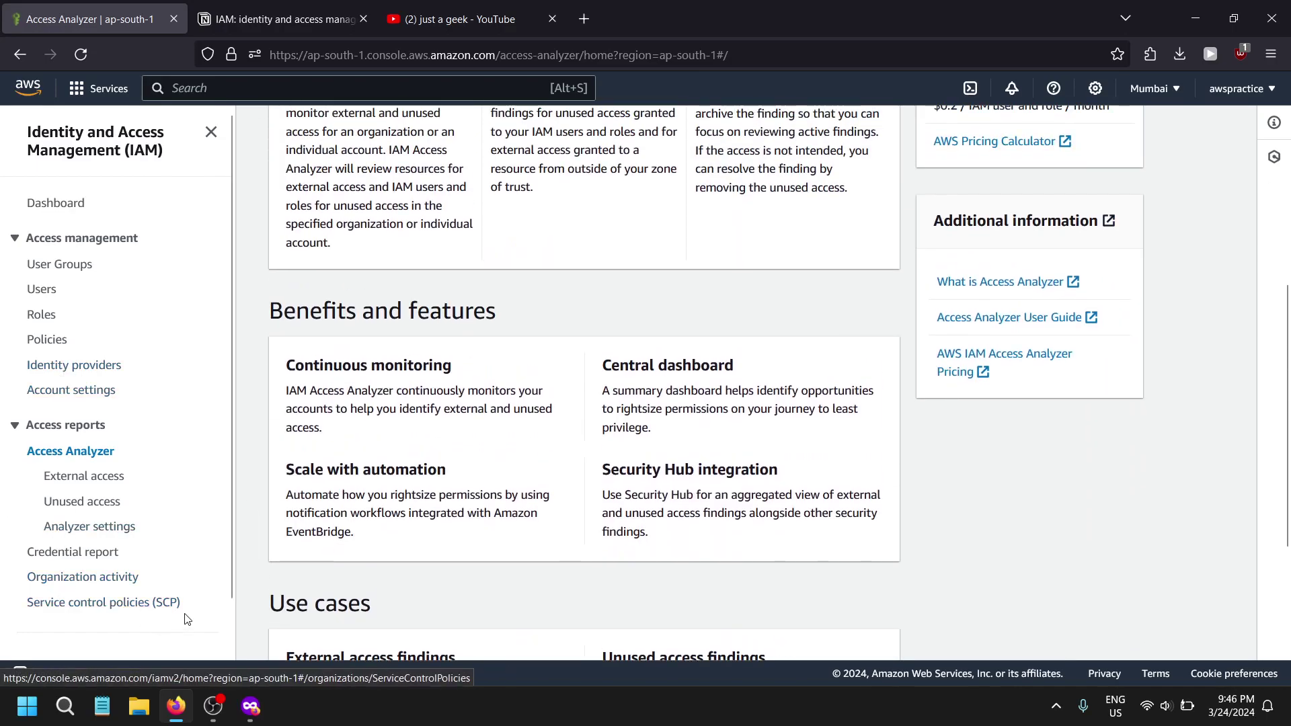
pyautogui.click(276, 18)
# - Scroll through the IAM Security Tools and Guidelines & Best Practices notes
pyautogui.scroll(-3, 470, 336)
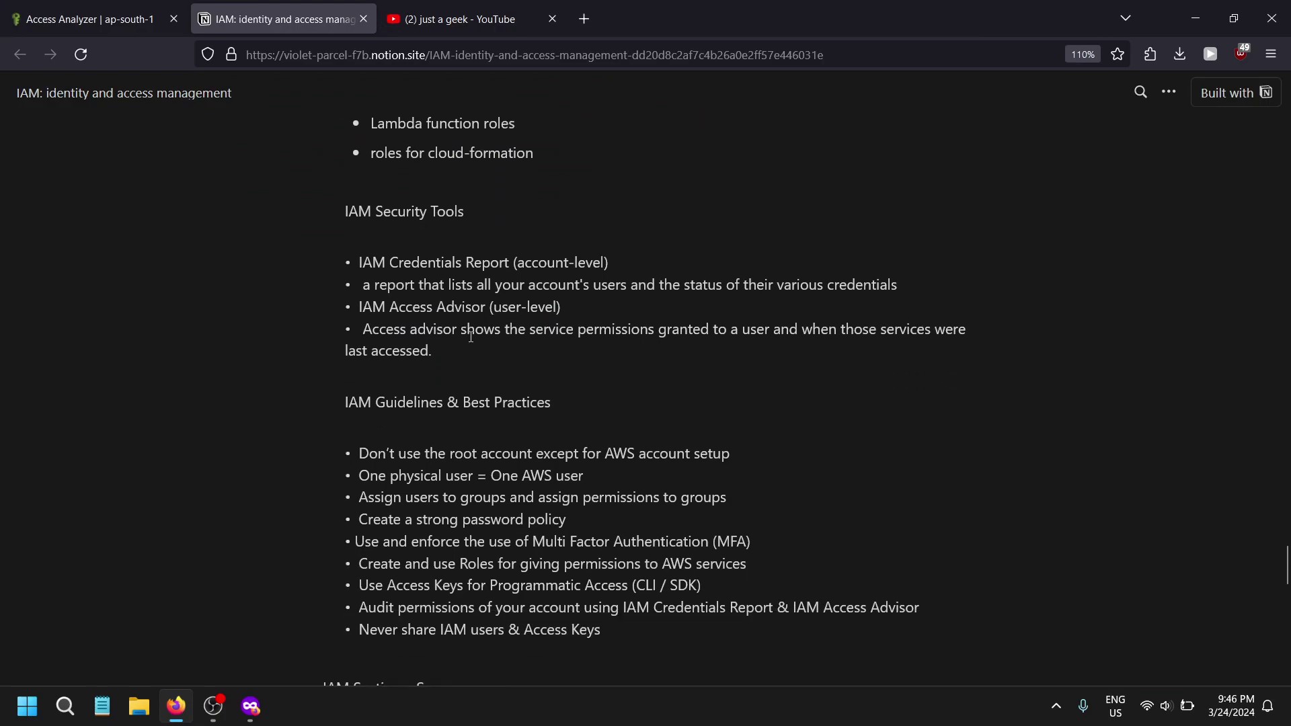
pyautogui.scroll(-3, 473, 338)
pyautogui.scroll(3, 476, 342)
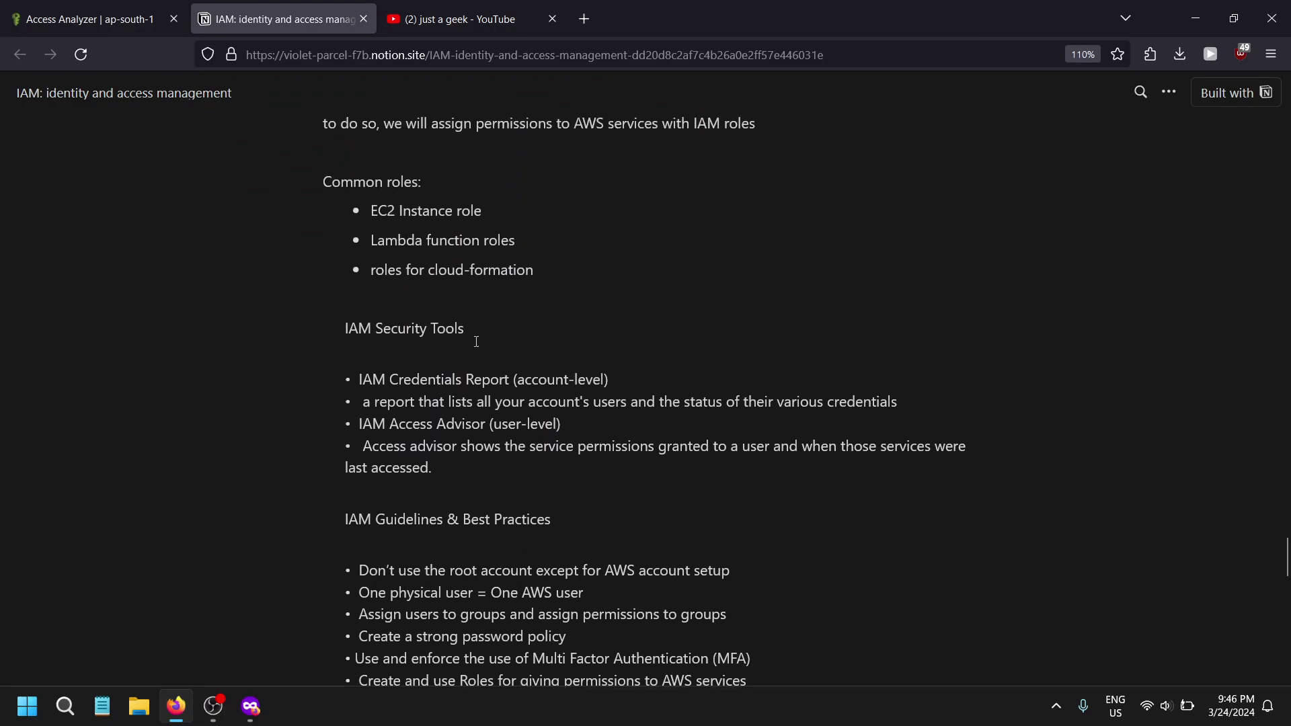
pyautogui.scroll(-2, 492, 361)
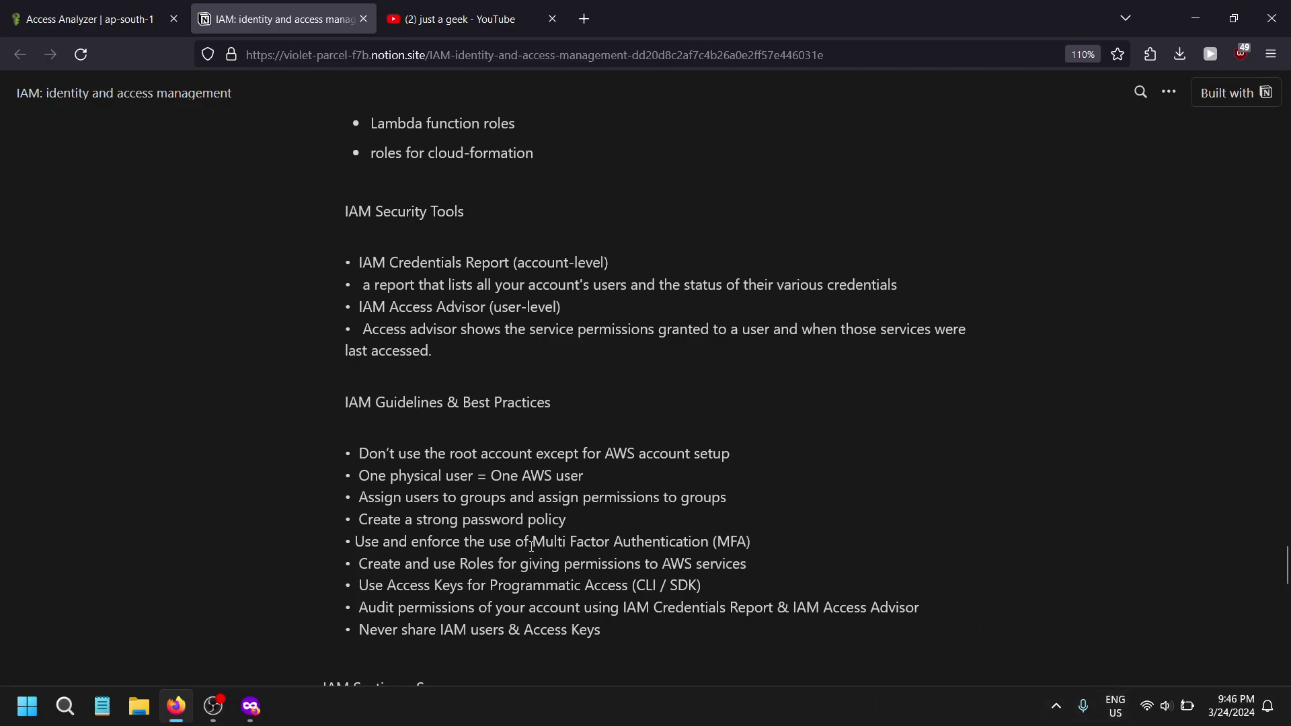
pyautogui.scroll(-4, 531, 546)
pyautogui.scroll(-3, 520, 387)
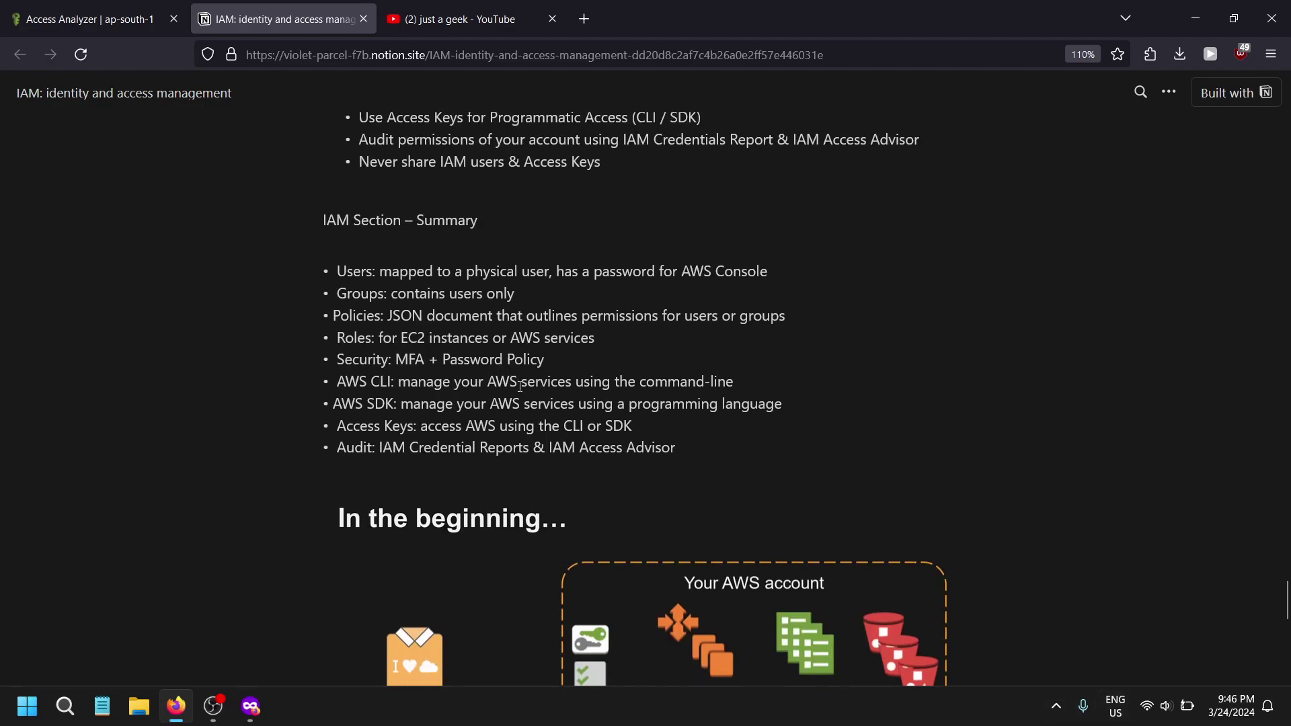
pyautogui.scroll(2, 576, 517)
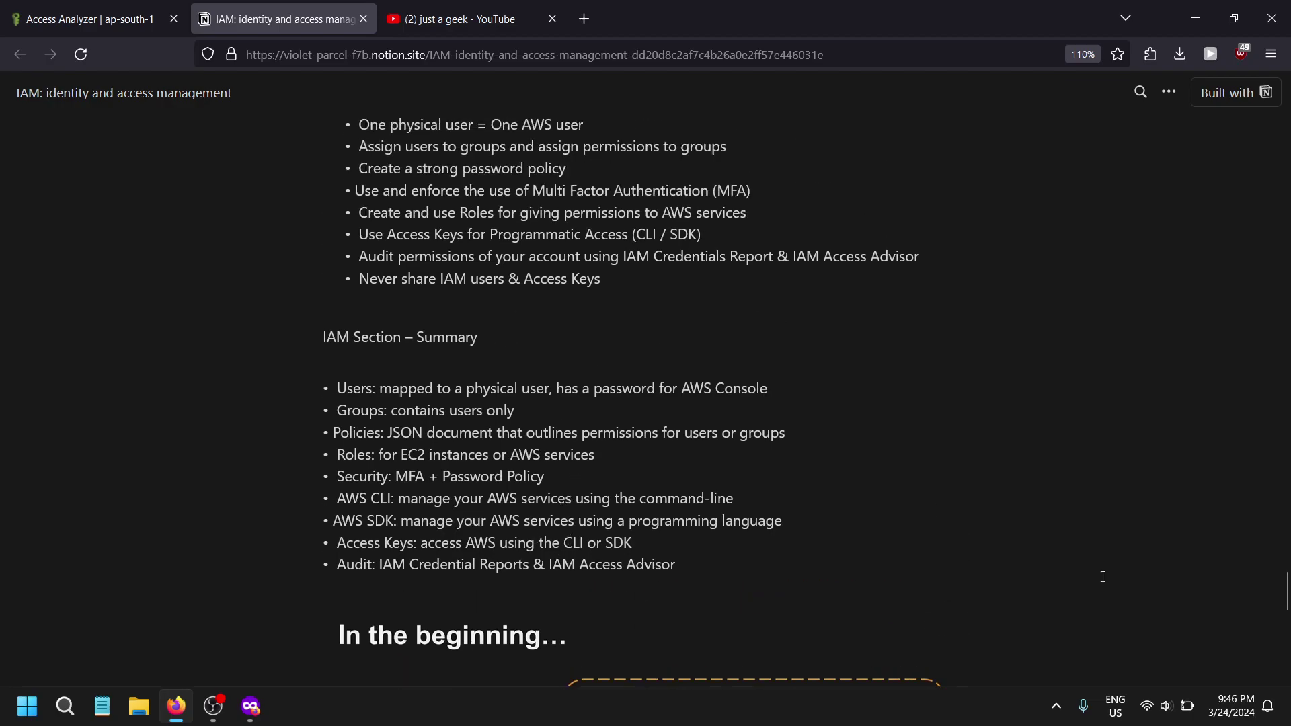
pyautogui.scroll(2, 1204, 620)
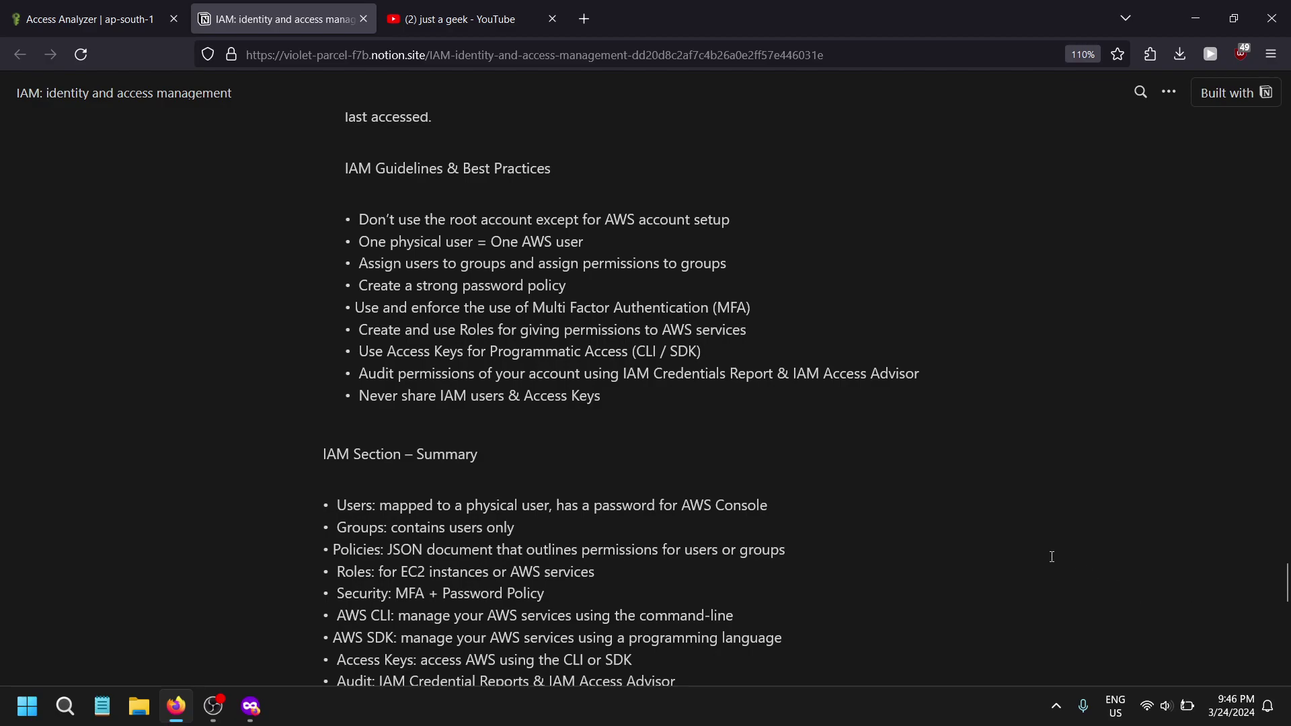
pyautogui.click(59, 20)
pyautogui.click(208, 18)
# - Scroll down to 'IAM Section – Summary' and highlight part of the Users bullet
pyautogui.scroll(-3, 761, 436)
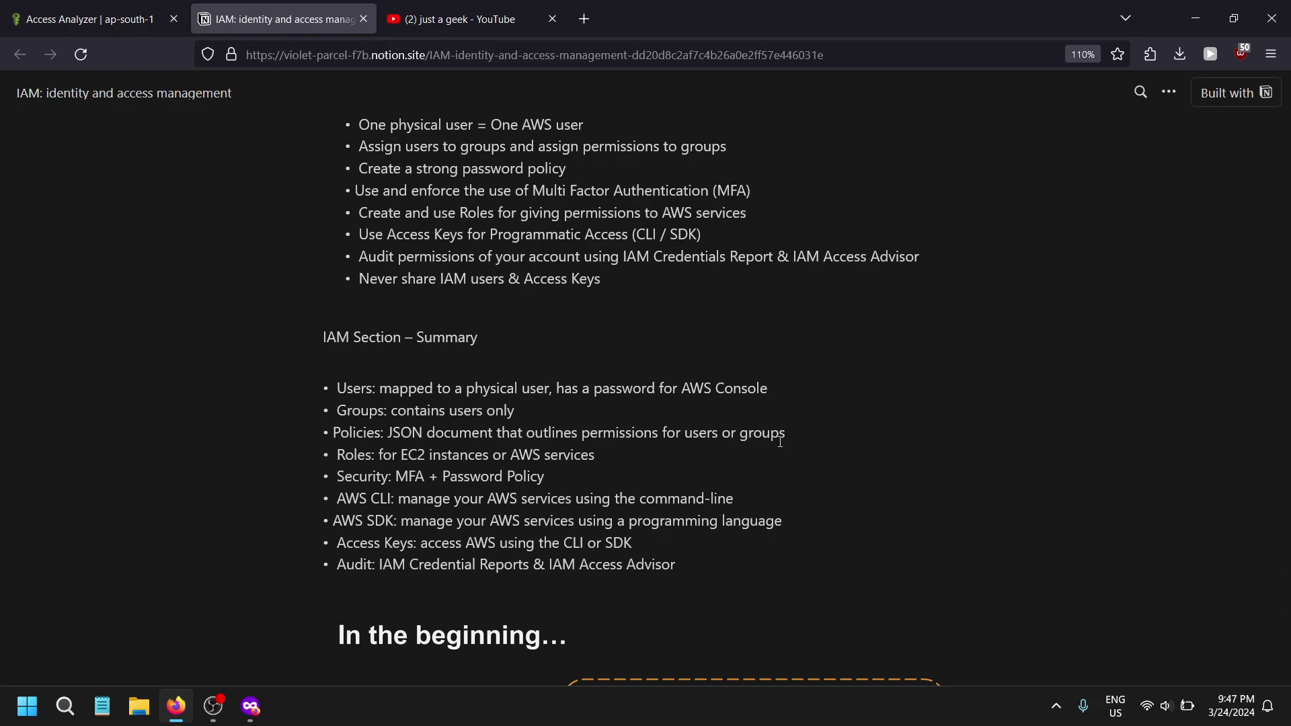
pyautogui.scroll(-3, 780, 442)
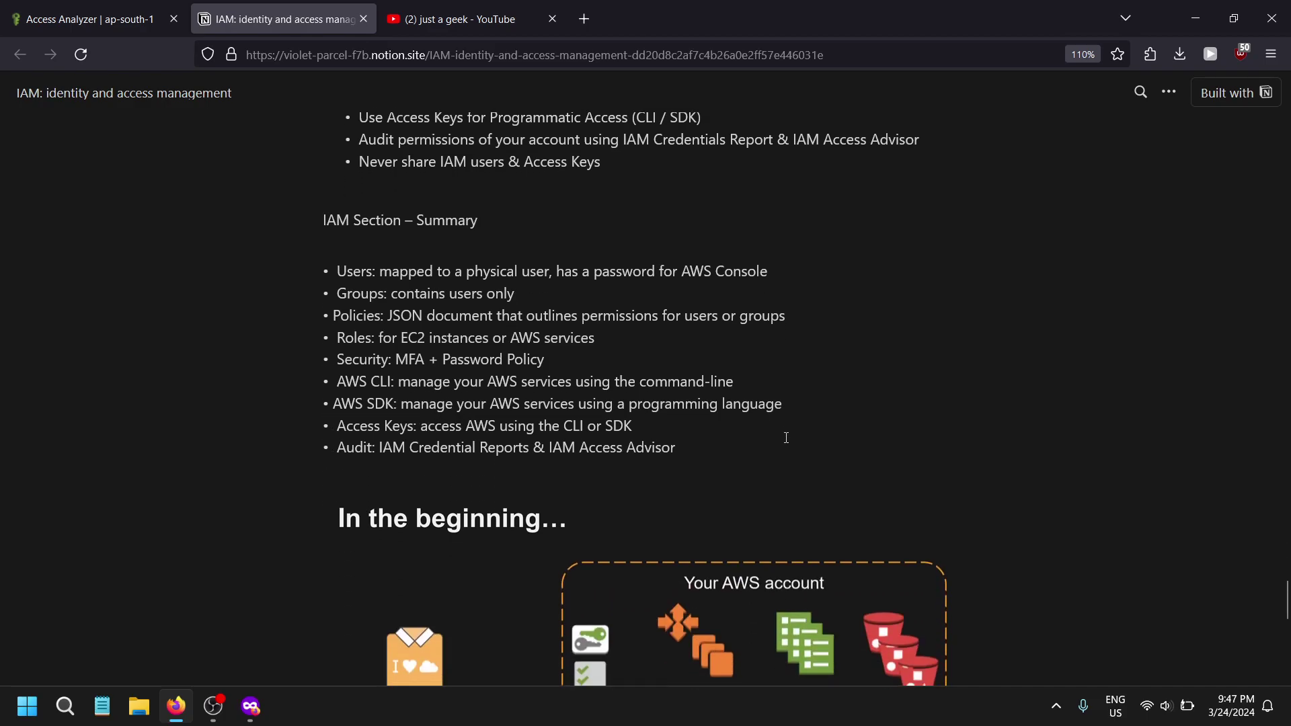
pyautogui.scroll(-2, 786, 437)
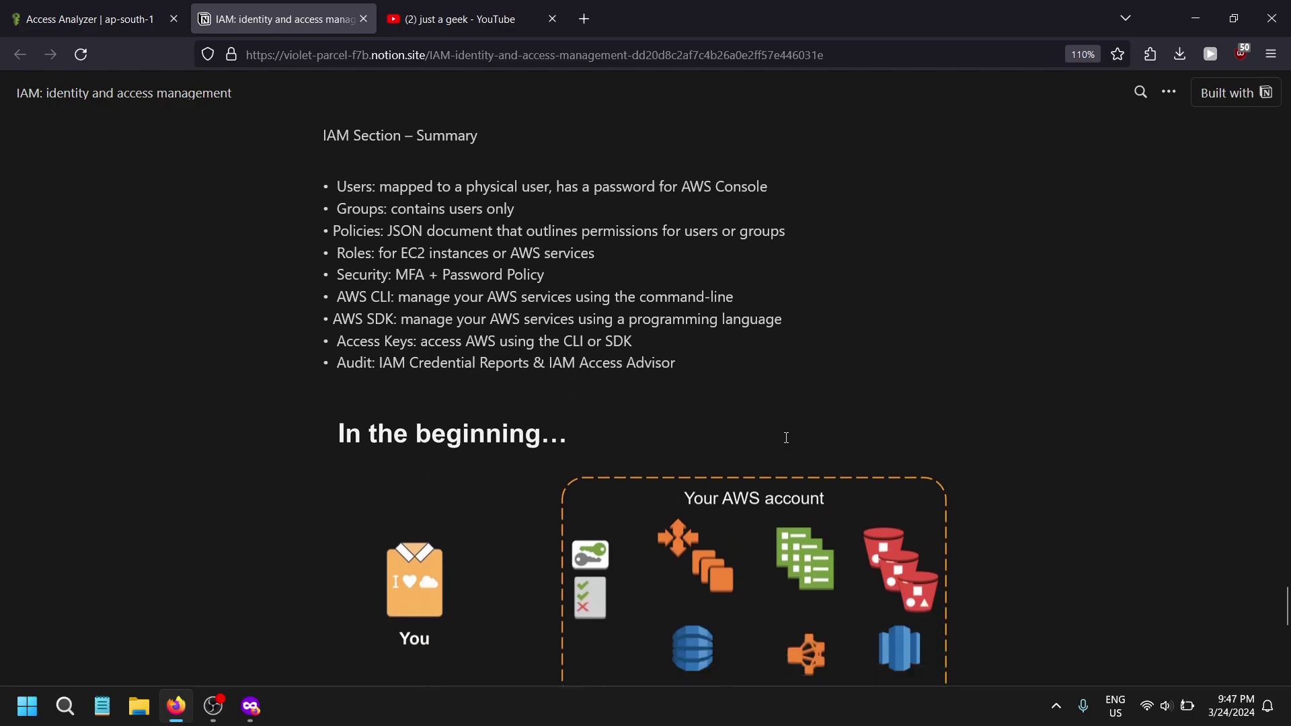
pyautogui.scroll(2, 631, 398)
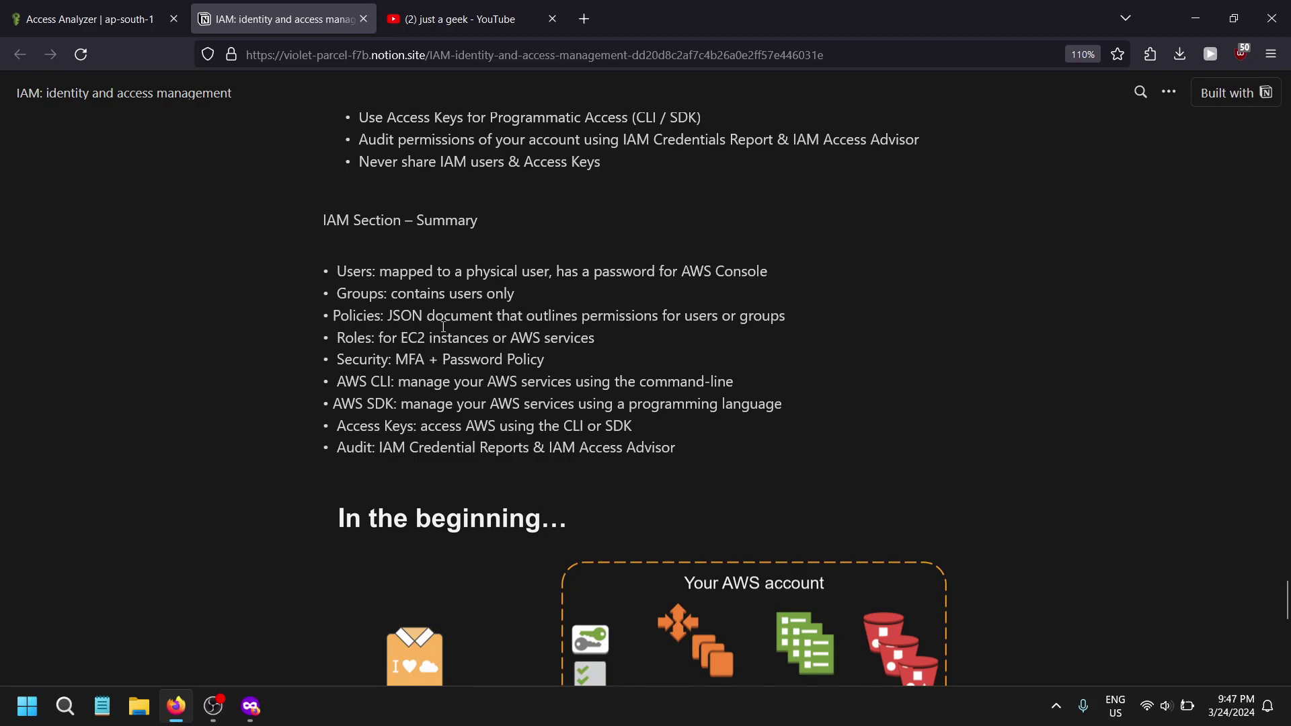
pyautogui.moveTo(387, 269); pyautogui.dragTo(694, 278)
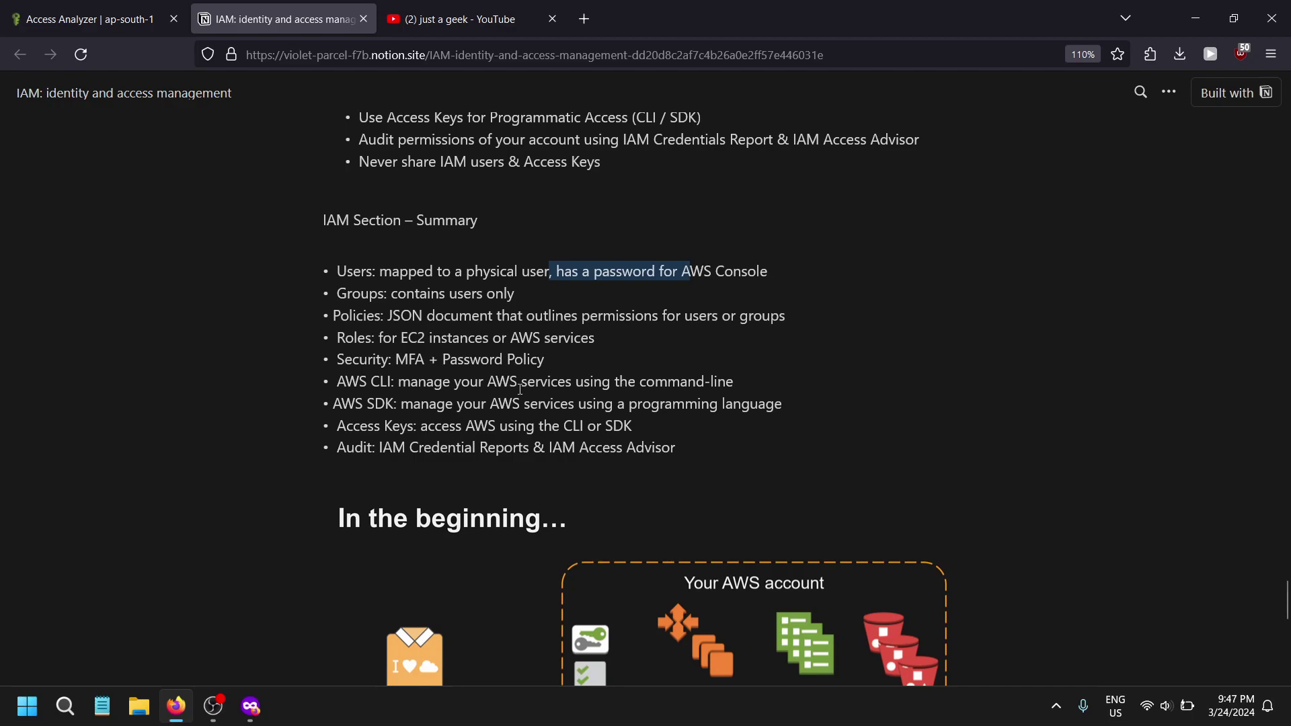
pyautogui.scroll(10, 520, 390)
pyautogui.scroll(7, 345, 589)
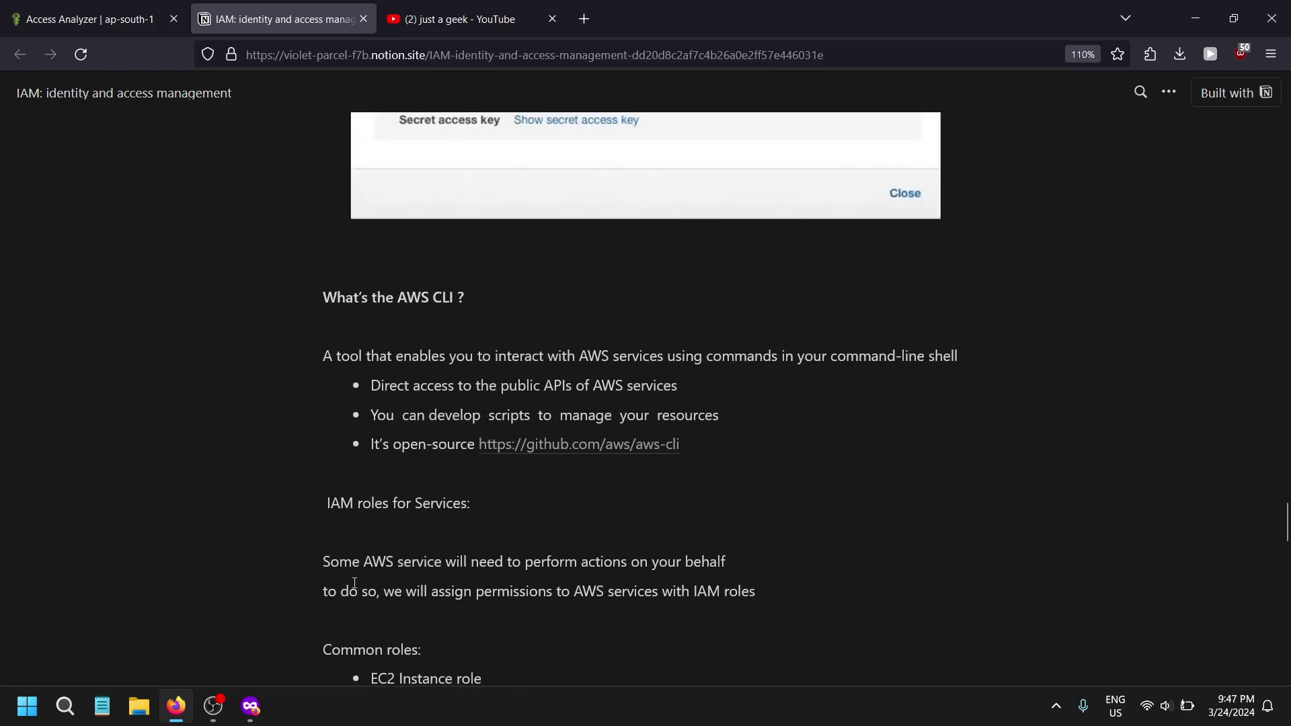
pyautogui.scroll(-3, 390, 528)
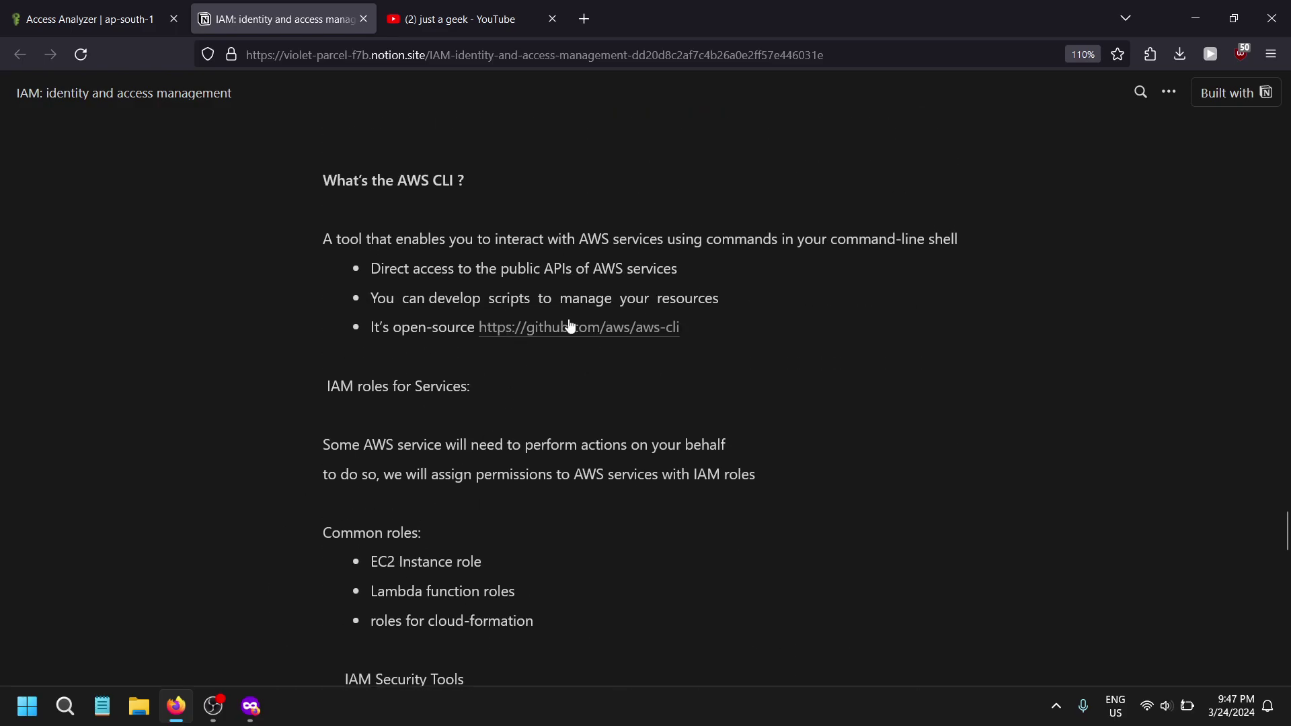
pyautogui.scroll(4, 352, 404)
pyautogui.scroll(-3, 375, 327)
pyautogui.scroll(6, 417, 323)
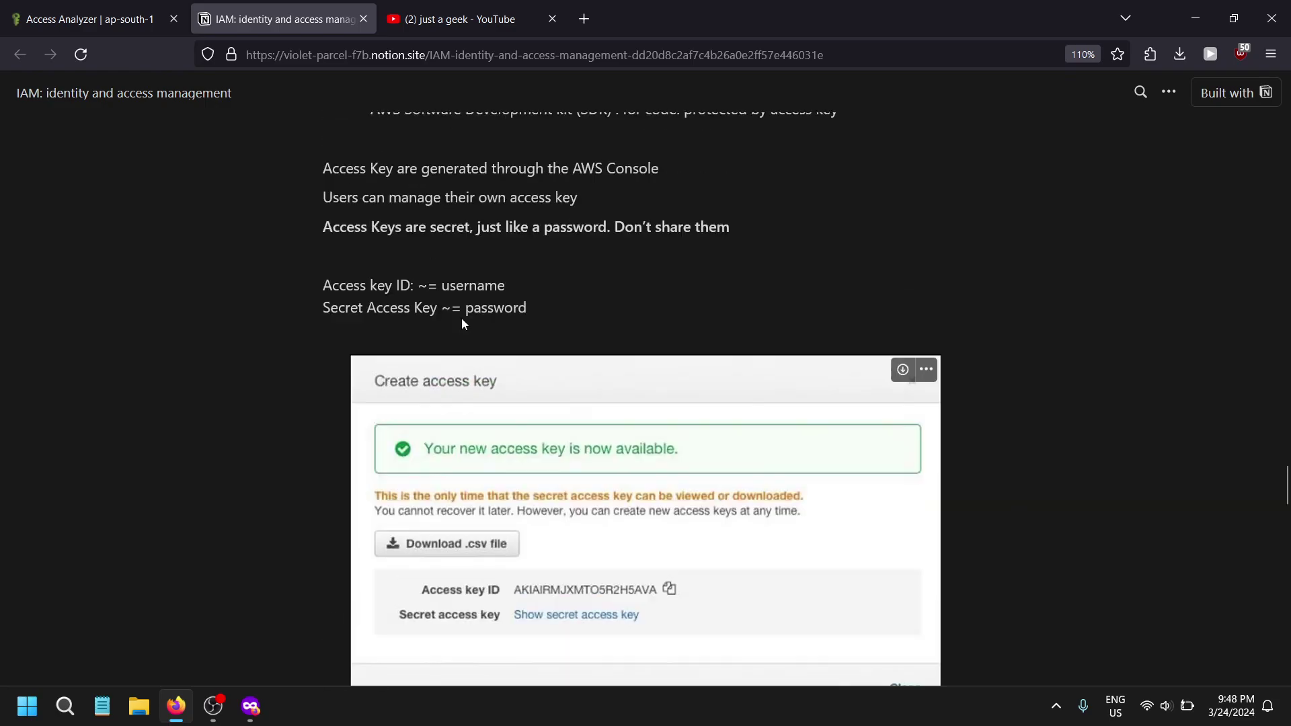
pyautogui.moveTo(390, 294); pyautogui.dragTo(735, 290)
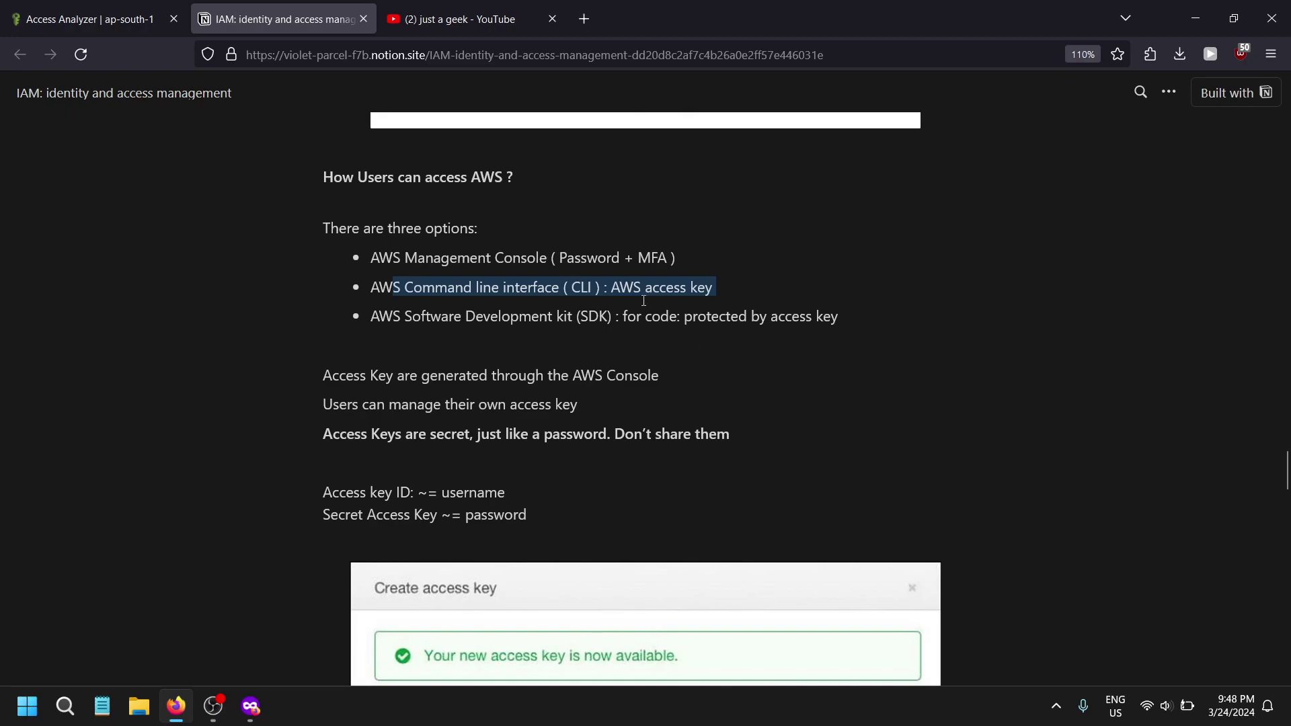
pyautogui.click(749, 347)
pyautogui.moveTo(840, 322); pyautogui.dragTo(707, 326)
pyautogui.click(704, 331)
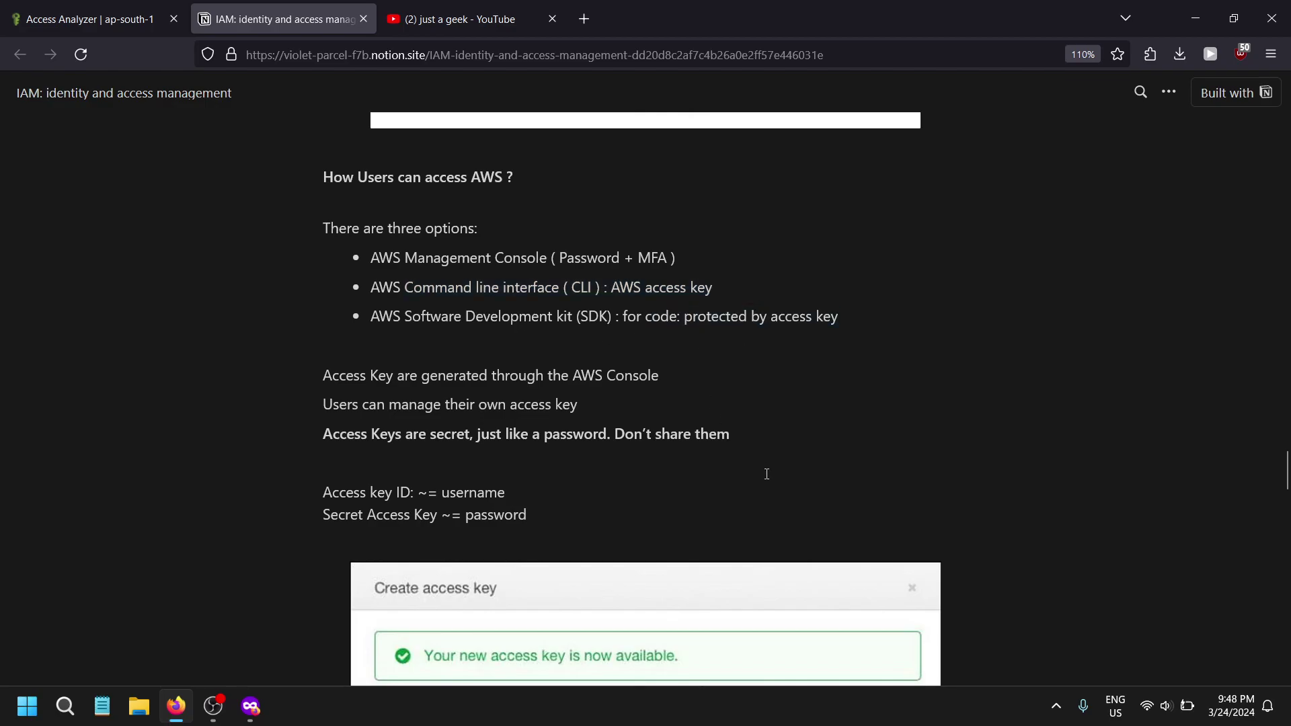
pyautogui.scroll(-20, 635, 438)
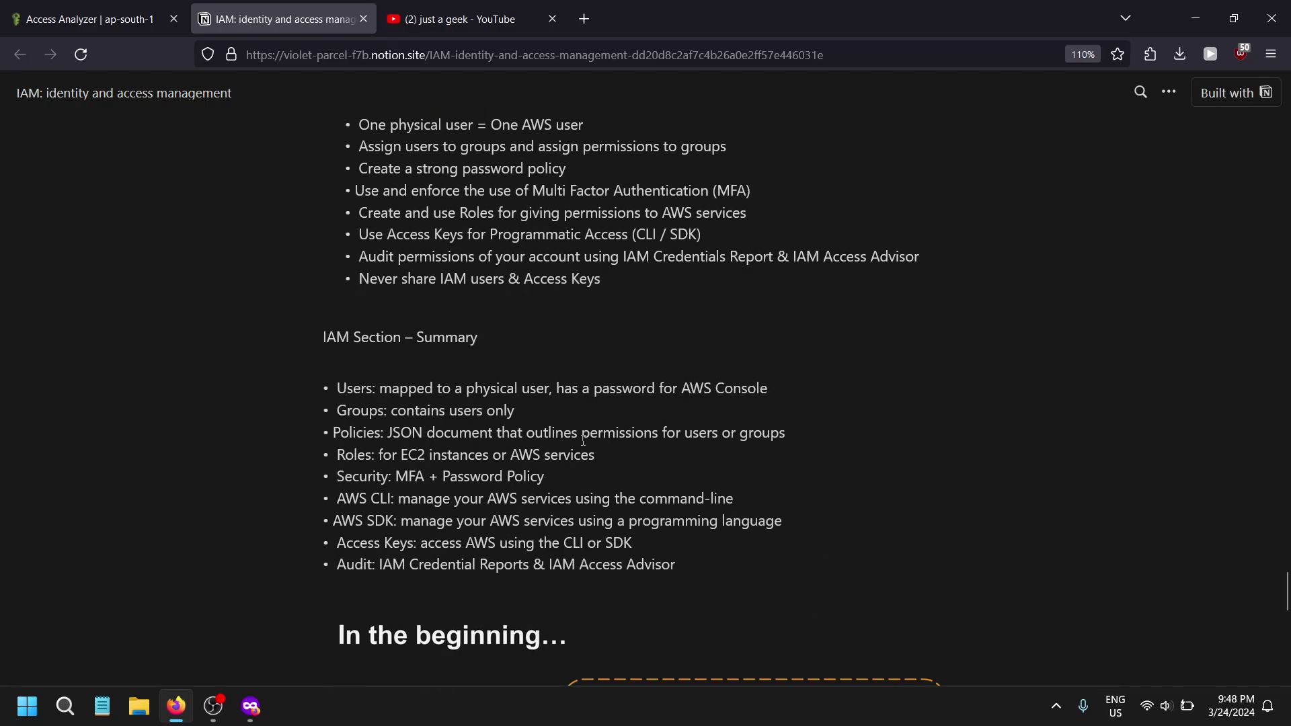
# - Scroll through the 'In the beginning…' and 'Today' AWS account diagrams in the notes
pyautogui.scroll(-3, 610, 314)
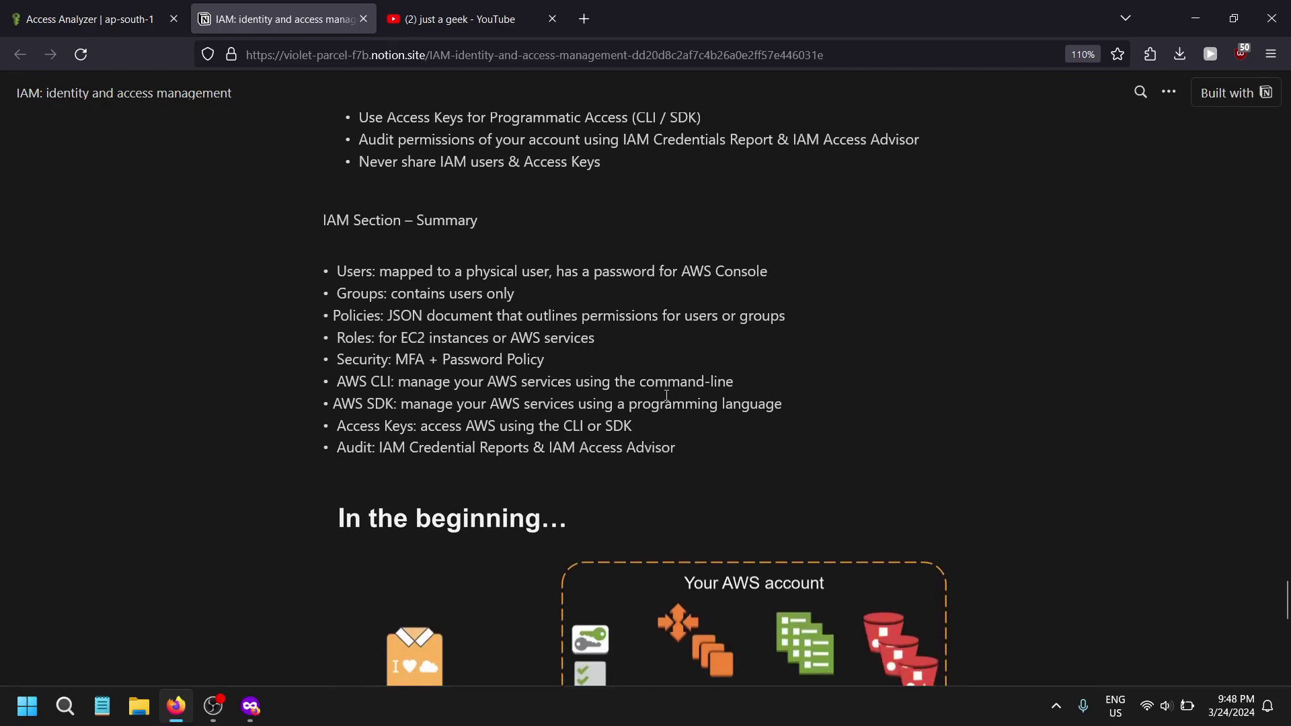
pyautogui.scroll(-8, 667, 395)
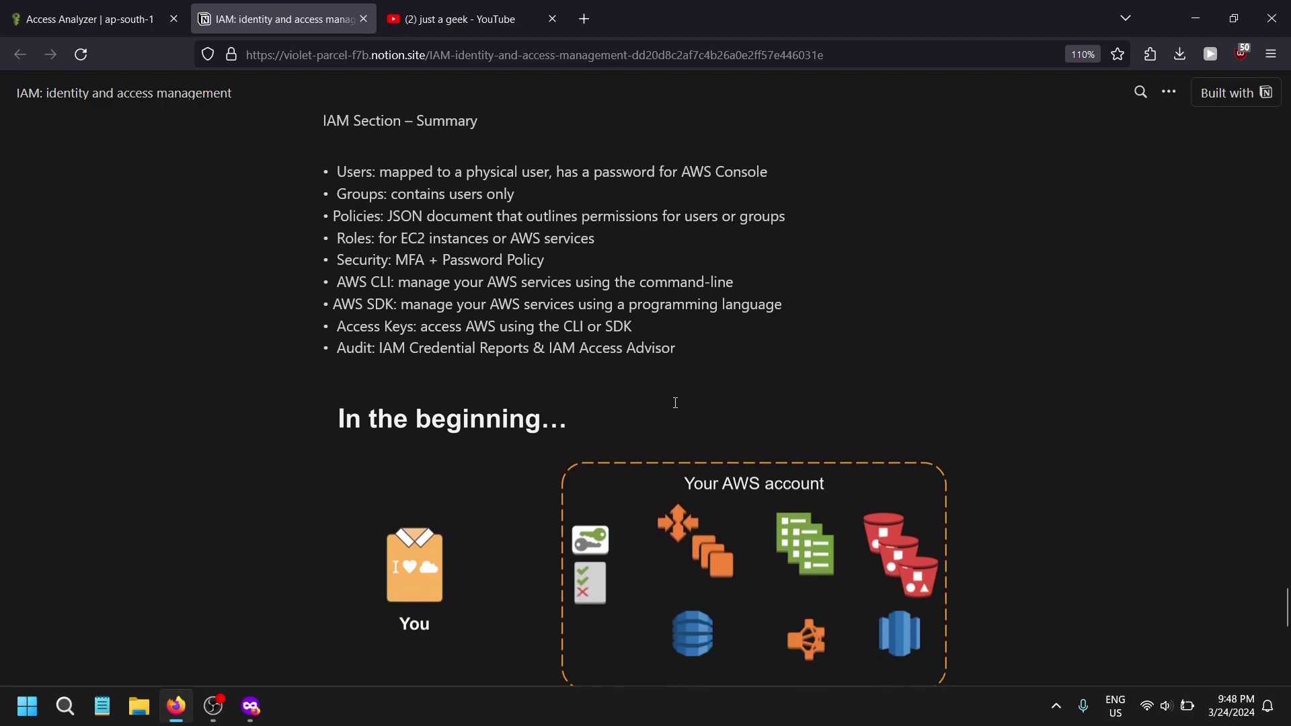
pyautogui.scroll(2, 644, 386)
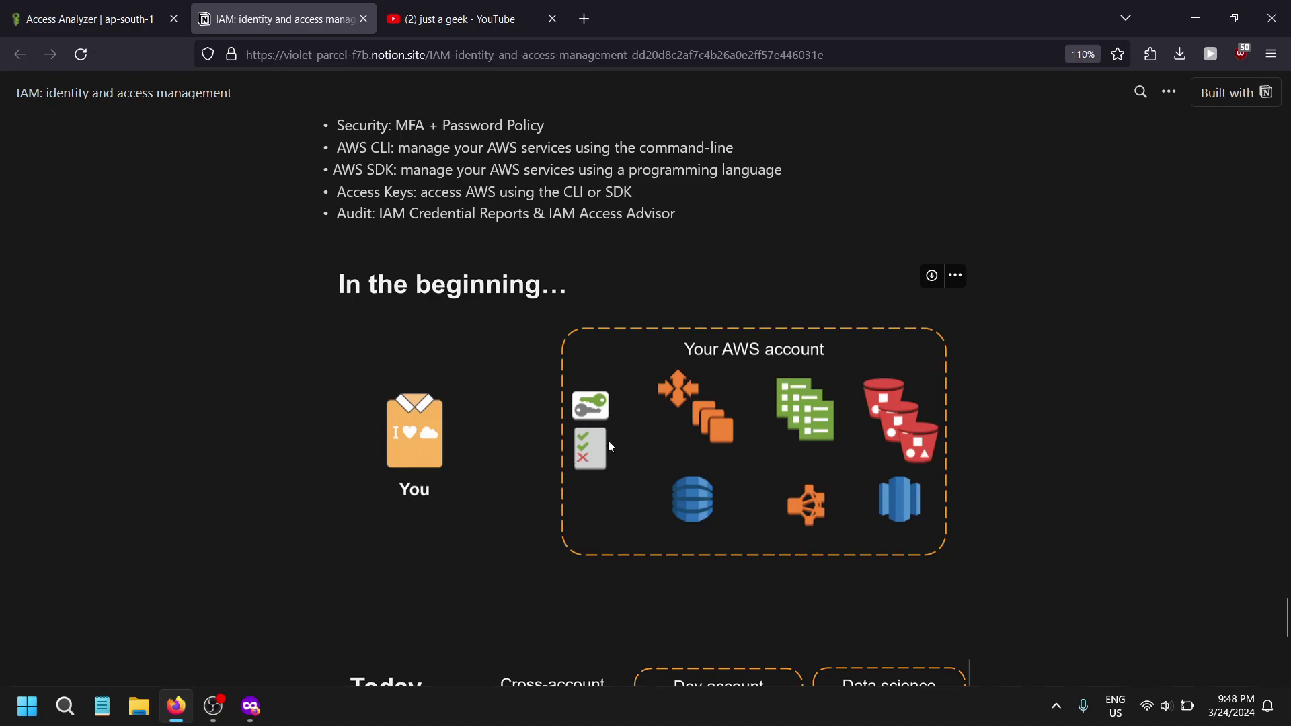
pyautogui.scroll(2, 608, 441)
pyautogui.scroll(-2, 608, 439)
pyautogui.scroll(-2, 753, 651)
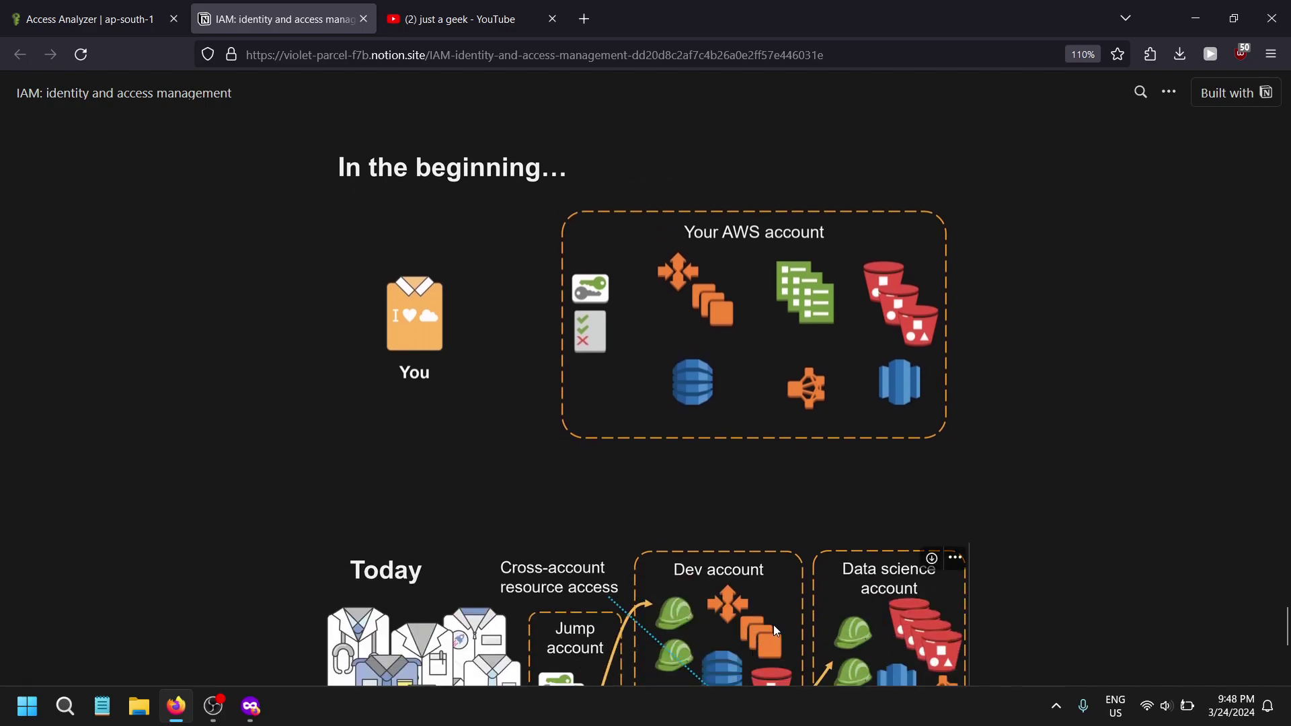
pyautogui.scroll(-3, 796, 606)
pyautogui.scroll(-2, 796, 612)
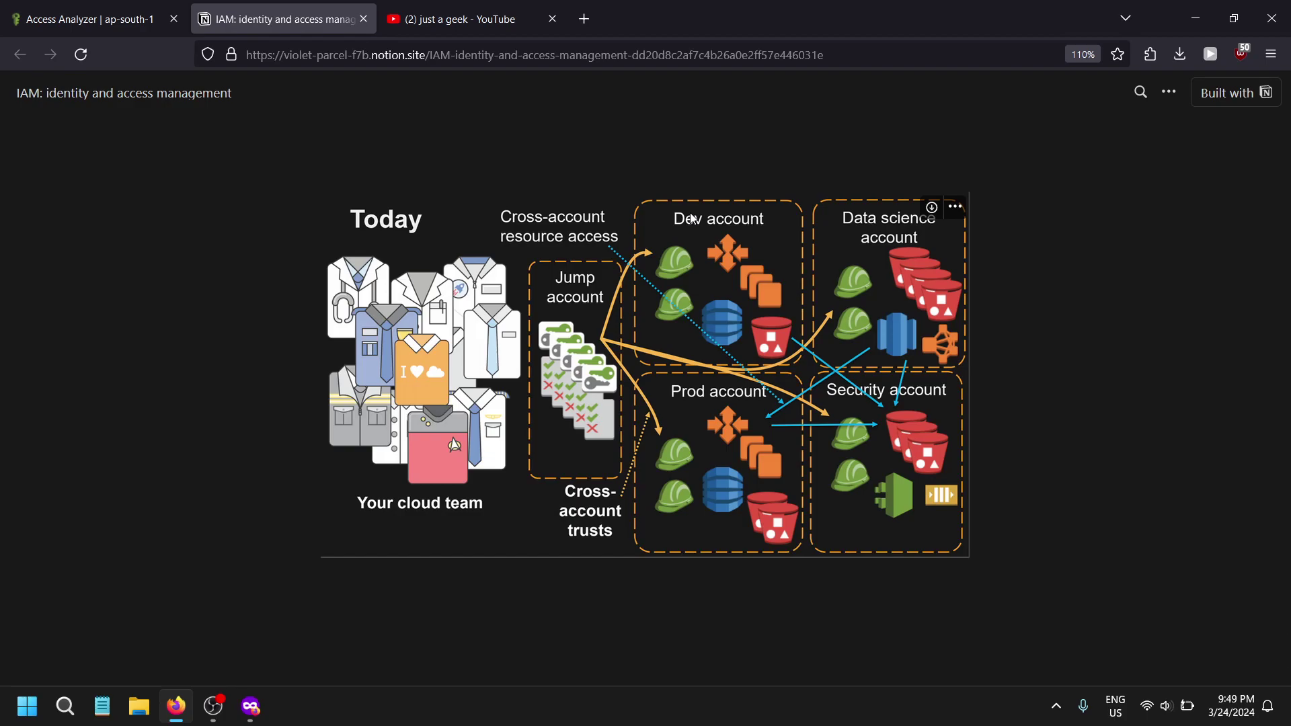
pyautogui.scroll(2, 615, 619)
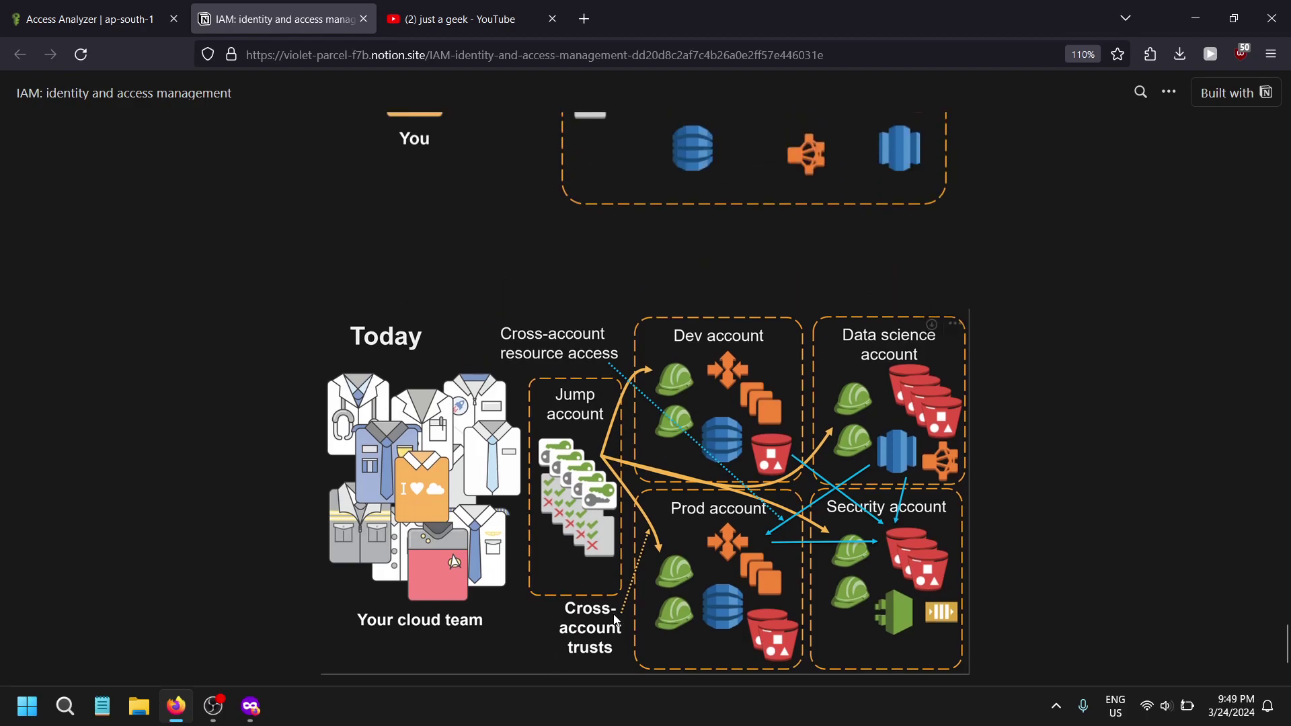
pyautogui.scroll(-3, 615, 619)
# - Return to the AWS console tab and go to the IAM Dashboard home
pyautogui.click(87, 18)
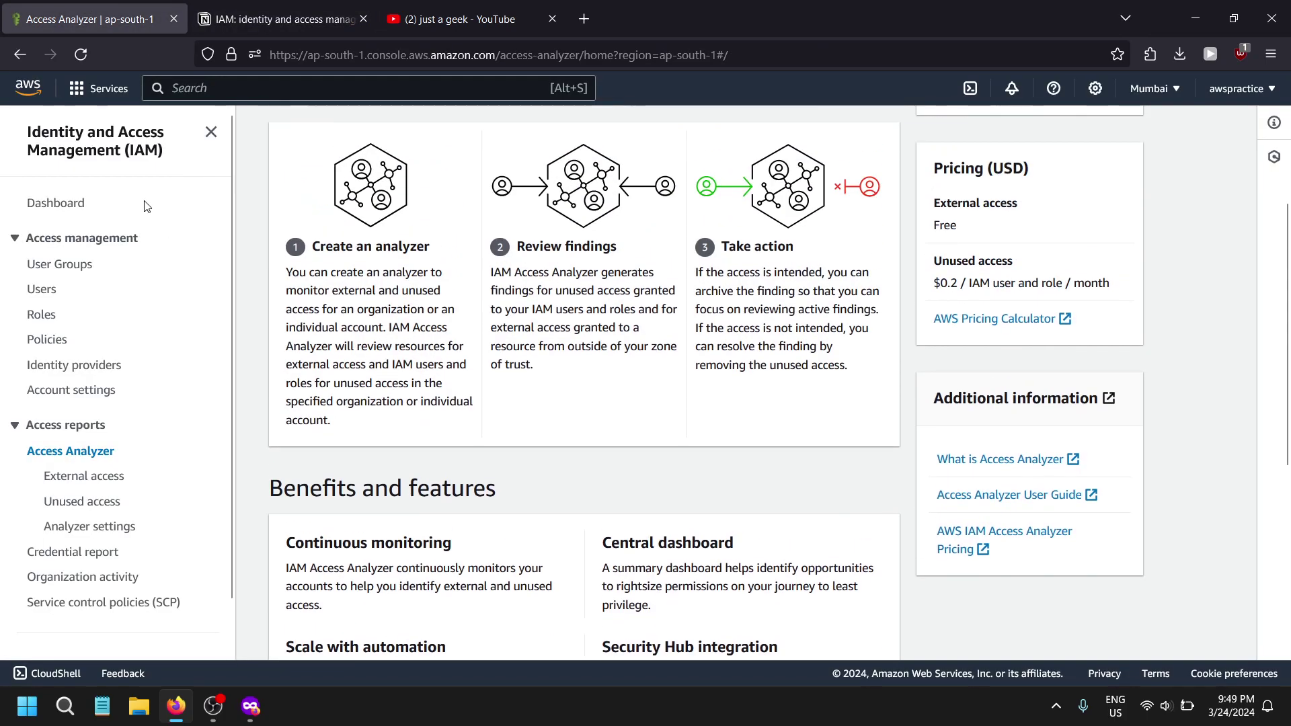
pyautogui.click(128, 149)
pyautogui.scroll(2, 584, 337)
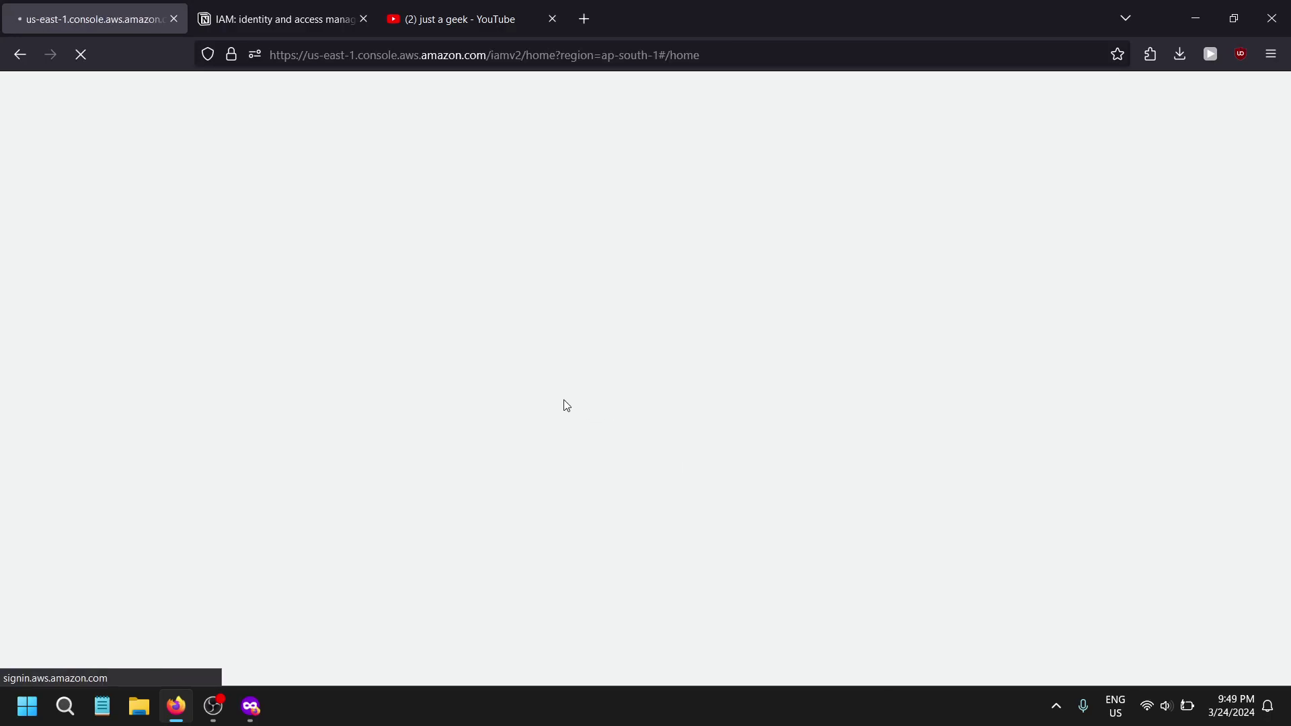